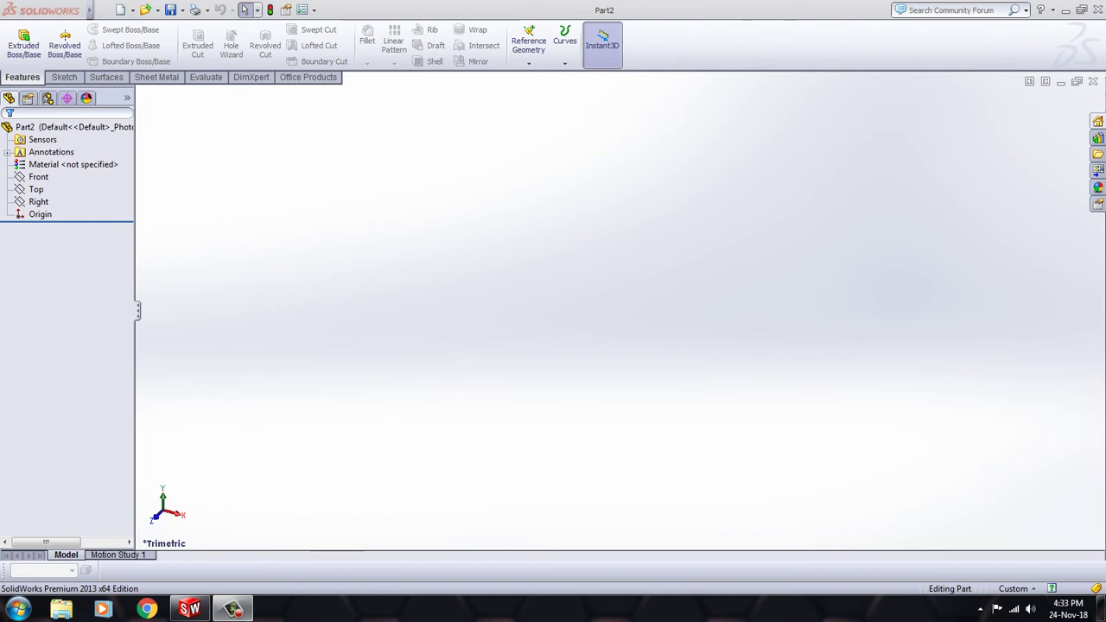
- Turn the view normal to the Front plane and show the Sketch tools for Part2
{"action": "left_click", "coordinate": [38, 176]}
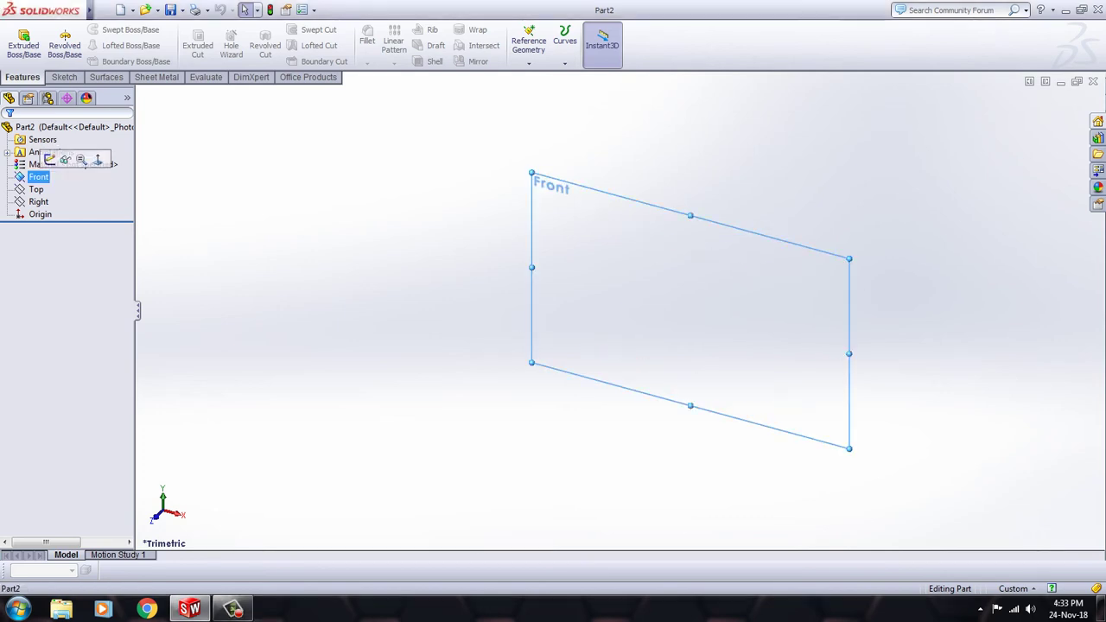
{"action": "left_click", "coordinate": [87, 160]}
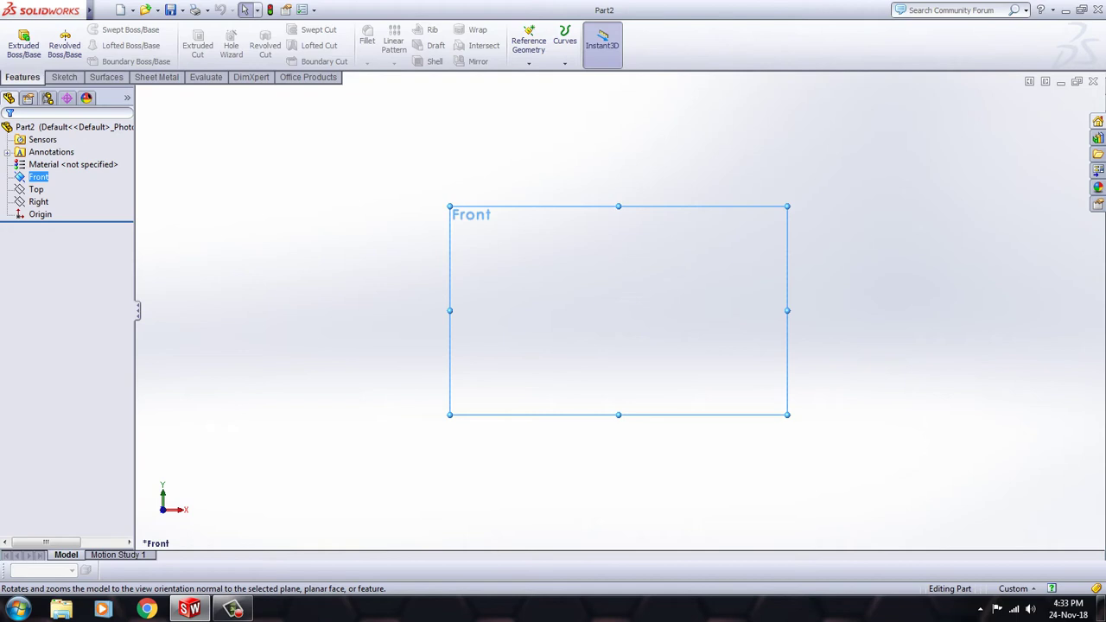
{"action": "left_click", "coordinate": [64, 77]}
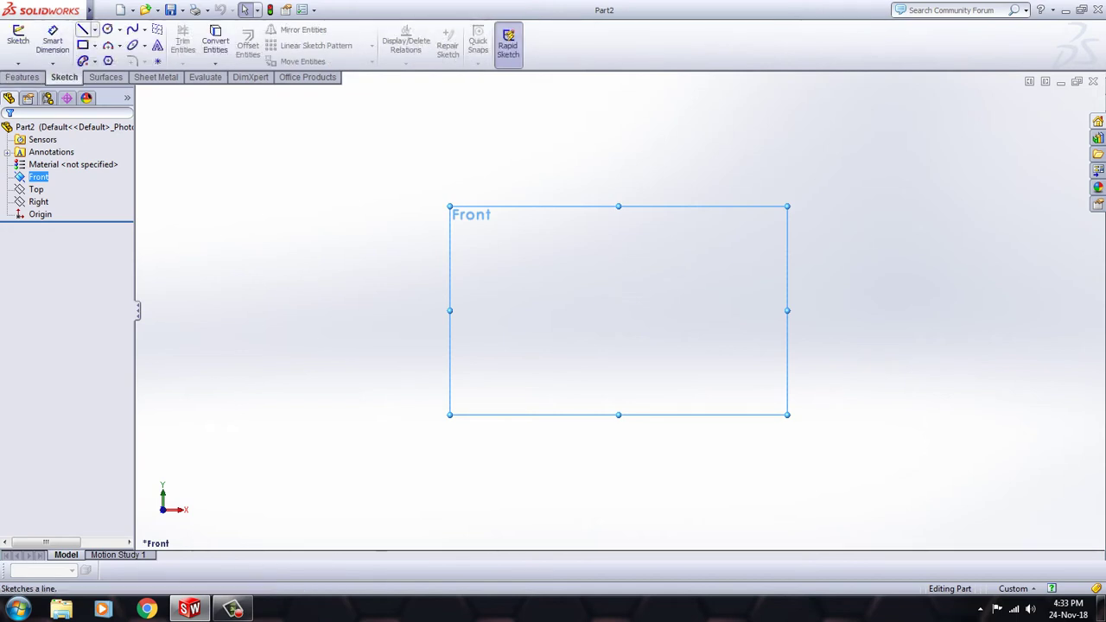
- Draw a long vertical centerline through the origin and fit it in view
{"action": "left_click", "coordinate": [94, 29]}
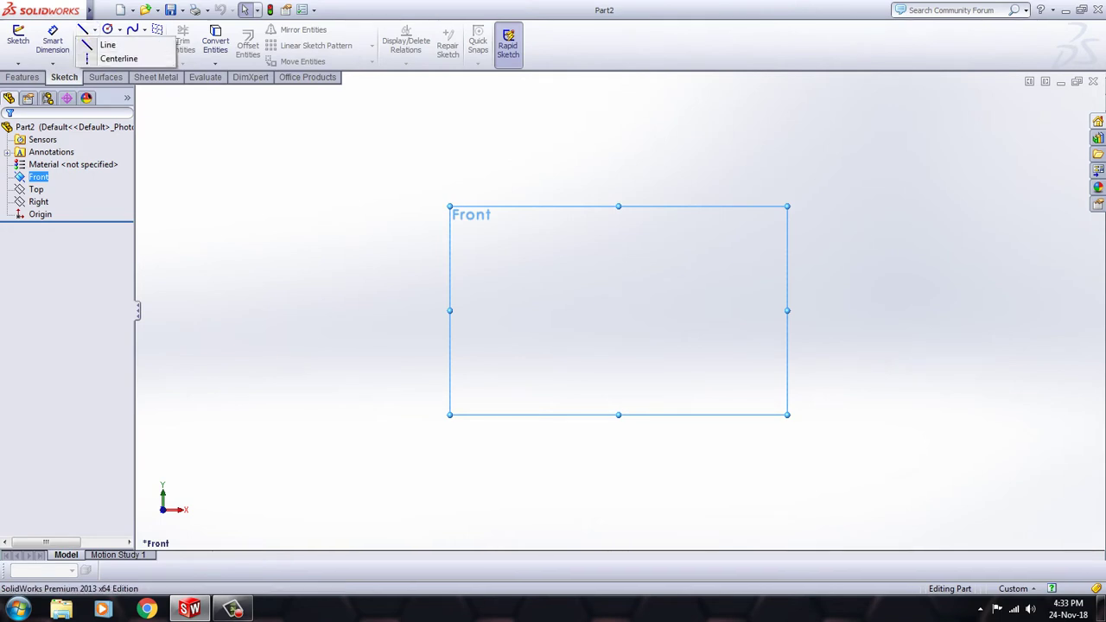
{"action": "left_click", "coordinate": [117, 57]}
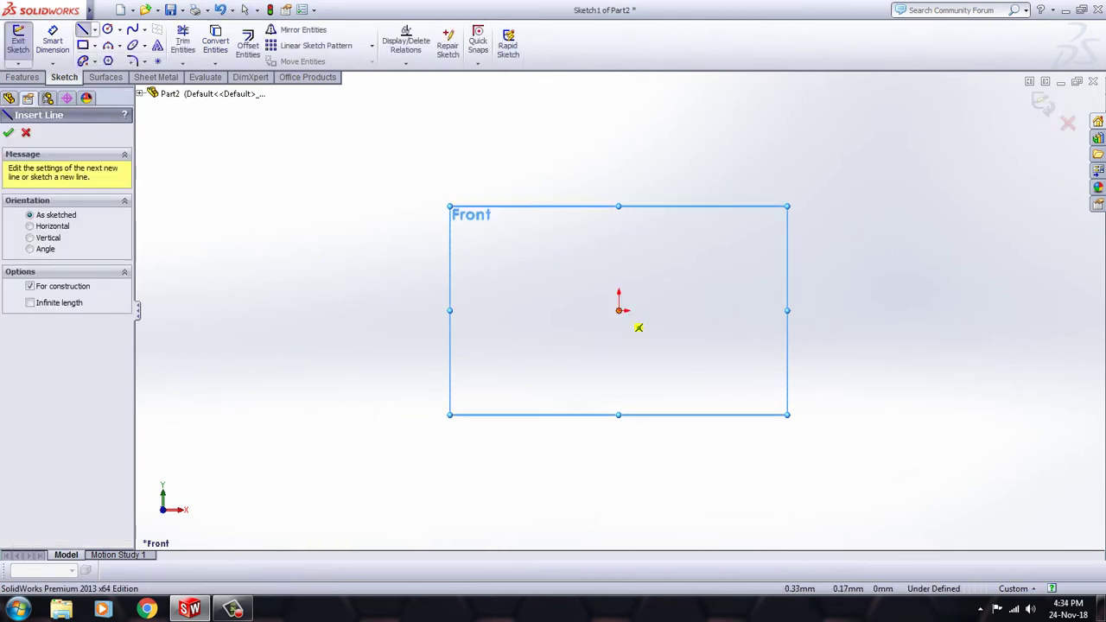
{"action": "left_click", "coordinate": [619, 129]}
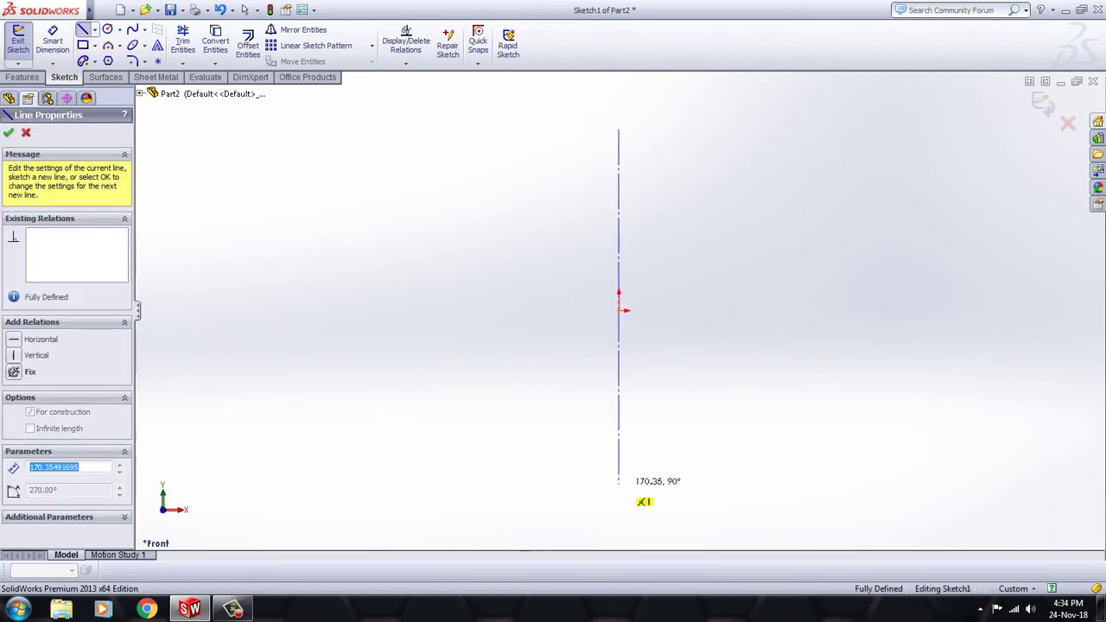
{"action": "left_click", "coordinate": [618, 483]}
{"action": "right_click", "coordinate": [491, 242]}
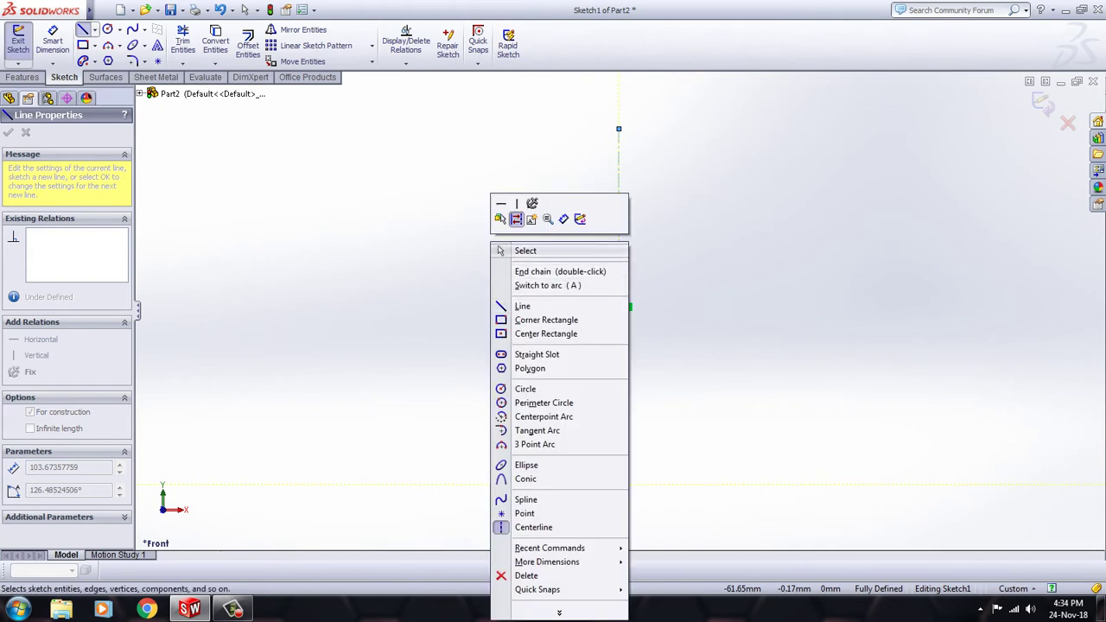
{"action": "left_click", "coordinate": [525, 251]}
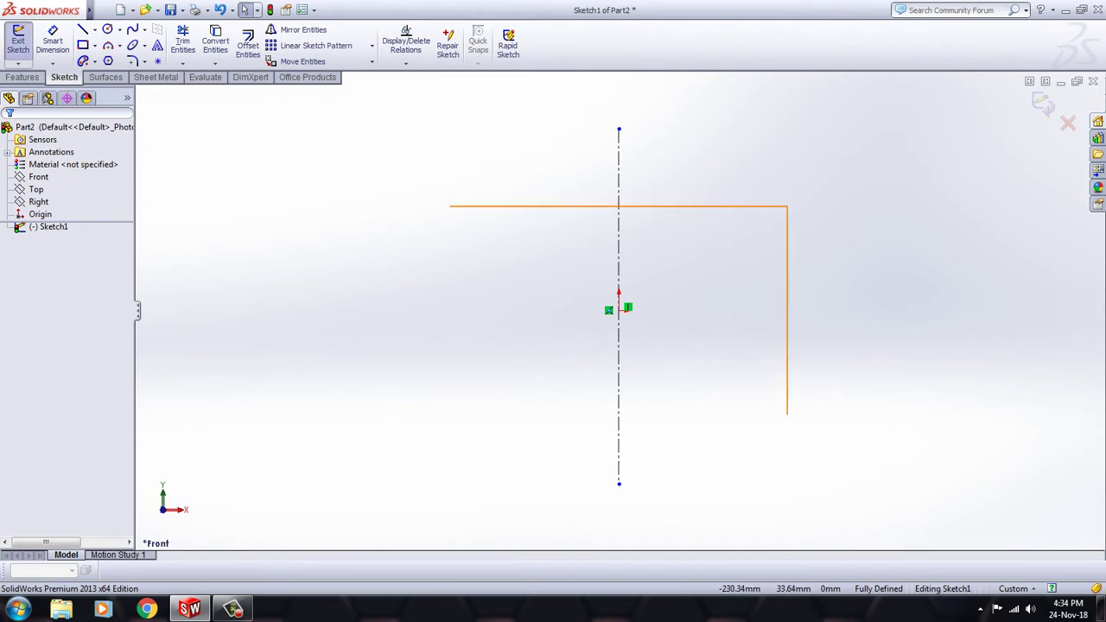
{"action": "left_click", "coordinate": [52, 127]}
{"action": "key", "text": "Escape"}
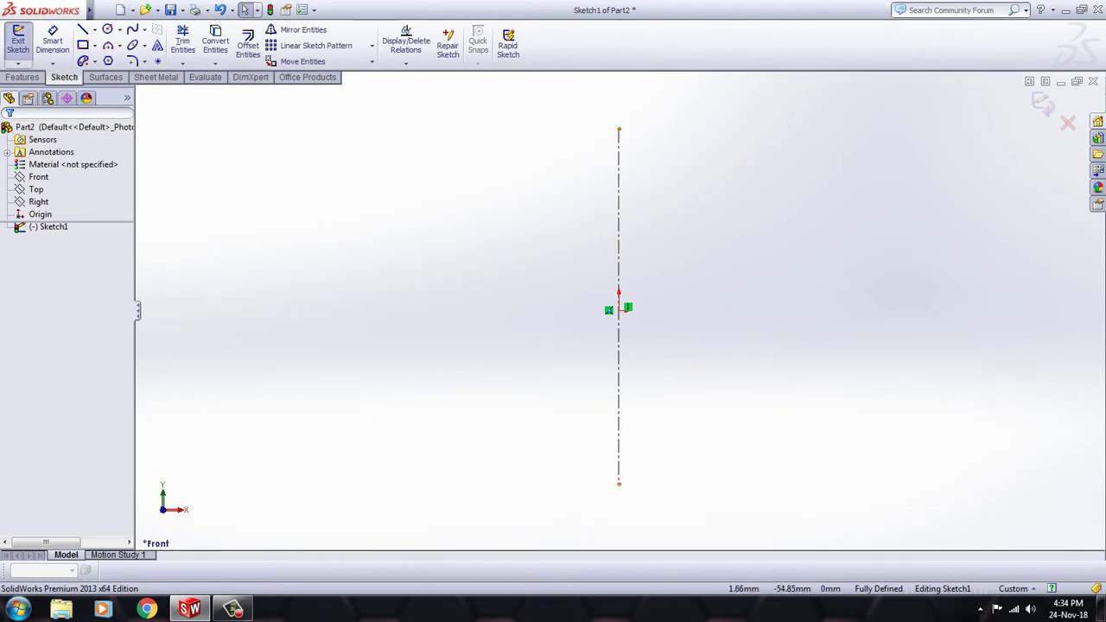
{"action": "key", "text": "ctrl+z"}
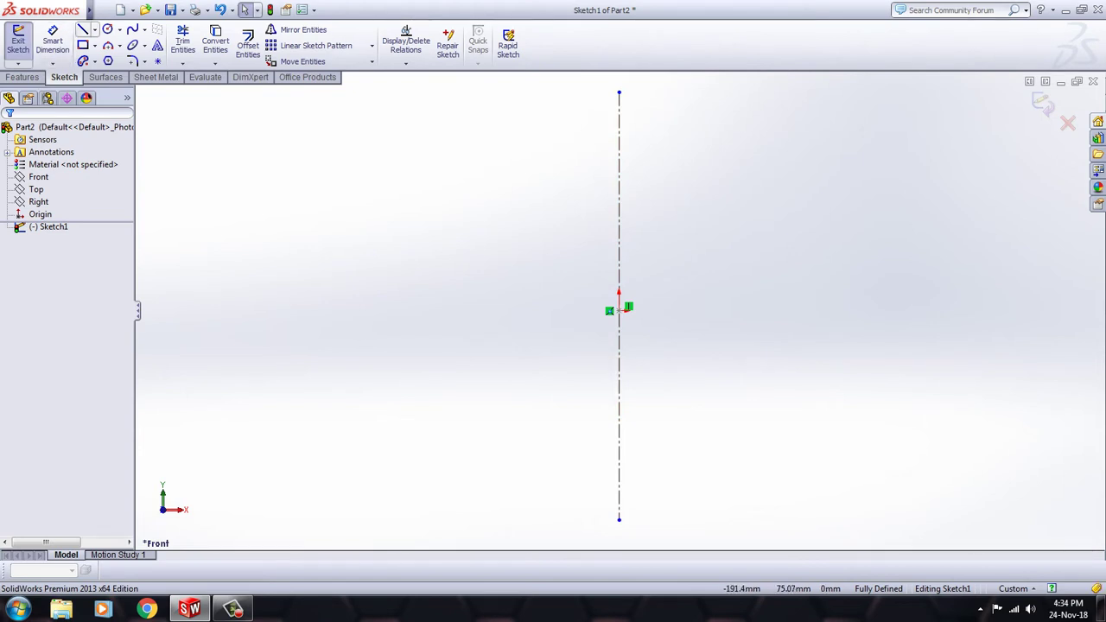
{"action": "left_click", "coordinate": [83, 30]}
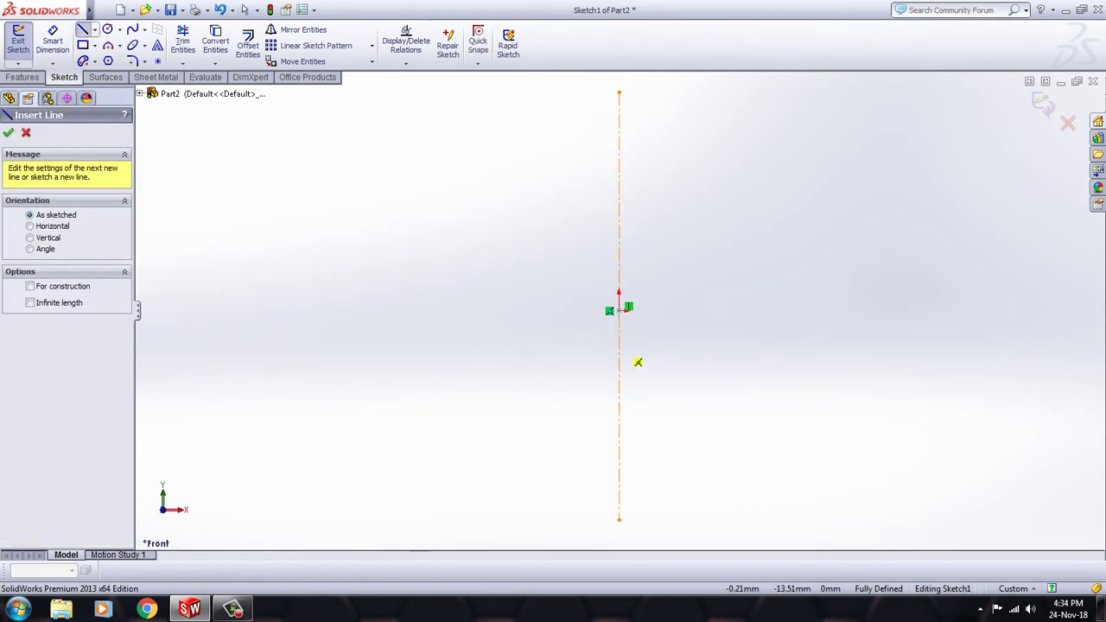
- Draw a short horizontal base line out from the centerline at the origin
{"action": "left_click", "coordinate": [618, 329]}
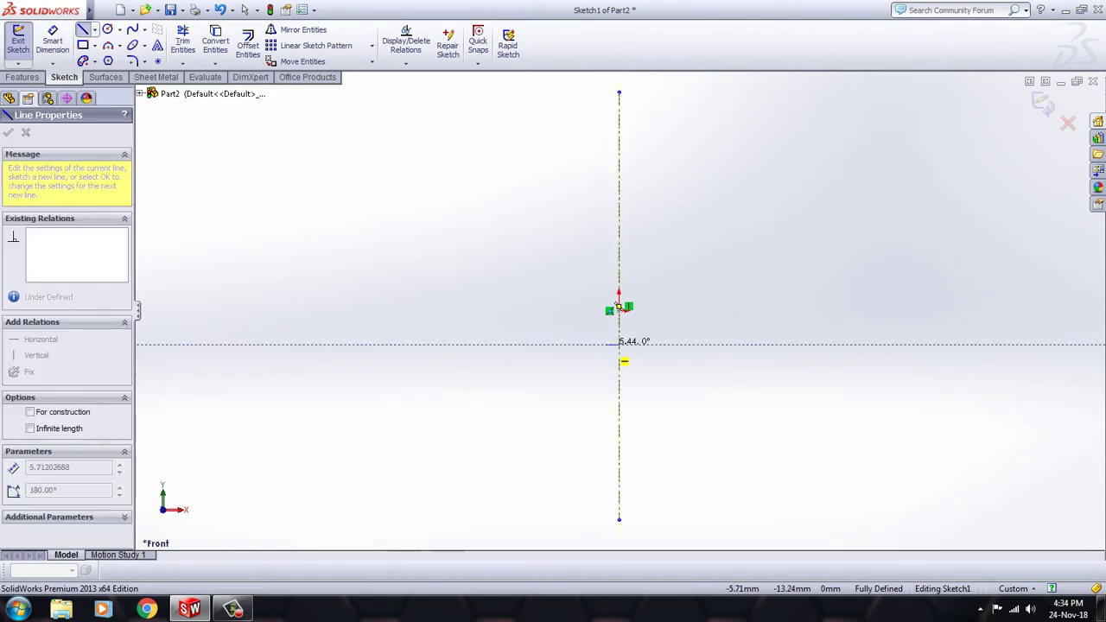
{"action": "scroll", "coordinate": [581, 323], "scroll_direction": "down", "scroll_amount": 2}
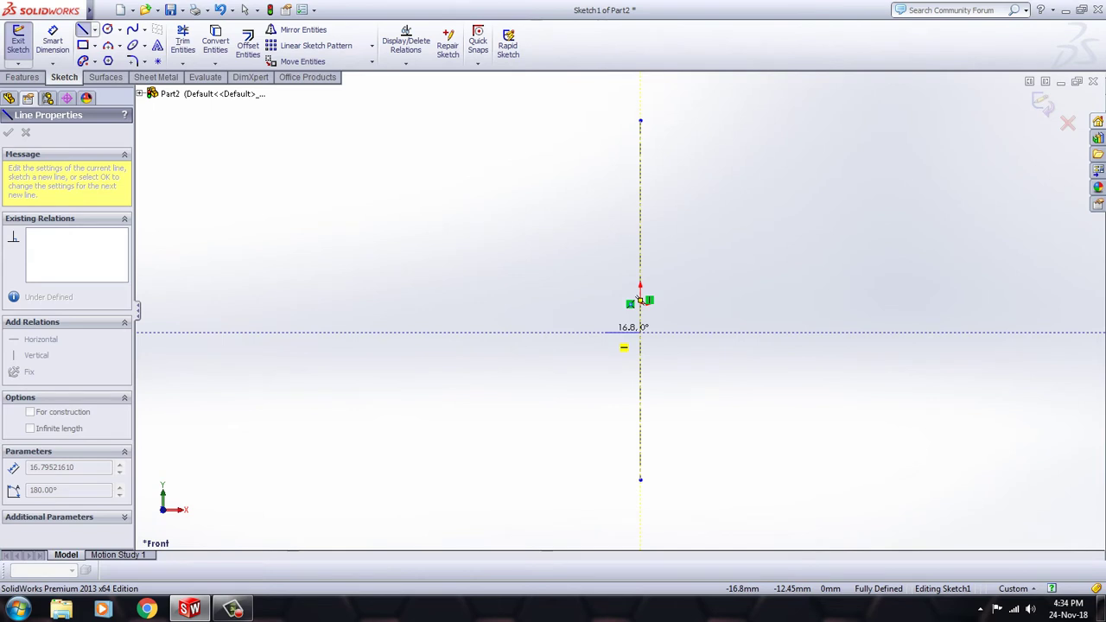
{"action": "right_click", "coordinate": [605, 294]}
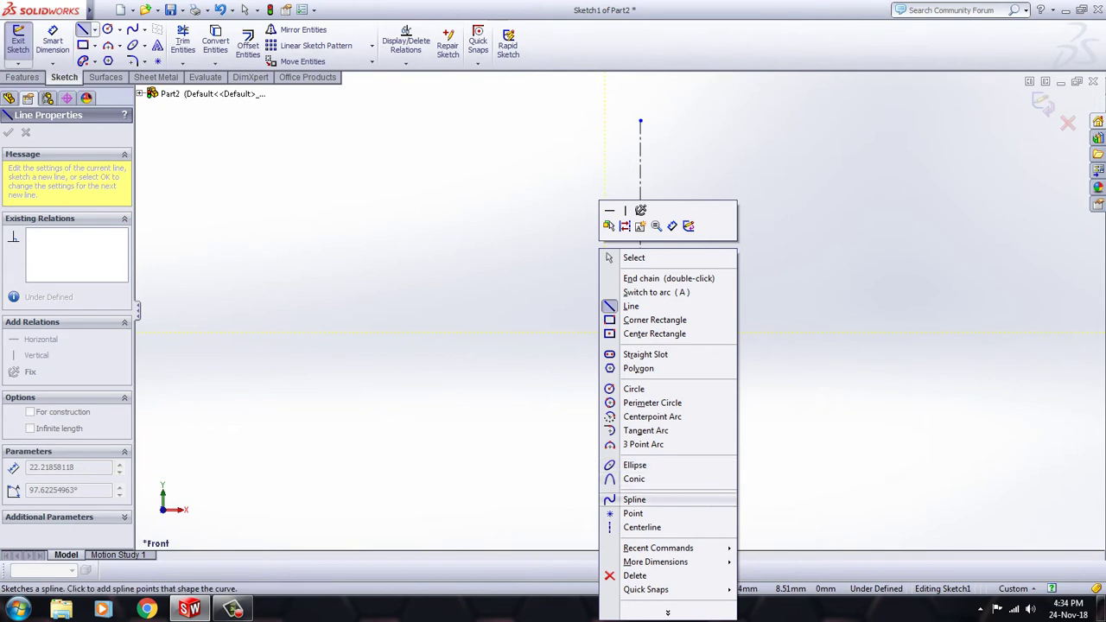
- Sketch a wavy spline rising from the base line's outer end up the bottle side
{"action": "left_click", "coordinate": [648, 500]}
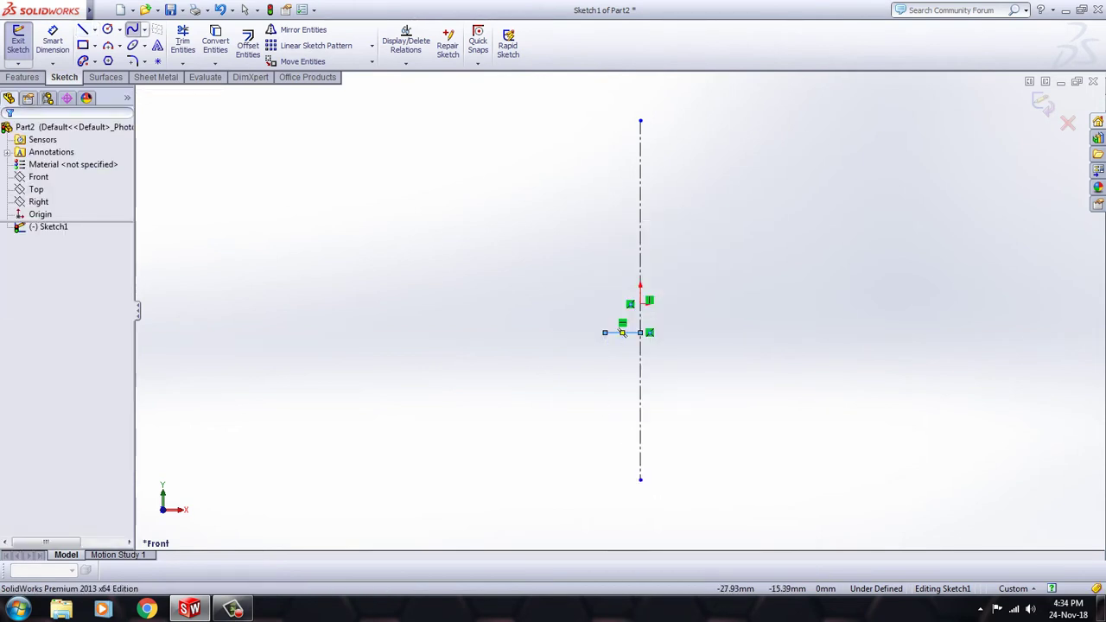
{"action": "left_click", "coordinate": [604, 333]}
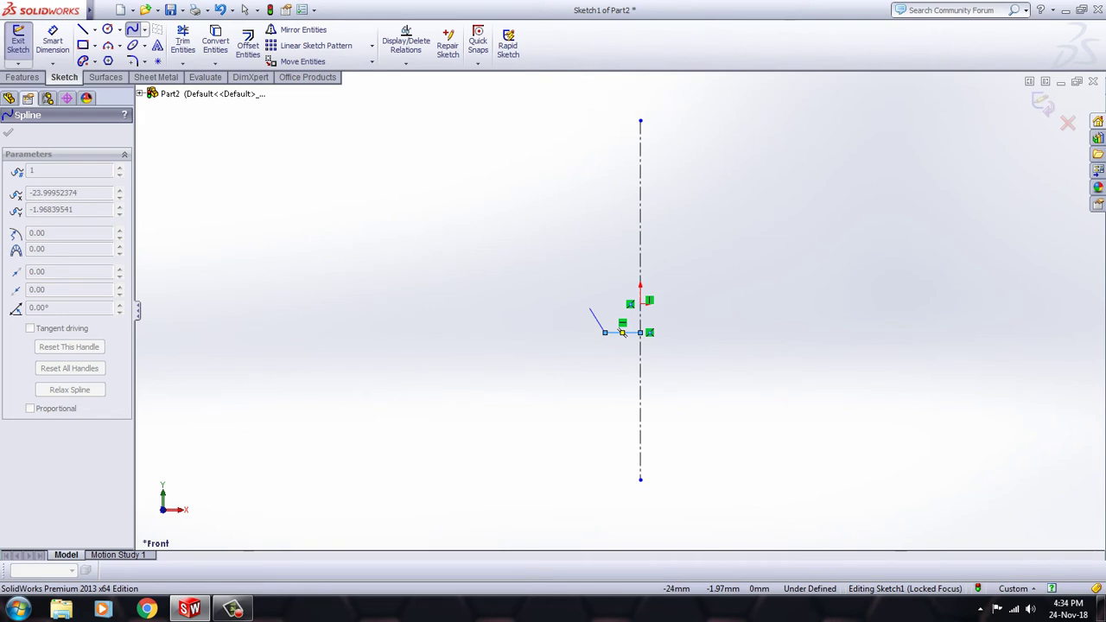
{"action": "left_click", "coordinate": [589, 307]}
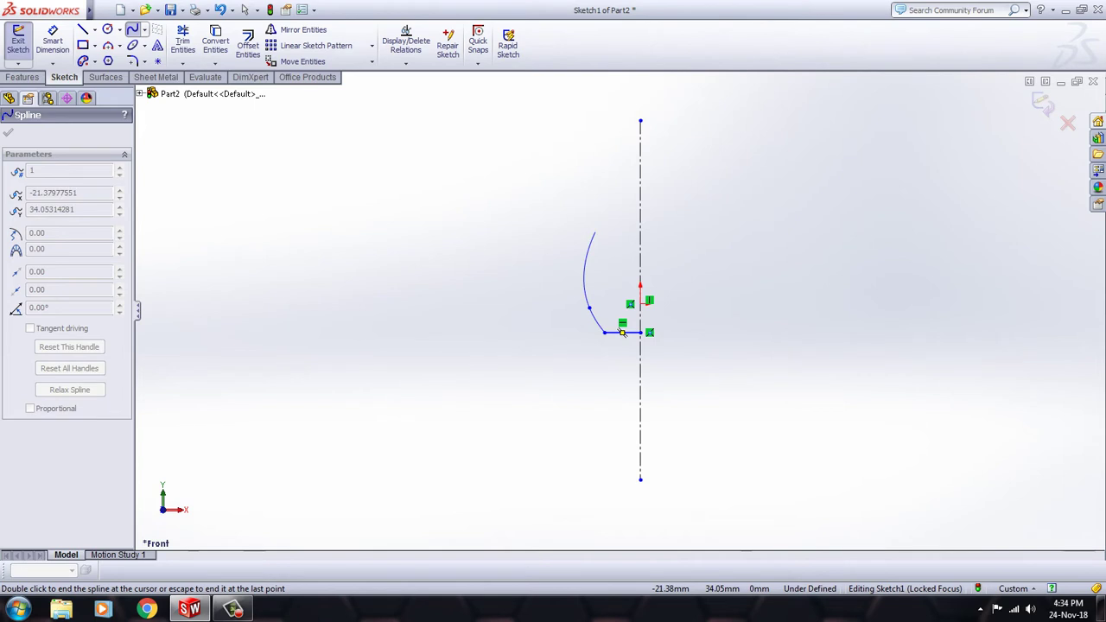
{"action": "left_click", "coordinate": [595, 232]}
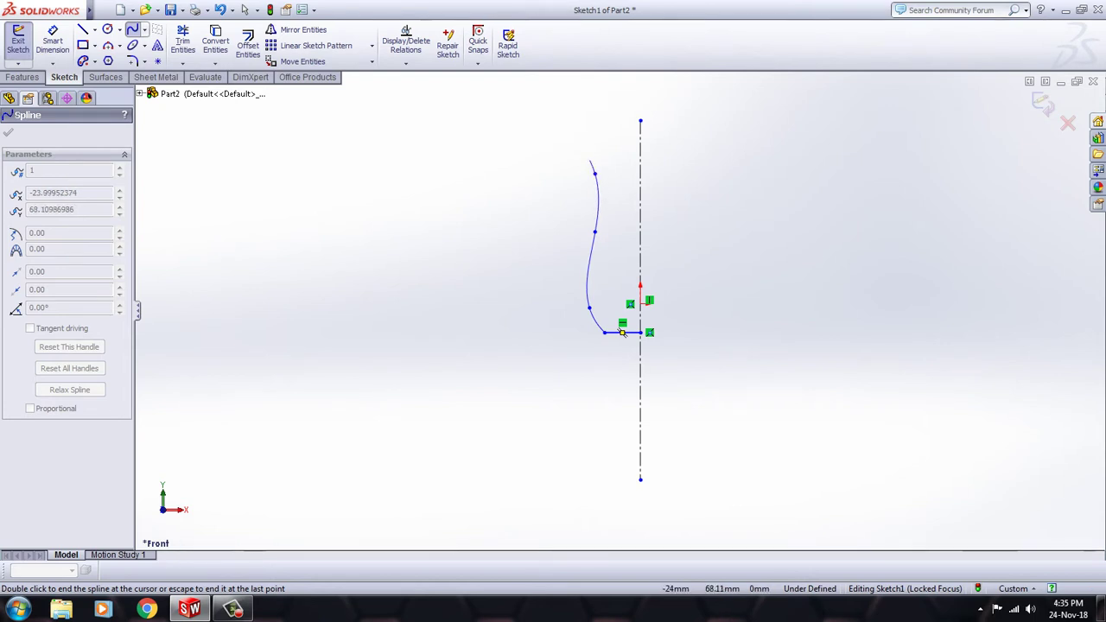
{"action": "left_click", "coordinate": [595, 174]}
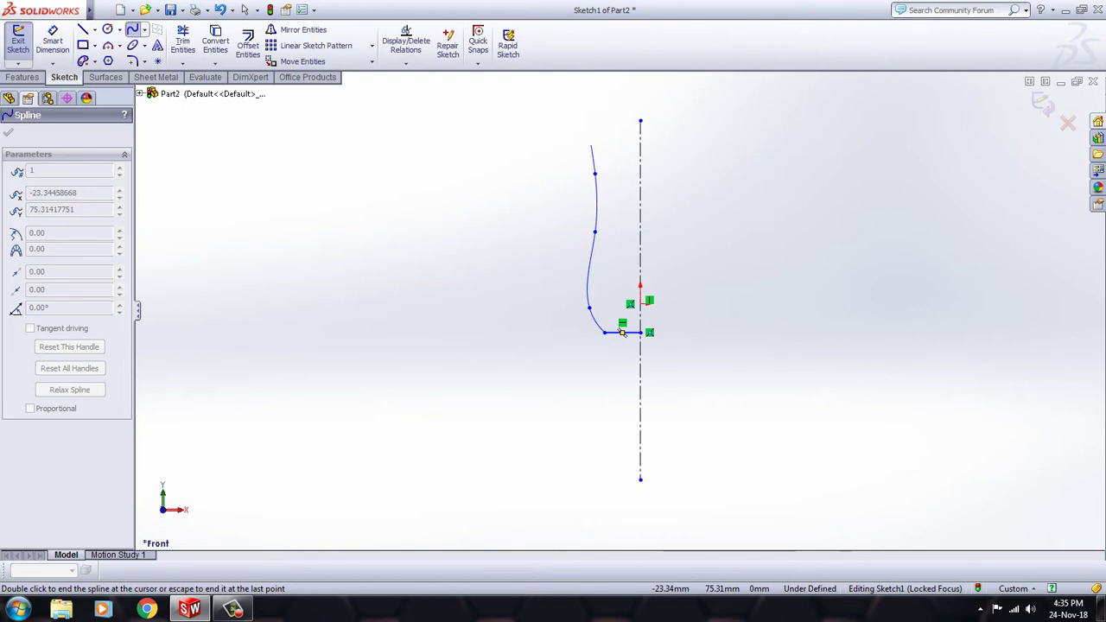
{"action": "scroll", "coordinate": [592, 146], "scroll_direction": "down", "scroll_amount": 2}
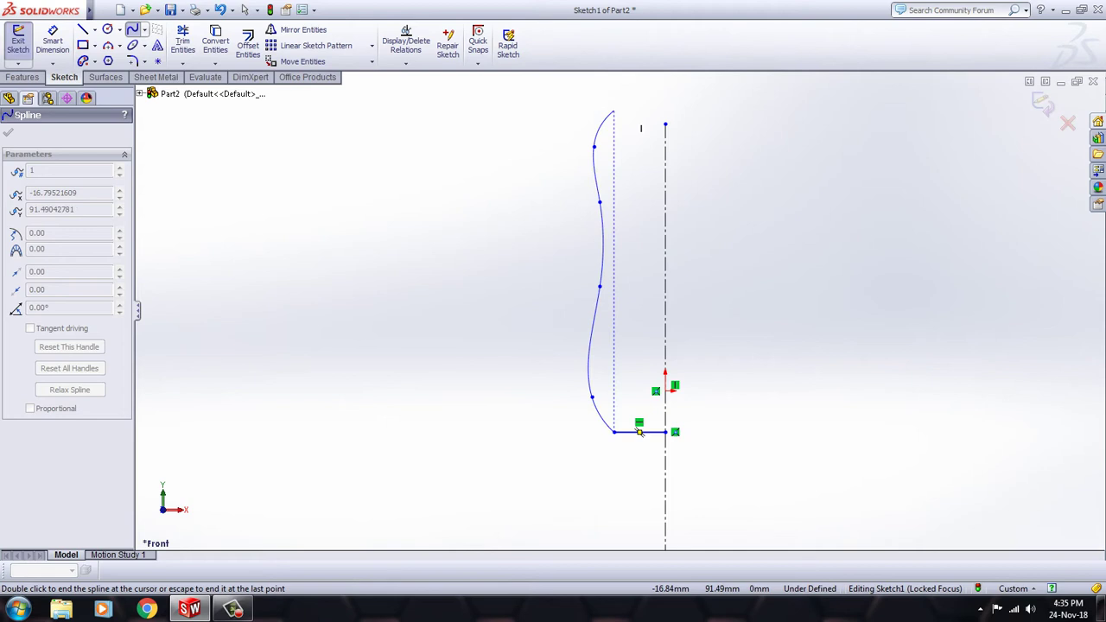
{"action": "right_click", "coordinate": [615, 111]}
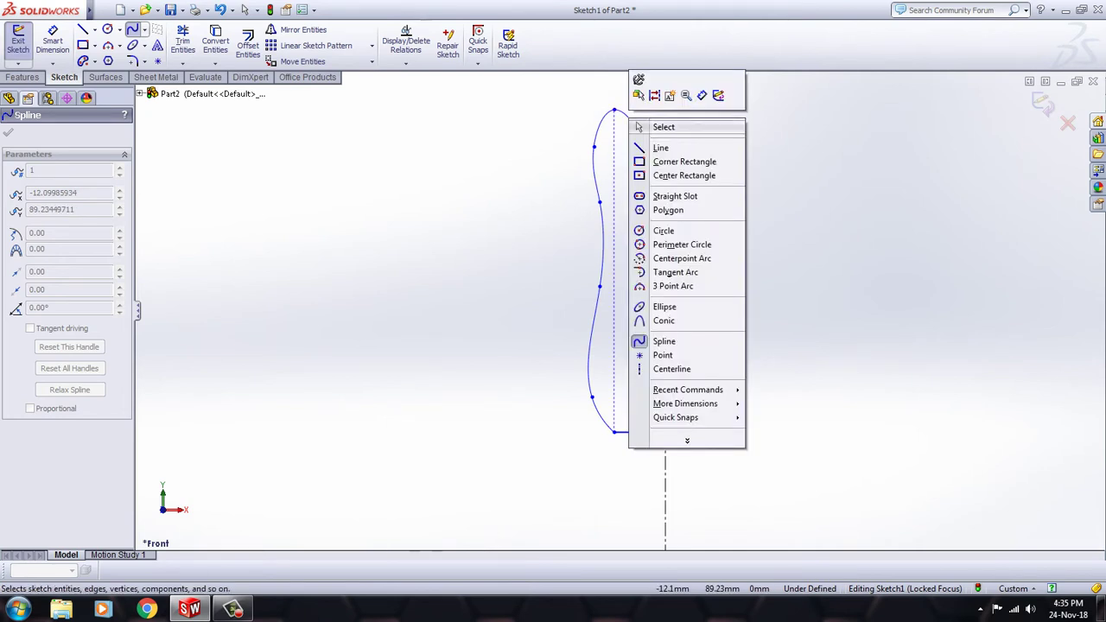
{"action": "left_click", "coordinate": [663, 127]}
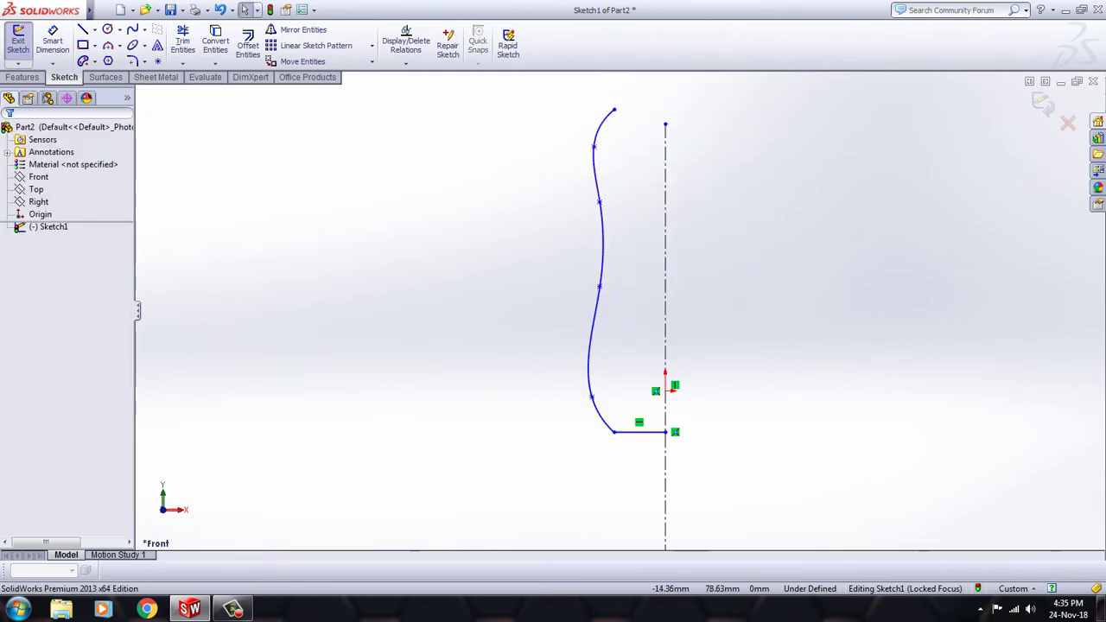
{"action": "scroll", "coordinate": [627, 124], "scroll_direction": "down", "scroll_amount": 3}
{"action": "scroll", "coordinate": [618, 304], "scroll_direction": "up", "scroll_amount": 4}
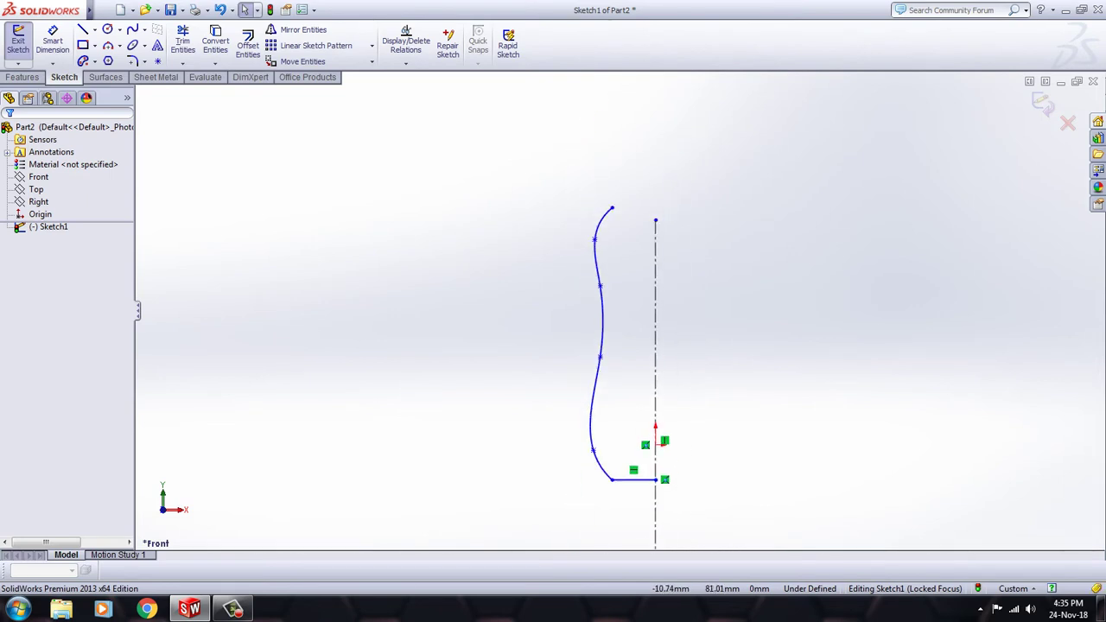
- Draw a vertical construction centerline from the axis top down to the base
{"action": "key", "text": "l"}
{"action": "left_click", "coordinate": [107, 29]}
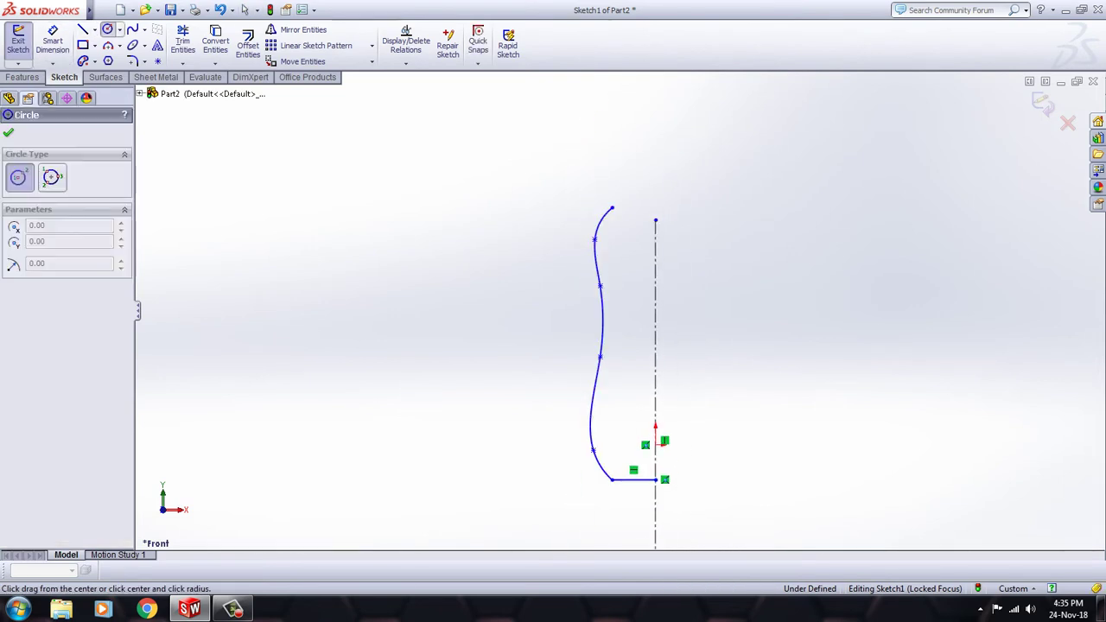
{"action": "left_click", "coordinate": [95, 29]}
{"action": "left_click", "coordinate": [104, 58]}
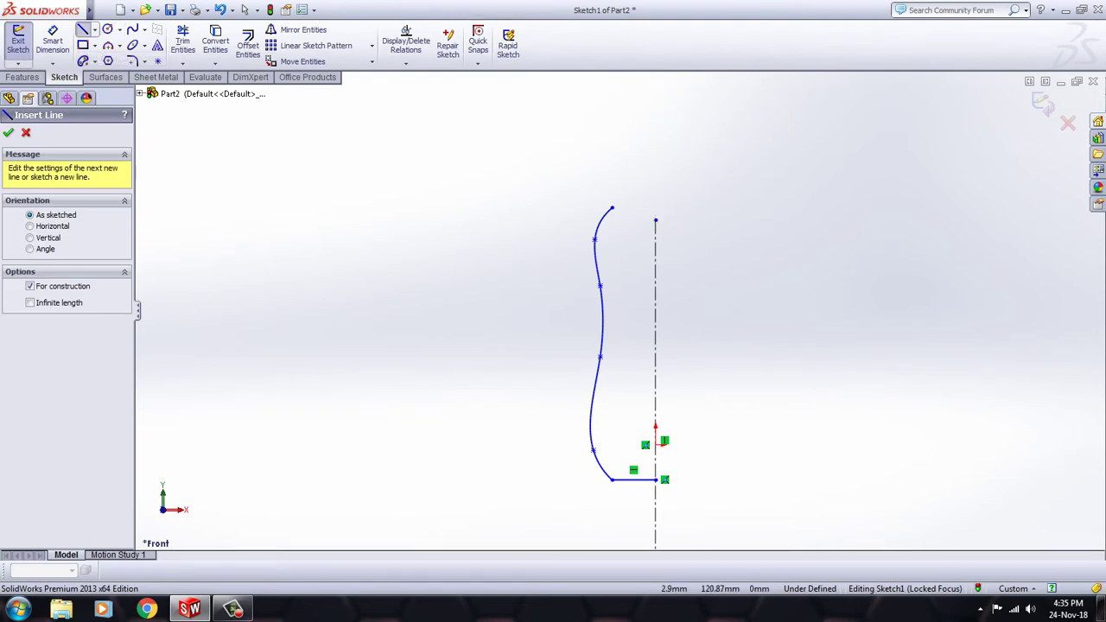
{"action": "left_click", "coordinate": [656, 139]}
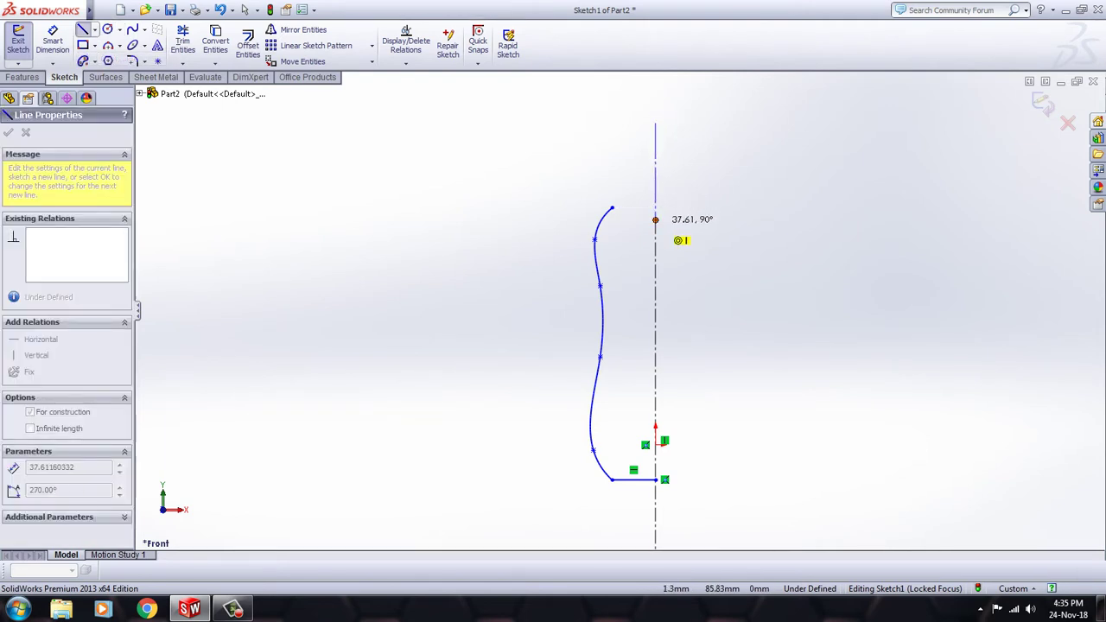
{"action": "left_click", "coordinate": [656, 480]}
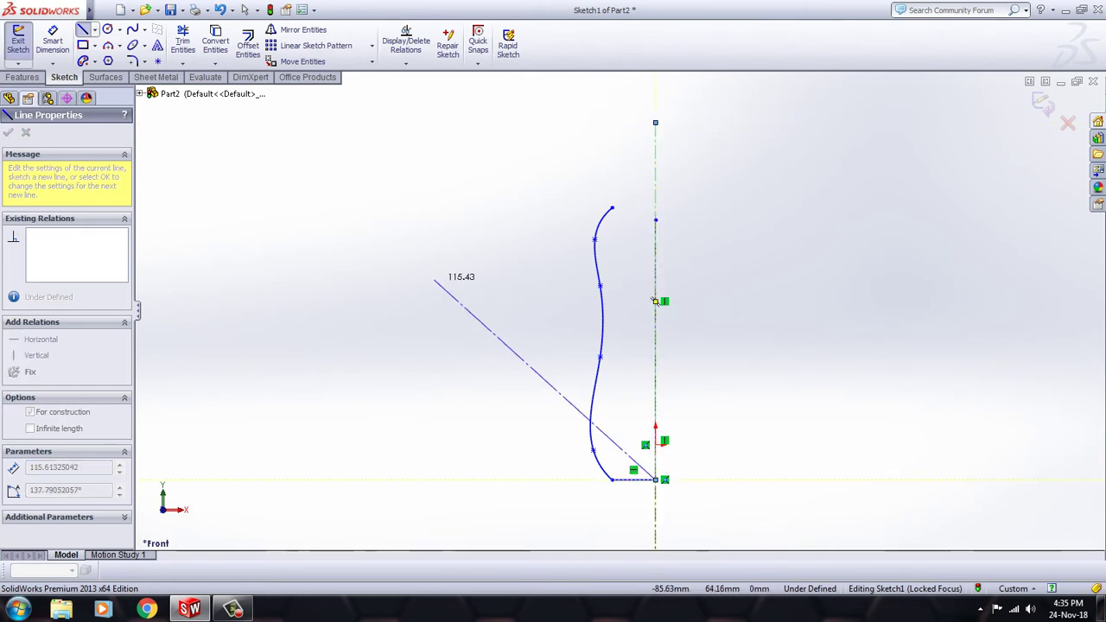
{"action": "right_click", "coordinate": [656, 300]}
{"action": "left_click", "coordinate": [467, 251]}
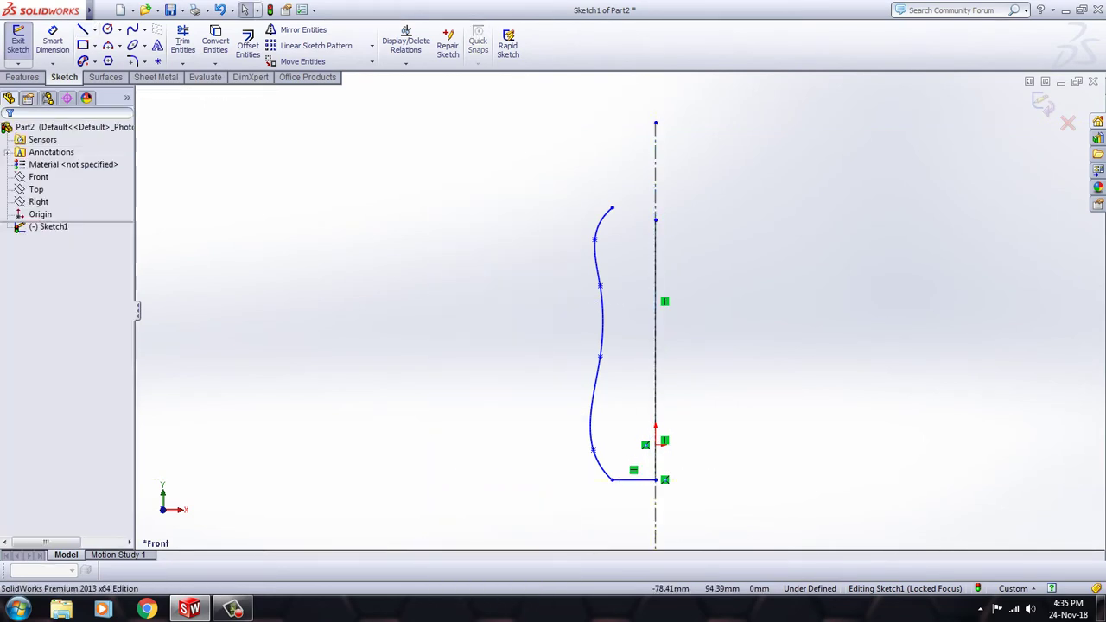
{"action": "scroll", "coordinate": [539, 186], "scroll_direction": "down", "scroll_amount": 1}
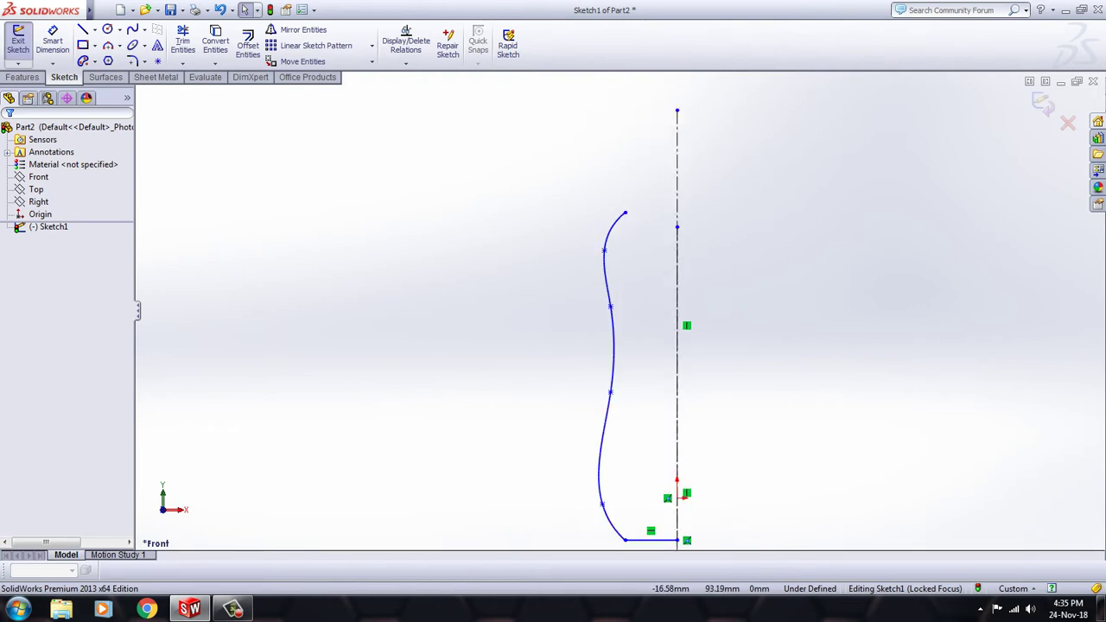
{"action": "scroll", "coordinate": [626, 185], "scroll_direction": "down", "scroll_amount": 2}
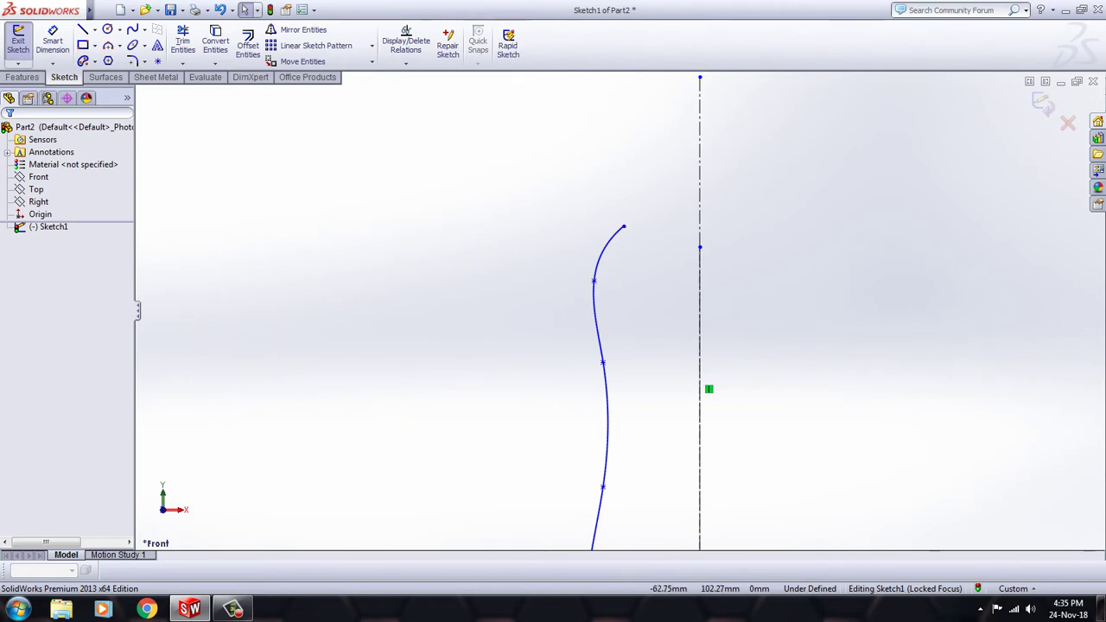
- Add a short spline segment continuing up and outward from the side curve's top
{"action": "key", "text": "l"}
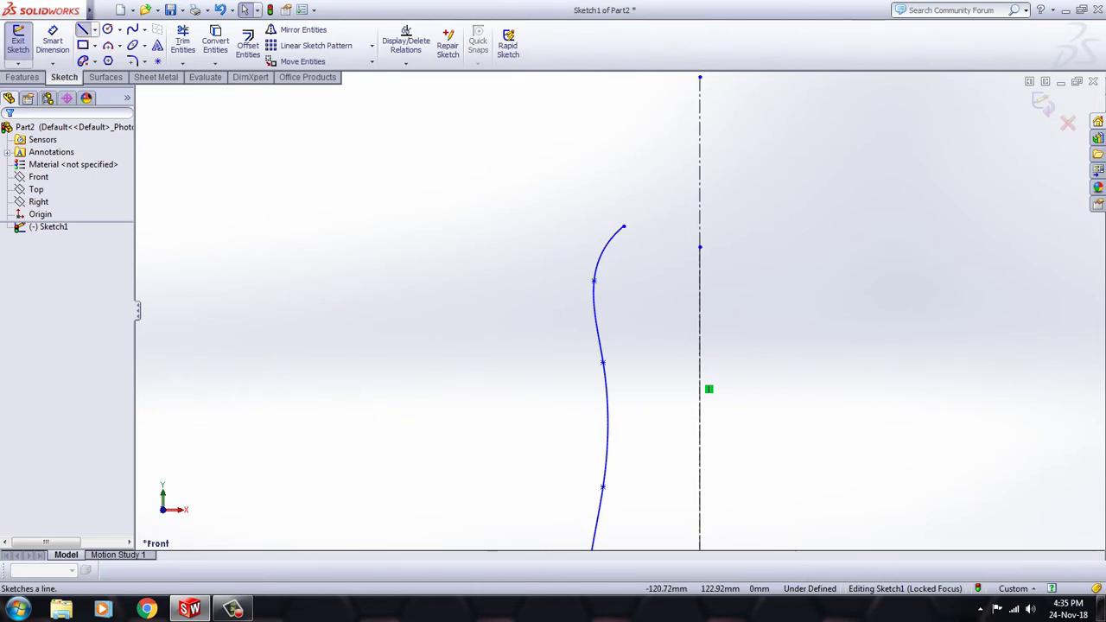
{"action": "scroll", "coordinate": [678, 359], "scroll_direction": "up", "scroll_amount": 1}
{"action": "scroll", "coordinate": [644, 275], "scroll_direction": "down", "scroll_amount": 2}
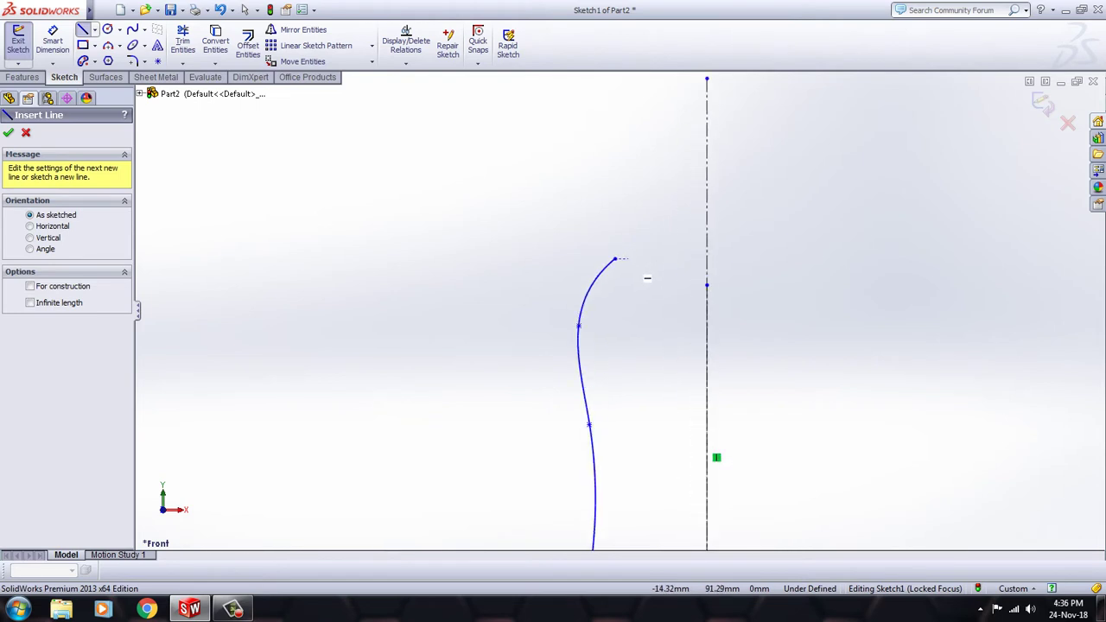
{"action": "scroll", "coordinate": [641, 273], "scroll_direction": "down", "scroll_amount": 3}
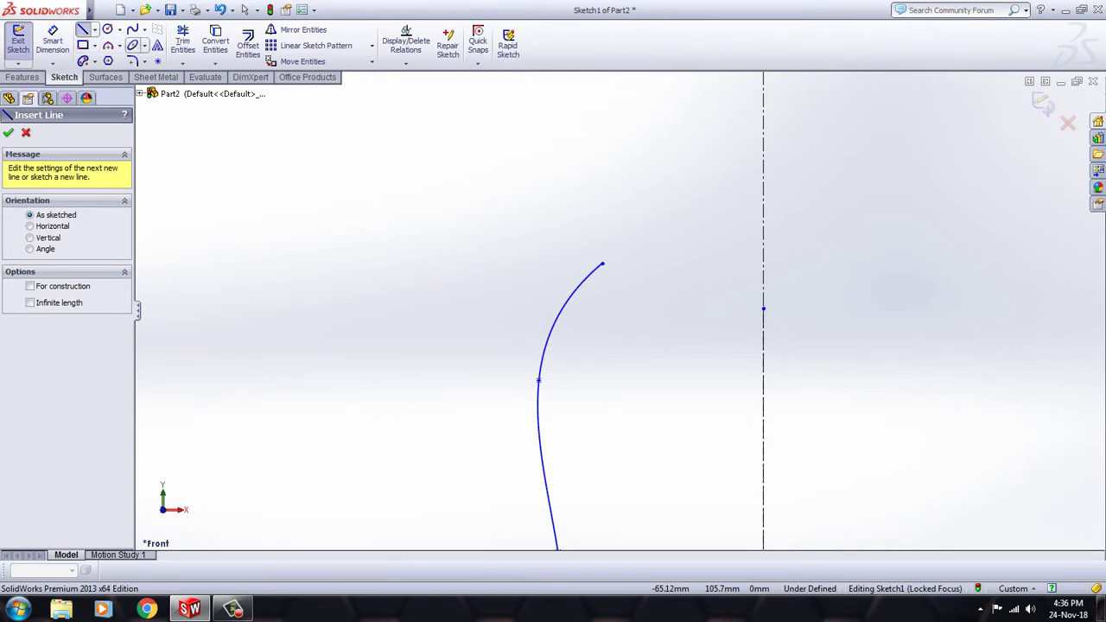
{"action": "left_click", "coordinate": [132, 29]}
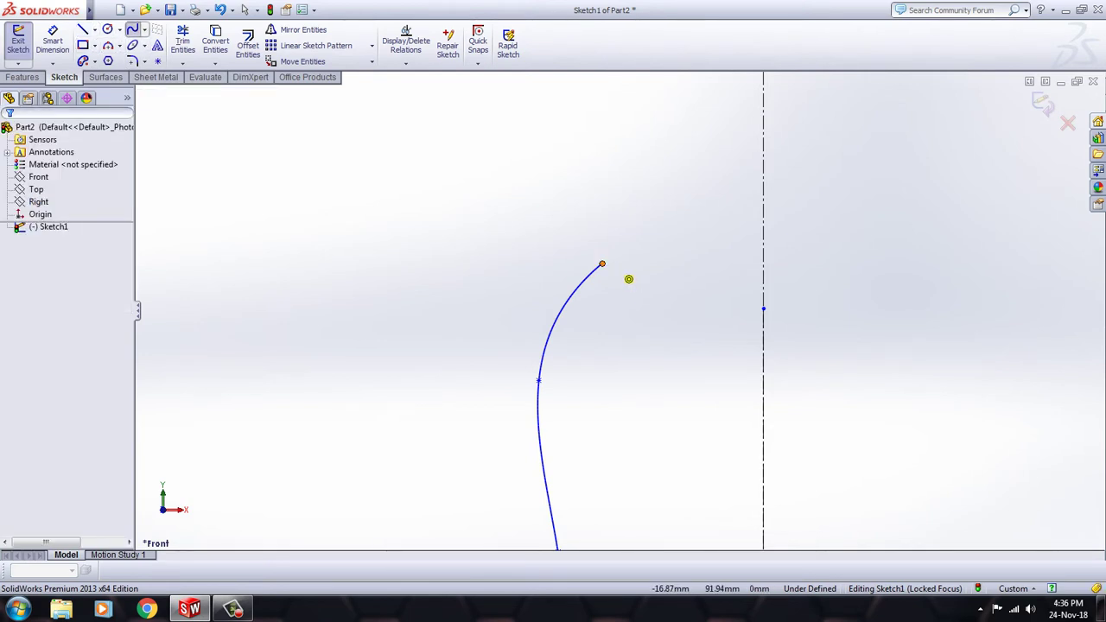
{"action": "left_click", "coordinate": [602, 263]}
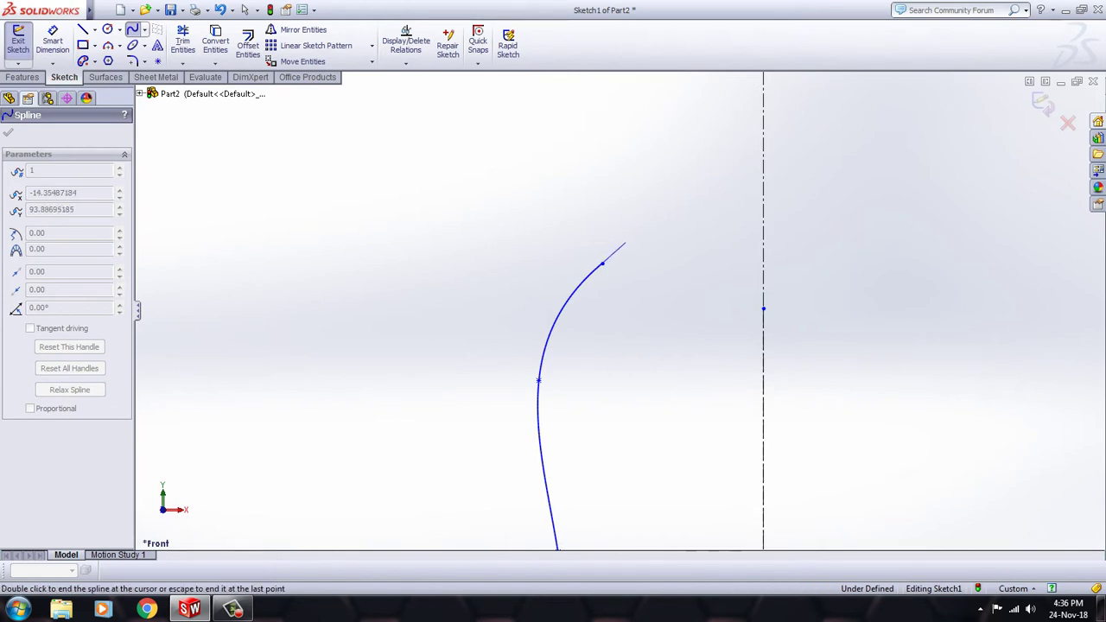
{"action": "left_click", "coordinate": [625, 244]}
{"action": "right_click", "coordinate": [585, 205]}
{"action": "left_click", "coordinate": [605, 215]}
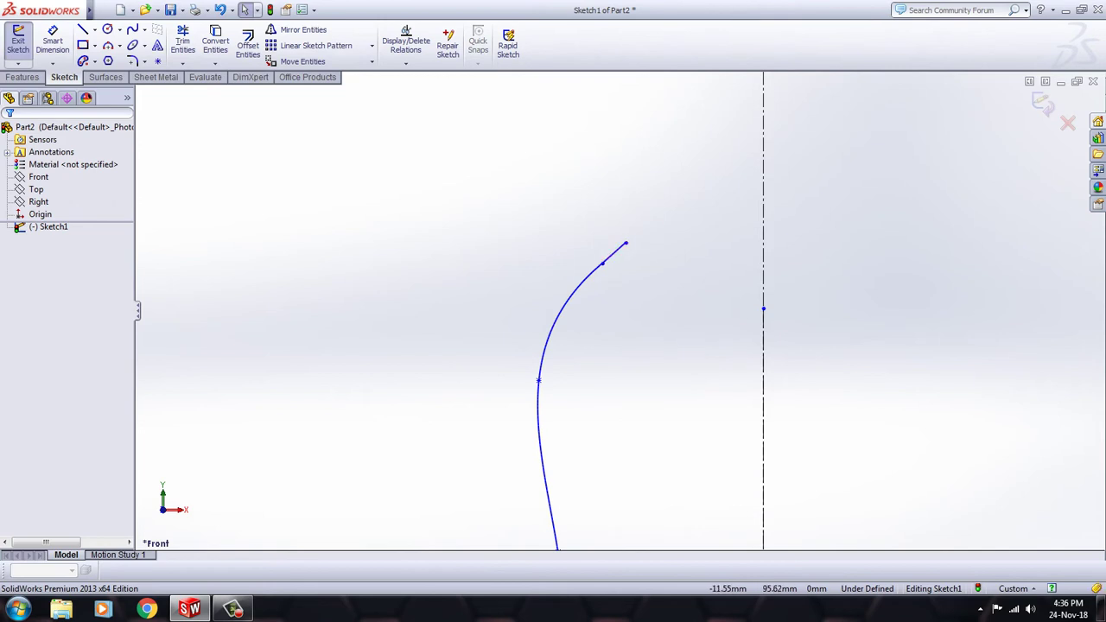
- Draw a short horizontal line starting at the top endpoint of the side curve
{"action": "key", "text": "l"}
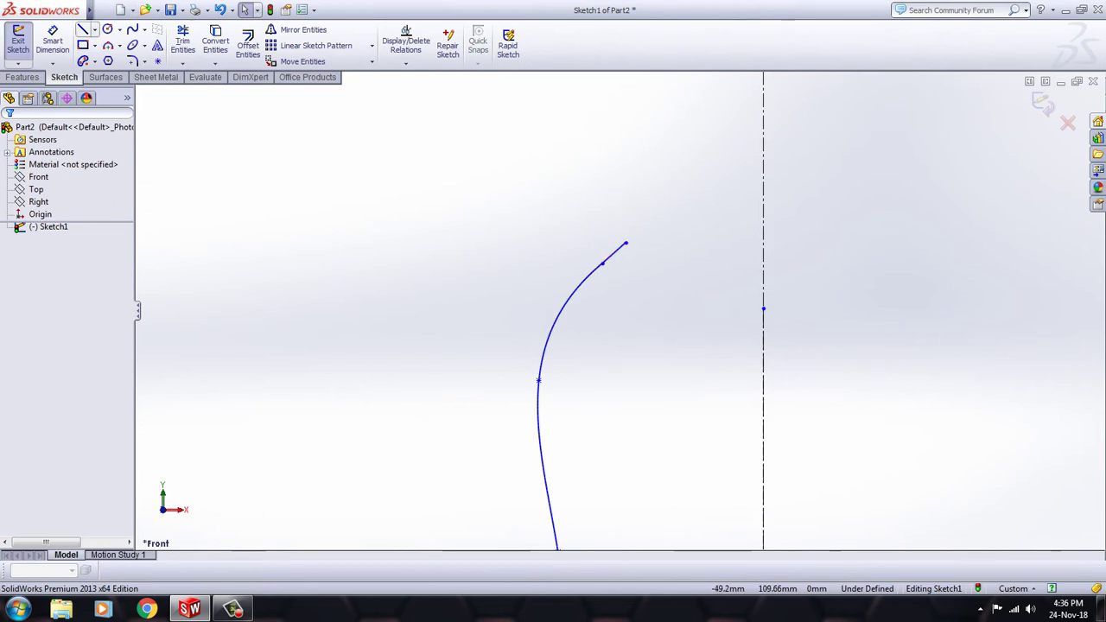
{"action": "left_click", "coordinate": [625, 243]}
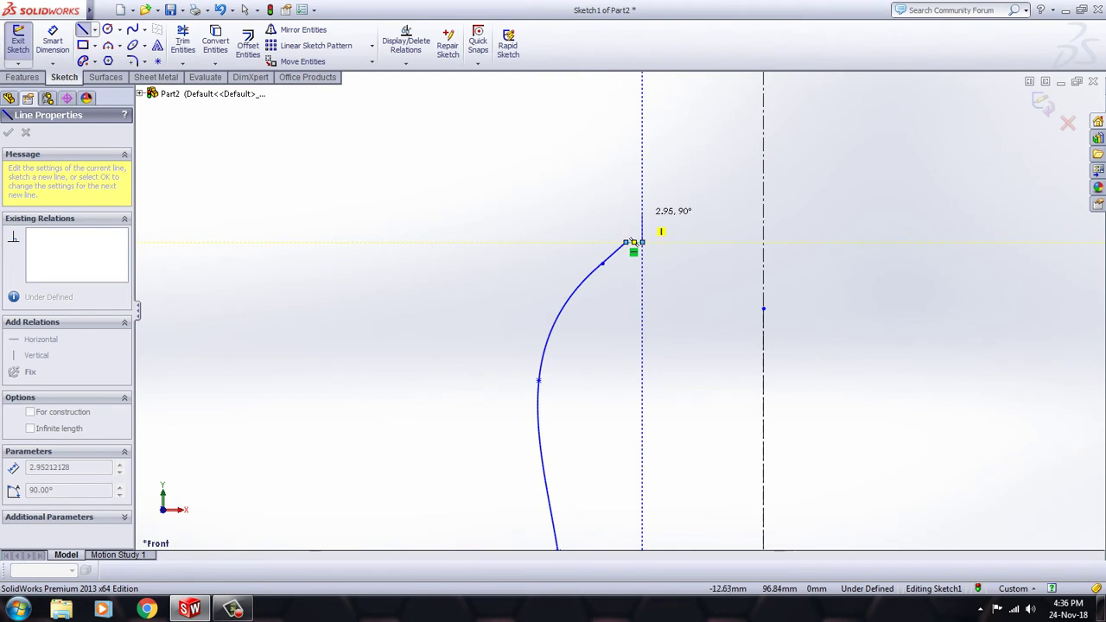
{"action": "scroll", "coordinate": [632, 240], "scroll_direction": "up", "scroll_amount": 2}
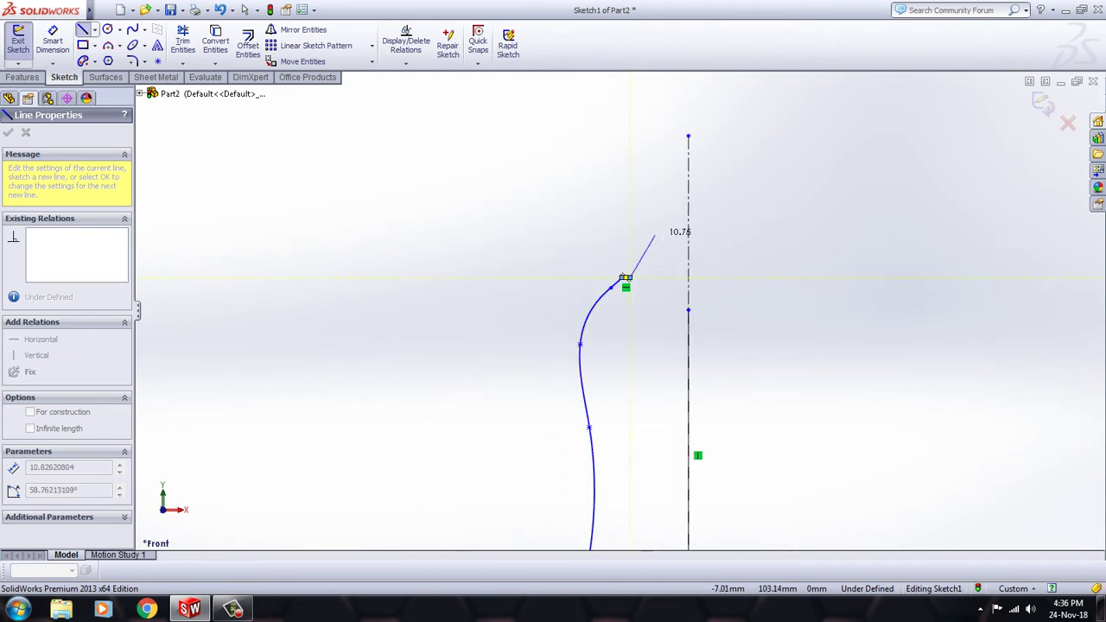
{"action": "scroll", "coordinate": [624, 279], "scroll_direction": "up", "scroll_amount": 2}
{"action": "scroll", "coordinate": [620, 302], "scroll_direction": "up", "scroll_amount": 2}
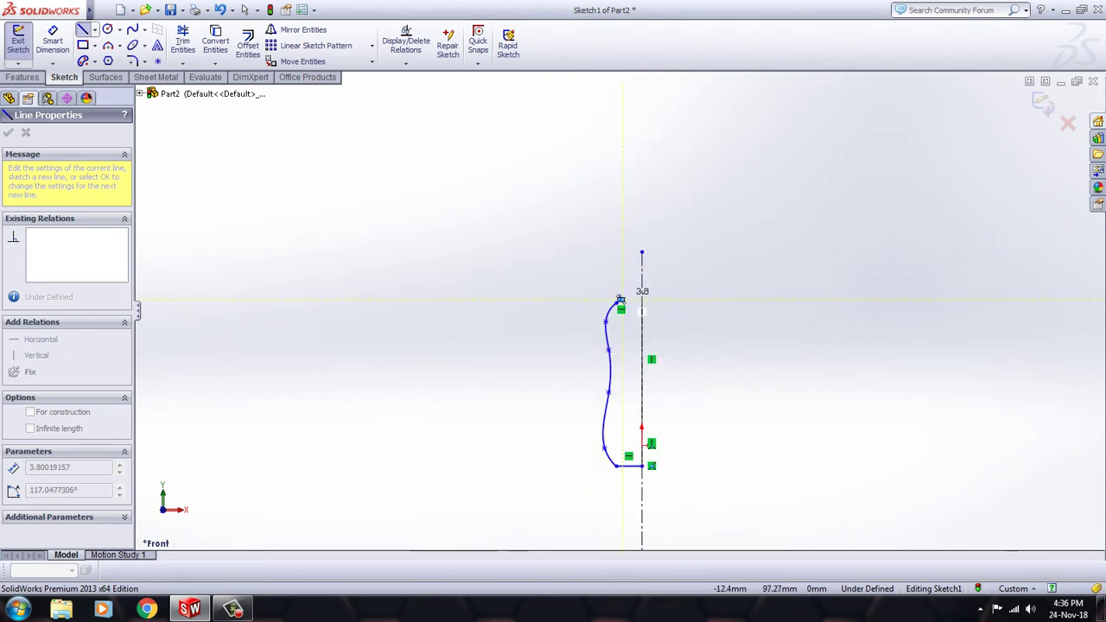
{"action": "key", "text": "a"}
{"action": "scroll", "coordinate": [636, 303], "scroll_direction": "down", "scroll_amount": 2}
{"action": "scroll", "coordinate": [633, 309], "scroll_direction": "down", "scroll_amount": 2}
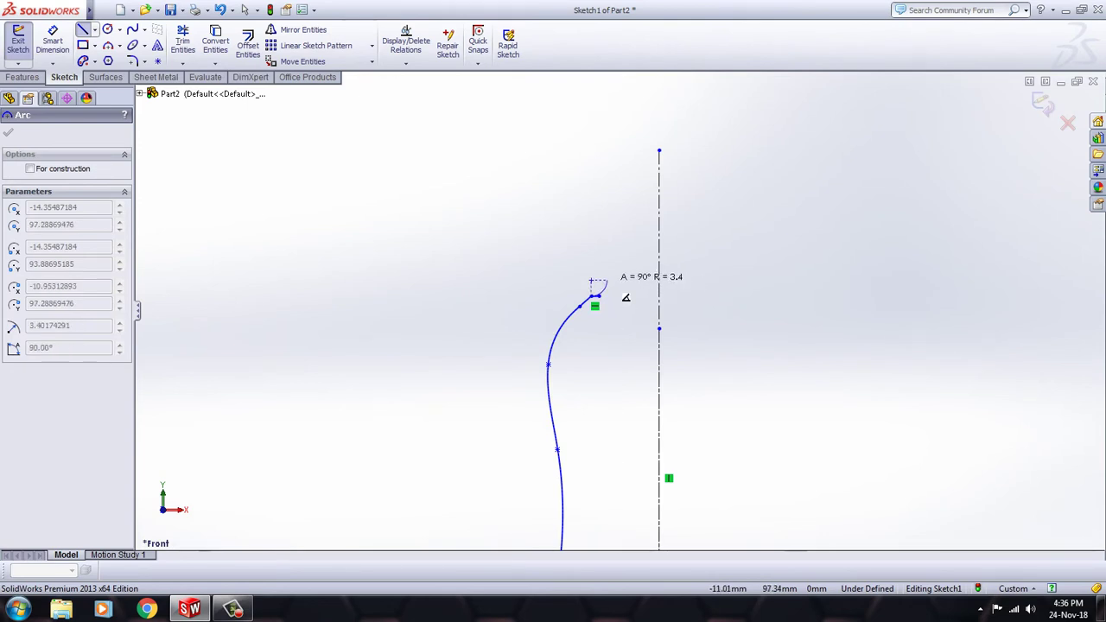
{"action": "scroll", "coordinate": [611, 285], "scroll_direction": "down", "scroll_amount": 2}
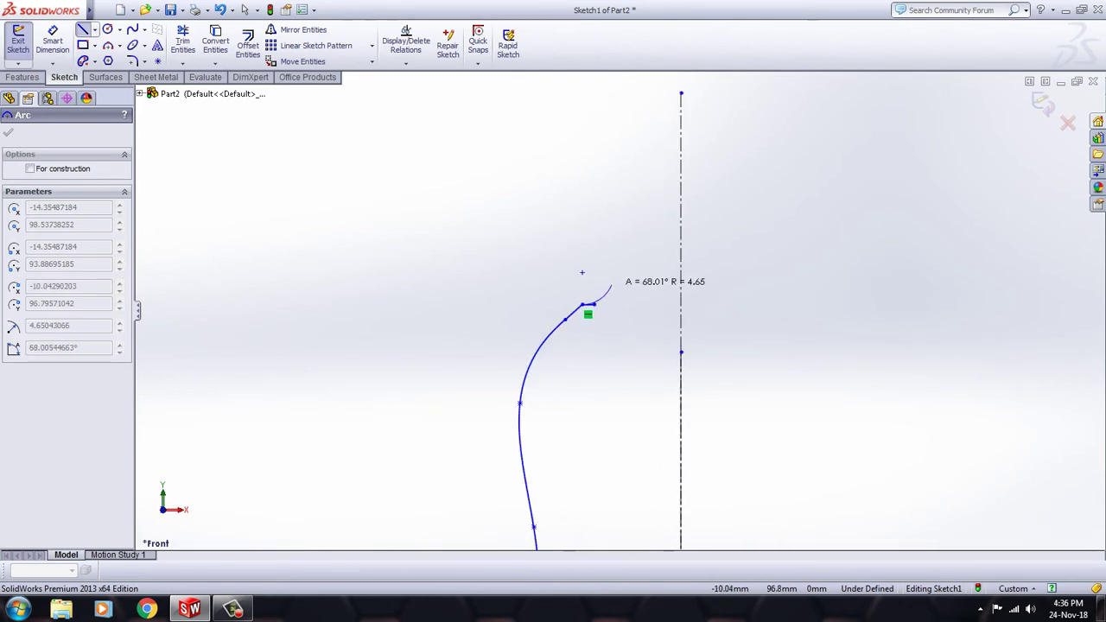
{"action": "scroll", "coordinate": [611, 285], "scroll_direction": "up", "scroll_amount": 2}
{"action": "right_click", "coordinate": [364, 211]}
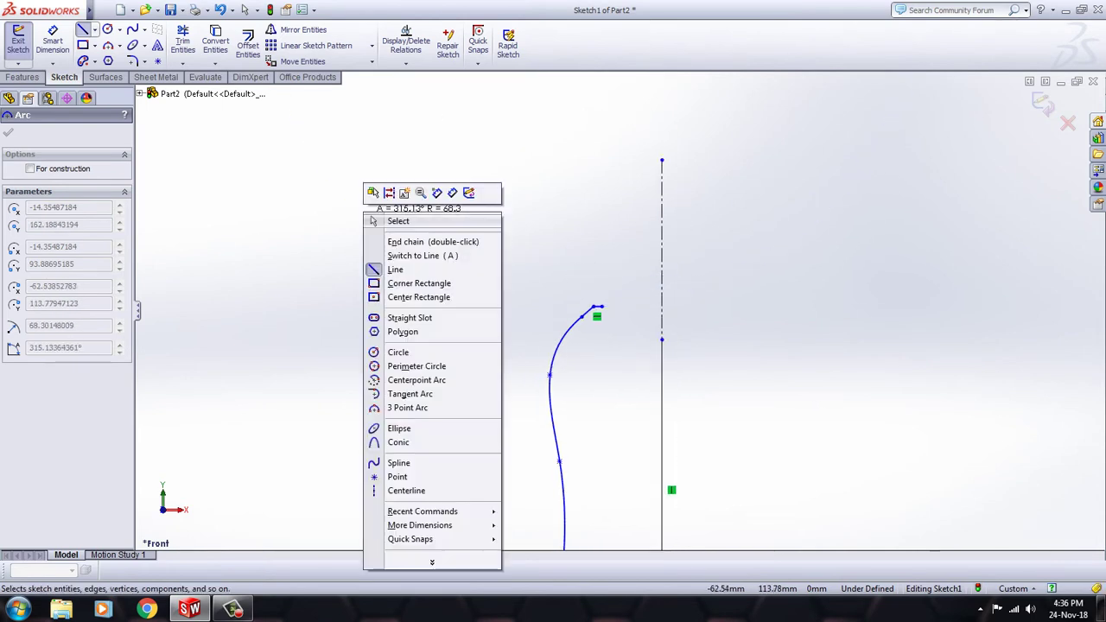
{"action": "left_click", "coordinate": [393, 221]}
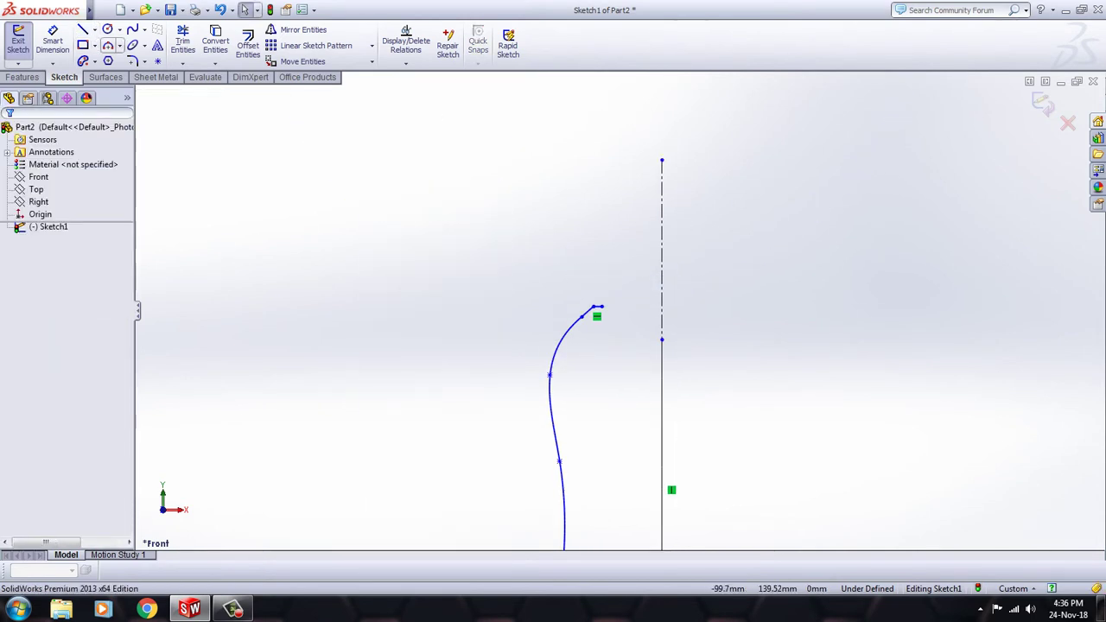
- Draw an angled shoulder spline rising up and right from the horizontal line's end
{"action": "left_click", "coordinate": [132, 29]}
{"action": "scroll", "coordinate": [621, 326], "scroll_direction": "down", "scroll_amount": 5}
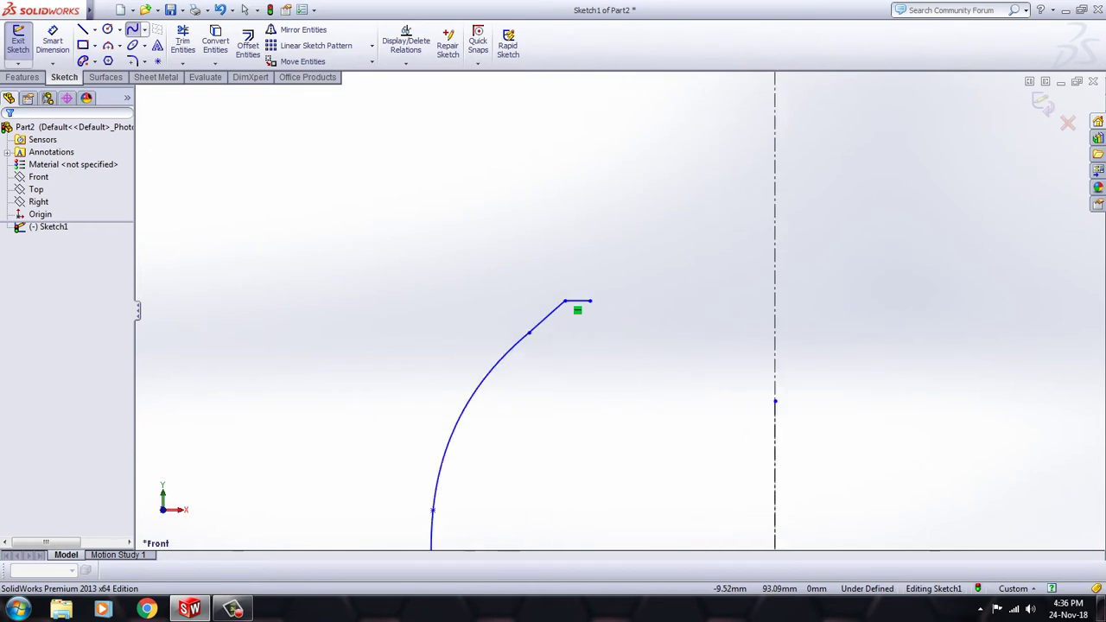
{"action": "scroll", "coordinate": [610, 316], "scroll_direction": "down", "scroll_amount": 1}
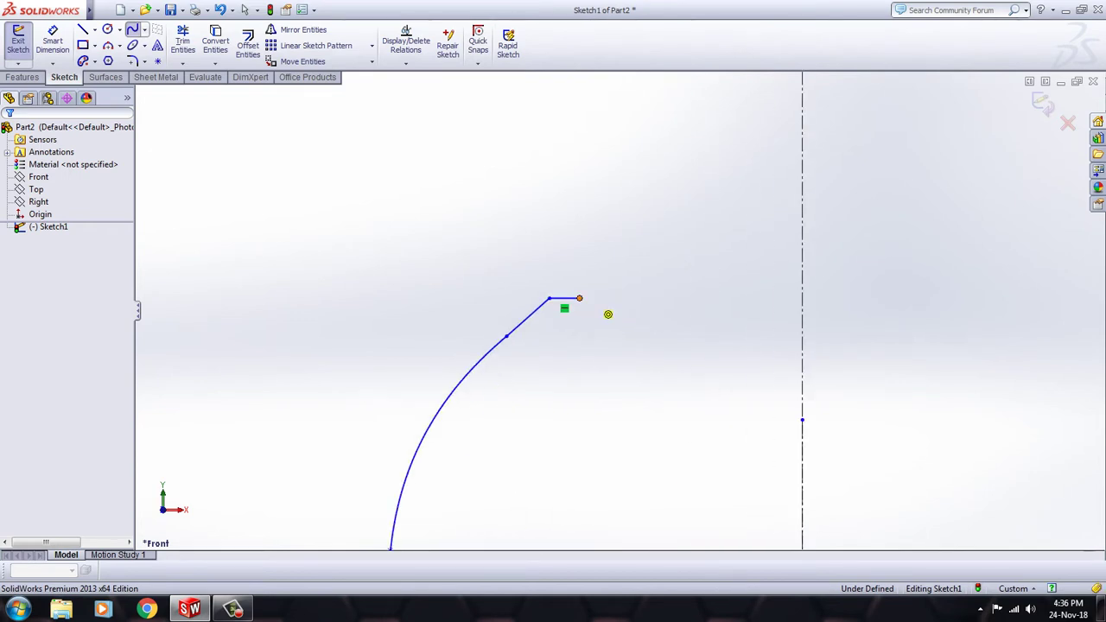
{"action": "left_click", "coordinate": [579, 298]}
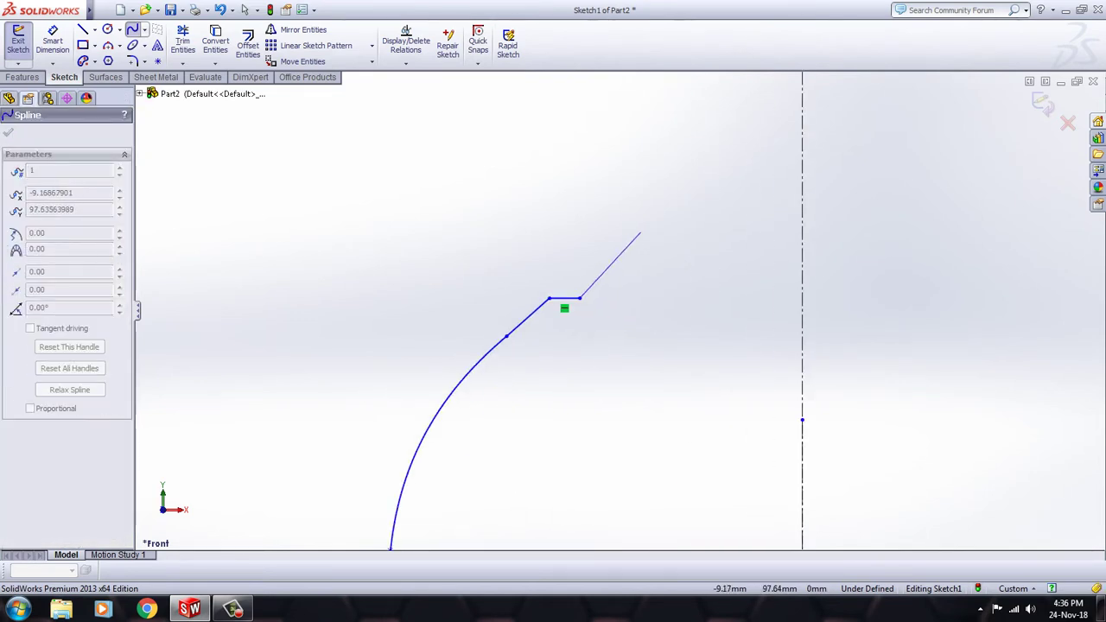
{"action": "left_click", "coordinate": [640, 232]}
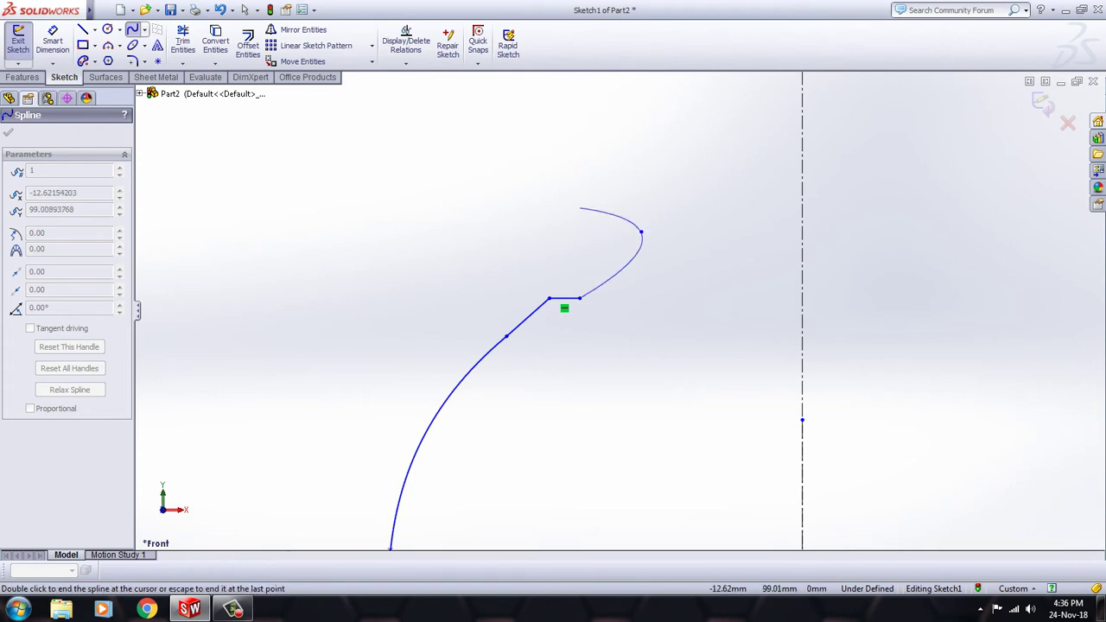
{"action": "right_click", "coordinate": [581, 210]}
{"action": "left_click", "coordinate": [612, 239]}
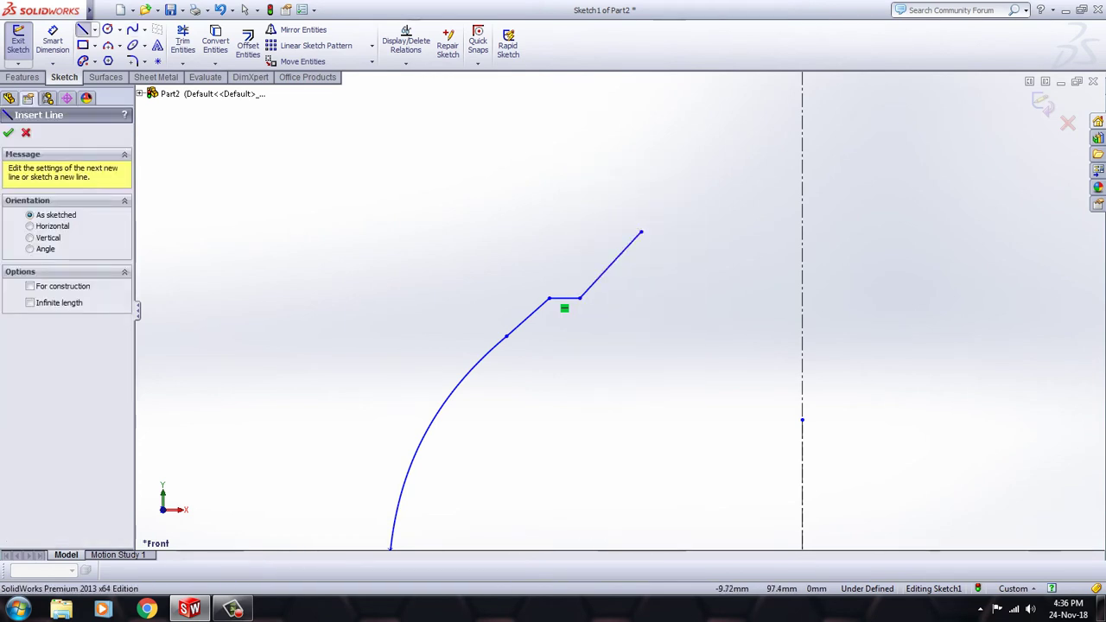
- Add the vertical neck lines (about 3.88), a small lip step and a top line to the centerline
{"action": "left_click", "coordinate": [661, 248]}
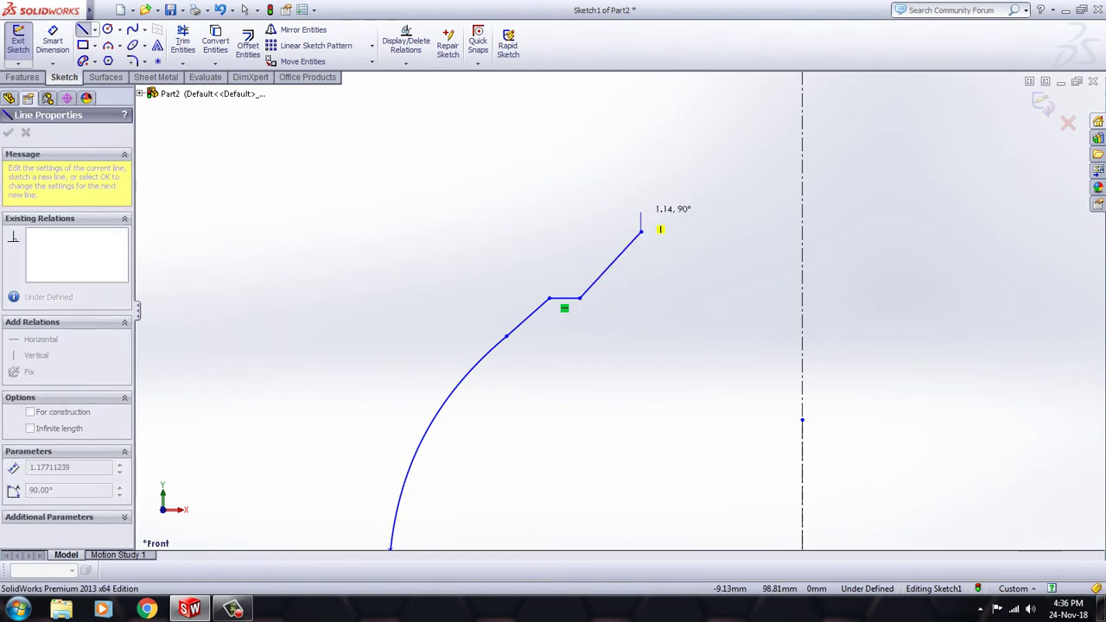
{"action": "left_click", "coordinate": [652, 164]}
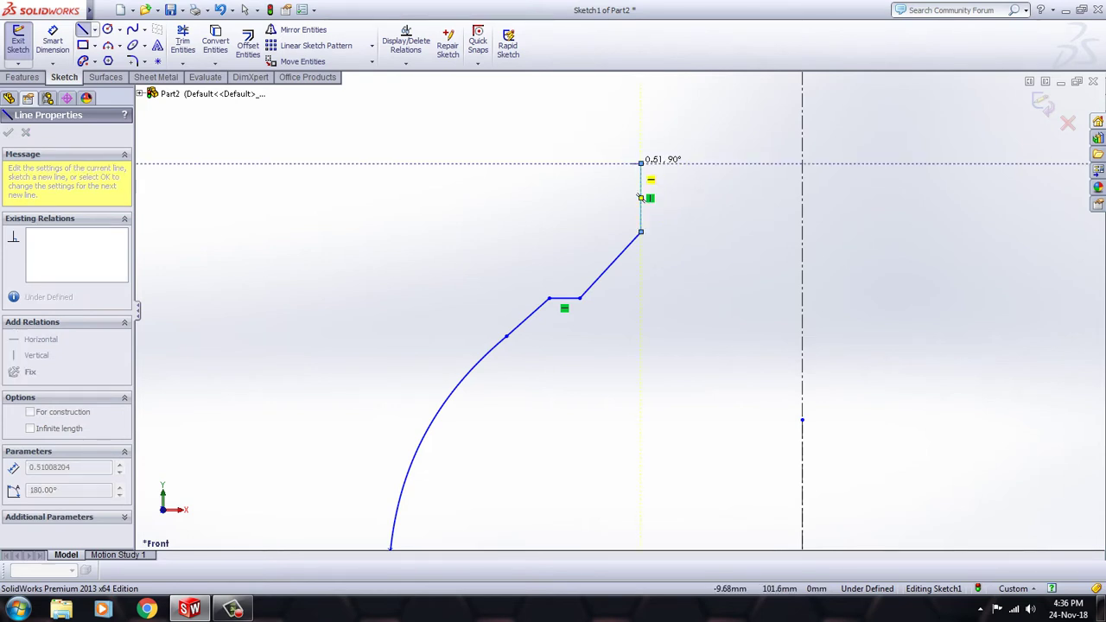
{"action": "left_click", "coordinate": [633, 150]}
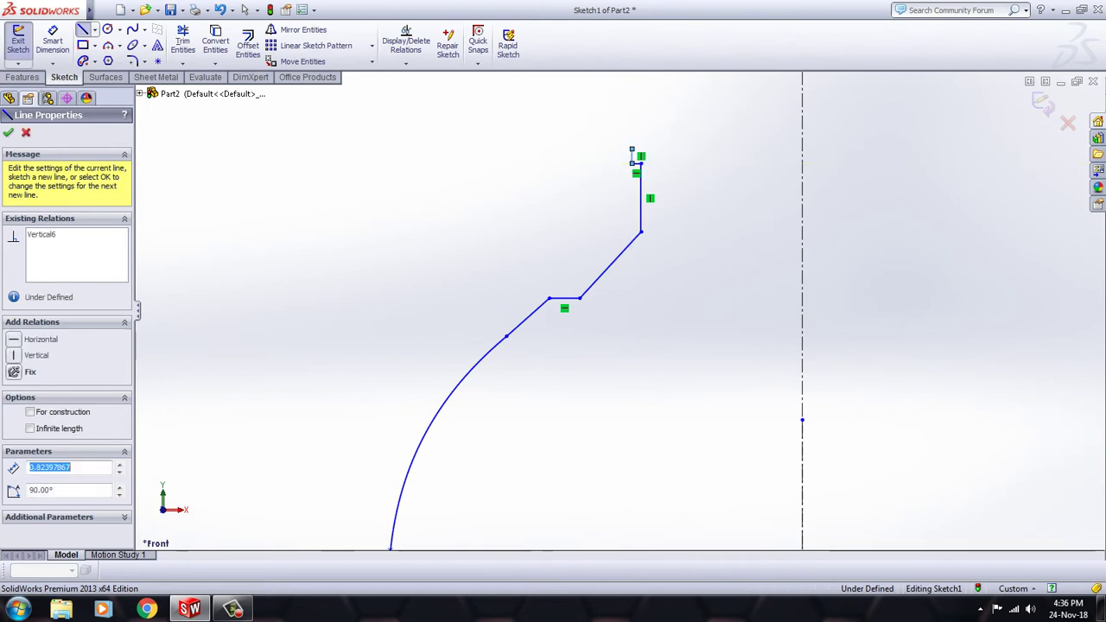
{"action": "left_click", "coordinate": [637, 150]}
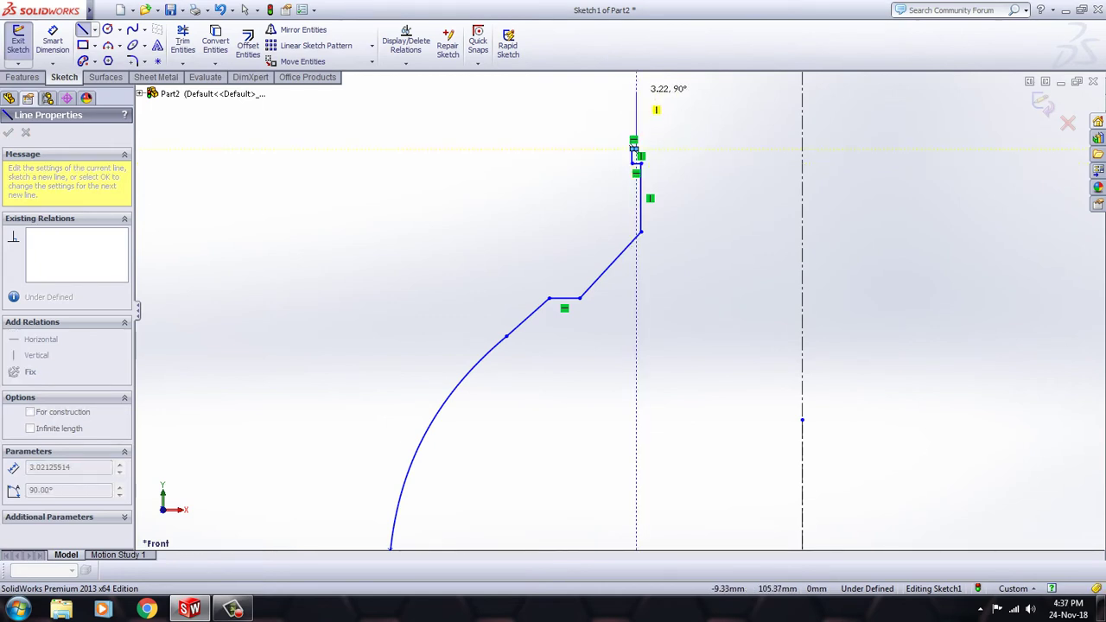
{"action": "scroll", "coordinate": [637, 121], "scroll_direction": "up", "scroll_amount": 2}
{"action": "scroll", "coordinate": [637, 242], "scroll_direction": "up", "scroll_amount": 2}
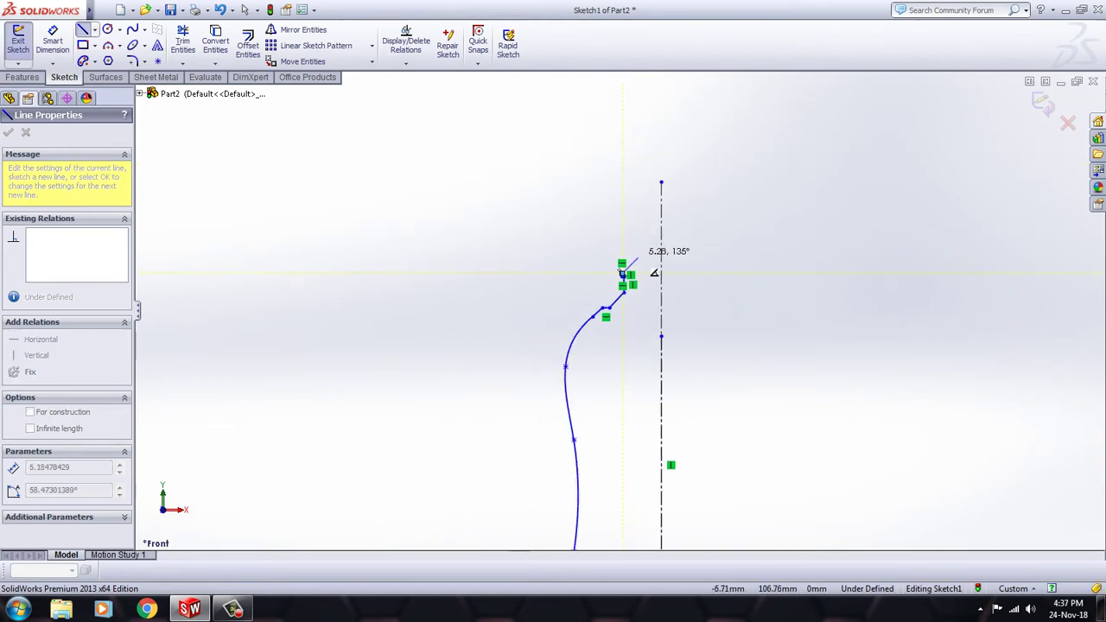
{"action": "scroll", "coordinate": [621, 273], "scroll_direction": "up", "scroll_amount": 1}
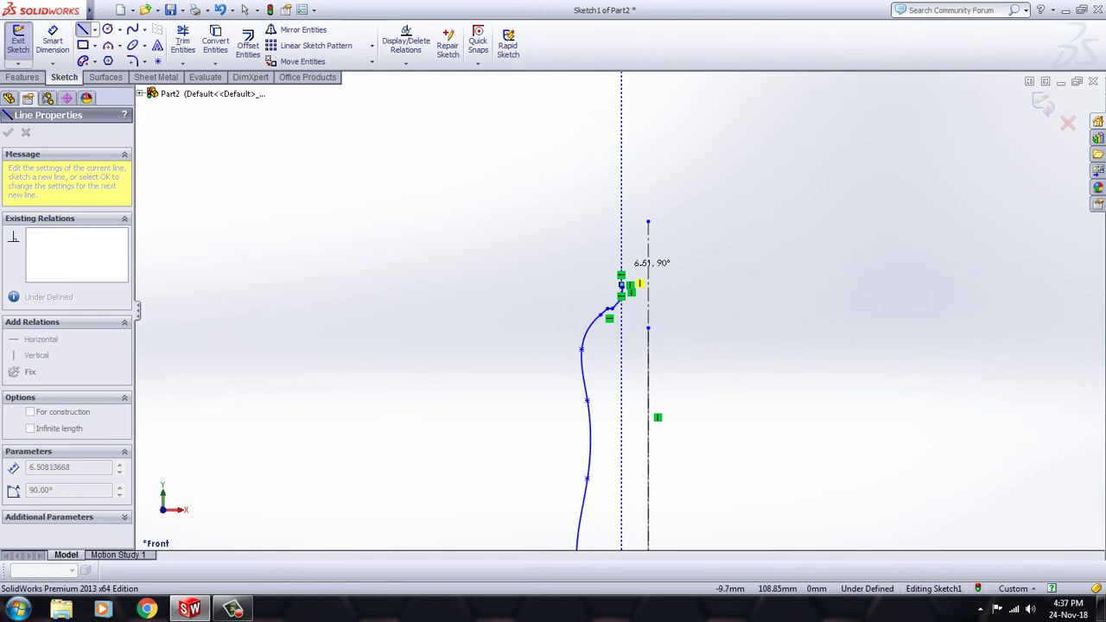
{"action": "scroll", "coordinate": [622, 285], "scroll_direction": "up", "scroll_amount": 2}
{"action": "scroll", "coordinate": [648, 303], "scroll_direction": "down", "scroll_amount": 5}
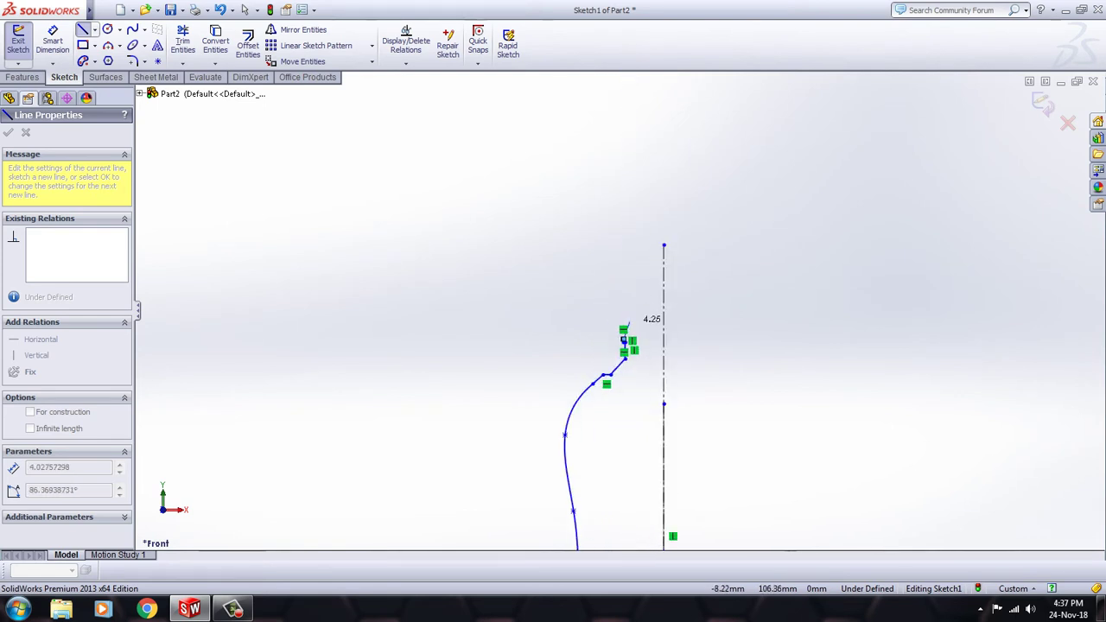
{"action": "left_click", "coordinate": [623, 318]}
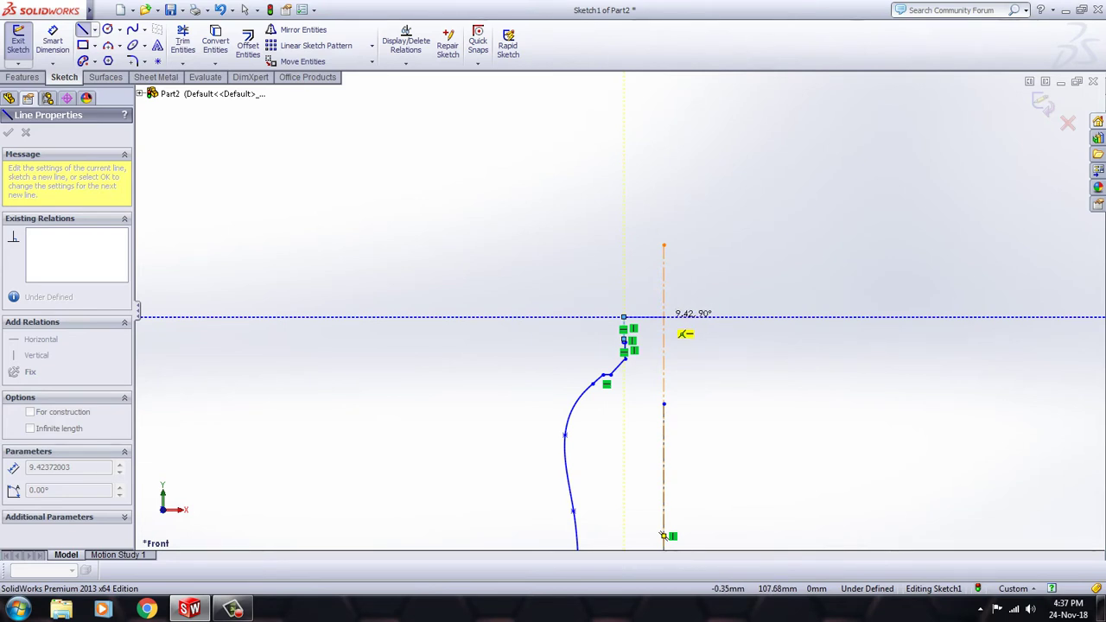
{"action": "left_click", "coordinate": [663, 317]}
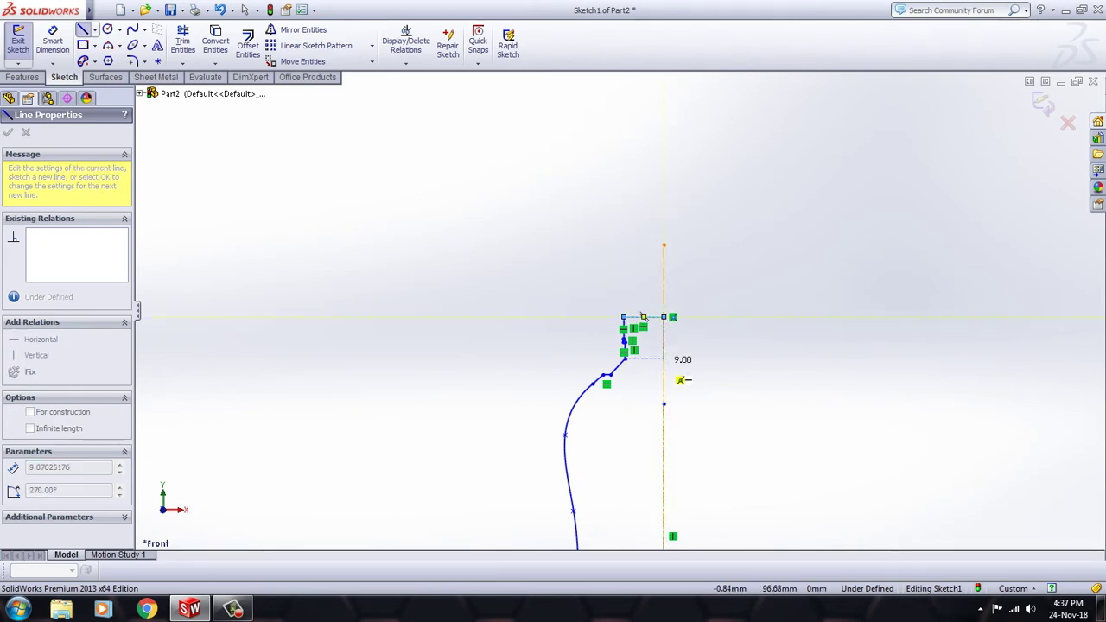
{"action": "right_click", "coordinate": [575, 246]}
{"action": "left_click", "coordinate": [596, 257]}
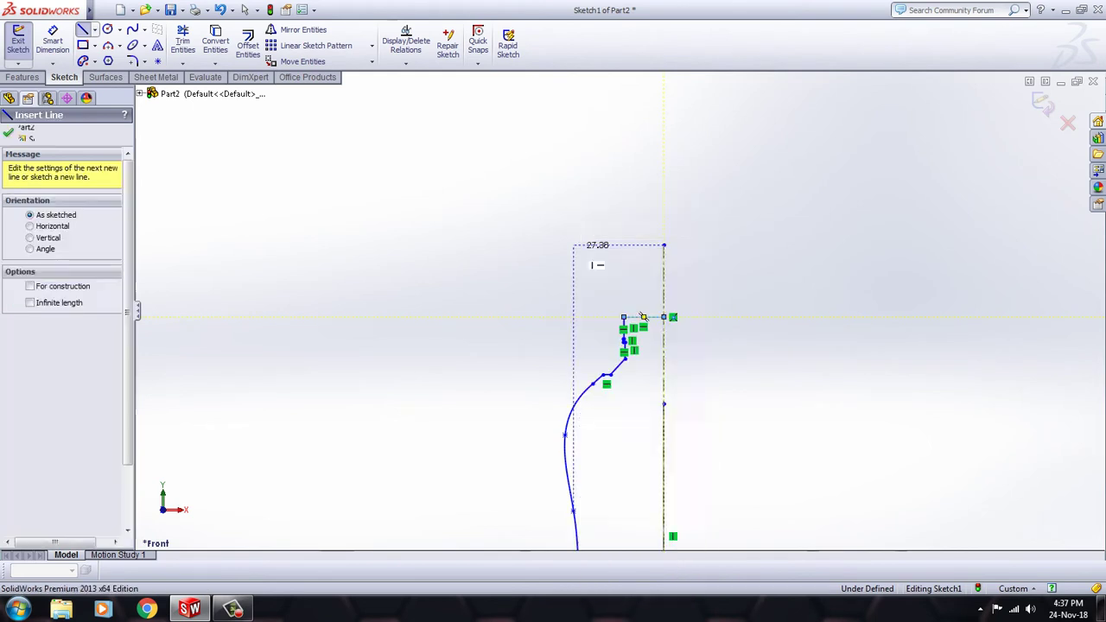
- Exit Sketch1 and reopen it for editing, zoomed onto the upper shoulder
{"action": "scroll", "coordinate": [623, 350], "scroll_direction": "down", "scroll_amount": 5}
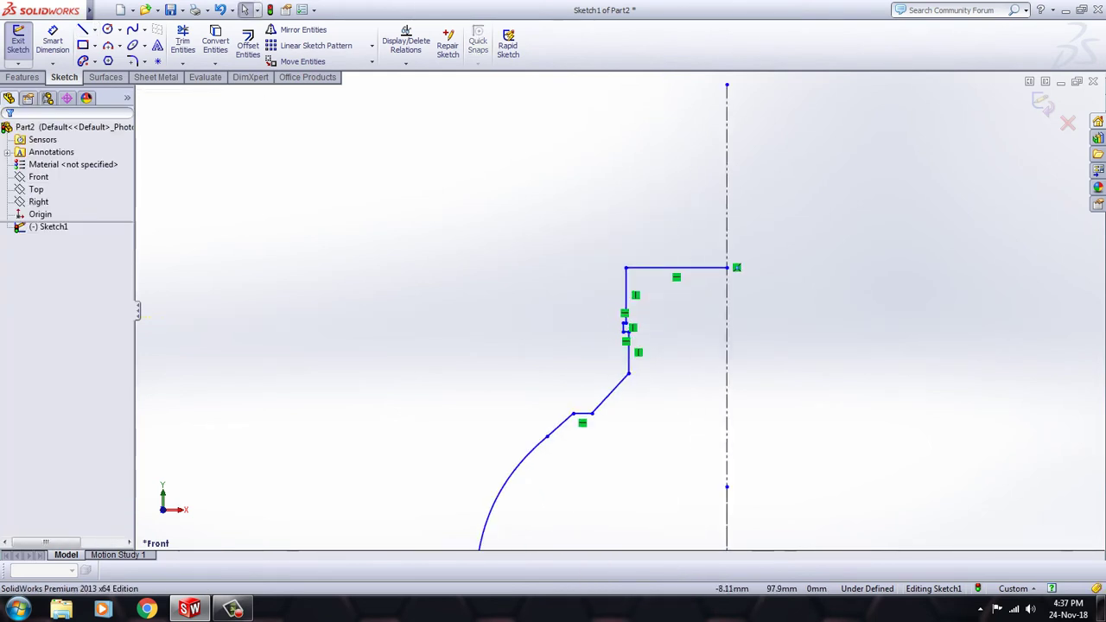
{"action": "scroll", "coordinate": [588, 363], "scroll_direction": "up", "scroll_amount": 2}
{"action": "scroll", "coordinate": [618, 466], "scroll_direction": "up", "scroll_amount": 2}
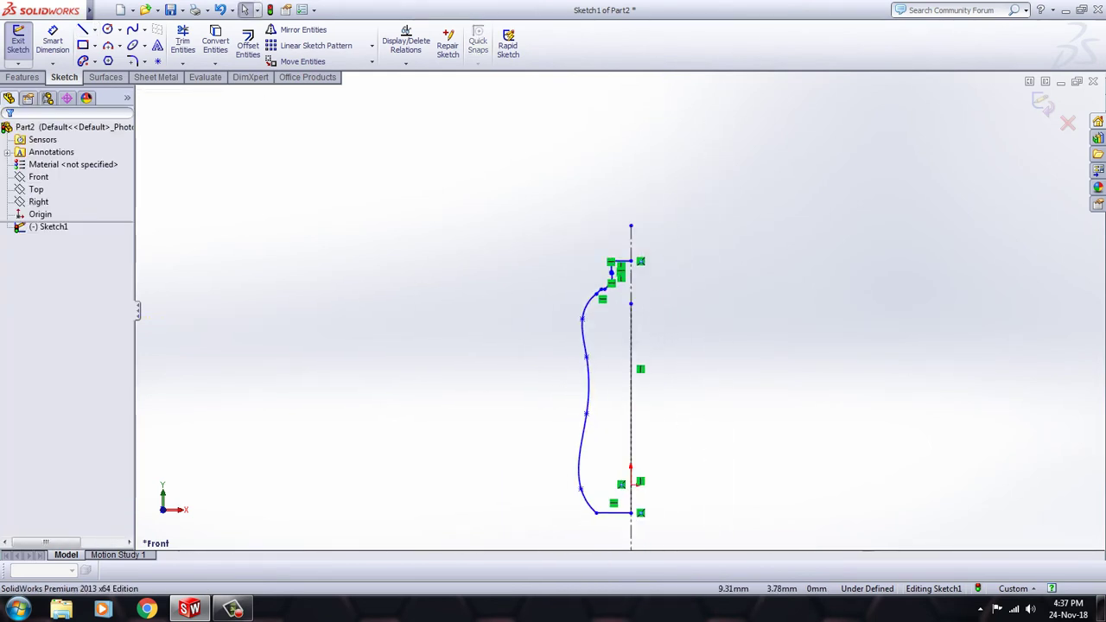
{"action": "scroll", "coordinate": [627, 508], "scroll_direction": "up", "scroll_amount": 2}
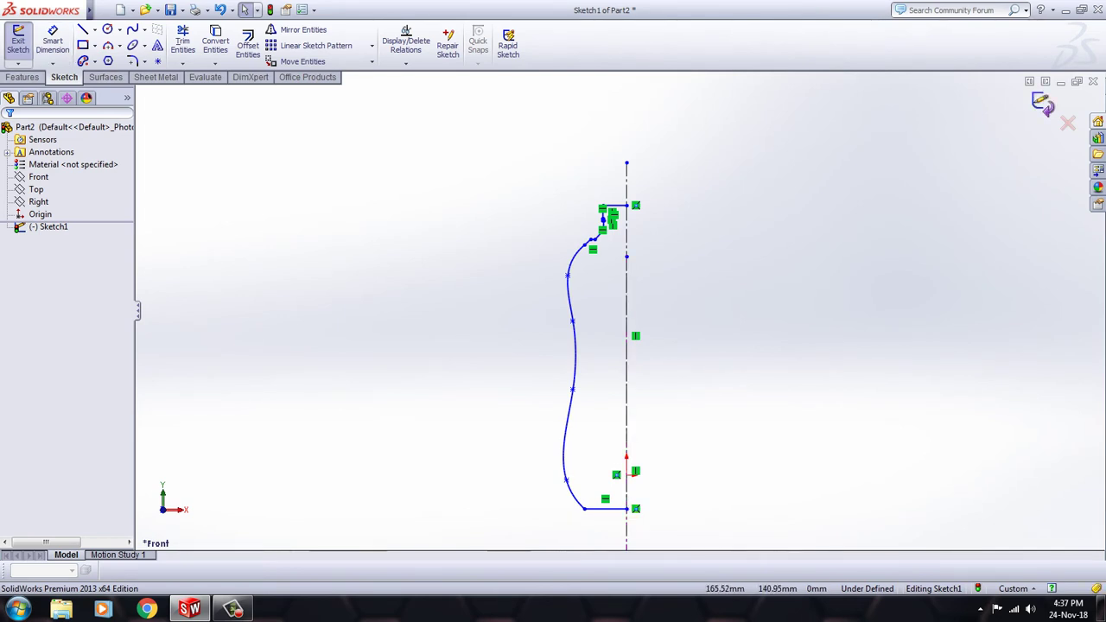
{"action": "left_click", "coordinate": [1043, 105]}
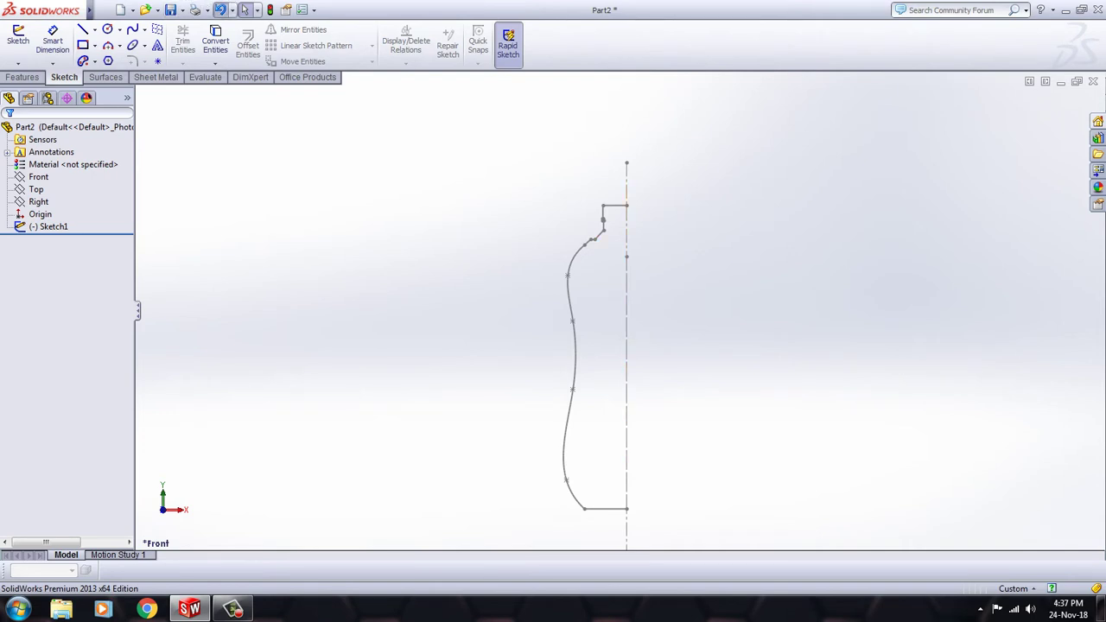
{"action": "left_click", "coordinate": [220, 9]}
{"action": "scroll", "coordinate": [617, 215], "scroll_direction": "down", "scroll_amount": 8}
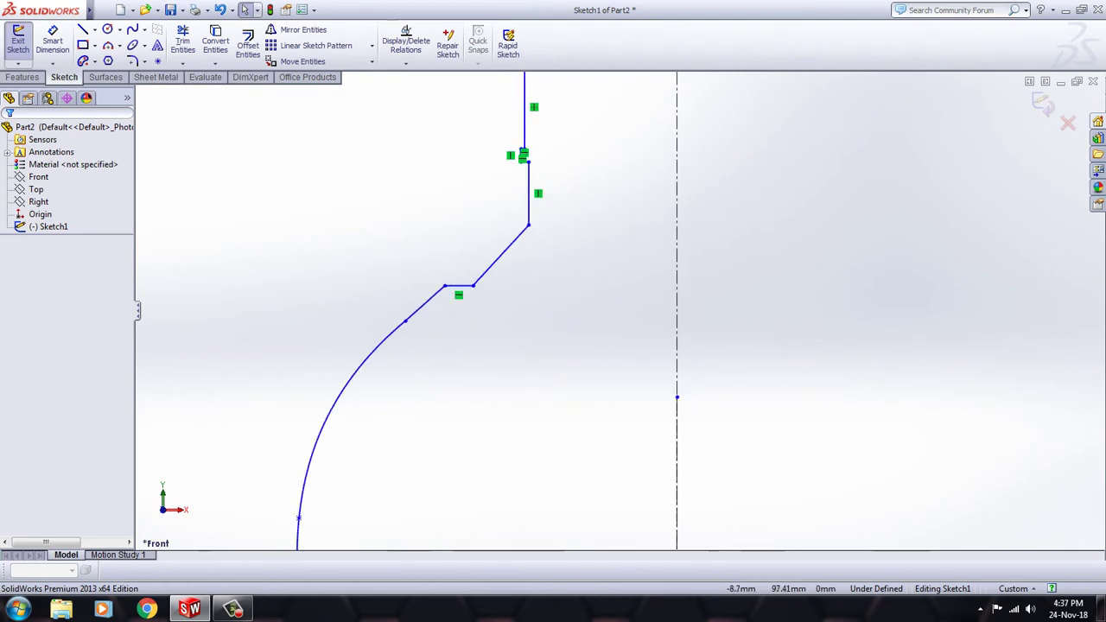
{"action": "scroll", "coordinate": [501, 249], "scroll_direction": "down", "scroll_amount": 3}
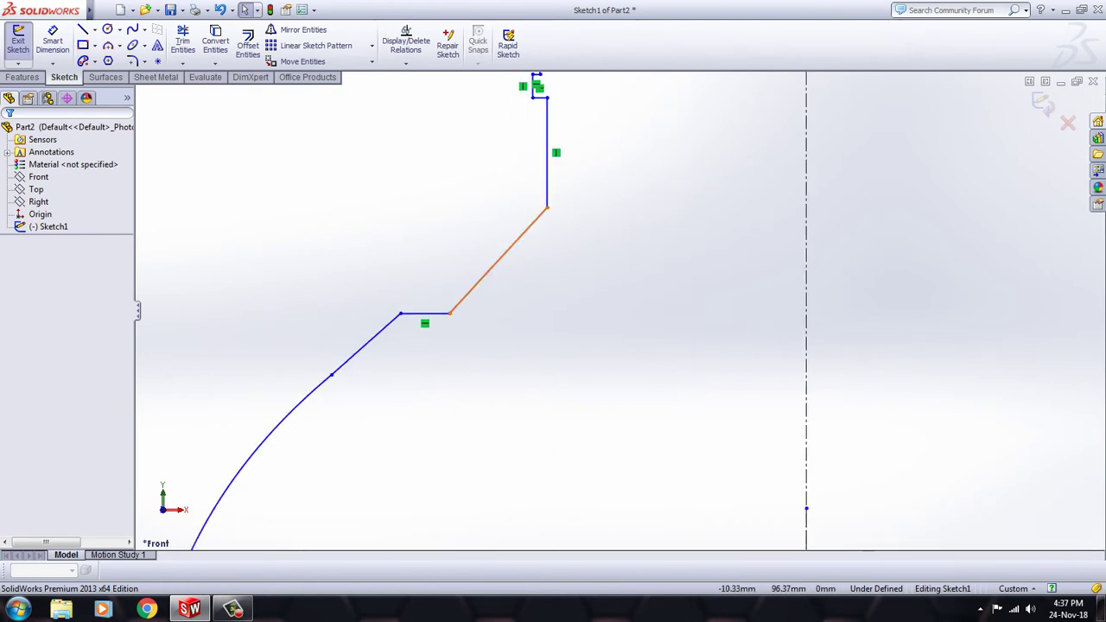
- Drag the shoulder spline's tangent handles so it curves smoothly into the vertical wall above
{"action": "left_click", "coordinate": [525, 228]}
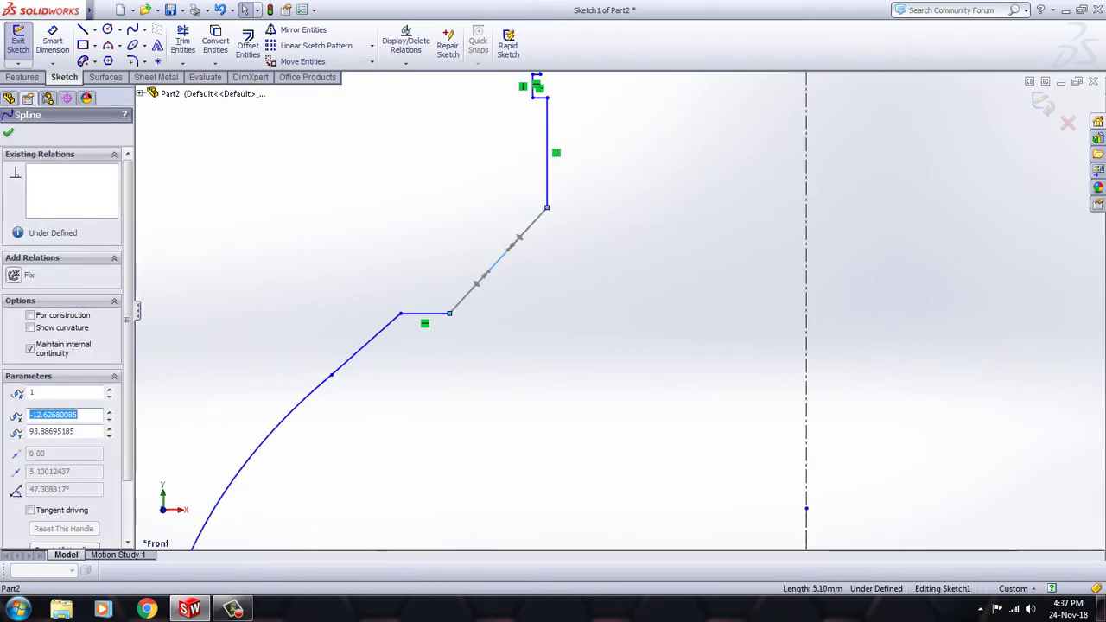
{"action": "left_click_drag", "start_coordinate": [477, 282], "coordinate": [482, 290]}
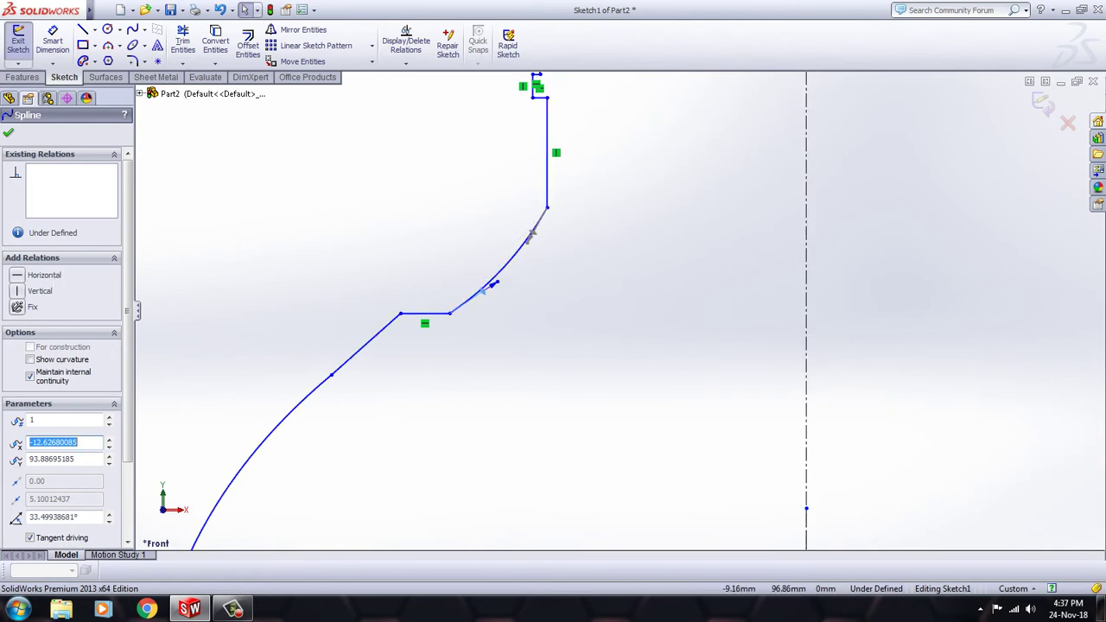
{"action": "left_click_drag", "start_coordinate": [530, 235], "coordinate": [542, 235]}
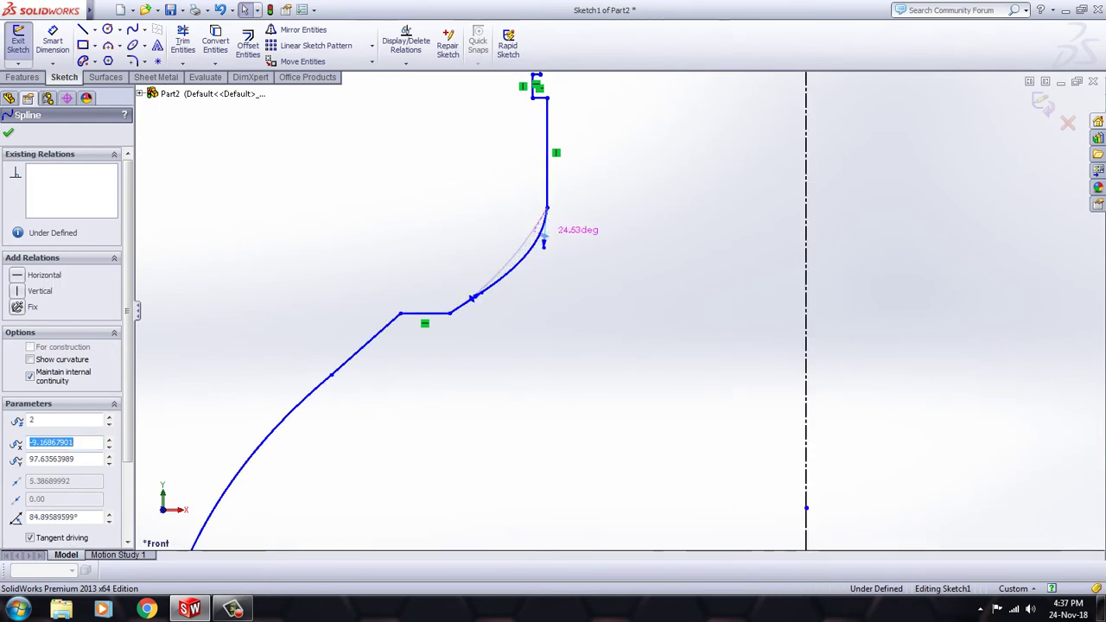
{"action": "left_click", "coordinate": [432, 313]}
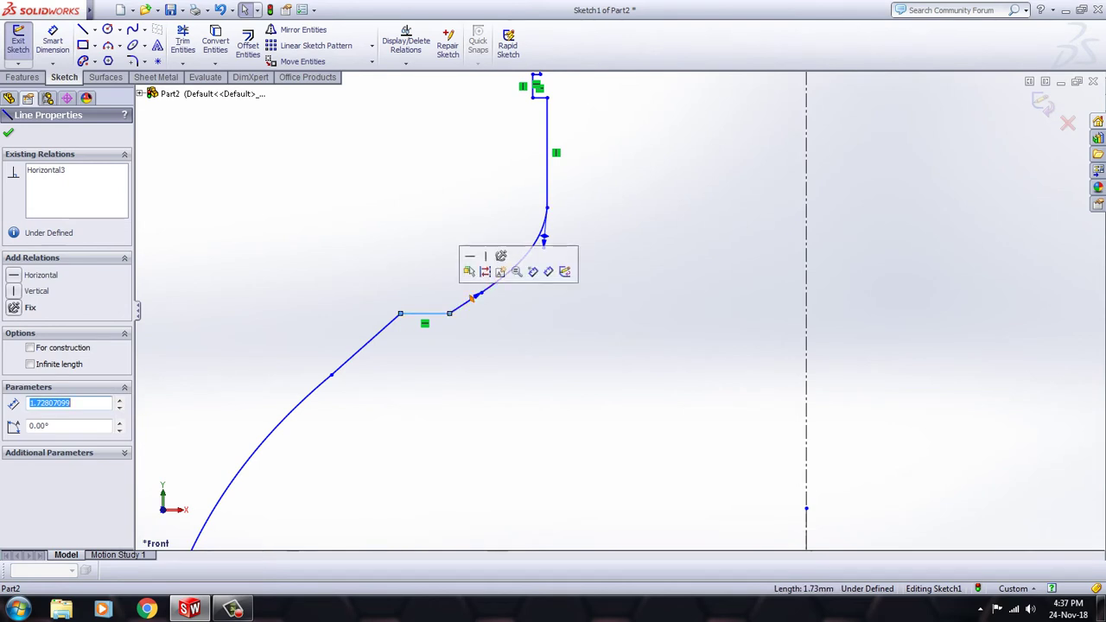
{"action": "left_click", "coordinate": [472, 298]}
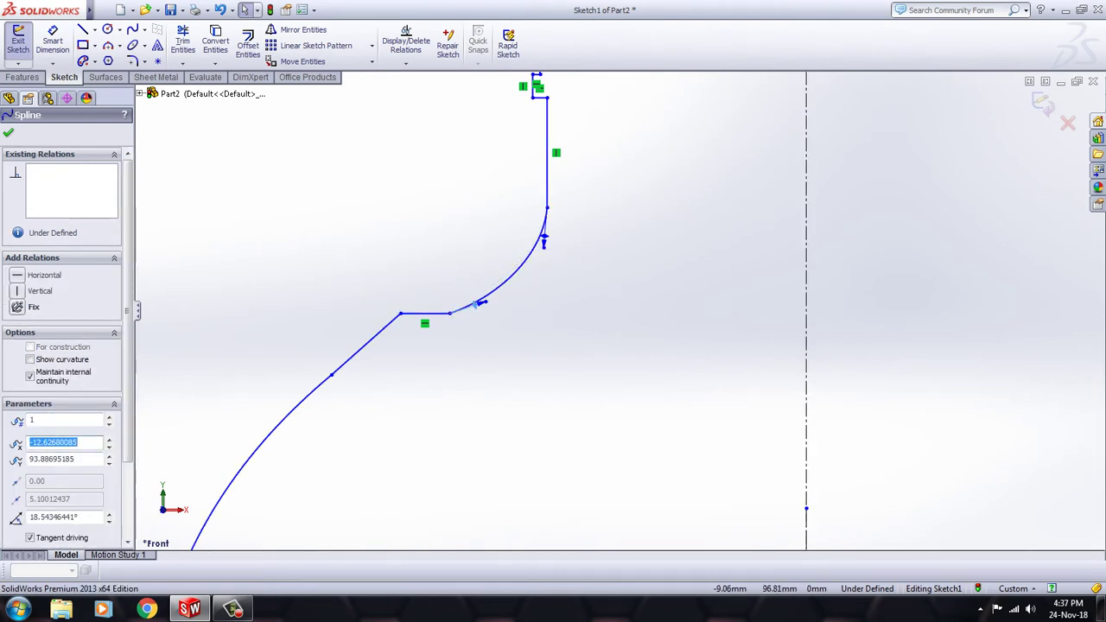
{"action": "mouse_move", "coordinate": [543, 243]}
{"action": "left_mouse_down"}
{"action": "mouse_move", "coordinate": [555, 245]}
{"action": "mouse_move", "coordinate": [541, 244]}
{"action": "left_mouse_up"}
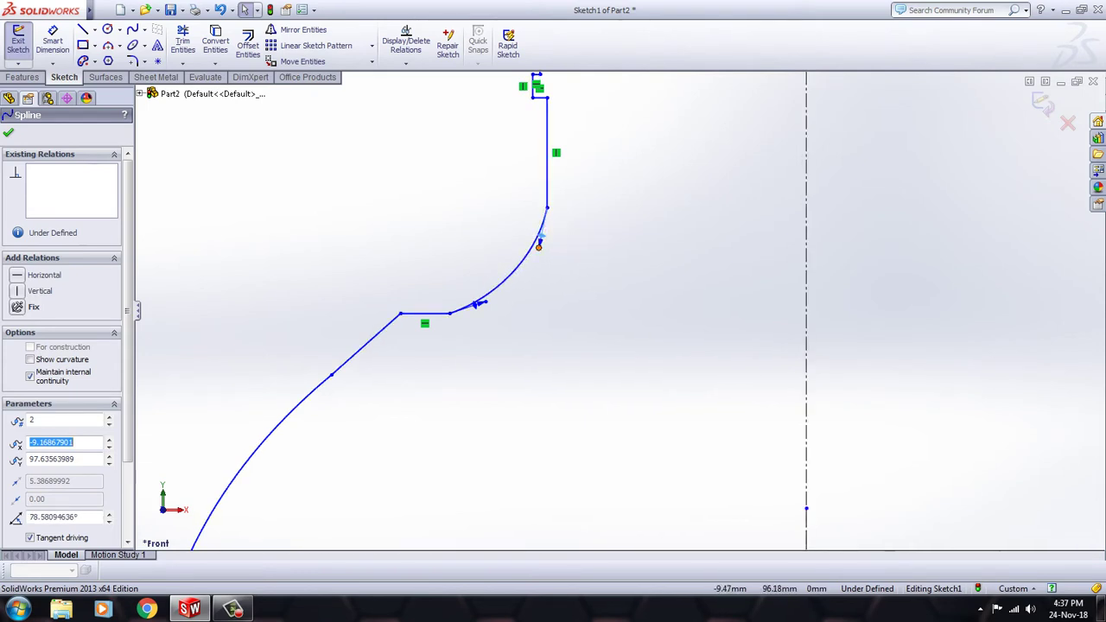
{"action": "left_click_drag", "start_coordinate": [541, 243], "coordinate": [534, 258]}
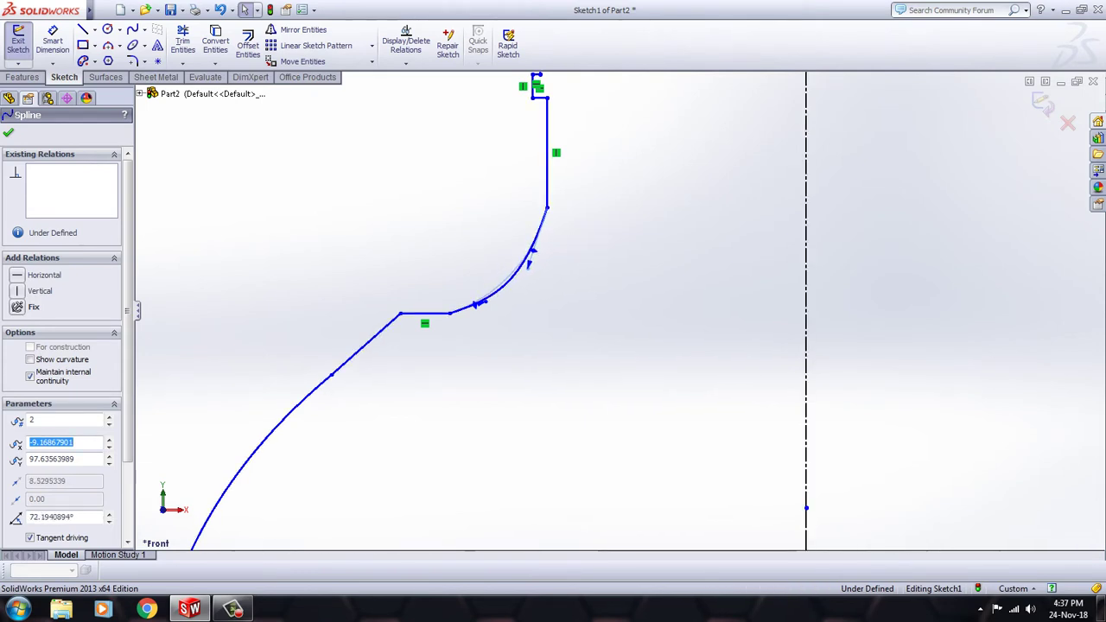
{"action": "left_click", "coordinate": [529, 262]}
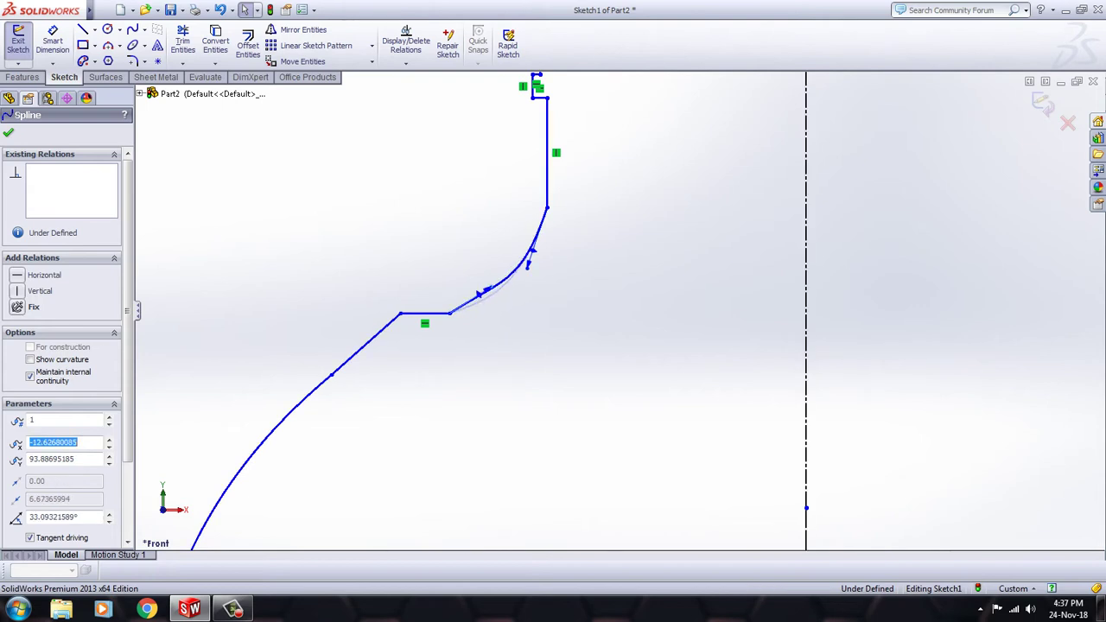
{"action": "left_click_drag", "start_coordinate": [474, 304], "coordinate": [481, 293]}
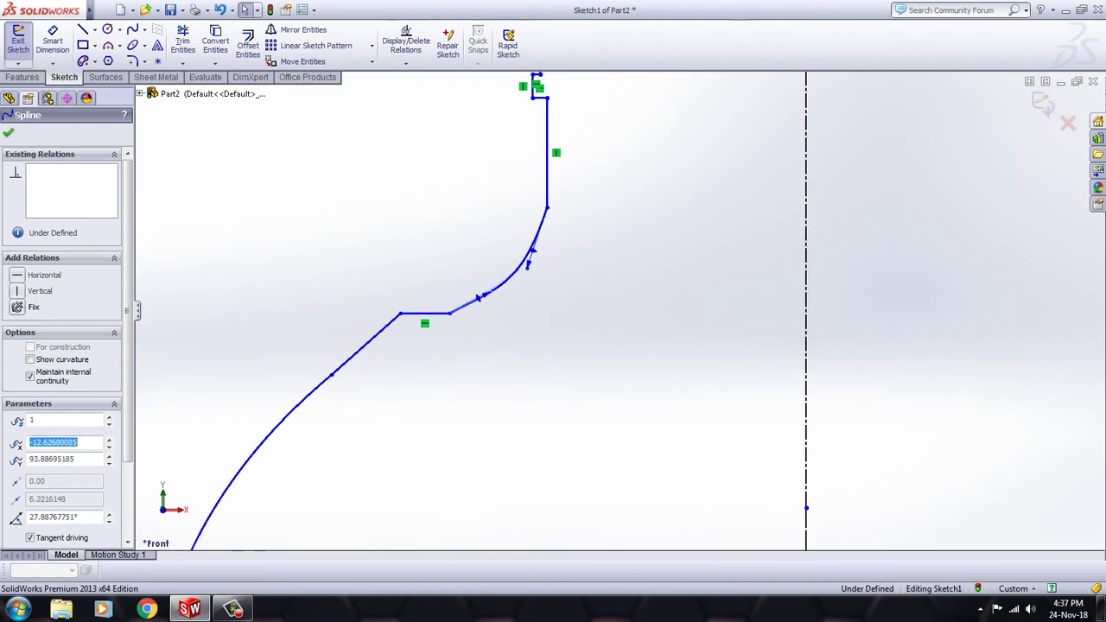
{"action": "left_click", "coordinate": [530, 266]}
{"action": "left_click_drag", "start_coordinate": [531, 266], "coordinate": [524, 261]}
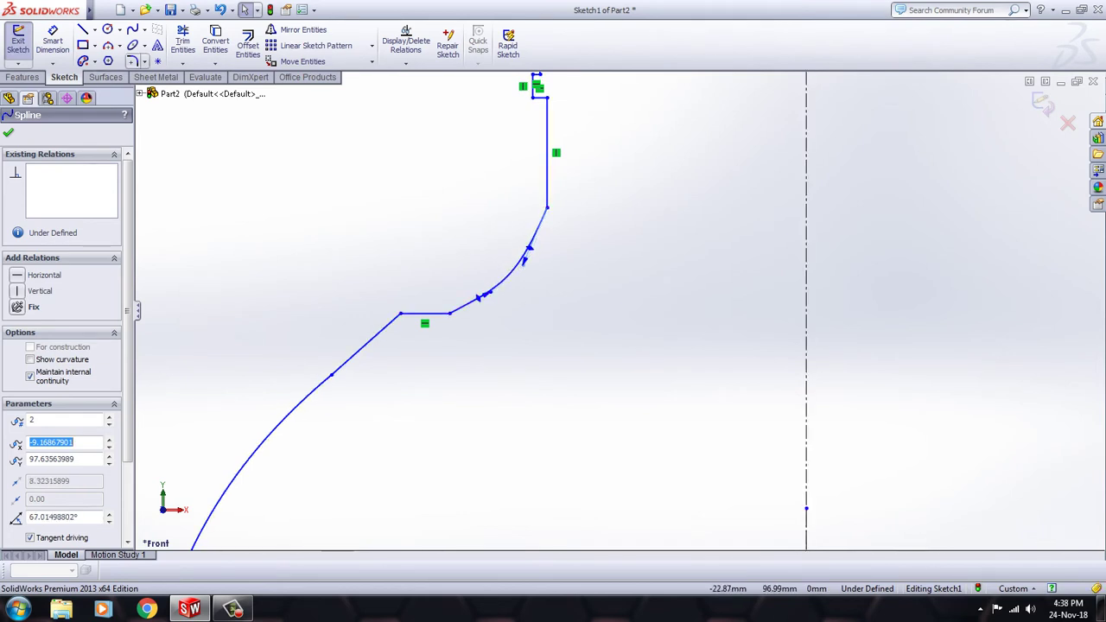
{"action": "left_click", "coordinate": [131, 61]}
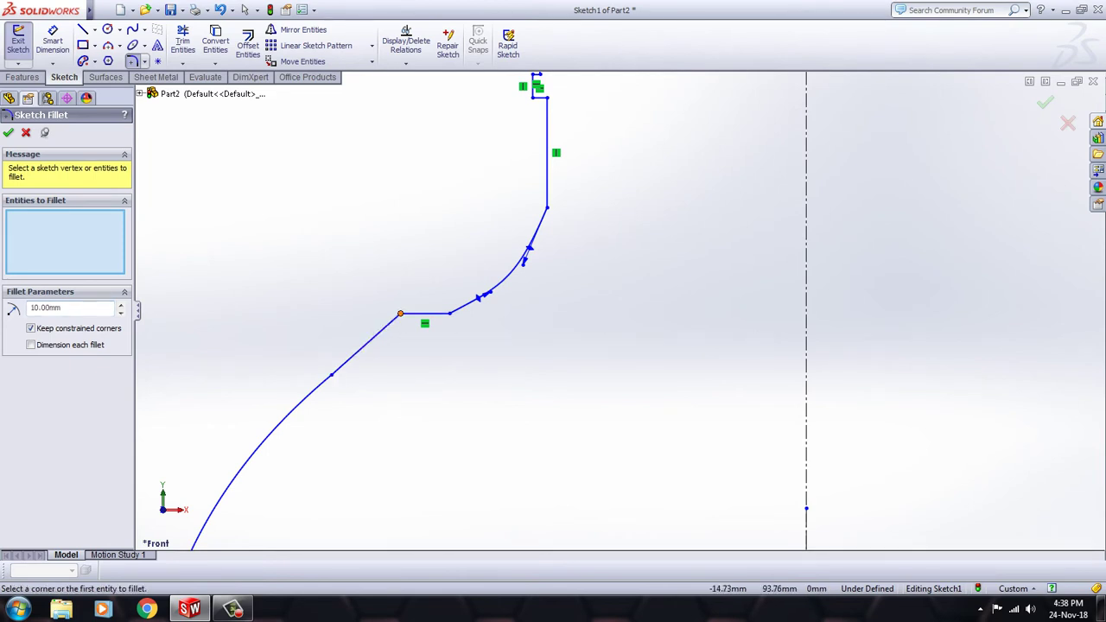
- Clear the Sketch Fillet radius and pick the left corner of the horizontal step
{"action": "left_click", "coordinate": [120, 305]}
{"action": "left_click", "coordinate": [120, 311]}
{"action": "left_click", "coordinate": [120, 311]}
{"action": "left_click", "coordinate": [120, 311]}
{"action": "key", "text": "ctrl+a"}
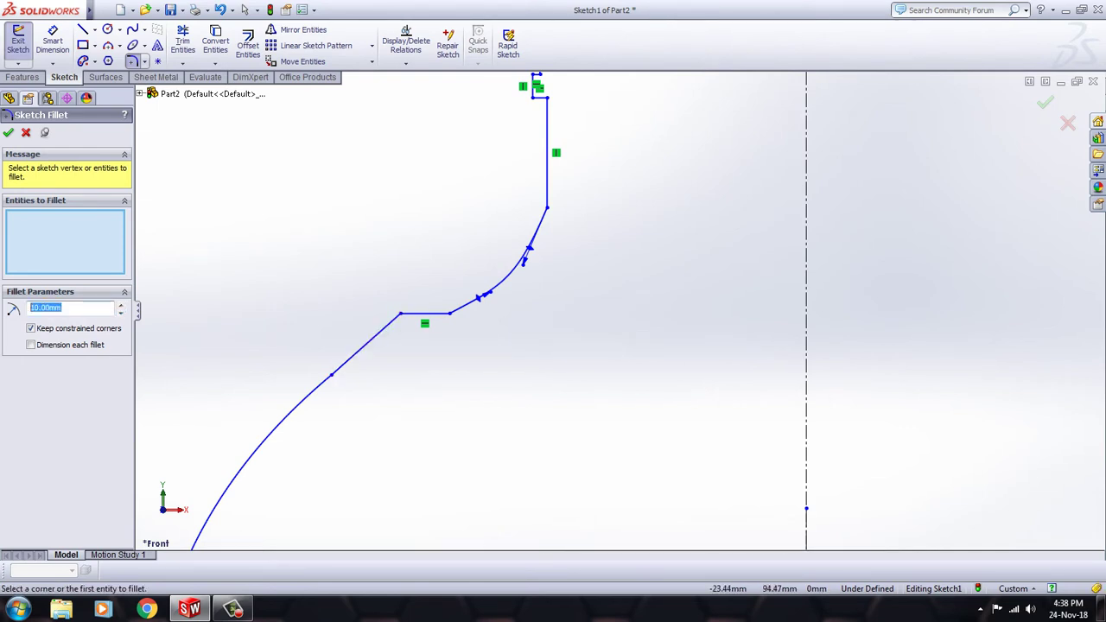
{"action": "key", "text": "BackSpace"}
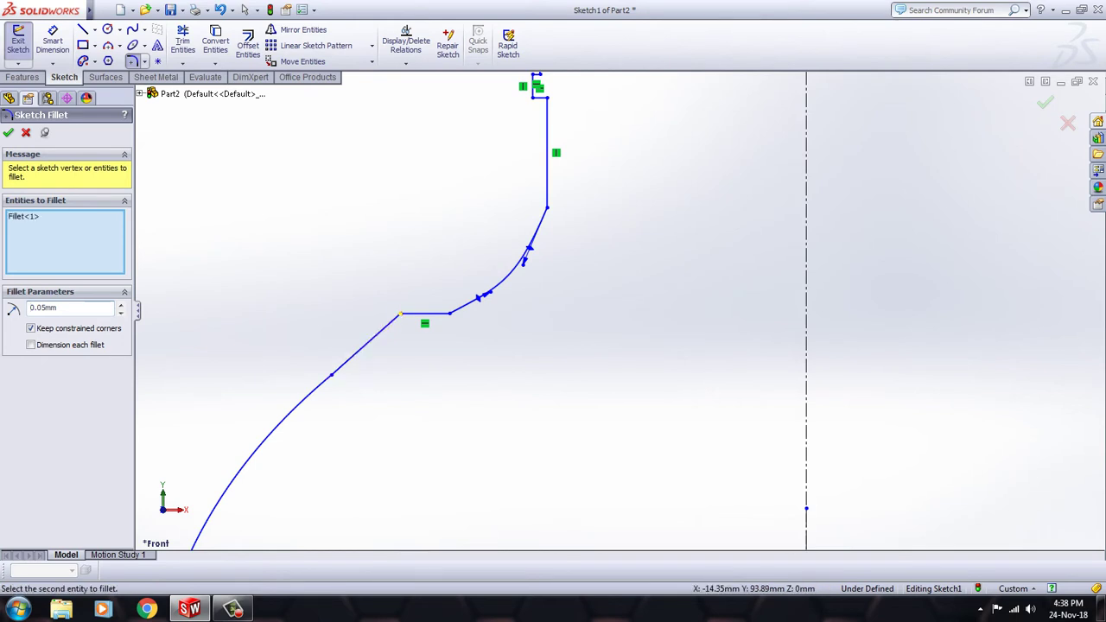
{"action": "left_click", "coordinate": [400, 313]}
{"action": "scroll", "coordinate": [357, 324], "scroll_direction": "down", "scroll_amount": 2}
{"action": "scroll", "coordinate": [357, 324], "scroll_direction": "down", "scroll_amount": 3}
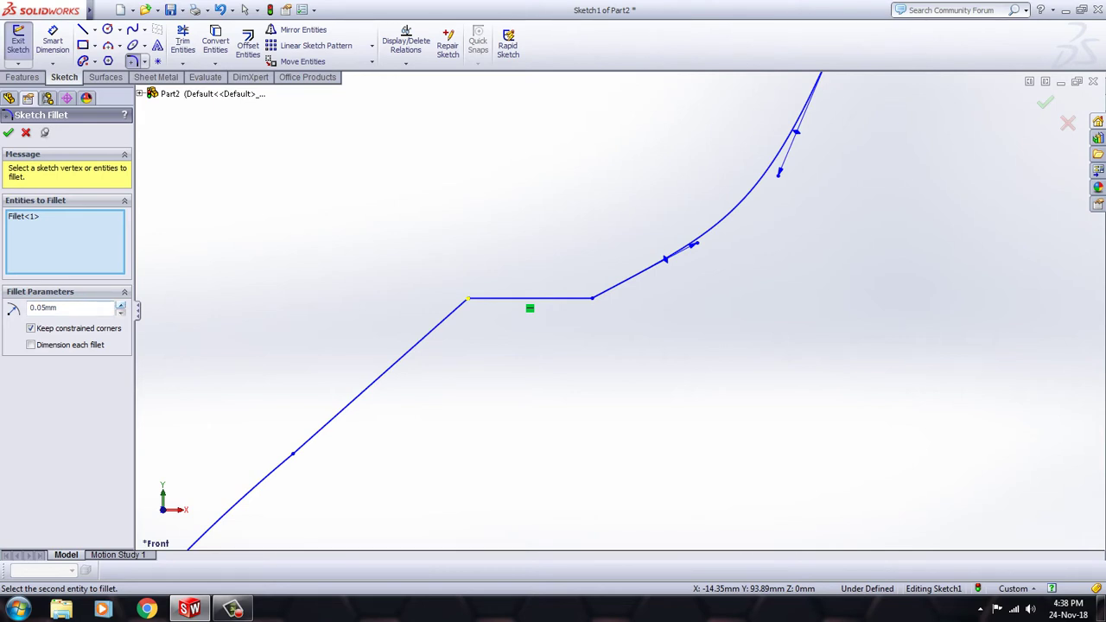
- Round the step's left corner with a 0.50 mm fillet and exit the fillet tool
{"action": "key", "text": "ctrl+a"}
{"action": "type", "text": "."}
{"action": "key", "text": "Return"}
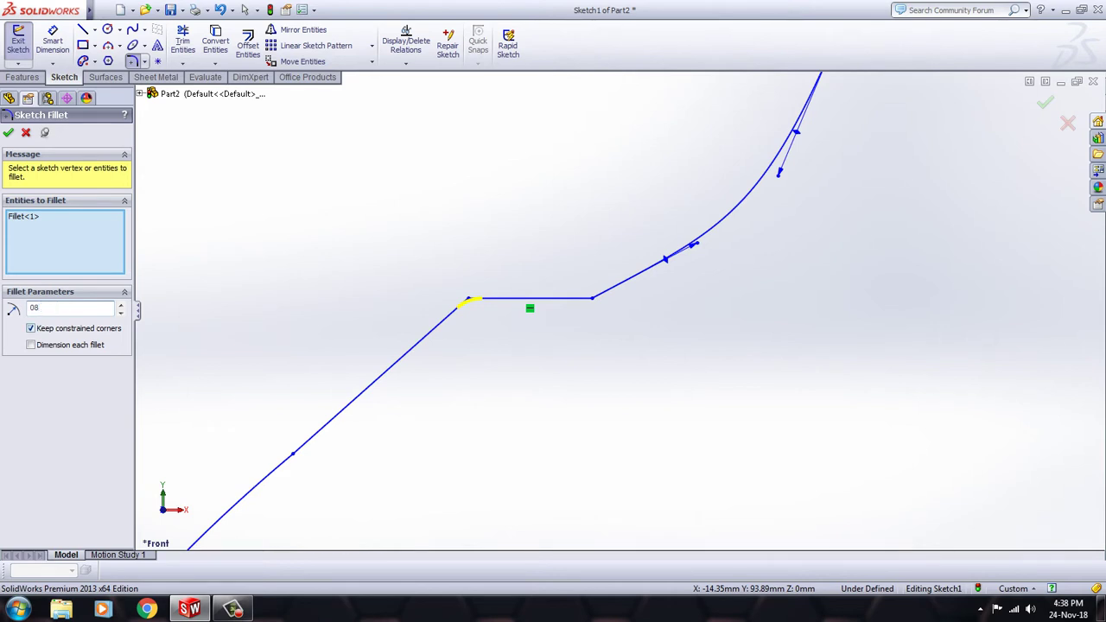
{"action": "left_click", "coordinate": [468, 300]}
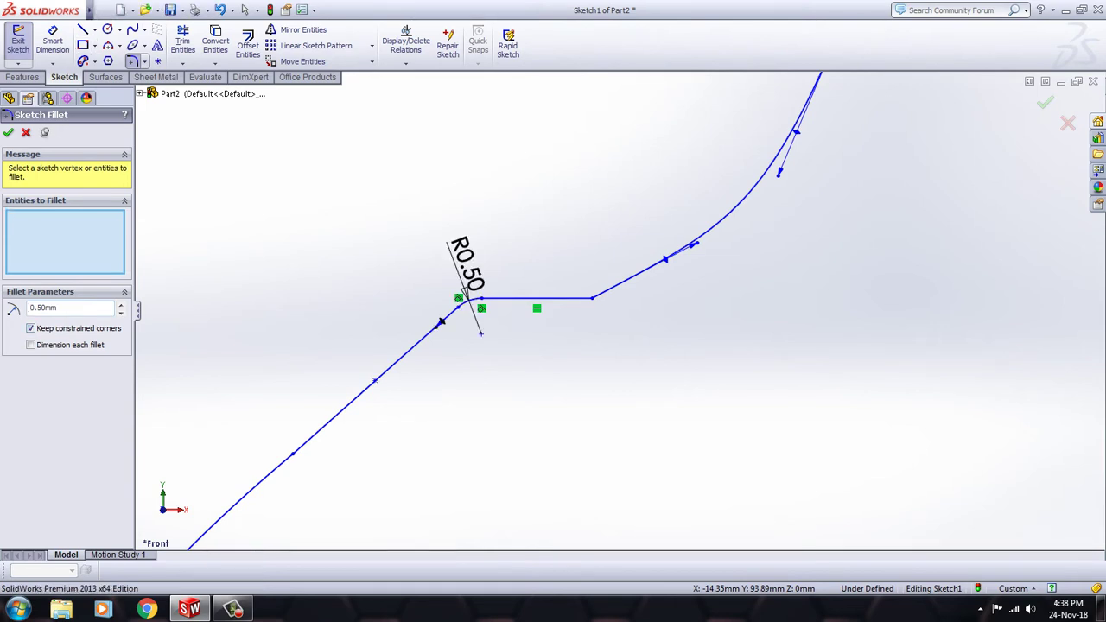
{"action": "left_click", "coordinate": [58, 307]}
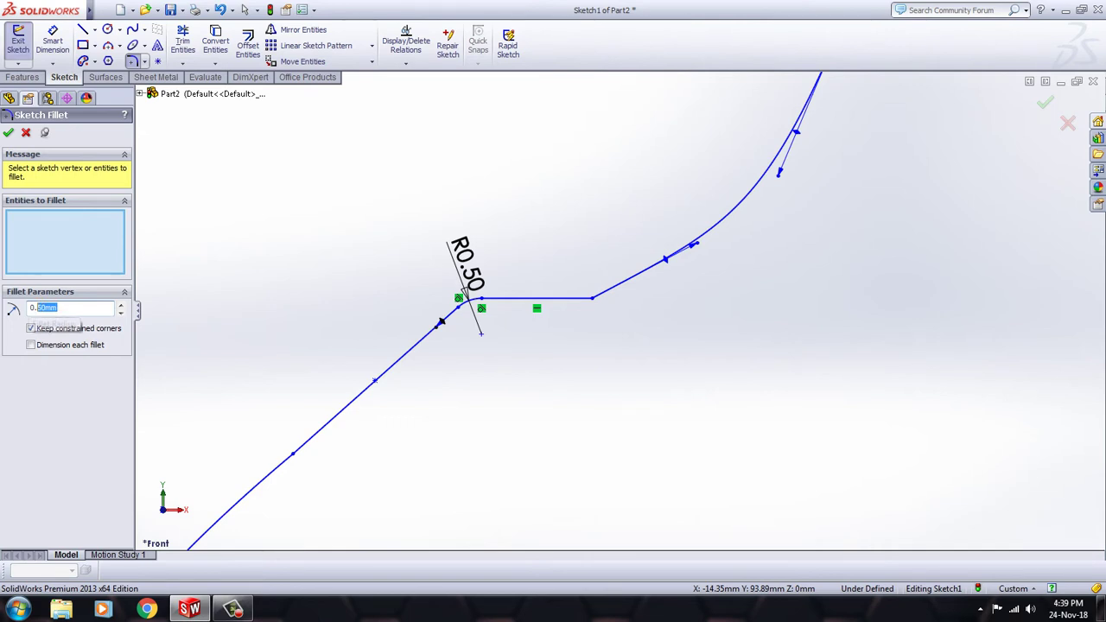
{"action": "type", "text": "1"}
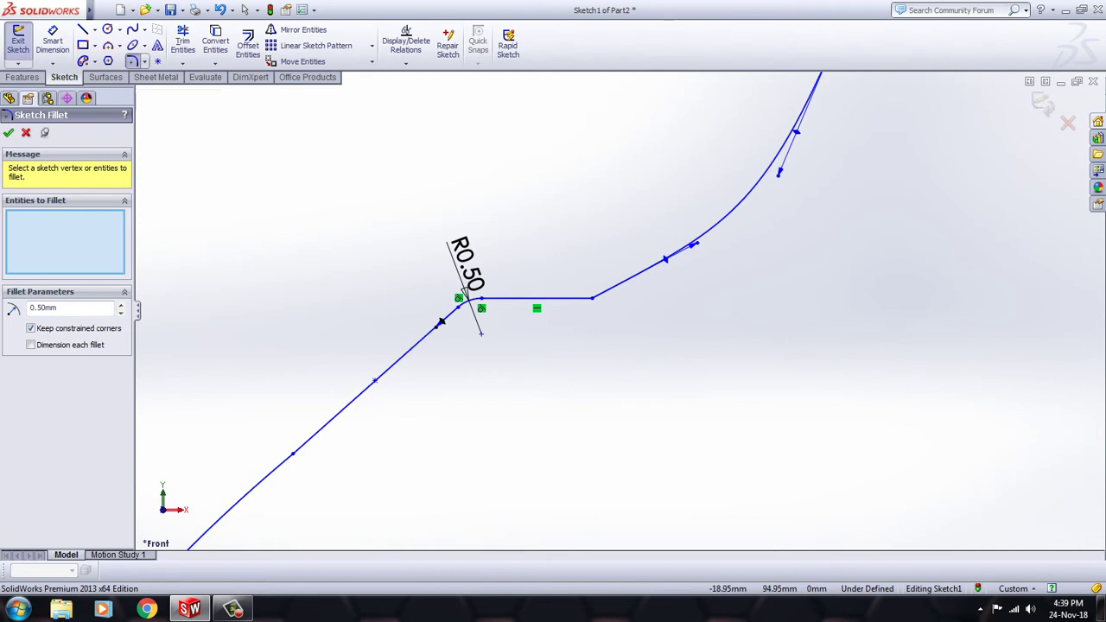
{"action": "key", "text": "Escape"}
- Fillet the step's right corner, where it meets the neck curve, with a 0.90 mm radius
{"action": "scroll", "coordinate": [616, 309], "scroll_direction": "up", "scroll_amount": 2}
{"action": "scroll", "coordinate": [404, 446], "scroll_direction": "down", "scroll_amount": 3}
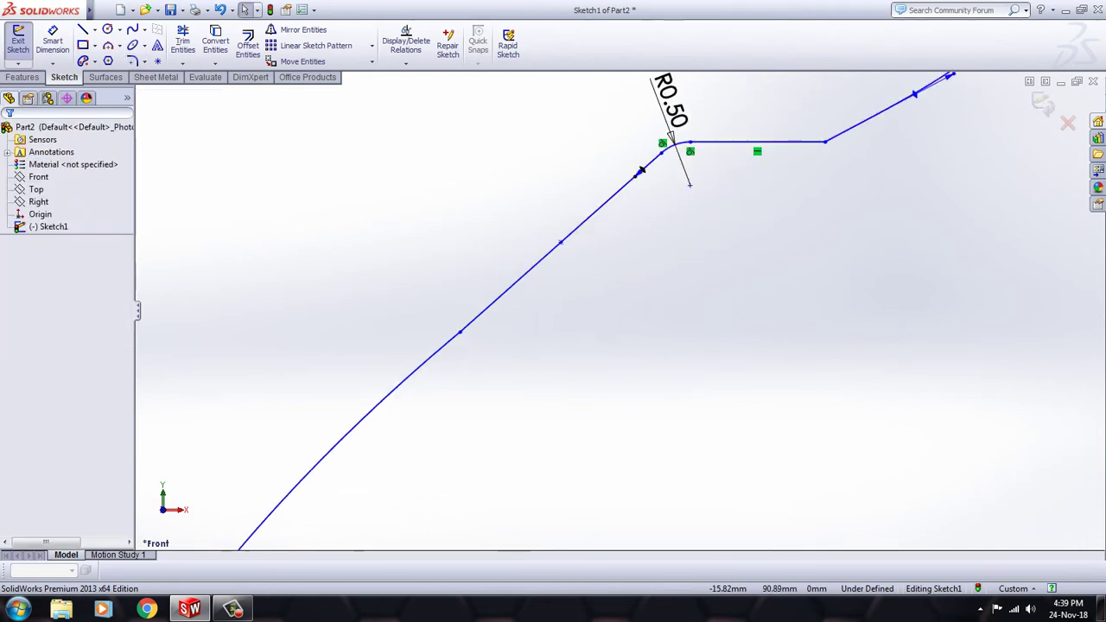
{"action": "left_click", "coordinate": [824, 141]}
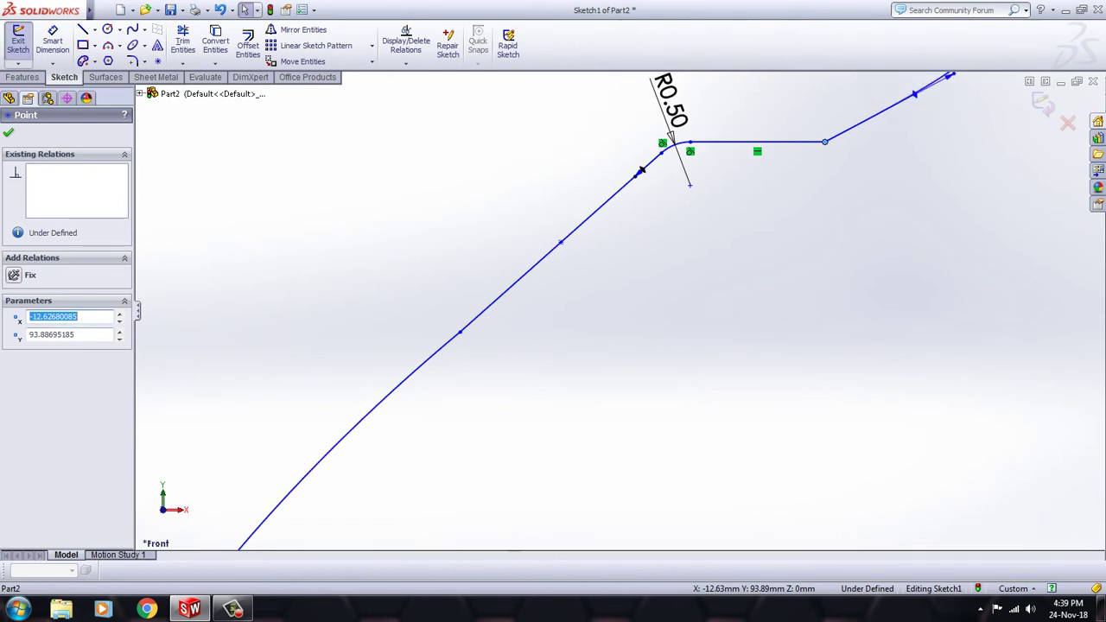
{"action": "key", "text": "Escape"}
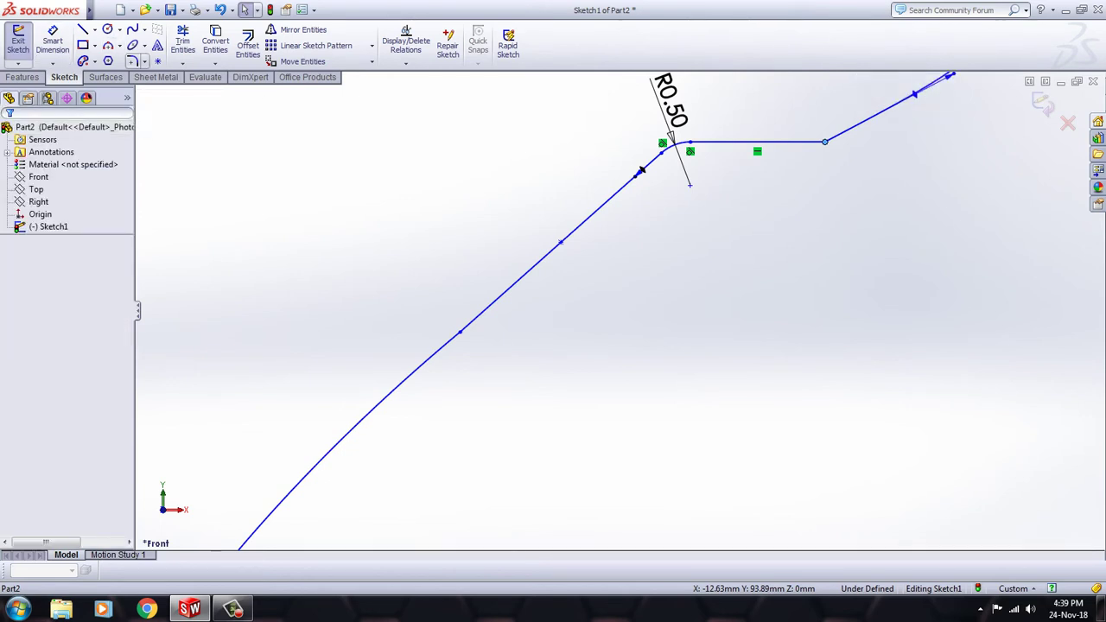
{"action": "left_click", "coordinate": [131, 60]}
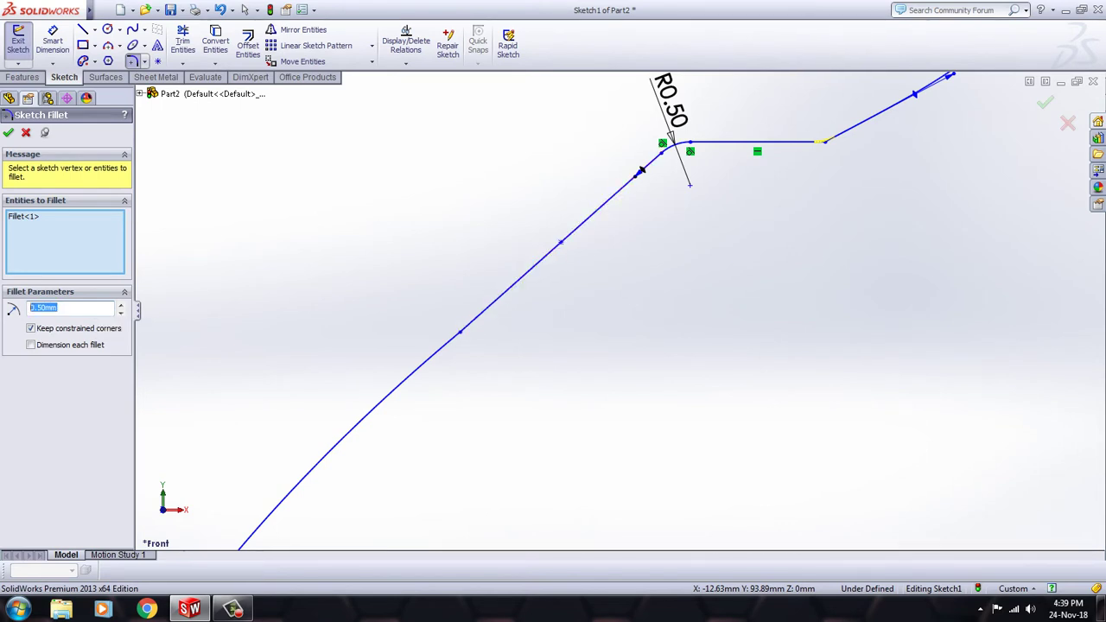
{"action": "type", "text": "."}
{"action": "key", "text": "Return"}
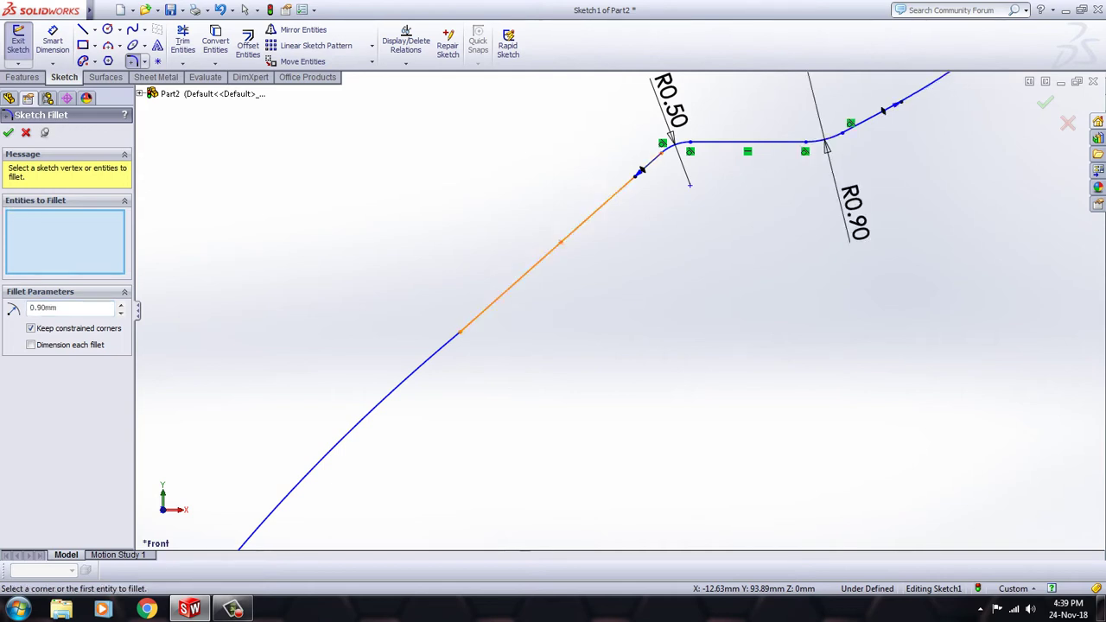
{"action": "scroll", "coordinate": [644, 226], "scroll_direction": "up", "scroll_amount": 3}
{"action": "scroll", "coordinate": [622, 284], "scroll_direction": "up", "scroll_amount": 3}
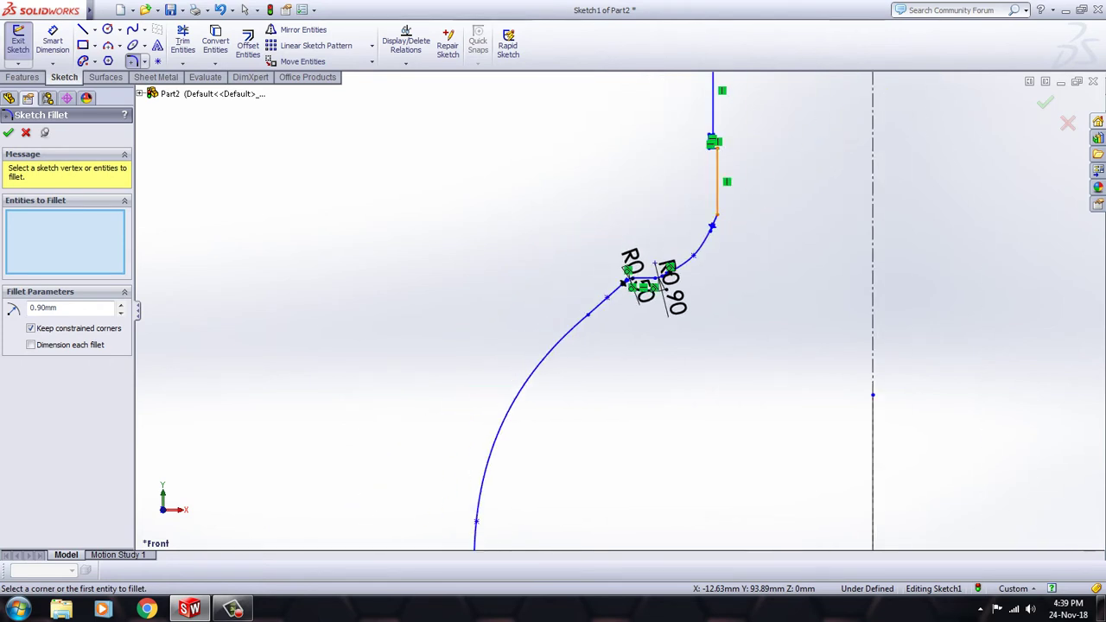
{"action": "scroll", "coordinate": [743, 121], "scroll_direction": "down", "scroll_amount": 2}
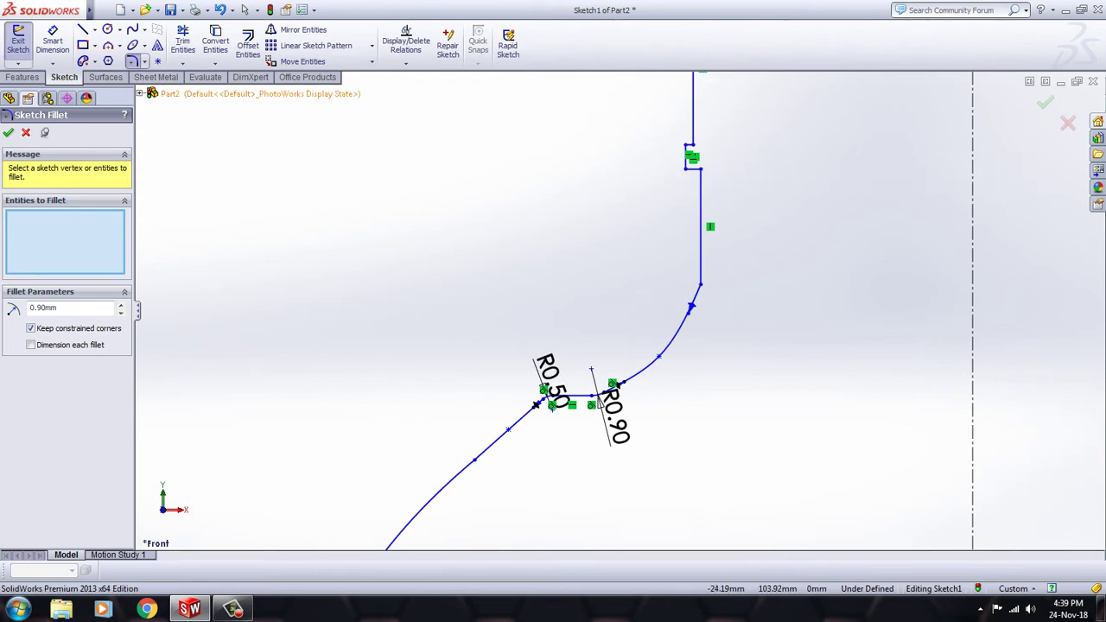
{"action": "left_click", "coordinate": [26, 132]}
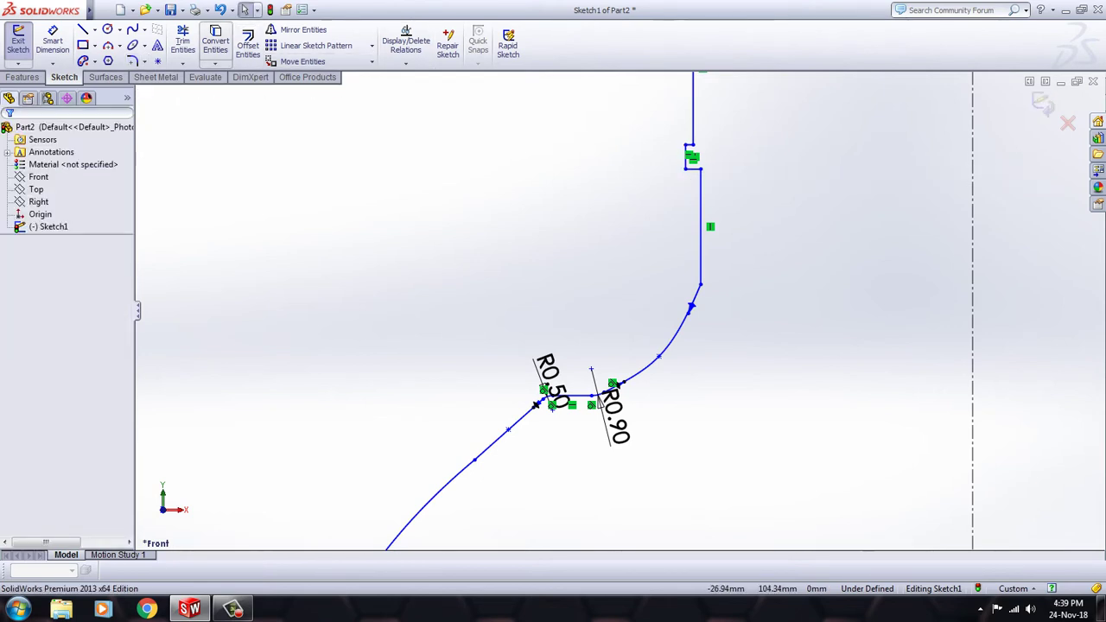
- Set the sketch fillet radius to 0.20 mm and pick both step corners and the bottom corner
{"action": "left_click", "coordinate": [132, 60]}
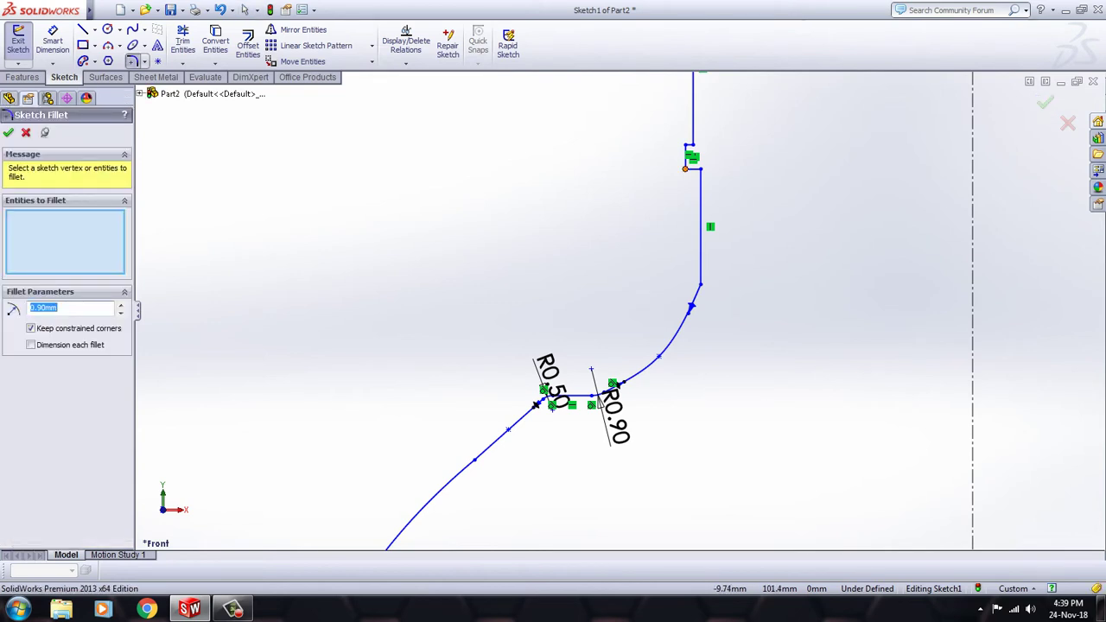
{"action": "left_click", "coordinate": [685, 169]}
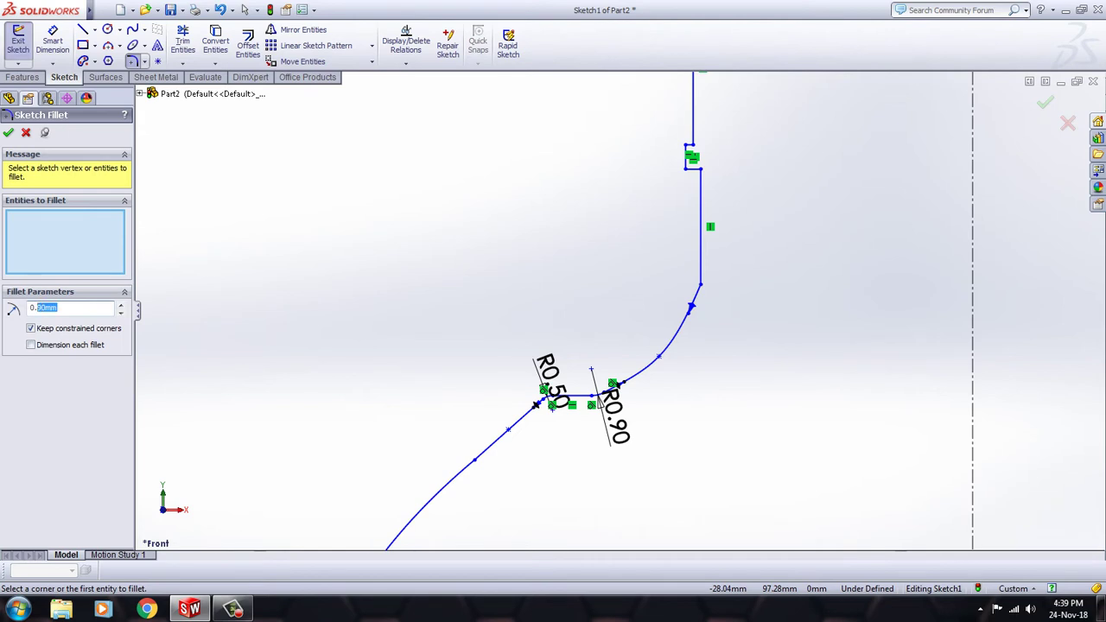
{"action": "type", "text": "4"}
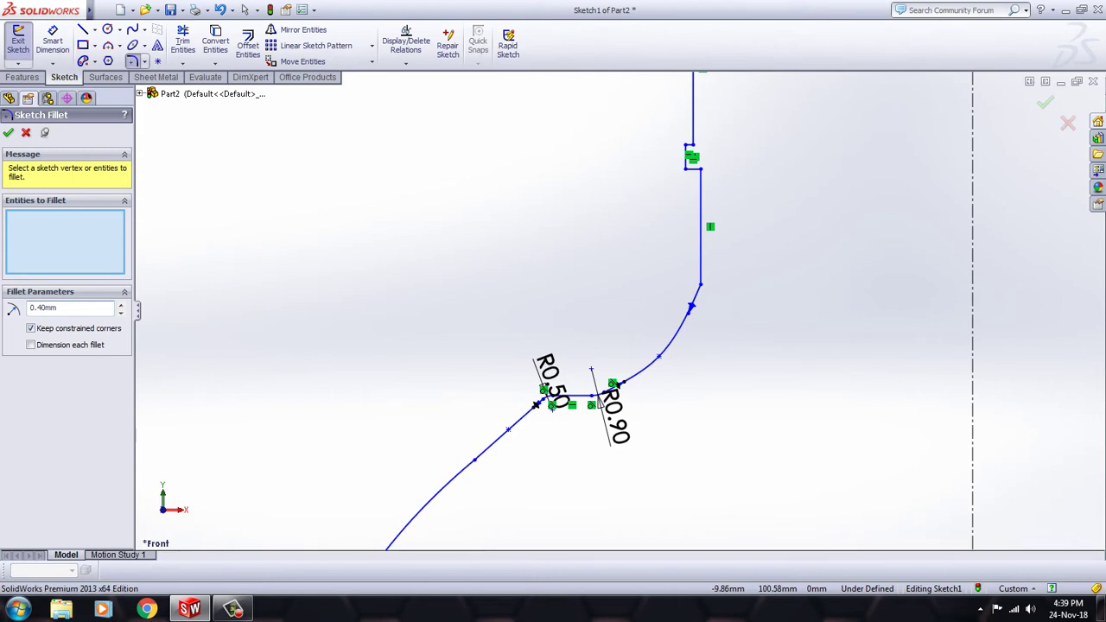
{"action": "left_click", "coordinate": [685, 167]}
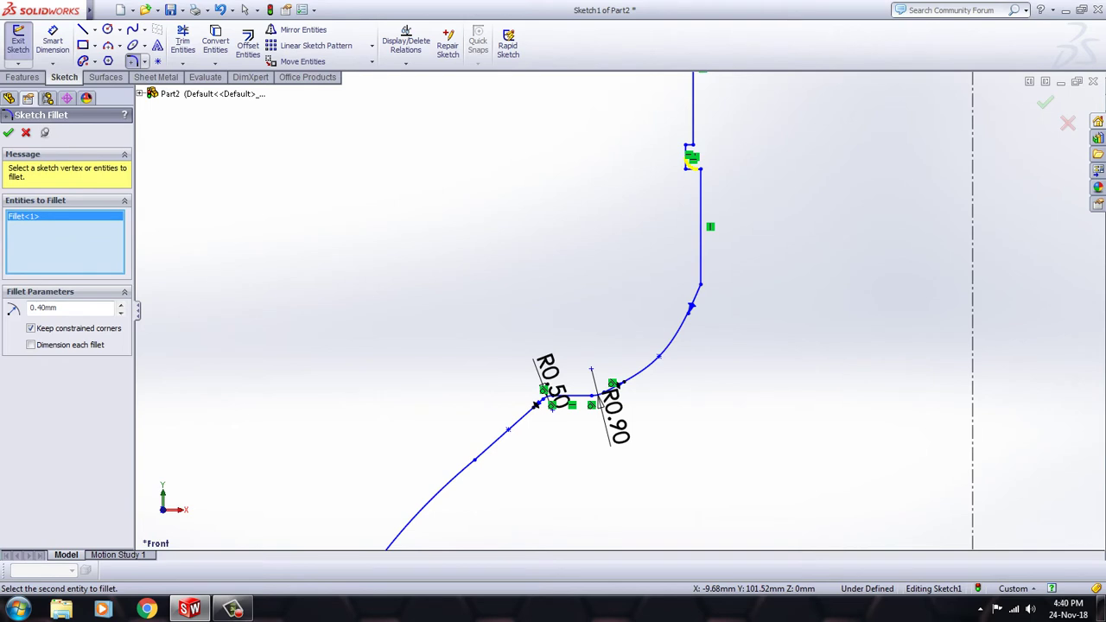
{"action": "scroll", "coordinate": [553, 371], "scroll_direction": "up", "scroll_amount": 1}
{"action": "scroll", "coordinate": [687, 168], "scroll_direction": "down", "scroll_amount": 4}
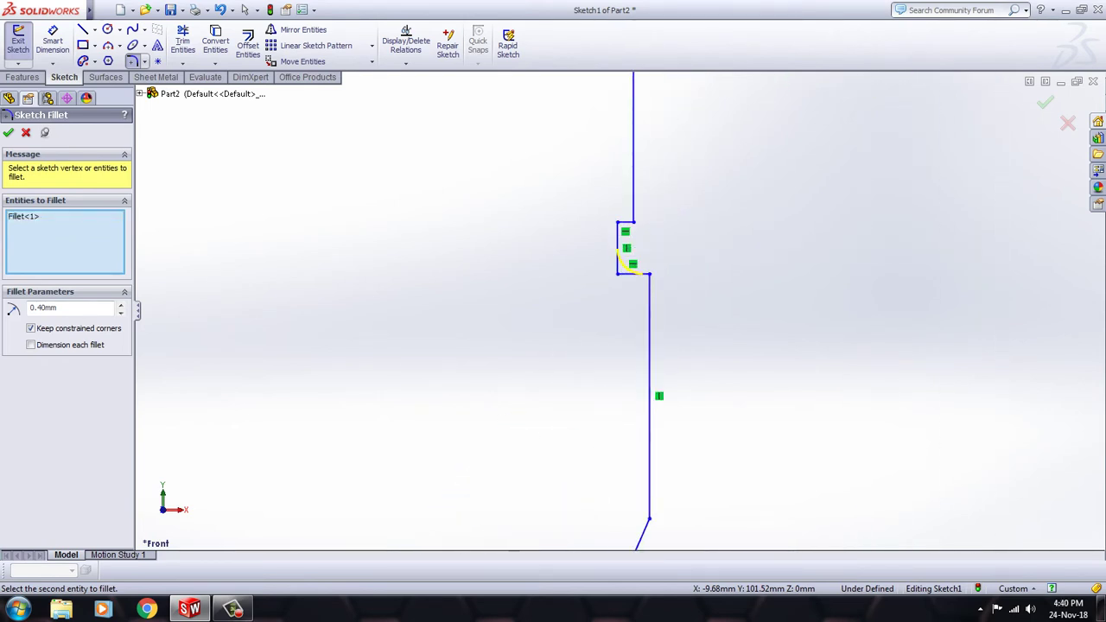
{"action": "key", "text": "shift+Left"}
{"action": "key", "text": "shift+Left"}
{"action": "type", "text": "2"}
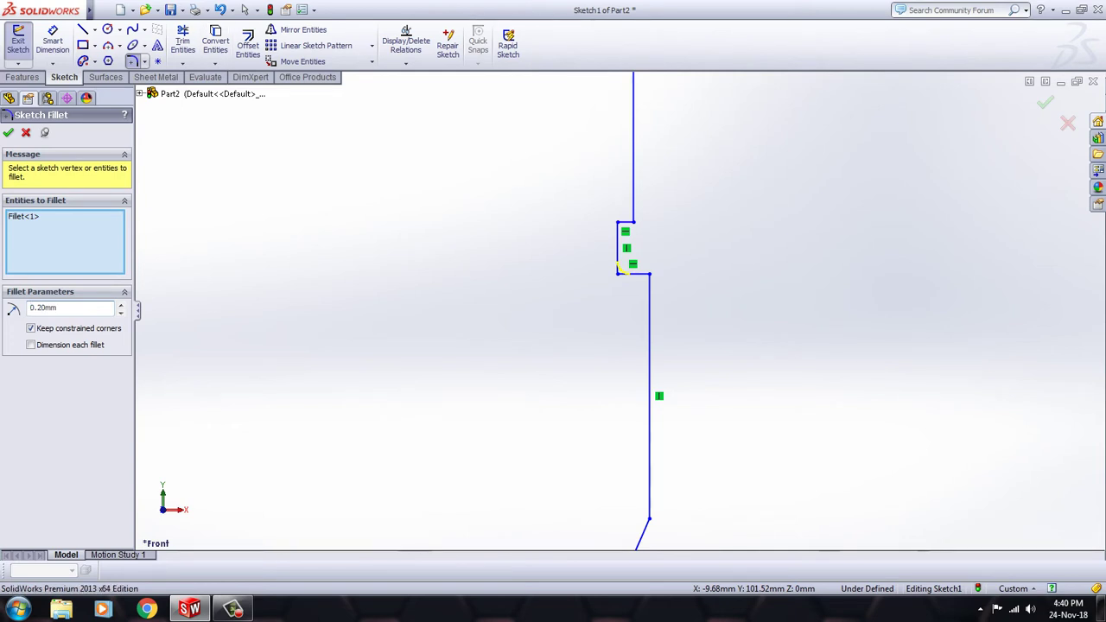
{"action": "left_click", "coordinate": [648, 275]}
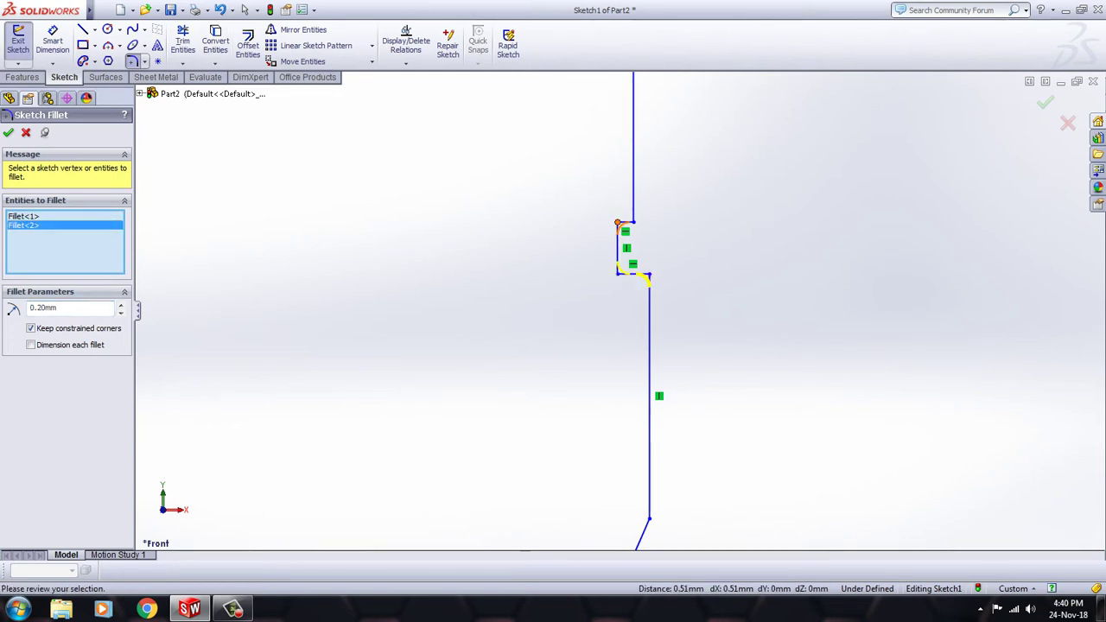
{"action": "left_click", "coordinate": [617, 223]}
{"action": "scroll", "coordinate": [617, 314], "scroll_direction": "up", "scroll_amount": 3}
{"action": "scroll", "coordinate": [617, 312], "scroll_direction": "up", "scroll_amount": 3}
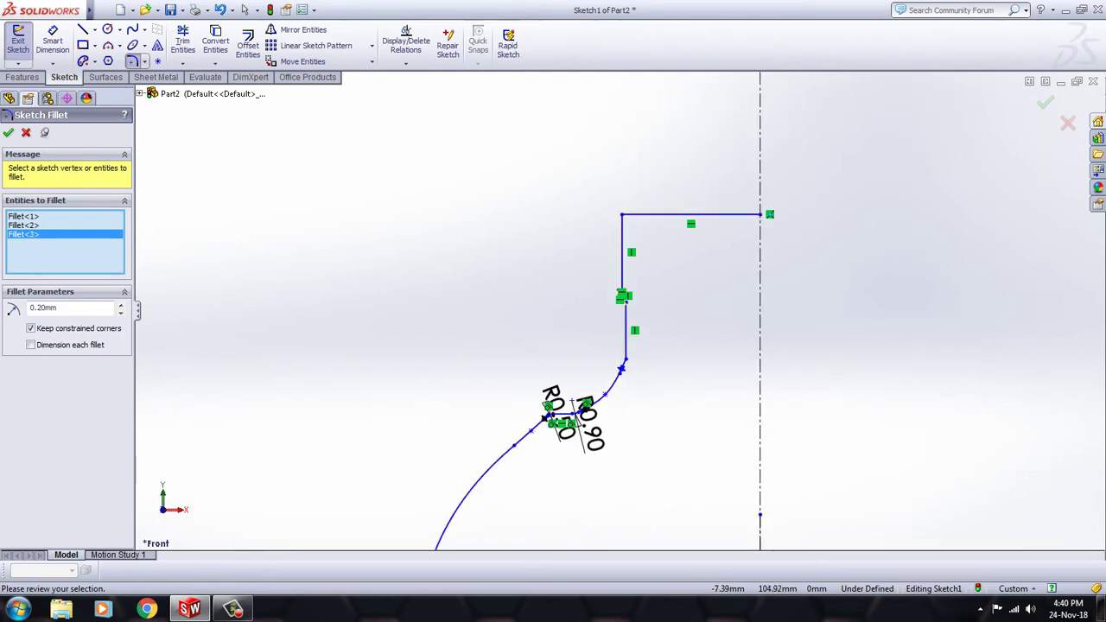
{"action": "scroll", "coordinate": [520, 406], "scroll_direction": "down", "scroll_amount": 4}
{"action": "scroll", "coordinate": [637, 319], "scroll_direction": "up", "scroll_amount": 2}
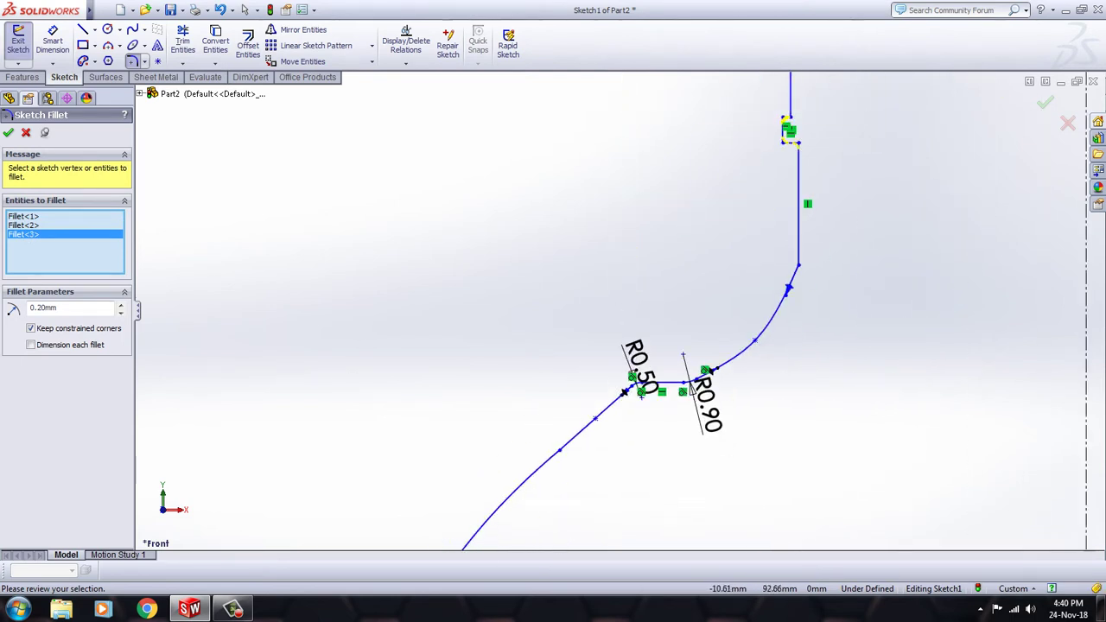
{"action": "scroll", "coordinate": [692, 389], "scroll_direction": "up", "scroll_amount": 5}
{"action": "scroll", "coordinate": [696, 478], "scroll_direction": "down", "scroll_amount": 6}
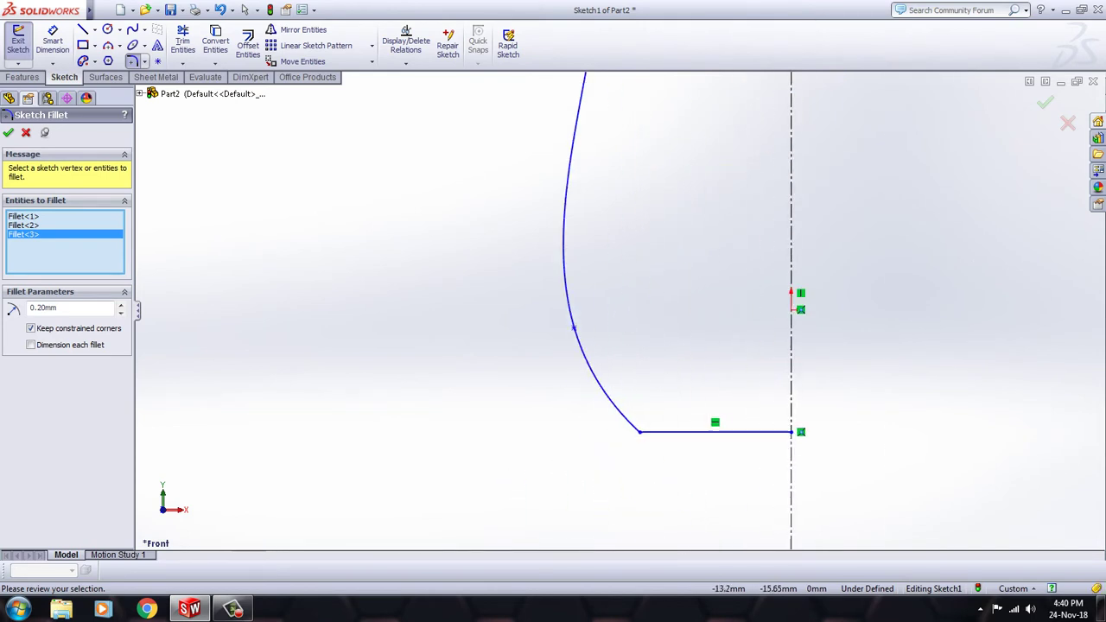
{"action": "left_click", "coordinate": [639, 431]}
{"action": "scroll", "coordinate": [646, 466], "scroll_direction": "down", "scroll_amount": 5}
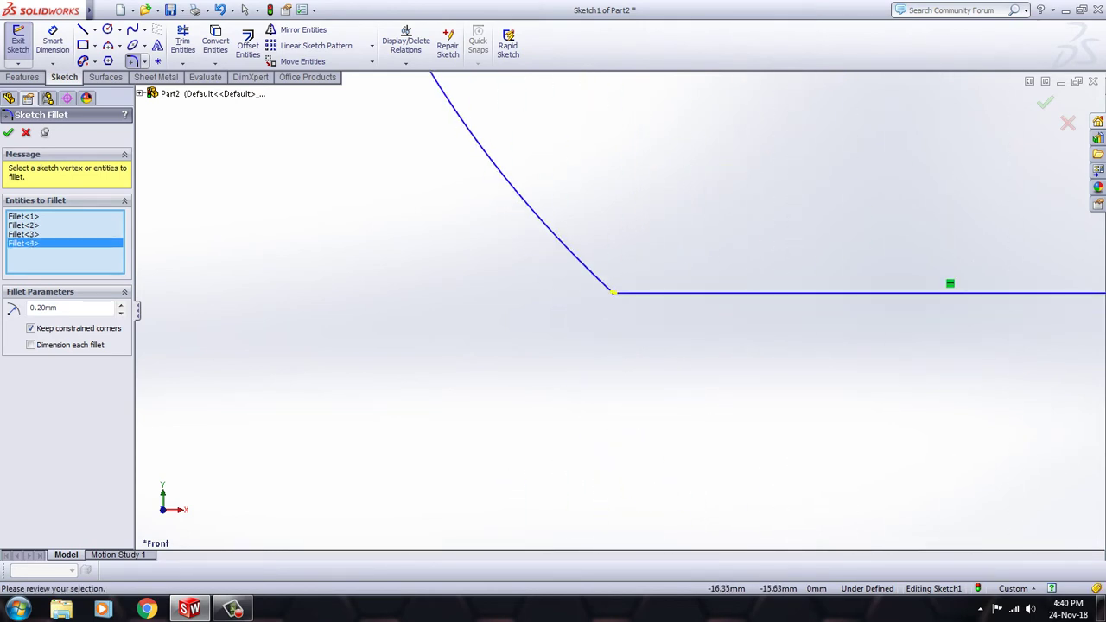
{"action": "scroll", "coordinate": [638, 358], "scroll_direction": "down", "scroll_amount": 1}
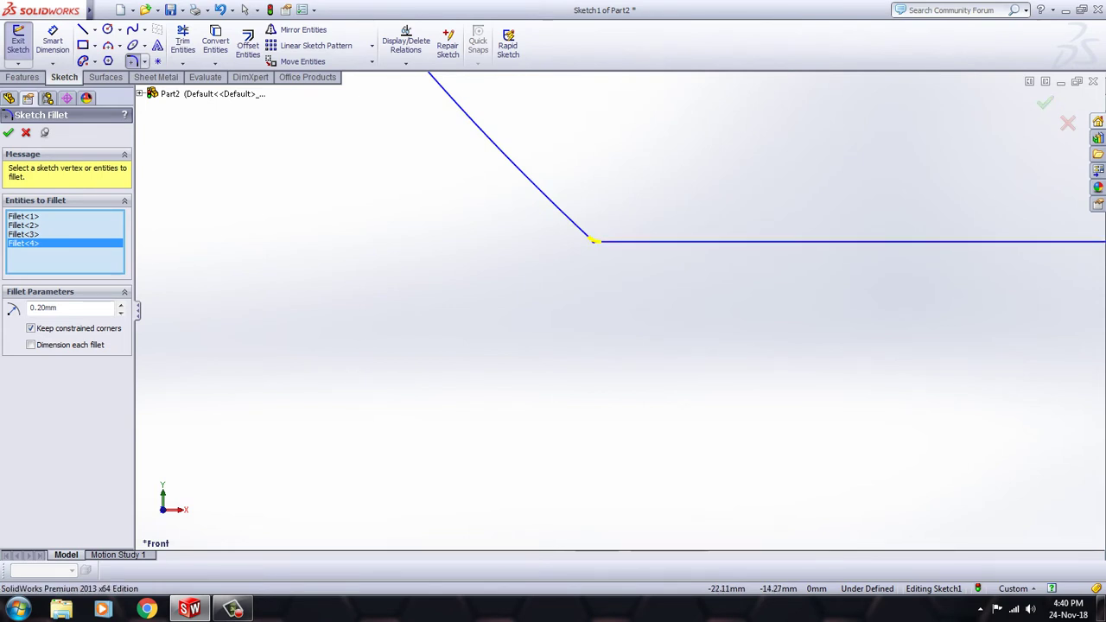
- Apply the 0.20 mm fillets, fit the sketch in view, and close the fillet tool
{"action": "left_click", "coordinate": [593, 240]}
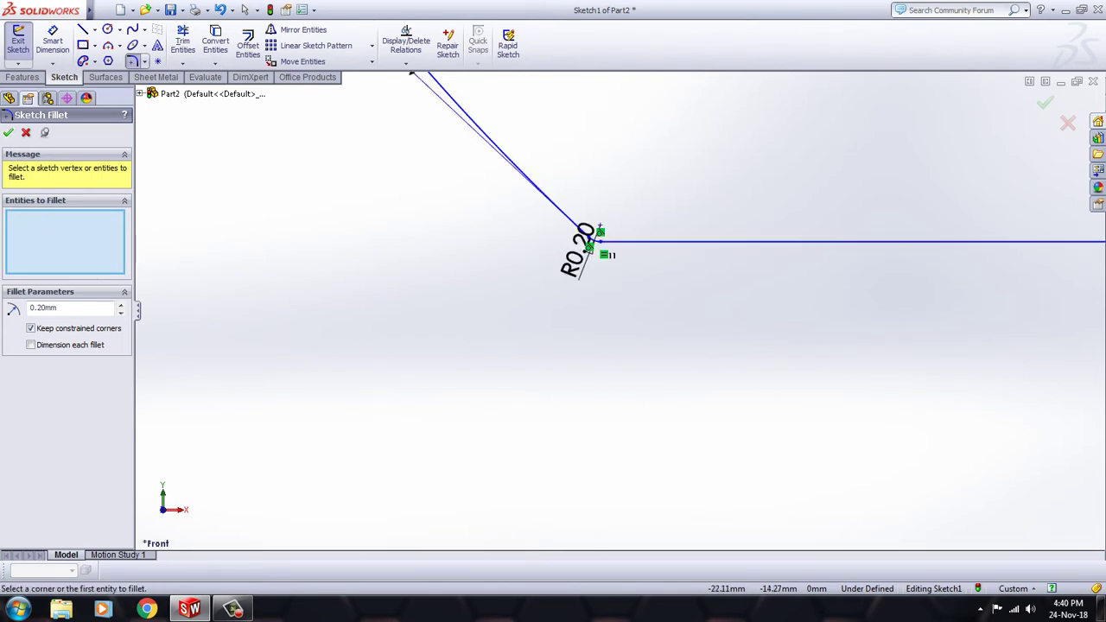
{"action": "scroll", "coordinate": [612, 299], "scroll_direction": "up", "scroll_amount": 3}
{"action": "scroll", "coordinate": [615, 304], "scroll_direction": "up", "scroll_amount": 2}
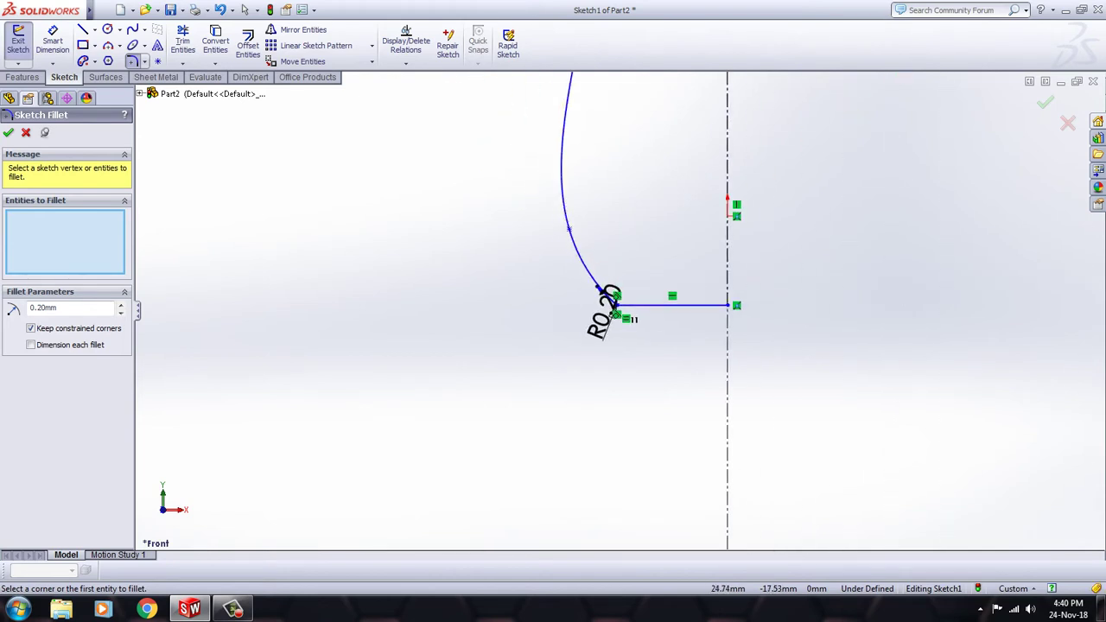
{"action": "scroll", "coordinate": [615, 304], "scroll_direction": "up", "scroll_amount": 2}
{"action": "scroll", "coordinate": [615, 304], "scroll_direction": "up", "scroll_amount": 2}
{"action": "key", "text": "f"}
{"action": "scroll", "coordinate": [600, 127], "scroll_direction": "down", "scroll_amount": 1}
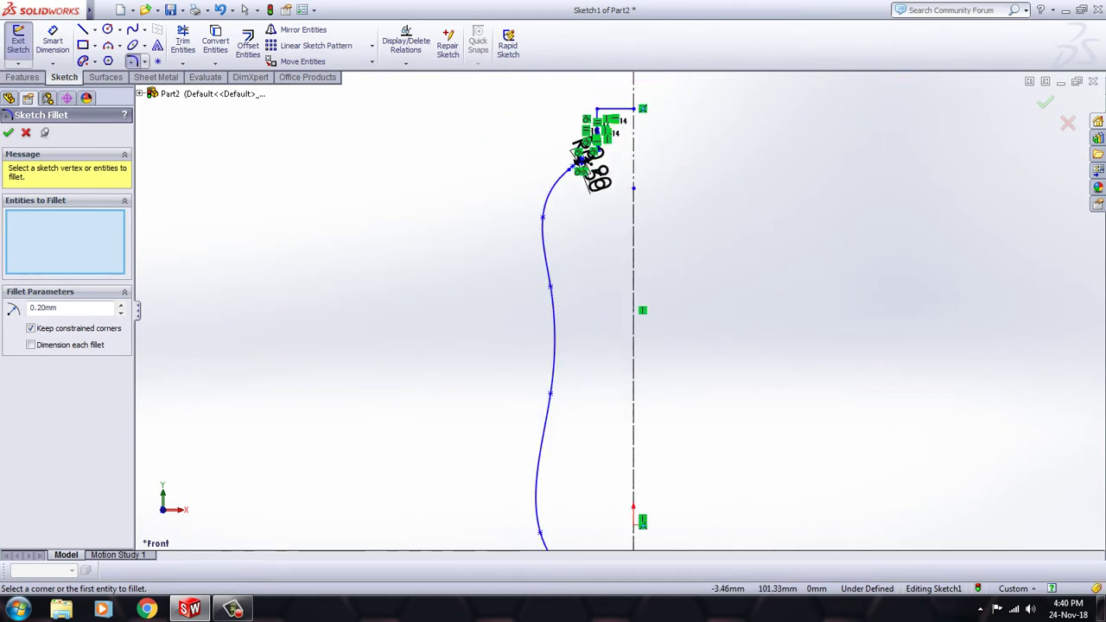
{"action": "scroll", "coordinate": [570, 173], "scroll_direction": "down", "scroll_amount": 2}
{"action": "scroll", "coordinate": [530, 226], "scroll_direction": "down", "scroll_amount": 2}
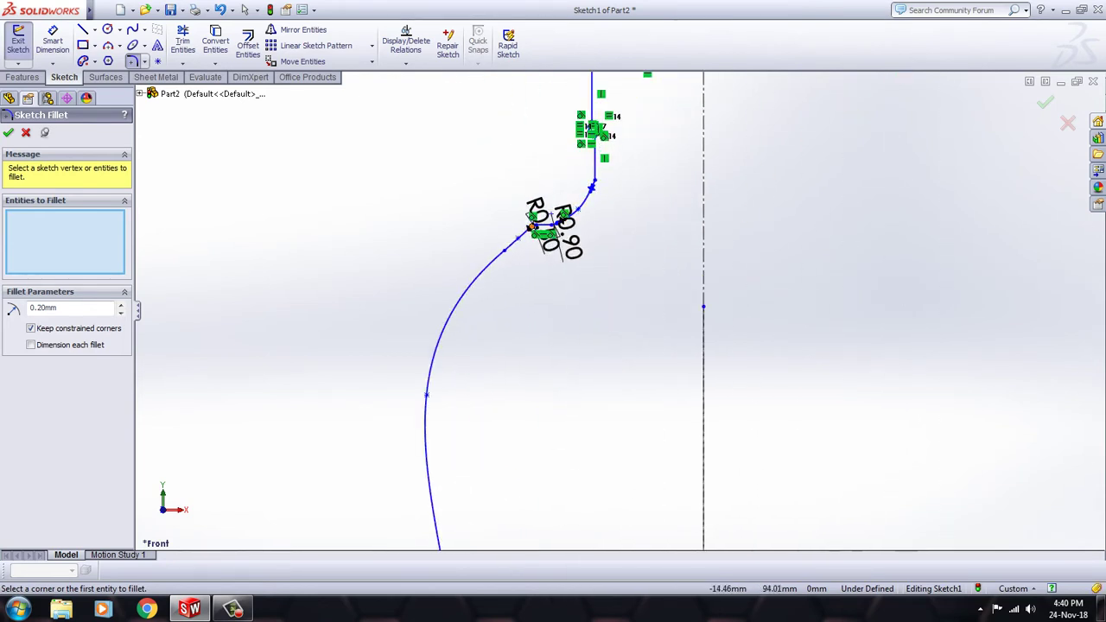
{"action": "key", "text": "Return"}
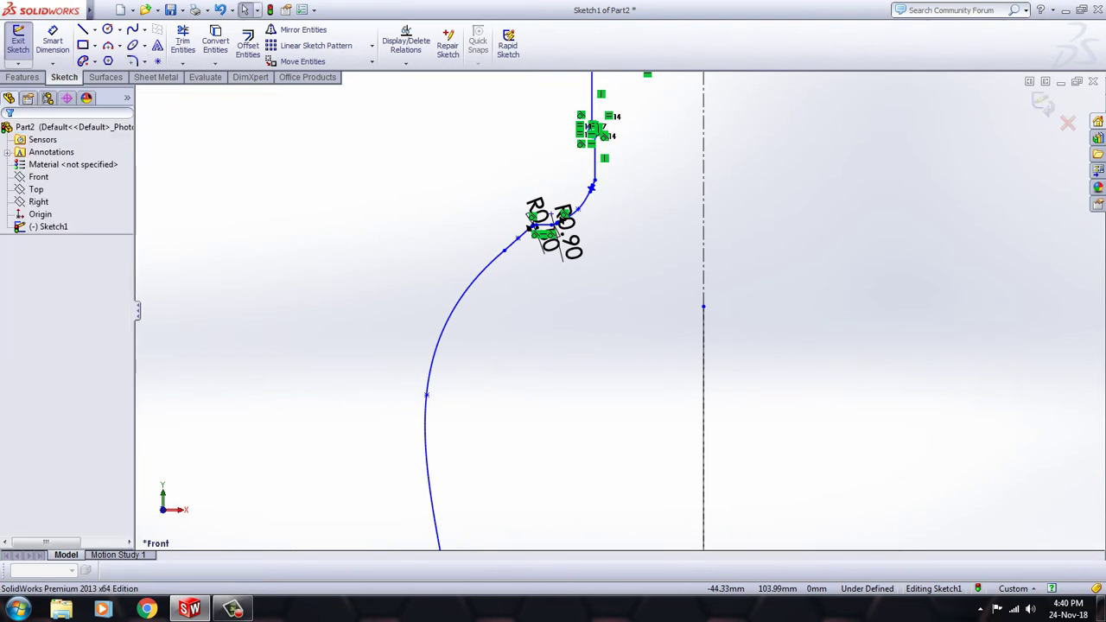
{"action": "left_click", "coordinate": [22, 77]}
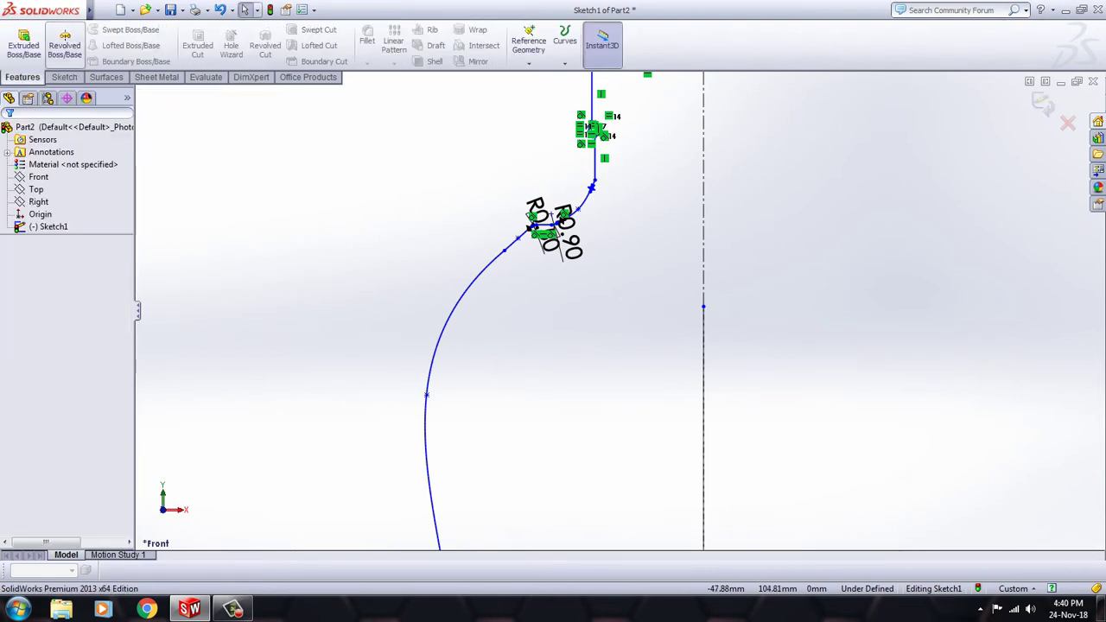
{"action": "left_click", "coordinate": [65, 45]}
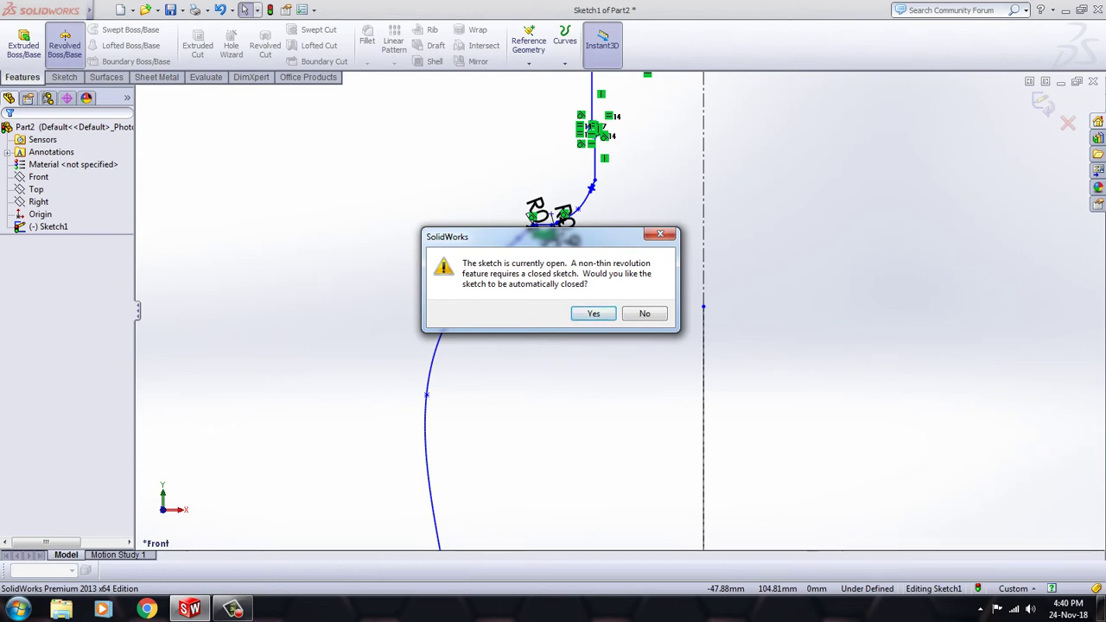
{"action": "key", "text": "Return"}
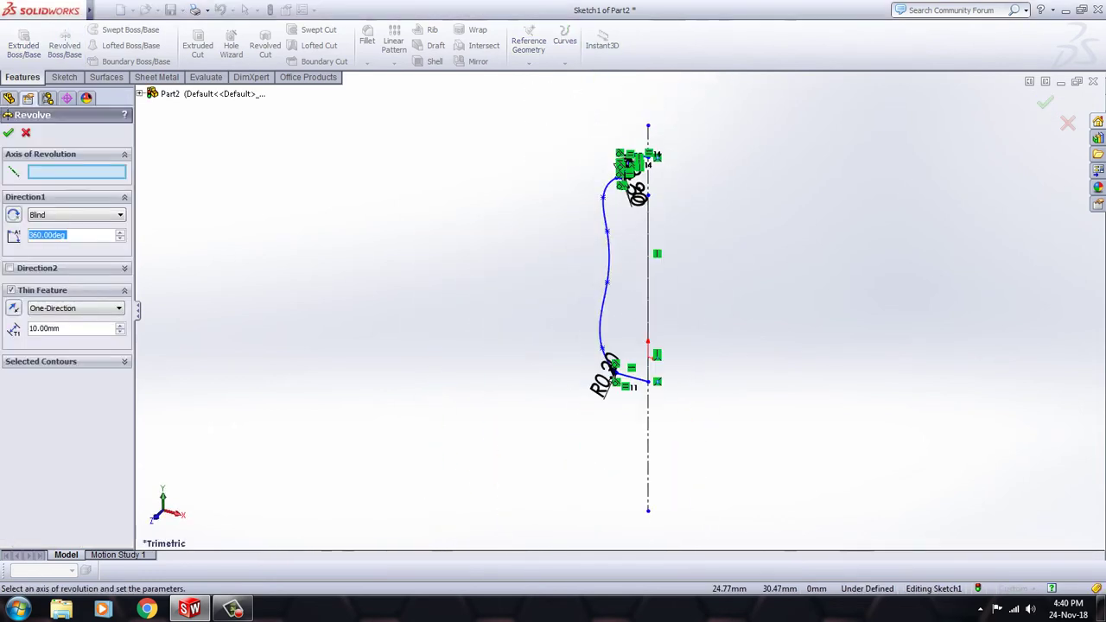
{"action": "scroll", "coordinate": [627, 185], "scroll_direction": "down", "scroll_amount": 3}
{"action": "scroll", "coordinate": [627, 185], "scroll_direction": "down", "scroll_amount": 2}
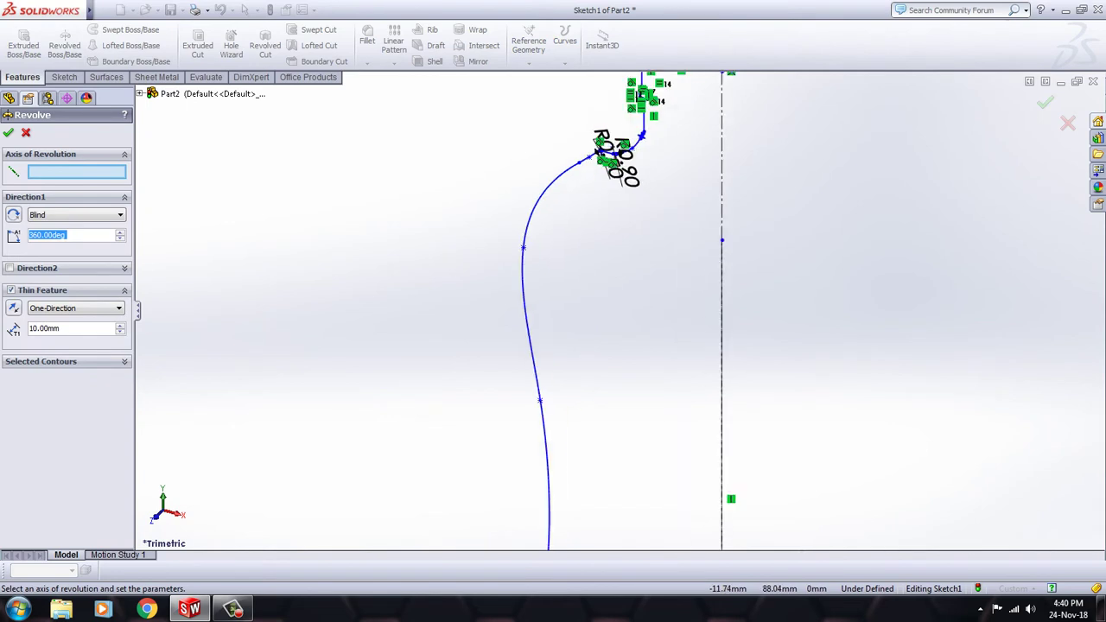
{"action": "scroll", "coordinate": [596, 149], "scroll_direction": "down", "scroll_amount": 2}
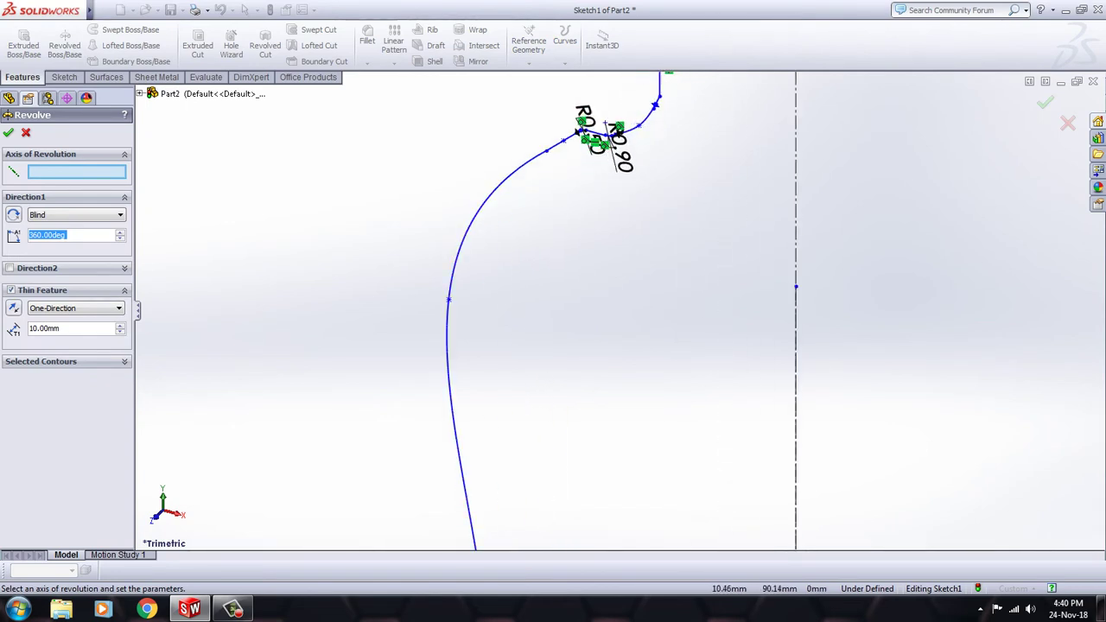
{"action": "left_click", "coordinate": [796, 346]}
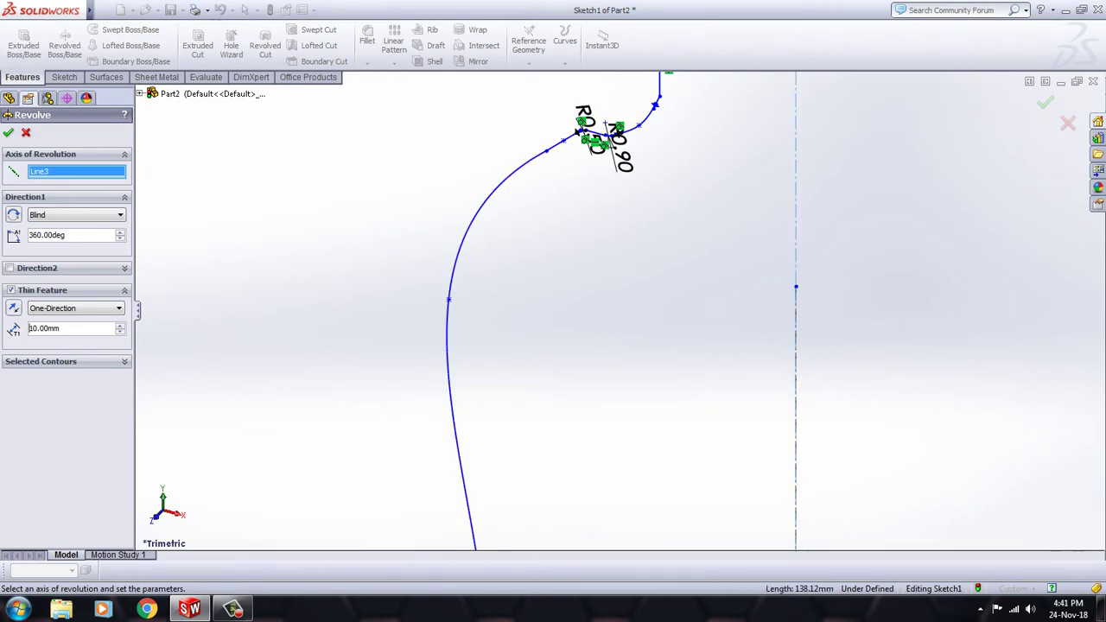
{"action": "middle_click_drag", "start_coordinate": [577, 129], "coordinate": [573, 158]}
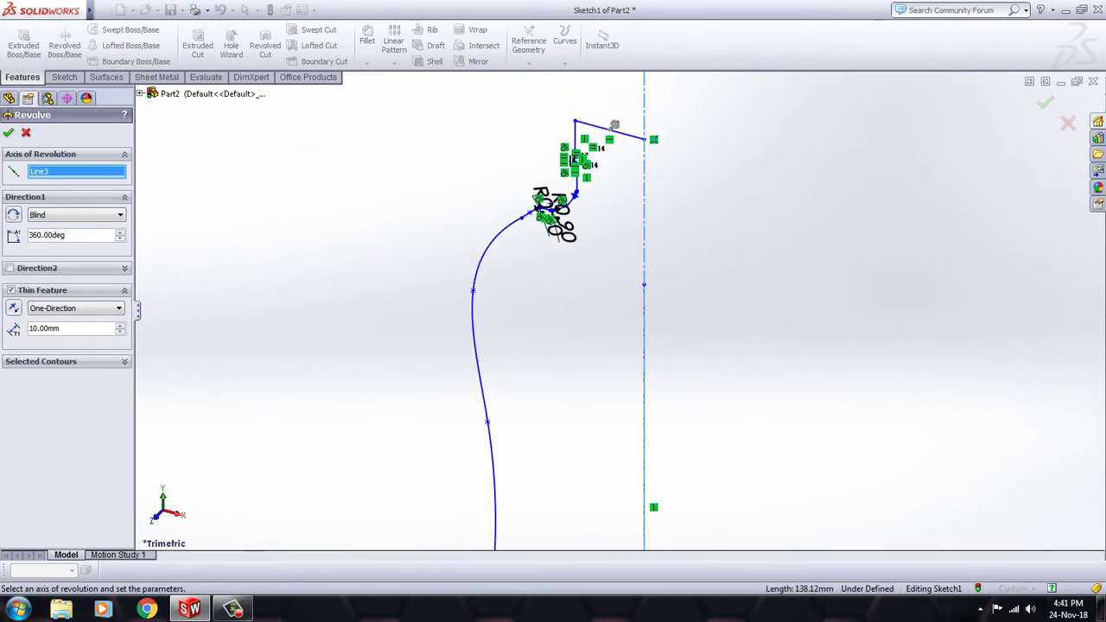
{"action": "middle_click_drag", "start_coordinate": [573, 158], "coordinate": [598, 256]}
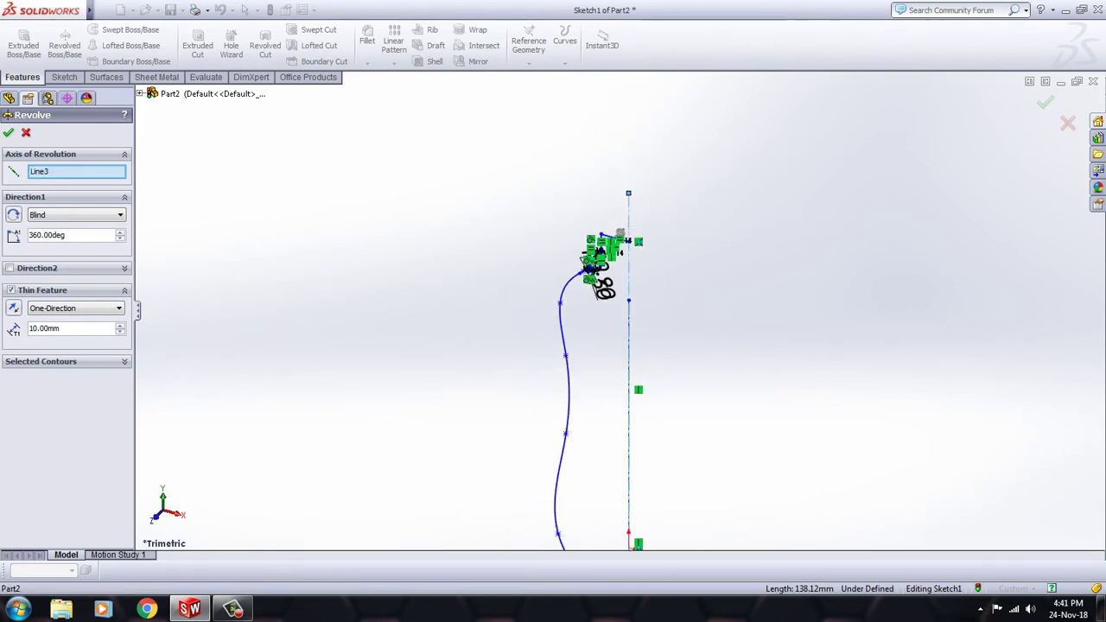
{"action": "middle_click_drag", "start_coordinate": [623, 207], "coordinate": [622, 277]}
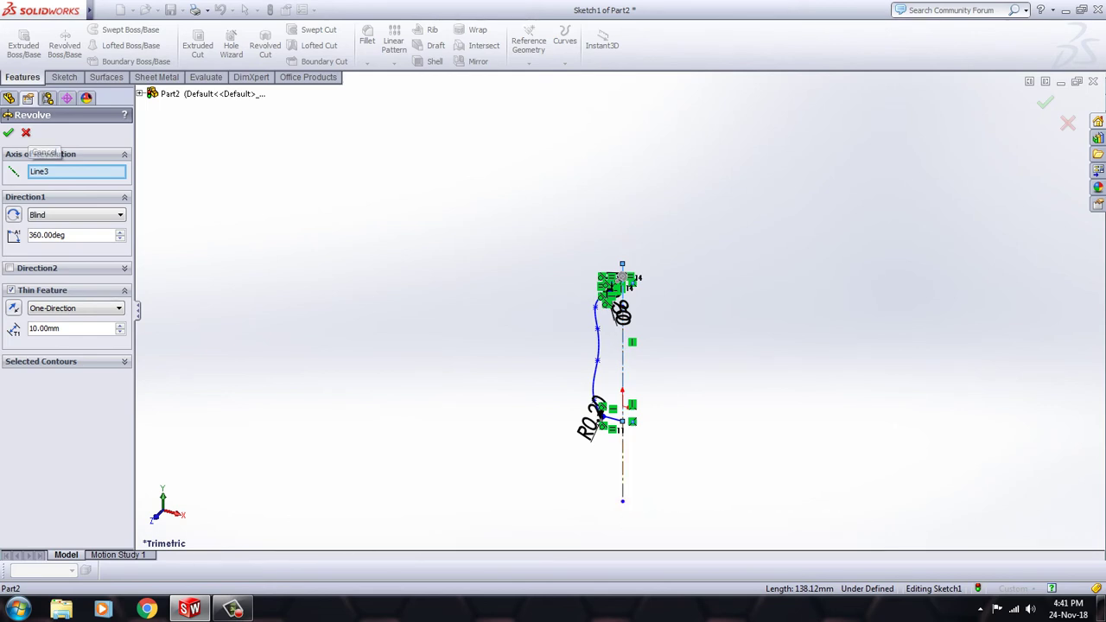
{"action": "key", "text": "Escape"}
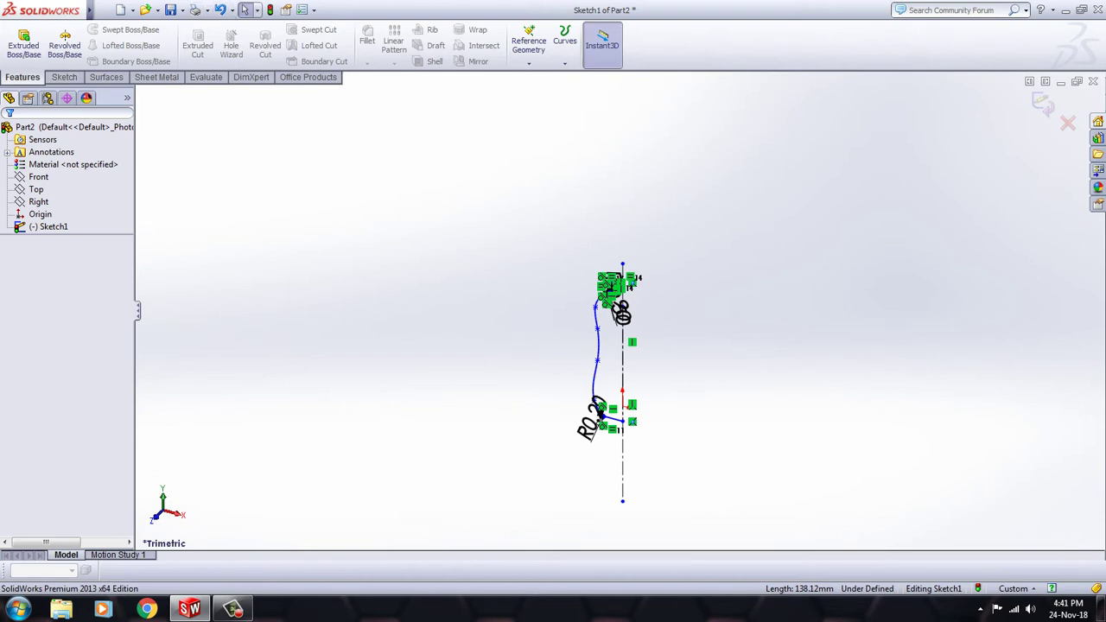
- View the Front plane straight on and trim the old vertical segment and centerline below the base
{"action": "left_click", "coordinate": [38, 176]}
{"action": "left_click", "coordinate": [35, 189], "text": "ctrl"}
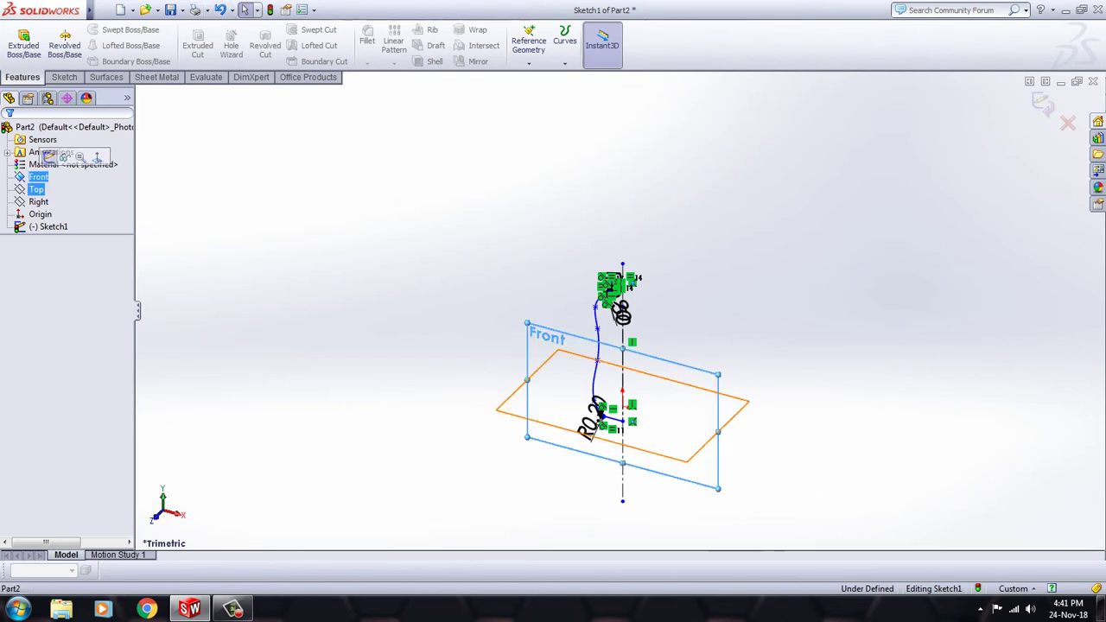
{"action": "left_click", "coordinate": [97, 156]}
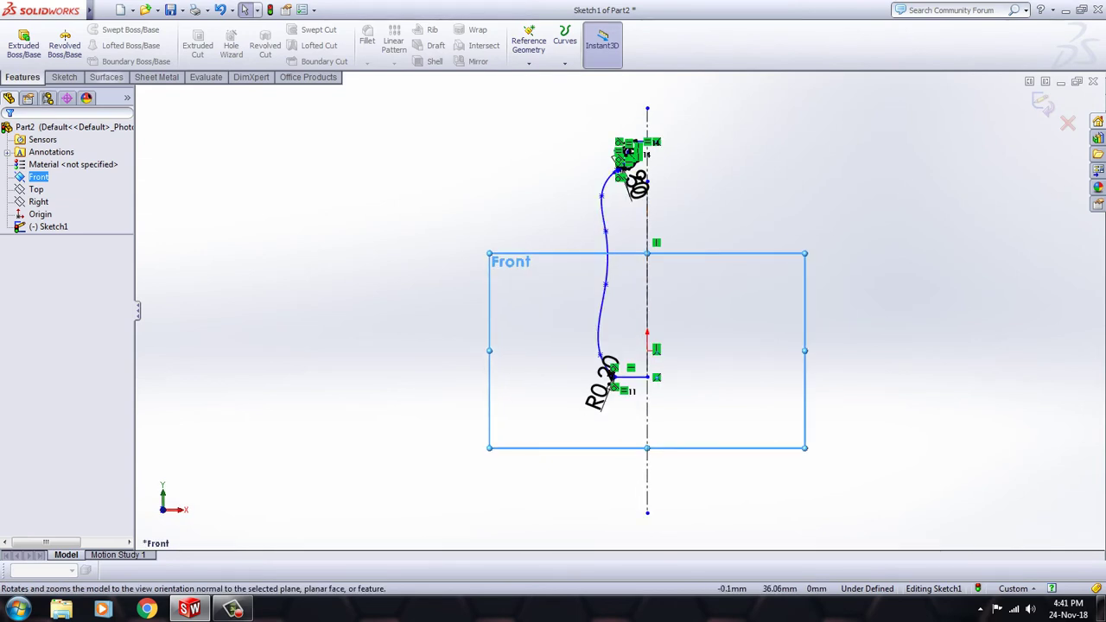
{"action": "left_click", "coordinate": [64, 77]}
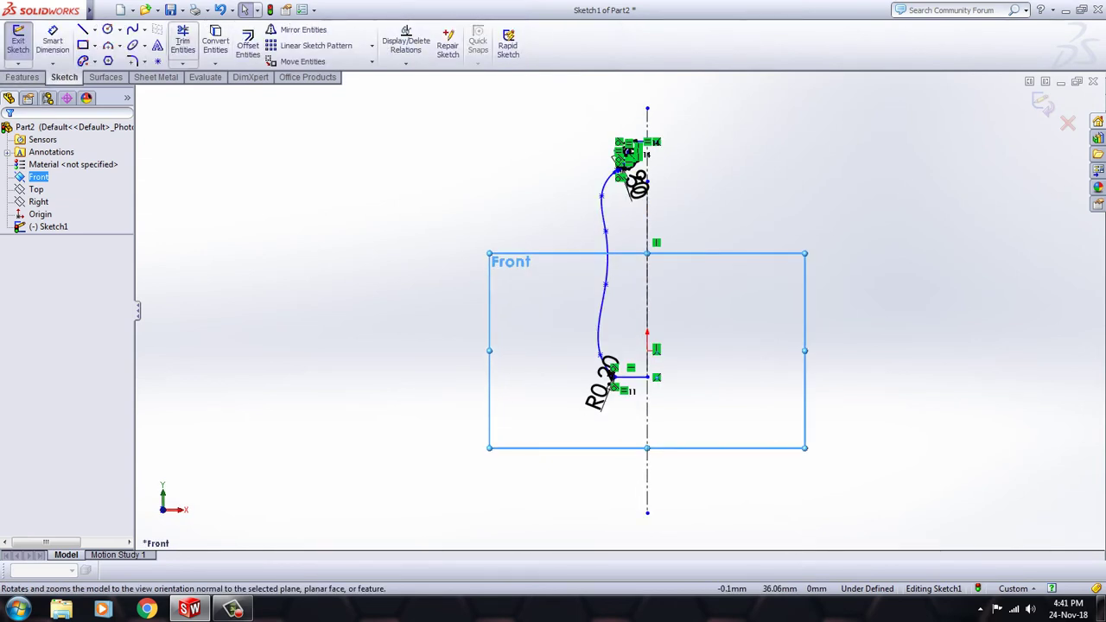
{"action": "left_click", "coordinate": [182, 40]}
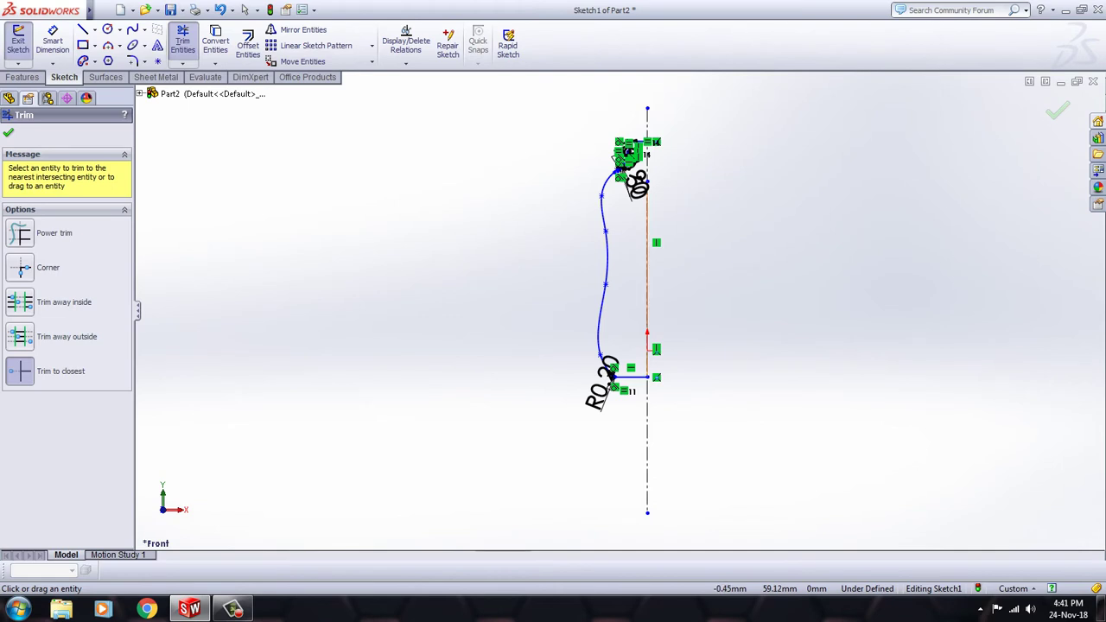
{"action": "left_click", "coordinate": [647, 155]}
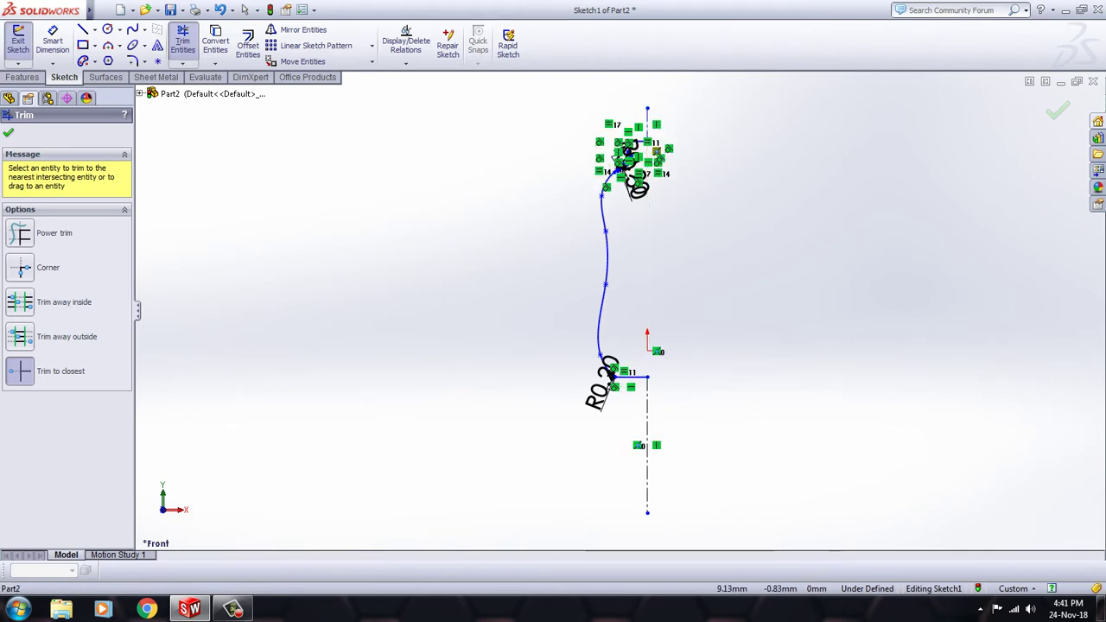
{"action": "left_click", "coordinate": [647, 441]}
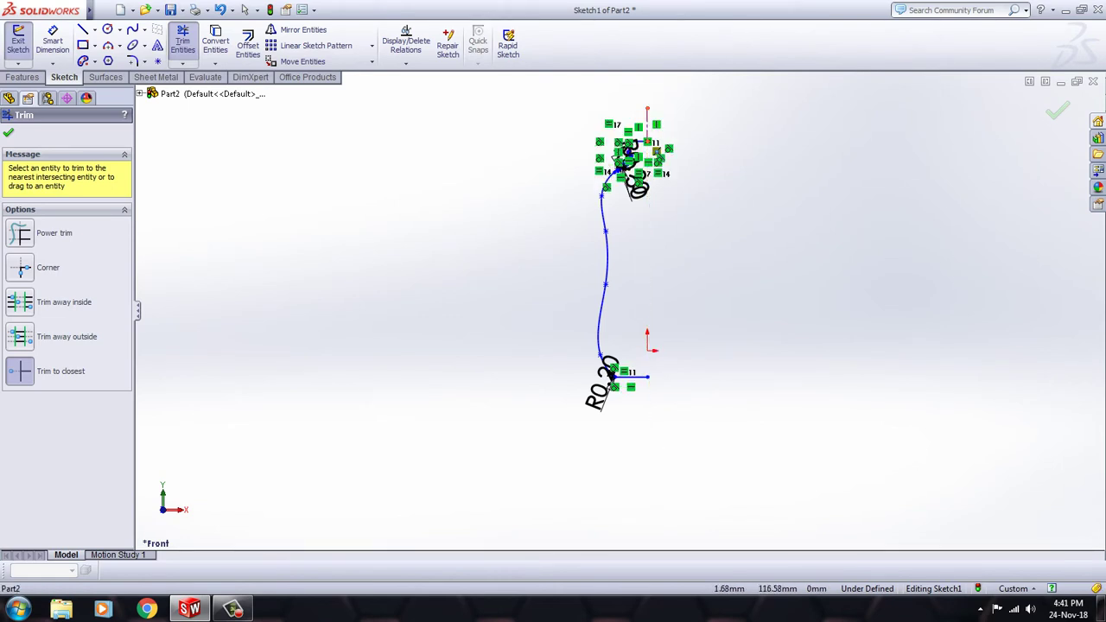
{"action": "scroll", "coordinate": [656, 152], "scroll_direction": "down", "scroll_amount": 5}
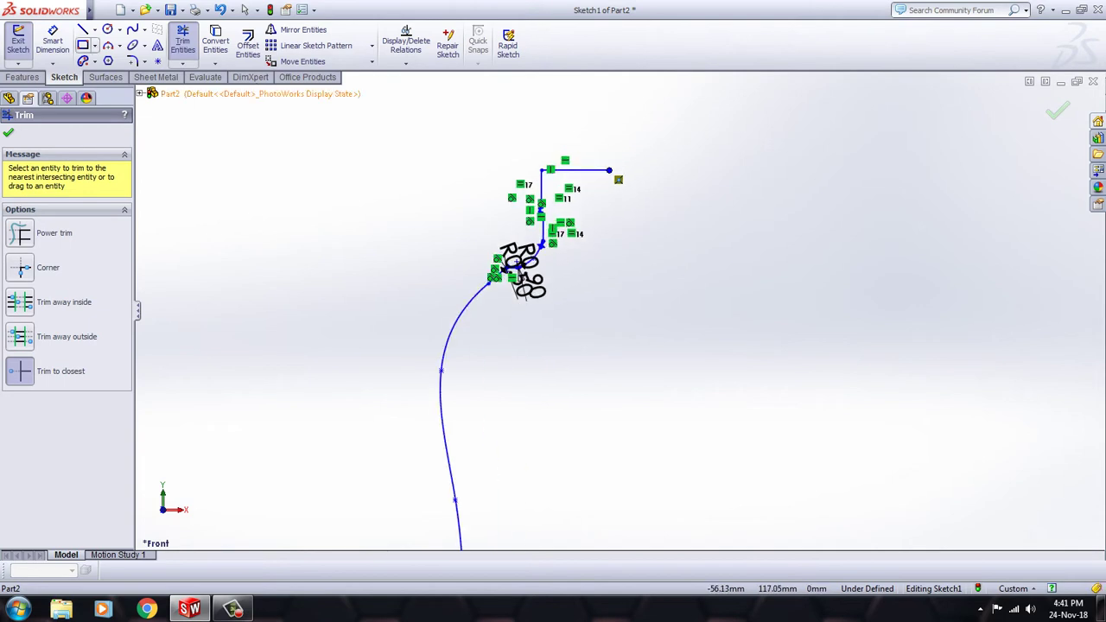
{"action": "left_click", "coordinate": [94, 30]}
- Draw a vertical construction centreline from the origin as the revolve axis
{"action": "left_click", "coordinate": [111, 56]}
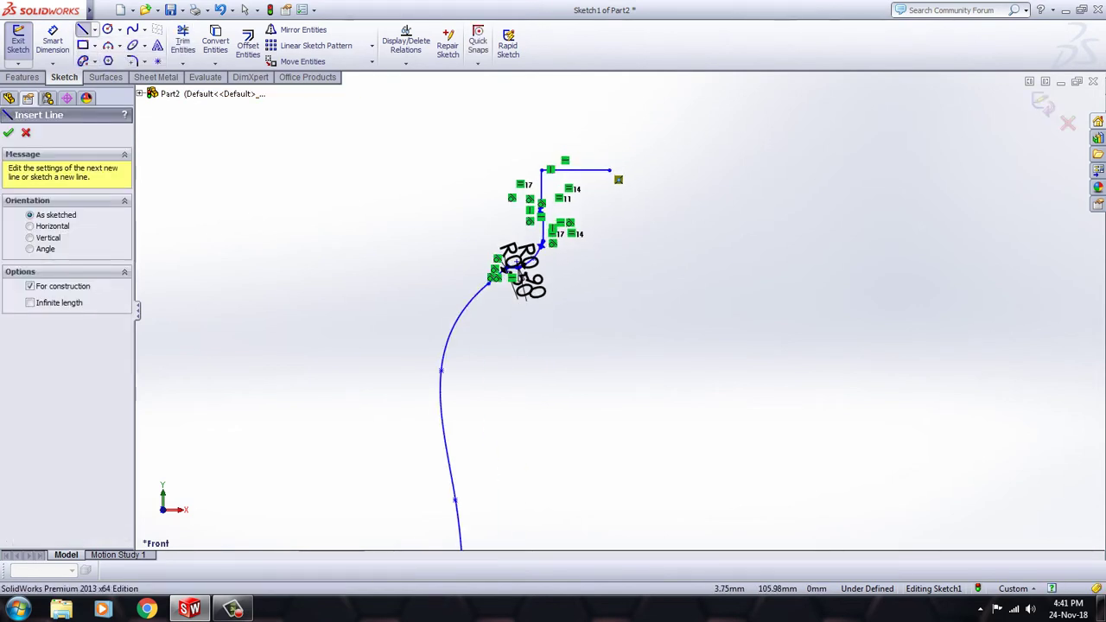
{"action": "left_click", "coordinate": [609, 171]}
{"action": "scroll", "coordinate": [587, 415], "scroll_direction": "up", "scroll_amount": 3}
{"action": "scroll", "coordinate": [609, 397], "scroll_direction": "up", "scroll_amount": 2}
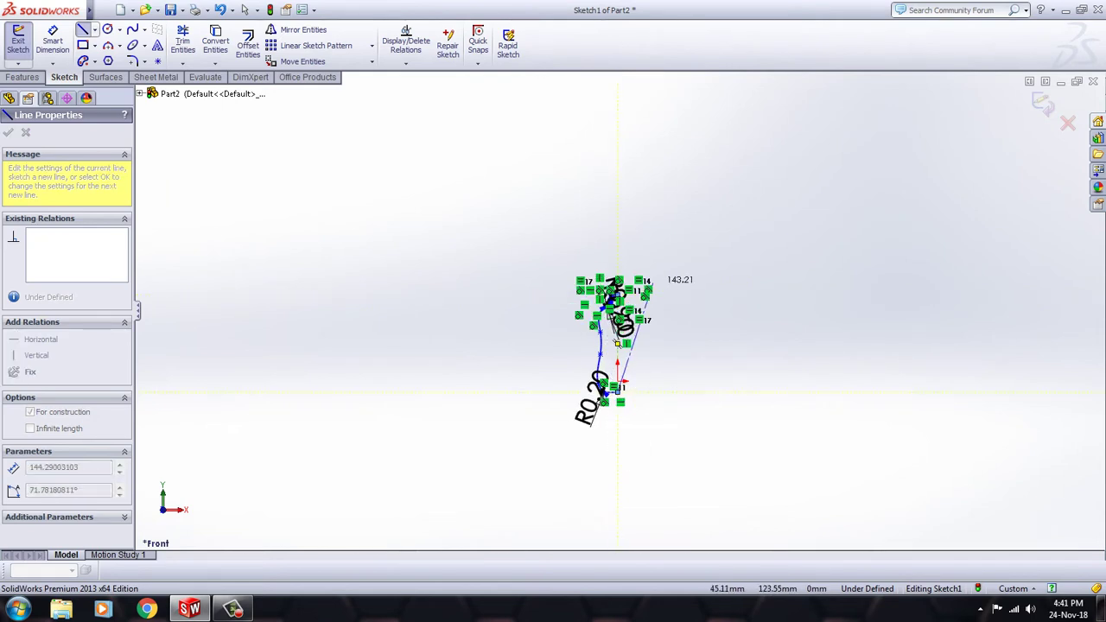
{"action": "right_click", "coordinate": [661, 275]}
{"action": "left_click", "coordinate": [727, 271]}
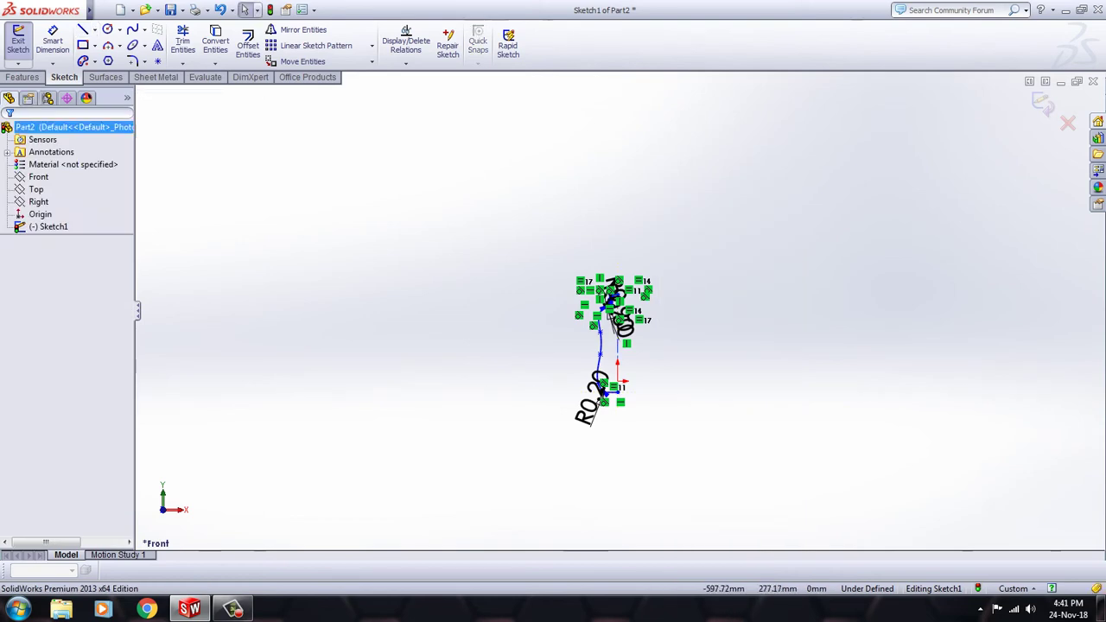
{"action": "left_click", "coordinate": [23, 77]}
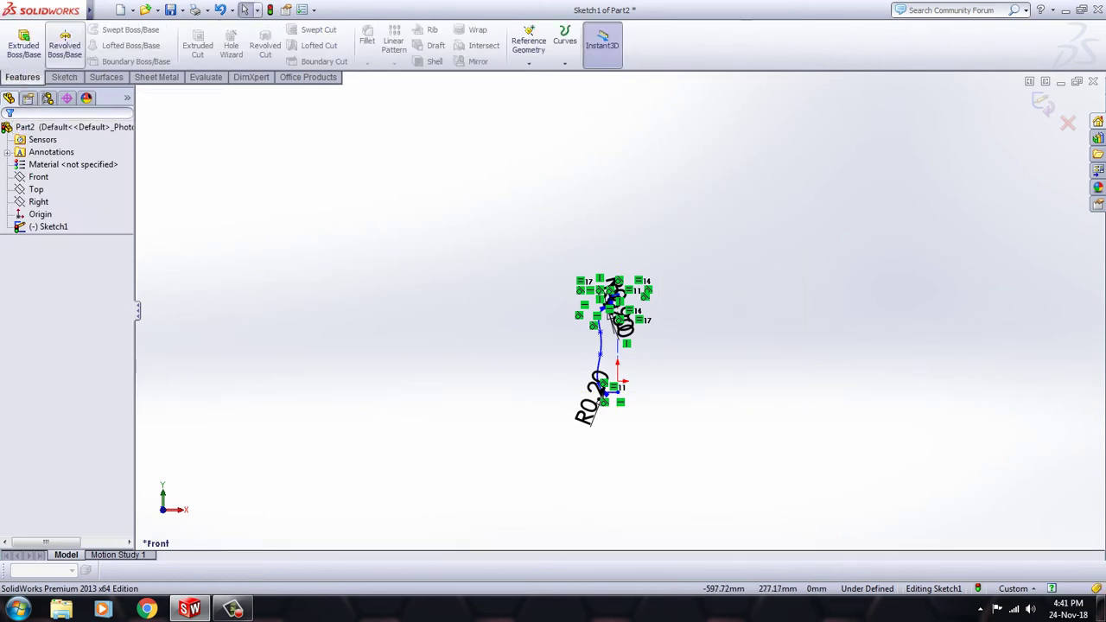
- Revolve the profile 360° about the centreline into Revolve1 and orbit to inspect its top
{"action": "left_click", "coordinate": [64, 45]}
{"action": "key", "text": "Return"}
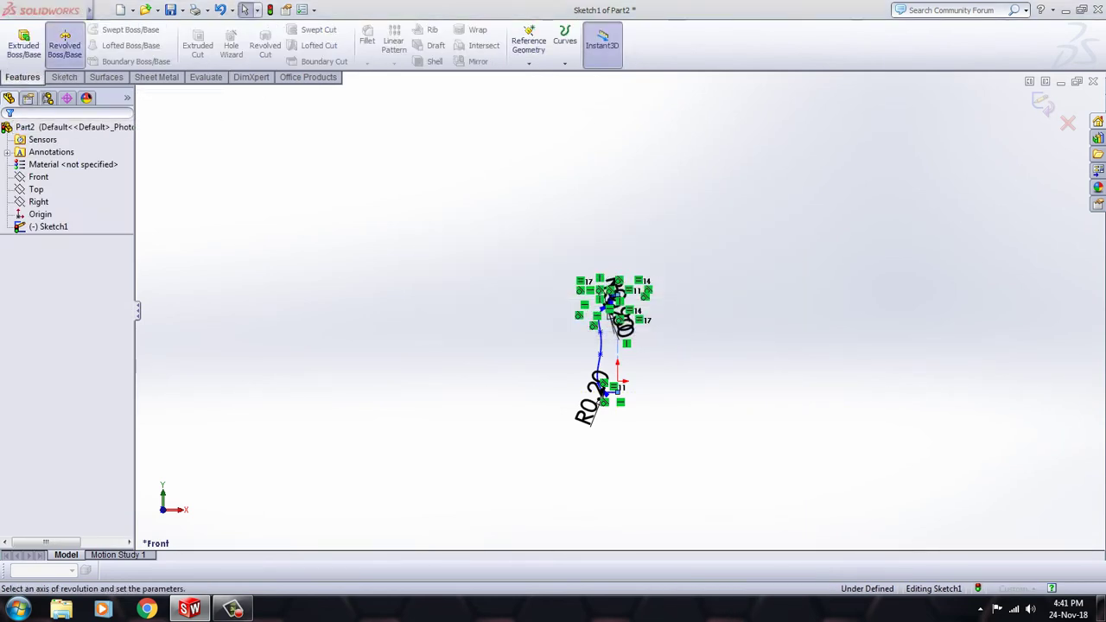
{"action": "scroll", "coordinate": [628, 279], "scroll_direction": "down", "scroll_amount": 2}
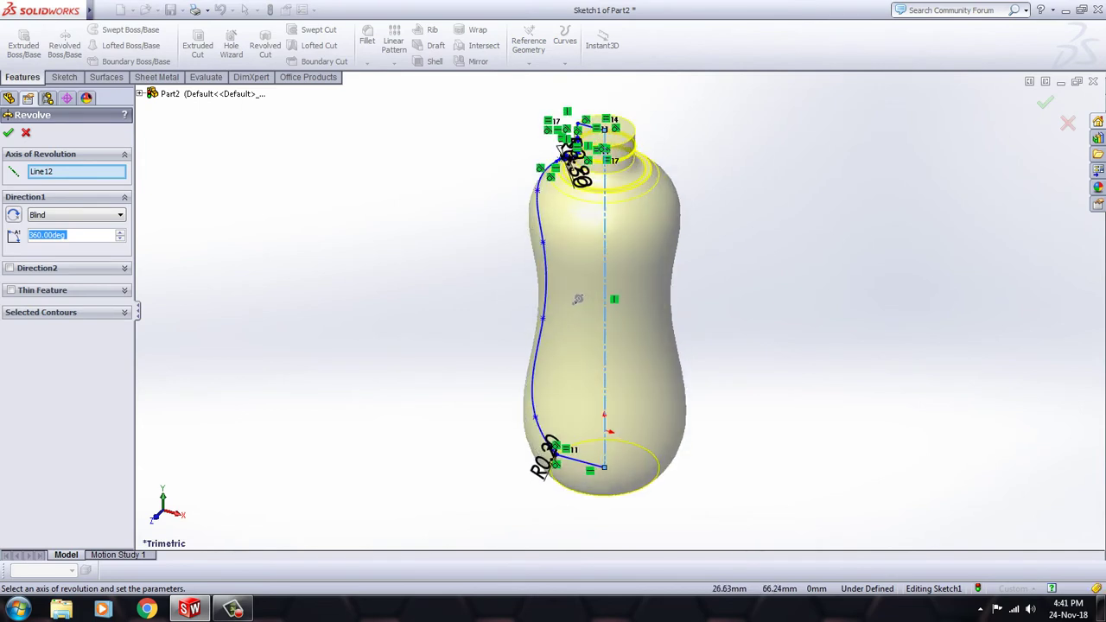
{"action": "scroll", "coordinate": [553, 309], "scroll_direction": "down", "scroll_amount": 2}
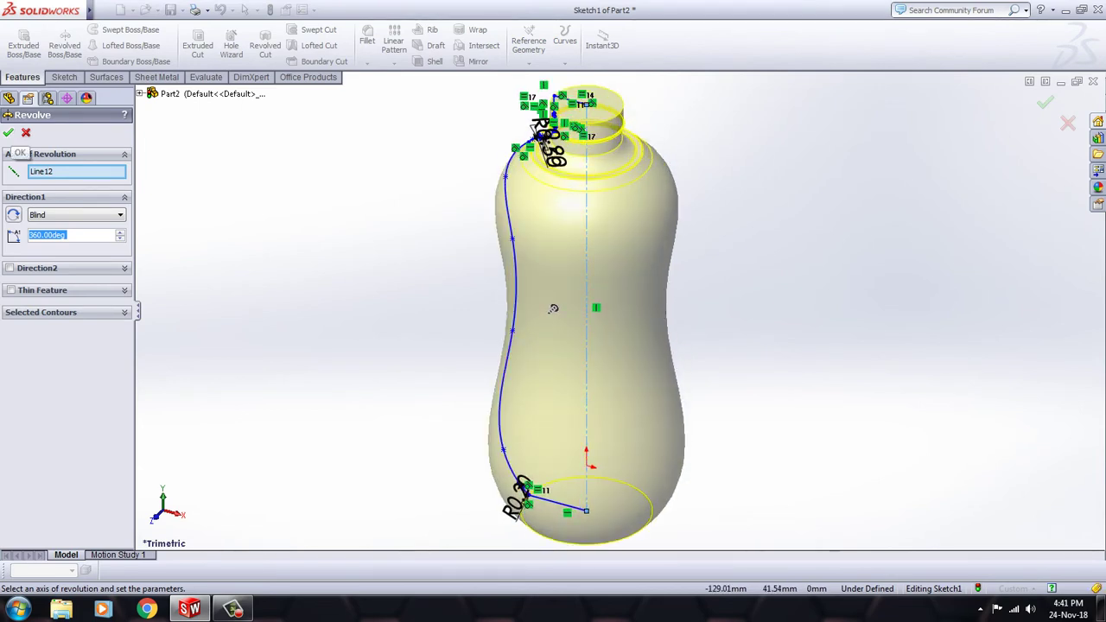
{"action": "key", "text": "Return"}
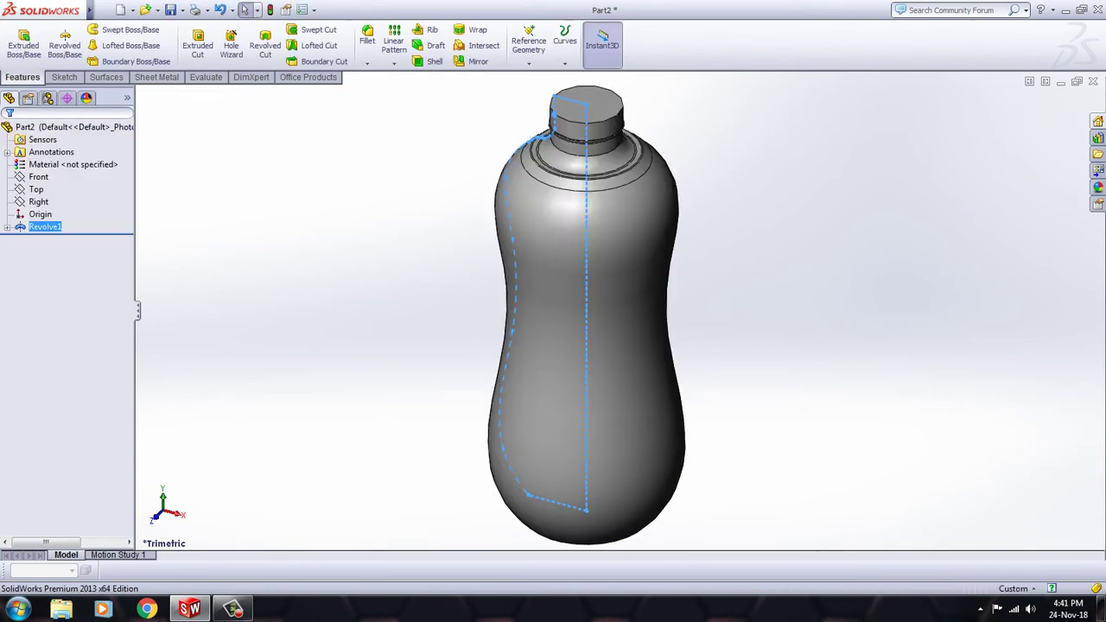
{"action": "key", "text": "Escape"}
{"action": "middle_click_drag", "start_coordinate": [596, 501], "coordinate": [588, 553]}
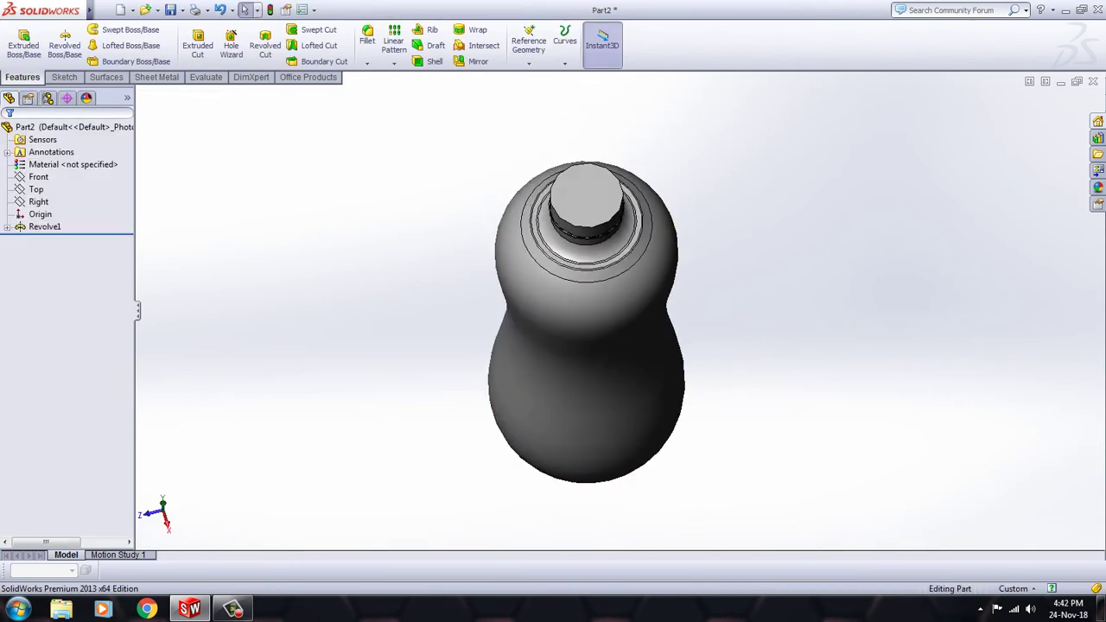
{"action": "scroll", "coordinate": [588, 320], "scroll_direction": "up", "scroll_amount": 2}
{"action": "scroll", "coordinate": [587, 320], "scroll_direction": "up", "scroll_amount": 1}
{"action": "scroll", "coordinate": [588, 320], "scroll_direction": "up", "scroll_amount": 1}
{"action": "middle_click_drag", "start_coordinate": [587, 320], "coordinate": [536, 345]}
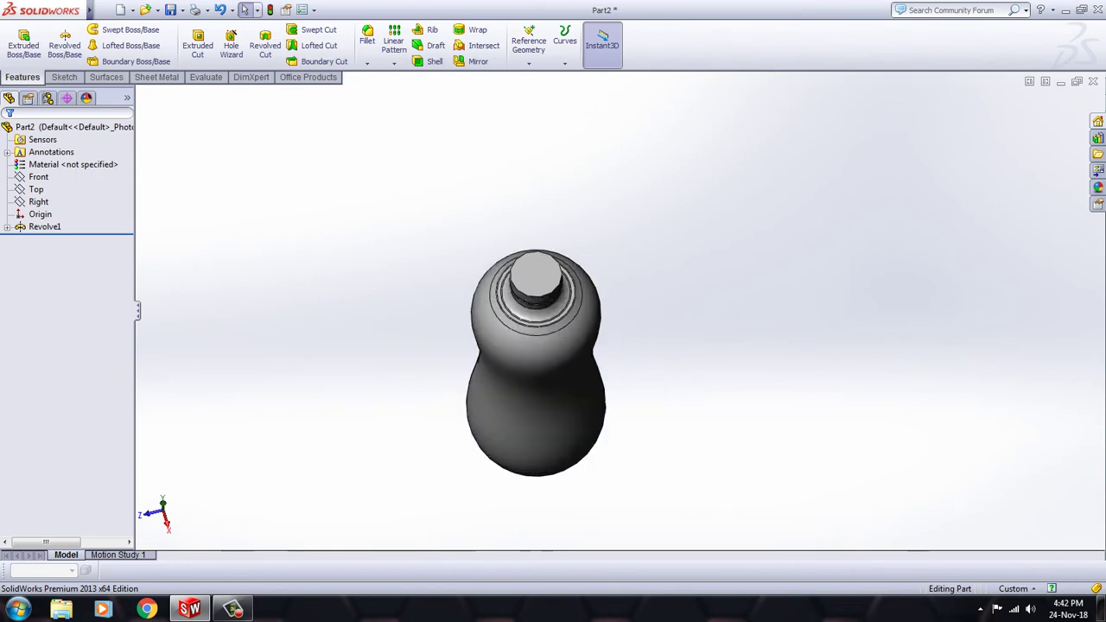
- Set the document's shaded image quality just below High, deviation about 0.0496 mm
{"action": "left_click", "coordinate": [313, 10]}
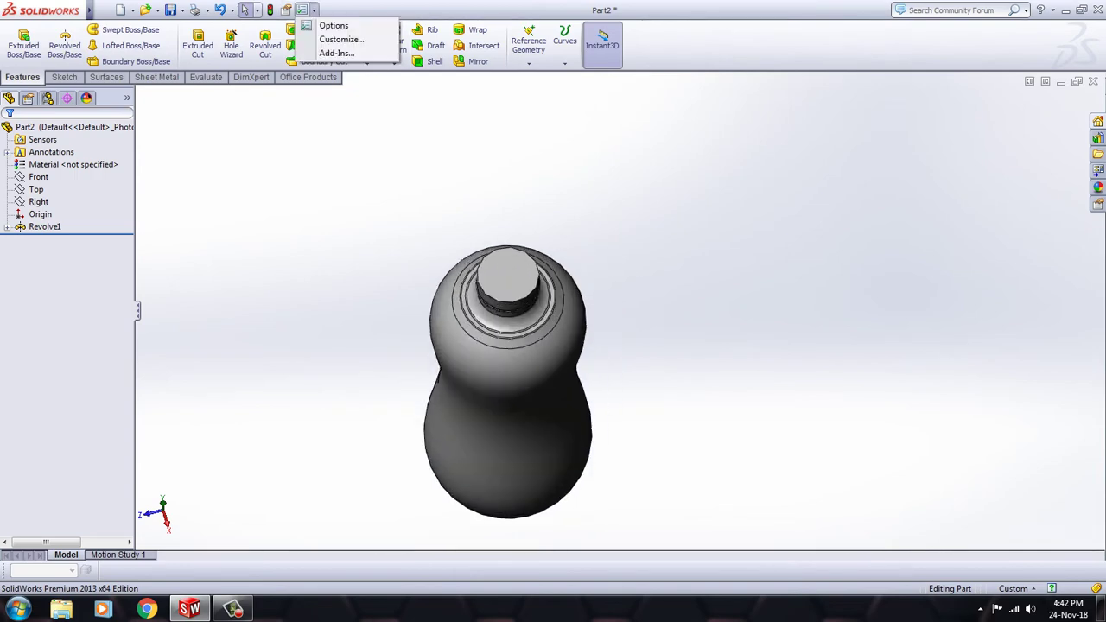
{"action": "left_click", "coordinate": [334, 25]}
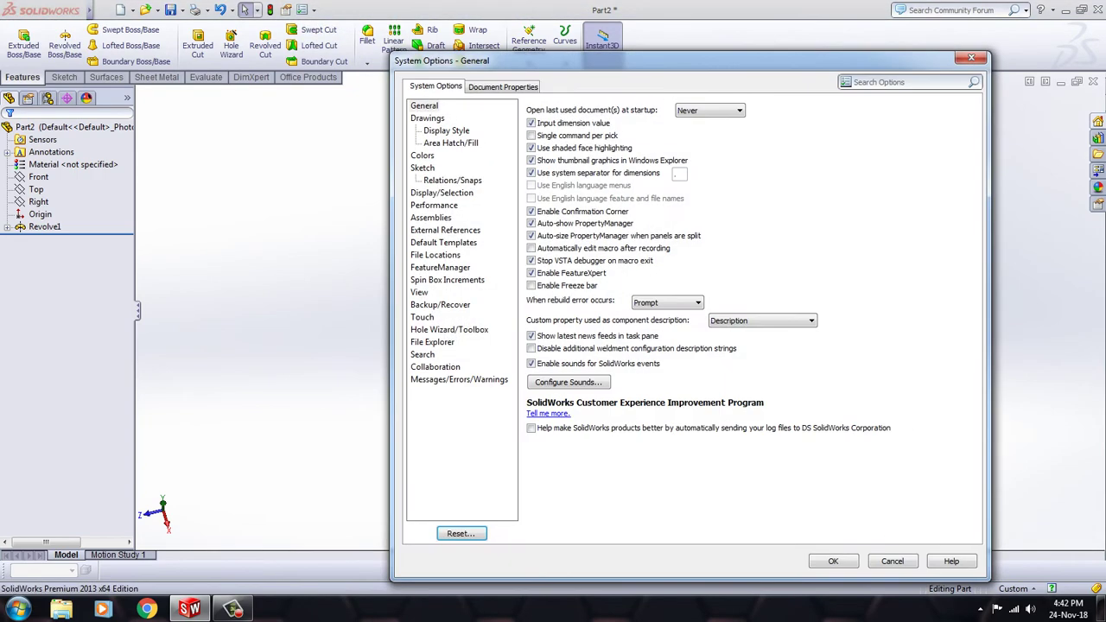
{"action": "left_click", "coordinate": [504, 85]}
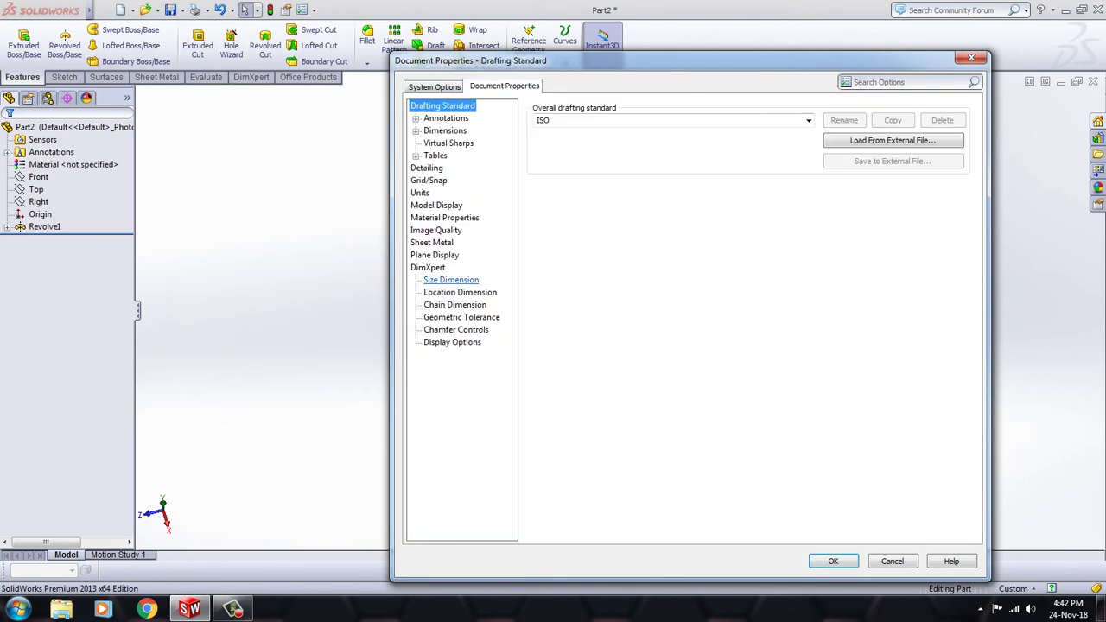
{"action": "left_click", "coordinate": [436, 230]}
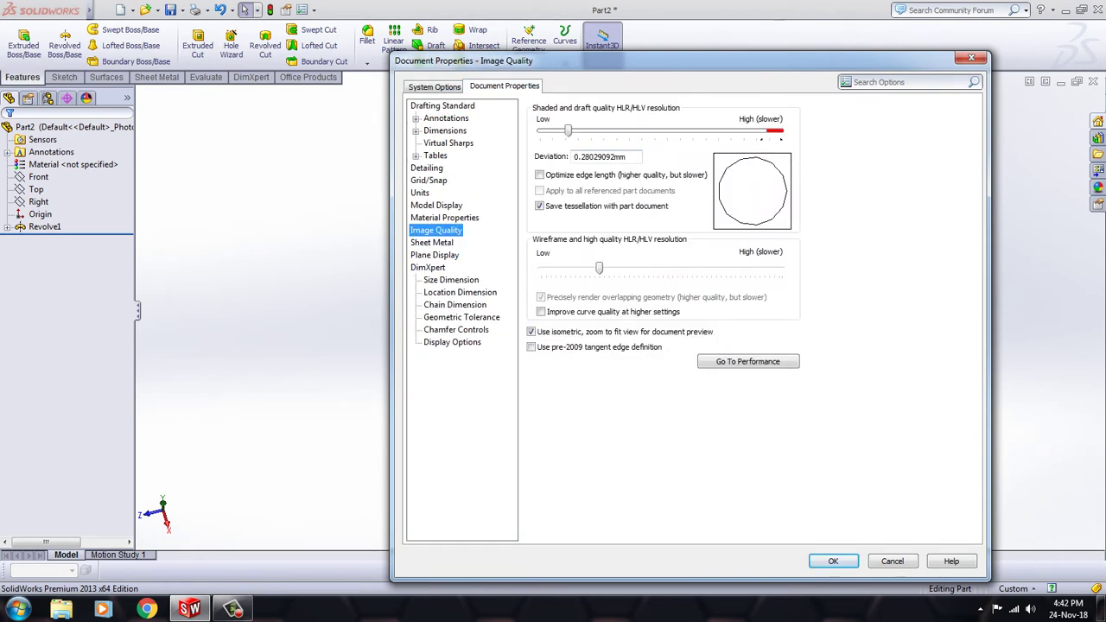
{"action": "mouse_move", "coordinate": [568, 130]}
{"action": "left_mouse_down"}
{"action": "mouse_move", "coordinate": [540, 130]}
{"action": "mouse_move", "coordinate": [588, 130]}
{"action": "left_mouse_up"}
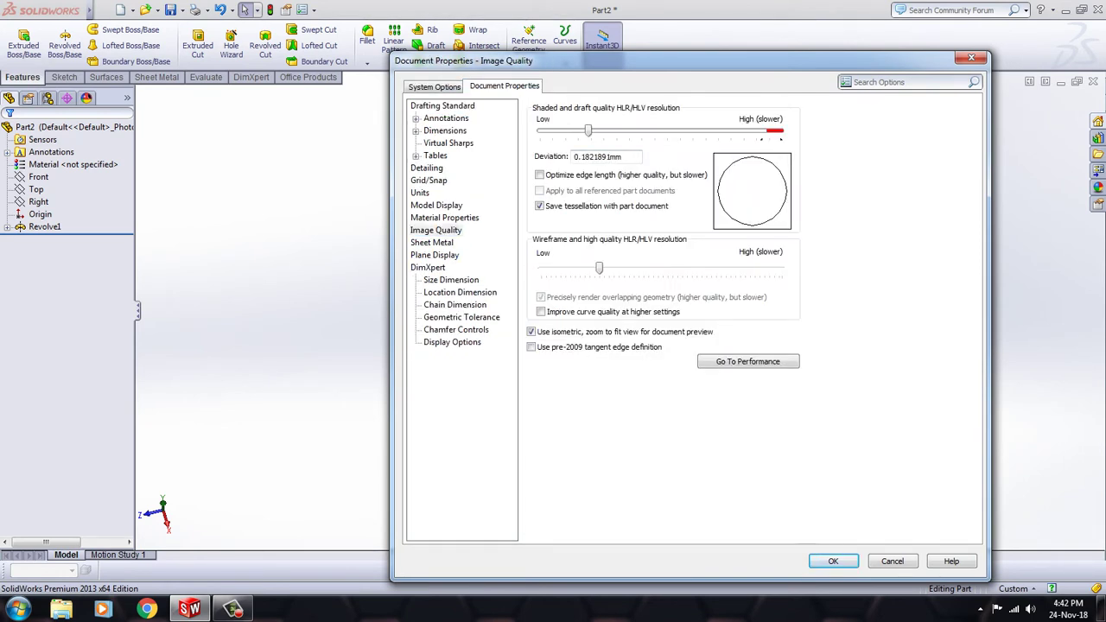
{"action": "mouse_move", "coordinate": [732, 130]}
{"action": "left_mouse_down"}
{"action": "mouse_move", "coordinate": [780, 131]}
{"action": "mouse_move", "coordinate": [551, 131]}
{"action": "mouse_move", "coordinate": [573, 131]}
{"action": "left_mouse_up"}
{"action": "left_click_drag", "start_coordinate": [729, 131], "coordinate": [745, 130]}
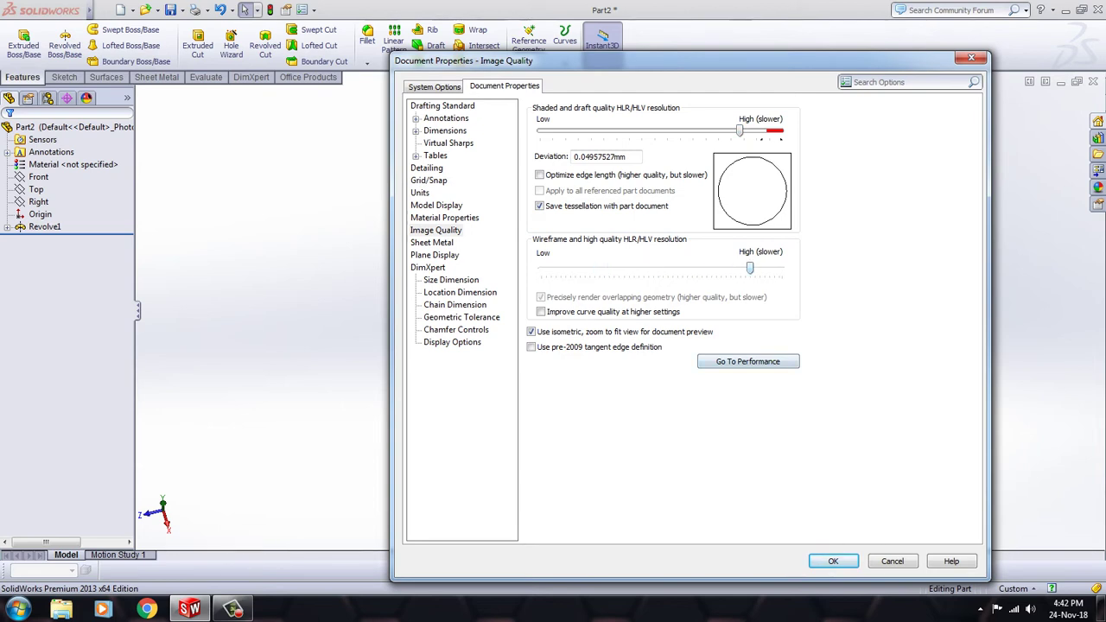
- Close the options dialog and orbit and zoom around the smoothly shaded bottle
{"action": "left_click", "coordinate": [833, 561]}
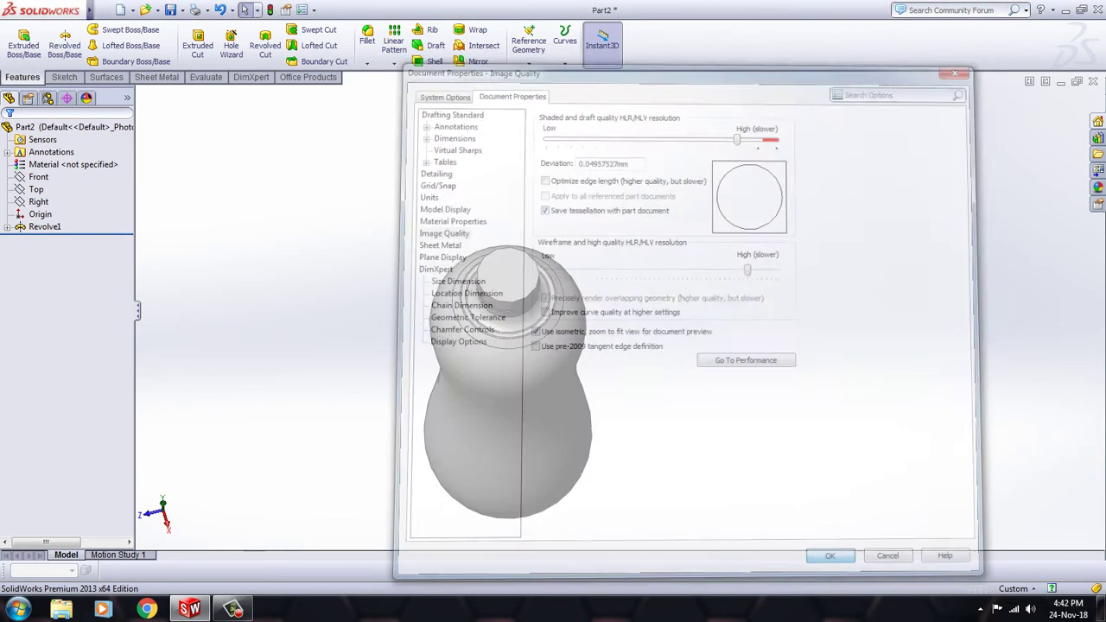
{"action": "scroll", "coordinate": [493, 306], "scroll_direction": "down", "scroll_amount": 2}
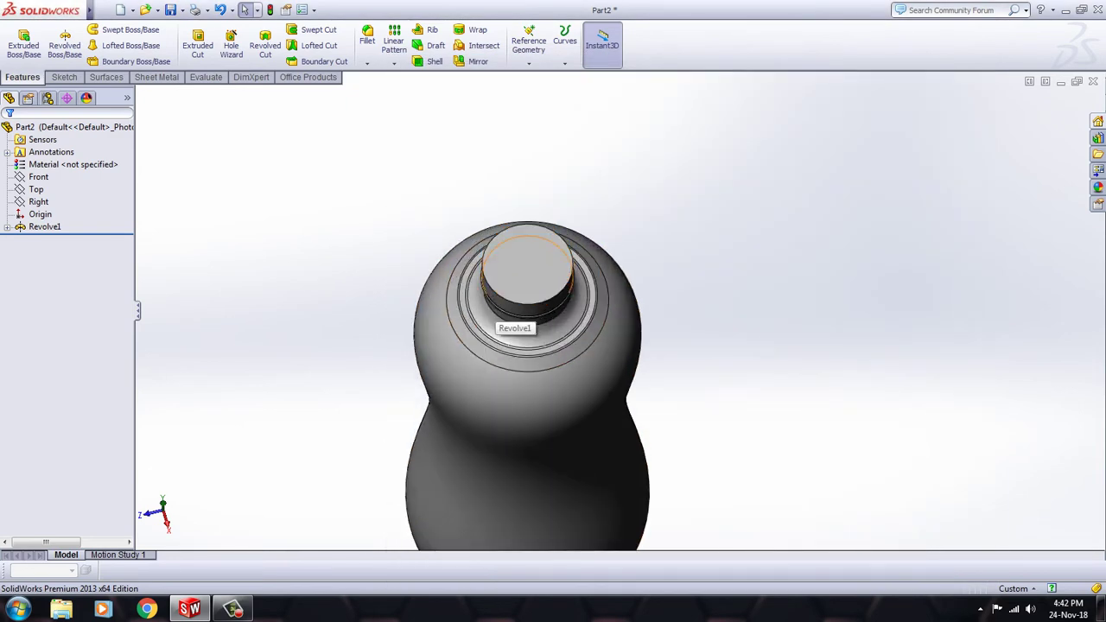
{"action": "scroll", "coordinate": [492, 307], "scroll_direction": "down", "scroll_amount": 3}
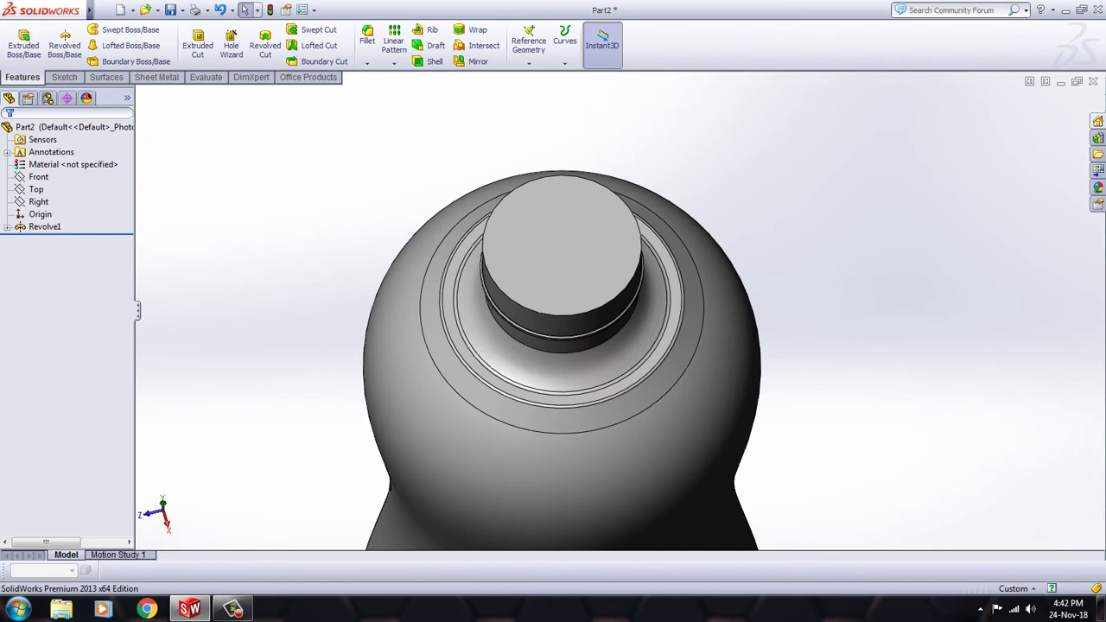
{"action": "middle_click_drag", "start_coordinate": [553, 216], "coordinate": [572, 311]}
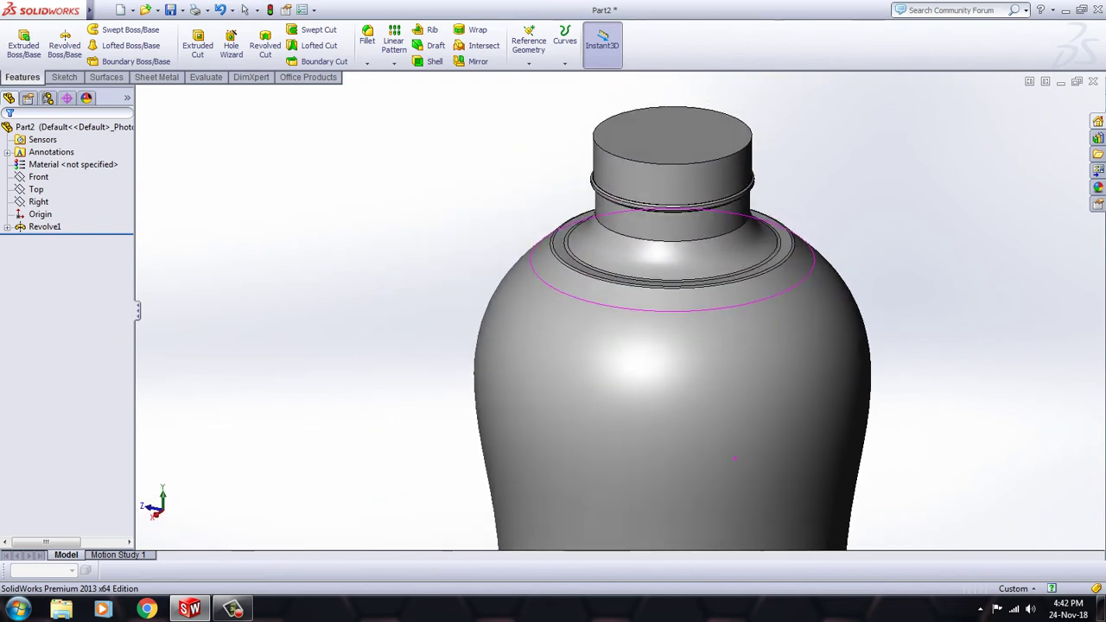
{"action": "scroll", "coordinate": [572, 311], "scroll_direction": "up", "scroll_amount": 1}
{"action": "scroll", "coordinate": [572, 311], "scroll_direction": "up", "scroll_amount": 2}
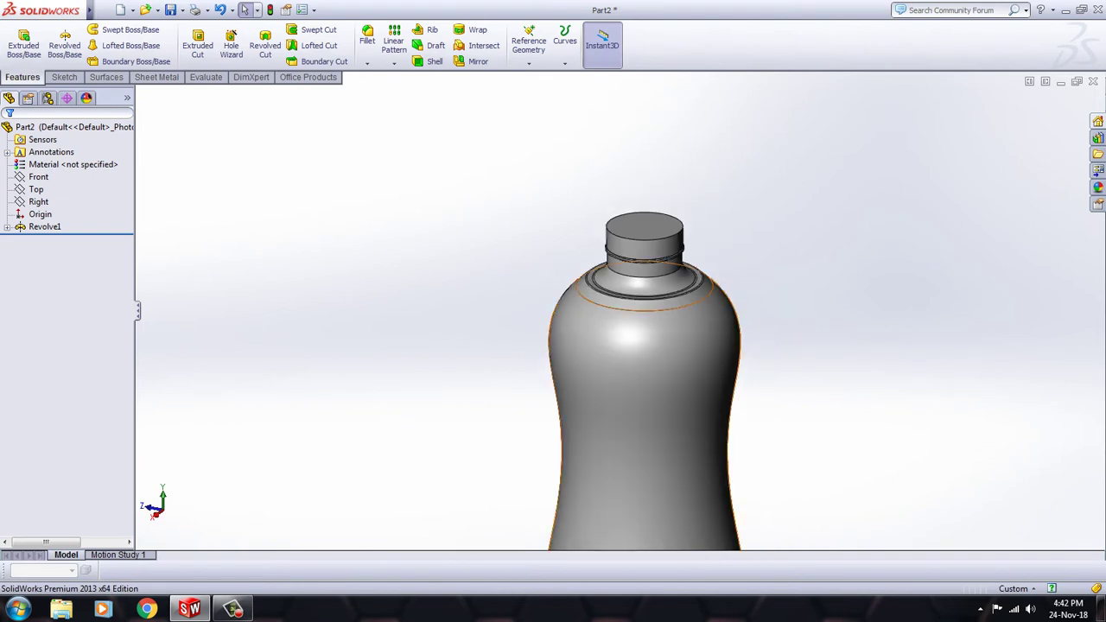
{"action": "scroll", "coordinate": [665, 448], "scroll_direction": "down", "scroll_amount": 1}
{"action": "scroll", "coordinate": [665, 447], "scroll_direction": "up", "scroll_amount": 2}
{"action": "scroll", "coordinate": [665, 447], "scroll_direction": "up", "scroll_amount": 1}
{"action": "scroll", "coordinate": [665, 447], "scroll_direction": "down", "scroll_amount": 3}
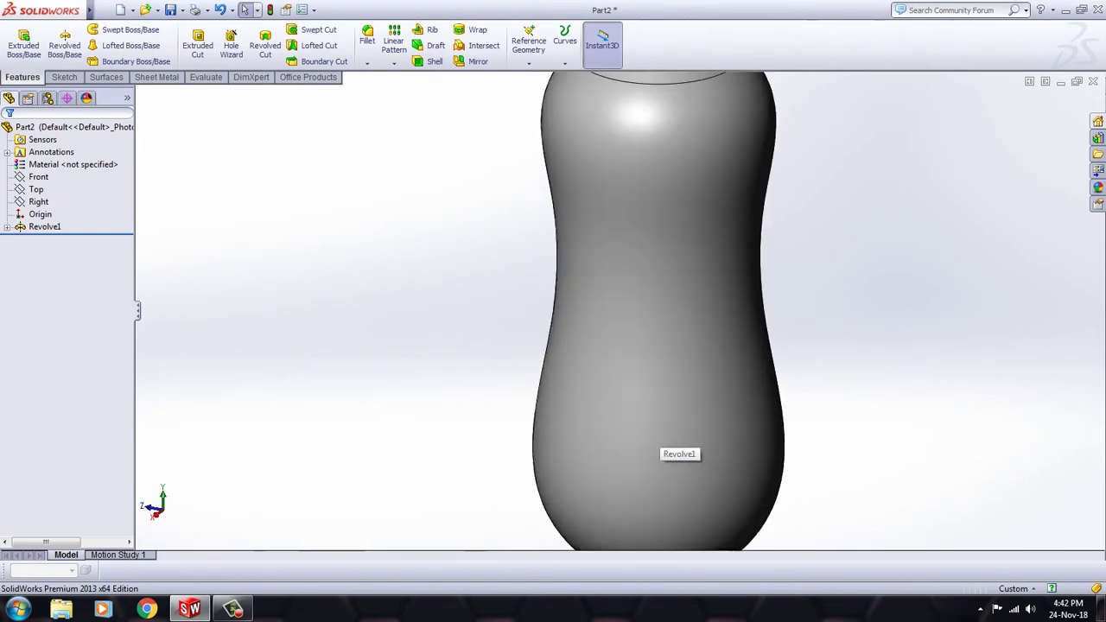
{"action": "scroll", "coordinate": [665, 448], "scroll_direction": "up", "scroll_amount": 2}
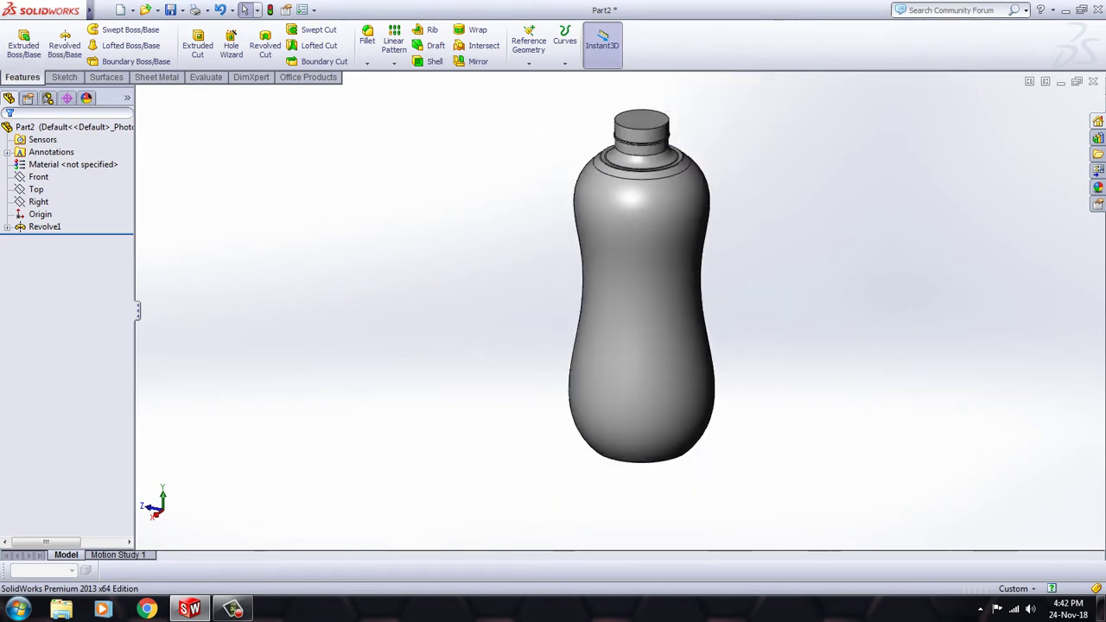
{"action": "mouse_move", "coordinate": [665, 447]}
{"action": "middle_mouse_down"}
{"action": "mouse_move", "coordinate": [665, 466]}
{"action": "mouse_move", "coordinate": [665, 423]}
{"action": "mouse_move", "coordinate": [665, 510]}
{"action": "mouse_move", "coordinate": [666, 432]}
{"action": "middle_mouse_up"}
- Turn the view to face the bottle's flat base straight on
{"action": "scroll", "coordinate": [665, 432], "scroll_direction": "up", "scroll_amount": 2}
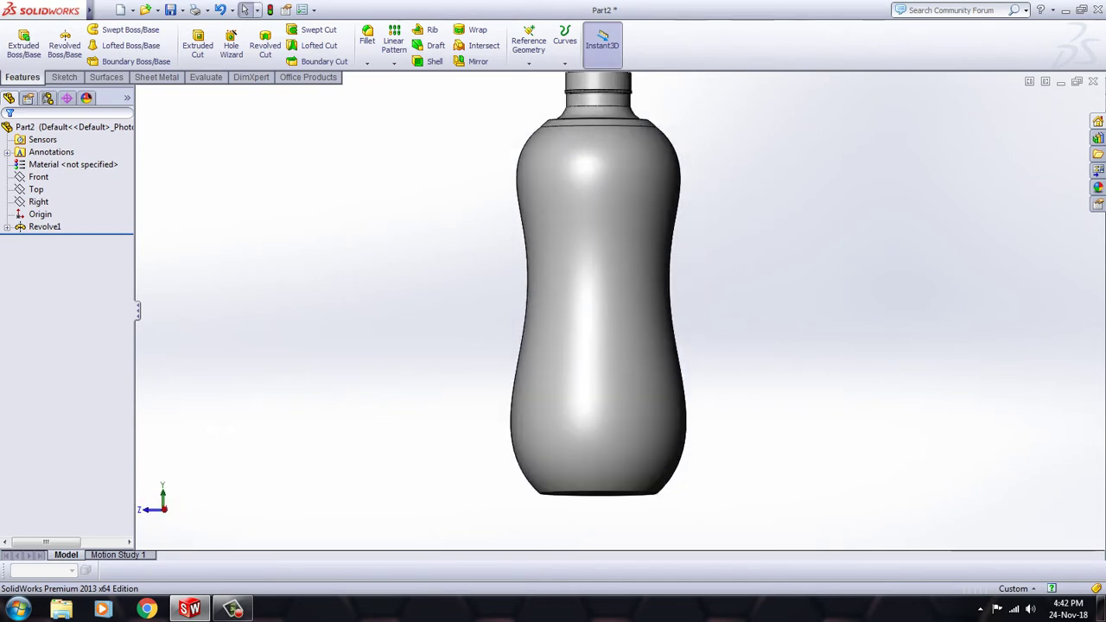
{"action": "key", "text": "shift+Up"}
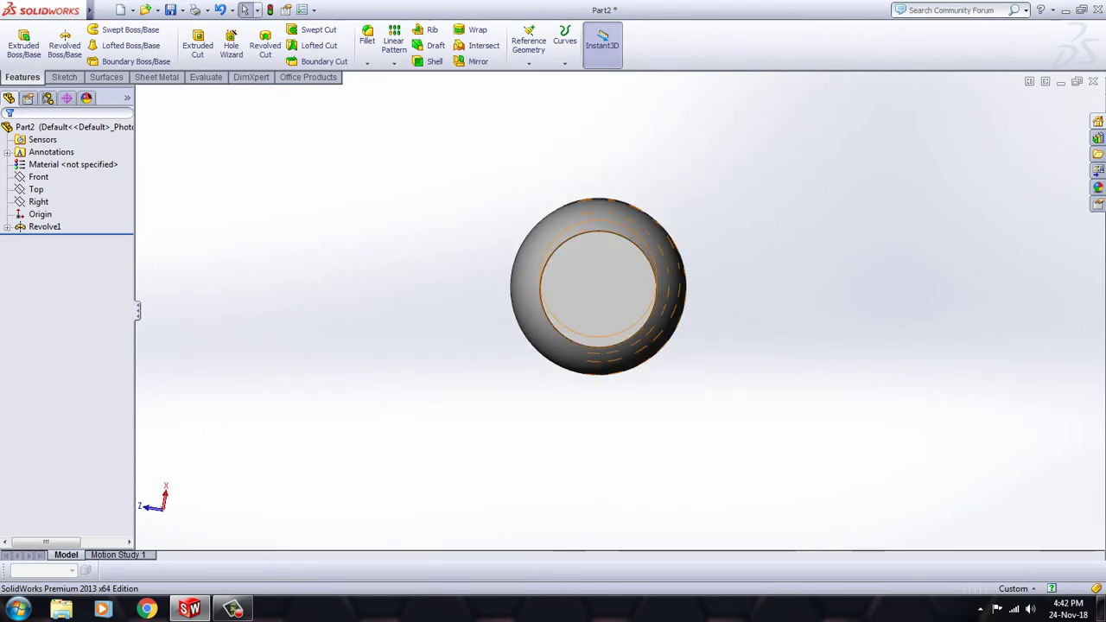
{"action": "scroll", "coordinate": [599, 287], "scroll_direction": "down", "scroll_amount": 3}
{"action": "middle_click_drag", "start_coordinate": [599, 287], "coordinate": [599, 363]}
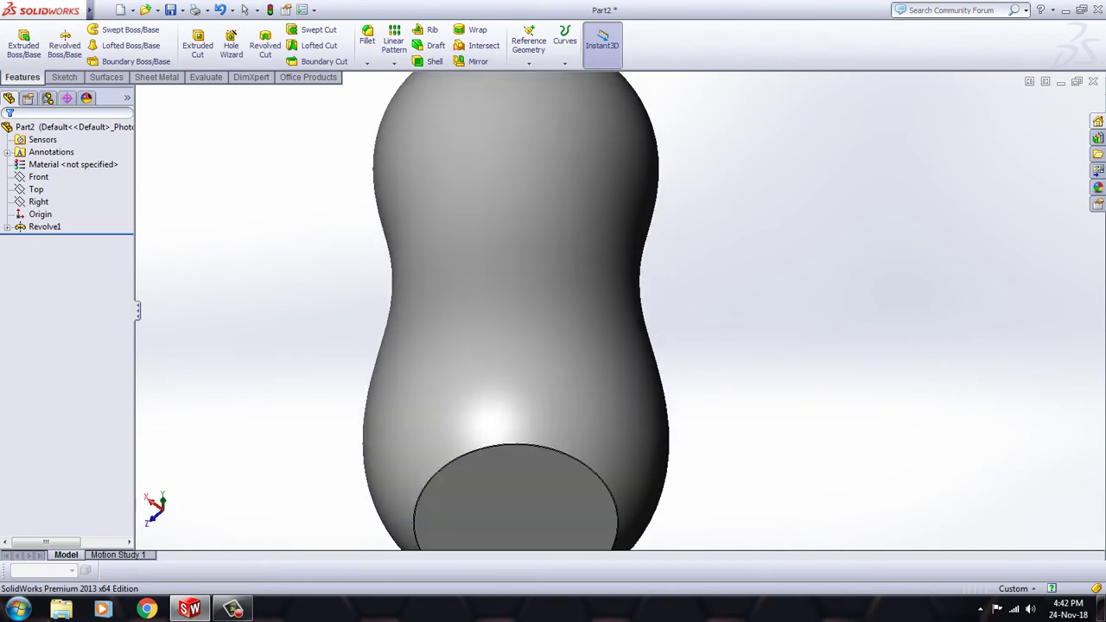
{"action": "key", "text": "ctrl+6"}
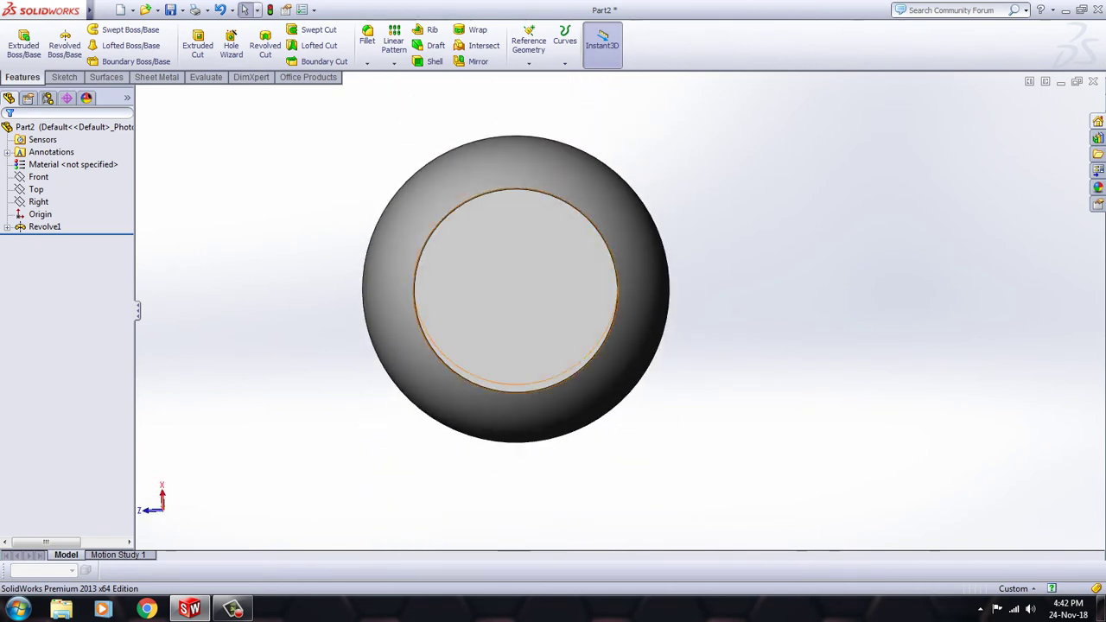
- Orient the view normal to the base face and start a centreline sketch on it
{"action": "double_click", "coordinate": [45, 226]}
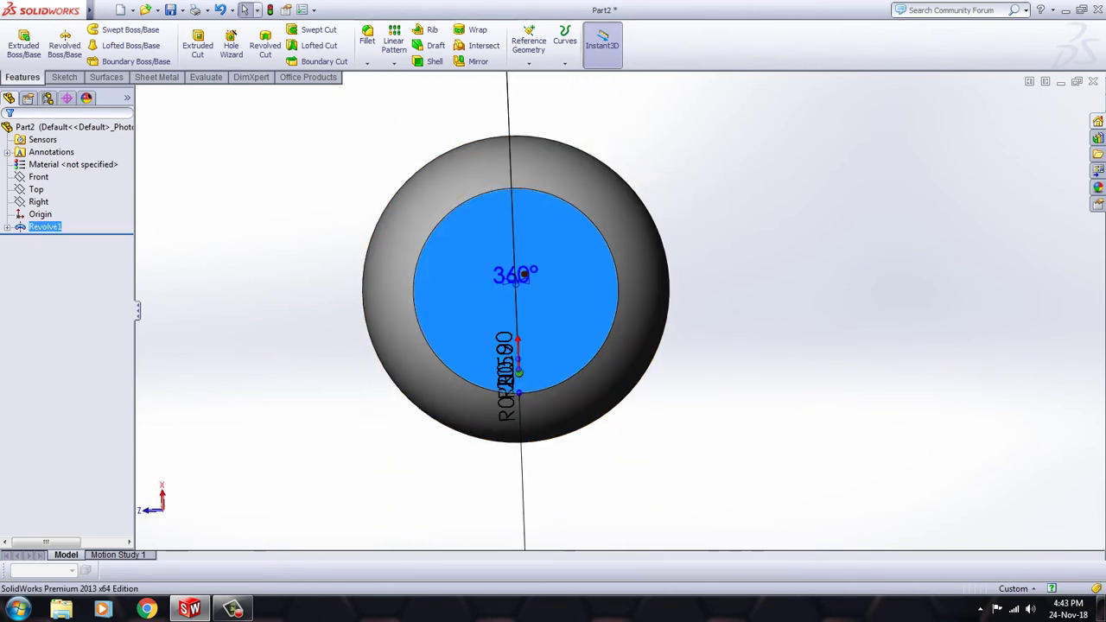
{"action": "right_click", "coordinate": [564, 265]}
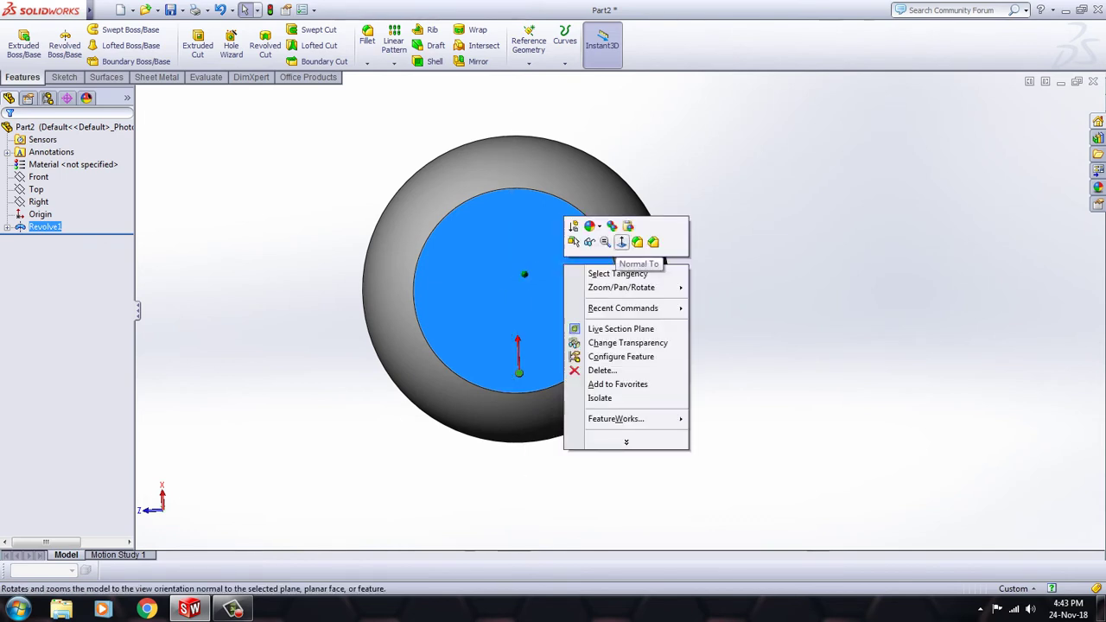
{"action": "left_click", "coordinate": [621, 242]}
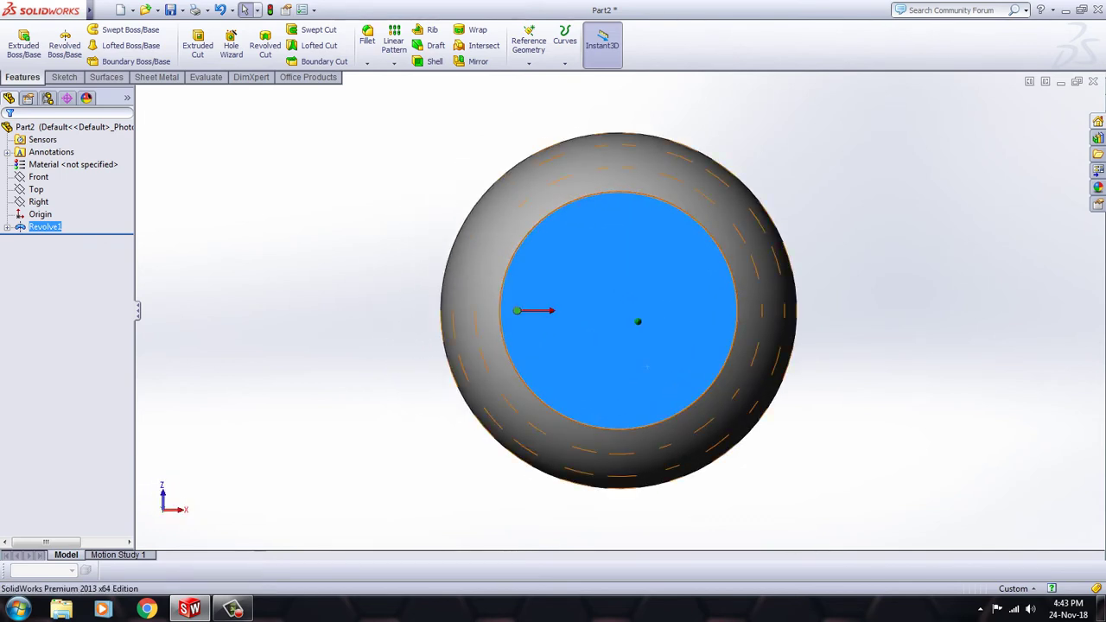
{"action": "left_click", "coordinate": [64, 77]}
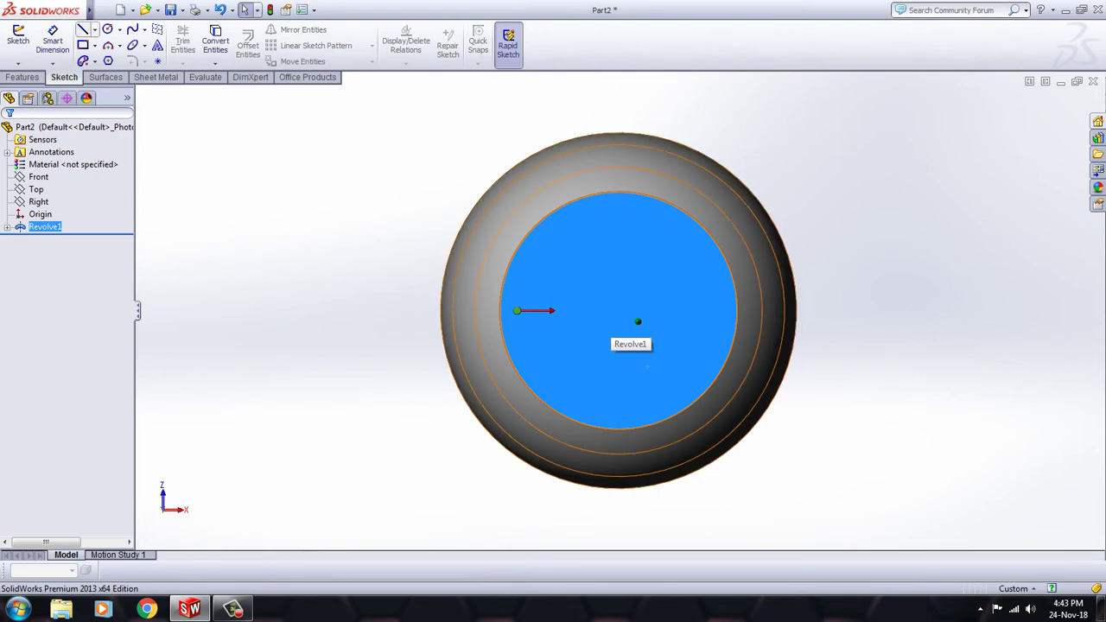
{"action": "left_click", "coordinate": [95, 29]}
{"action": "left_click", "coordinate": [118, 58]}
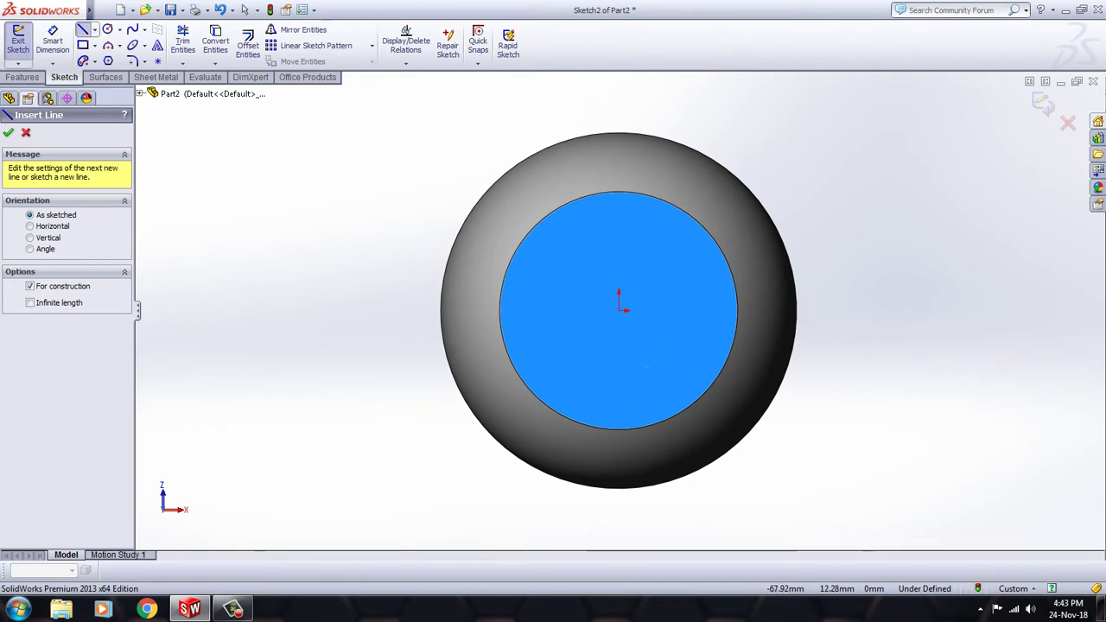
- Draw a circle of about 11.98 mm radius centred on the origin, then exit the sketch
{"action": "key", "text": "Escape"}
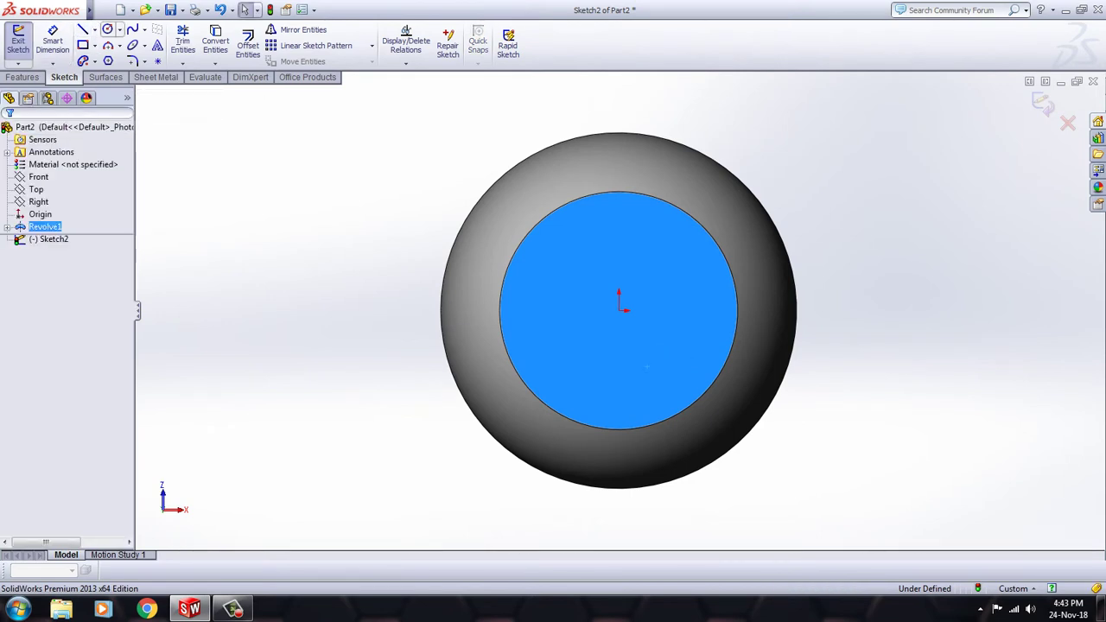
{"action": "left_click", "coordinate": [107, 29]}
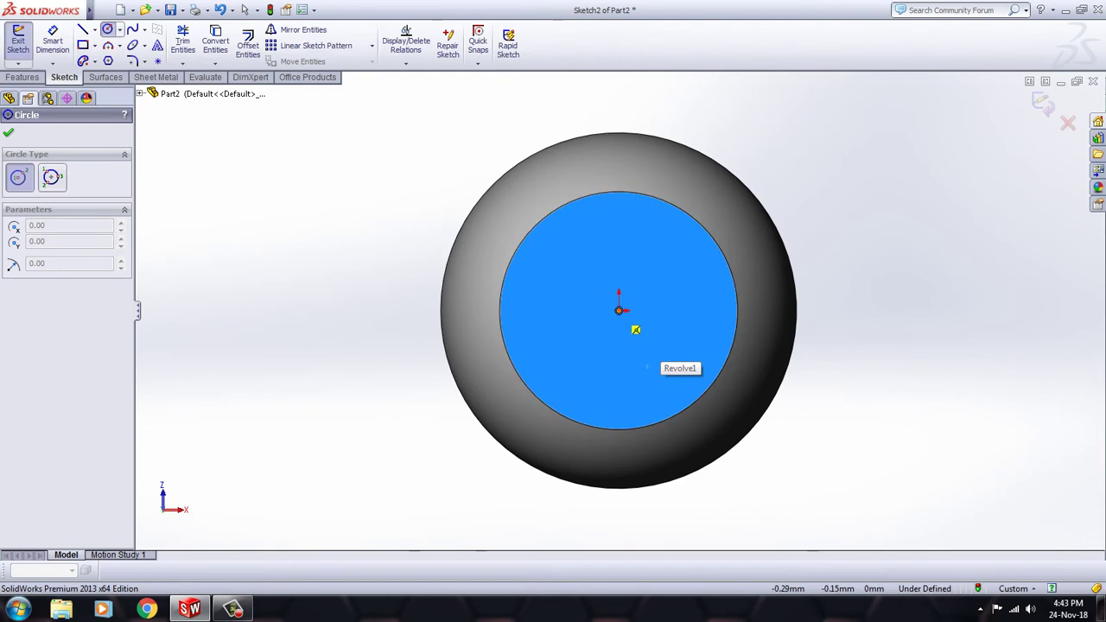
{"action": "left_click", "coordinate": [618, 309]}
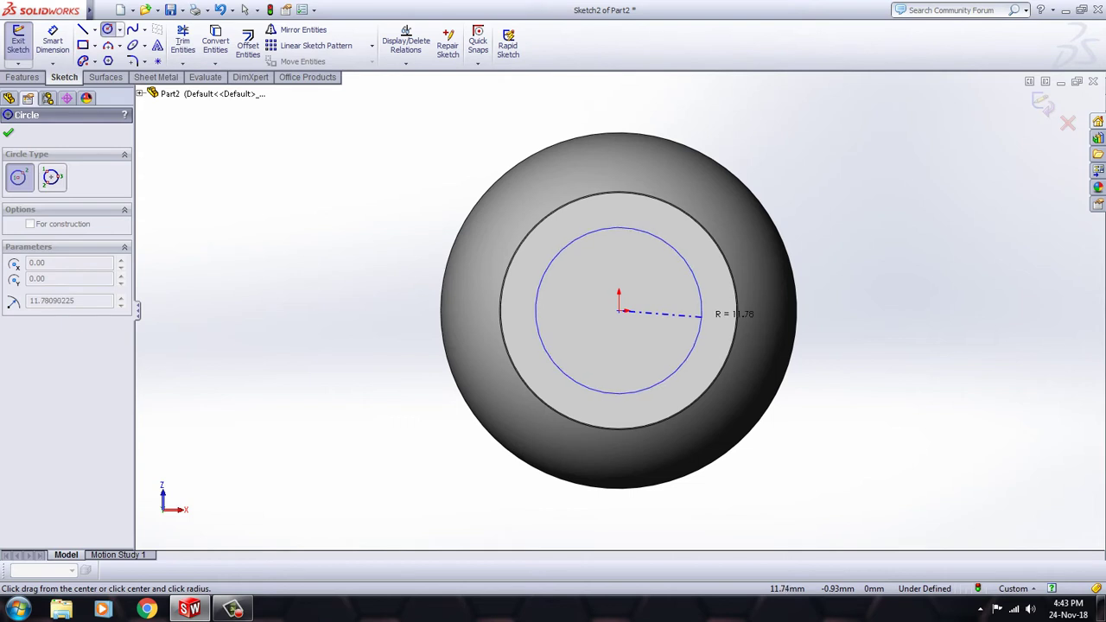
{"action": "left_click", "coordinate": [704, 311]}
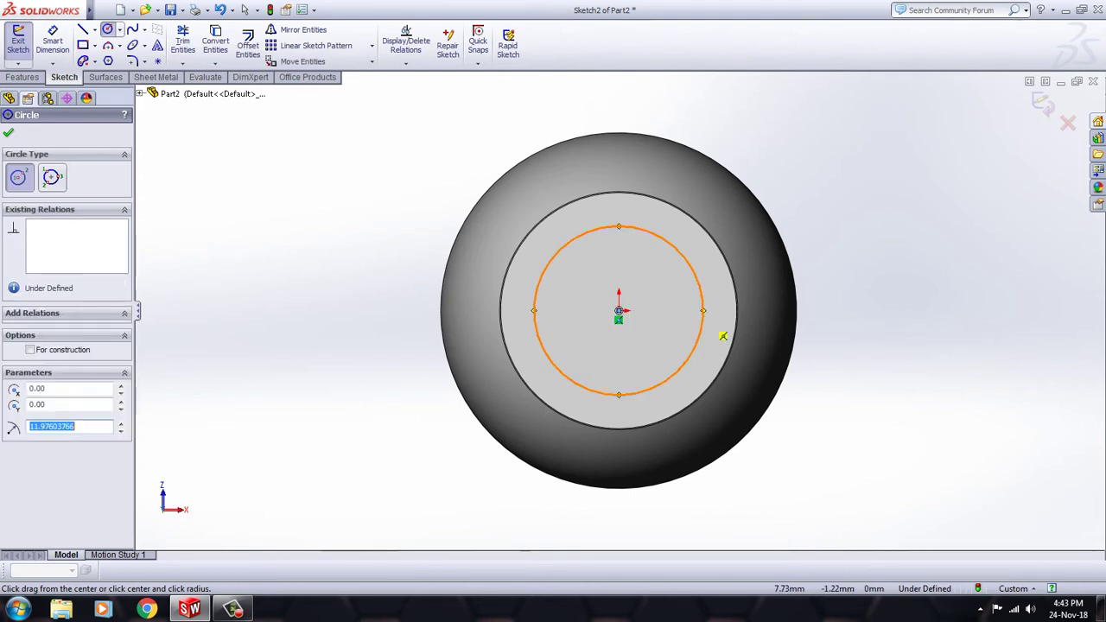
{"action": "key", "text": "Escape"}
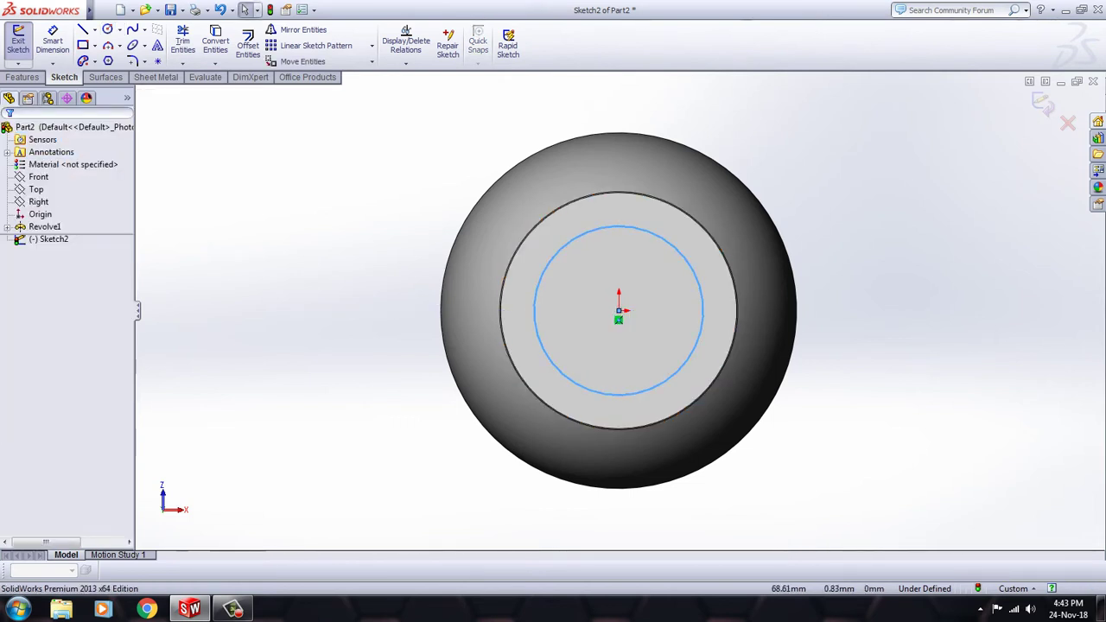
{"action": "left_click", "coordinate": [508, 45]}
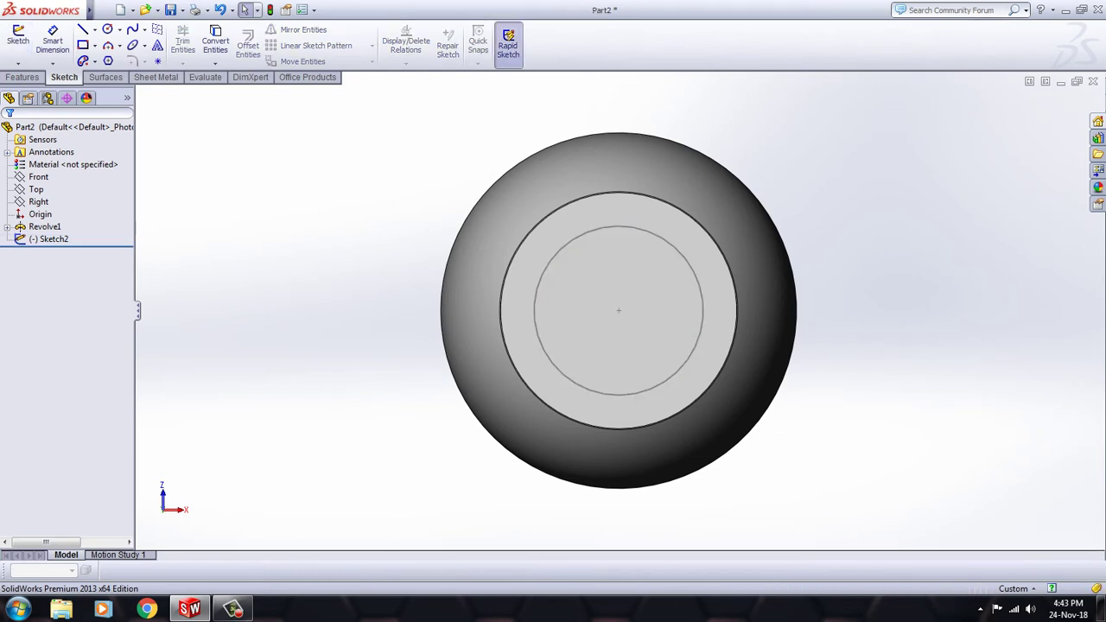
{"action": "left_click", "coordinate": [23, 77]}
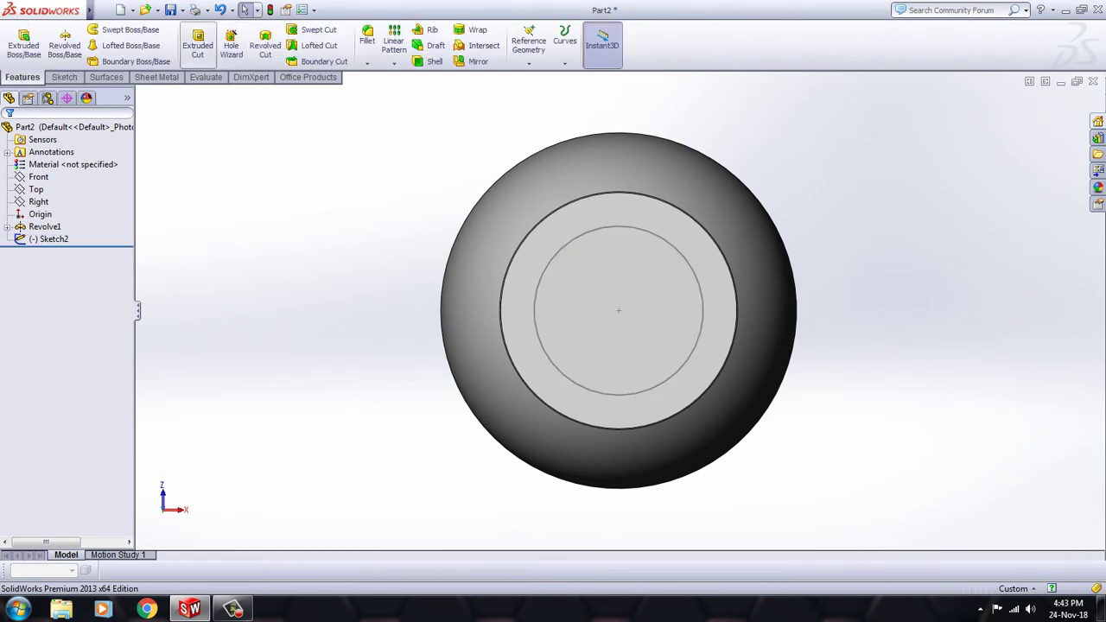
- Start an extruded cut using the Sketch2 circle as the profile, viewed from the front
{"action": "left_click", "coordinate": [24, 45]}
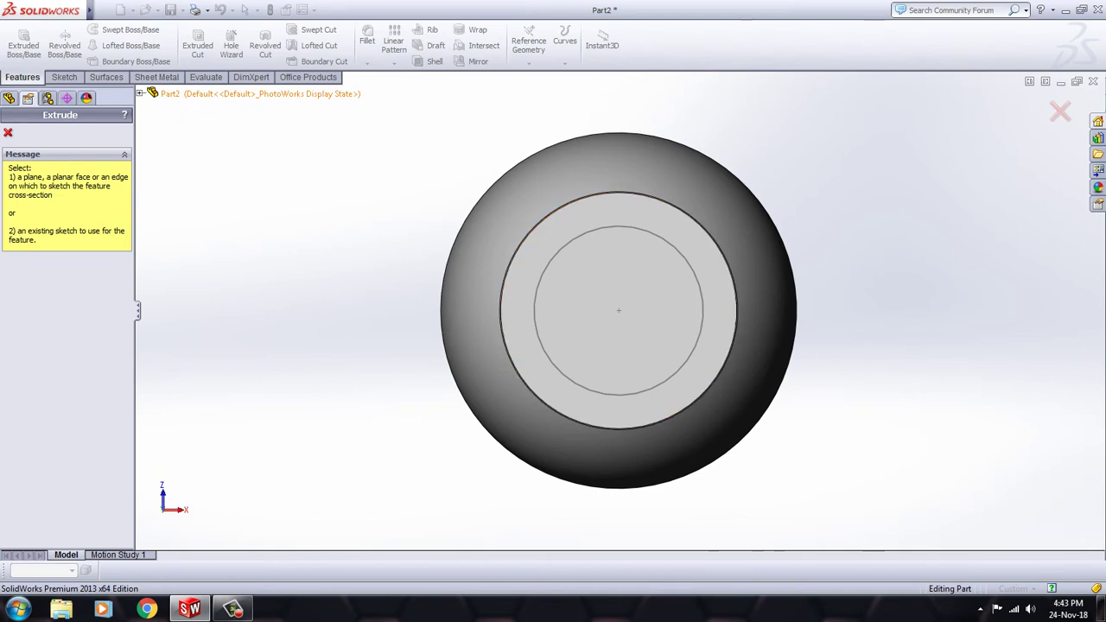
{"action": "left_click", "coordinate": [619, 346]}
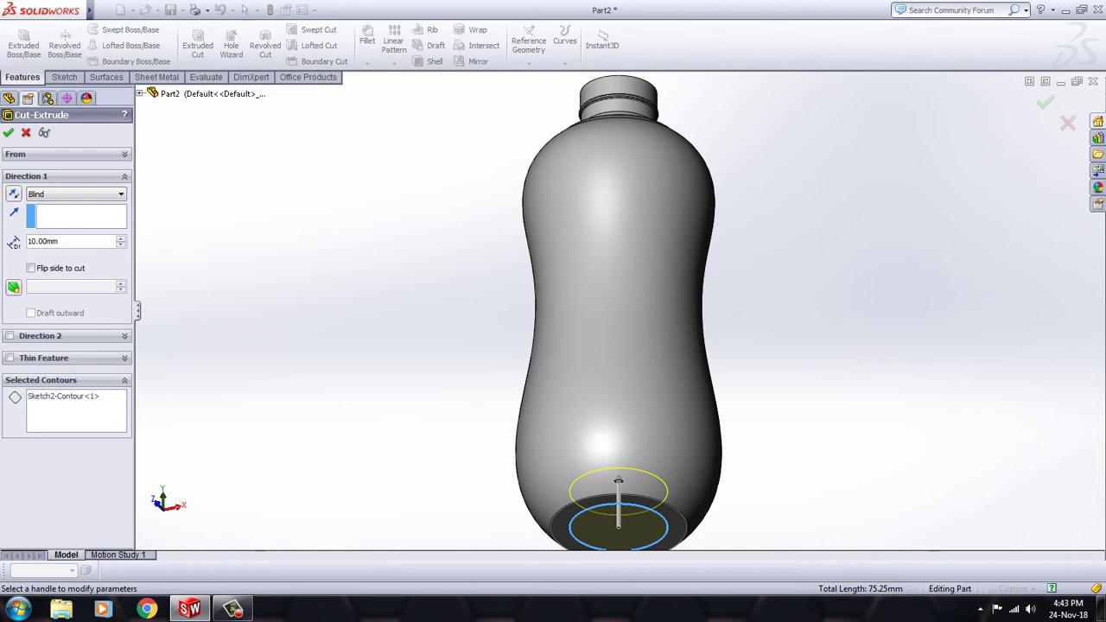
{"action": "scroll", "coordinate": [562, 286], "scroll_direction": "down", "scroll_amount": 1}
{"action": "scroll", "coordinate": [562, 285], "scroll_direction": "down", "scroll_amount": 2}
{"action": "scroll", "coordinate": [562, 285], "scroll_direction": "up", "scroll_amount": 4}
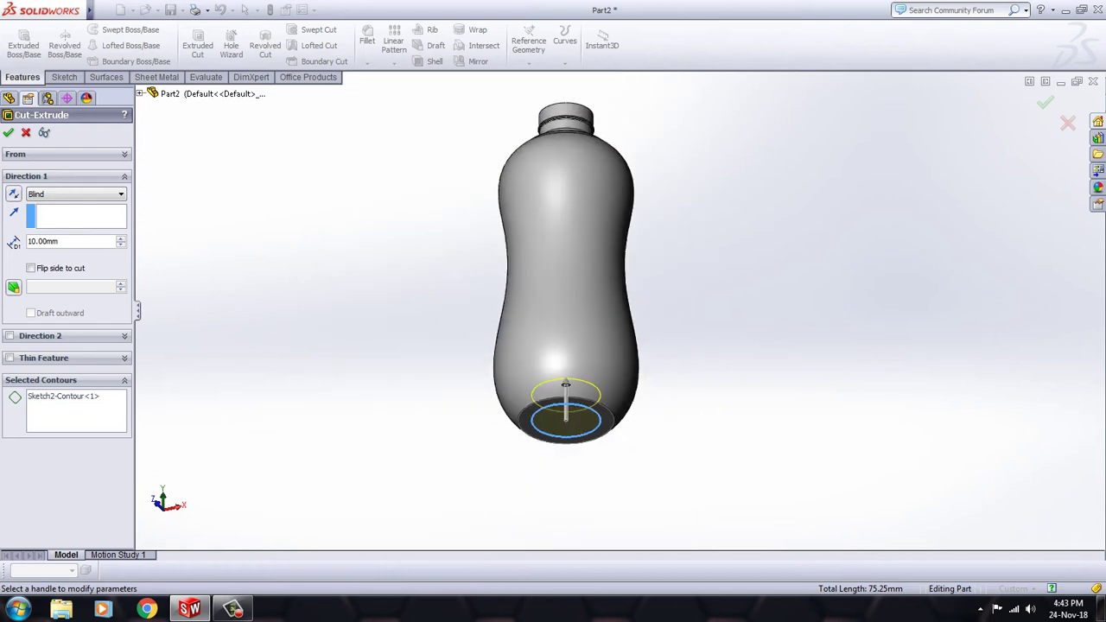
{"action": "key", "text": "ctrl+1"}
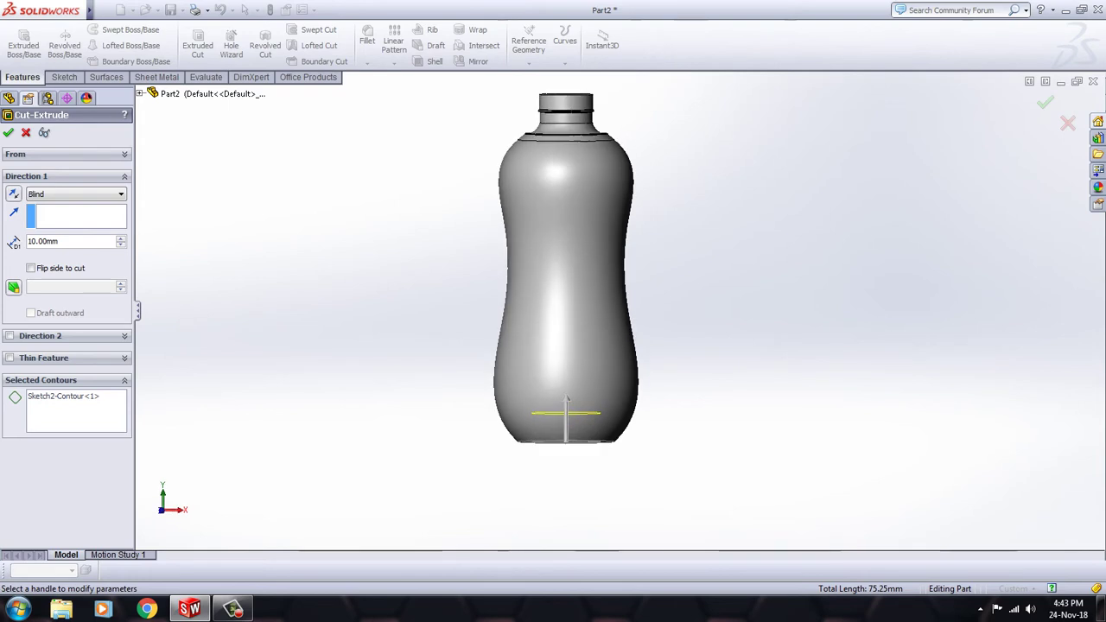
{"action": "scroll", "coordinate": [571, 277], "scroll_direction": "up", "scroll_amount": 1}
- Set the blind cut depth to 3 mm into the base and confirm Cut-Extrude1
{"action": "left_click", "coordinate": [574, 391]}
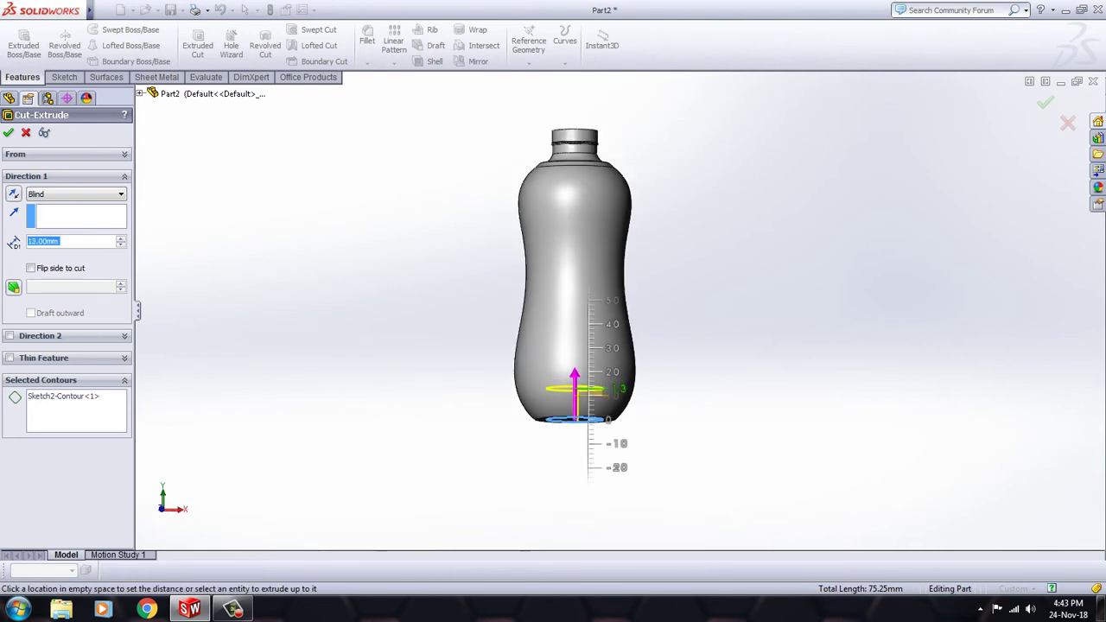
{"action": "left_click", "coordinate": [575, 428]}
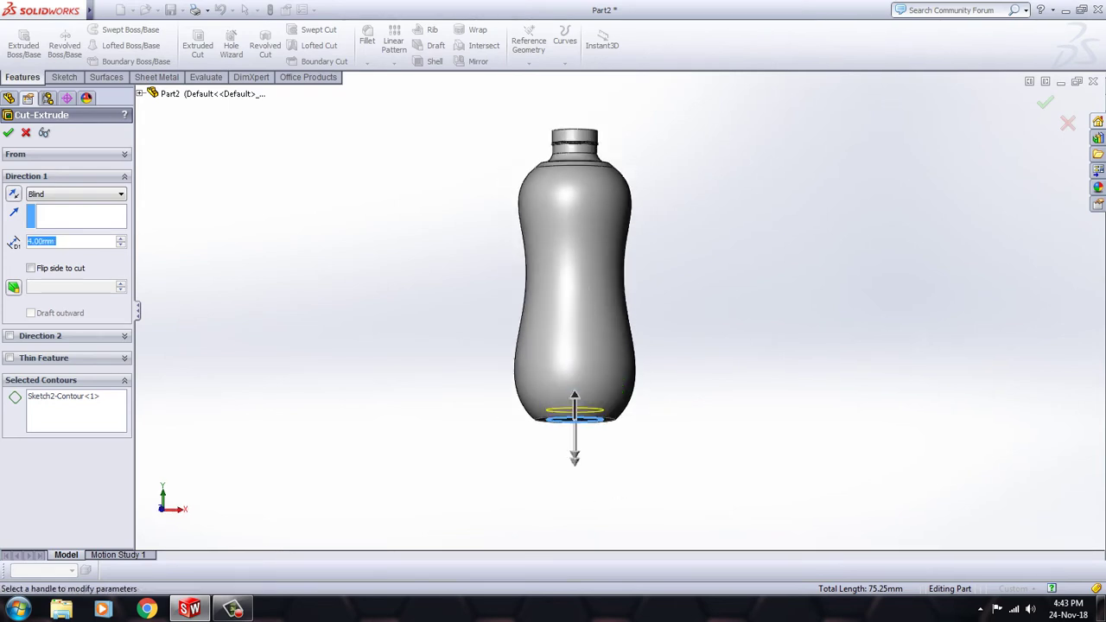
{"action": "scroll", "coordinate": [534, 448], "scroll_direction": "down", "scroll_amount": 3}
{"action": "scroll", "coordinate": [614, 401], "scroll_direction": "down", "scroll_amount": 2}
{"action": "scroll", "coordinate": [614, 401], "scroll_direction": "down", "scroll_amount": 2}
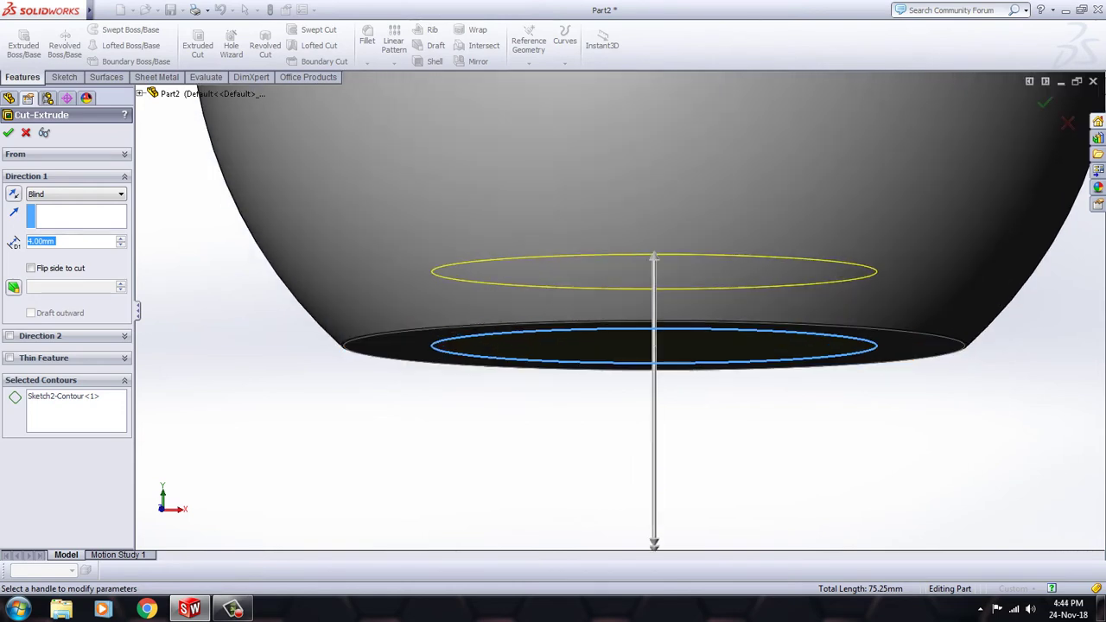
{"action": "left_click", "coordinate": [654, 268]}
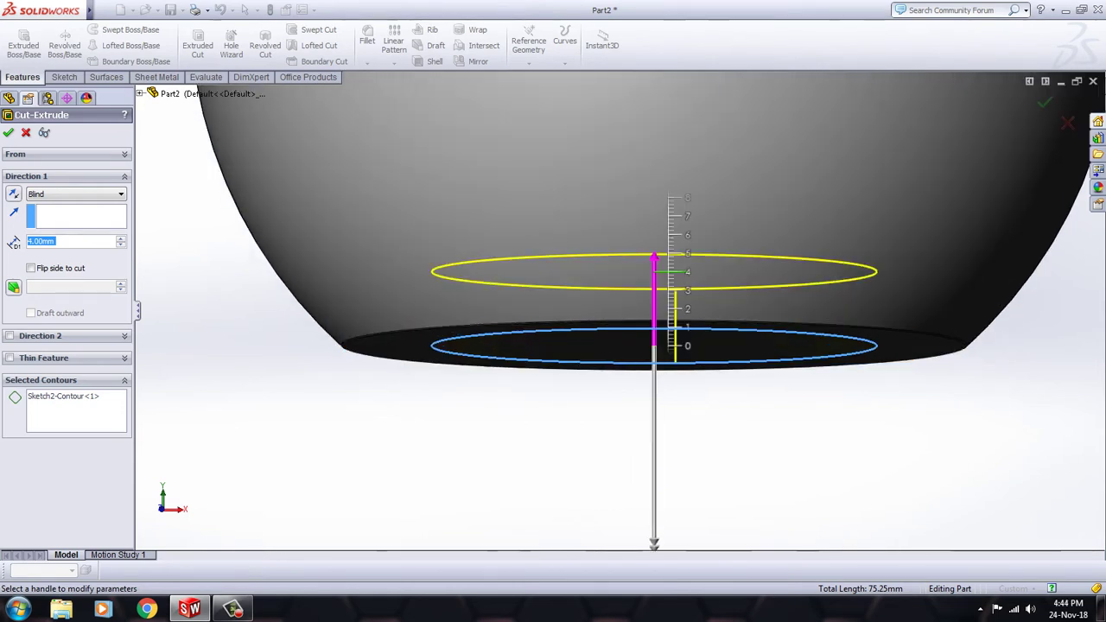
{"action": "mouse_move", "coordinate": [654, 259]}
{"action": "middle_mouse_down"}
{"action": "mouse_move", "coordinate": [257, 187]}
{"action": "mouse_move", "coordinate": [259, 155]}
{"action": "middle_mouse_up"}
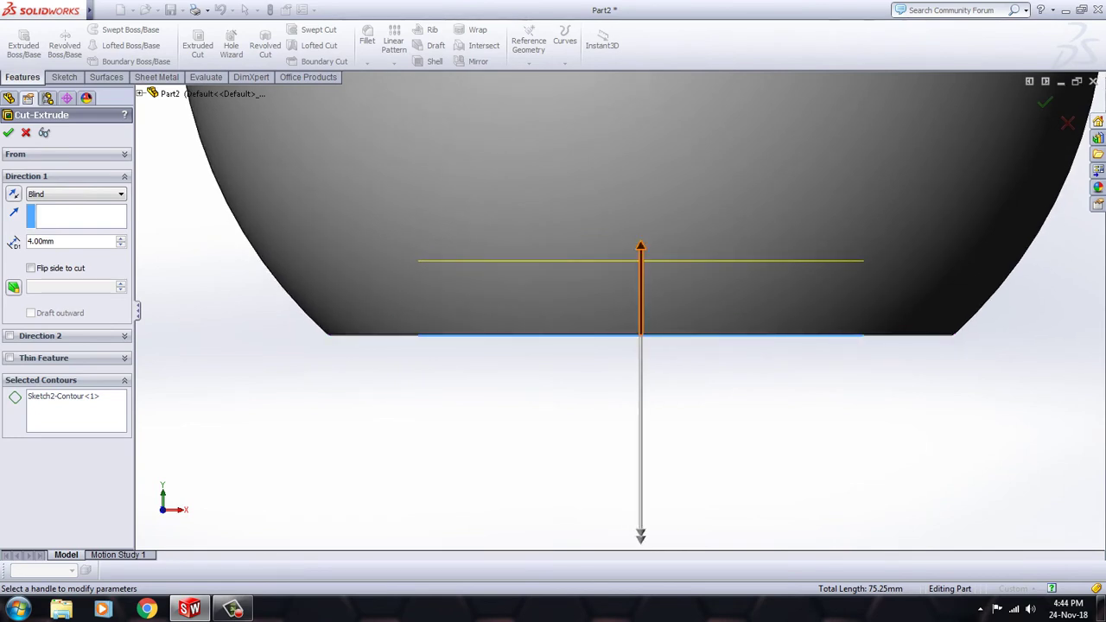
{"action": "left_click", "coordinate": [642, 285]}
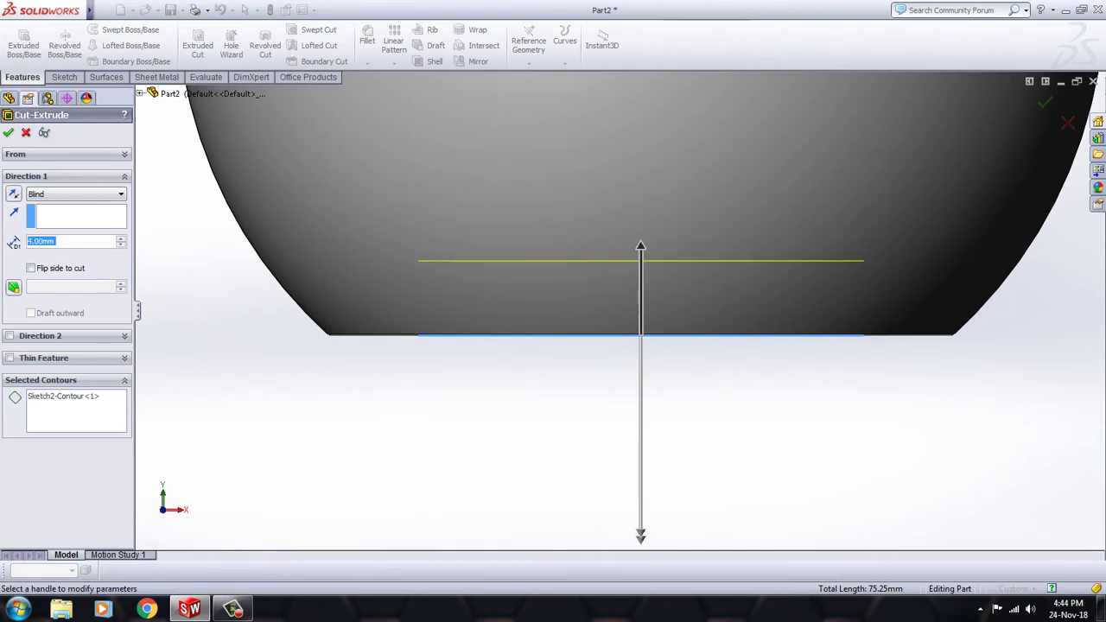
{"action": "left_click_drag", "start_coordinate": [640, 251], "coordinate": [640, 269]}
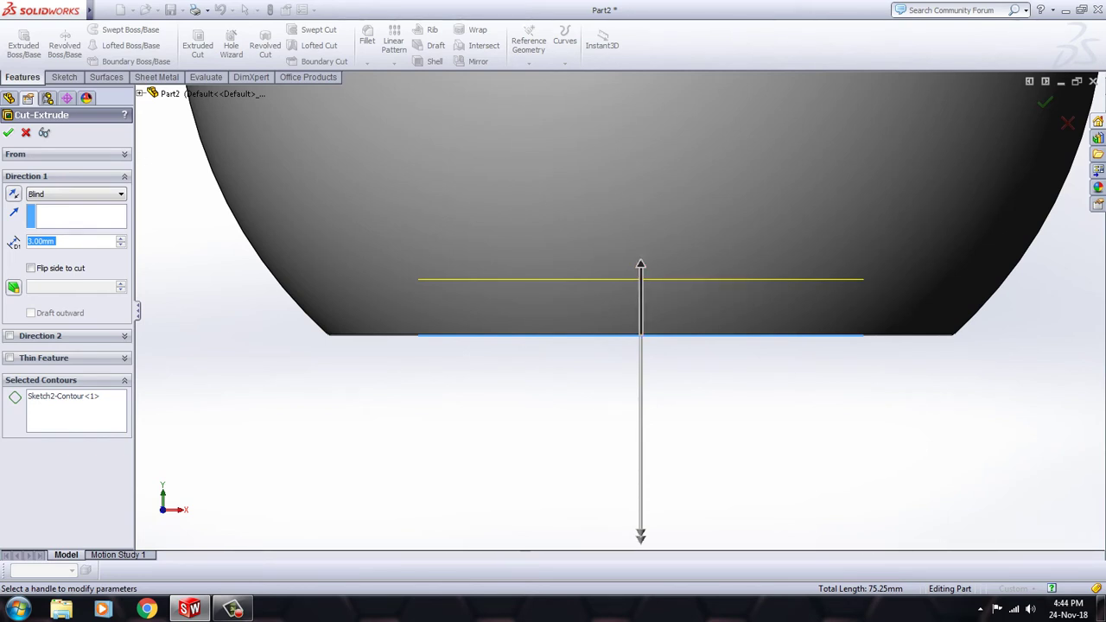
{"action": "key", "text": "Return"}
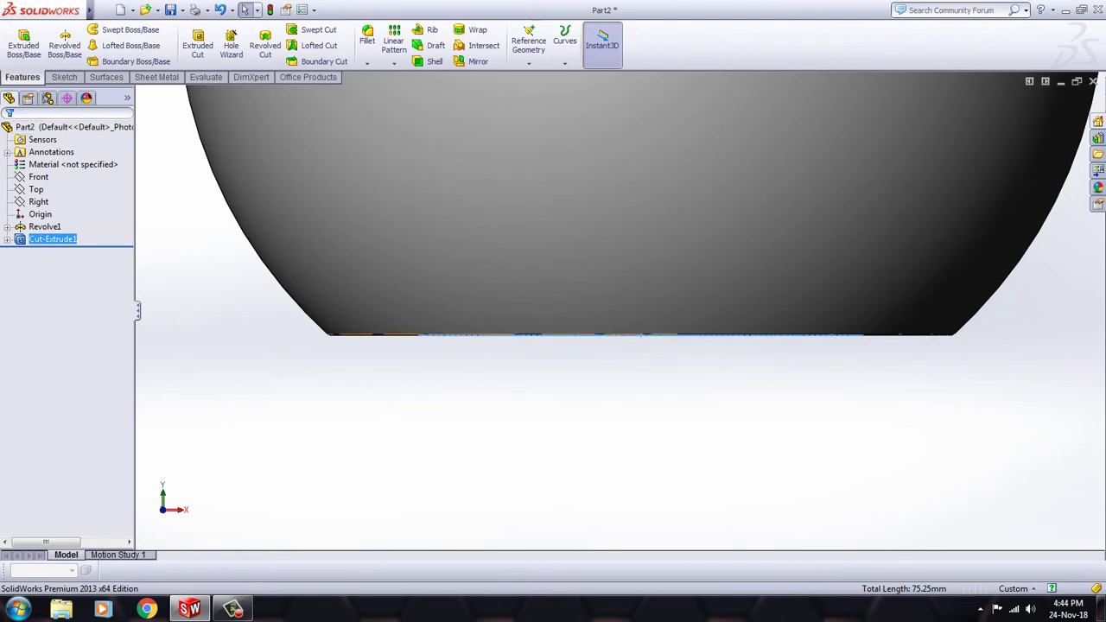
{"action": "key", "text": "Down"}
{"action": "key", "text": "Down"}
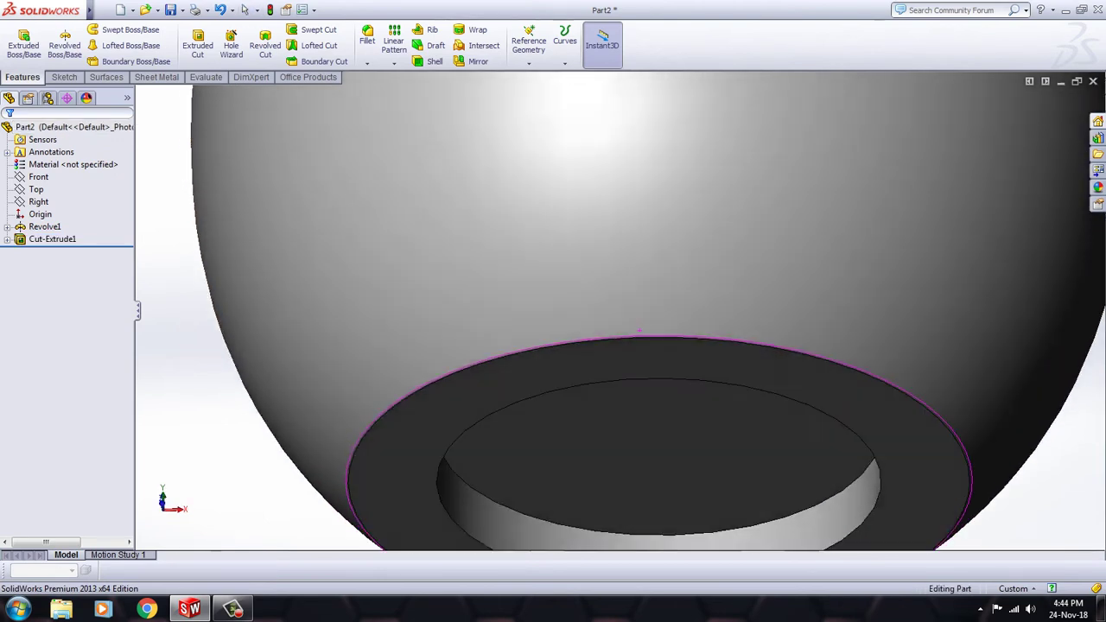
{"action": "key", "text": "z"}
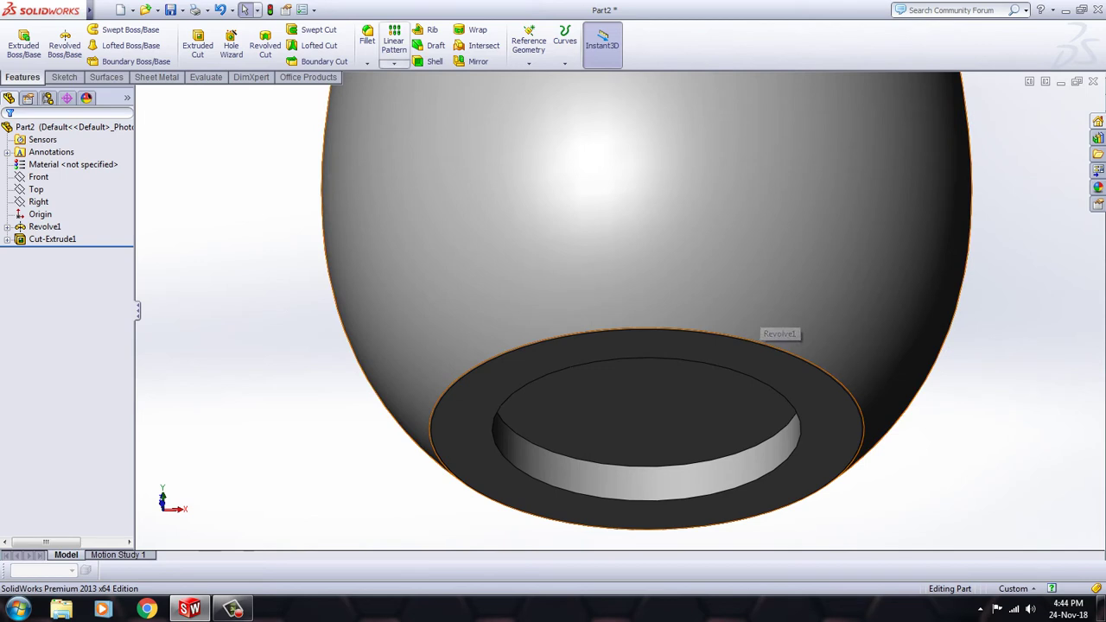
{"action": "left_click", "coordinate": [367, 39]}
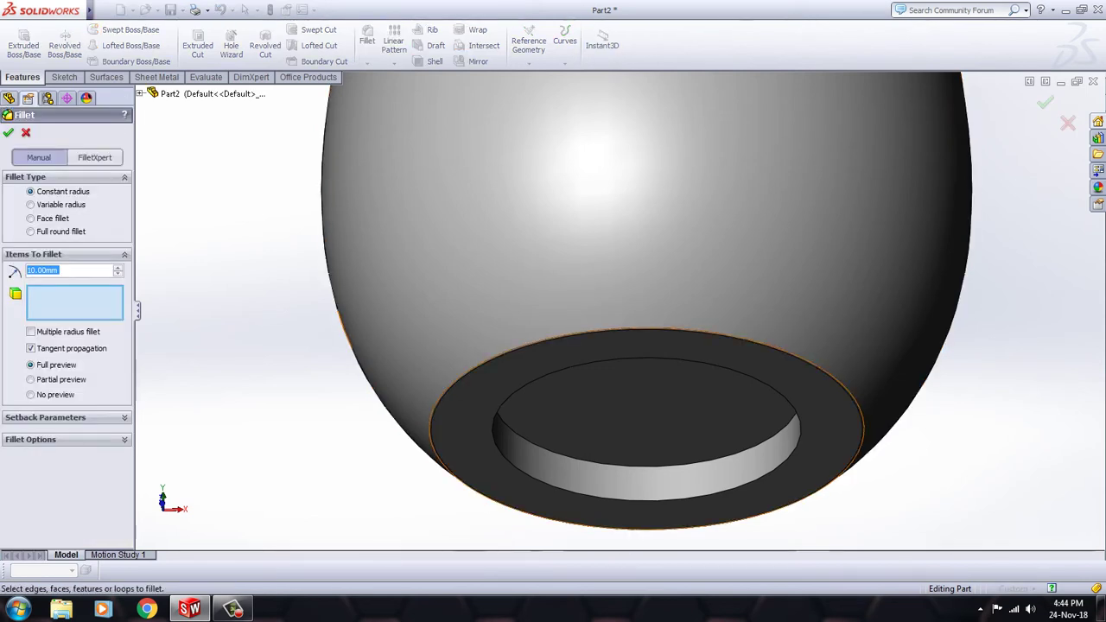
{"action": "left_click", "coordinate": [553, 485]}
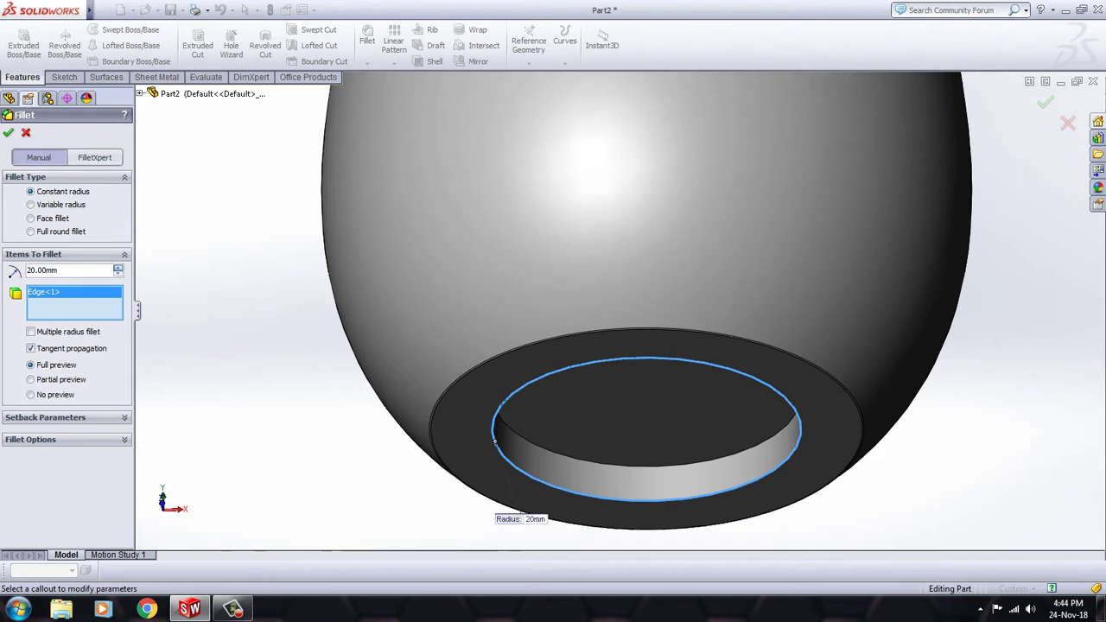
{"action": "type", "text": "80"}
{"action": "key", "text": "Return"}
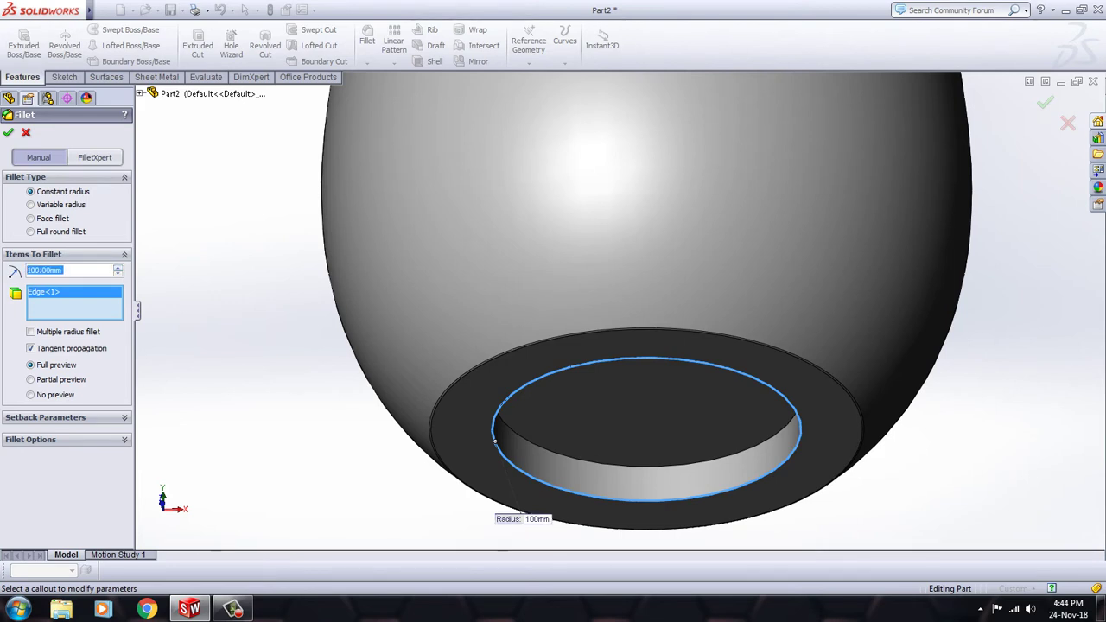
{"action": "left_click", "coordinate": [494, 440]}
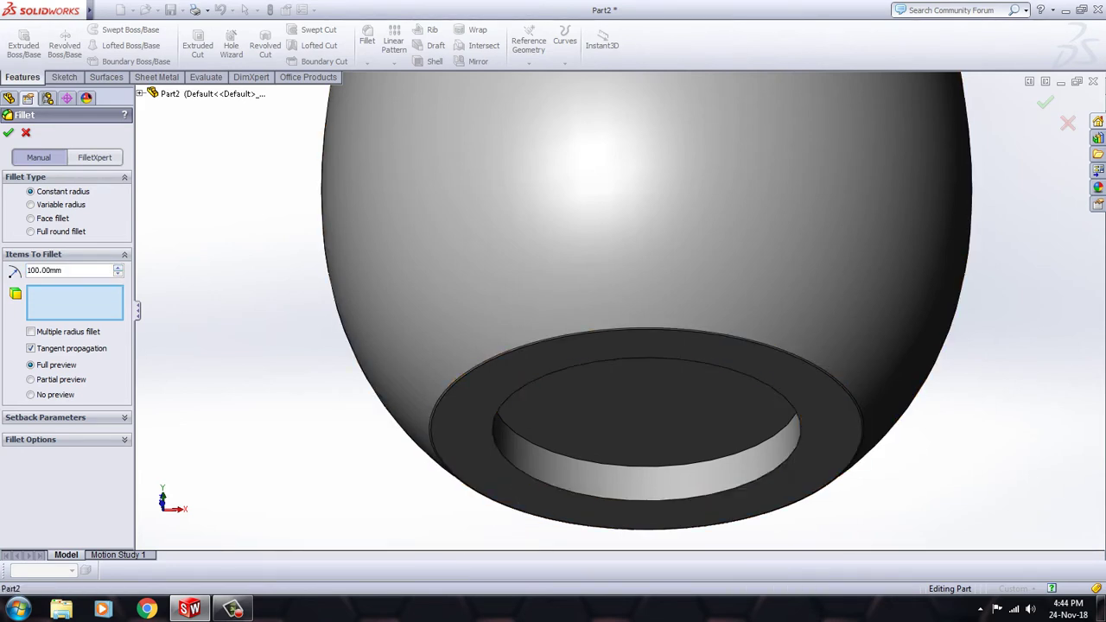
{"action": "left_click", "coordinate": [517, 467]}
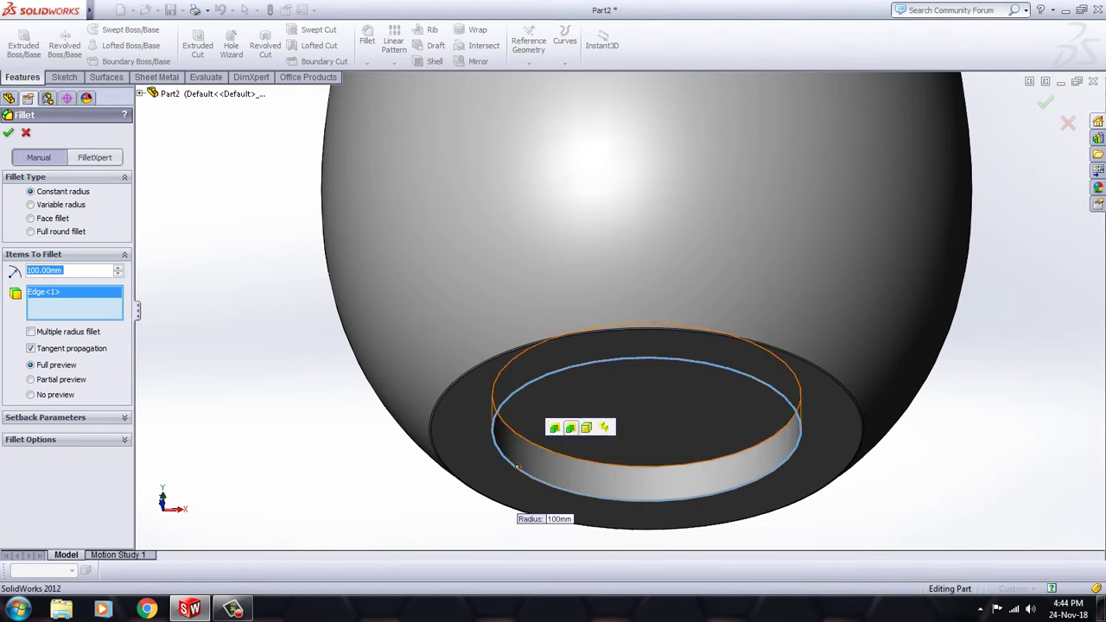
{"action": "left_click", "coordinate": [516, 467]}
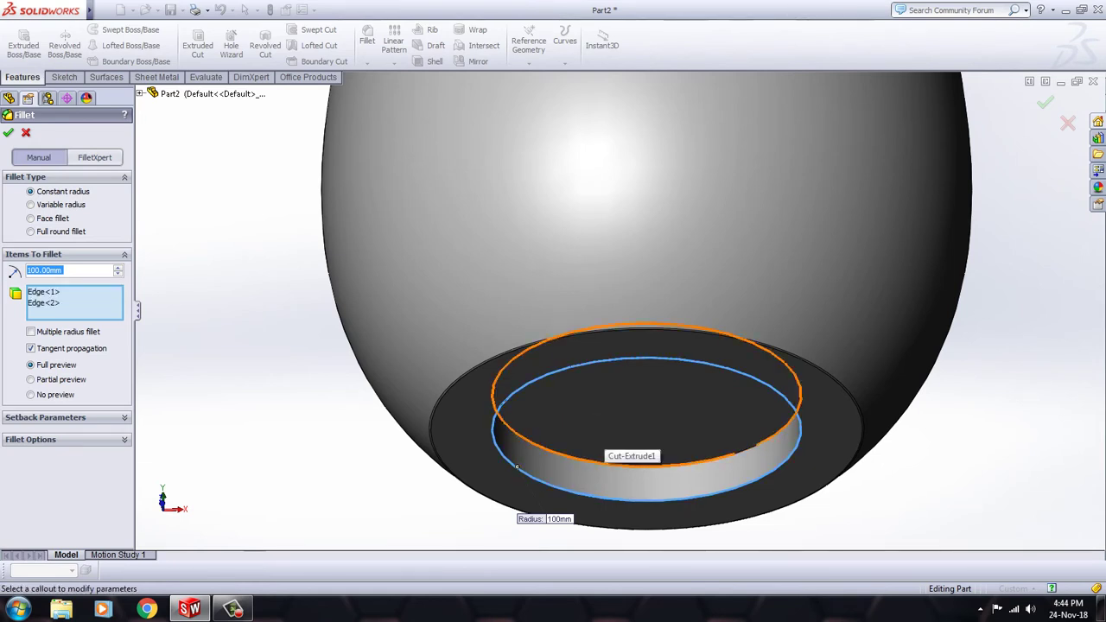
{"action": "left_click", "coordinate": [517, 466]}
{"action": "right_click", "coordinate": [527, 320]}
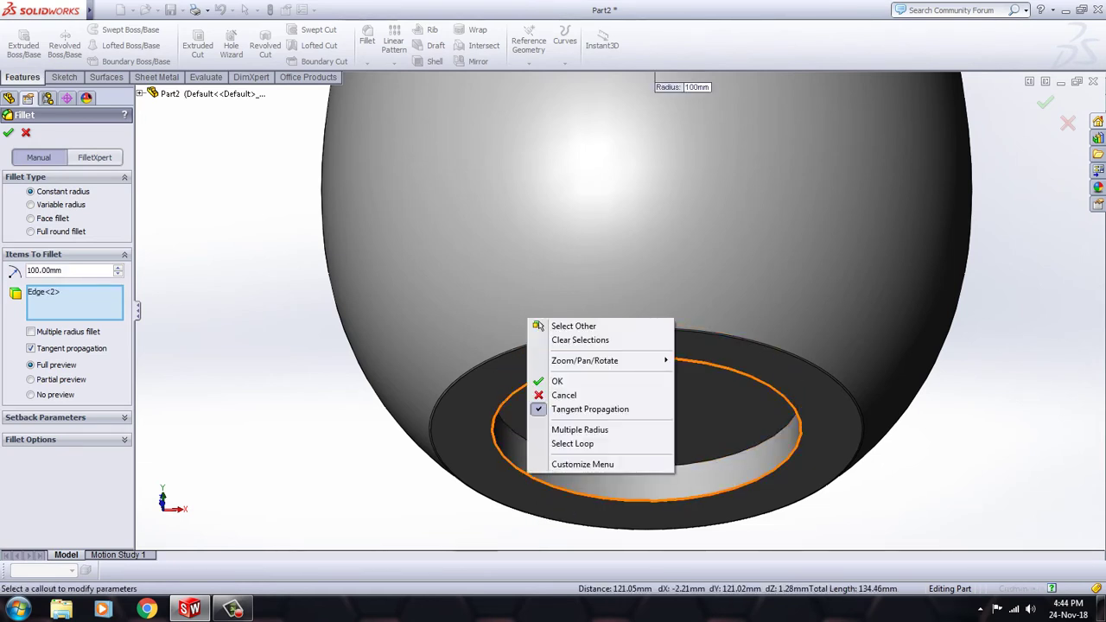
{"action": "left_click", "coordinate": [554, 395]}
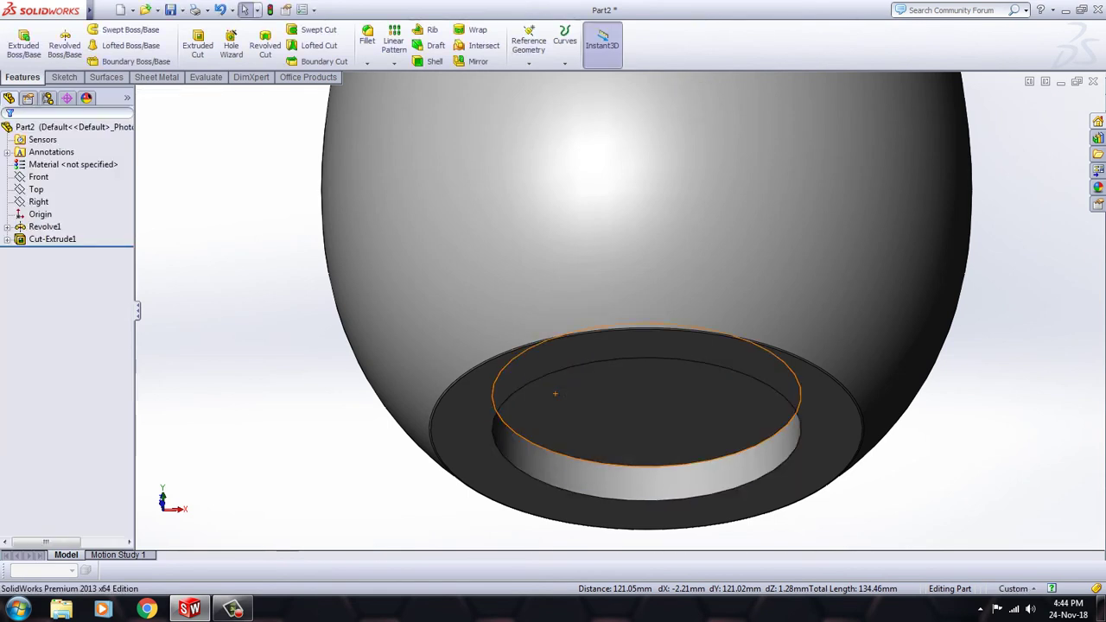
- Fillet the recess's inner circular edge, trying 0.5, 1 and 2 mm before settling on 3 mm
{"action": "key", "text": "Return"}
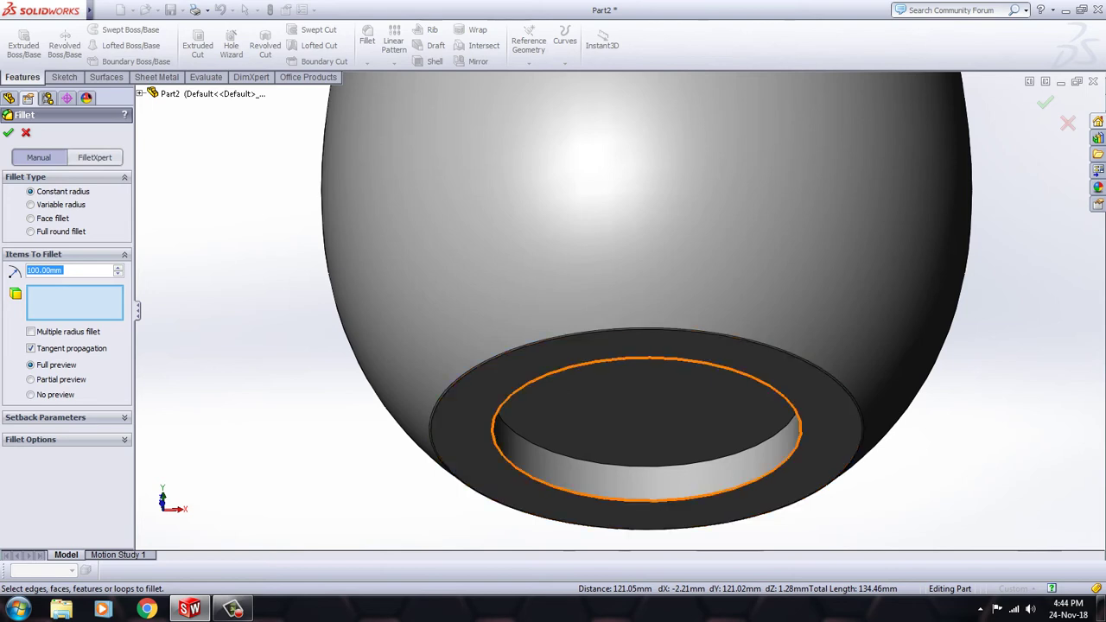
{"action": "left_click", "coordinate": [521, 471]}
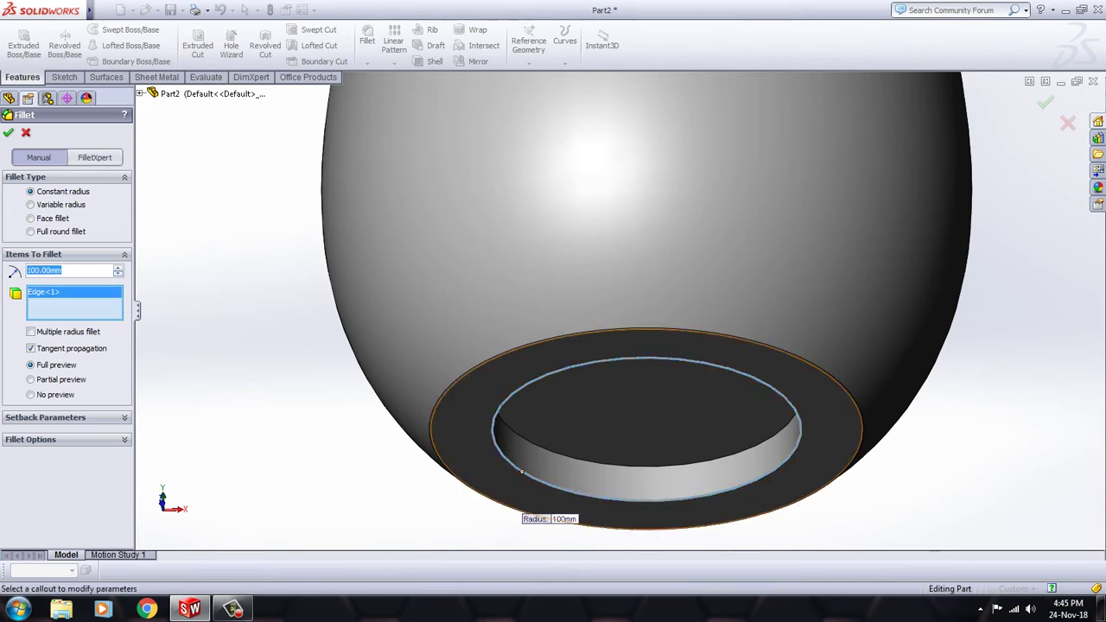
{"action": "key", "text": "BackSpace"}
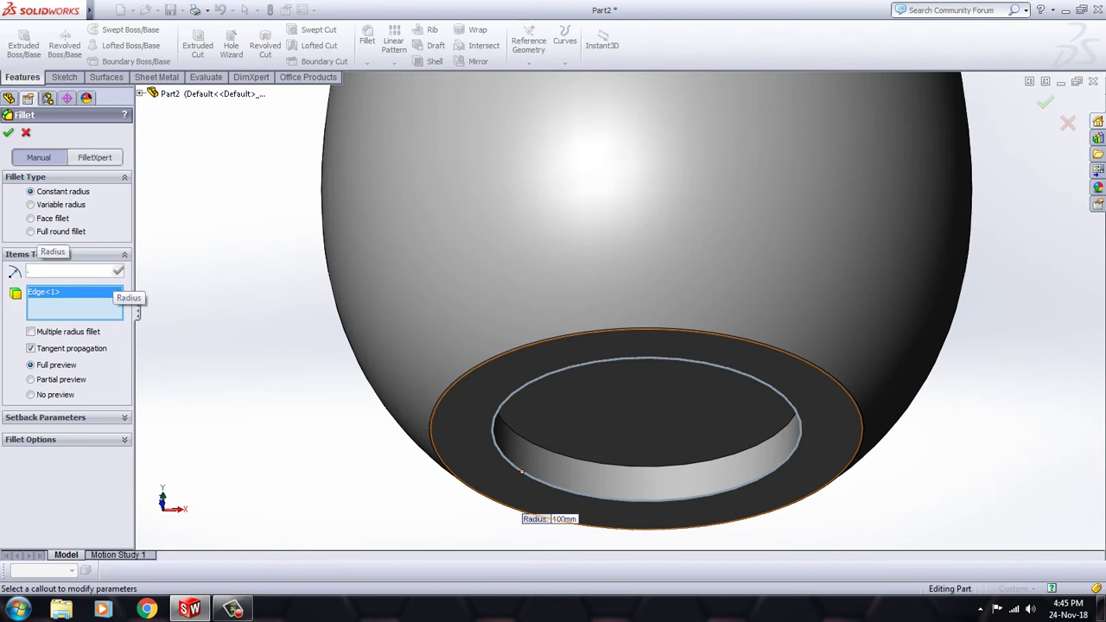
{"action": "type", "text": "5"}
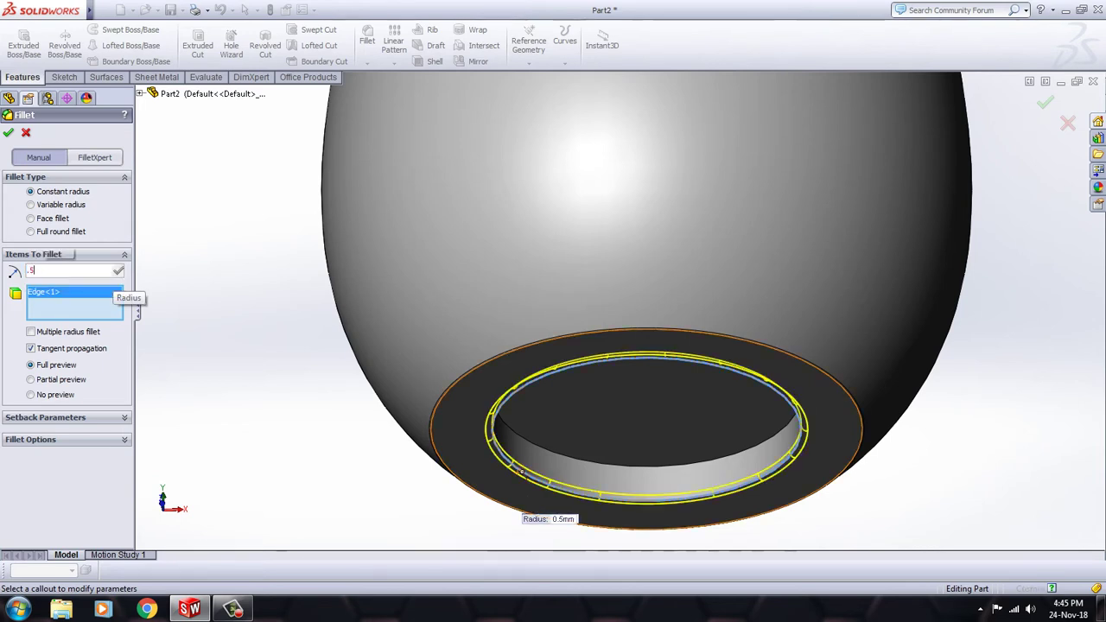
{"action": "key", "text": "Return"}
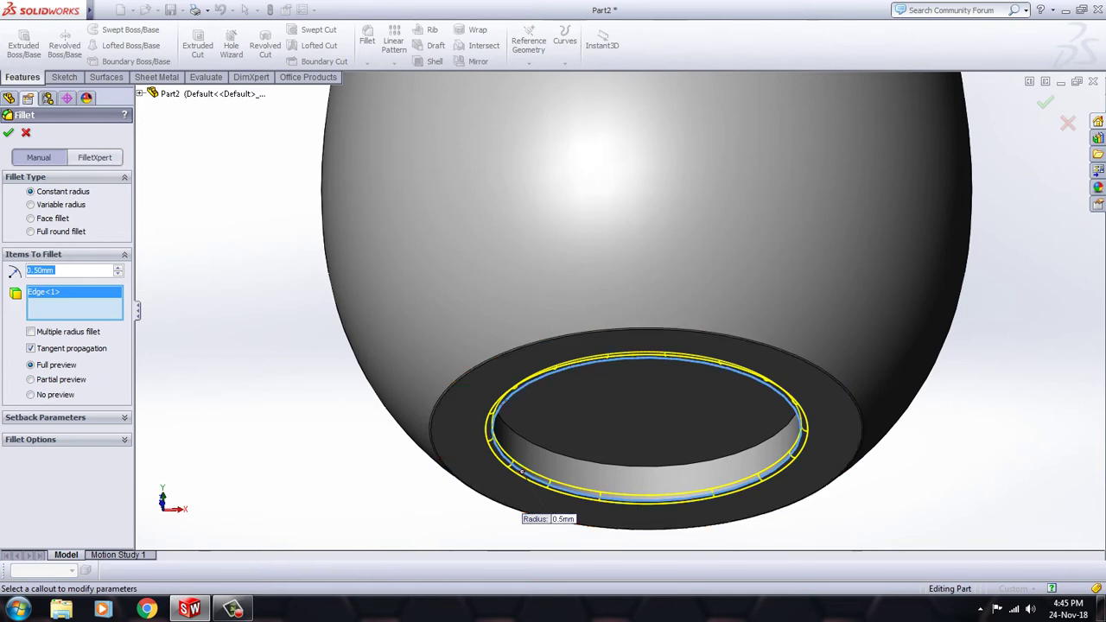
{"action": "key", "text": "Return"}
{"action": "type", "text": "1"}
{"action": "key", "text": "Return"}
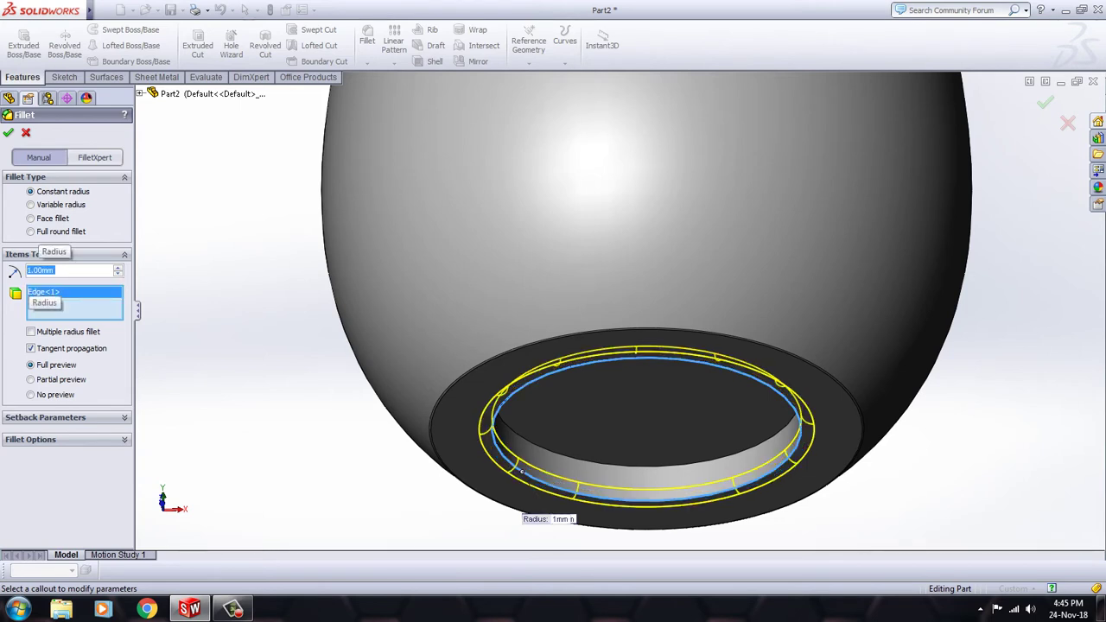
{"action": "type", "text": "2"}
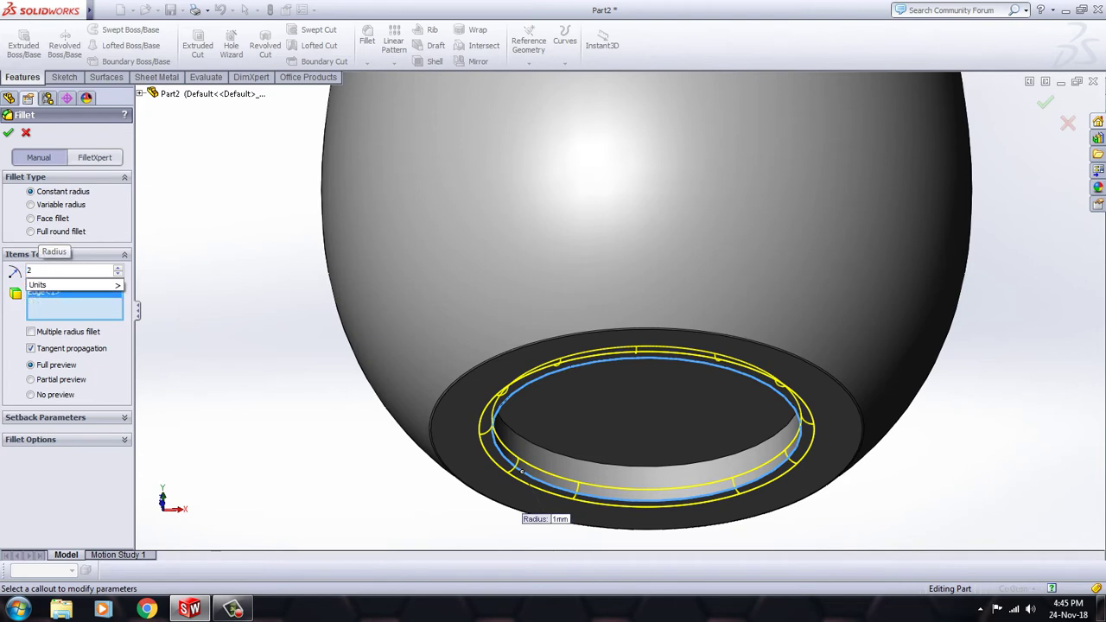
{"action": "key", "text": "Return"}
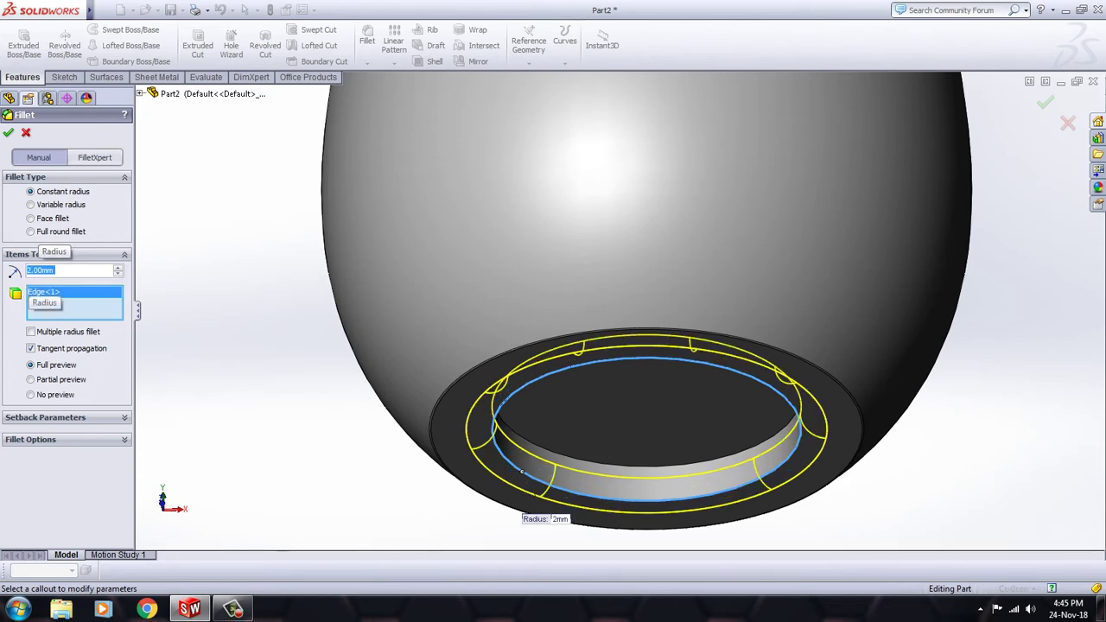
{"action": "type", "text": "3"}
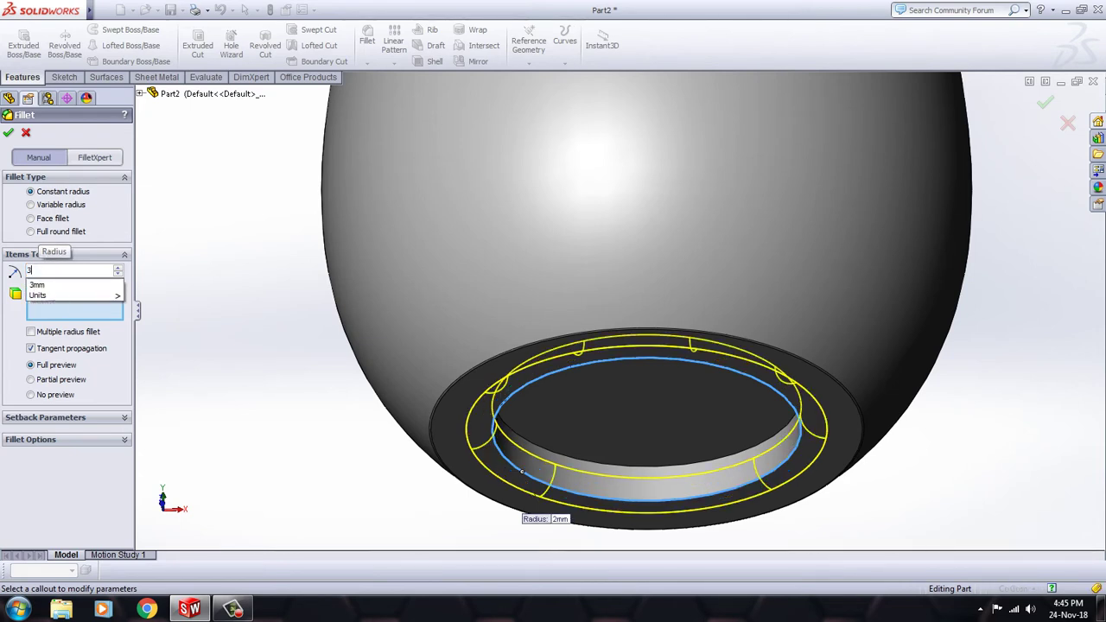
{"action": "key", "text": "Return"}
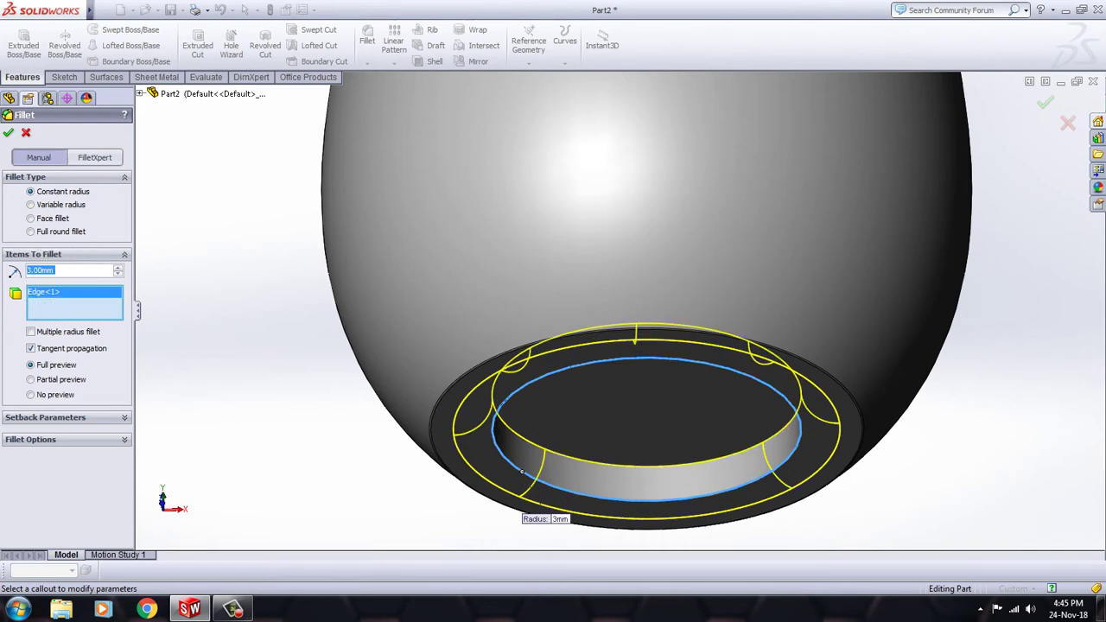
{"action": "key", "text": "Return"}
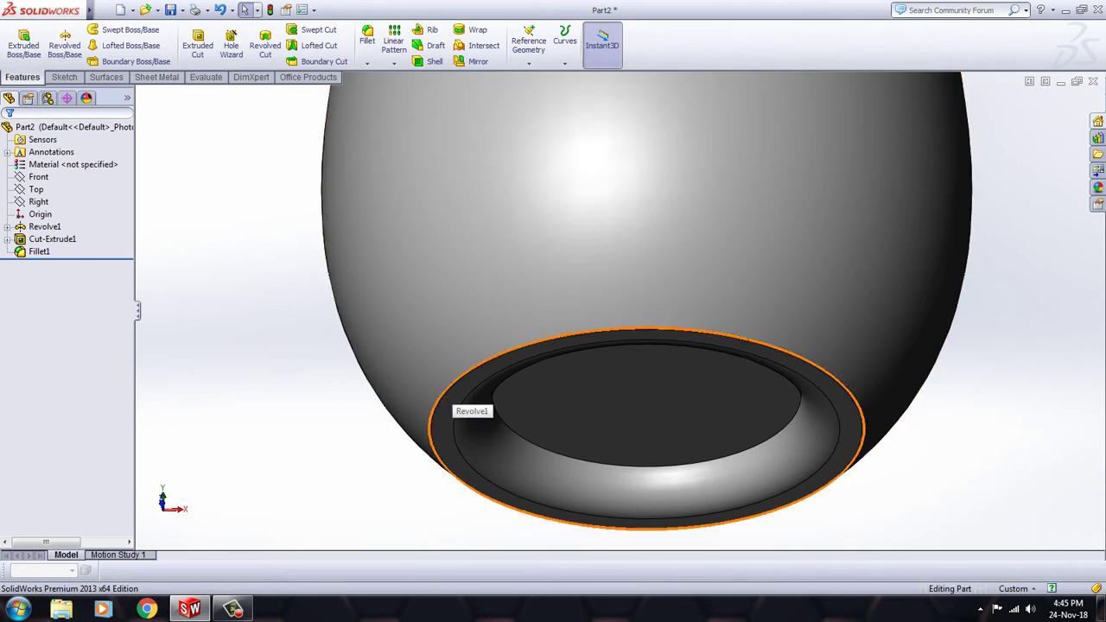
{"action": "left_click", "coordinate": [448, 389]}
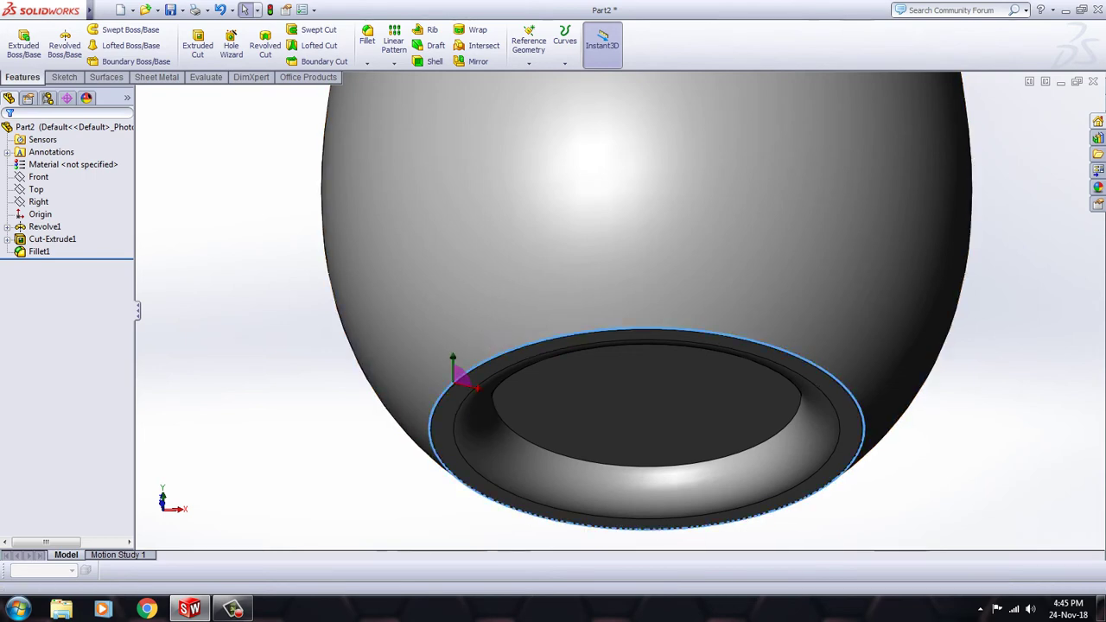
{"action": "key", "text": "Escape"}
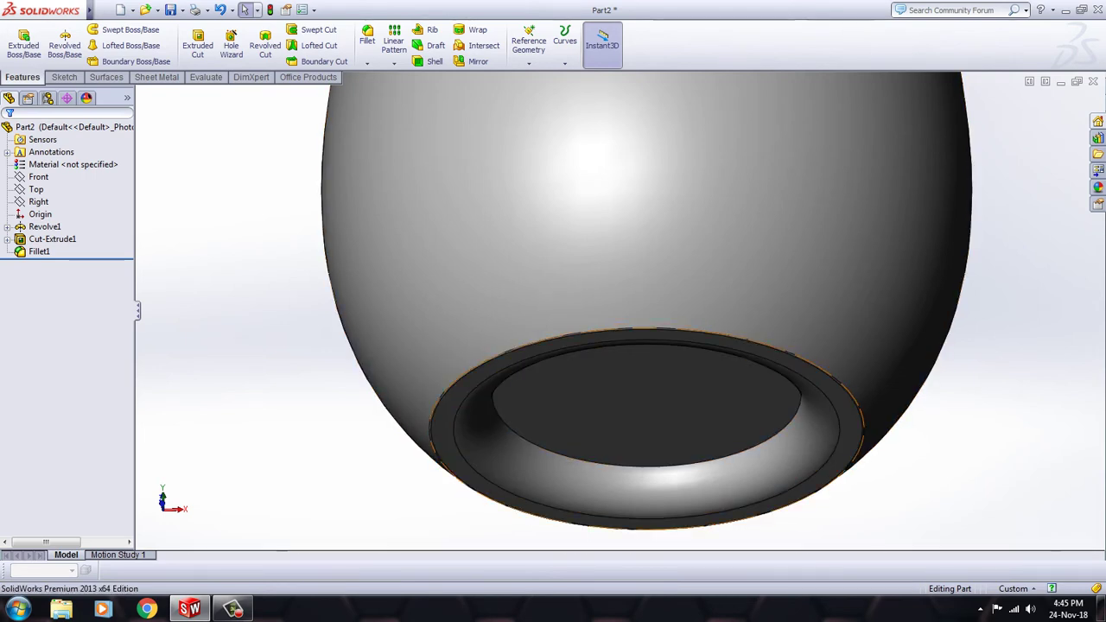
{"action": "key", "text": "Return"}
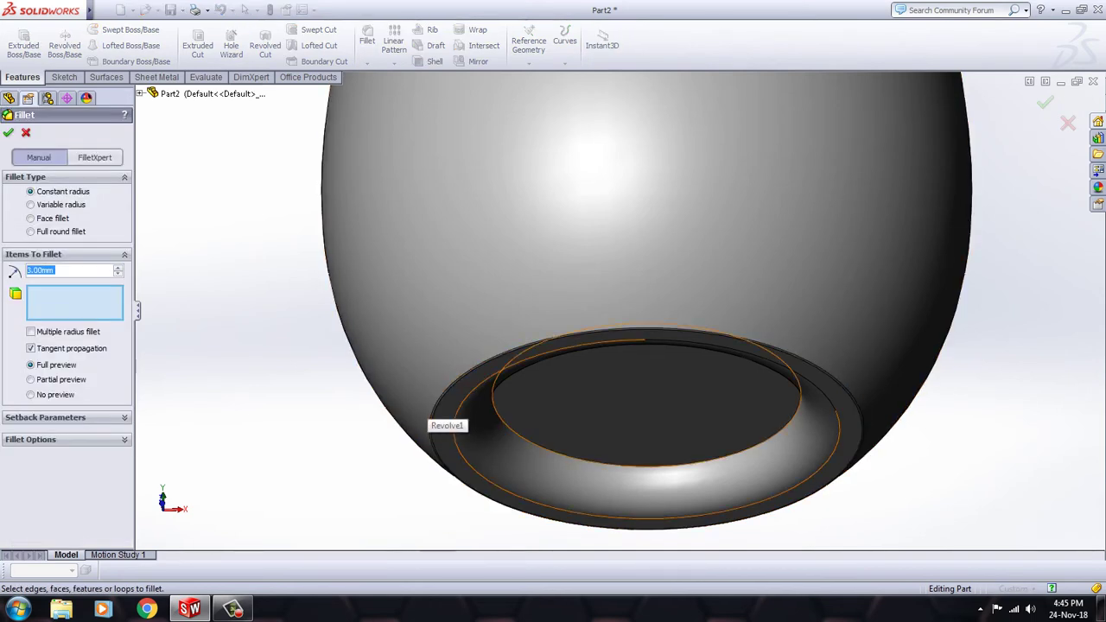
{"action": "left_click", "coordinate": [450, 381]}
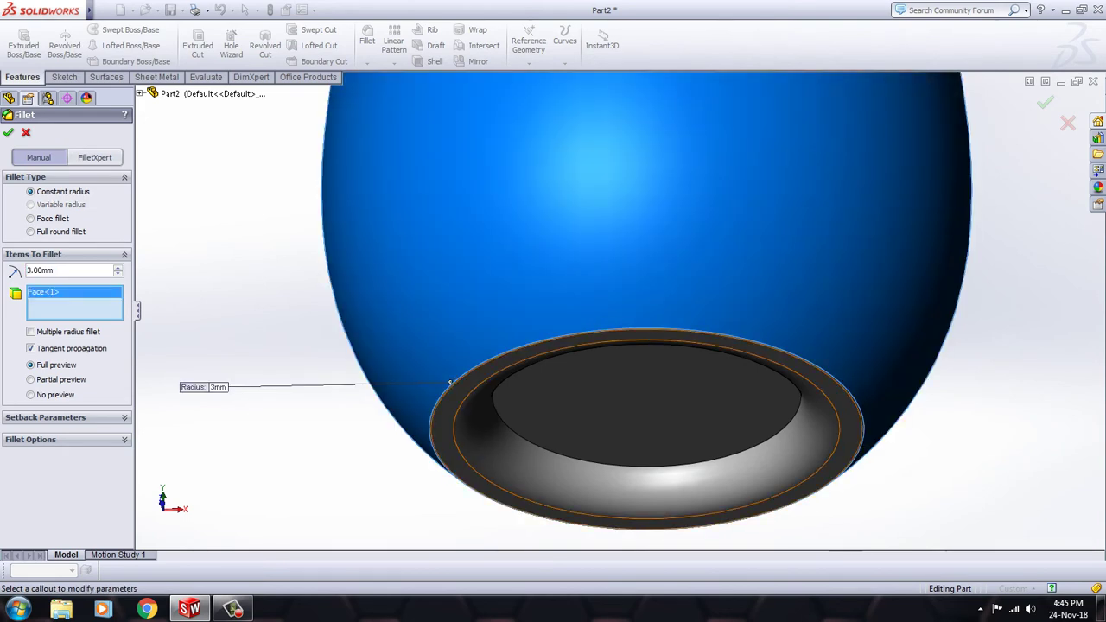
{"action": "key", "text": "Return"}
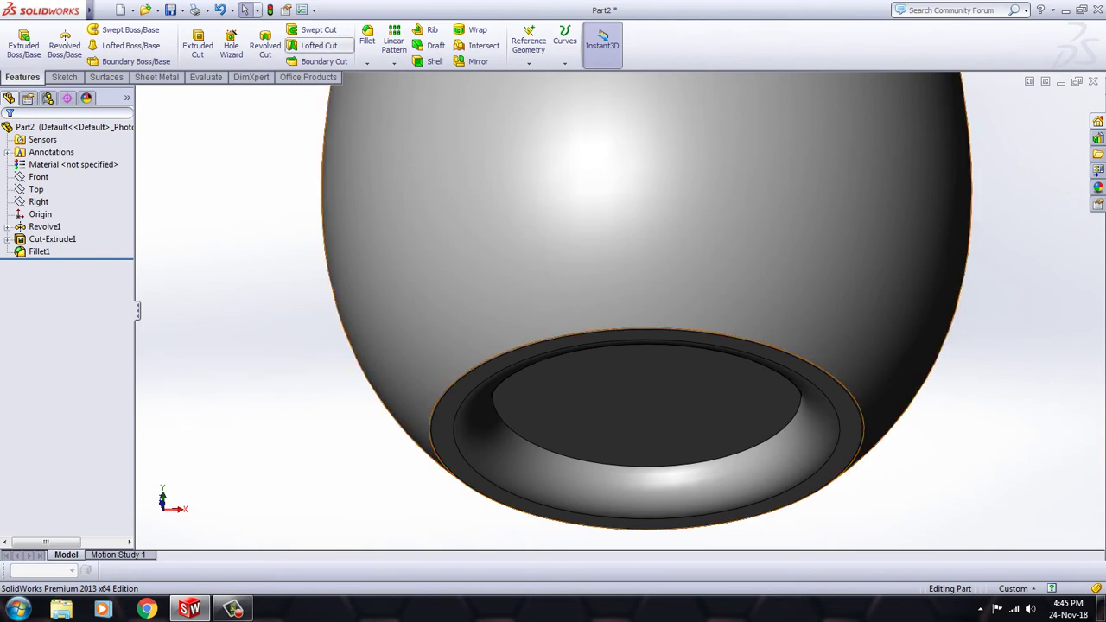
{"action": "left_click", "coordinate": [367, 41]}
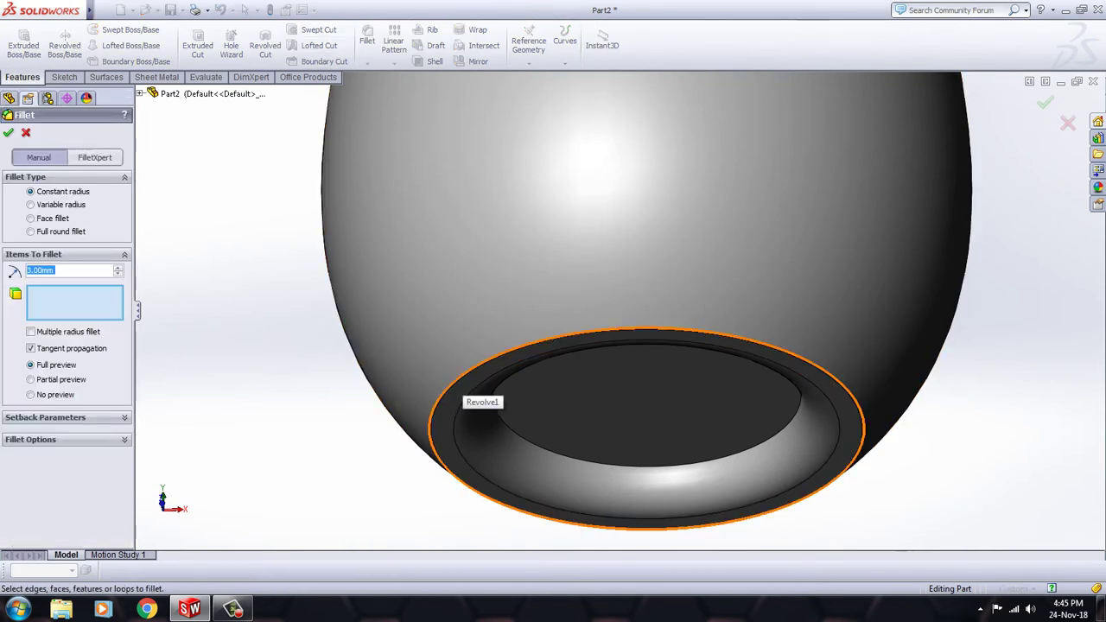
{"action": "left_click", "coordinate": [458, 389]}
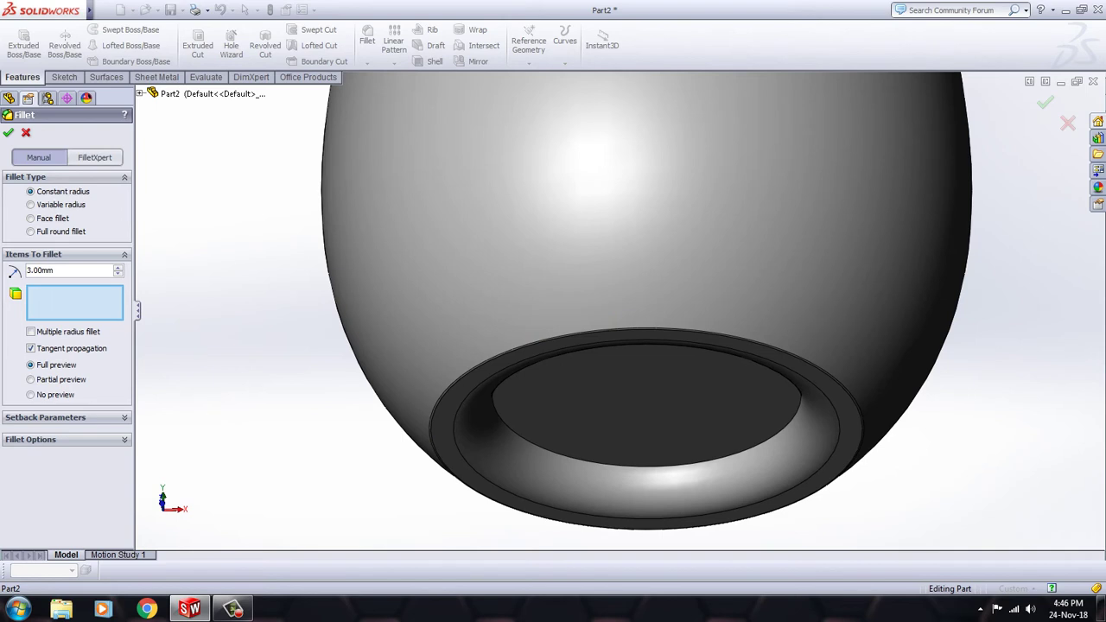
{"action": "mouse_move", "coordinate": [369, 363]}
{"action": "middle_mouse_down"}
{"action": "mouse_move", "coordinate": [369, 287]}
{"action": "mouse_move", "coordinate": [369, 363]}
{"action": "middle_mouse_up"}
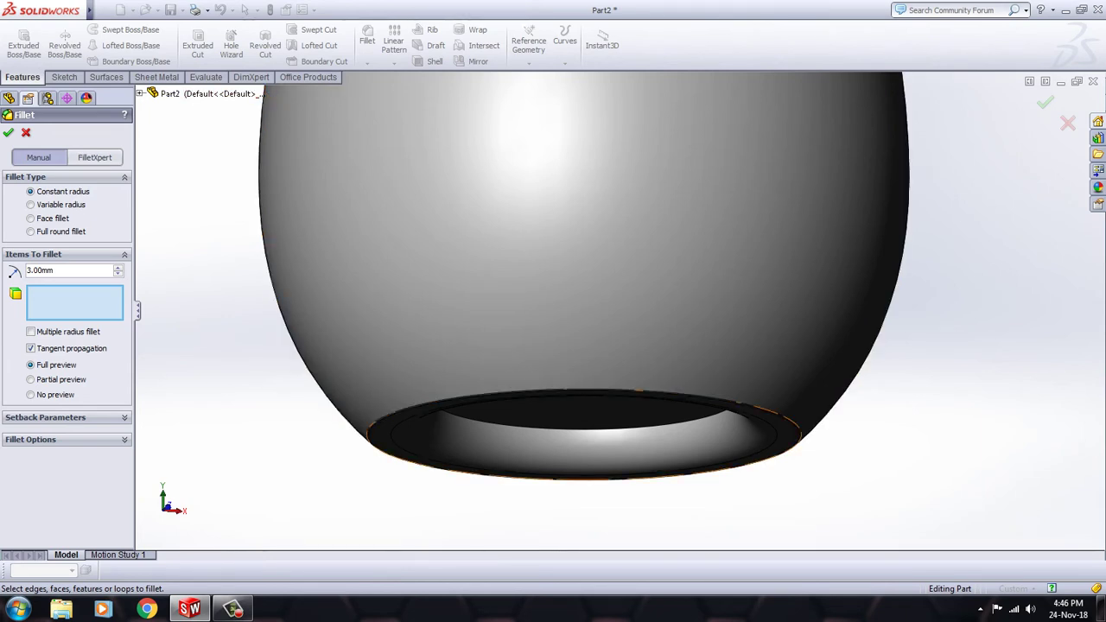
{"action": "scroll", "coordinate": [618, 311], "scroll_direction": "up", "scroll_amount": 2}
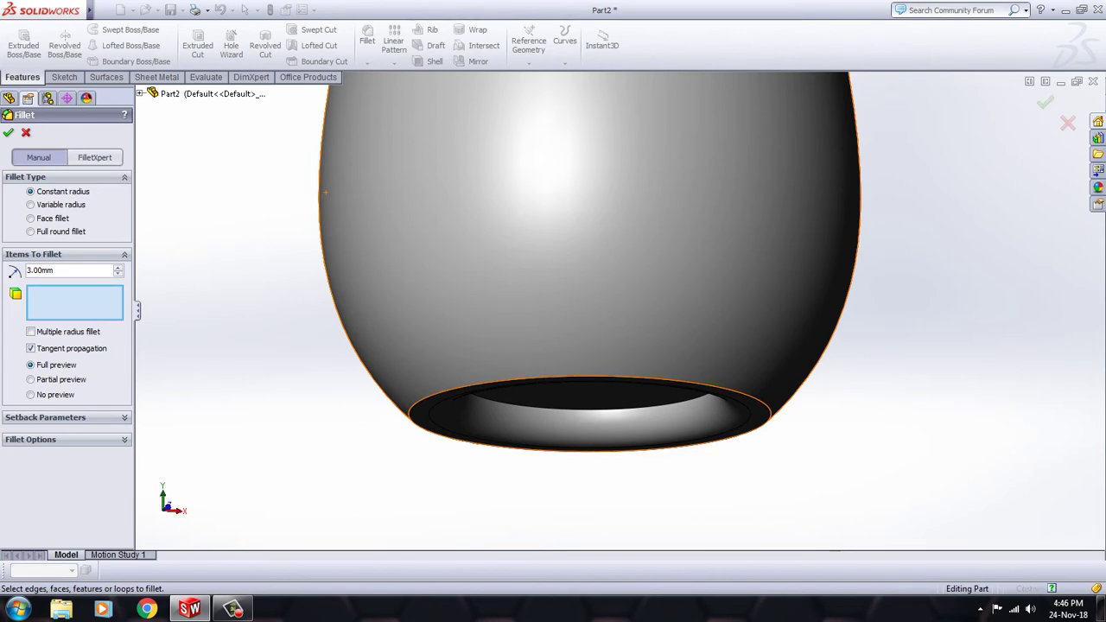
{"action": "key", "text": "Escape"}
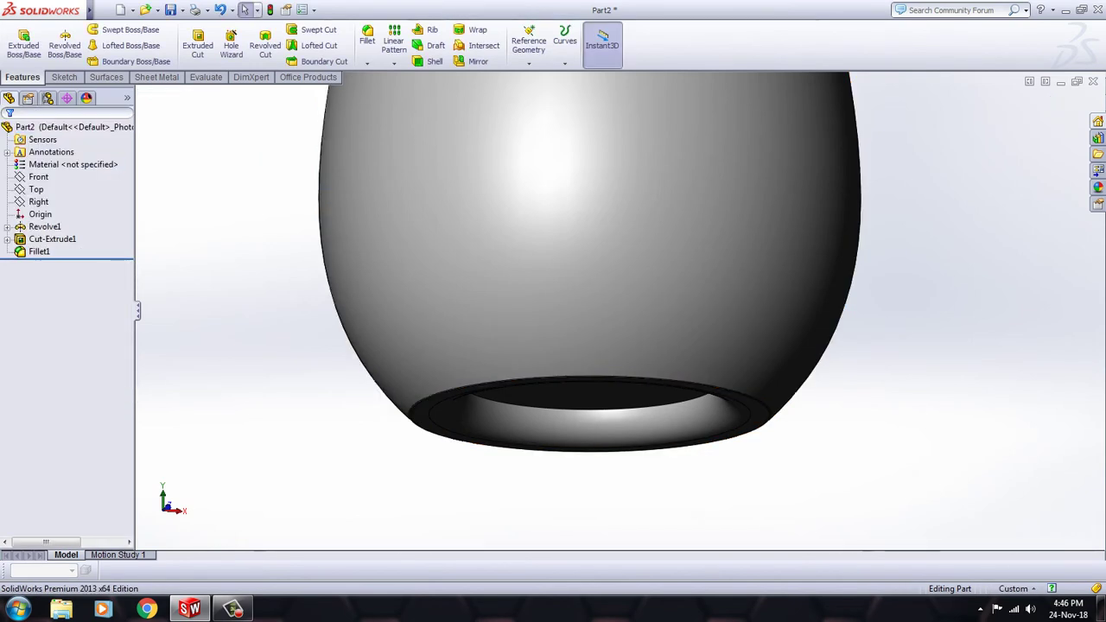
- Inspect the bottle's base, then look straight down onto the Top plane
{"action": "scroll", "coordinate": [694, 238], "scroll_direction": "up", "scroll_amount": 3}
{"action": "scroll", "coordinate": [695, 238], "scroll_direction": "up", "scroll_amount": 3}
{"action": "middle_click_drag", "start_coordinate": [694, 239], "coordinate": [695, 239]}
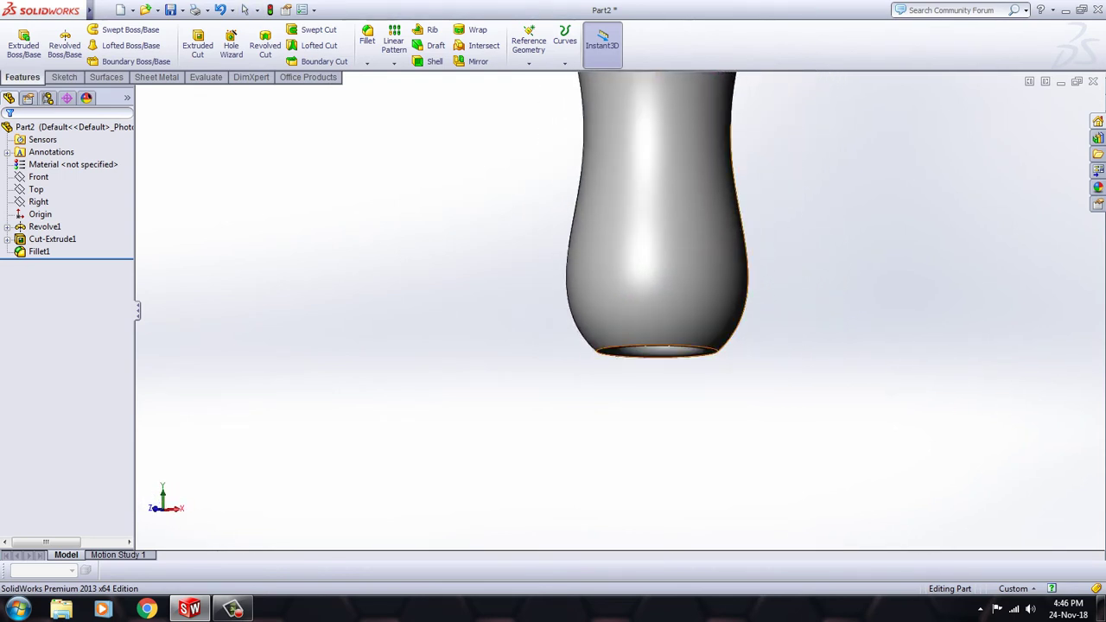
{"action": "scroll", "coordinate": [682, 240], "scroll_direction": "up", "scroll_amount": 3}
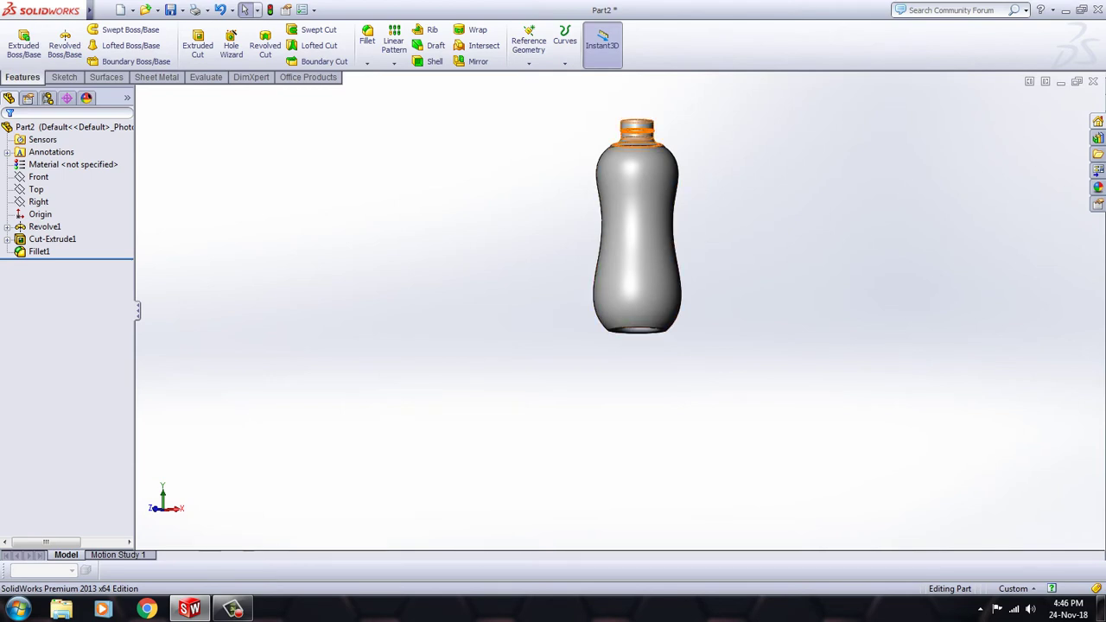
{"action": "left_click", "coordinate": [38, 177]}
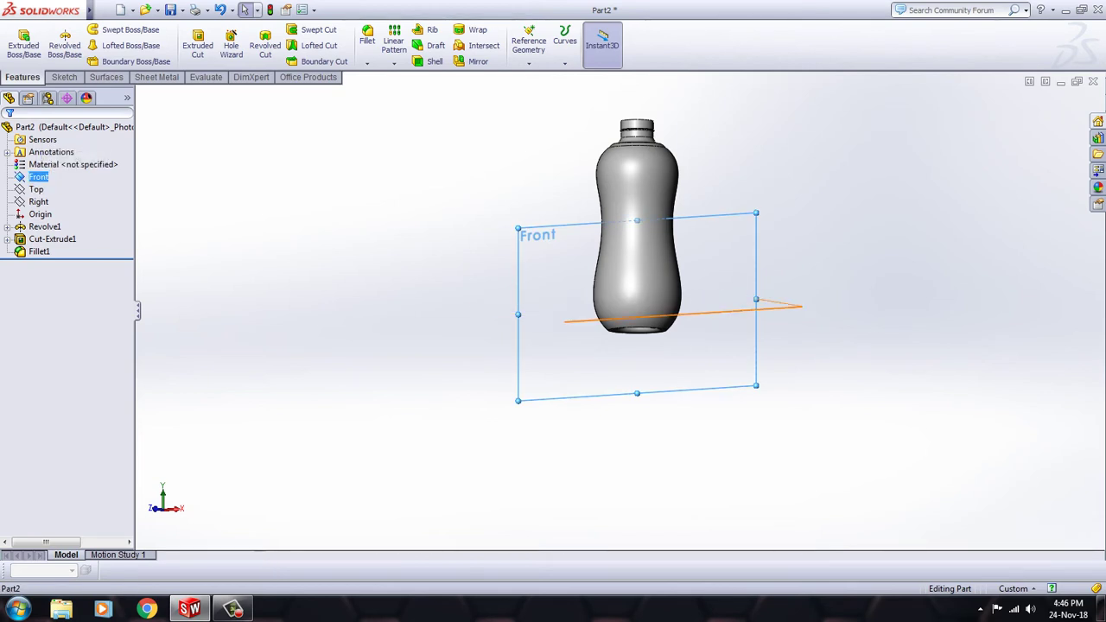
{"action": "left_click", "coordinate": [37, 189]}
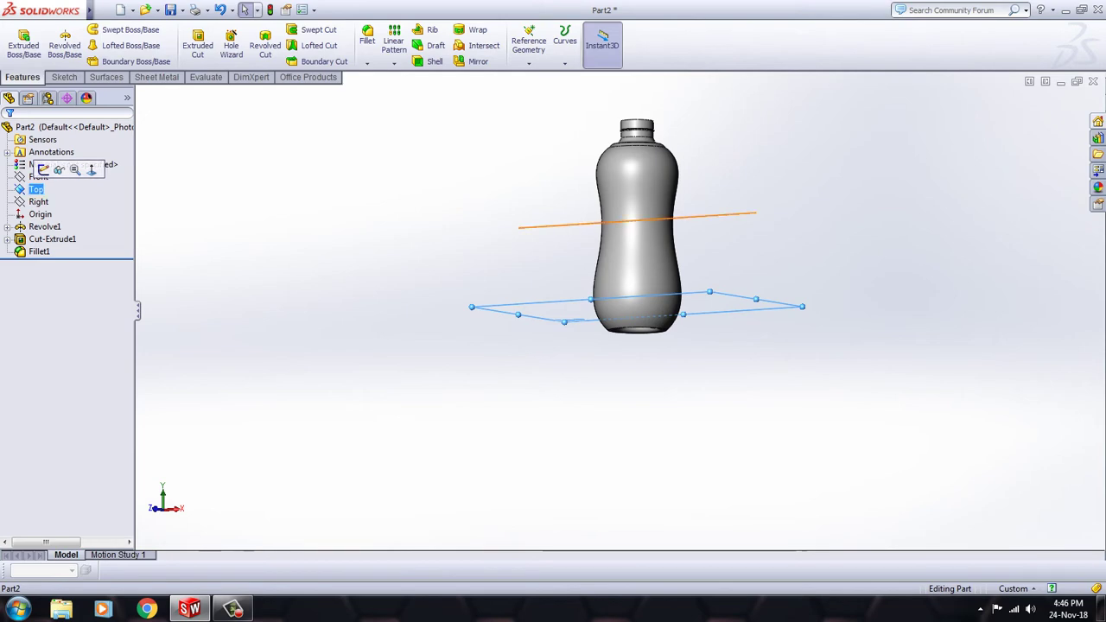
{"action": "left_click", "coordinate": [91, 170]}
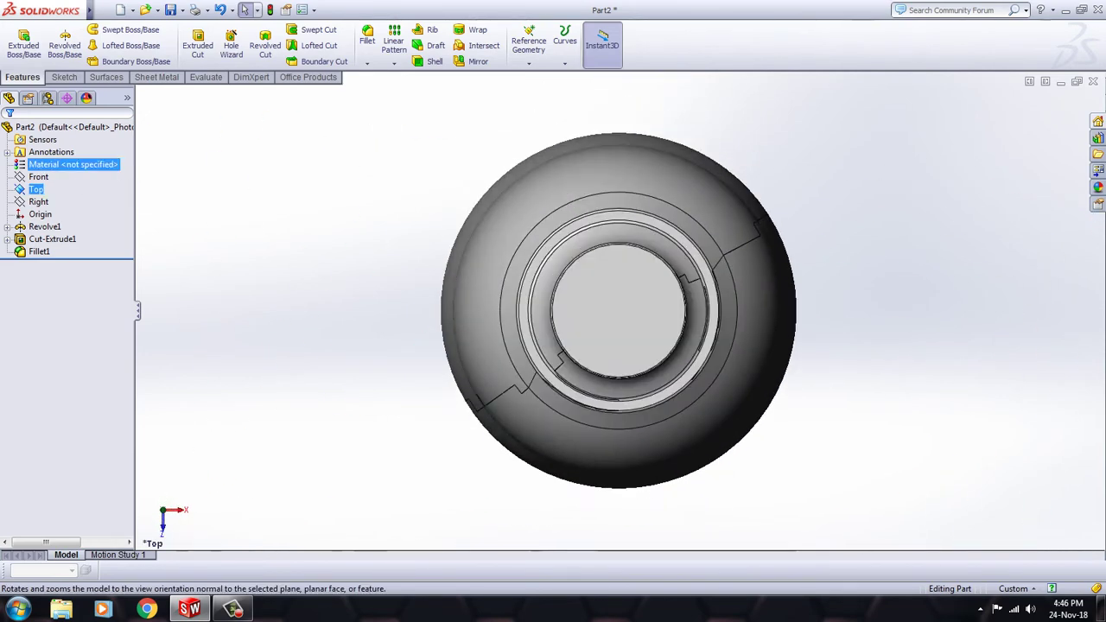
- Orbit around the whole bottle, then return to a straight-down Top view
{"action": "key", "text": "Down"}
{"action": "key", "text": "Down"}
{"action": "key", "text": "Down"}
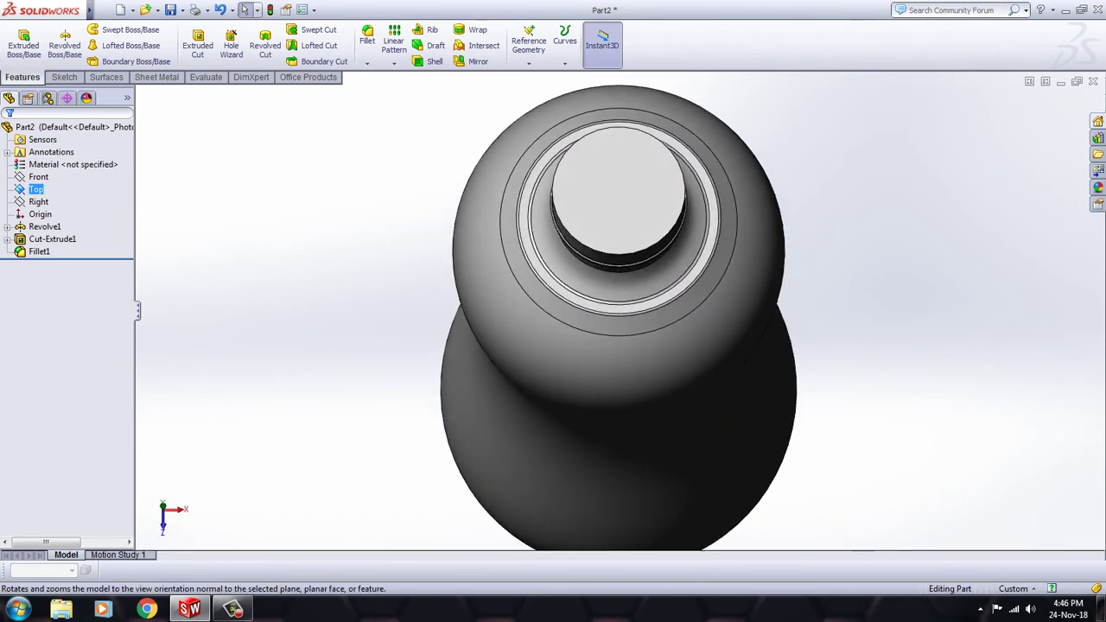
{"action": "key", "text": "z"}
{"action": "key", "text": "z"}
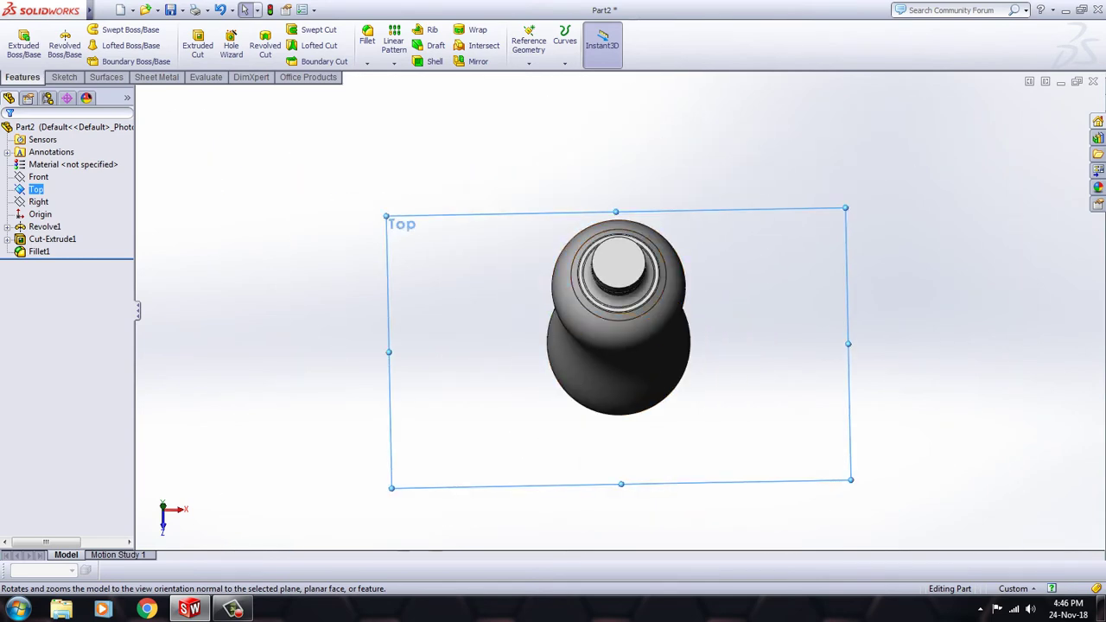
{"action": "key", "text": "Up"}
{"action": "key", "text": "alt+Left"}
{"action": "key", "text": "Down"}
{"action": "key", "text": "Down"}
{"action": "key", "text": "Down"}
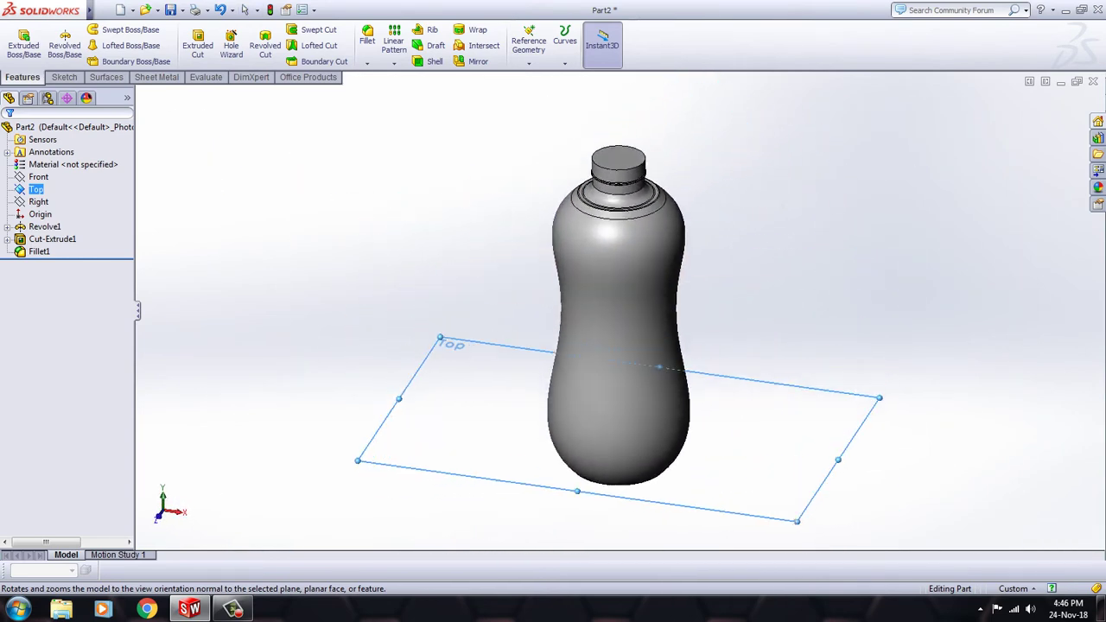
{"action": "key", "text": "Up"}
{"action": "key", "text": "Left"}
{"action": "key", "text": "Left"}
{"action": "key", "text": "Left"}
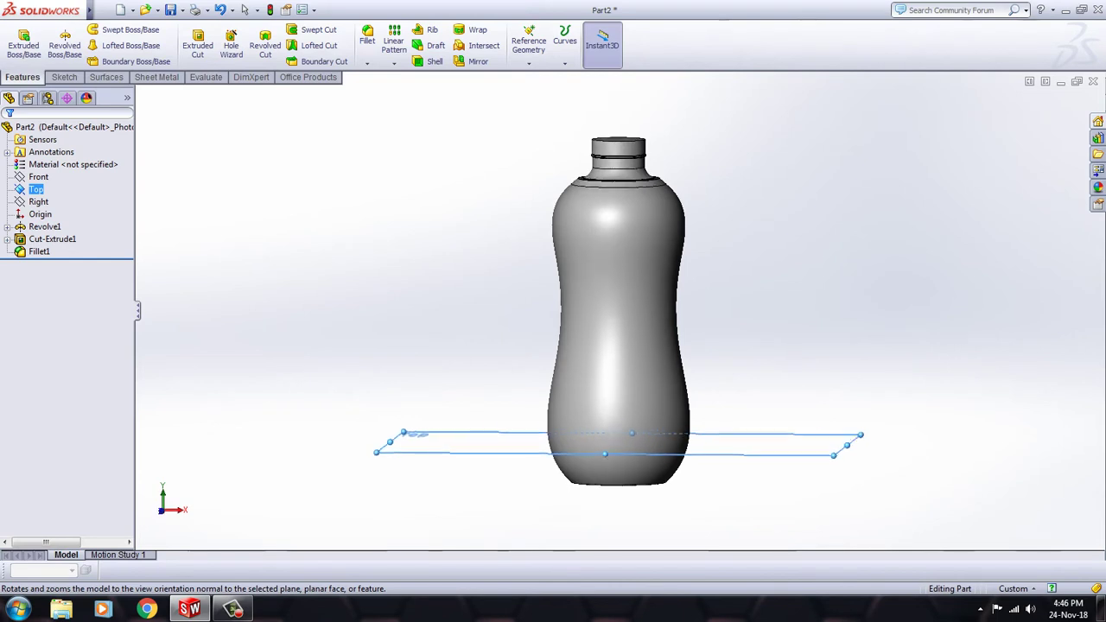
{"action": "key", "text": "Left"}
{"action": "key", "text": "Left"}
{"action": "key", "text": "Left"}
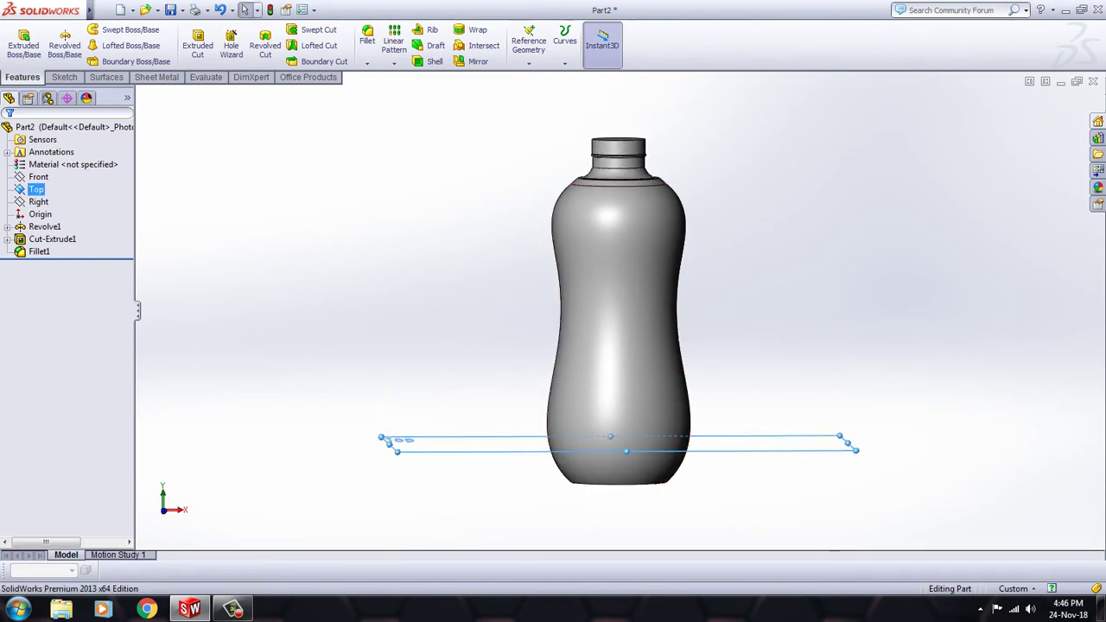
{"action": "right_click", "coordinate": [35, 189]}
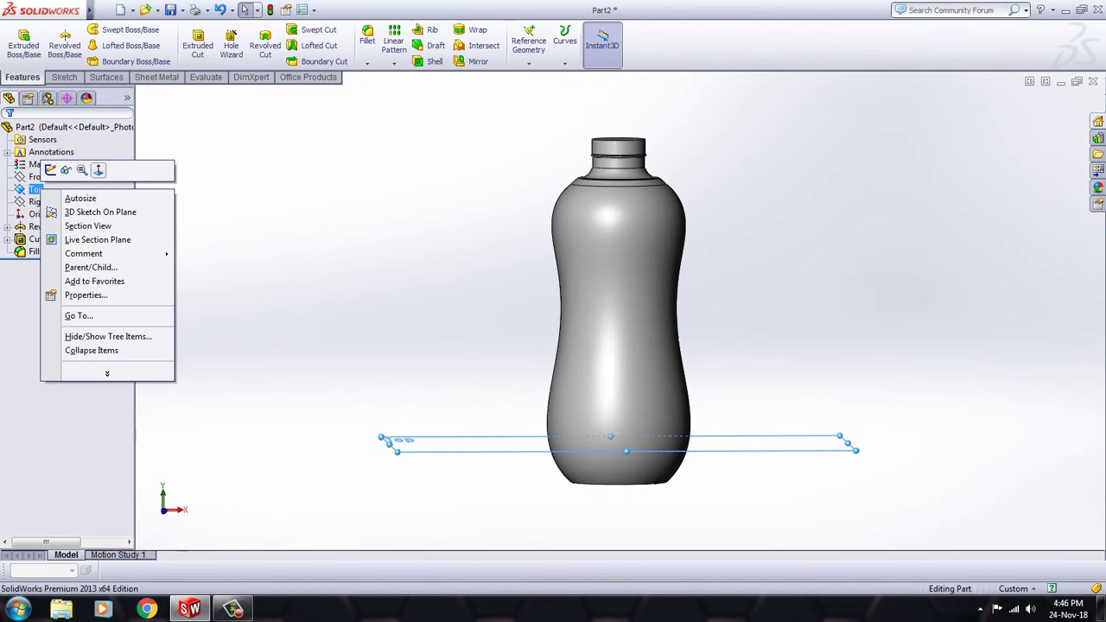
{"action": "left_click", "coordinate": [98, 171]}
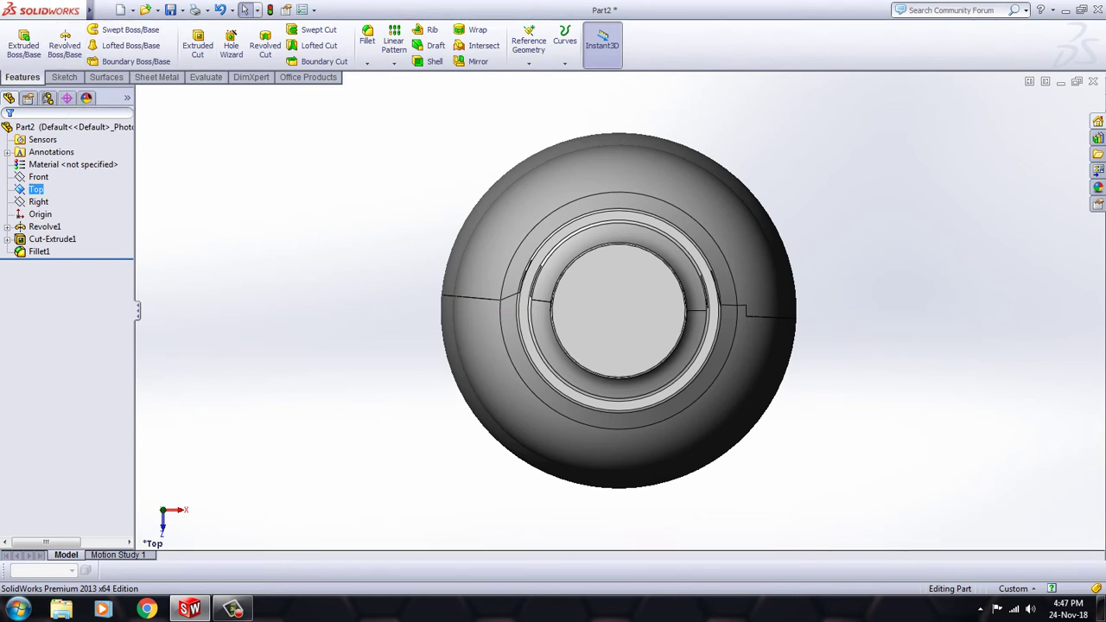
- Zoom out to the whole bottle and look straight down onto the Top plane
{"action": "middle_click_drag", "start_coordinate": [618, 311], "coordinate": [618, 216]}
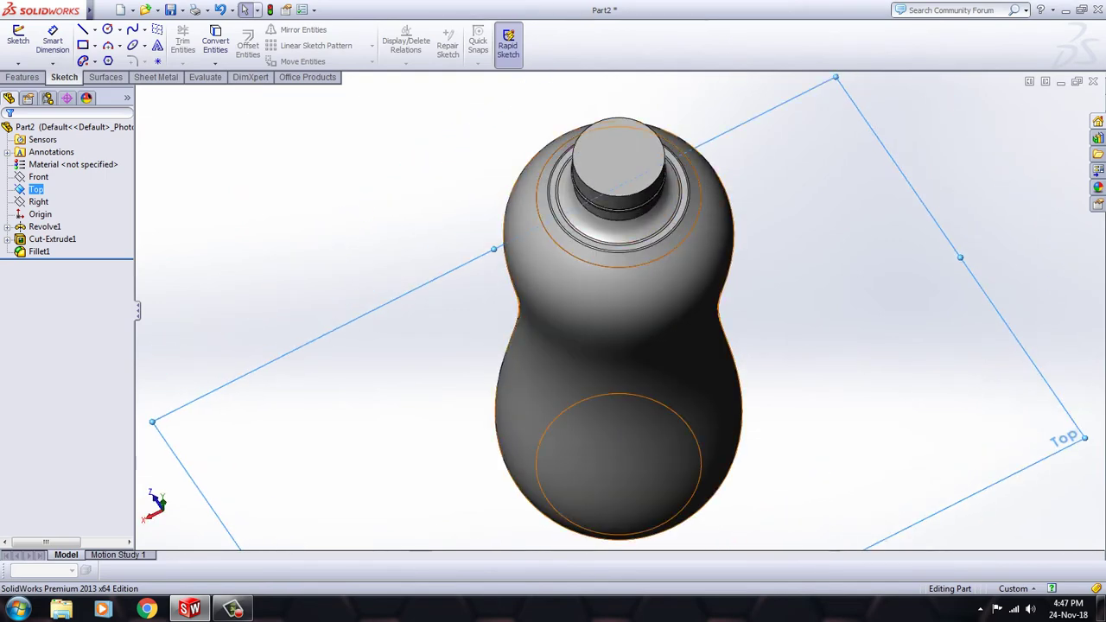
{"action": "key", "text": "z"}
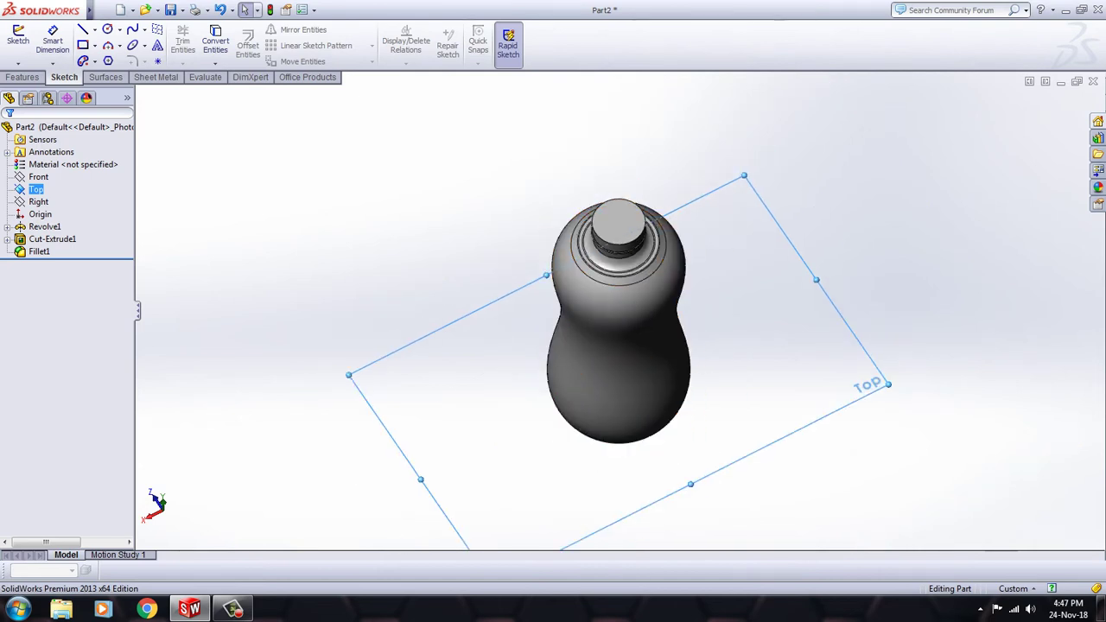
{"action": "left_click", "coordinate": [36, 190]}
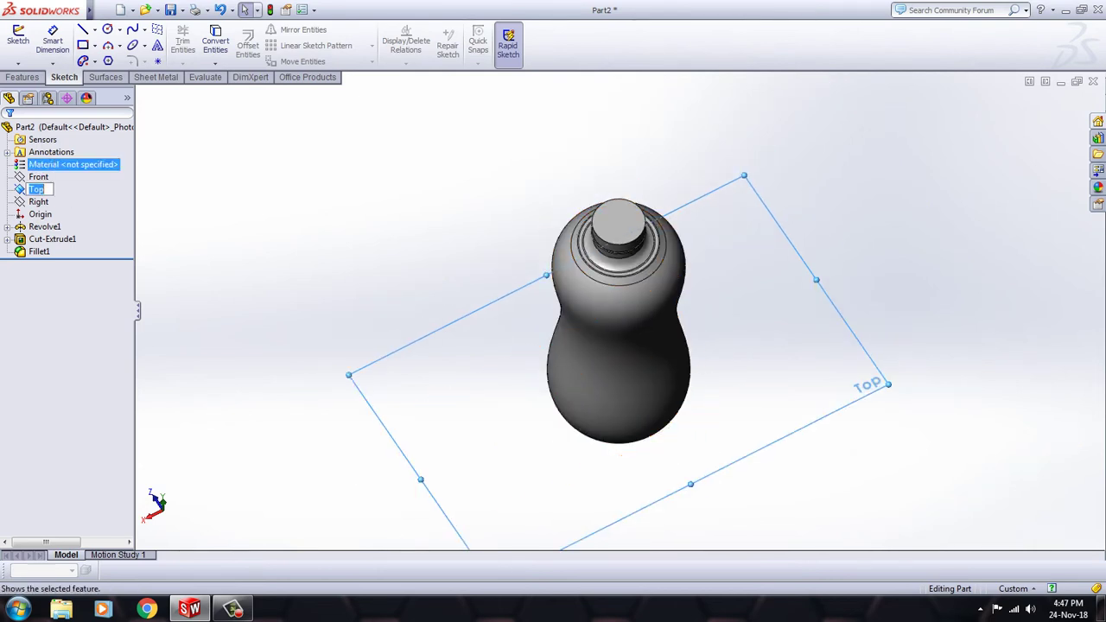
{"action": "left_click", "coordinate": [93, 167]}
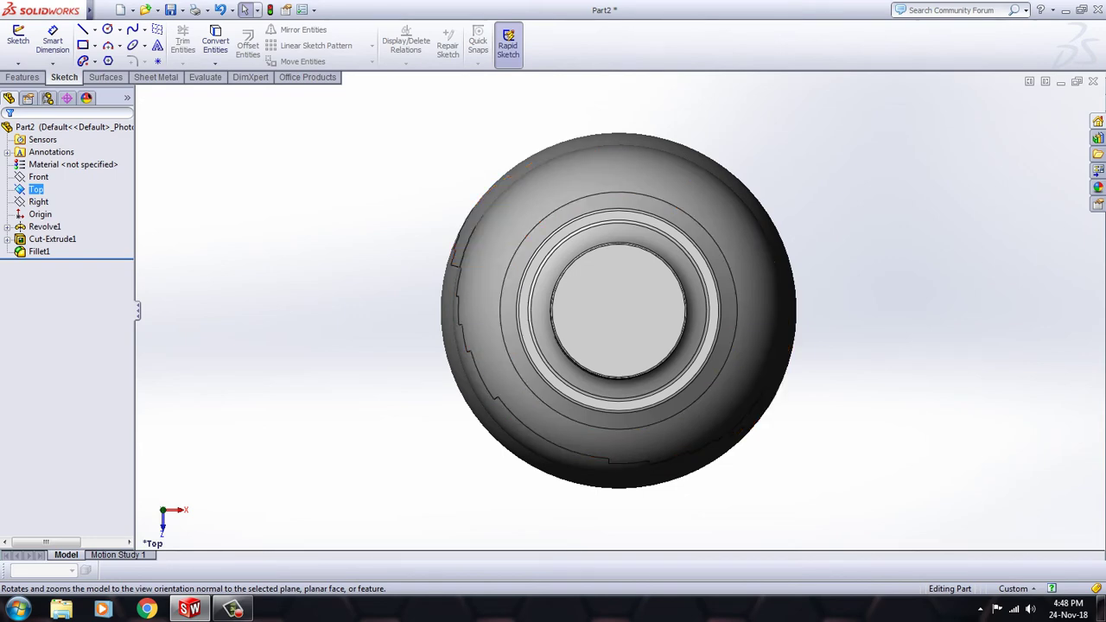
- Orbit and zoom the bottle through tilted front and side elevation views
{"action": "middle_click_drag", "start_coordinate": [618, 259], "coordinate": [626, 432]}
{"action": "mouse_move", "coordinate": [618, 311]}
{"action": "middle_mouse_down"}
{"action": "mouse_move", "coordinate": [618, 415]}
{"action": "mouse_move", "coordinate": [605, 329]}
{"action": "mouse_move", "coordinate": [617, 286]}
{"action": "mouse_move", "coordinate": [618, 362]}
{"action": "mouse_move", "coordinate": [618, 320]}
{"action": "mouse_move", "coordinate": [631, 380]}
{"action": "mouse_move", "coordinate": [644, 359]}
{"action": "middle_mouse_up"}
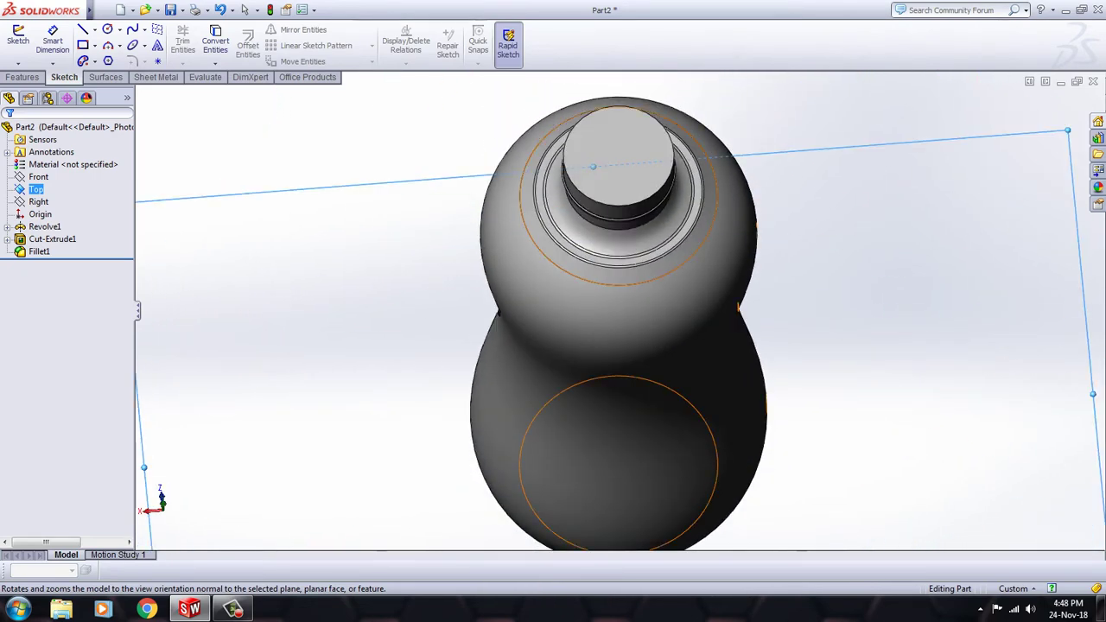
{"action": "scroll", "coordinate": [644, 359], "scroll_direction": "up", "scroll_amount": 2}
{"action": "scroll", "coordinate": [617, 311], "scroll_direction": "up", "scroll_amount": 3}
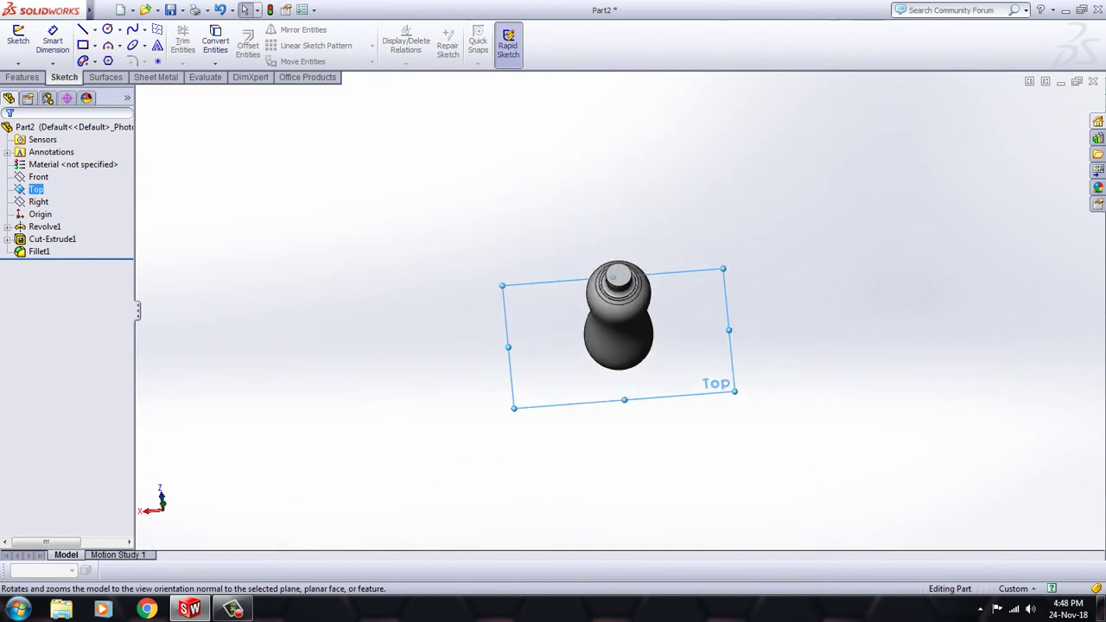
{"action": "key", "text": "ctrl+2"}
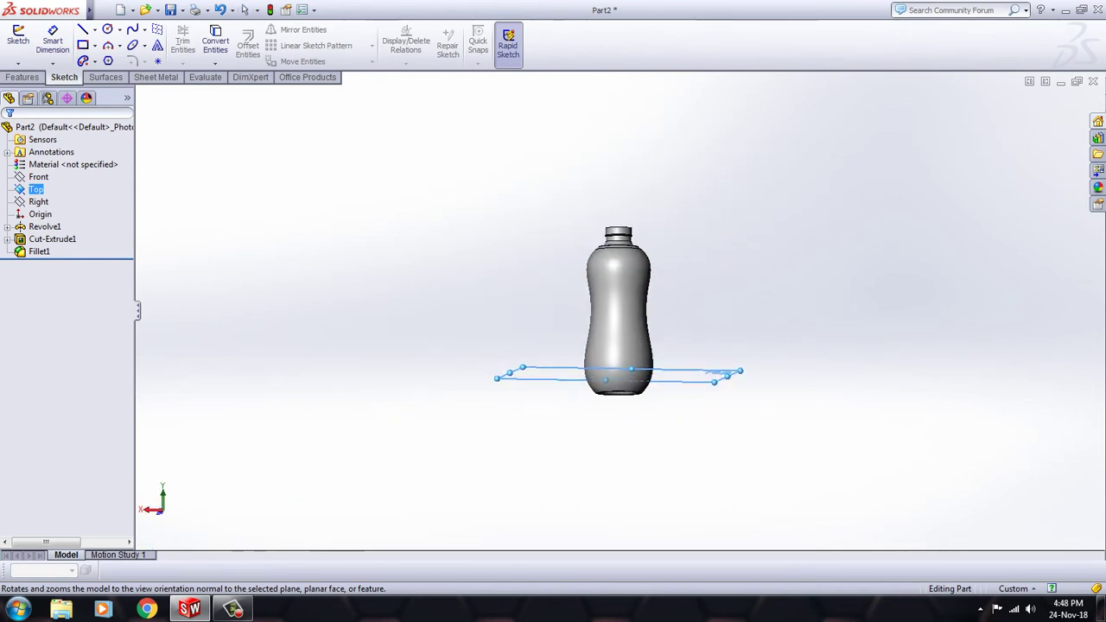
{"action": "scroll", "coordinate": [613, 339], "scroll_direction": "down", "scroll_amount": 3}
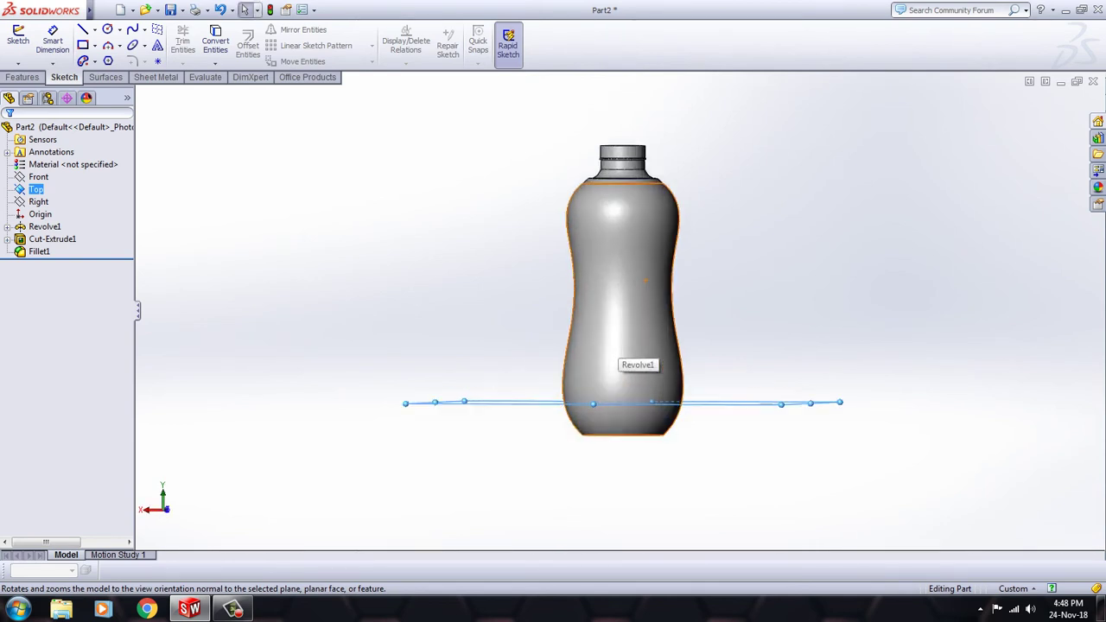
{"action": "scroll", "coordinate": [620, 356], "scroll_direction": "down", "scroll_amount": 2}
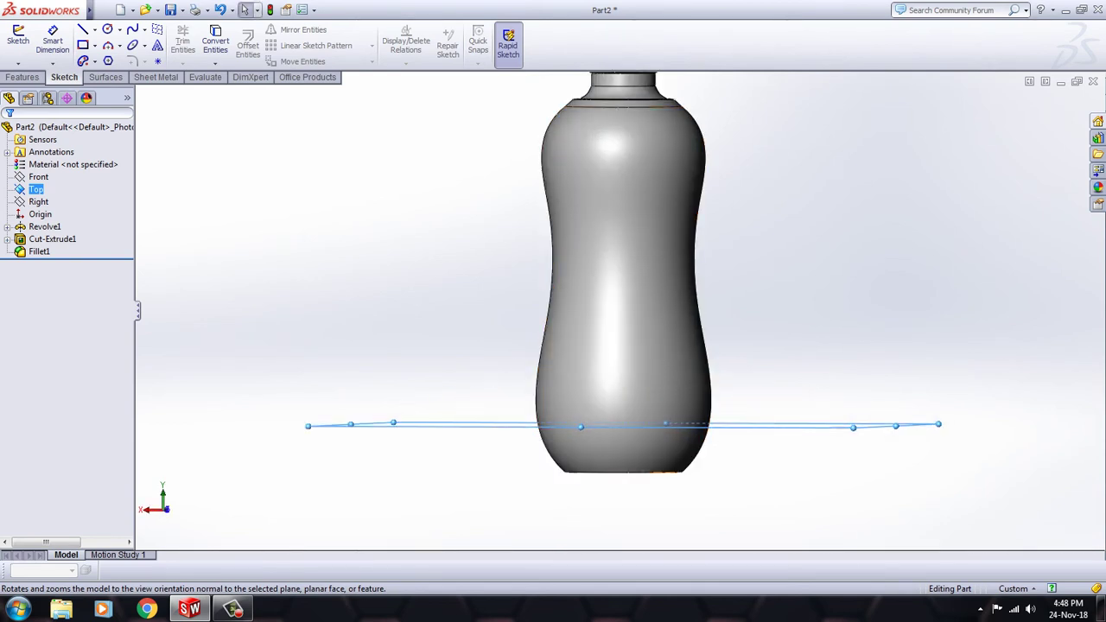
{"action": "scroll", "coordinate": [622, 345], "scroll_direction": "down", "scroll_amount": 1}
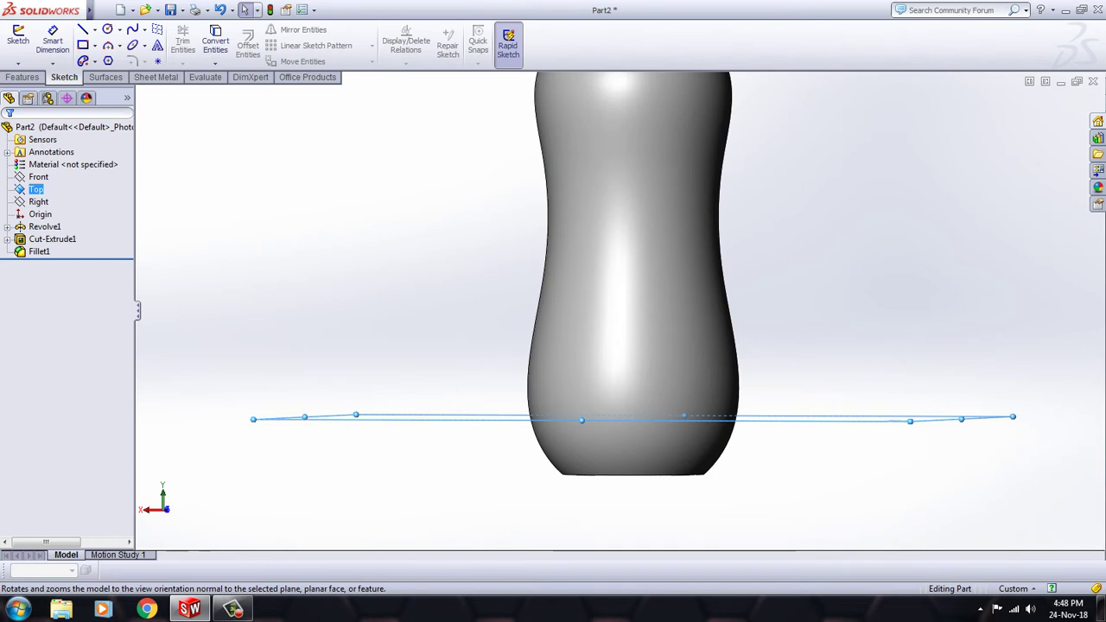
{"action": "middle_click_drag", "start_coordinate": [622, 346], "coordinate": [637, 384]}
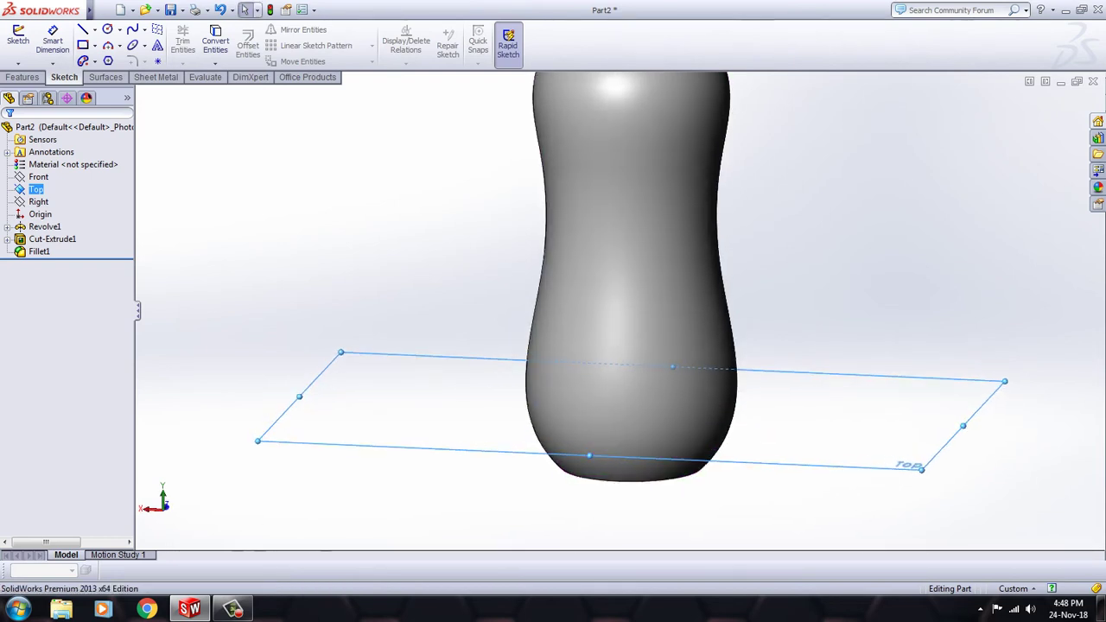
{"action": "mouse_move", "coordinate": [733, 373]}
{"action": "middle_mouse_down"}
{"action": "mouse_move", "coordinate": [733, 349]}
{"action": "mouse_move", "coordinate": [732, 363]}
{"action": "middle_mouse_up"}
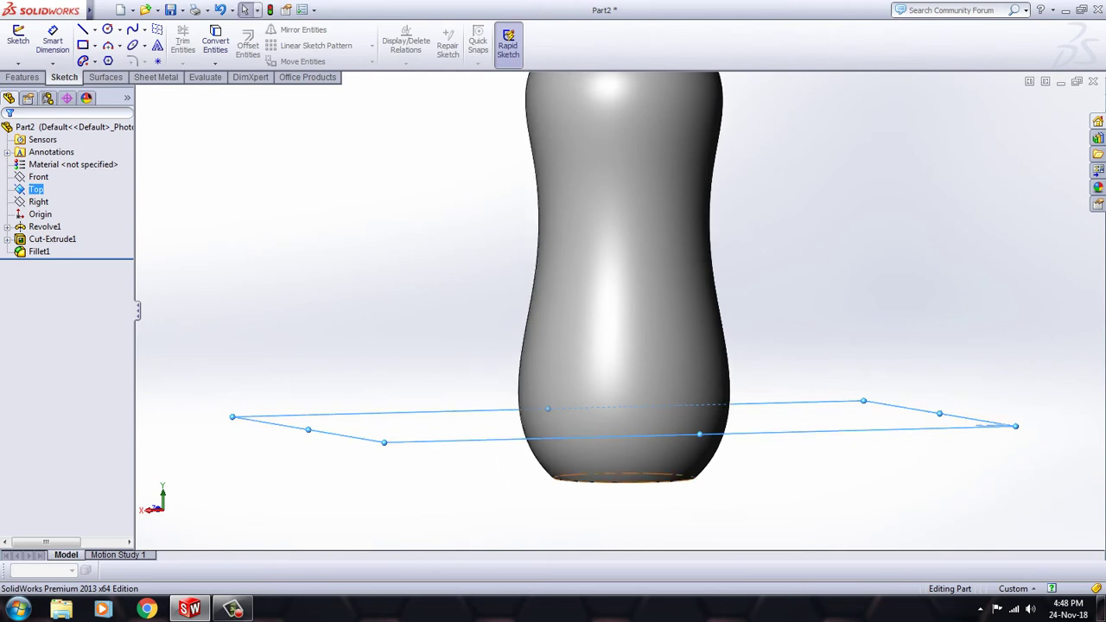
- Select the bottle's revolved body, clear it, then reselect it from a tilted view
{"action": "left_click", "coordinate": [691, 480]}
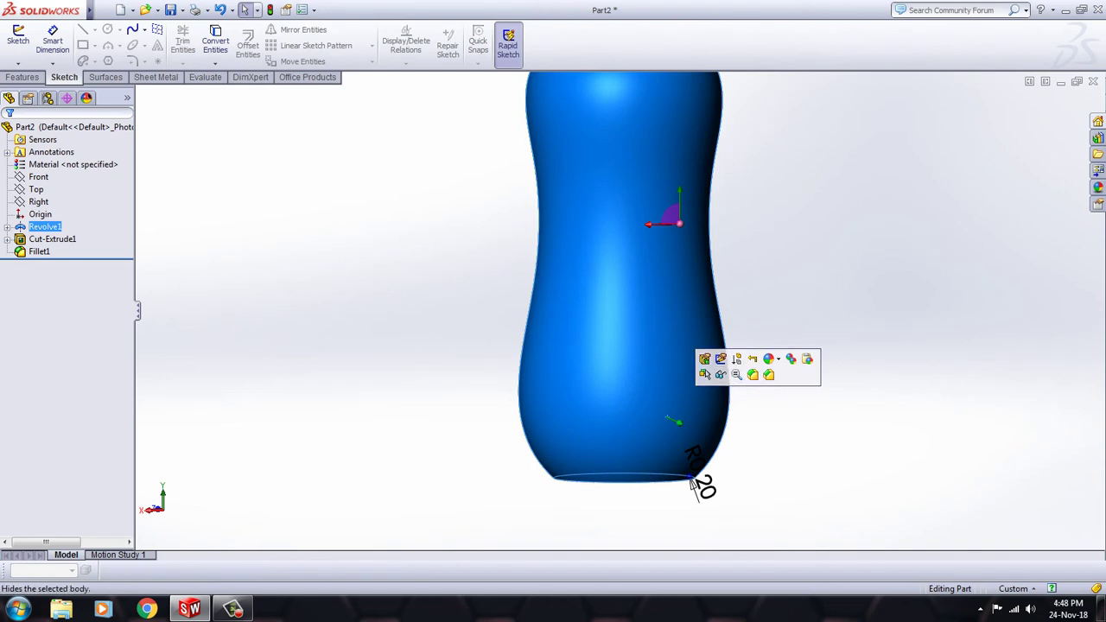
{"action": "key", "text": "Escape"}
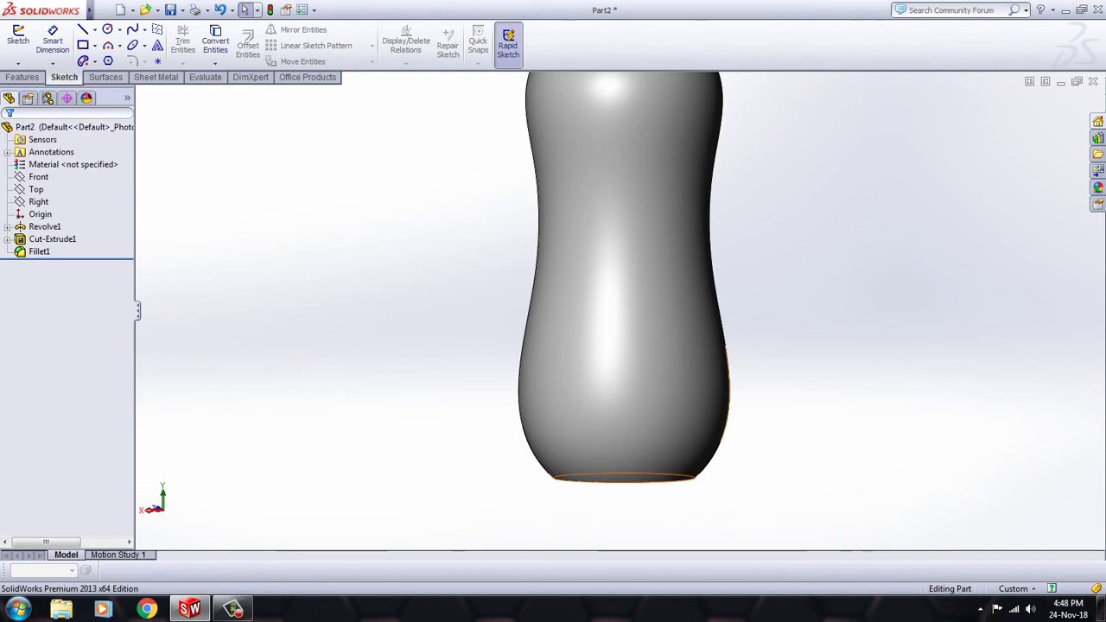
{"action": "mouse_move", "coordinate": [701, 173]}
{"action": "middle_mouse_down"}
{"action": "mouse_move", "coordinate": [701, 234]}
{"action": "mouse_move", "coordinate": [726, 212]}
{"action": "mouse_move", "coordinate": [698, 177]}
{"action": "middle_mouse_up"}
{"action": "left_click", "coordinate": [696, 177]}
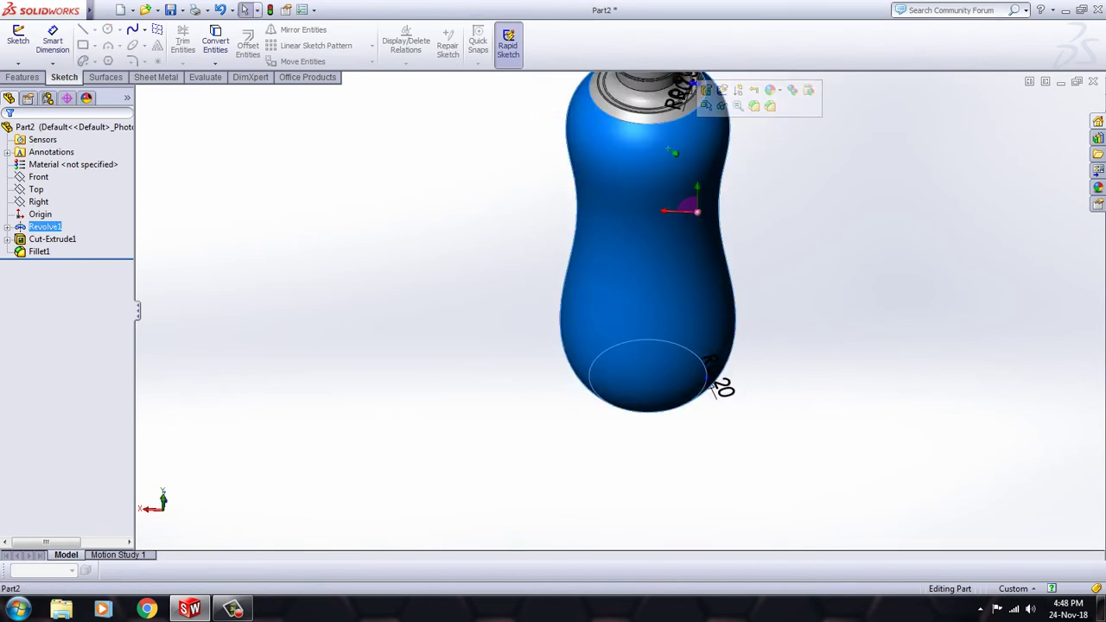
{"action": "middle_click_drag", "start_coordinate": [710, 386], "coordinate": [697, 373]}
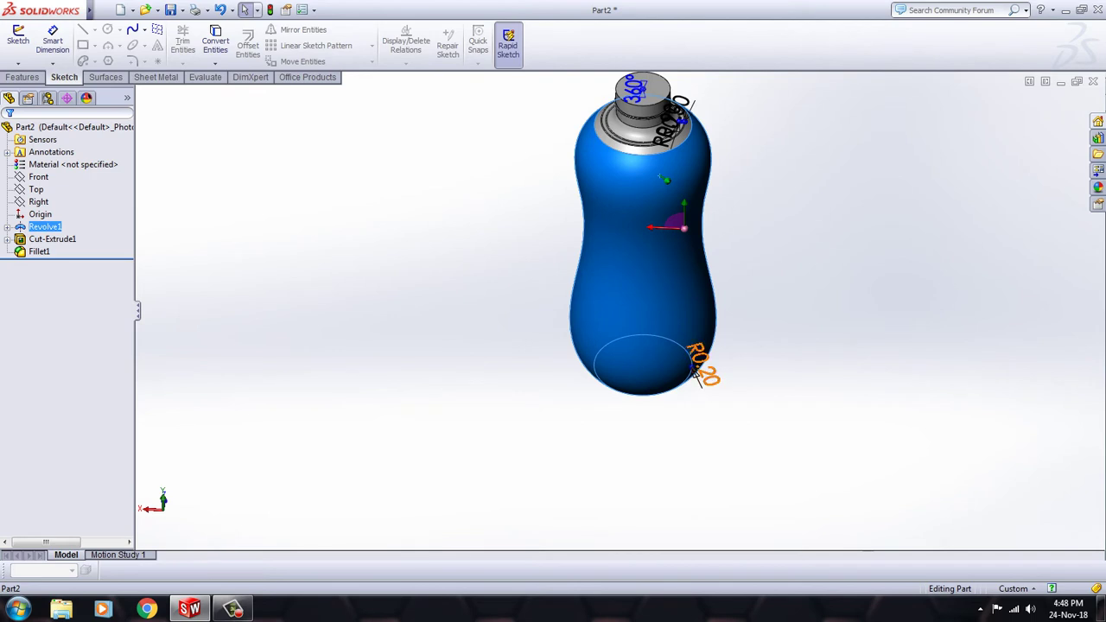
- Select the Right plane, then view normal to the Top plane and return to an angled view
{"action": "left_click", "coordinate": [697, 374]}
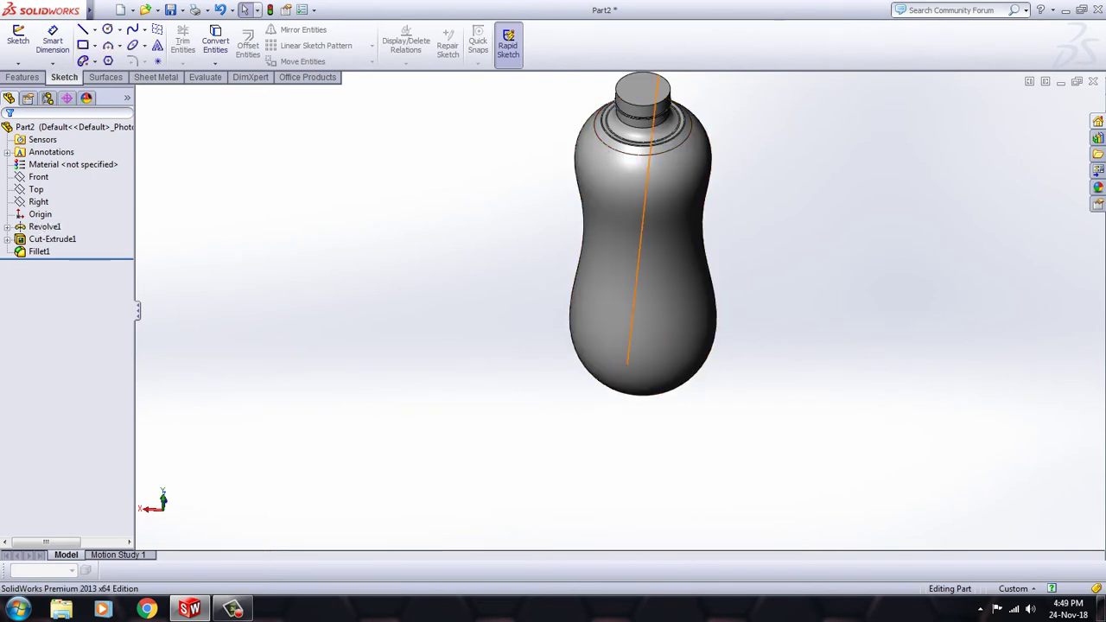
{"action": "left_click", "coordinate": [659, 259]}
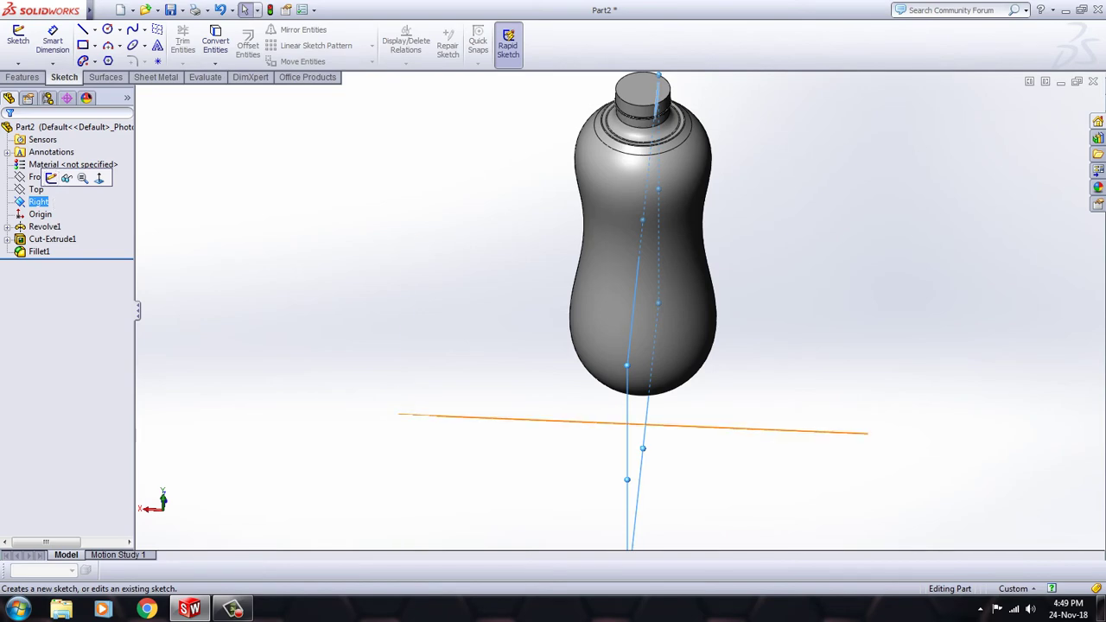
{"action": "left_click", "coordinate": [35, 189]}
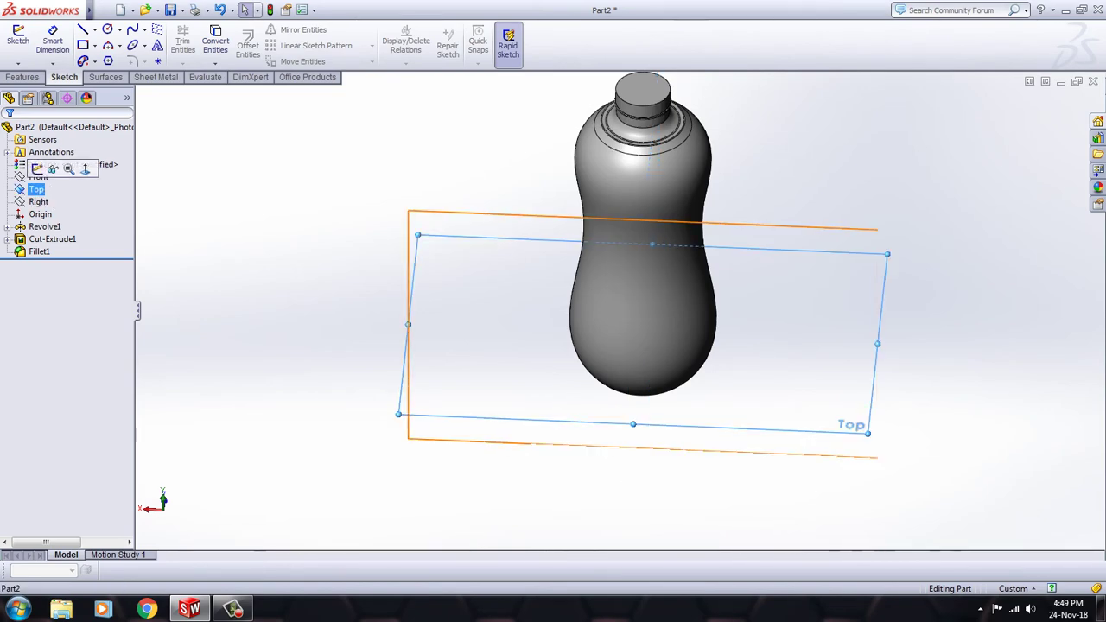
{"action": "left_click", "coordinate": [85, 169]}
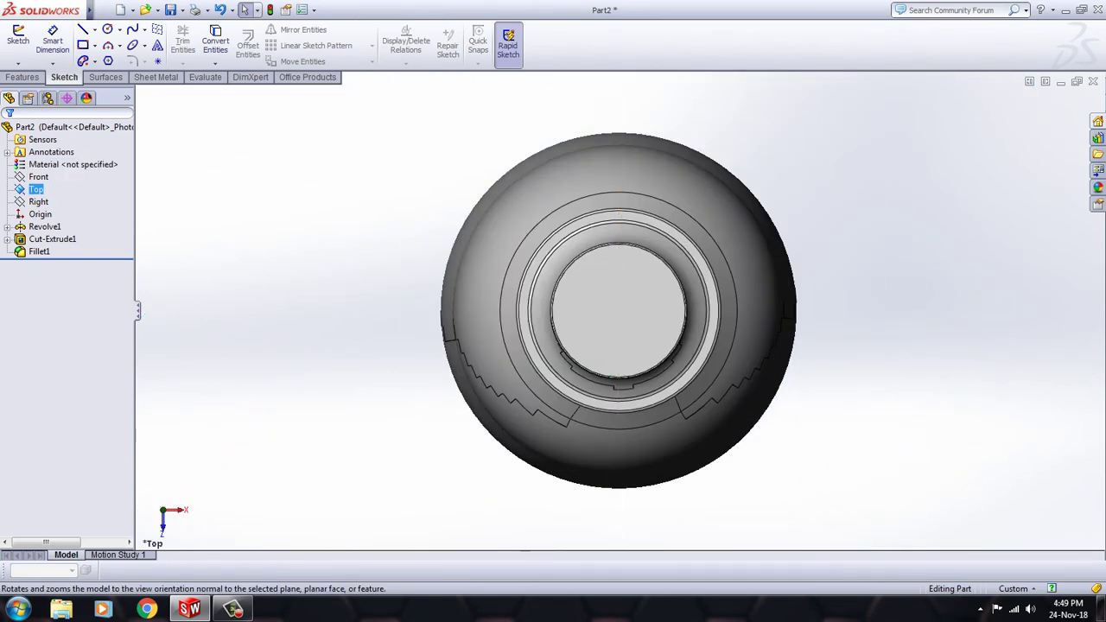
{"action": "key", "text": "ctrl+shift+z"}
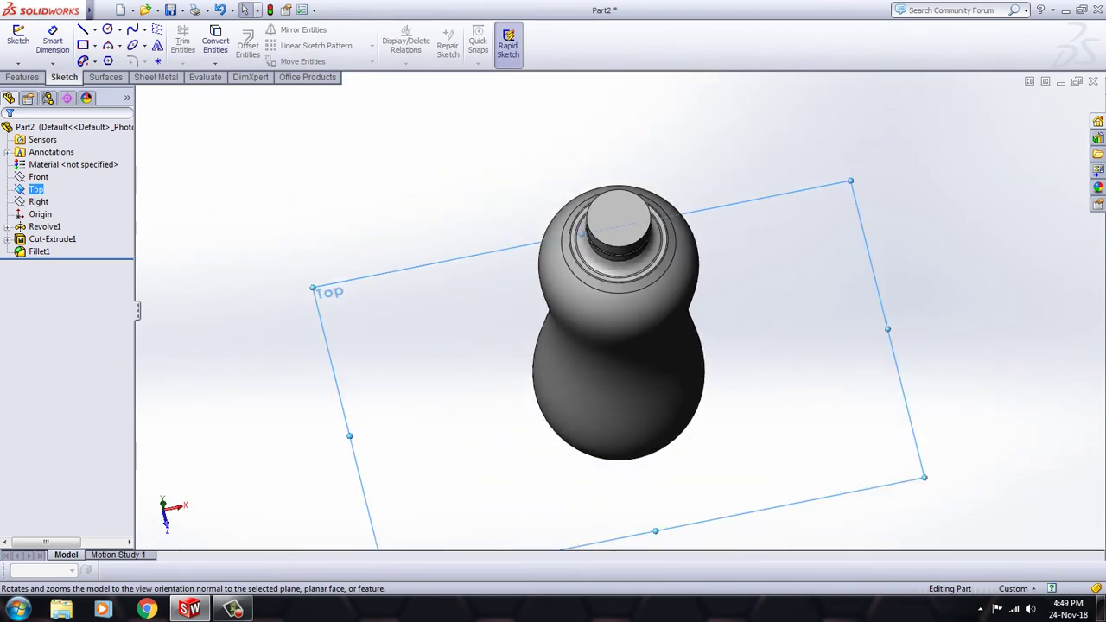
- Start a reference plane from Top, offset 80 mm up the bottle, with Flip left unchecked
{"action": "left_click", "coordinate": [23, 77]}
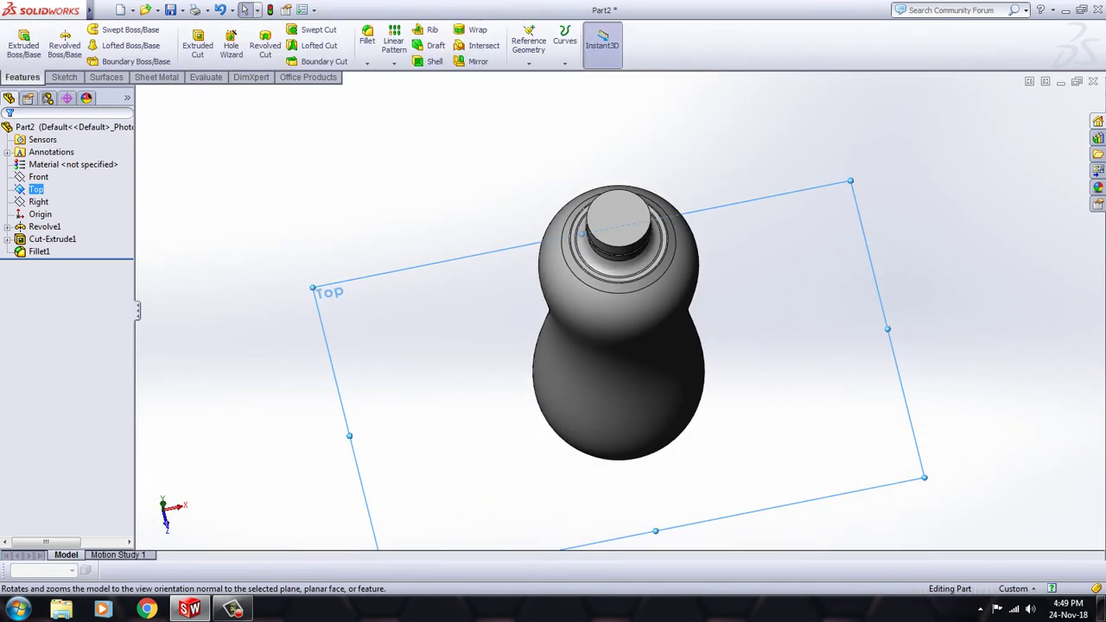
{"action": "left_click", "coordinate": [528, 45]}
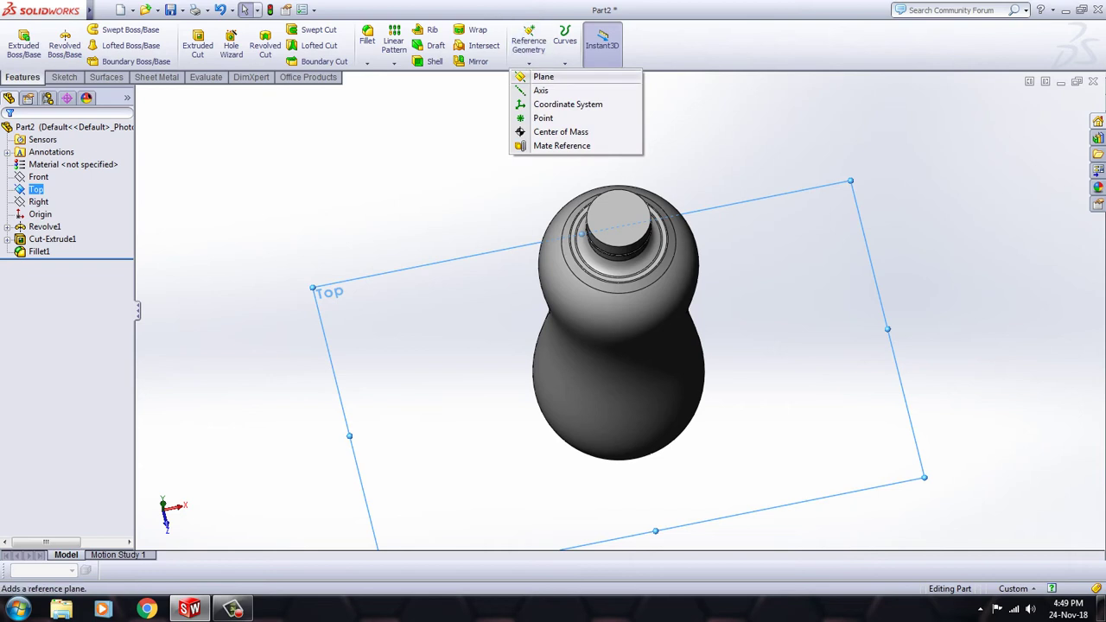
{"action": "left_click", "coordinate": [540, 76]}
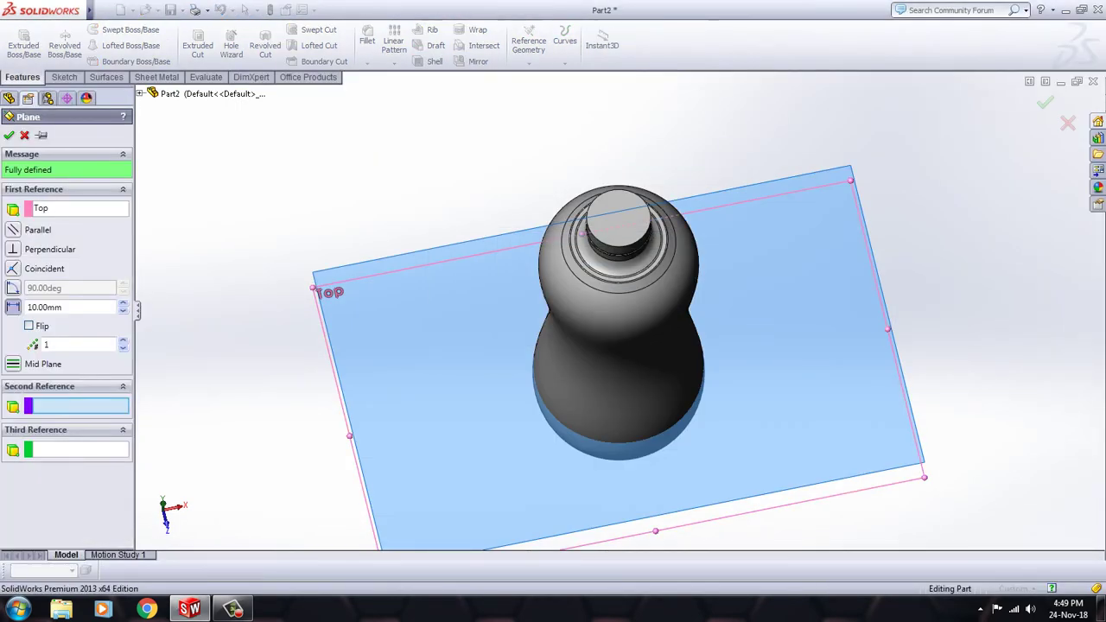
{"action": "key", "text": "ctrl+1"}
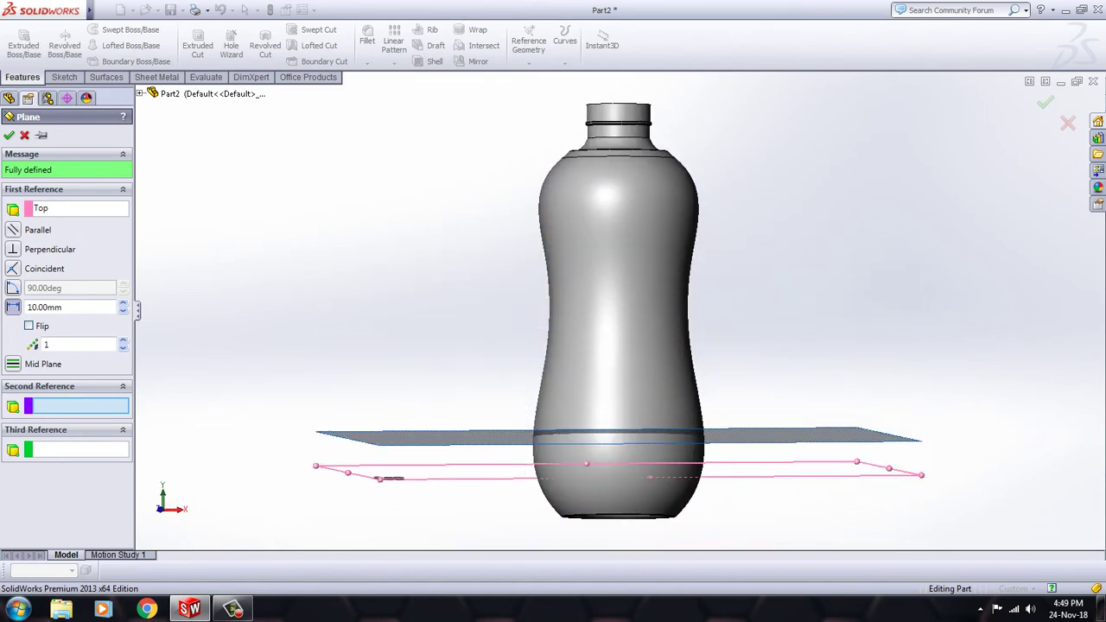
{"action": "key", "text": "ctrl+1"}
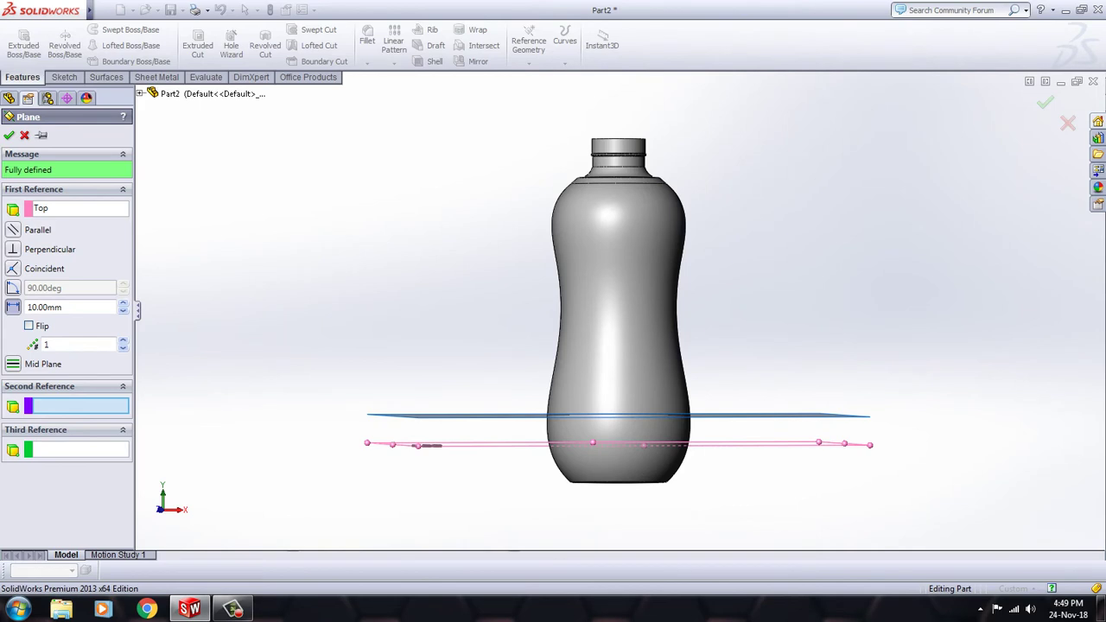
{"action": "key", "text": "Up"}
{"action": "key", "text": "Up"}
{"action": "key", "text": "Up"}
{"action": "key", "text": "Up"}
{"action": "key", "text": "Up"}
{"action": "key", "text": "Up"}
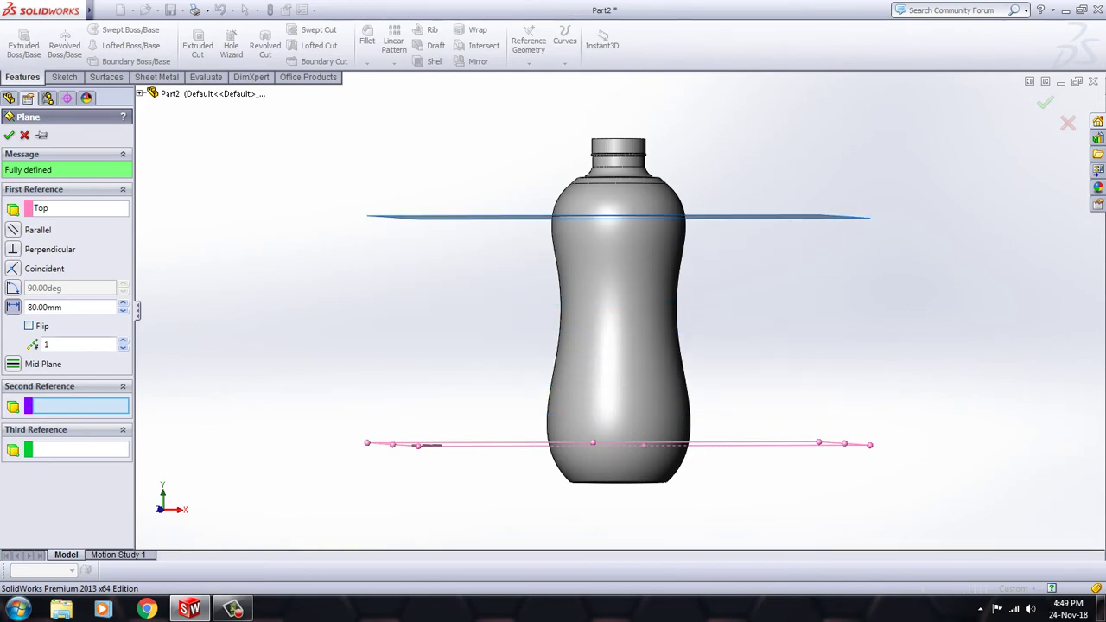
{"action": "left_click", "coordinate": [29, 326]}
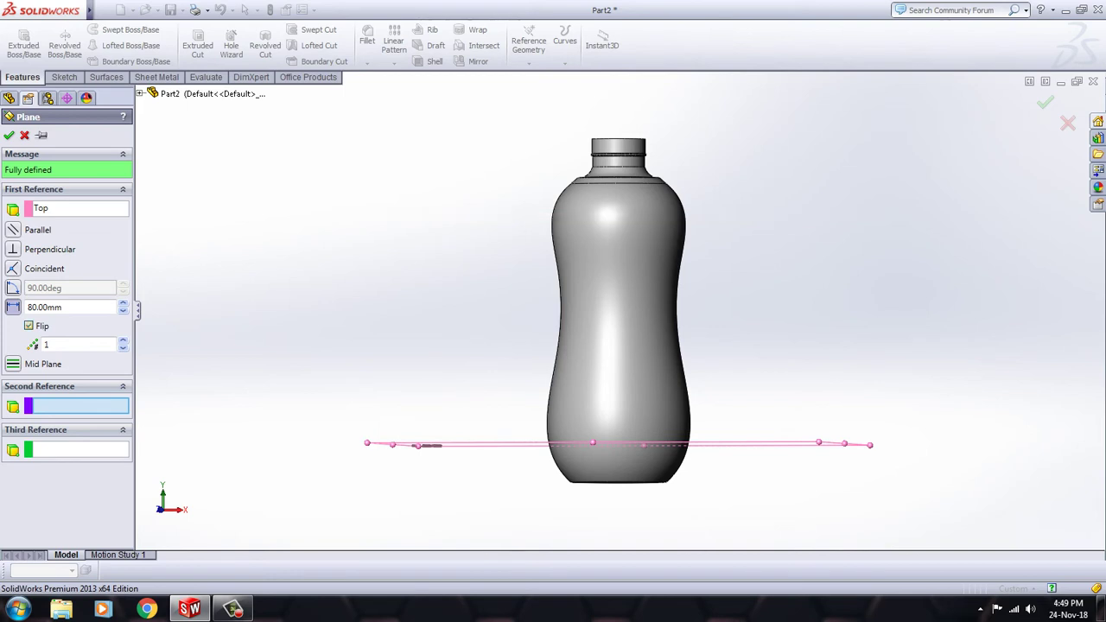
{"action": "left_click", "coordinate": [29, 325]}
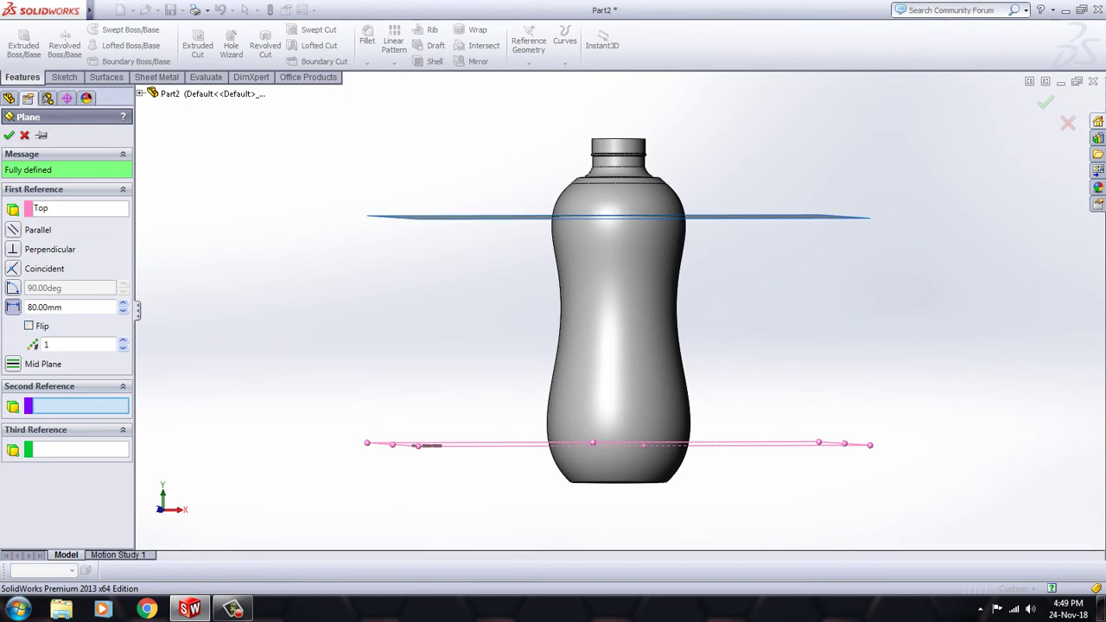
- Confirm Plane1 and view it normal-to
{"action": "left_click", "coordinate": [8, 135]}
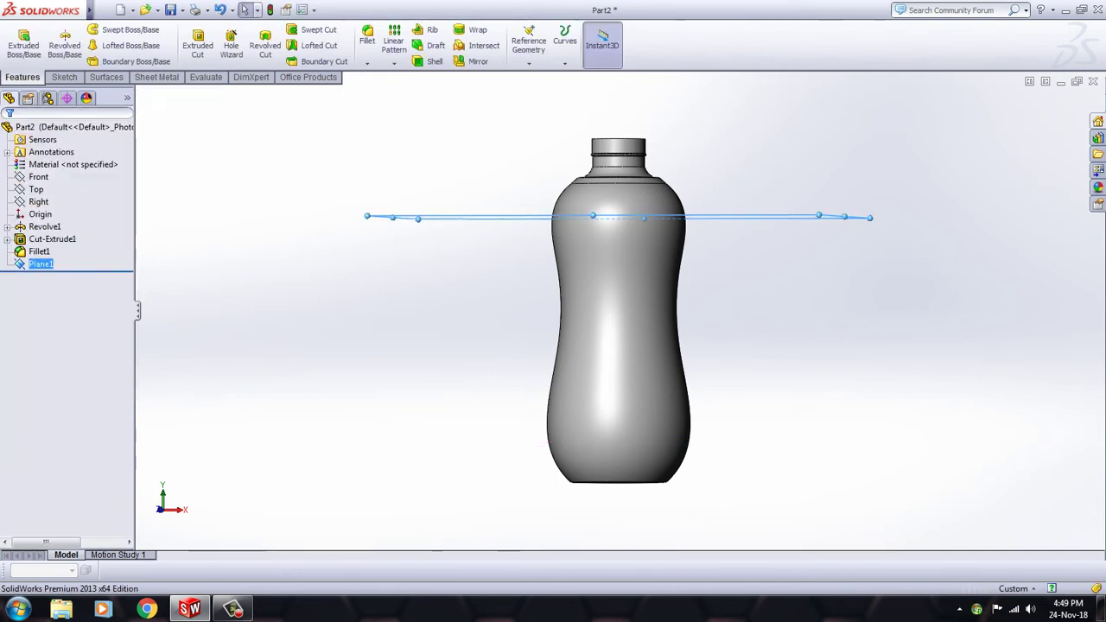
{"action": "right_click", "coordinate": [41, 264]}
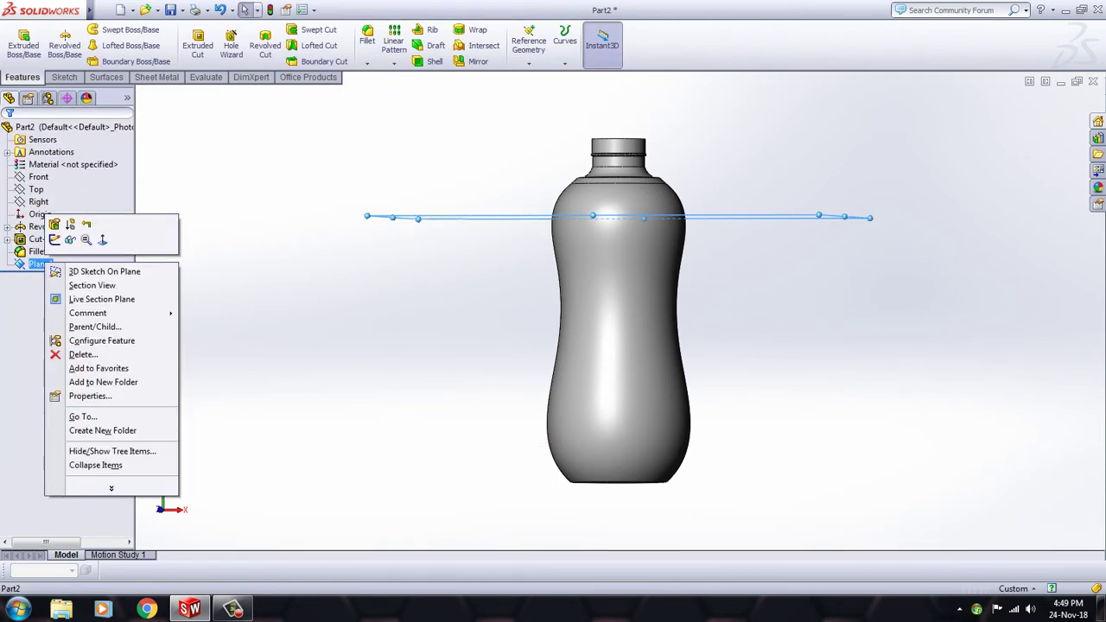
{"action": "left_click", "coordinate": [113, 237]}
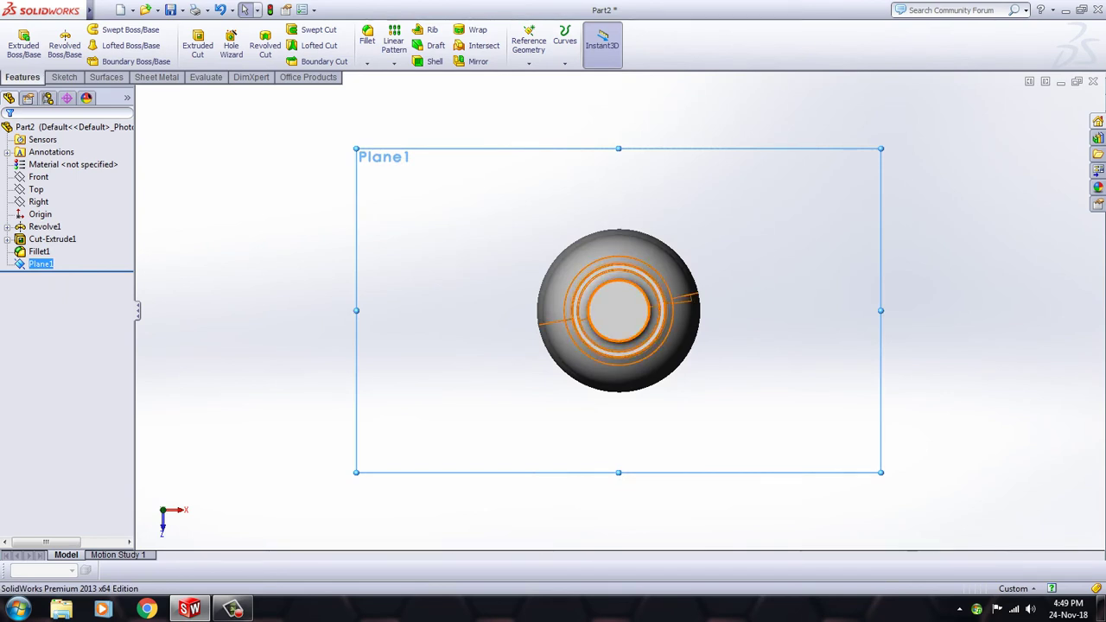
- Sketch a circle of radius about 23.6 mm centred on the origin on Plane1
{"action": "left_click", "coordinate": [64, 77]}
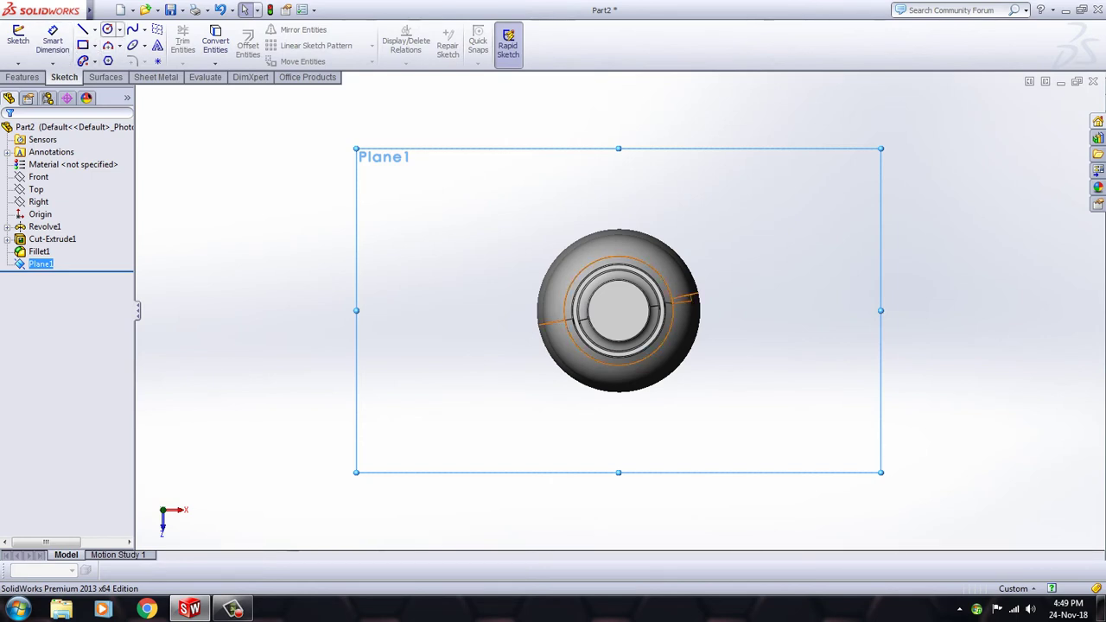
{"action": "left_click", "coordinate": [107, 28]}
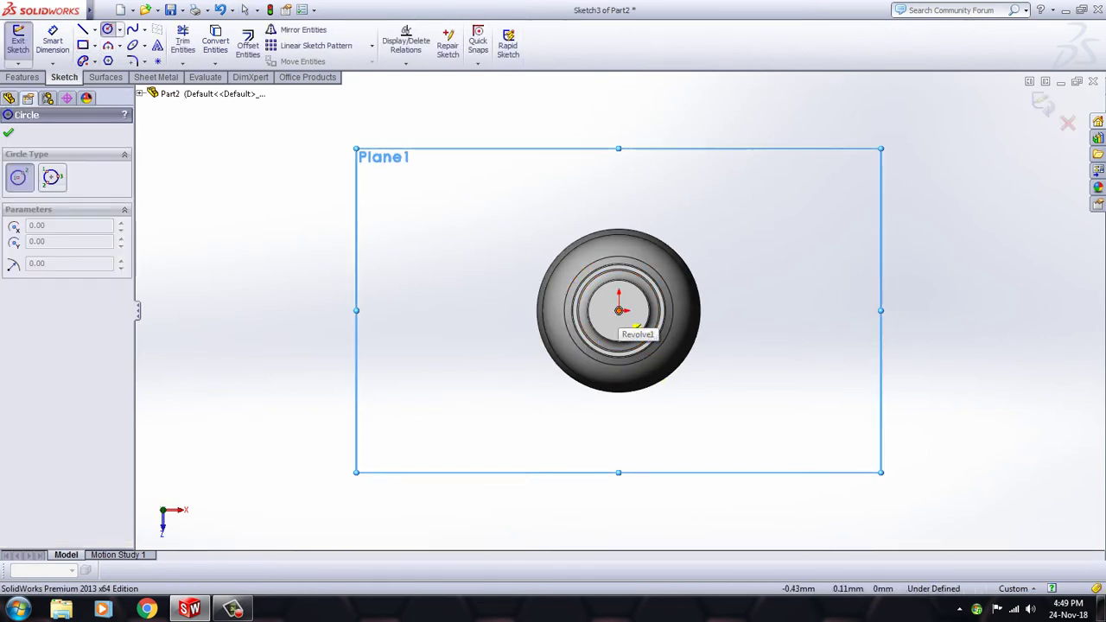
{"action": "left_click", "coordinate": [618, 310]}
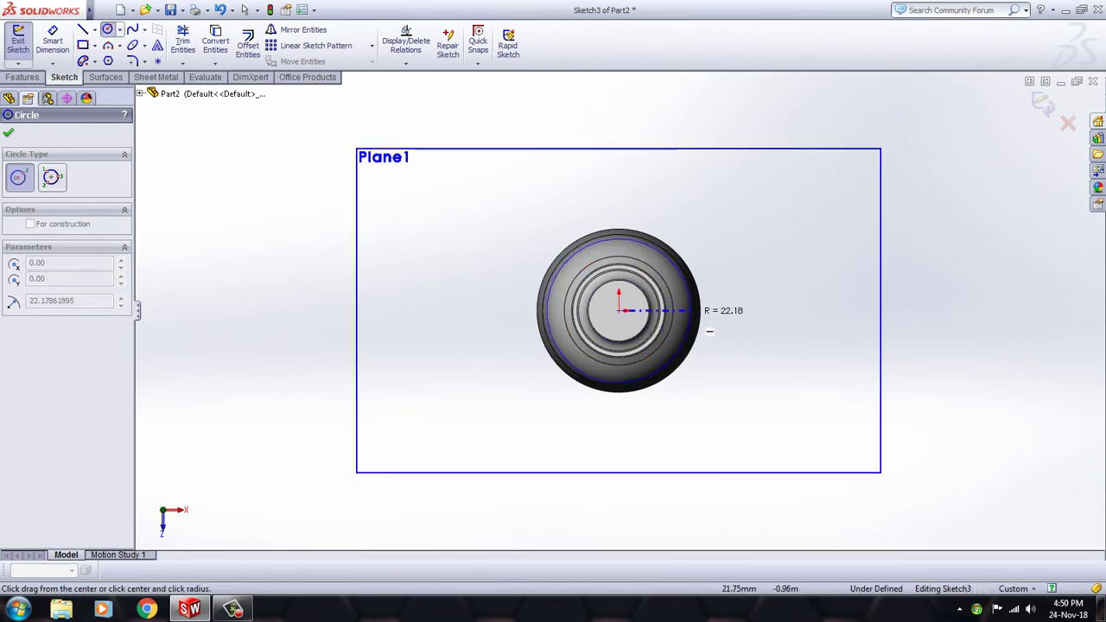
{"action": "scroll", "coordinate": [700, 313], "scroll_direction": "down", "scroll_amount": 2}
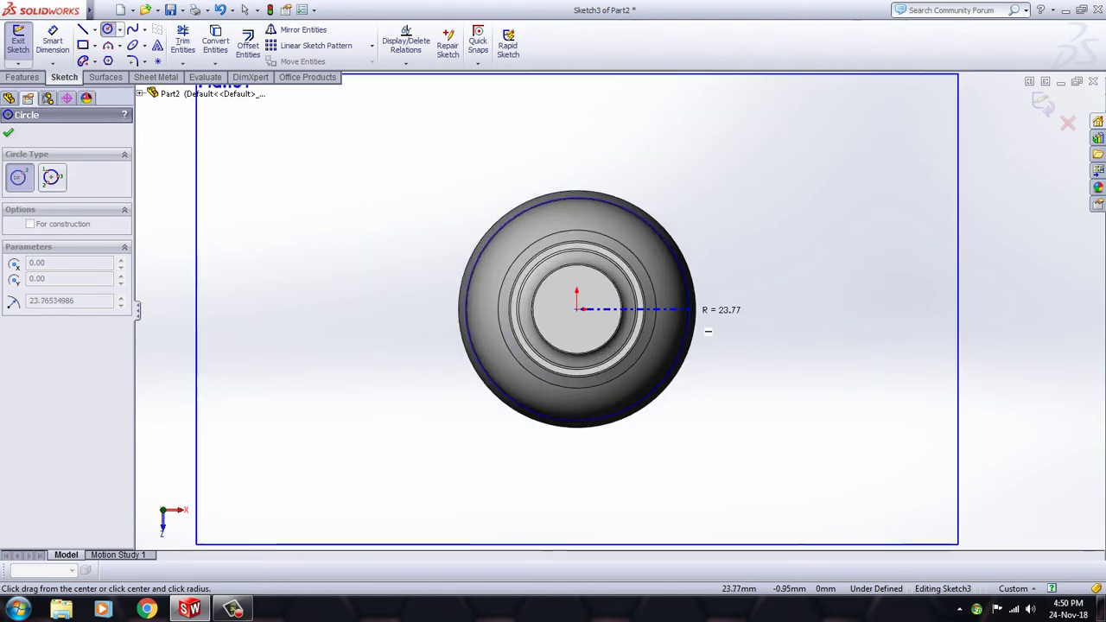
{"action": "scroll", "coordinate": [695, 315], "scroll_direction": "down", "scroll_amount": 2}
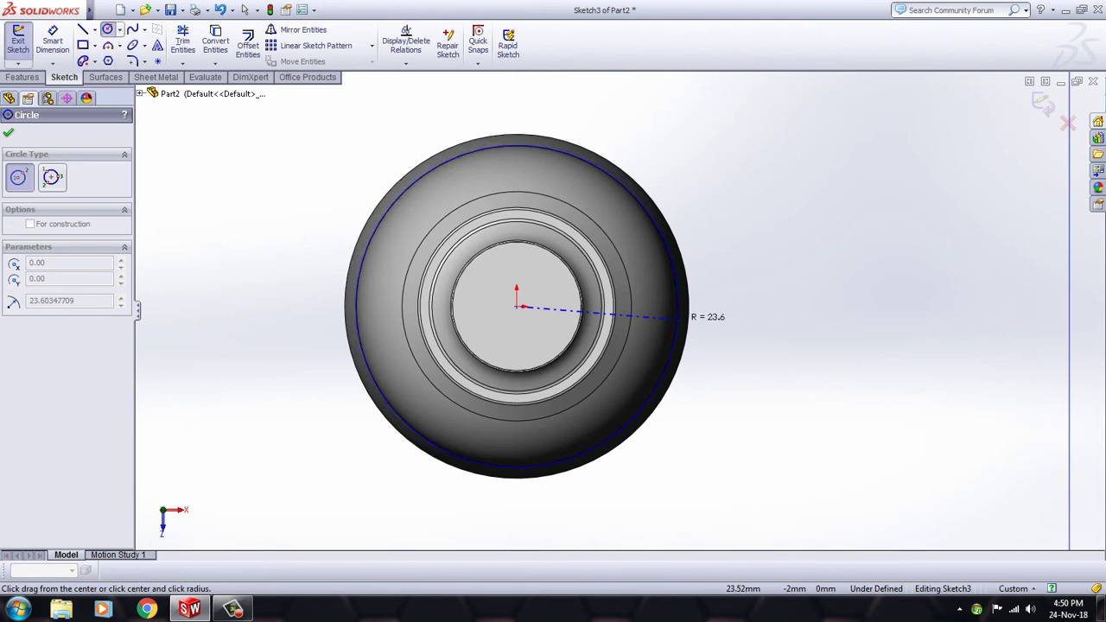
{"action": "left_click", "coordinate": [678, 317]}
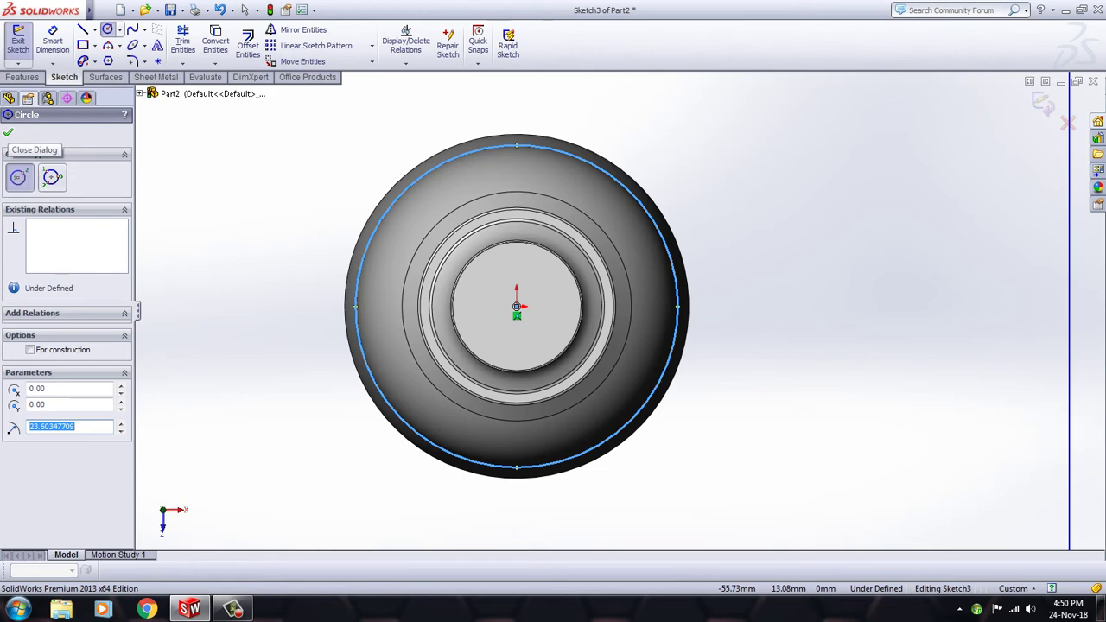
{"action": "left_click", "coordinate": [9, 132]}
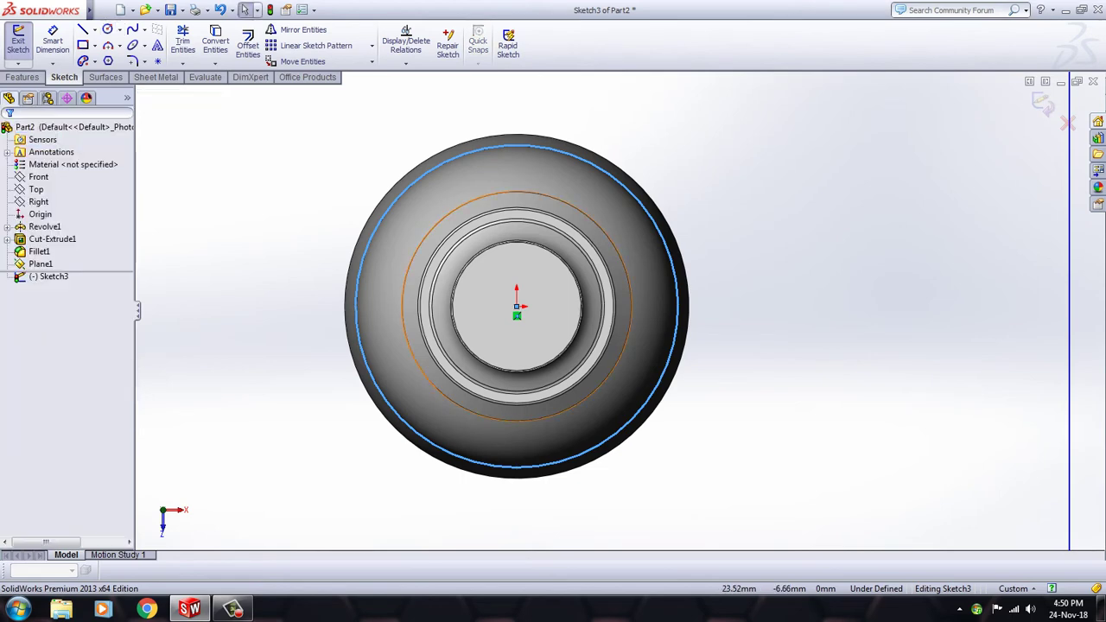
{"action": "key", "text": "ctrl+7"}
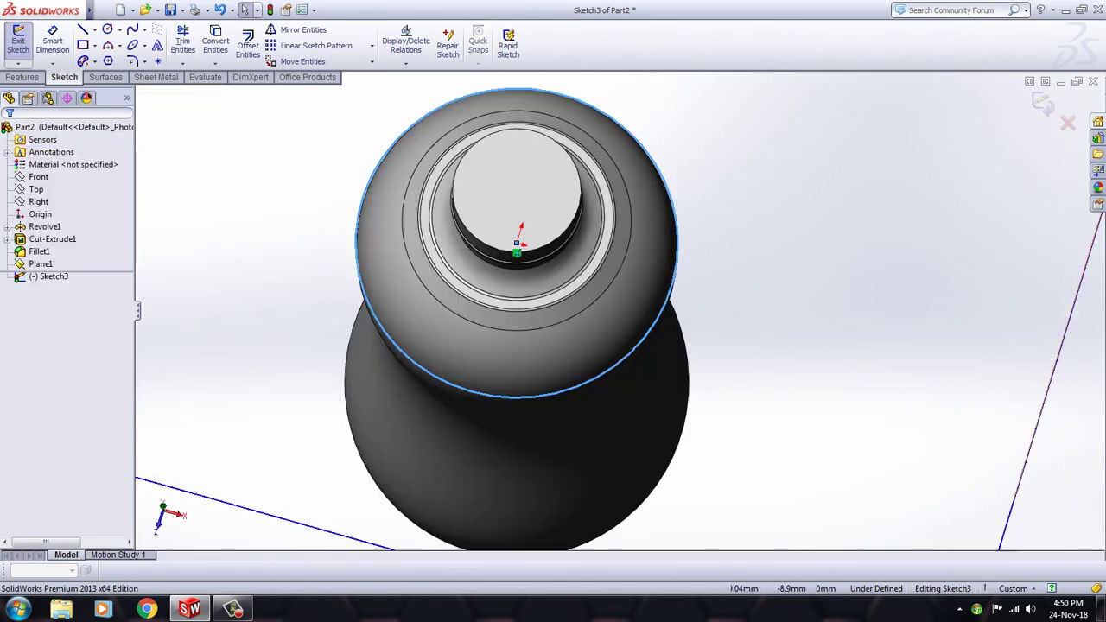
{"action": "key", "text": "Down"}
{"action": "key", "text": "Up"}
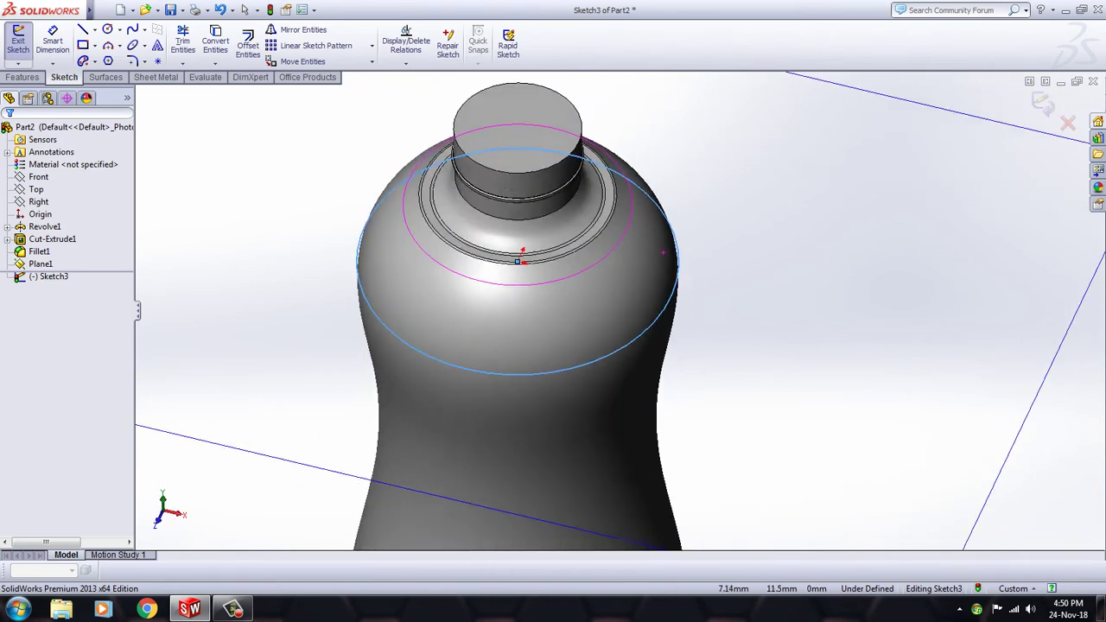
{"action": "key", "text": "Up"}
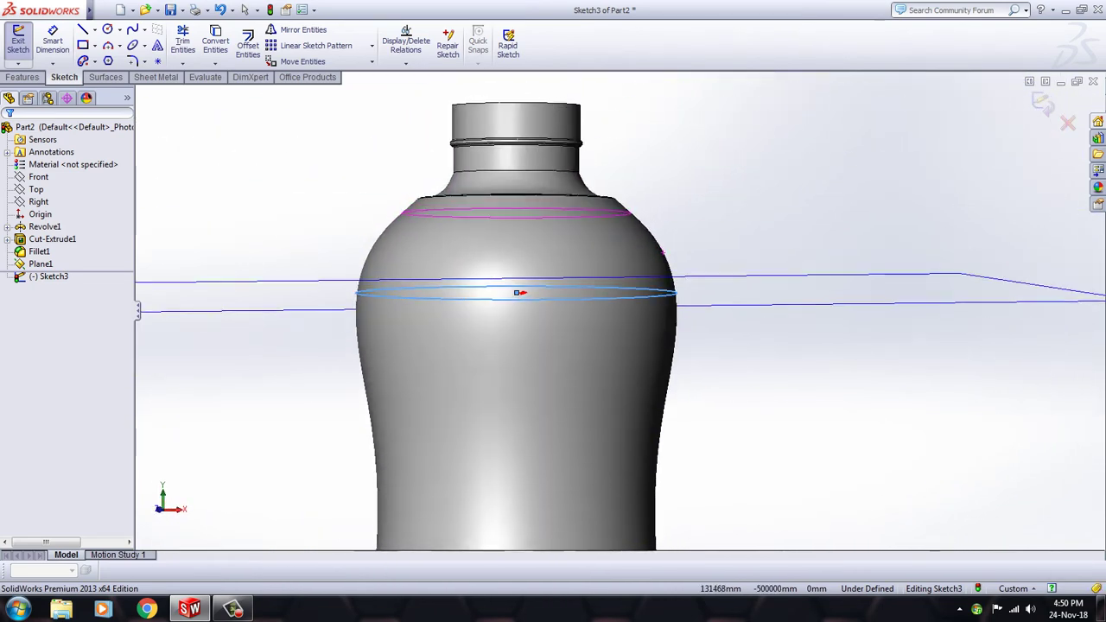
{"action": "key", "text": "Down"}
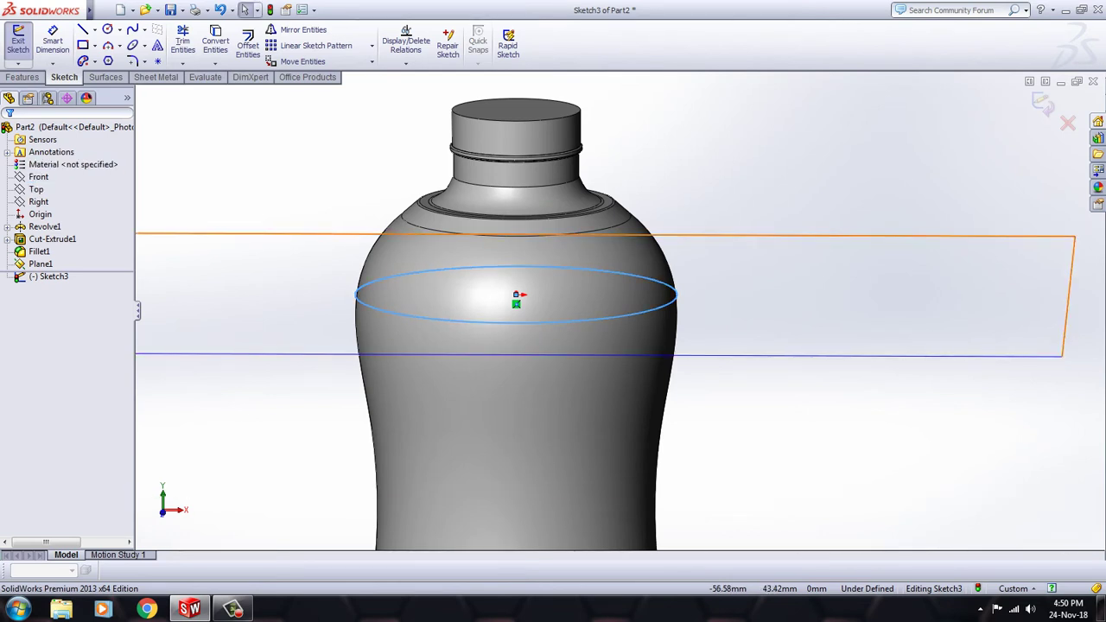
{"action": "left_click", "coordinate": [38, 176]}
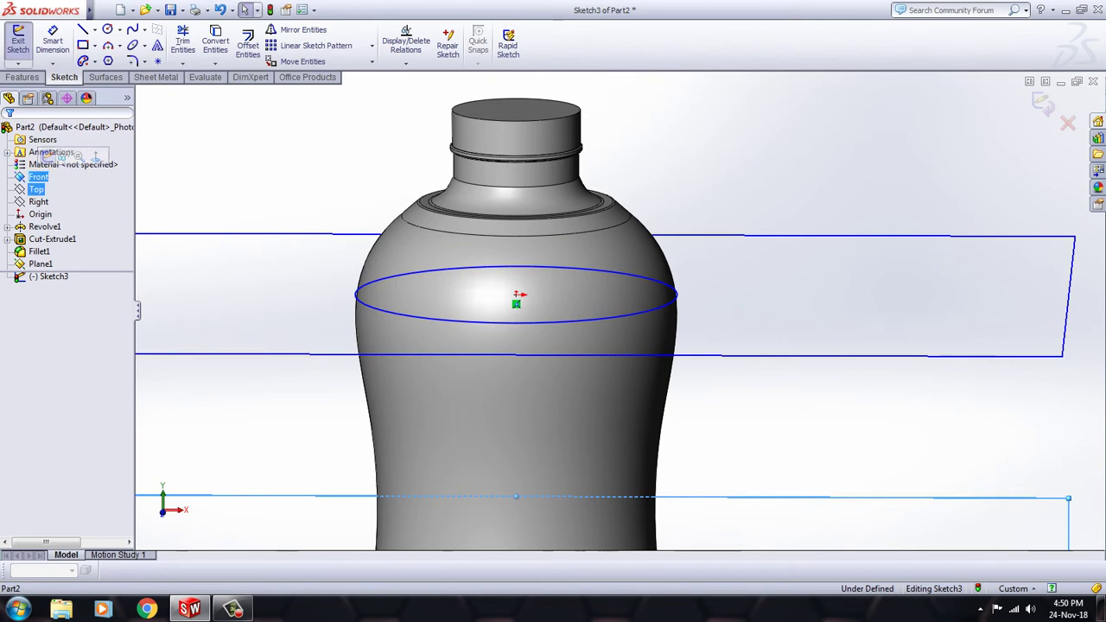
{"action": "left_click", "coordinate": [38, 201]}
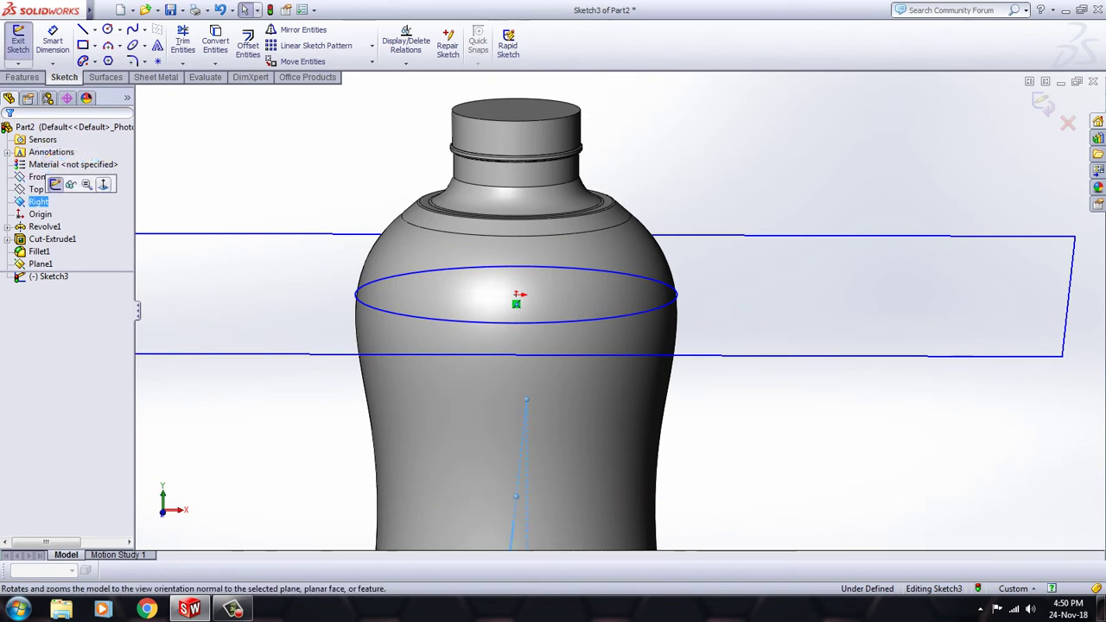
{"action": "left_click", "coordinate": [56, 184]}
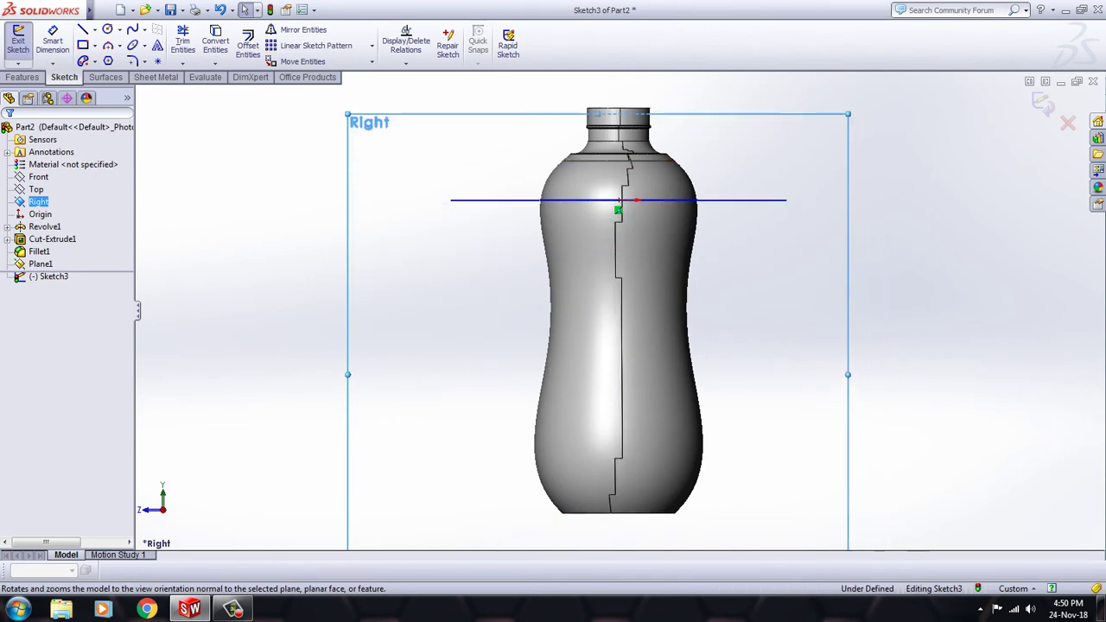
{"action": "scroll", "coordinate": [694, 190], "scroll_direction": "down", "scroll_amount": 2}
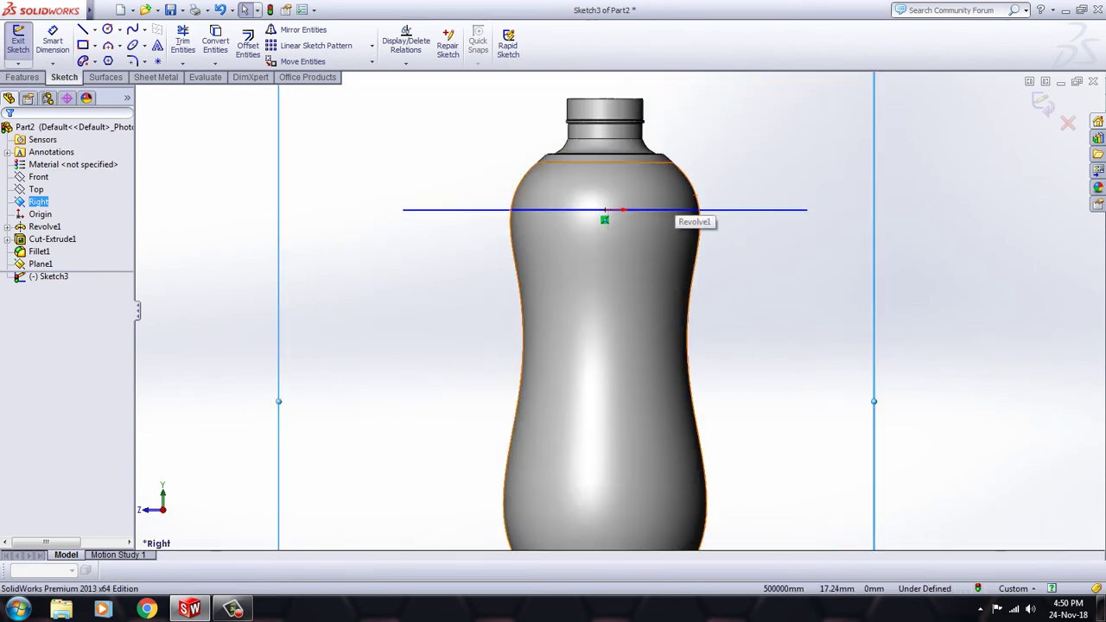
{"action": "scroll", "coordinate": [693, 190], "scroll_direction": "down", "scroll_amount": 2}
{"action": "scroll", "coordinate": [693, 190], "scroll_direction": "down", "scroll_amount": 2}
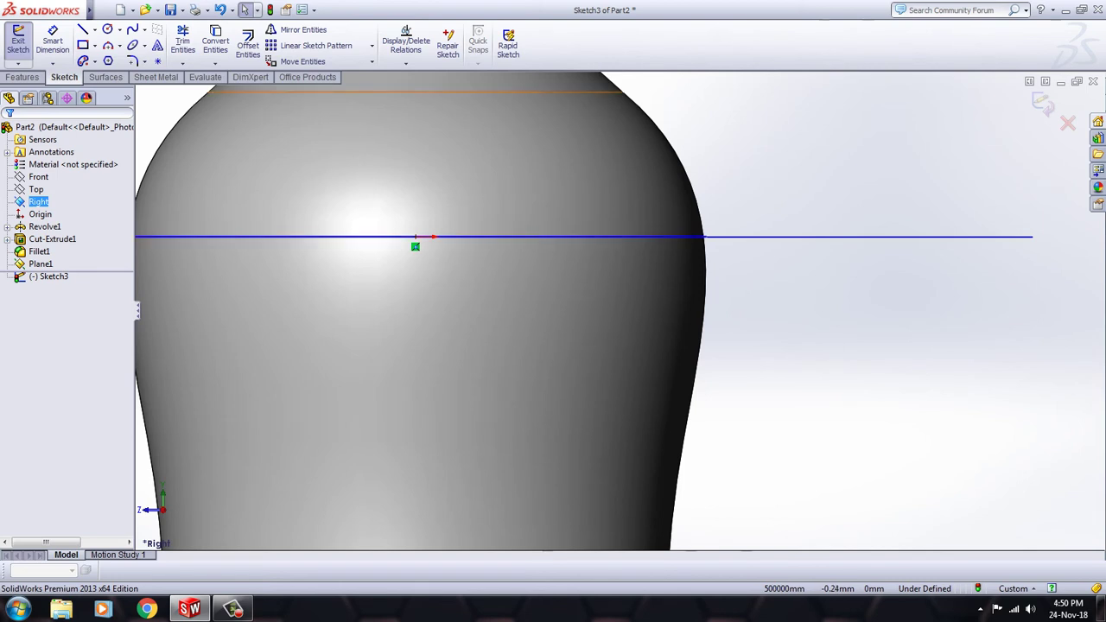
{"action": "left_click", "coordinate": [108, 29]}
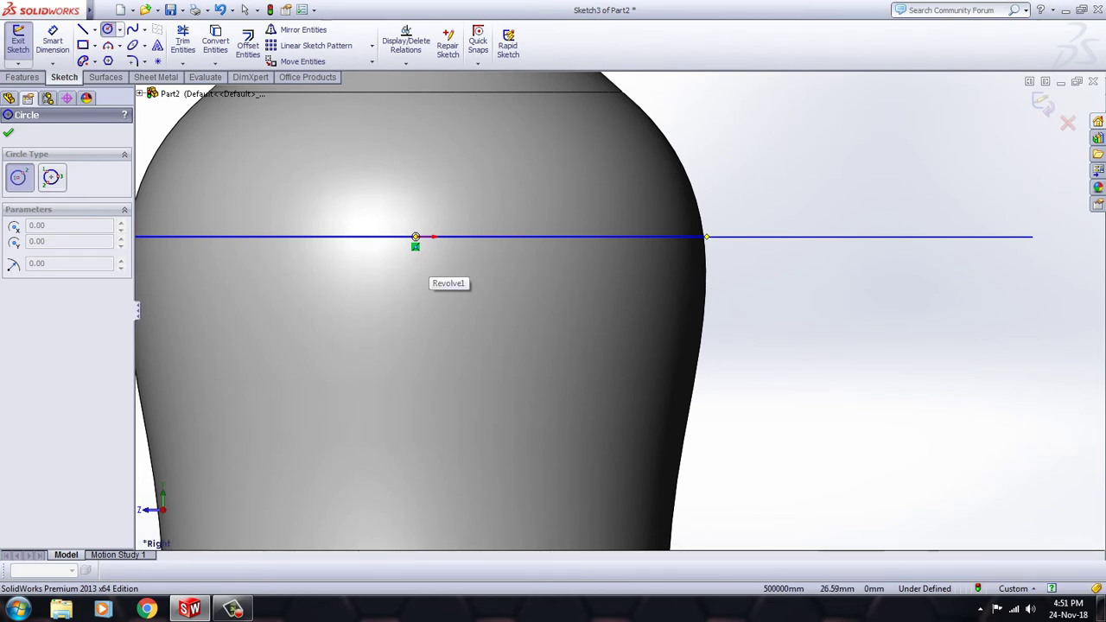
{"action": "key", "text": "Up"}
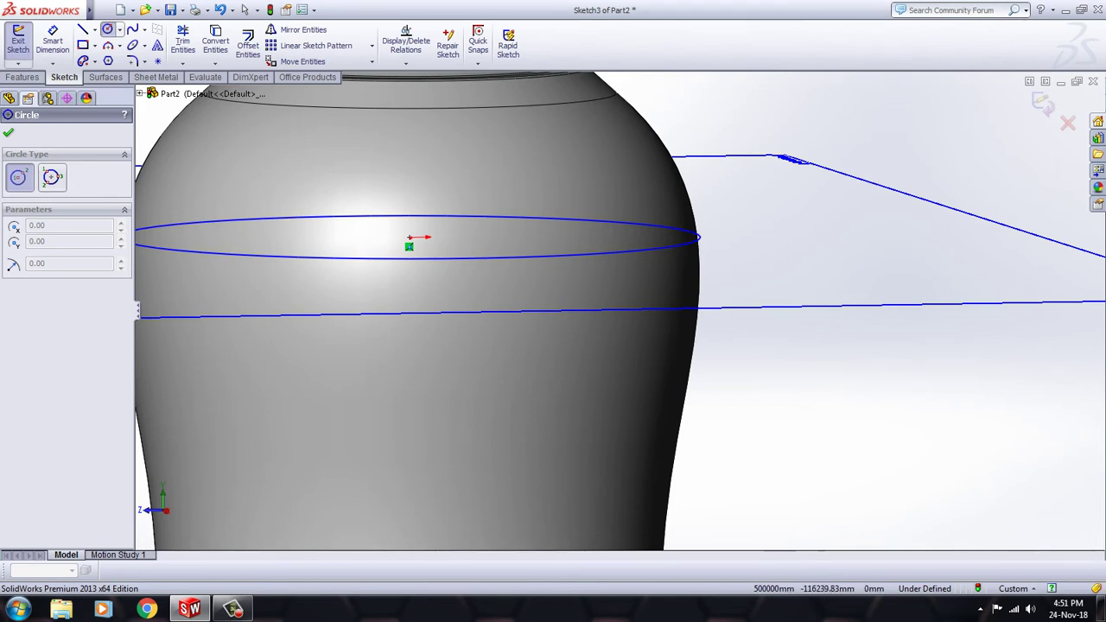
{"action": "key", "text": "Up"}
{"action": "key", "text": "Up"}
{"action": "key", "text": "Down"}
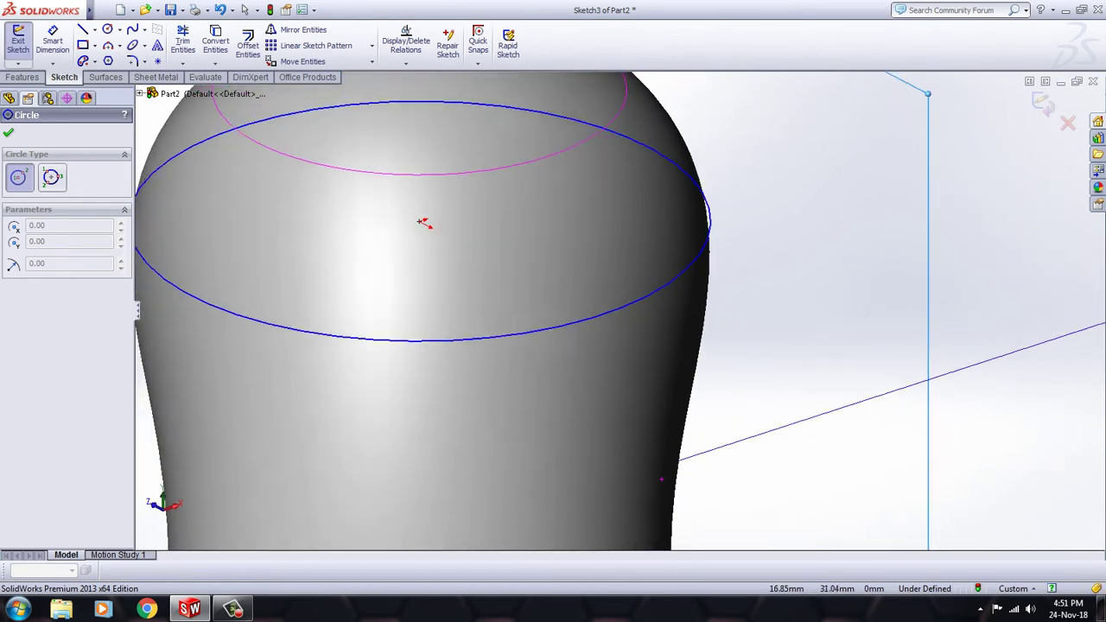
{"action": "key", "text": "Down"}
{"action": "key", "text": "Down"}
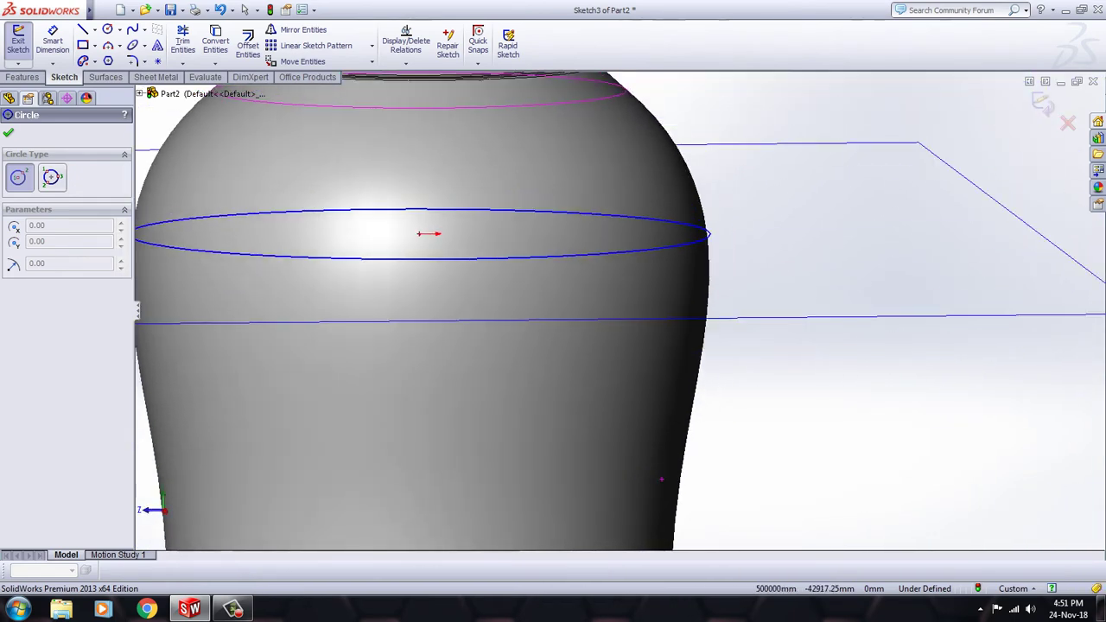
{"action": "key", "text": "z"}
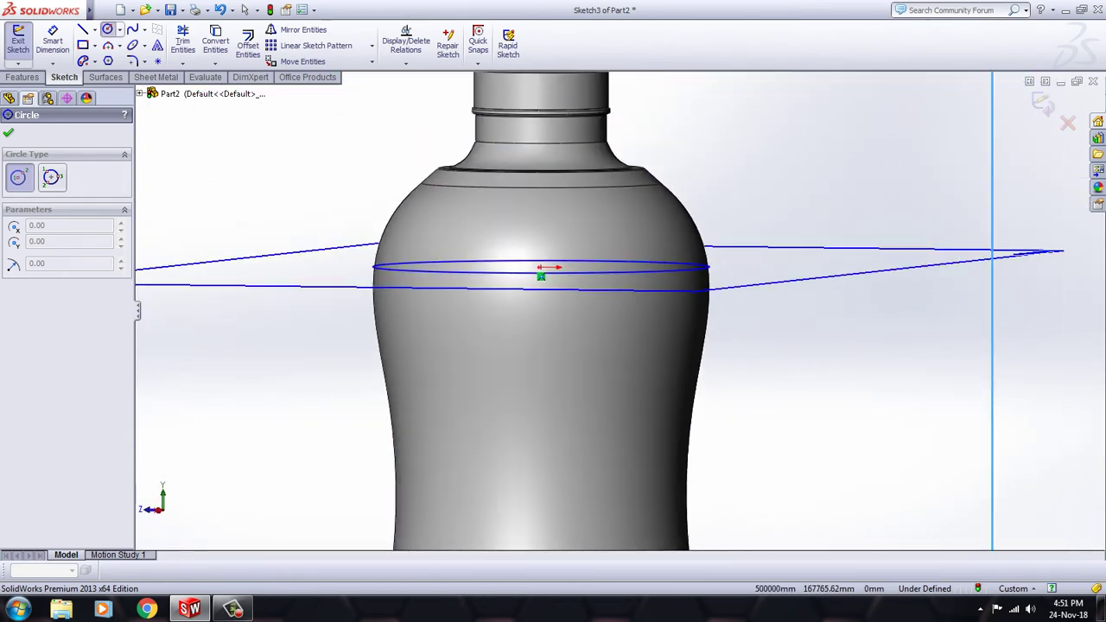
{"action": "key", "text": "Up"}
{"action": "key", "text": "z"}
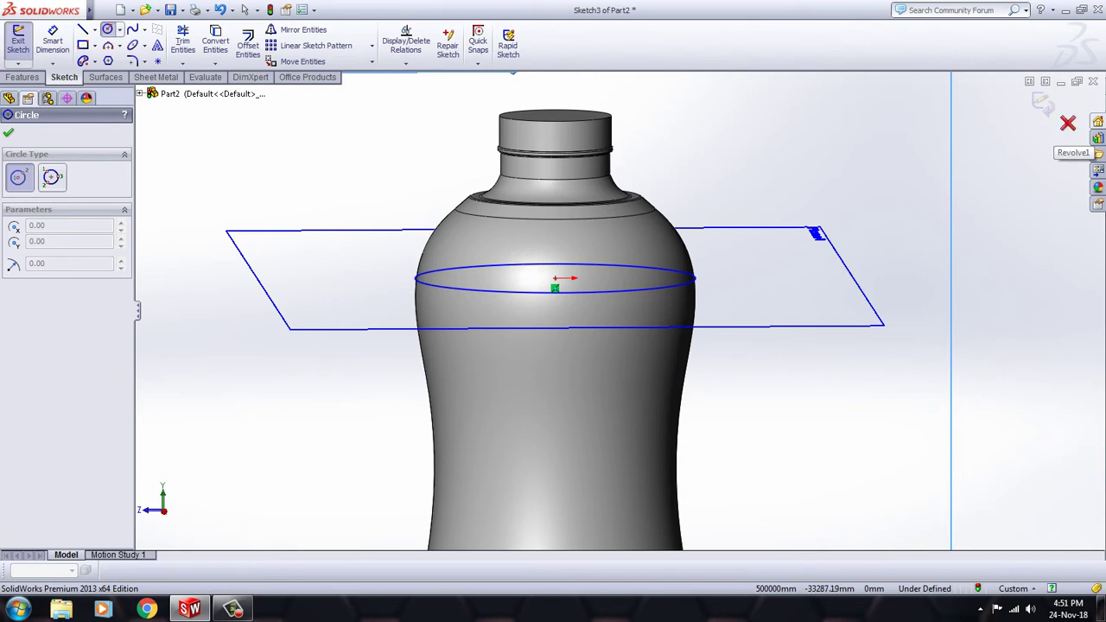
{"action": "key", "text": "Escape"}
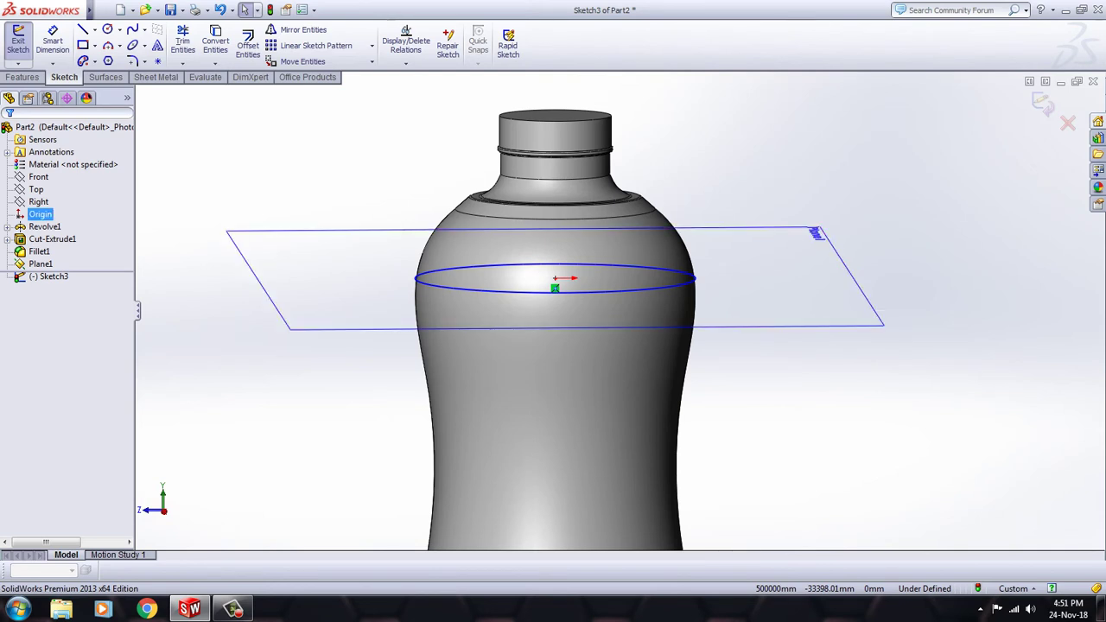
- Face the Right plane straight on and draw the ring circle matching the bottle's diameter
{"action": "left_click", "coordinate": [38, 202]}
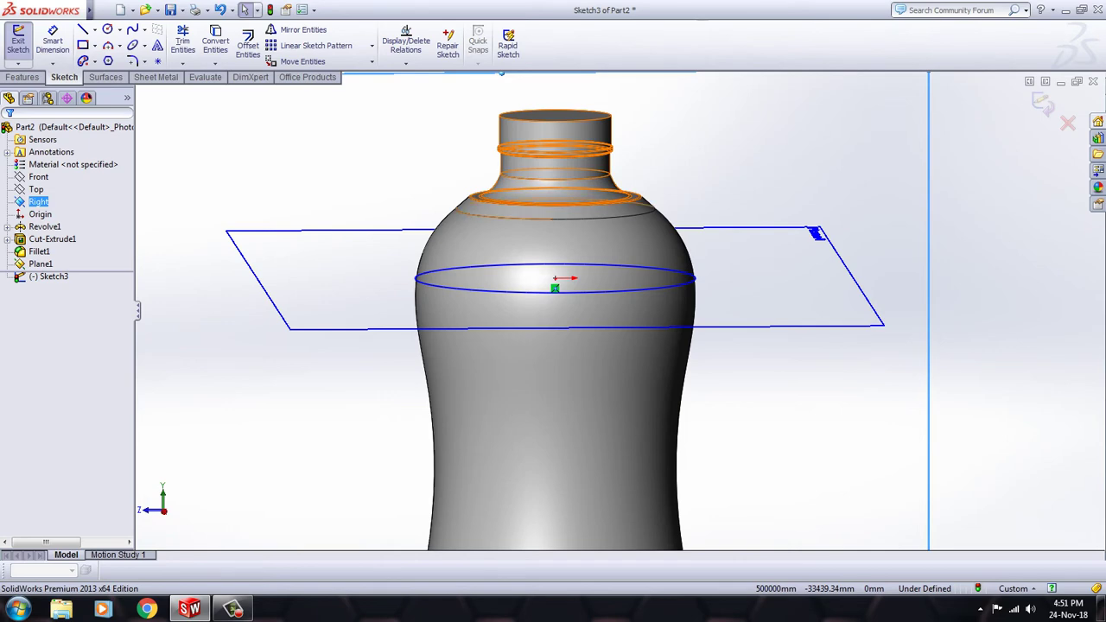
{"action": "right_click", "coordinate": [38, 201]}
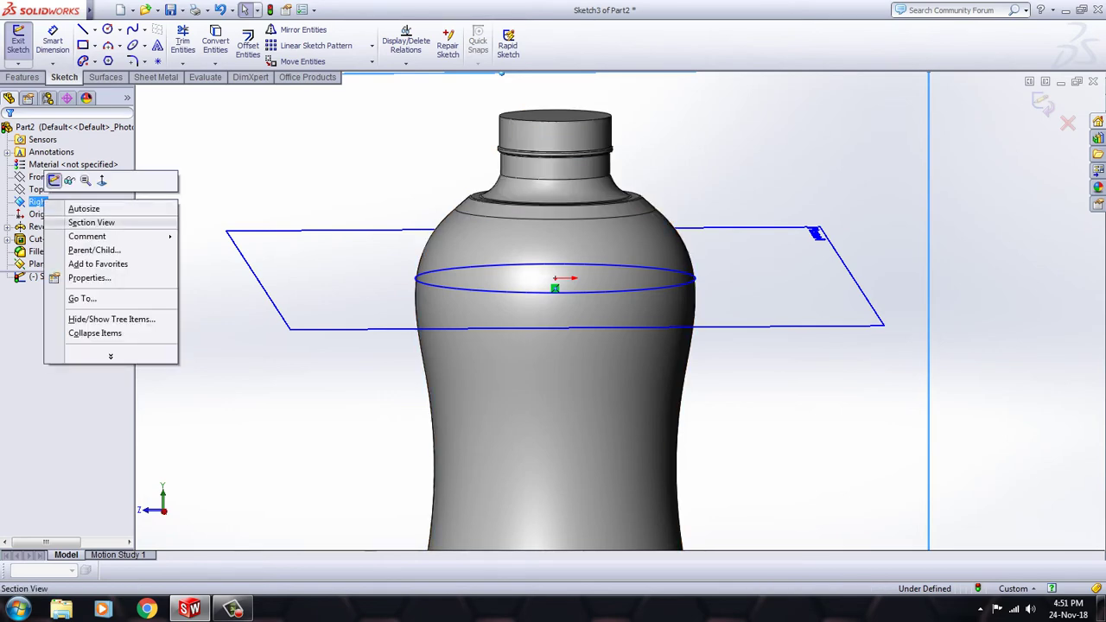
{"action": "left_click", "coordinate": [53, 180]}
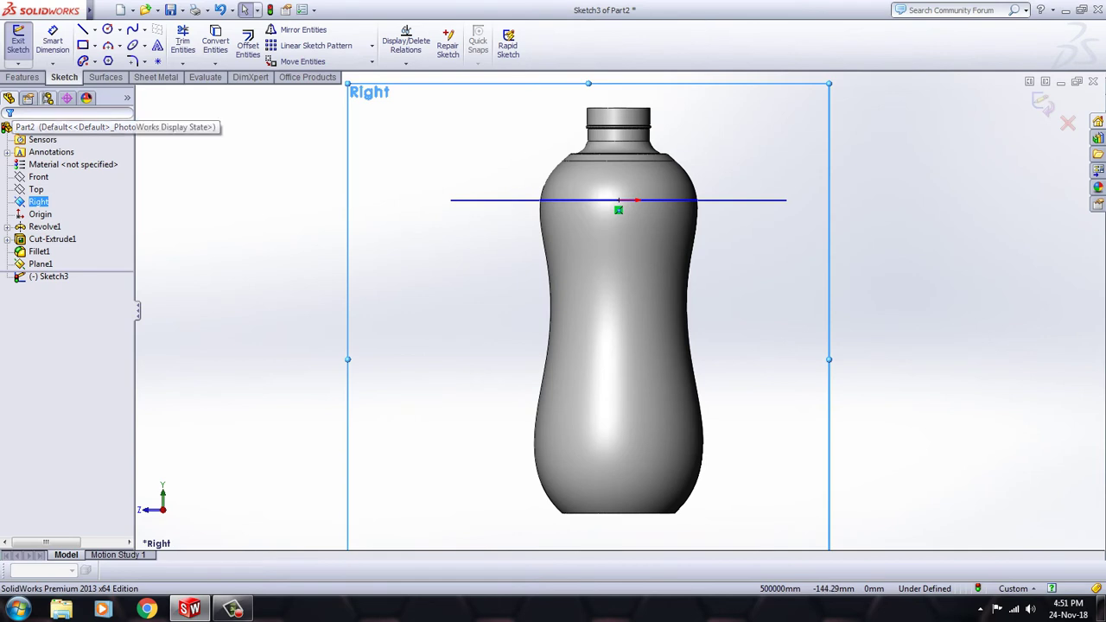
{"action": "left_click", "coordinate": [107, 29]}
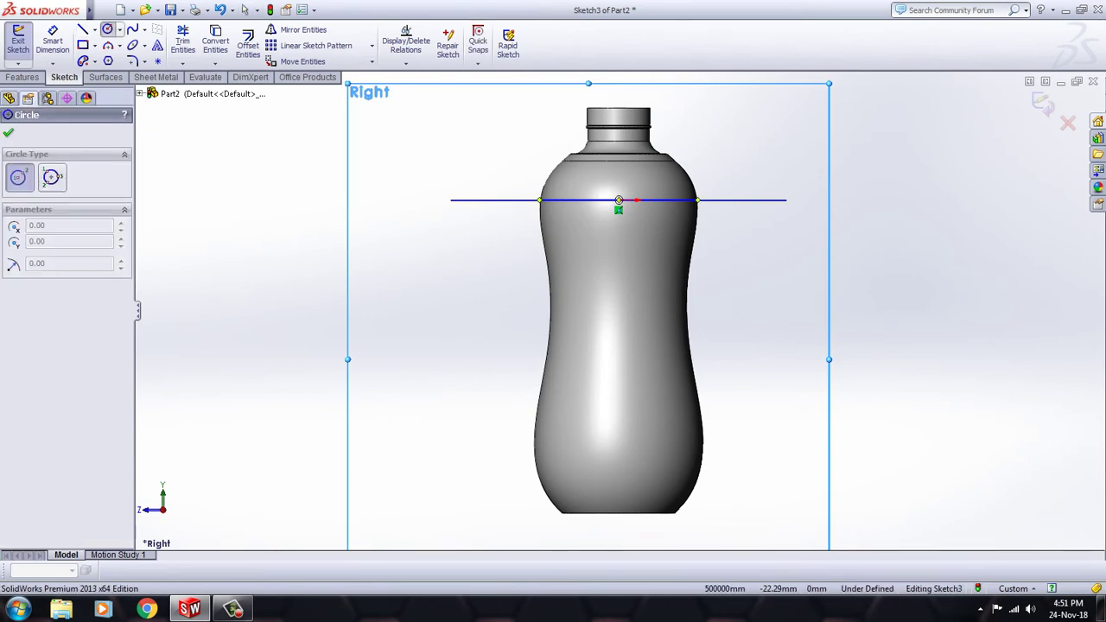
{"action": "scroll", "coordinate": [619, 200], "scroll_direction": "down", "scroll_amount": 2}
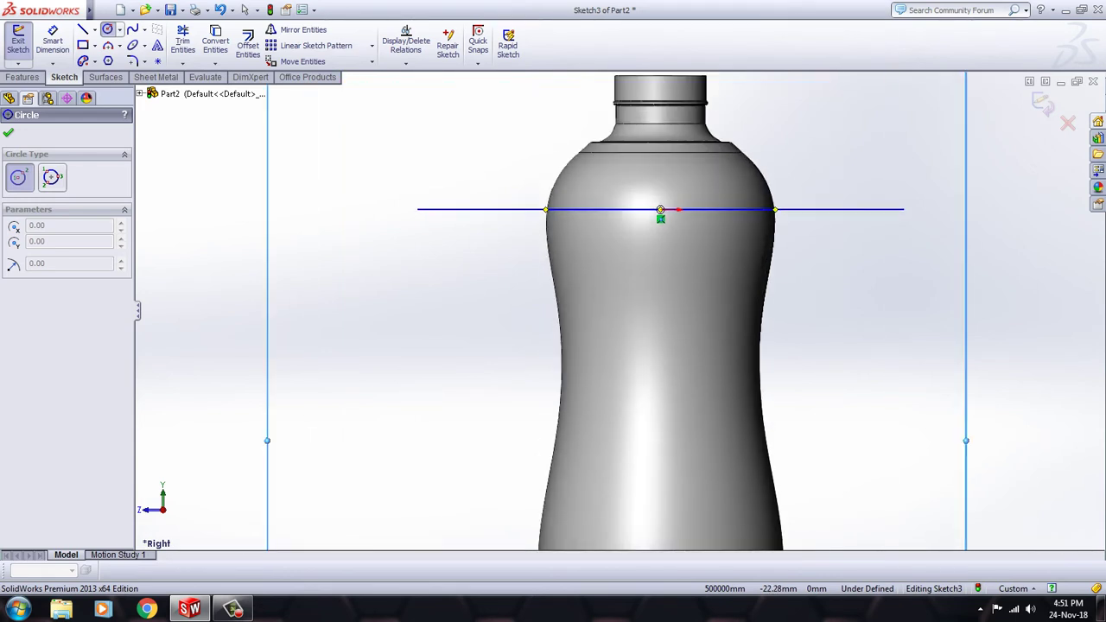
{"action": "scroll", "coordinate": [660, 209], "scroll_direction": "up", "scroll_amount": 2}
{"action": "scroll", "coordinate": [642, 254], "scroll_direction": "down", "scroll_amount": 2}
{"action": "scroll", "coordinate": [735, 271], "scroll_direction": "down", "scroll_amount": 2}
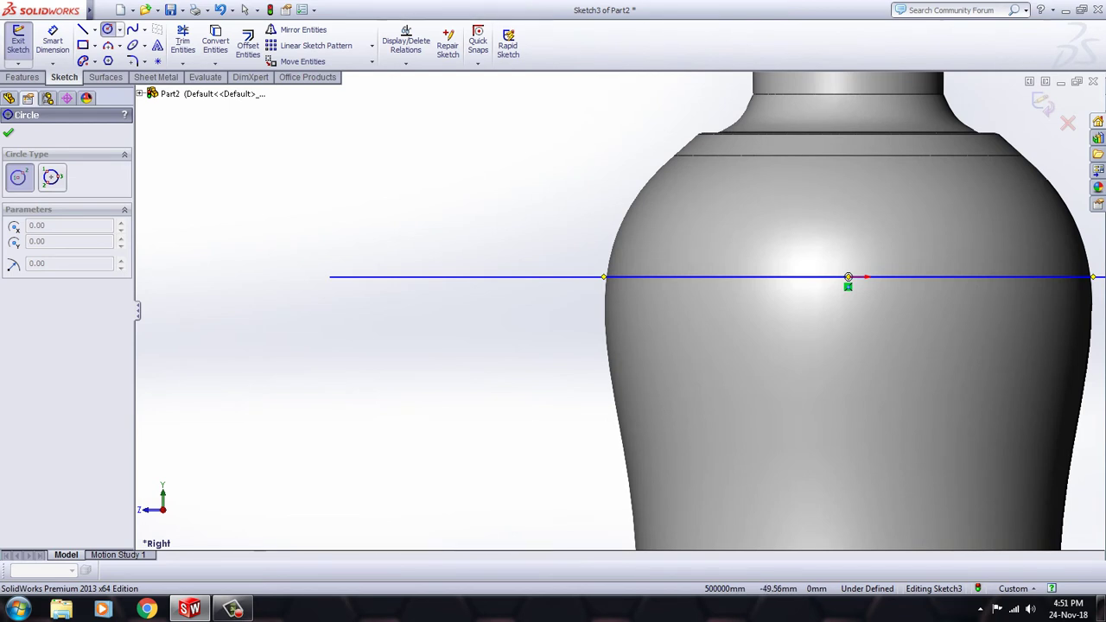
{"action": "scroll", "coordinate": [619, 311], "scroll_direction": "up", "scroll_amount": 2}
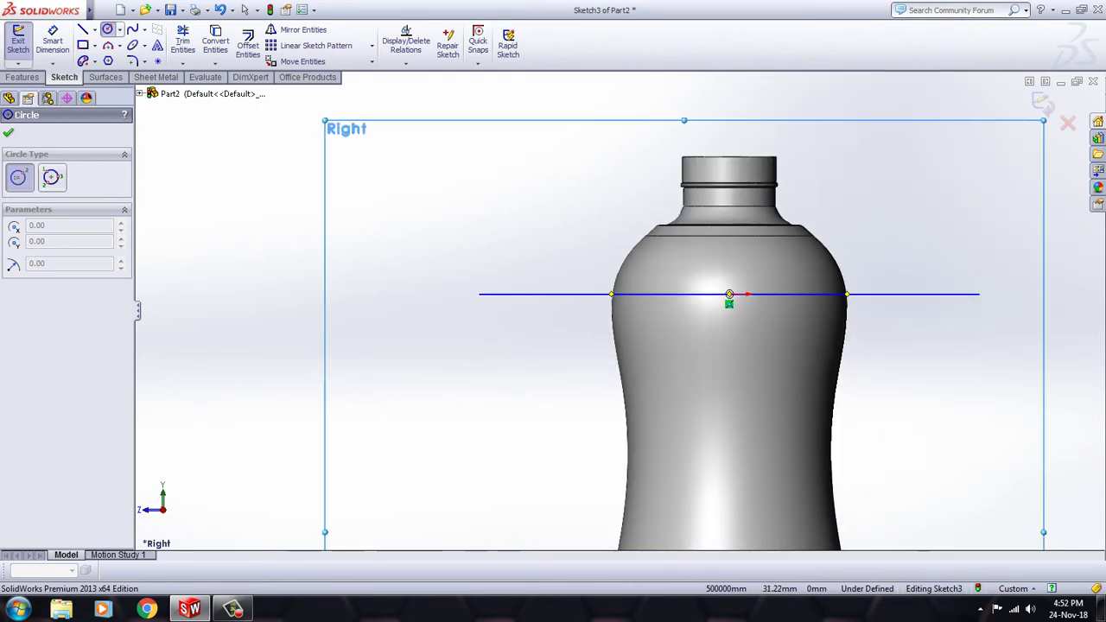
{"action": "key", "text": "Escape"}
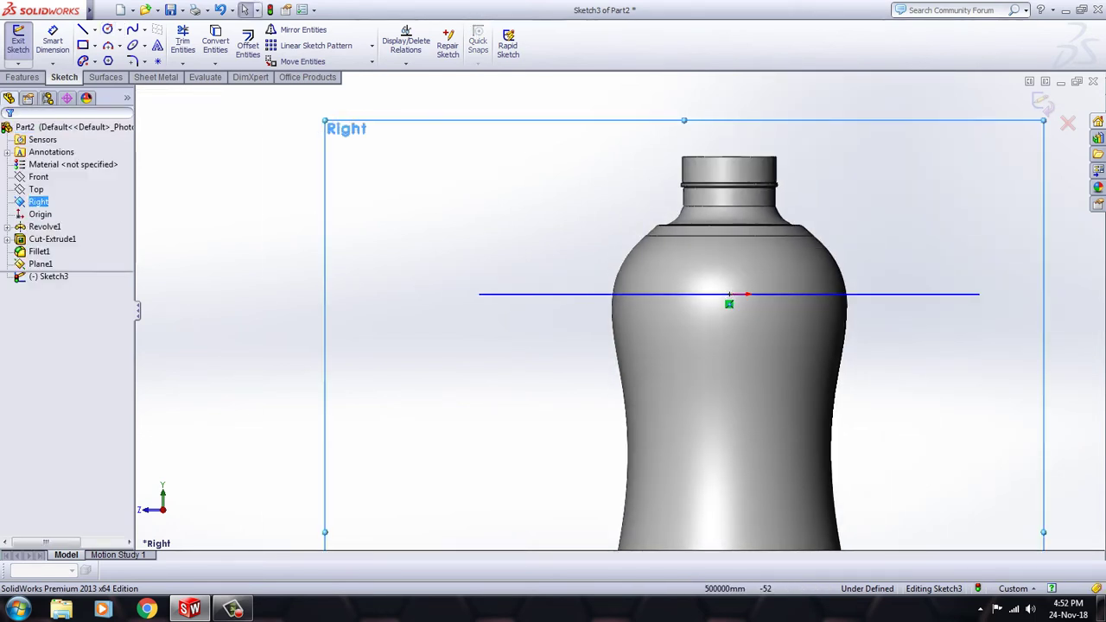
- Zoom and orbit to inspect the ring around the bottle's shoulder in perspective
{"action": "scroll", "coordinate": [731, 294], "scroll_direction": "down", "scroll_amount": 1}
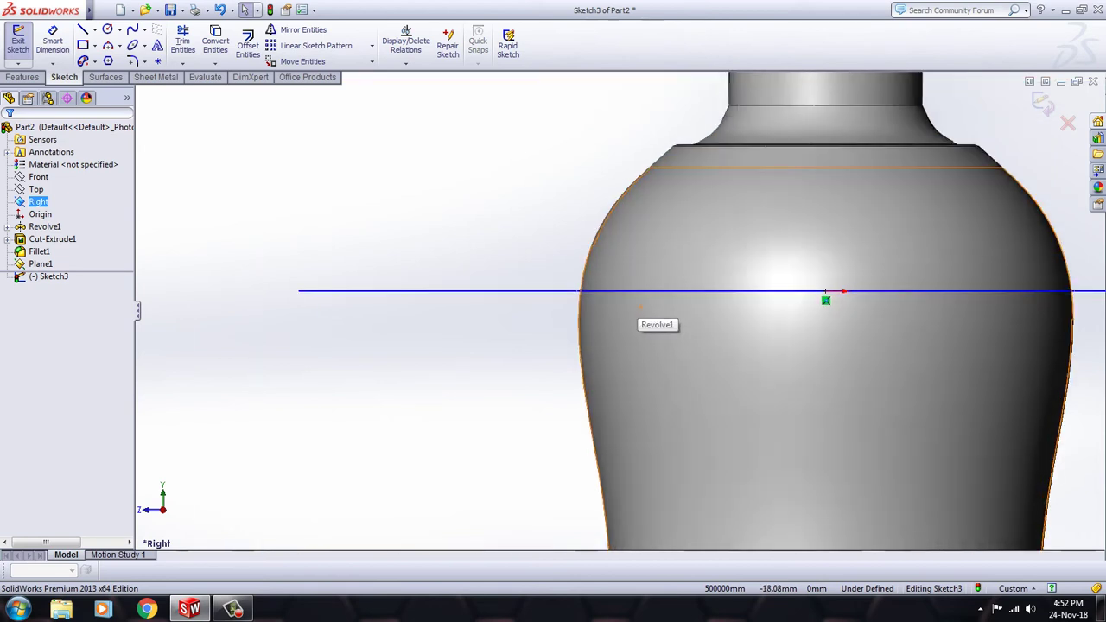
{"action": "scroll", "coordinate": [743, 295], "scroll_direction": "down", "scroll_amount": 2}
{"action": "scroll", "coordinate": [826, 292], "scroll_direction": "down", "scroll_amount": 1}
{"action": "scroll", "coordinate": [873, 292], "scroll_direction": "down", "scroll_amount": 1}
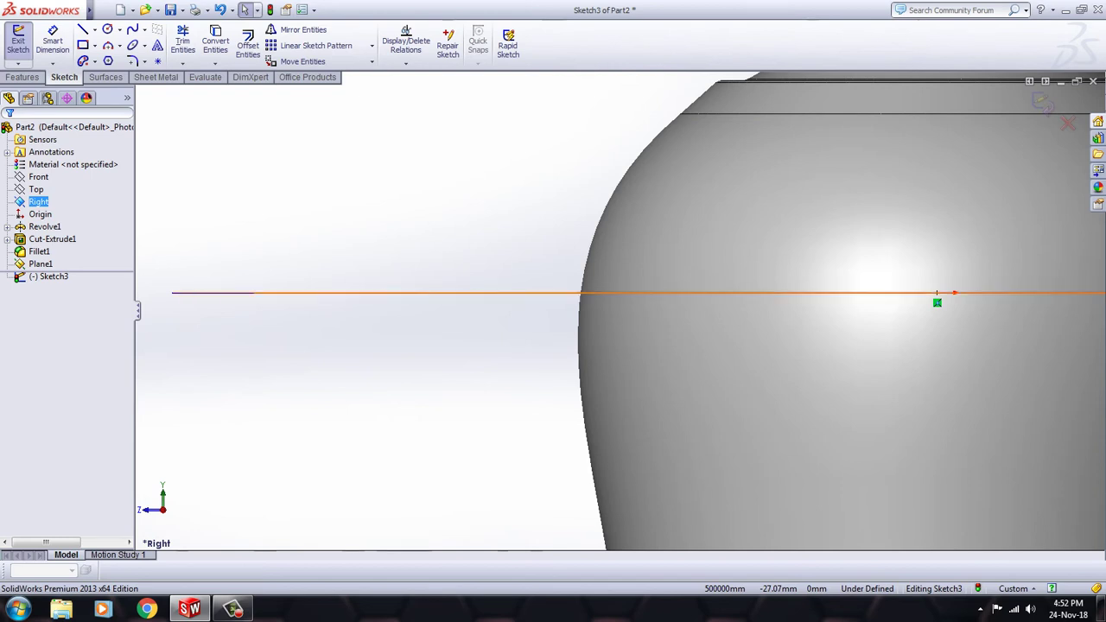
{"action": "scroll", "coordinate": [936, 294], "scroll_direction": "up", "scroll_amount": 3}
{"action": "scroll", "coordinate": [801, 302], "scroll_direction": "up", "scroll_amount": 2}
{"action": "scroll", "coordinate": [708, 307], "scroll_direction": "up", "scroll_amount": 1}
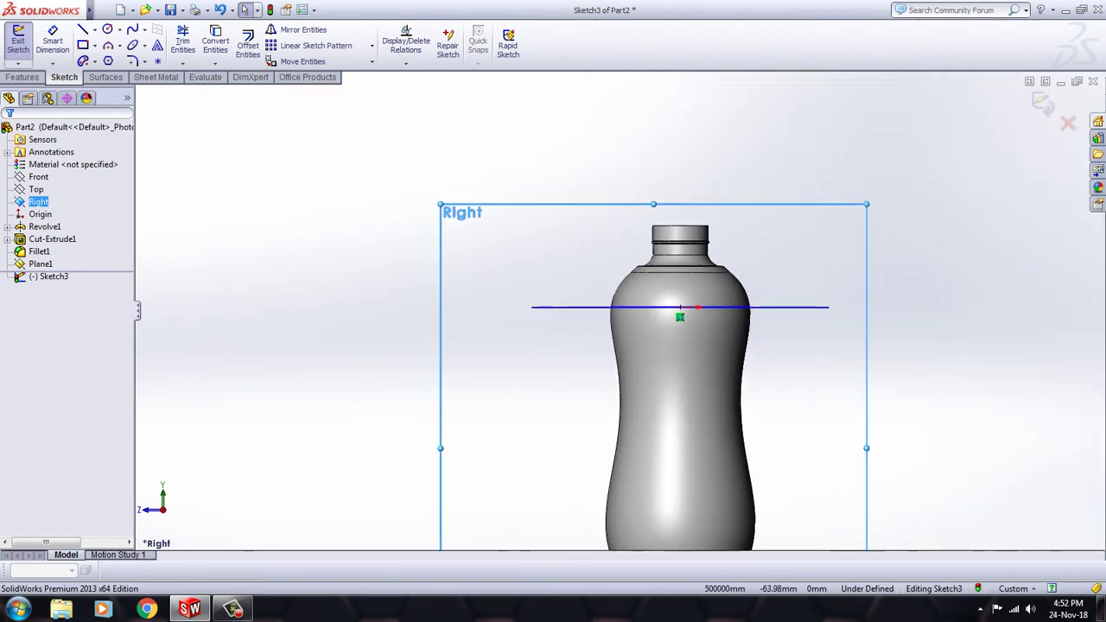
{"action": "middle_click_drag", "start_coordinate": [679, 309], "coordinate": [680, 316]}
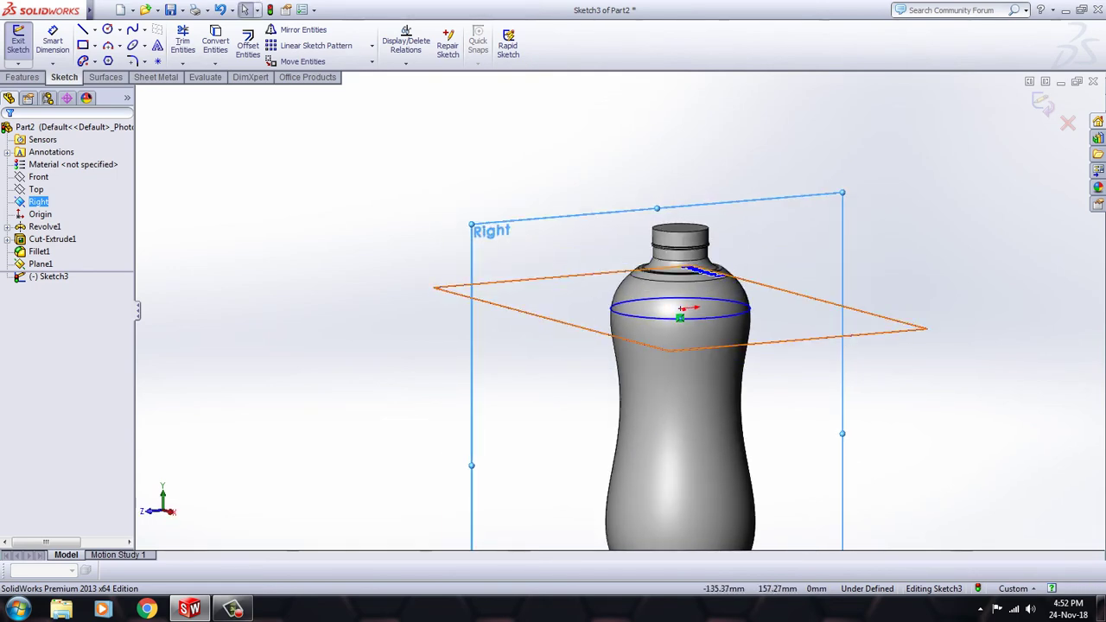
{"action": "mouse_move", "coordinate": [680, 316]}
{"action": "middle_mouse_down"}
{"action": "mouse_move", "coordinate": [741, 307]}
{"action": "mouse_move", "coordinate": [682, 298]}
{"action": "middle_mouse_up"}
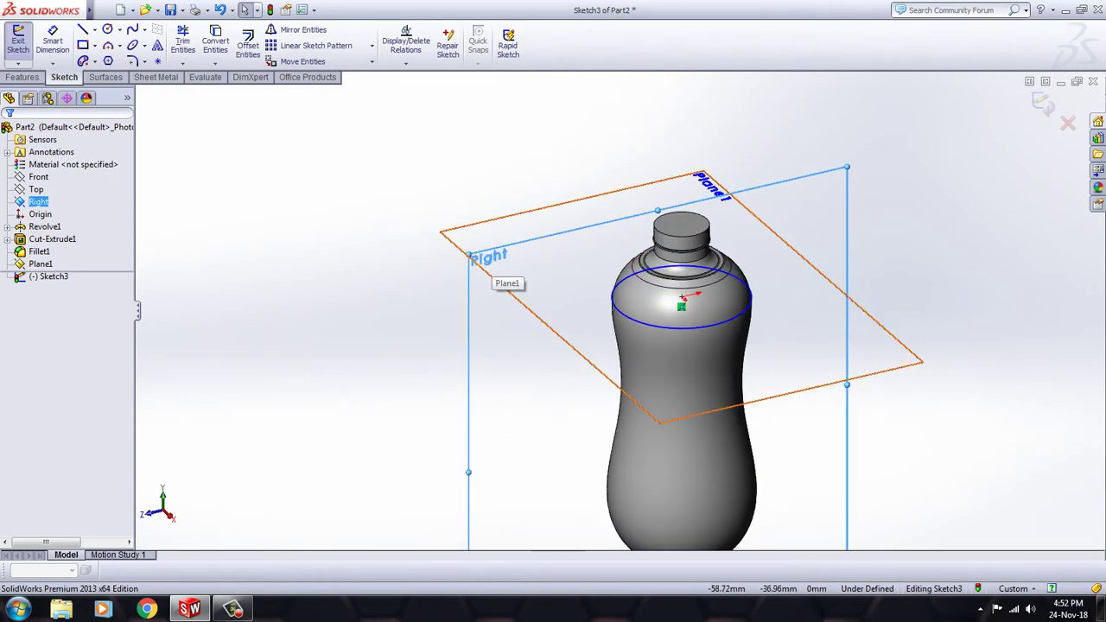
- Exit the ring sketch Sketch3 via the Right plane's shortcut menu
{"action": "right_click", "coordinate": [504, 152]}
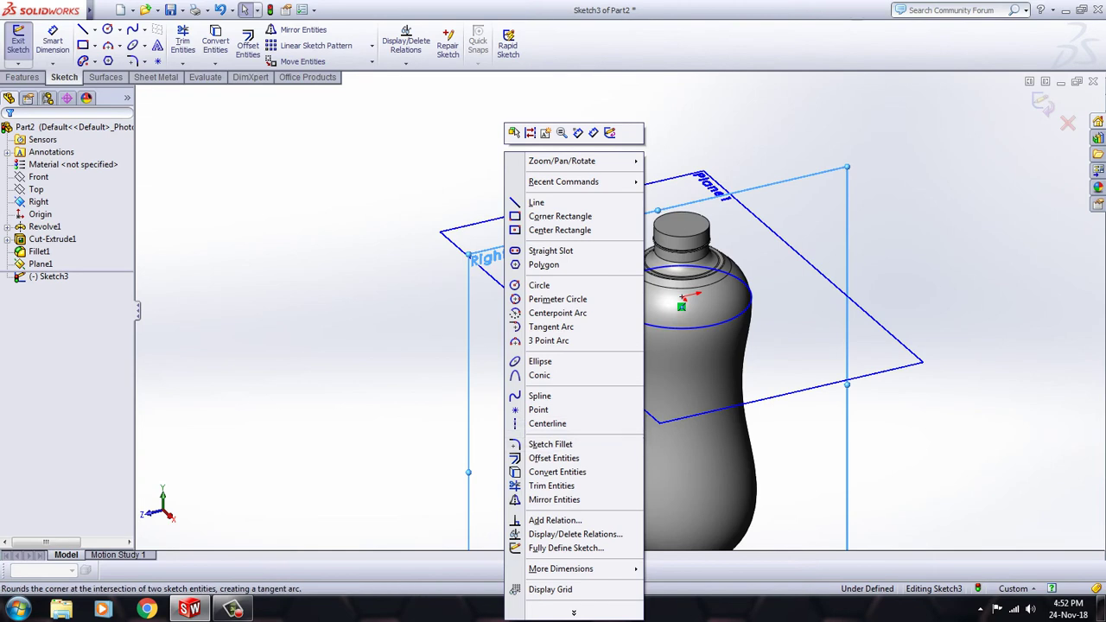
{"action": "key", "text": "Escape"}
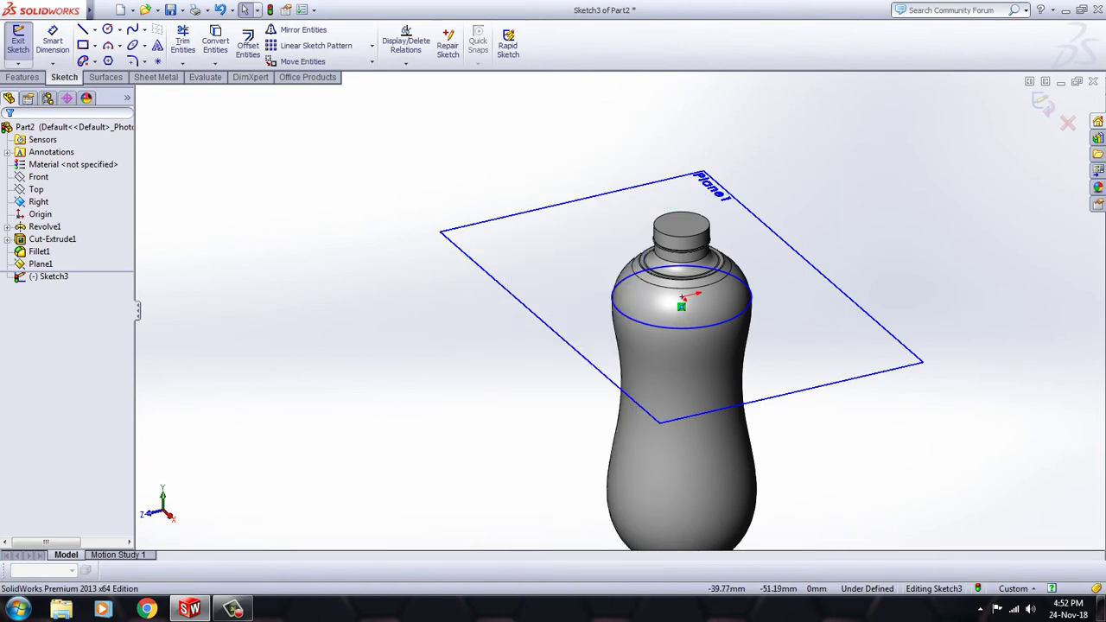
{"action": "left_click", "coordinate": [38, 202]}
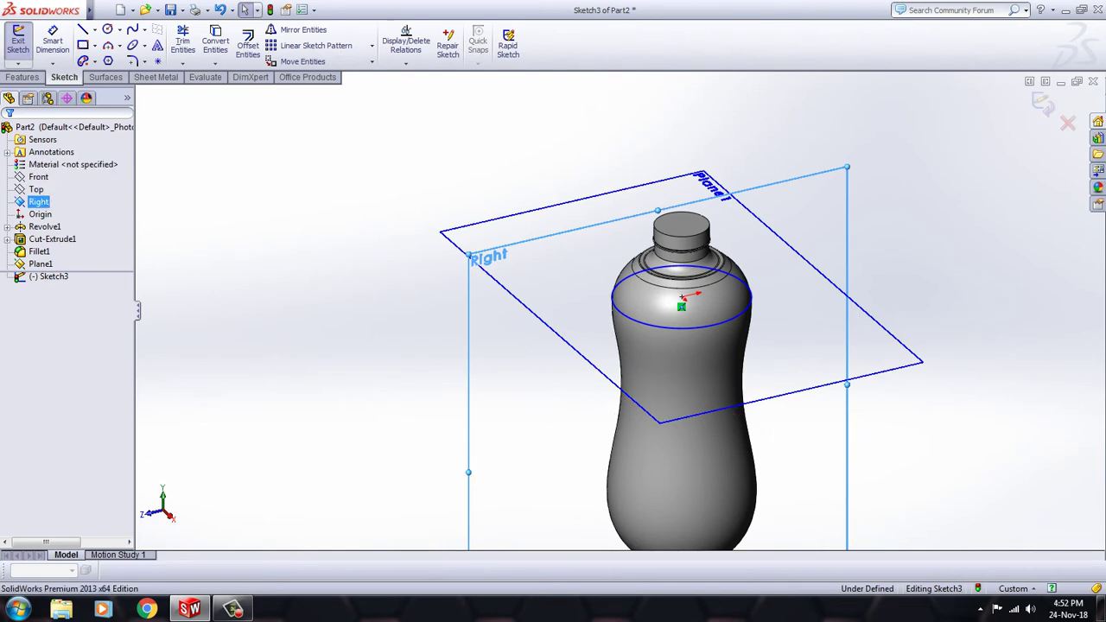
{"action": "right_click", "coordinate": [39, 202]}
{"action": "left_click", "coordinate": [54, 181]}
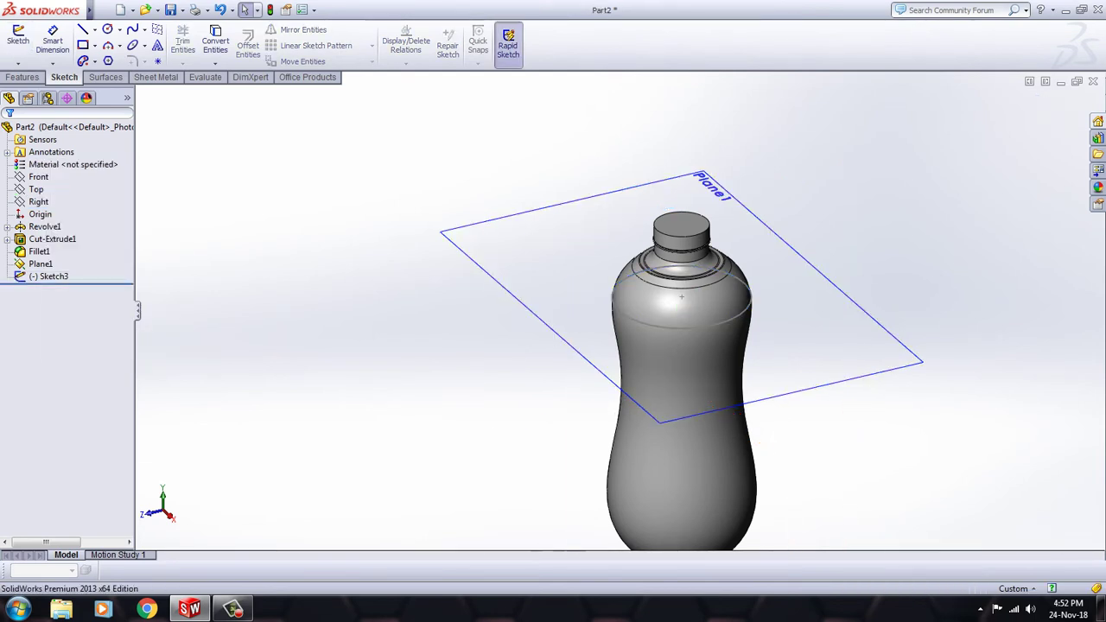
- Start Sketch4 on the Right plane and draw a radius ~1.54 circle on the bottle's edge
{"action": "left_click", "coordinate": [18, 39]}
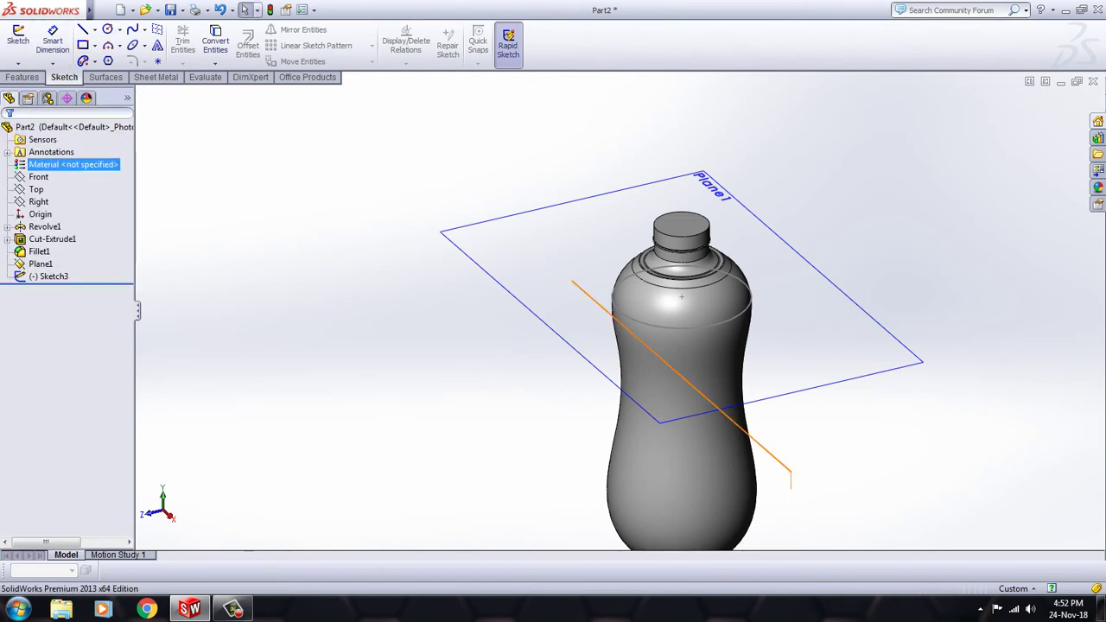
{"action": "left_click", "coordinate": [38, 201]}
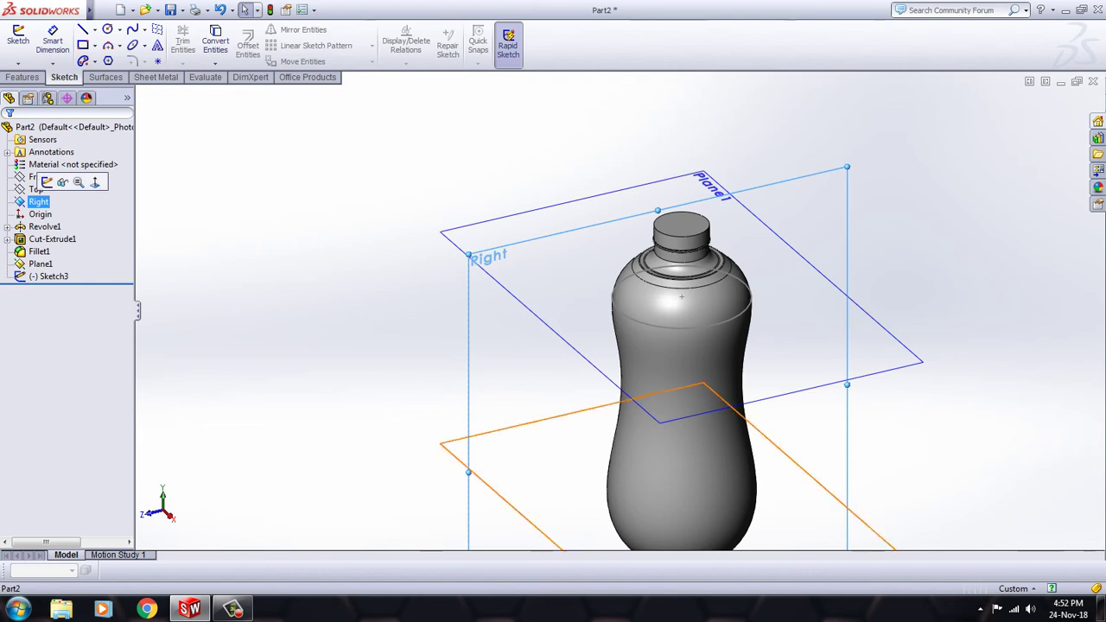
{"action": "left_click", "coordinate": [78, 182]}
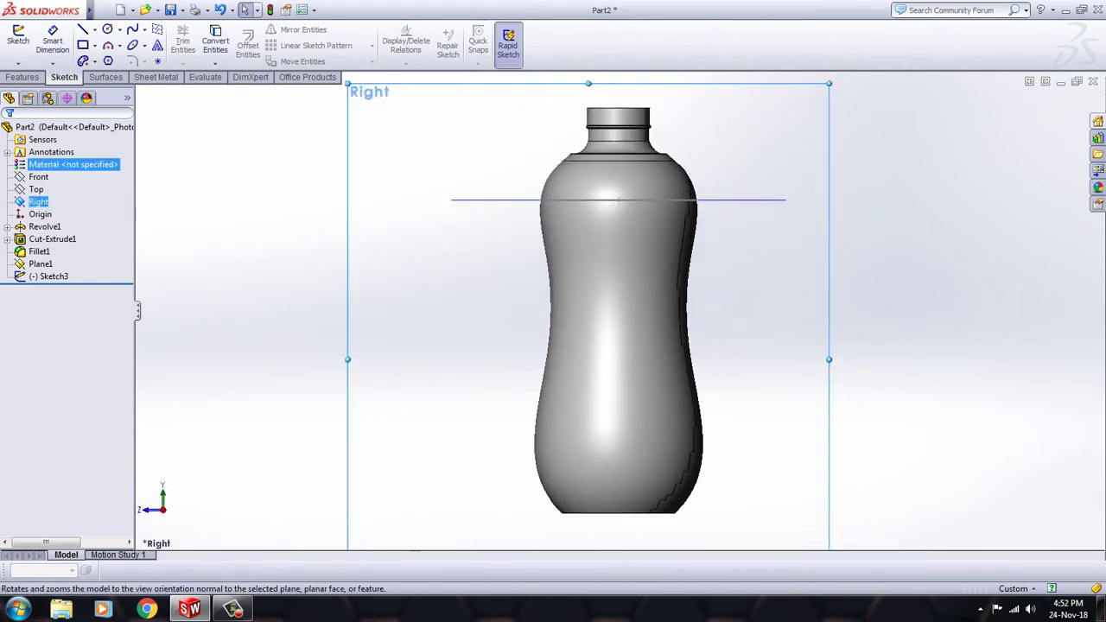
{"action": "left_click", "coordinate": [107, 28]}
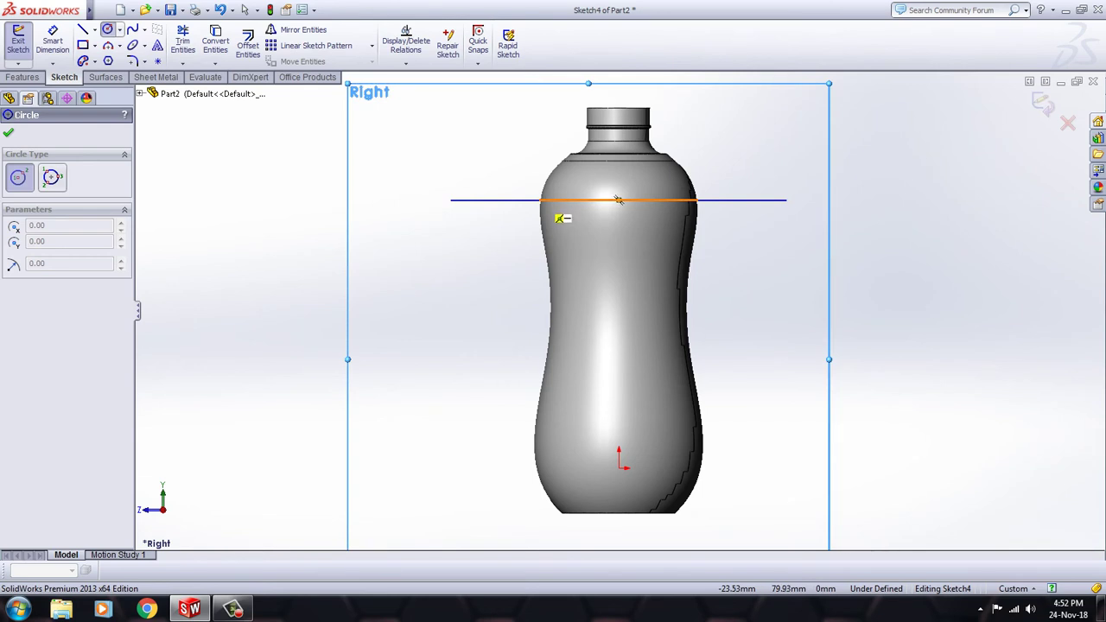
{"action": "left_click", "coordinate": [539, 200]}
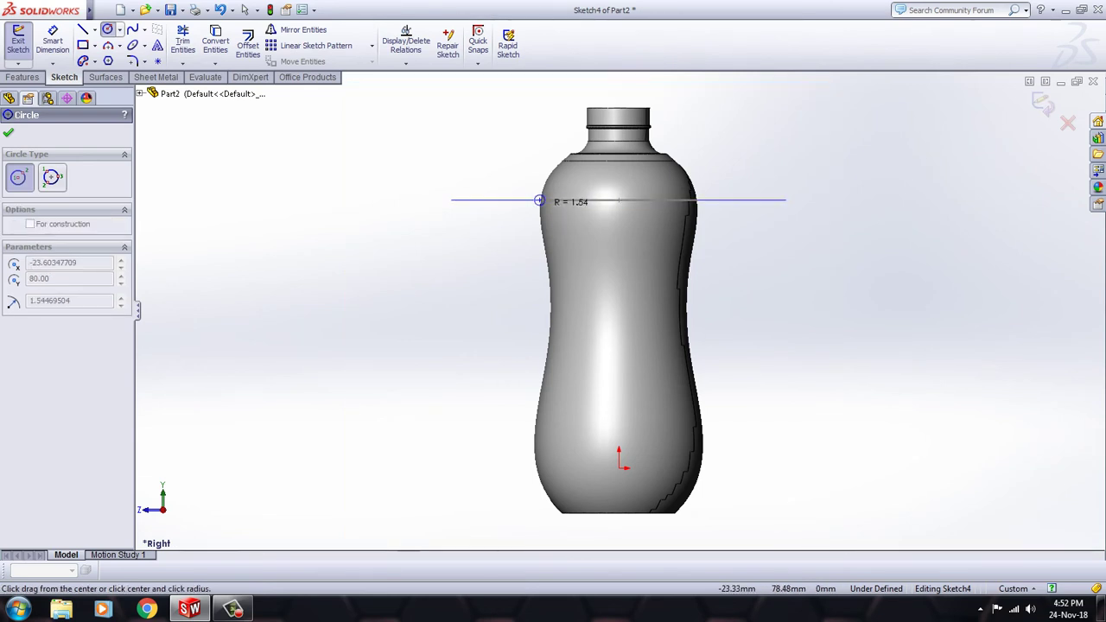
{"action": "left_click", "coordinate": [539, 200]}
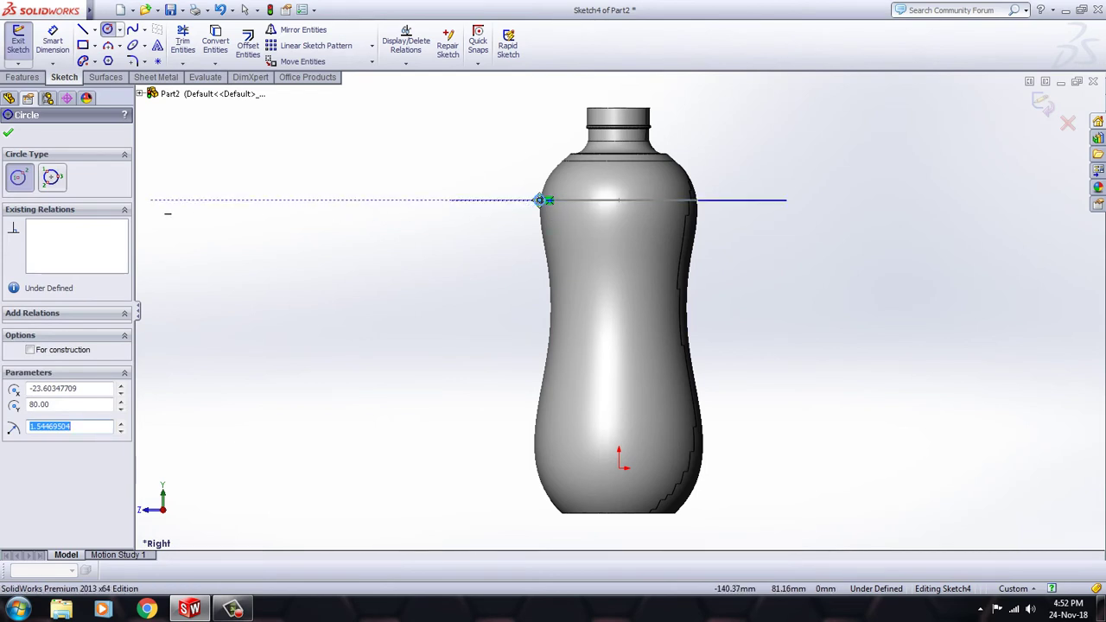
{"action": "key", "text": "Escape"}
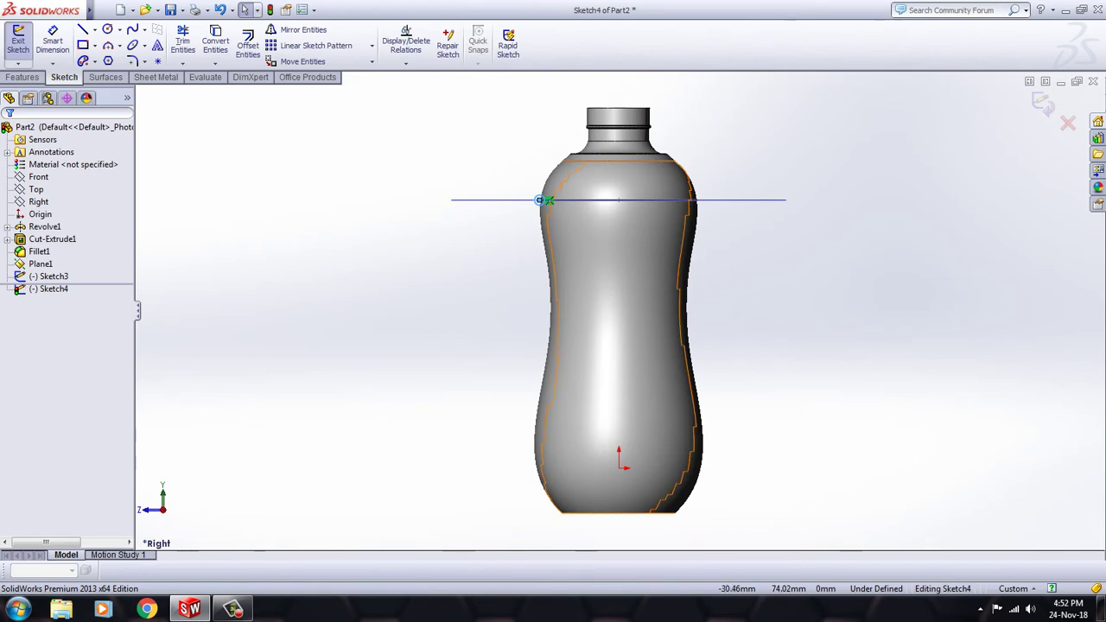
- Inspect the small circle in a shoulder close-up, then close Sketch4
{"action": "scroll", "coordinate": [539, 200], "scroll_direction": "down", "scroll_amount": 3}
{"action": "scroll", "coordinate": [582, 197], "scroll_direction": "down", "scroll_amount": 3}
{"action": "middle_click_drag", "start_coordinate": [637, 188], "coordinate": [585, 180]}
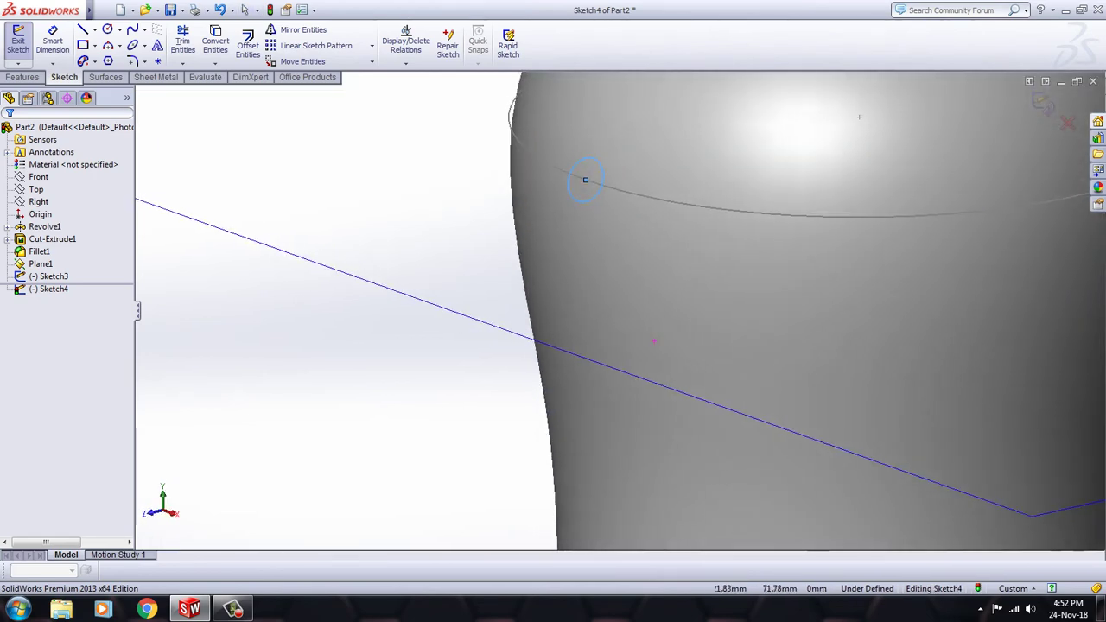
{"action": "key", "text": "ctrl+8"}
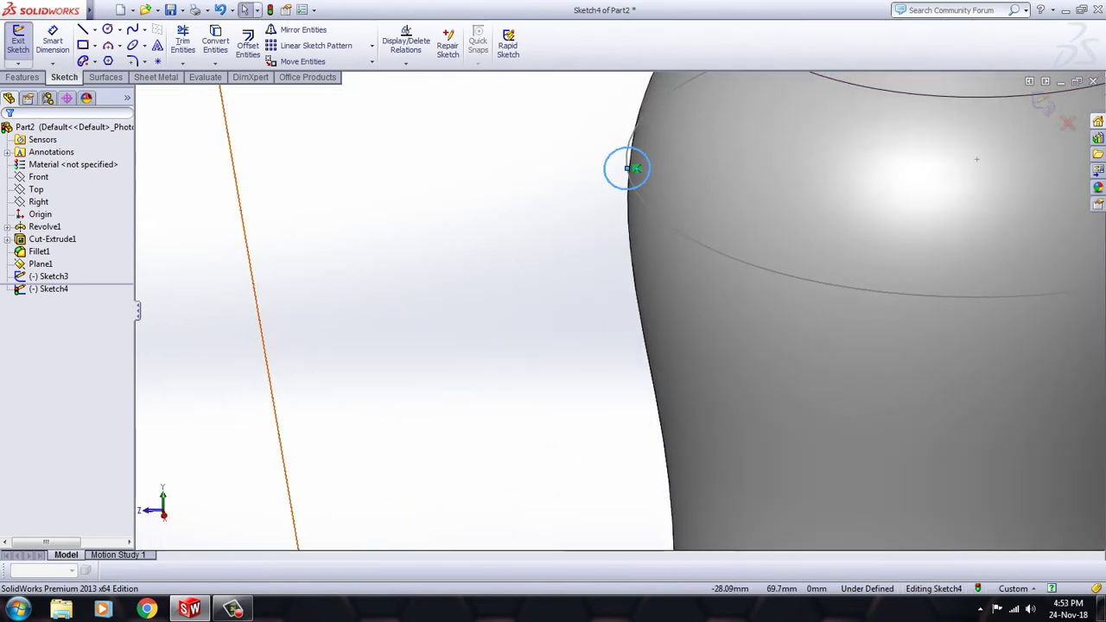
{"action": "left_click", "coordinate": [508, 45]}
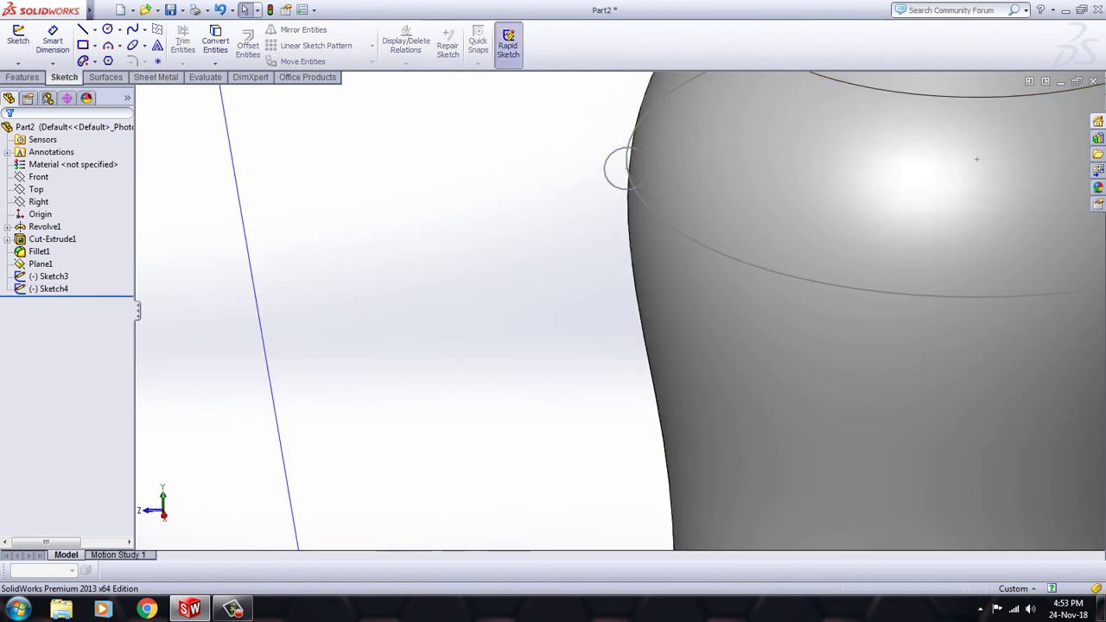
{"action": "left_click", "coordinate": [22, 77]}
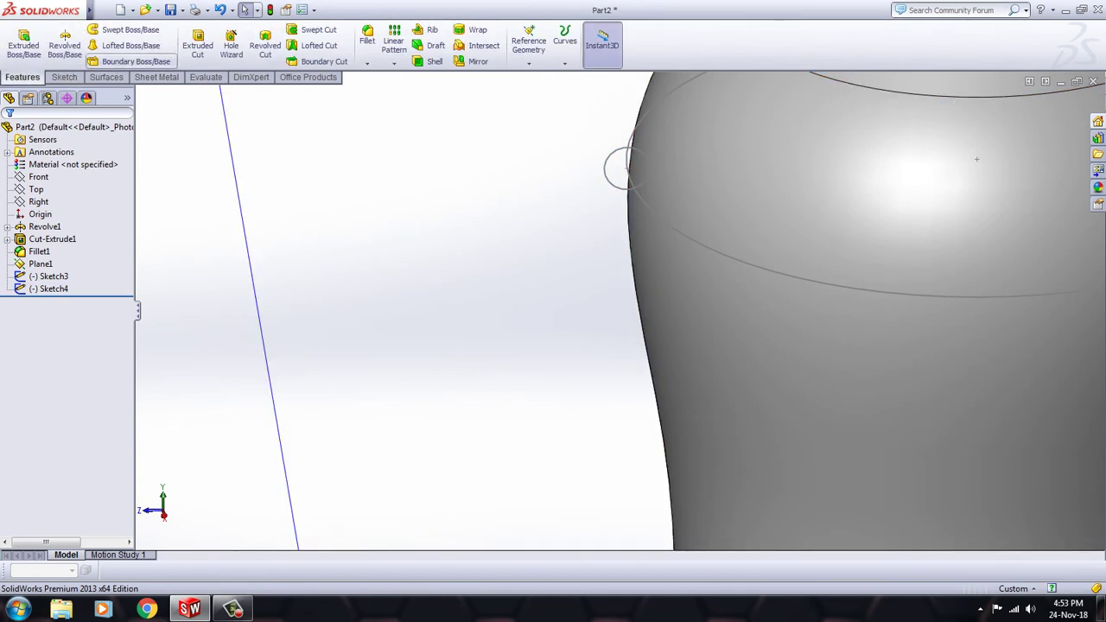
- Swept-cut Sketch4's small circle along the Sketch3 ring path to make the groove
{"action": "left_click", "coordinate": [315, 30]}
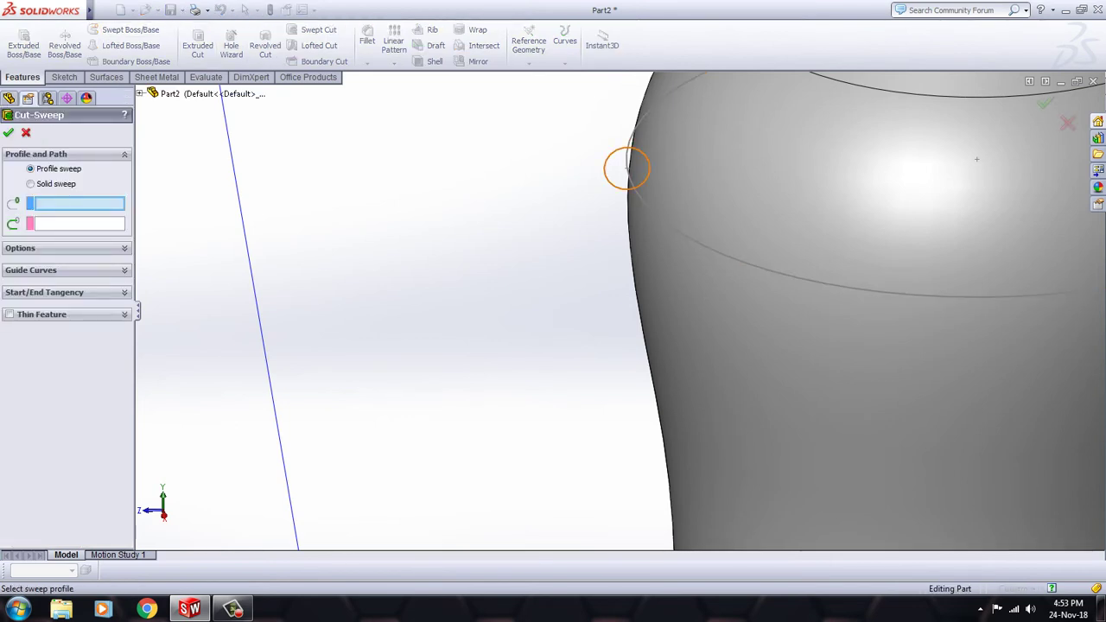
{"action": "left_click", "coordinate": [621, 188]}
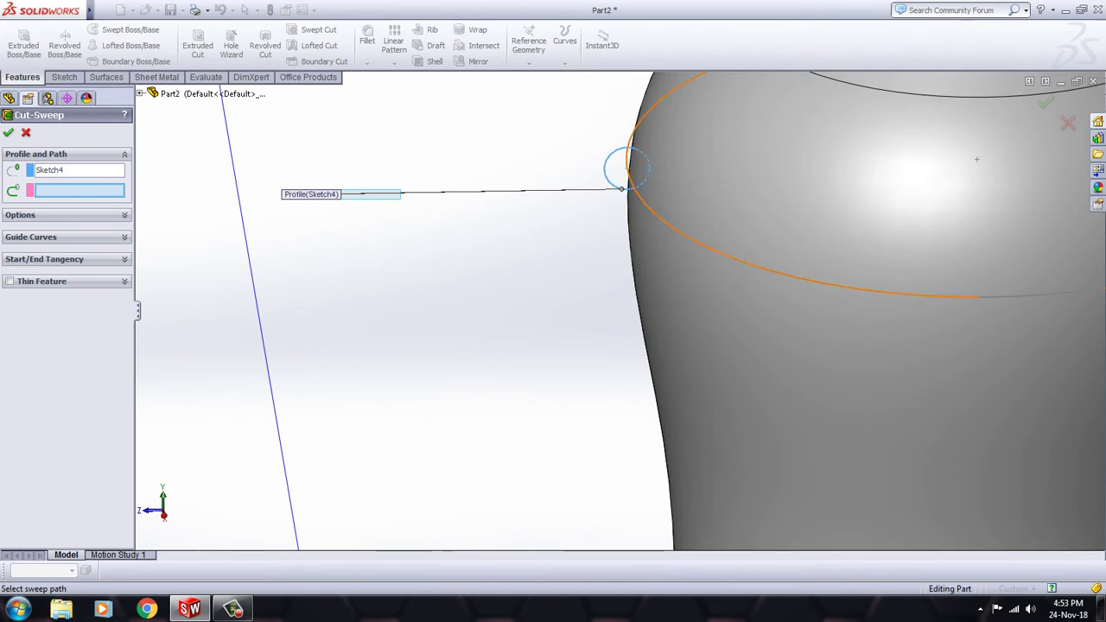
{"action": "left_click", "coordinate": [628, 144]}
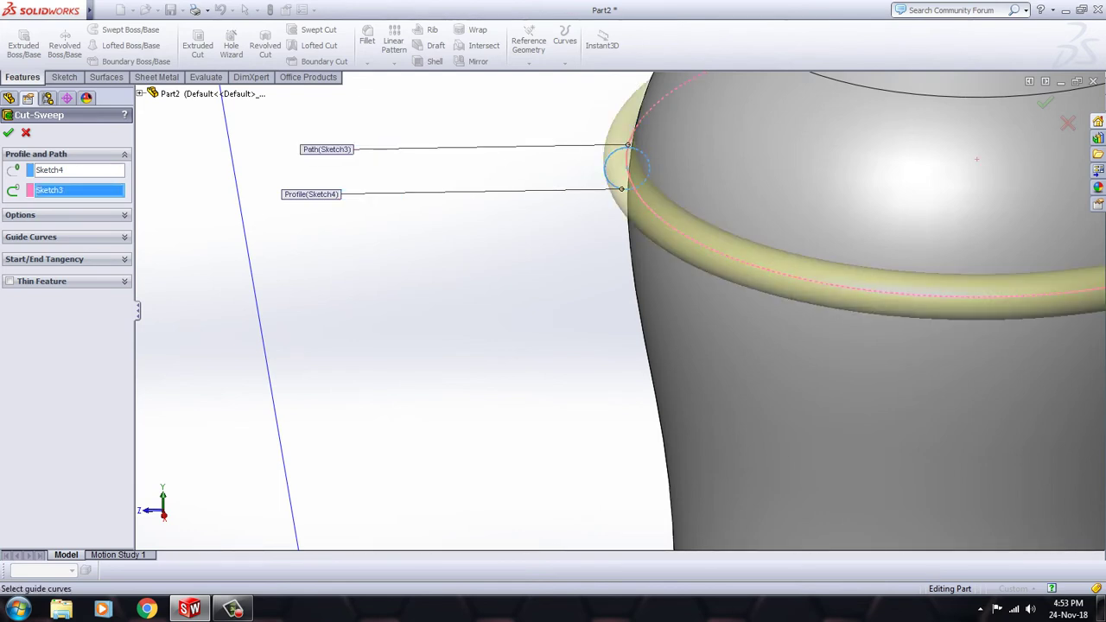
{"action": "key", "text": "Return"}
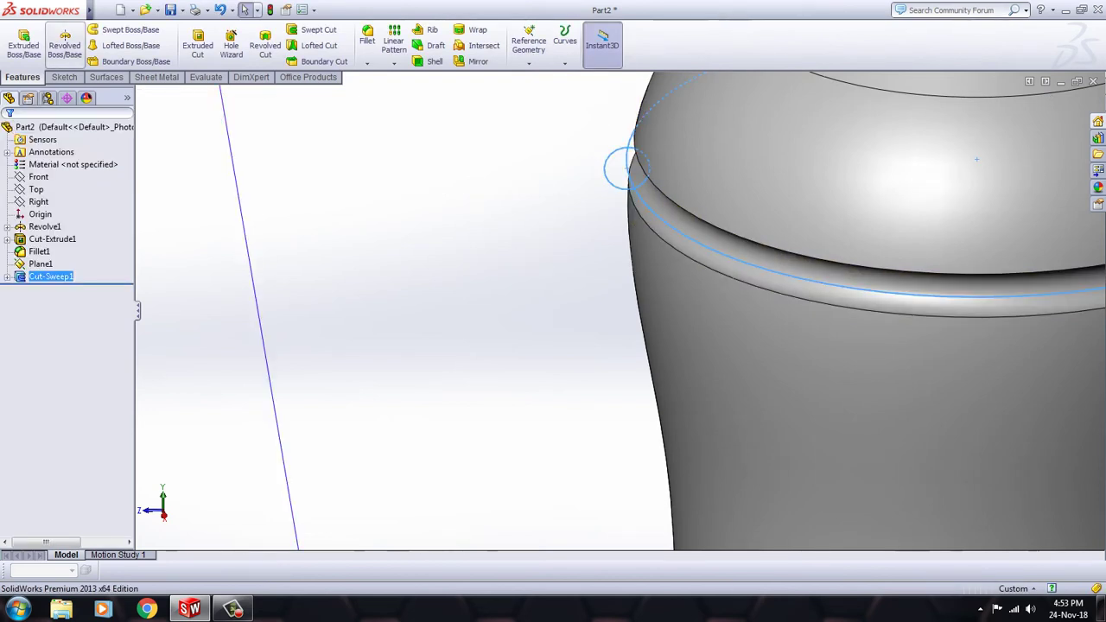
{"action": "key", "text": "Down"}
{"action": "key", "text": "f"}
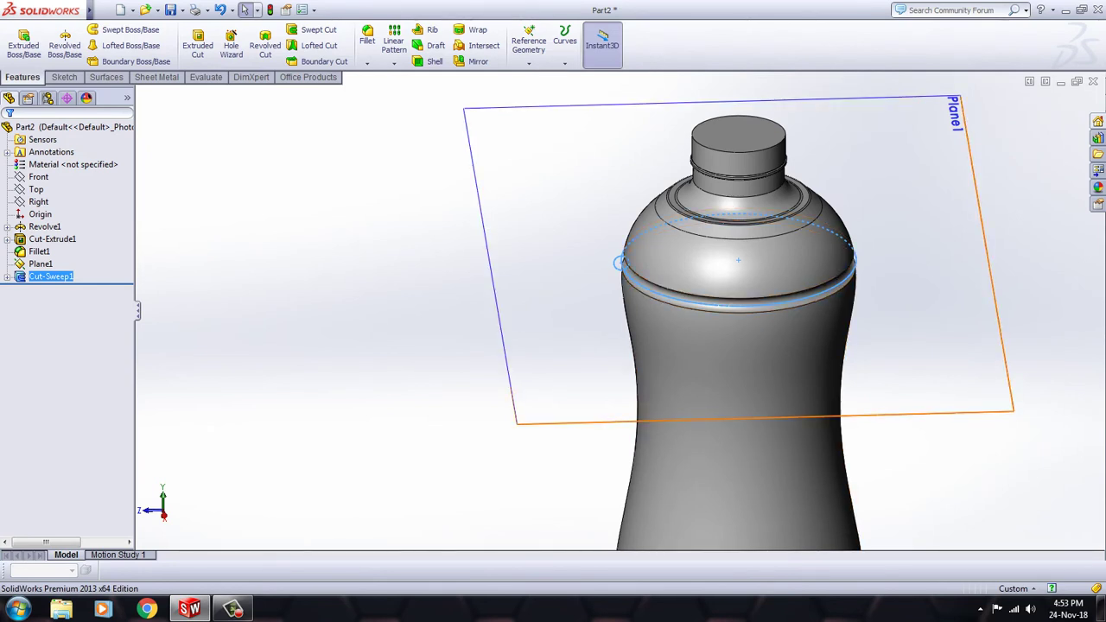
{"action": "key", "text": "Escape"}
{"action": "key", "text": "ctrl+1"}
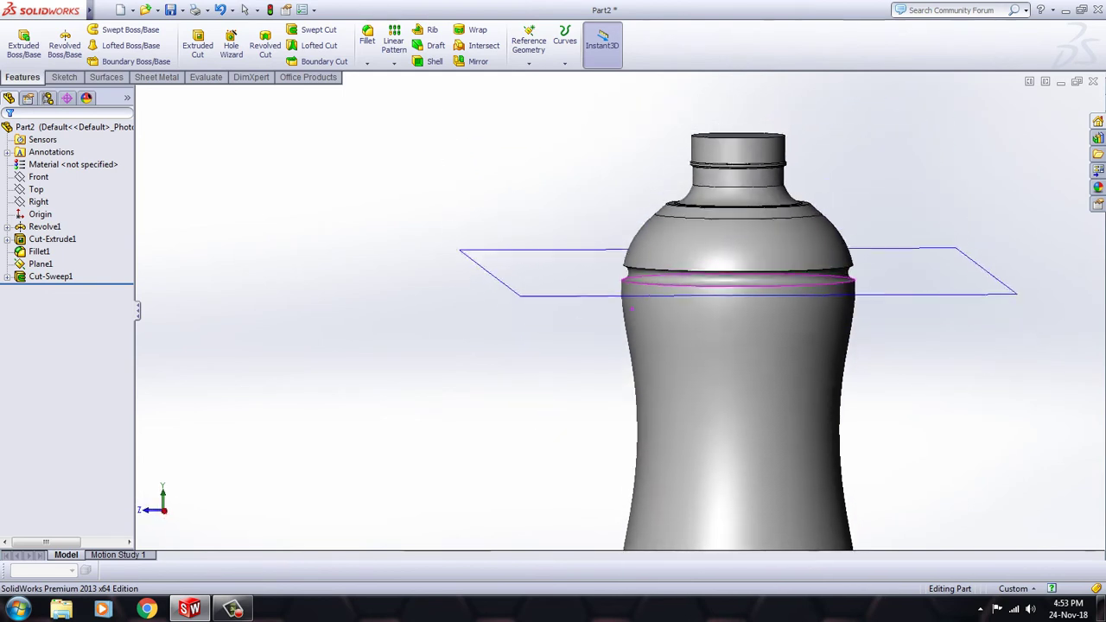
{"action": "scroll", "coordinate": [616, 315], "scroll_direction": "up", "scroll_amount": 3}
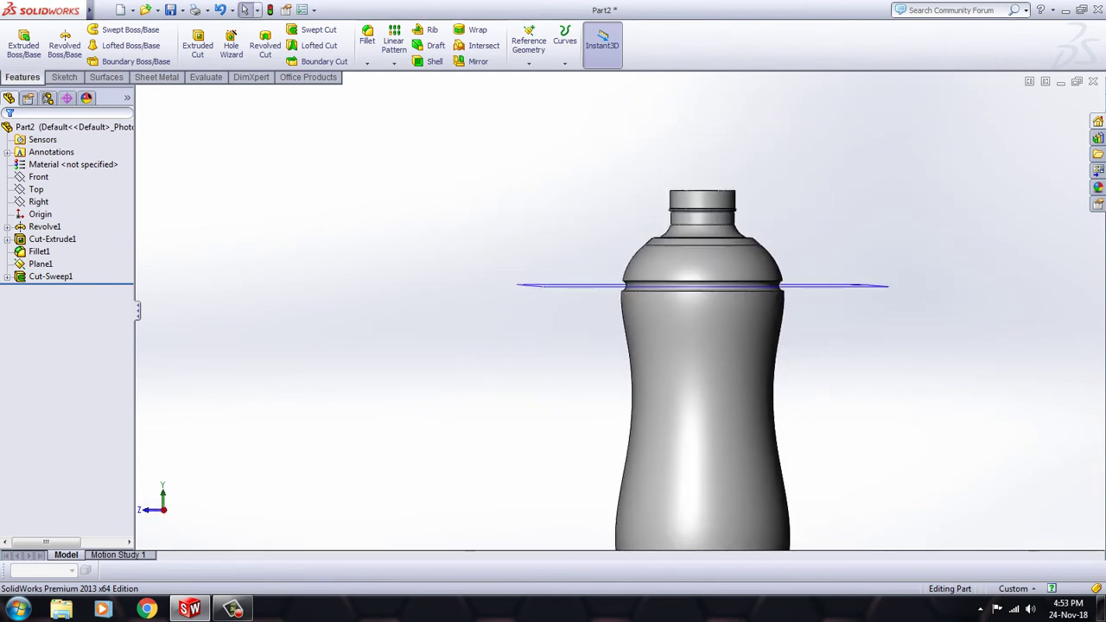
{"action": "scroll", "coordinate": [596, 285], "scroll_direction": "up", "scroll_amount": 2}
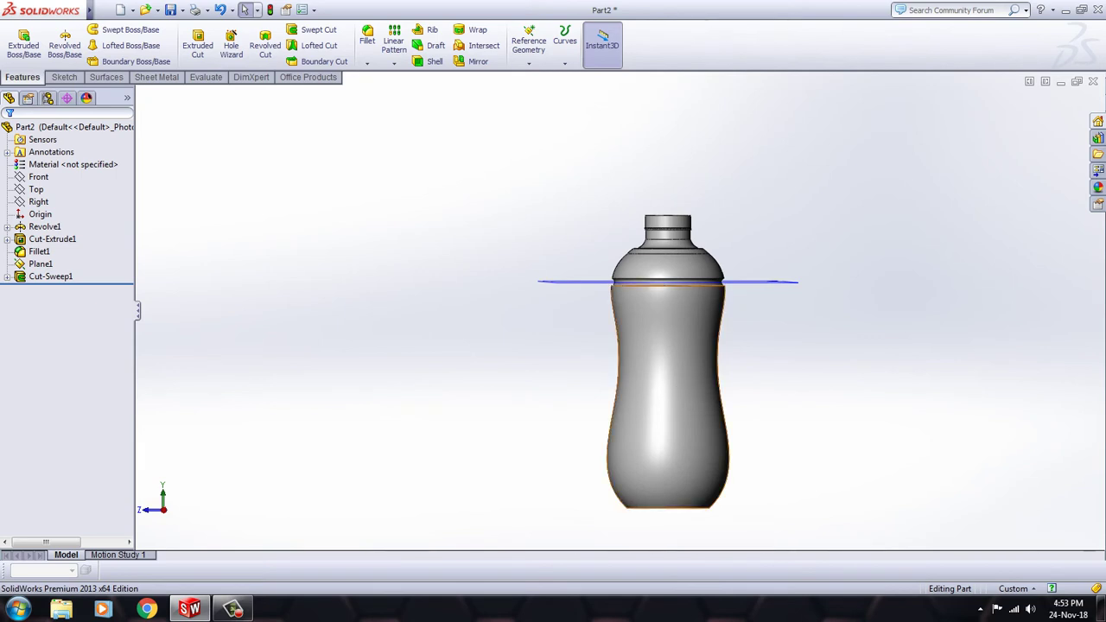
{"action": "scroll", "coordinate": [662, 294], "scroll_direction": "down", "scroll_amount": 5}
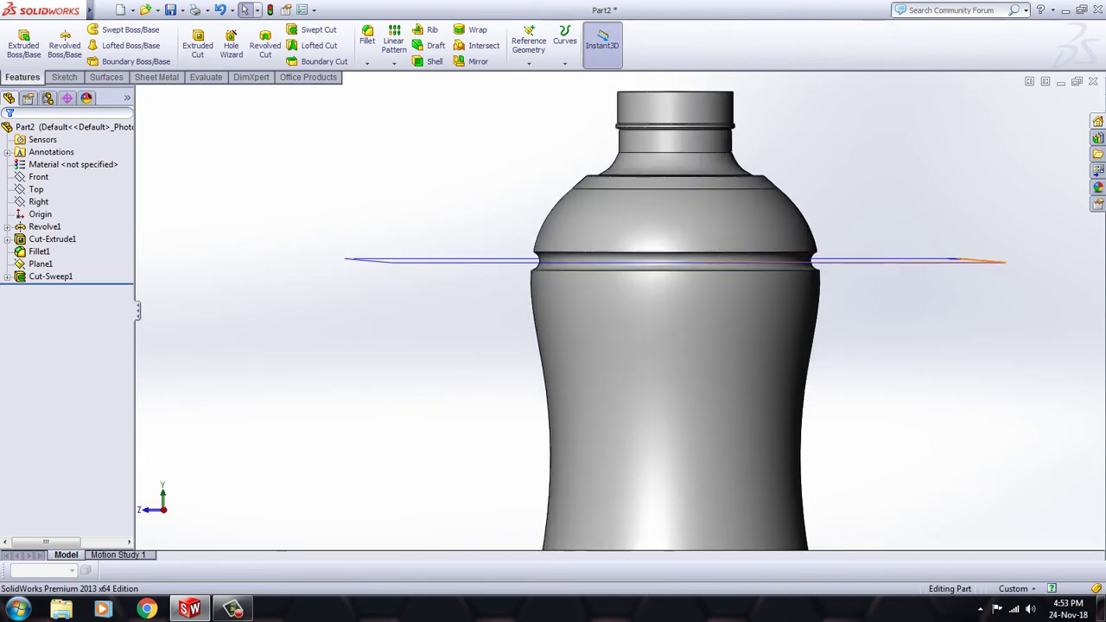
{"action": "left_click", "coordinate": [39, 252]}
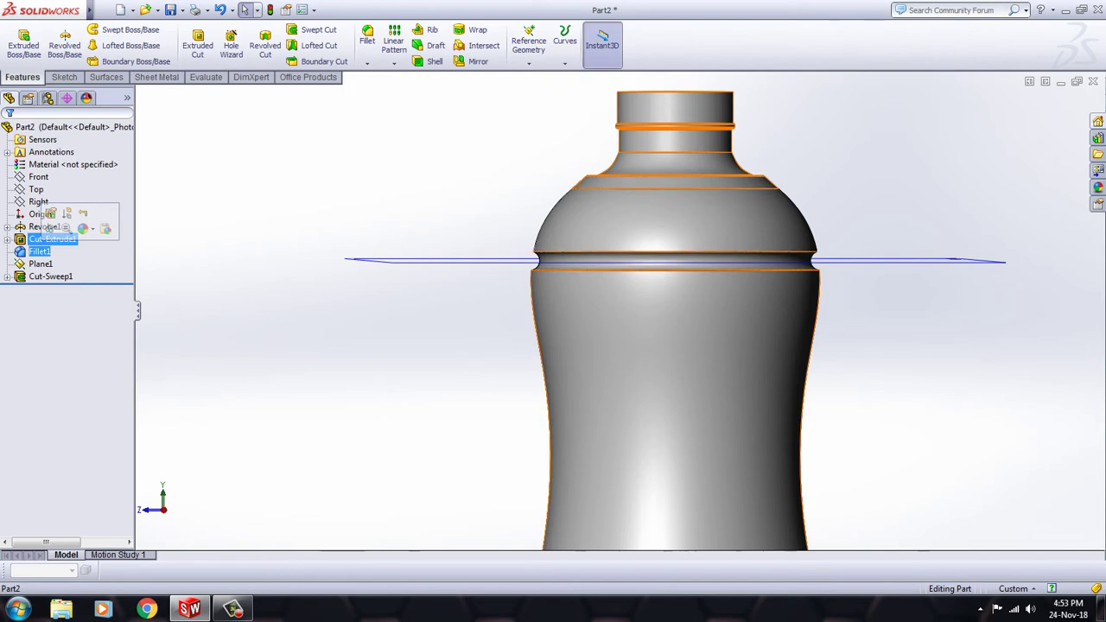
{"action": "key", "text": "Escape"}
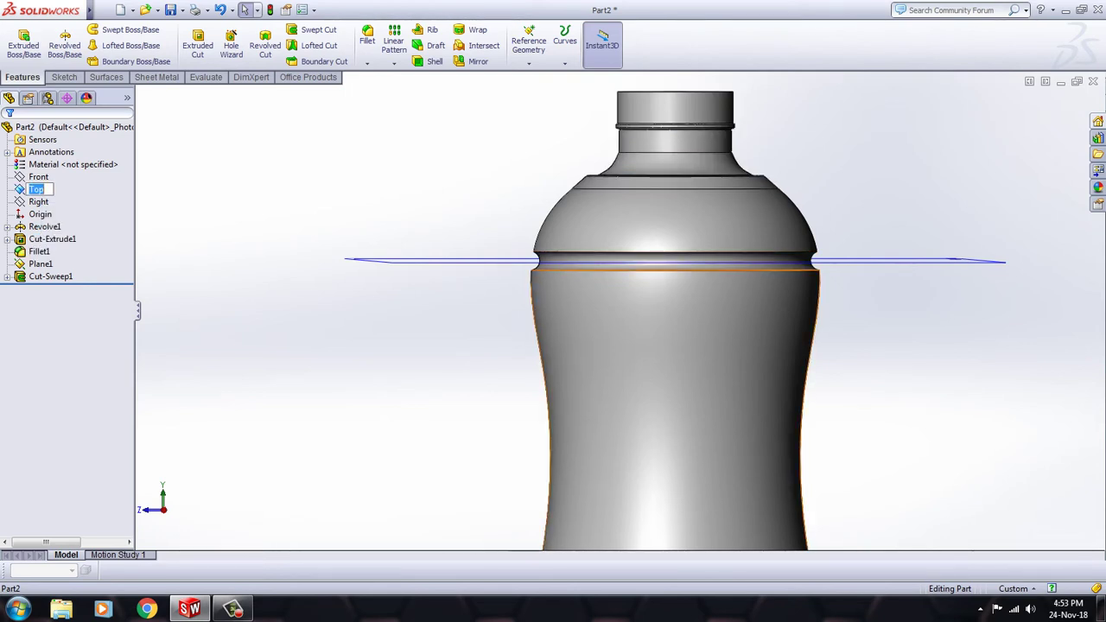
- Hide Plane1 after briefly selecting it and Fillet1
{"action": "left_click", "coordinate": [670, 259]}
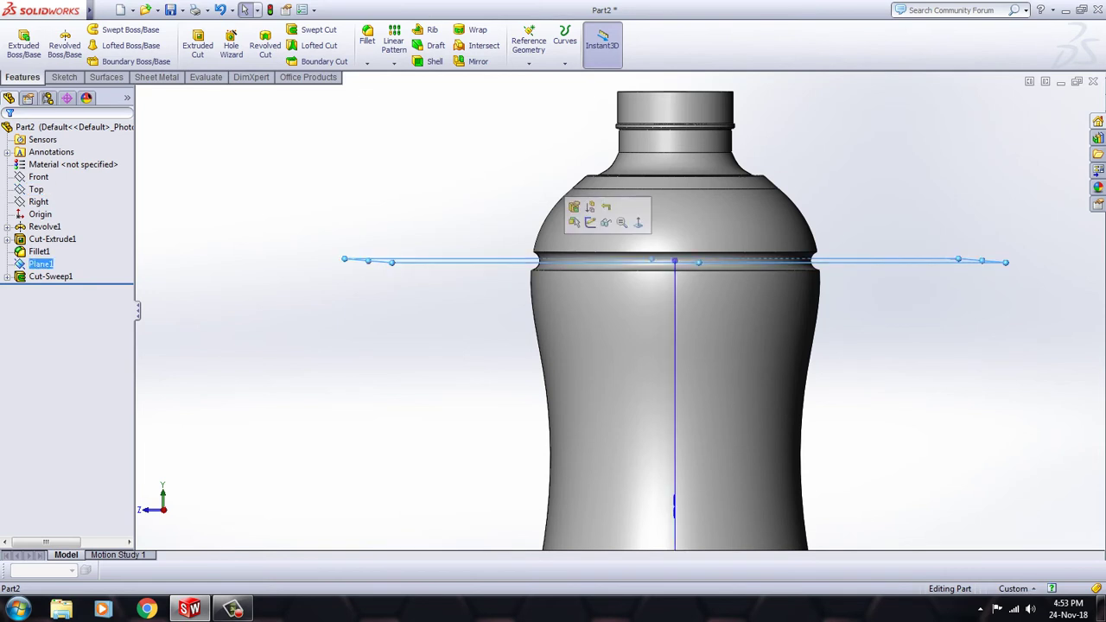
{"action": "key", "text": "Escape"}
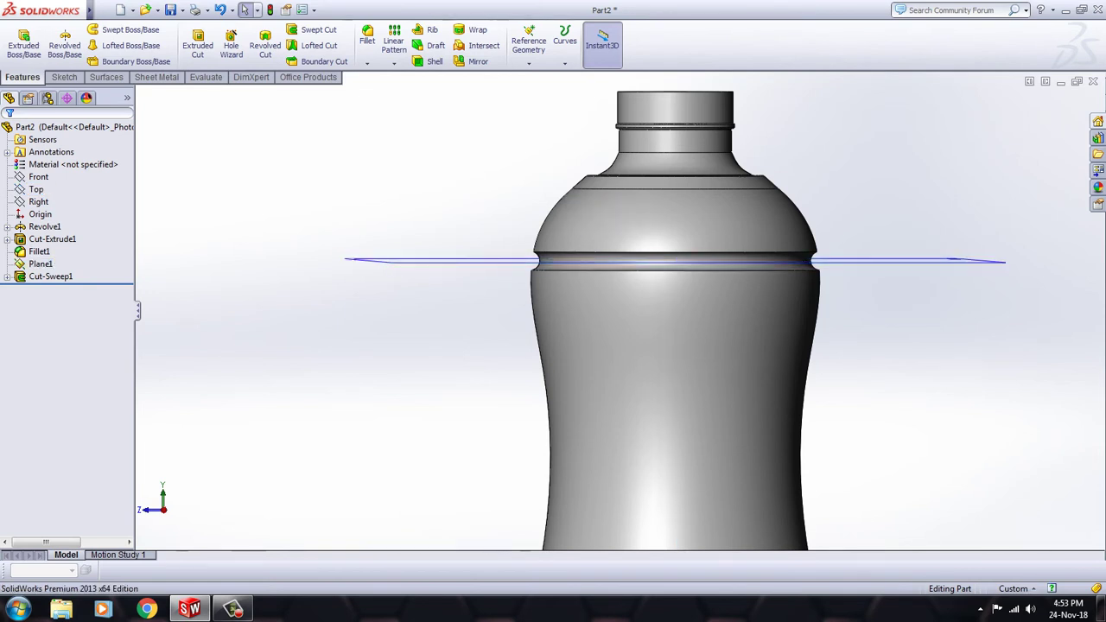
{"action": "left_click", "coordinate": [39, 251]}
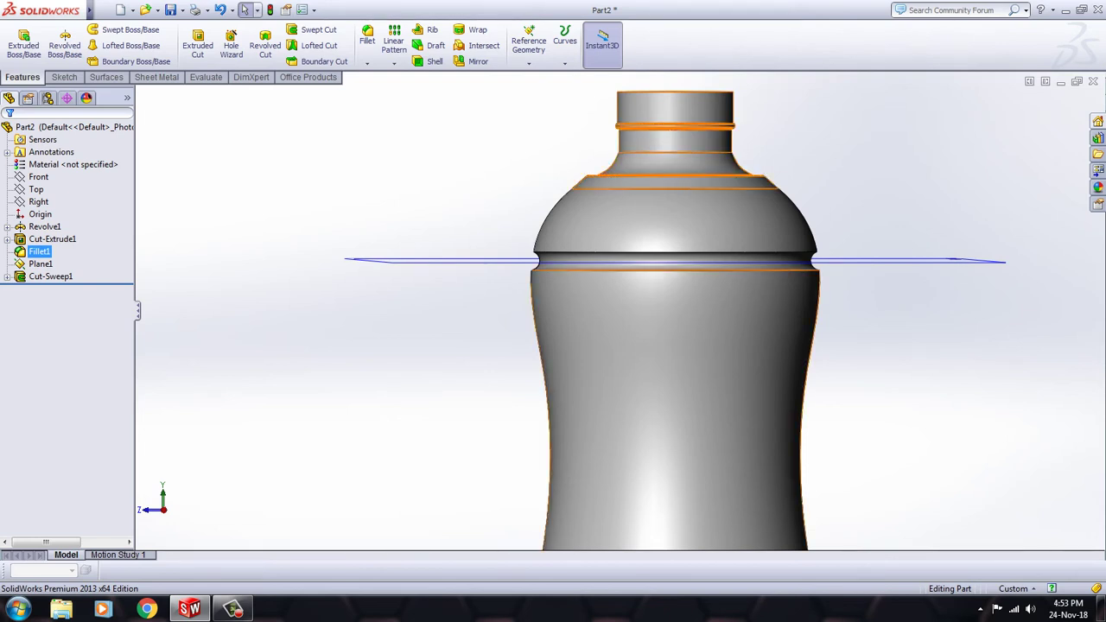
{"action": "left_click", "coordinate": [35, 190]}
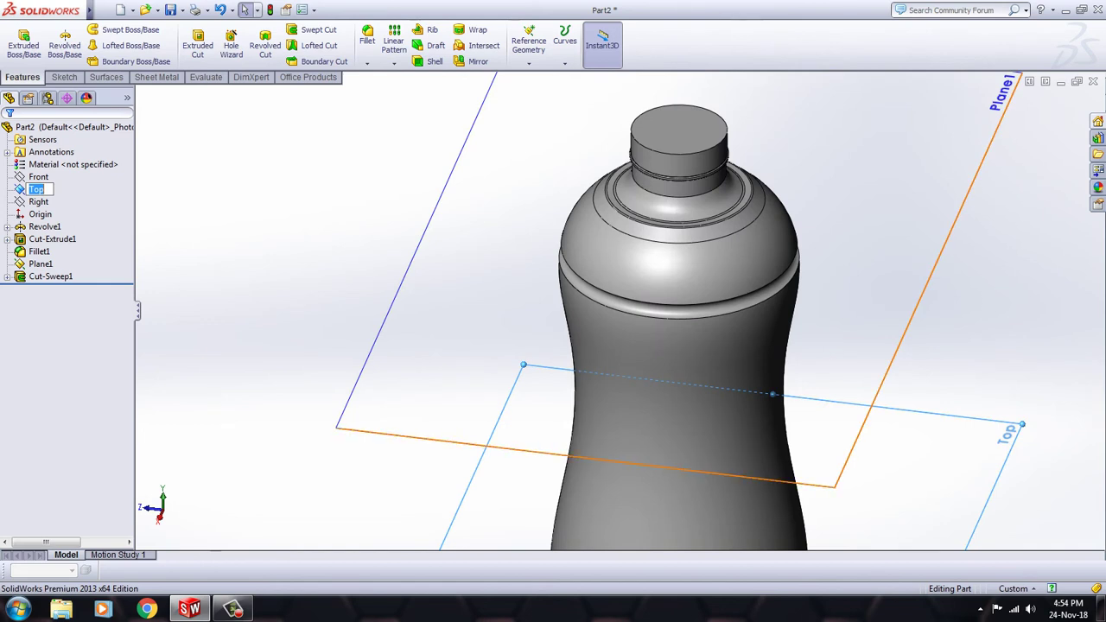
{"action": "left_click", "coordinate": [396, 298]}
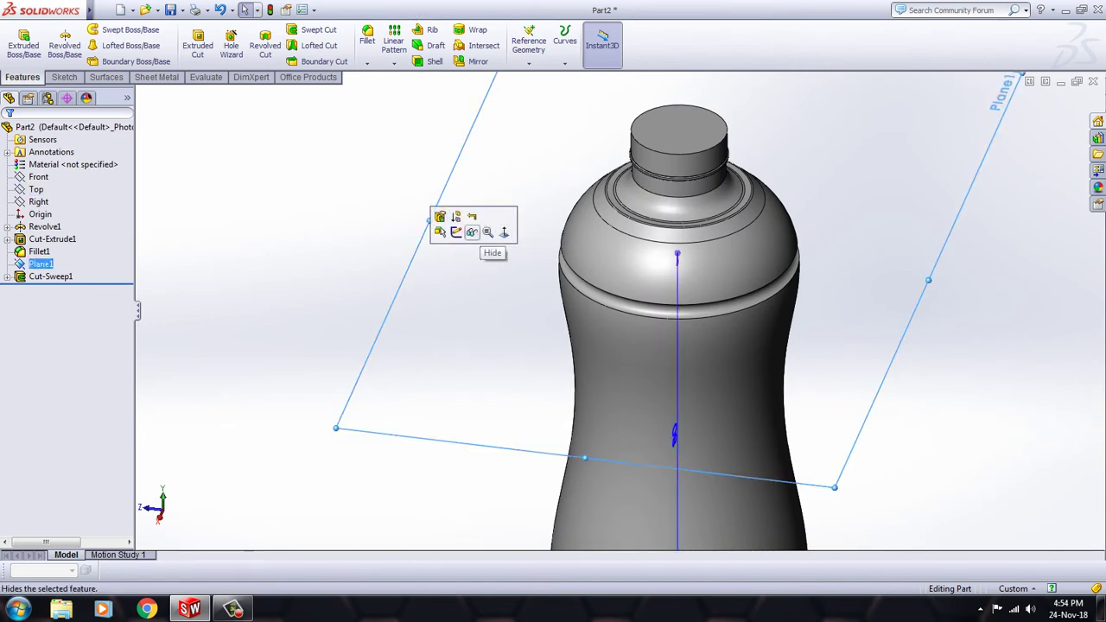
{"action": "left_click", "coordinate": [472, 232]}
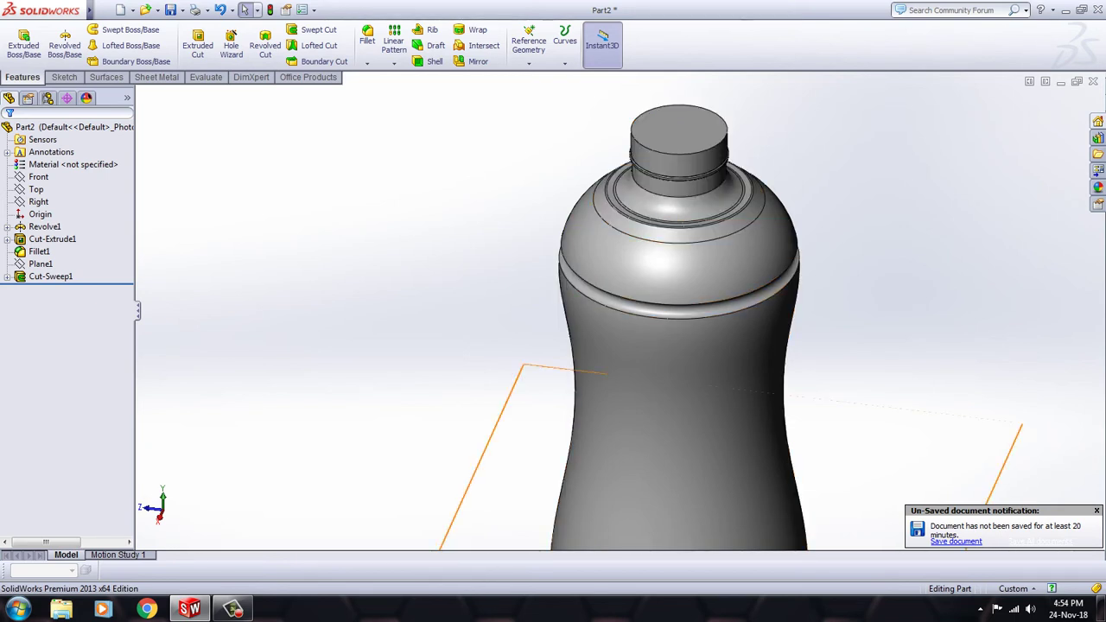
- Select the Top plane and look straight down onto it
{"action": "left_click", "coordinate": [39, 202]}
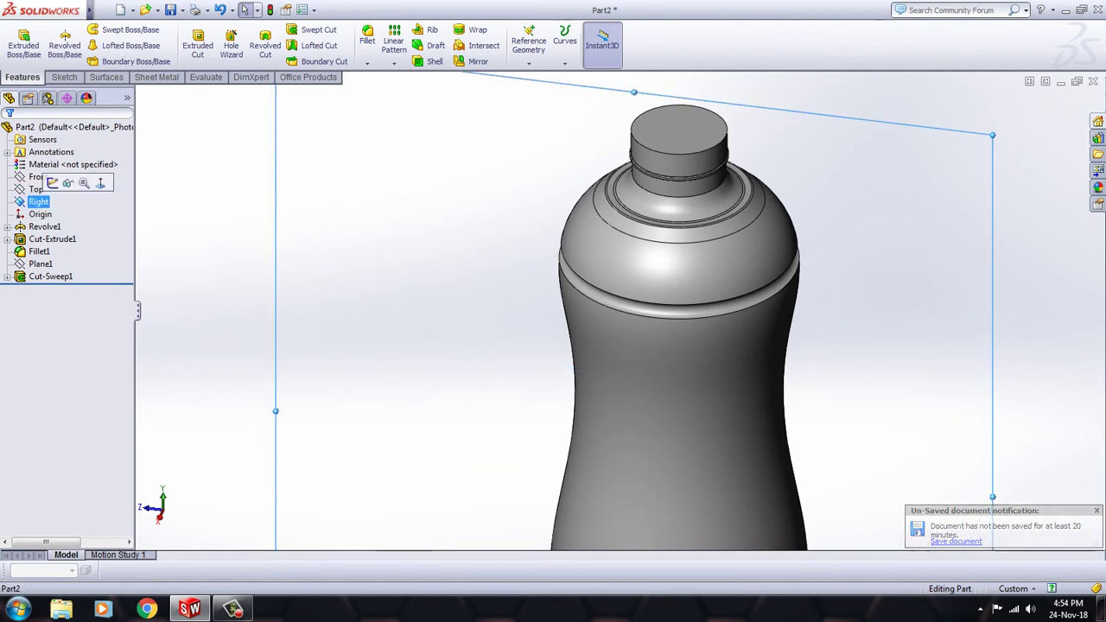
{"action": "left_click", "coordinate": [36, 190]}
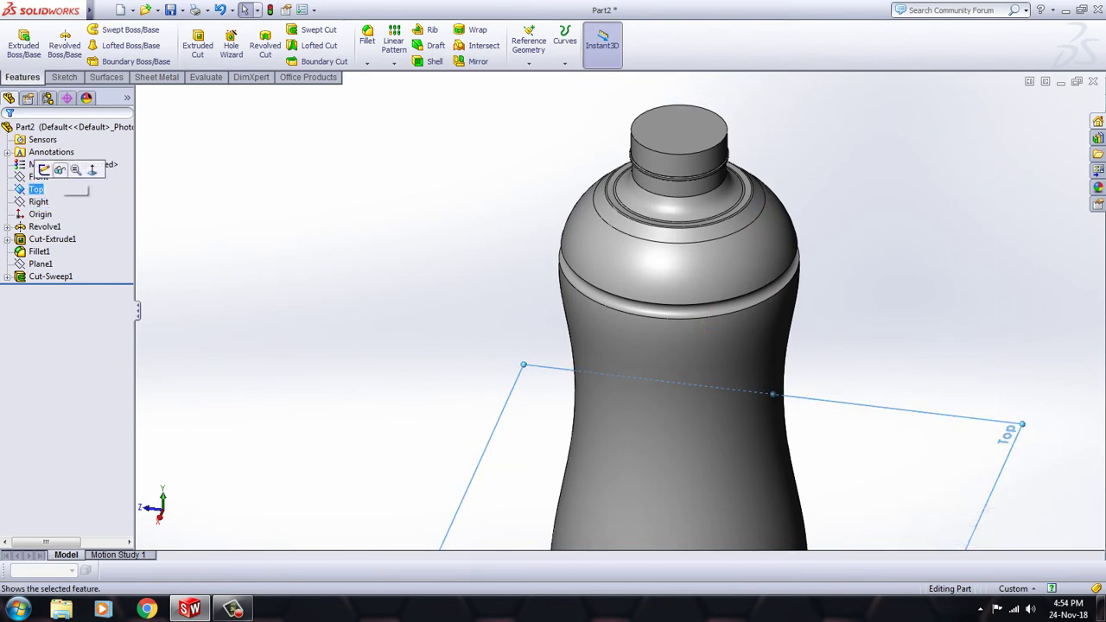
{"action": "left_click", "coordinate": [92, 169]}
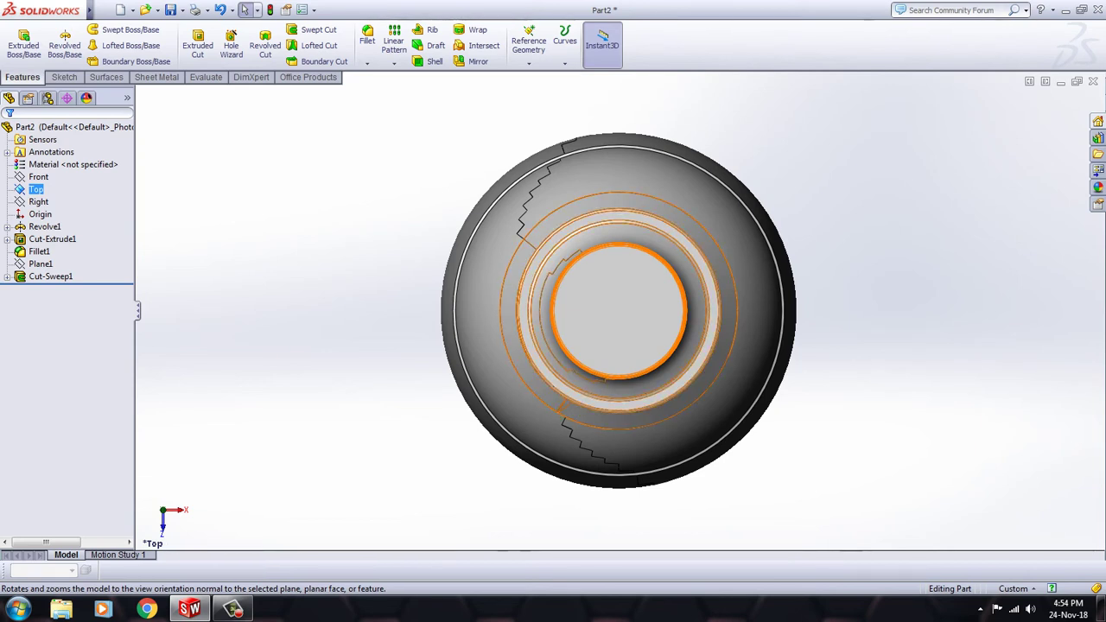
{"action": "left_click", "coordinate": [528, 45]}
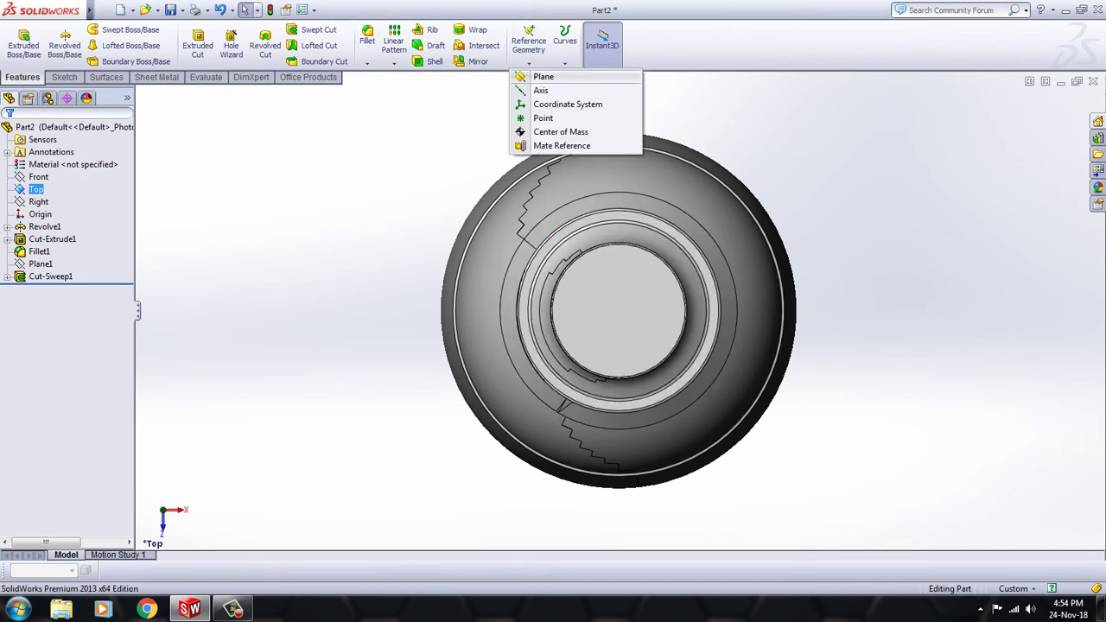
- Create Plane2 parallel to Top, lowering the offset from 80 to 70 mm
{"action": "left_click", "coordinate": [543, 76]}
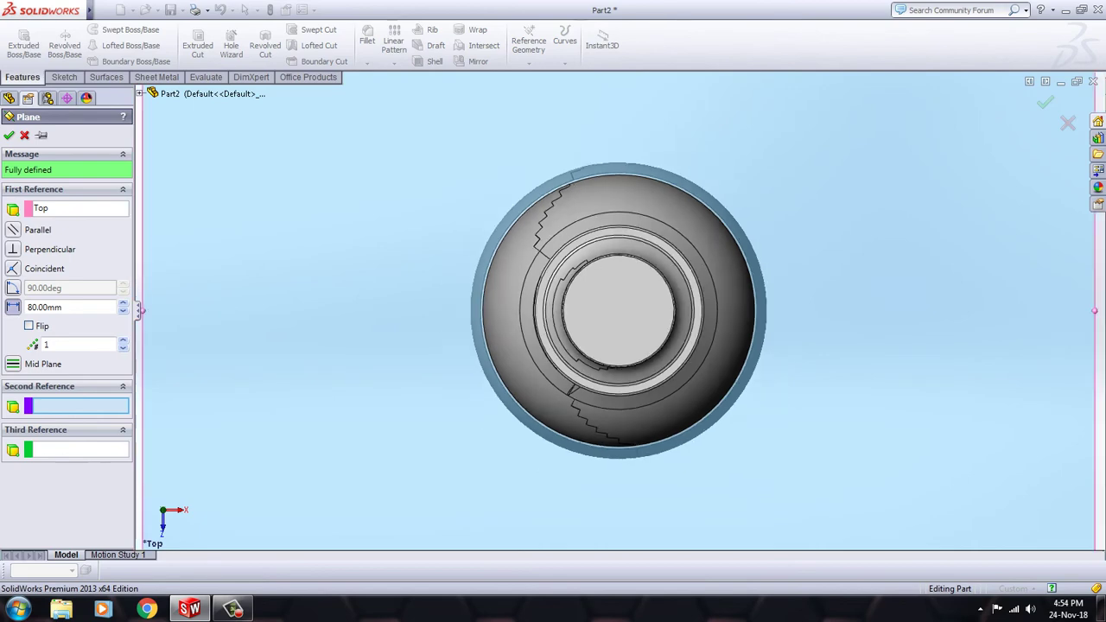
{"action": "key", "text": "f"}
{"action": "key", "text": "ctrl+7"}
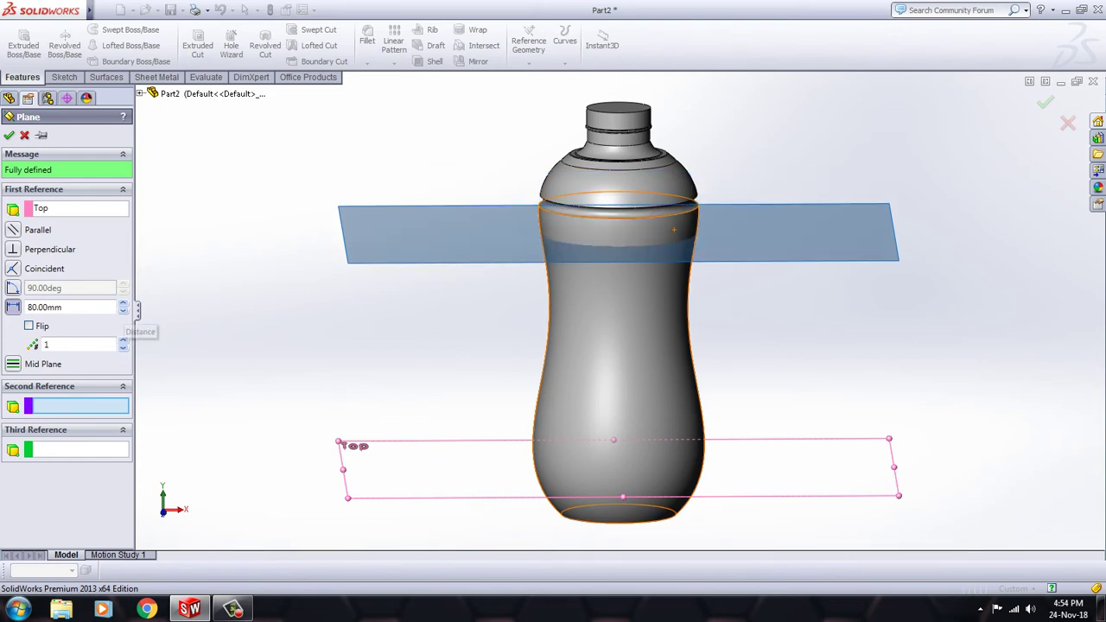
{"action": "left_click", "coordinate": [122, 311]}
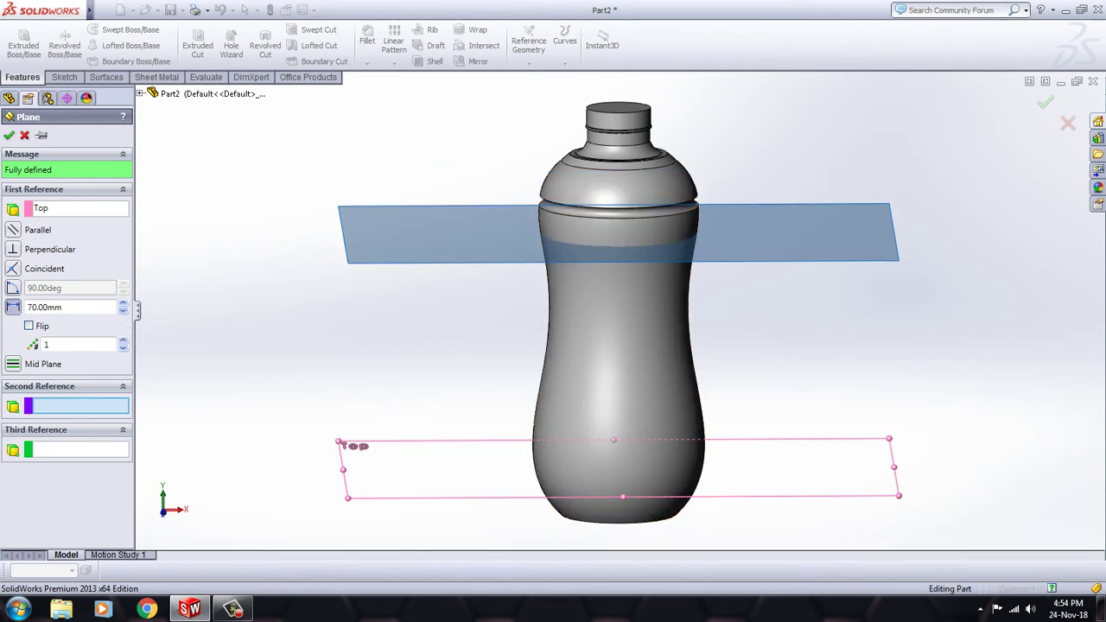
{"action": "key", "text": "Up"}
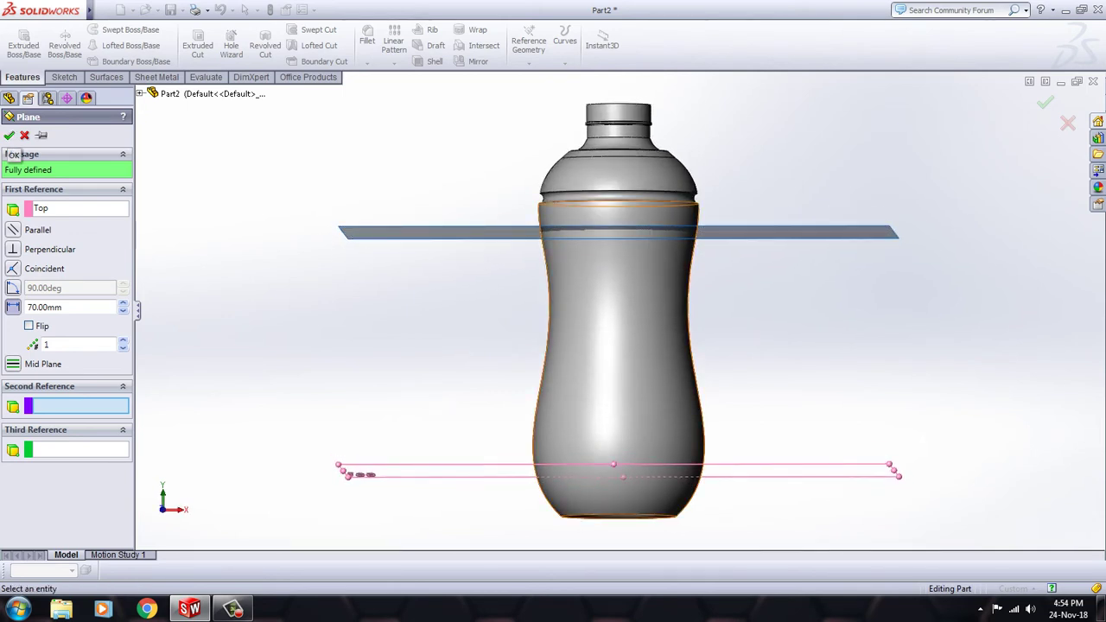
{"action": "left_click", "coordinate": [9, 136]}
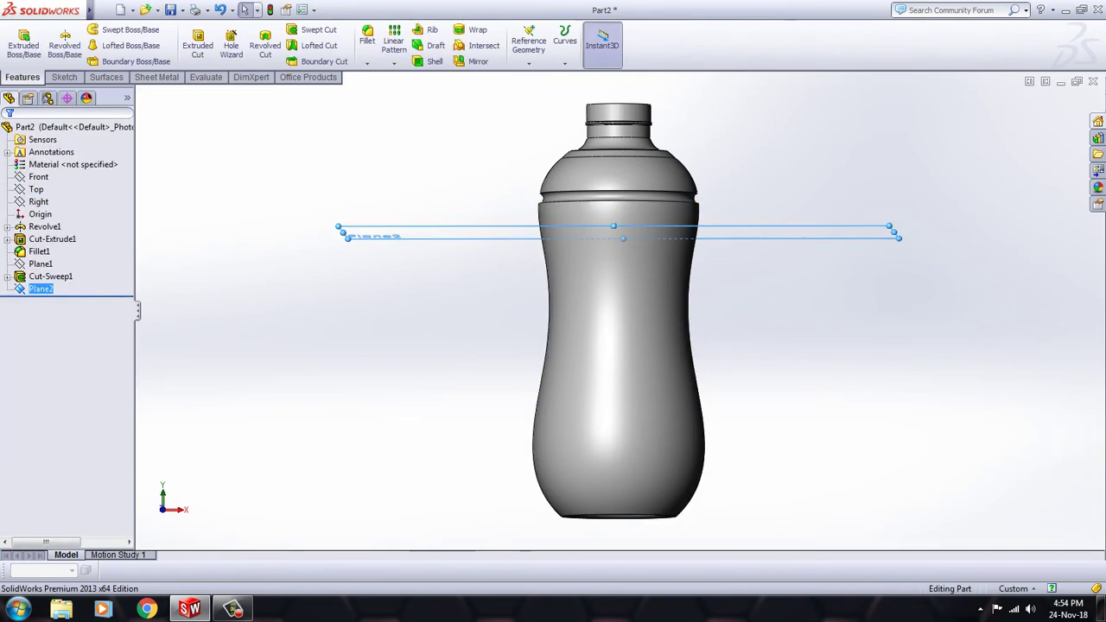
- View Plane2 normal-to and sketch a circle of radius about 20.77 centred on the axis
{"action": "right_click", "coordinate": [39, 289]}
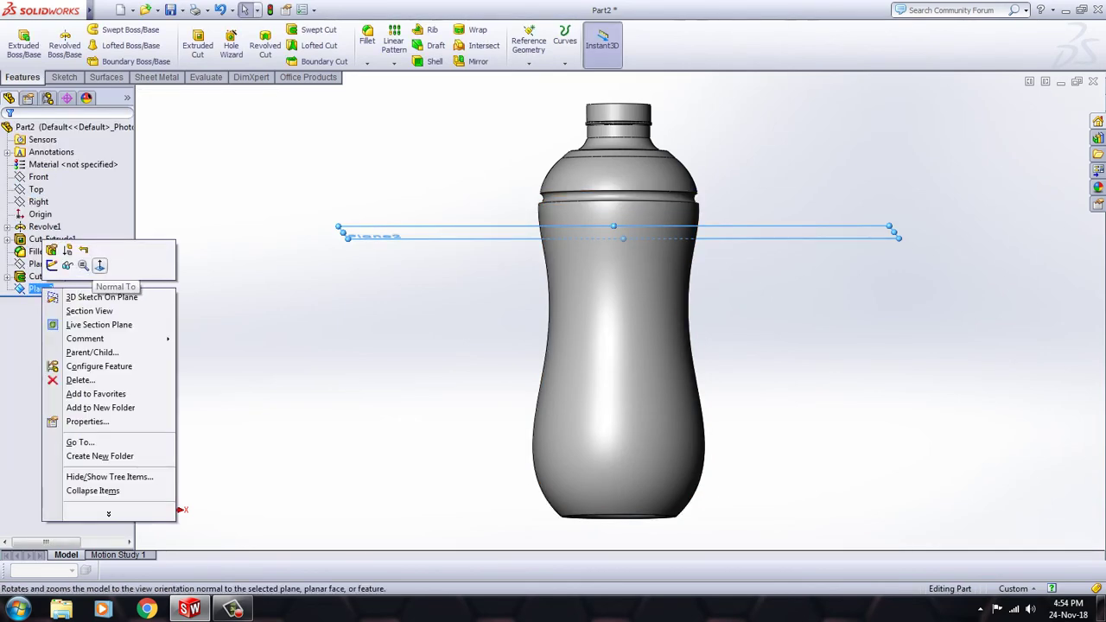
{"action": "left_click", "coordinate": [99, 265]}
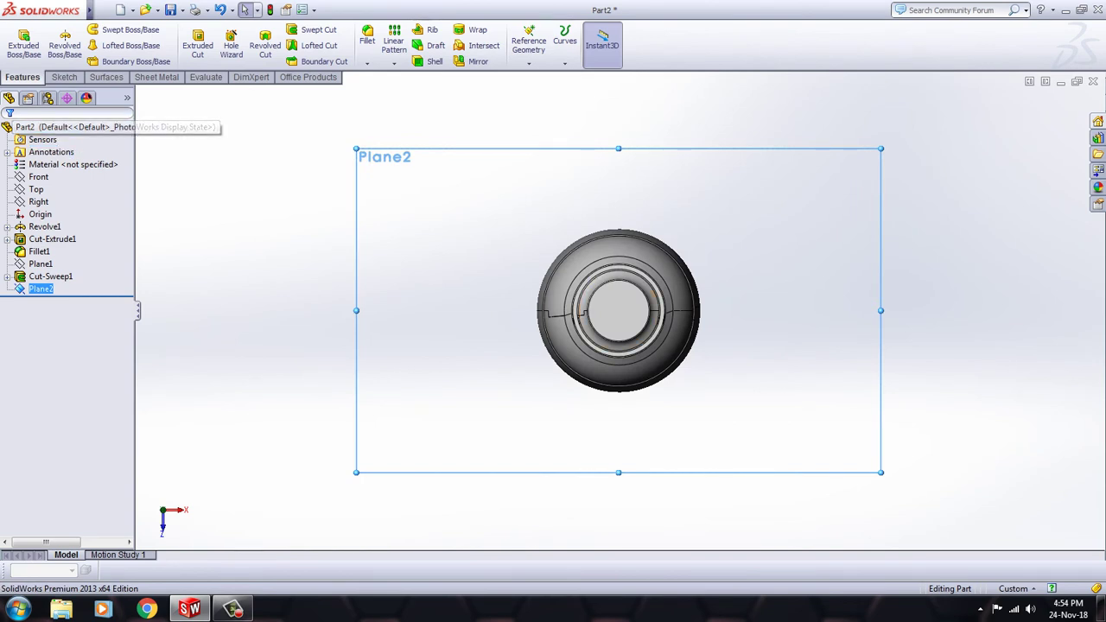
{"action": "left_click", "coordinate": [64, 76]}
{"action": "left_click", "coordinate": [107, 29]}
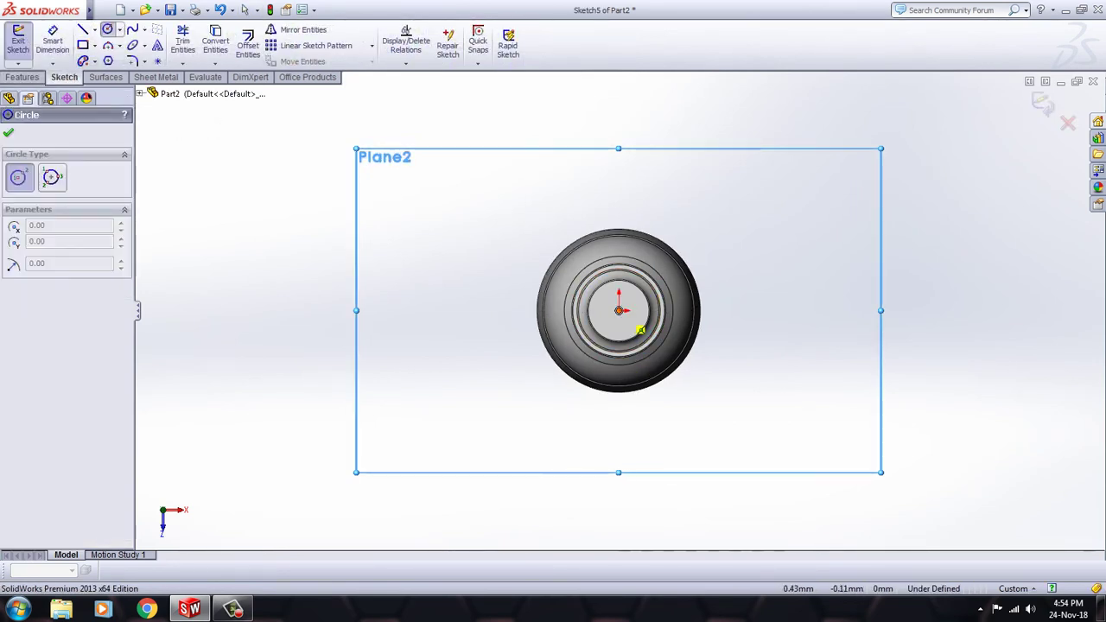
{"action": "left_click", "coordinate": [619, 310]}
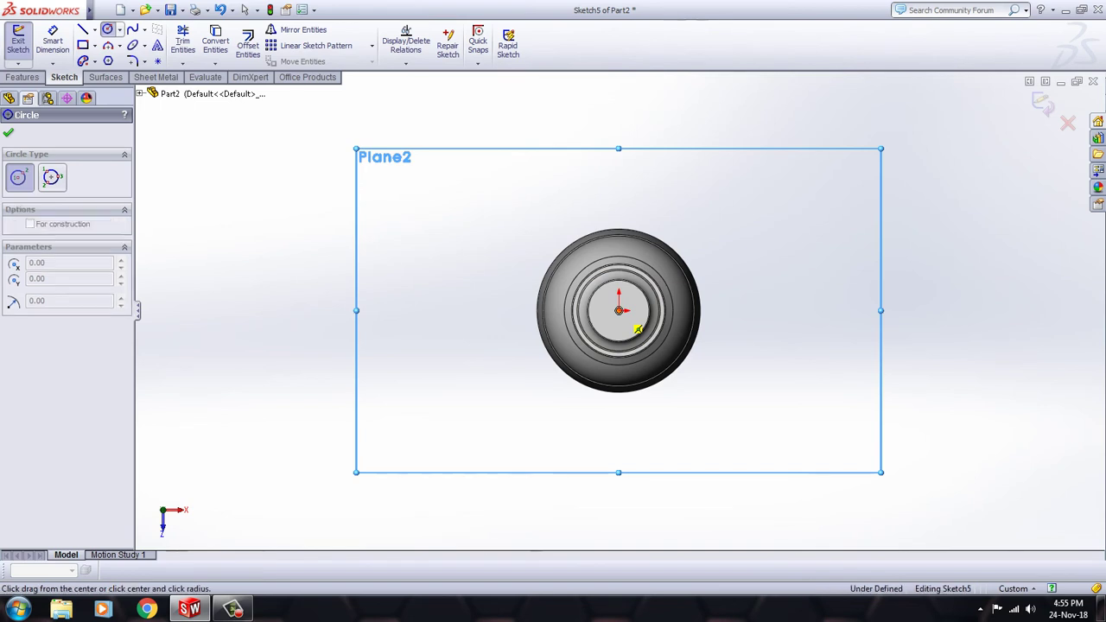
{"action": "left_click", "coordinate": [689, 319]}
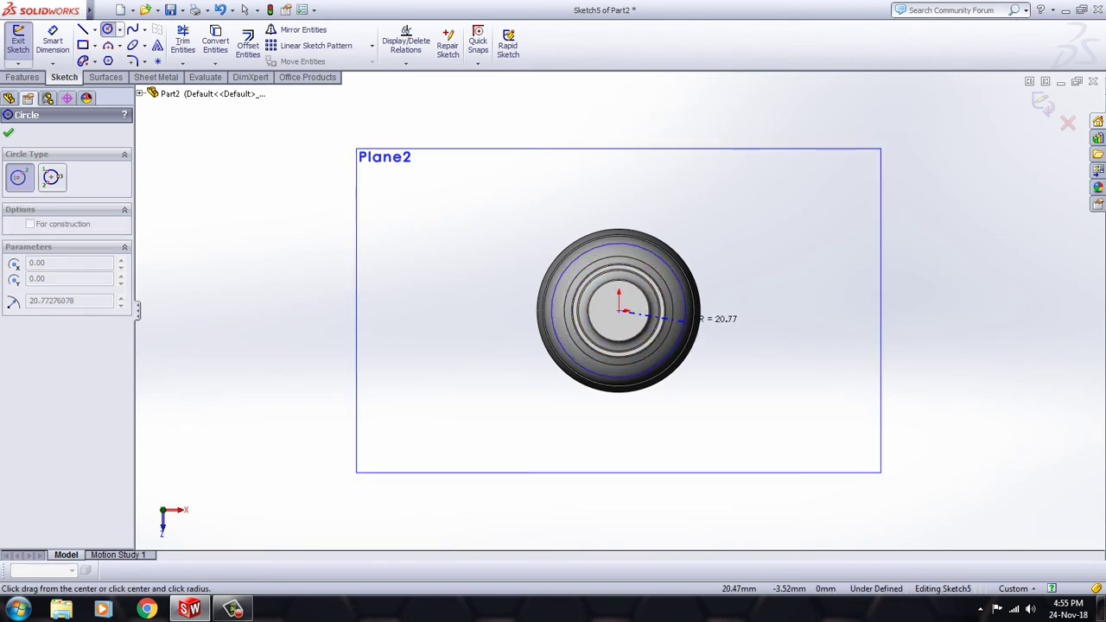
{"action": "right_click_drag", "start_coordinate": [687, 321], "coordinate": [702, 325]}
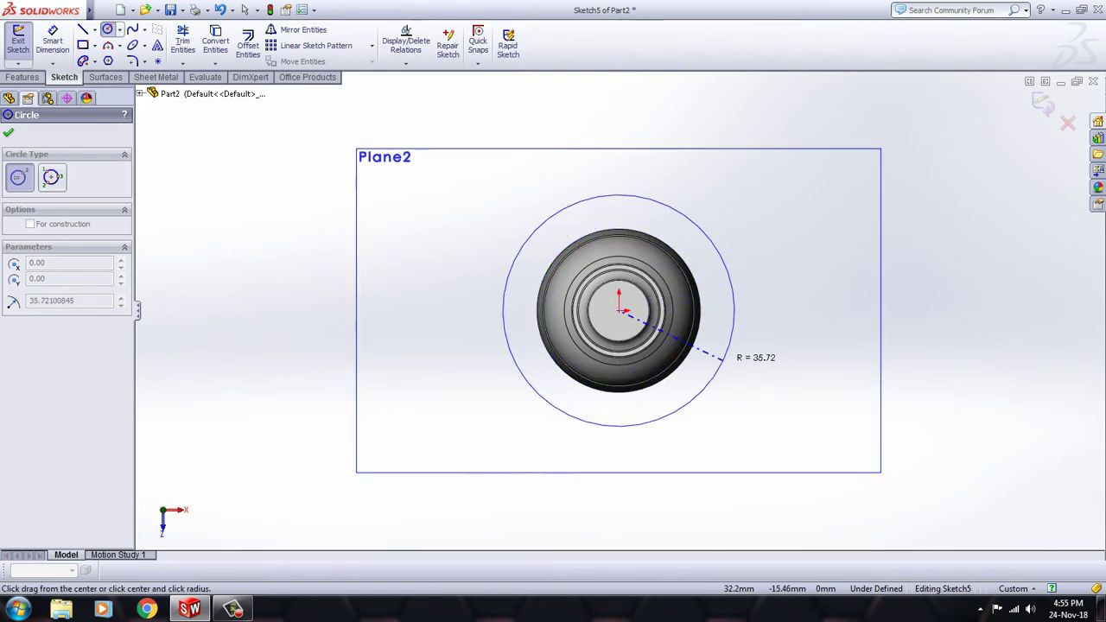
- Orbit to a tilted view with Plane2 nearly edge-on and end the Circle tool
{"action": "middle_click_drag", "start_coordinate": [724, 357], "coordinate": [694, 138]}
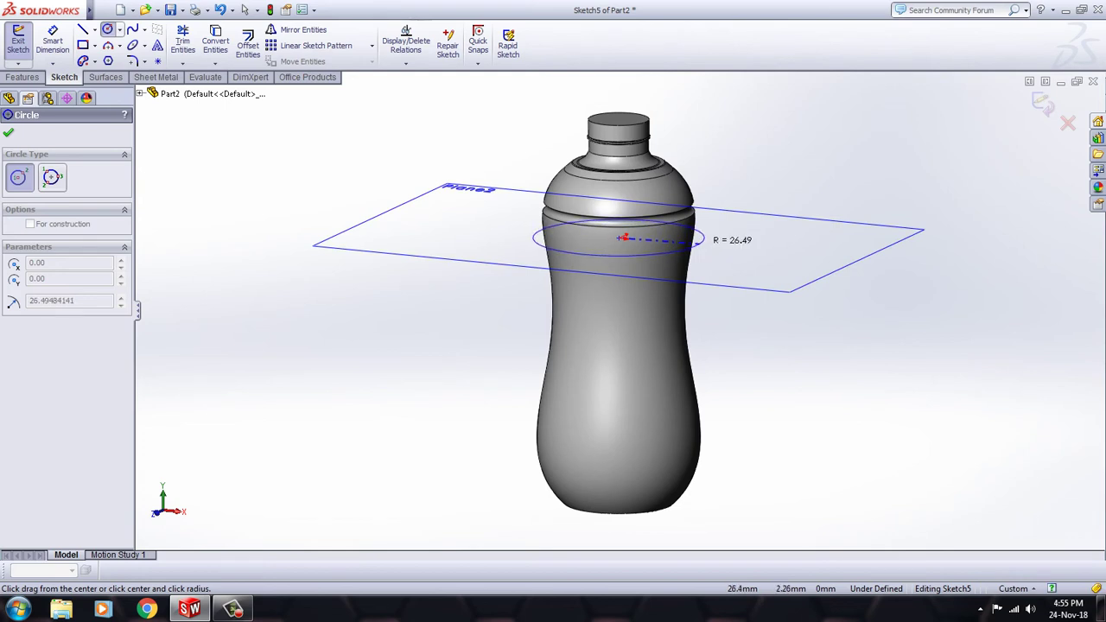
{"action": "mouse_move", "coordinate": [696, 242]}
{"action": "middle_mouse_down"}
{"action": "mouse_move", "coordinate": [697, 216]}
{"action": "mouse_move", "coordinate": [696, 235]}
{"action": "mouse_move", "coordinate": [711, 235]}
{"action": "middle_mouse_up"}
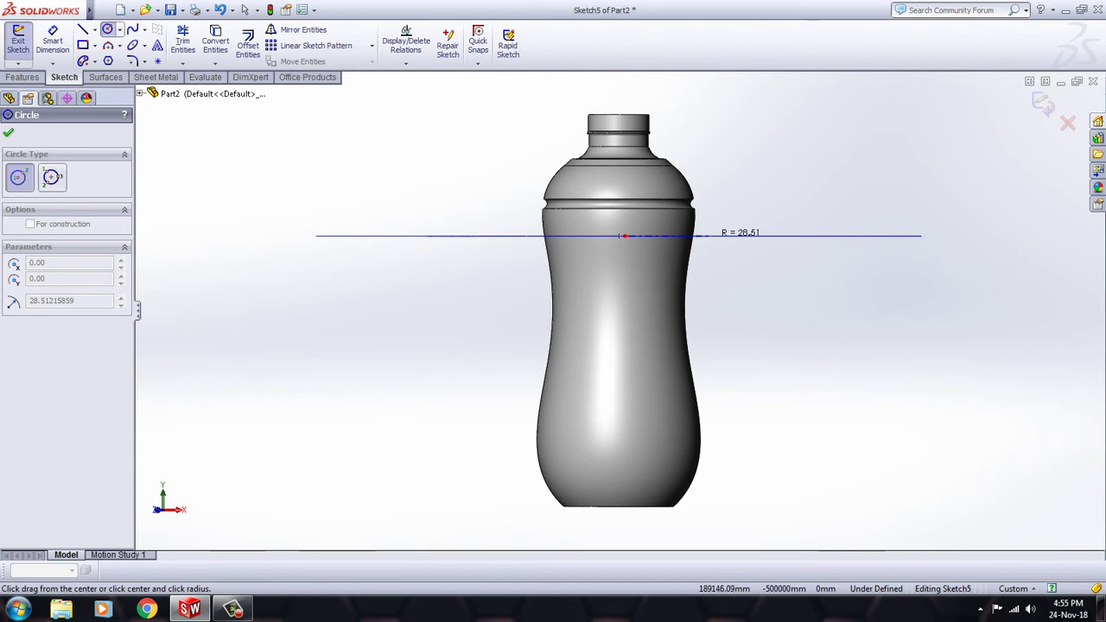
{"action": "right_click", "coordinate": [433, 150]}
{"action": "left_click", "coordinate": [467, 185]}
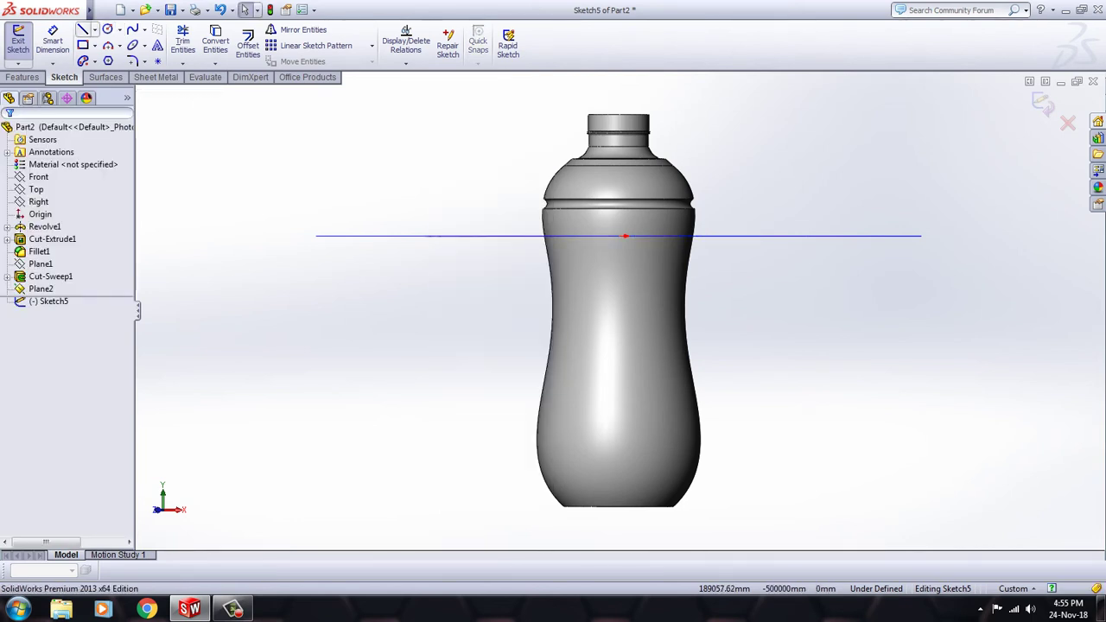
- Start another circle on the bottle axis, rotate back to front view, then abandon it
{"action": "left_click", "coordinate": [107, 29]}
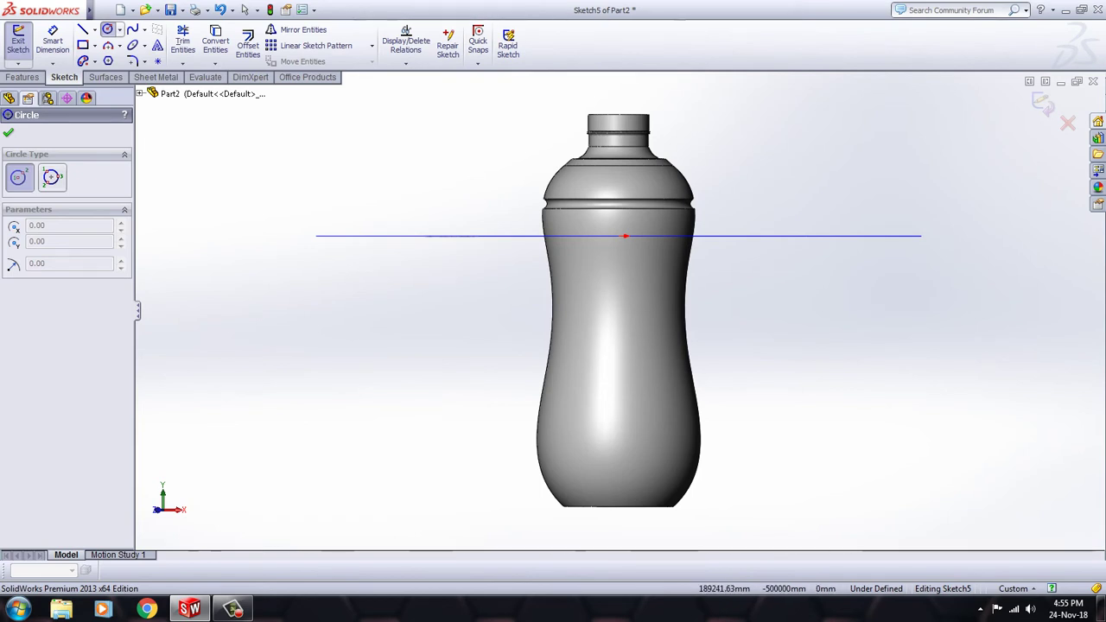
{"action": "middle_click_drag", "start_coordinate": [626, 236], "coordinate": [639, 261]}
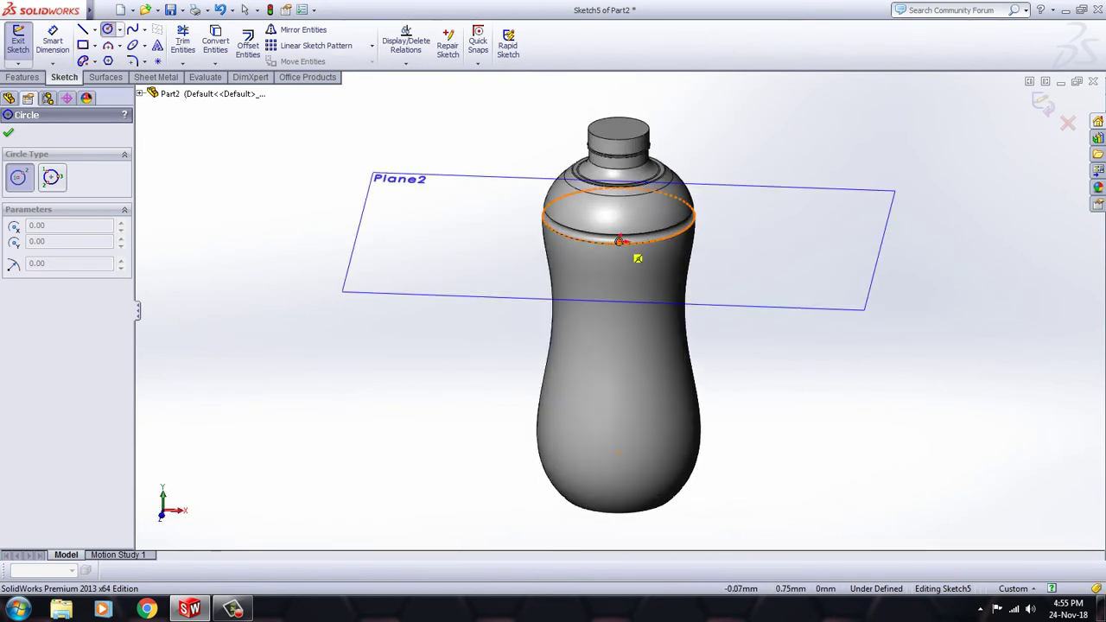
{"action": "left_click", "coordinate": [619, 241]}
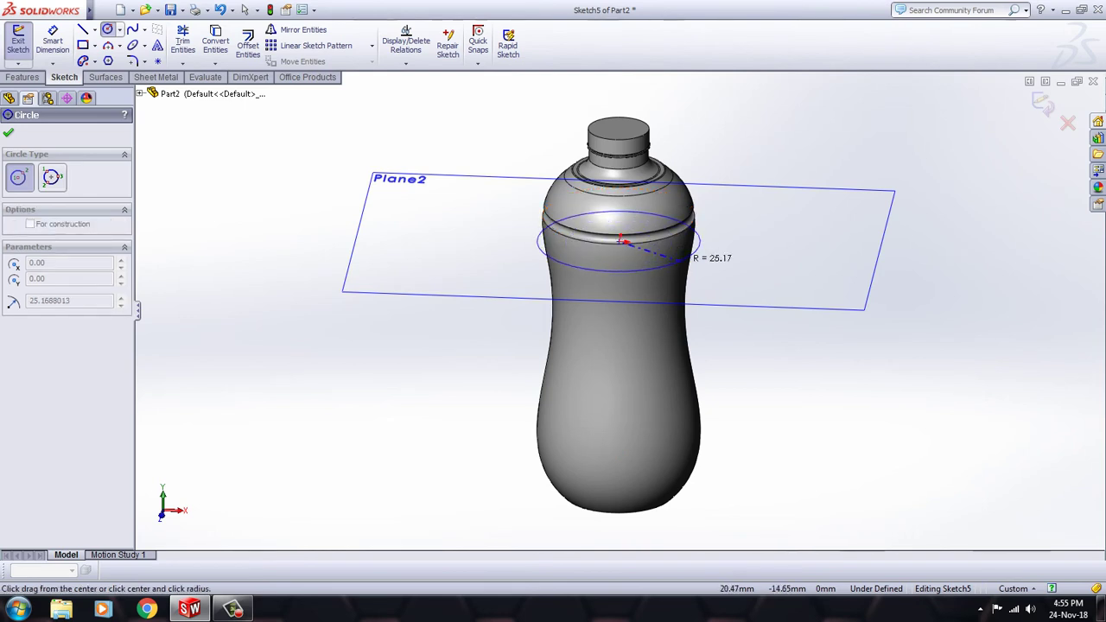
{"action": "middle_click_drag", "start_coordinate": [691, 258], "coordinate": [693, 234]}
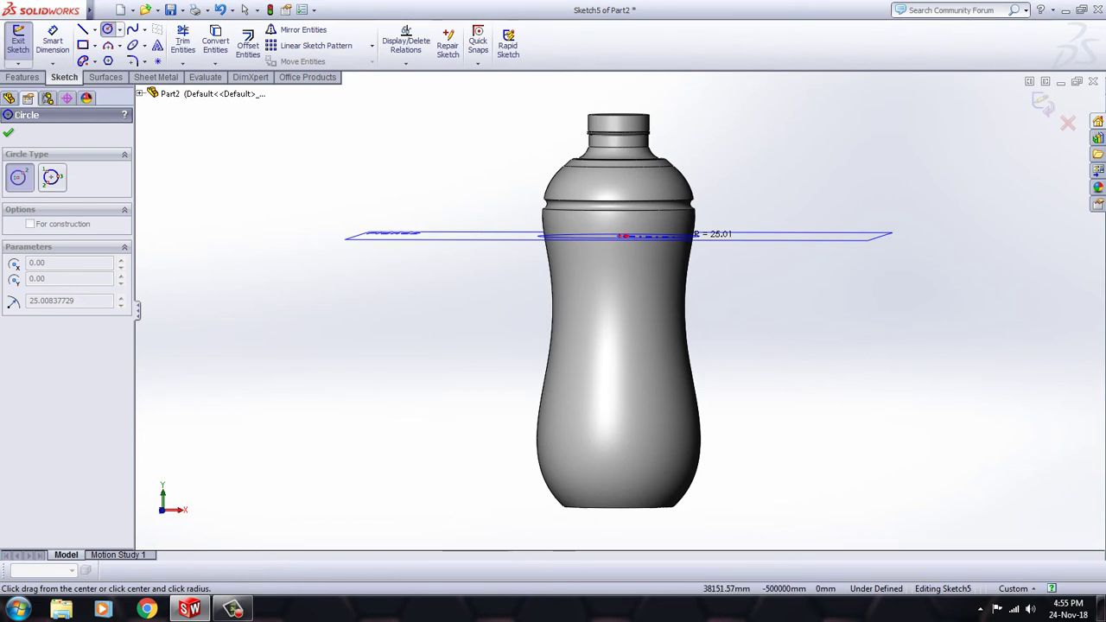
{"action": "scroll", "coordinate": [553, 216], "scroll_direction": "up", "scroll_amount": 1}
{"action": "scroll", "coordinate": [553, 216], "scroll_direction": "down", "scroll_amount": 3}
{"action": "scroll", "coordinate": [553, 216], "scroll_direction": "down", "scroll_amount": 3}
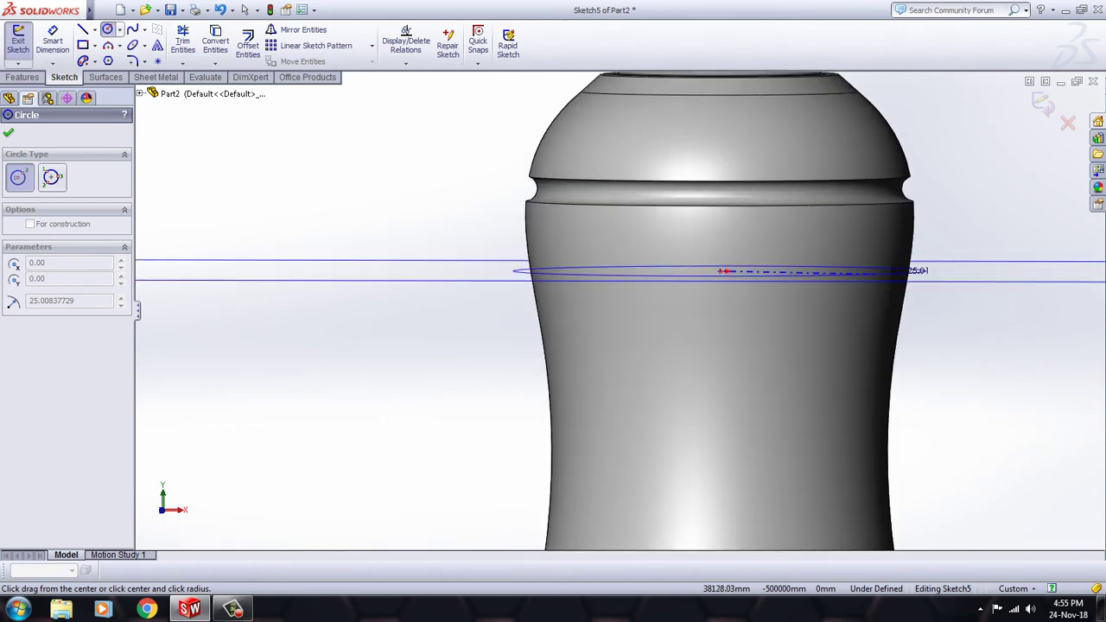
{"action": "right_click", "coordinate": [987, 168]}
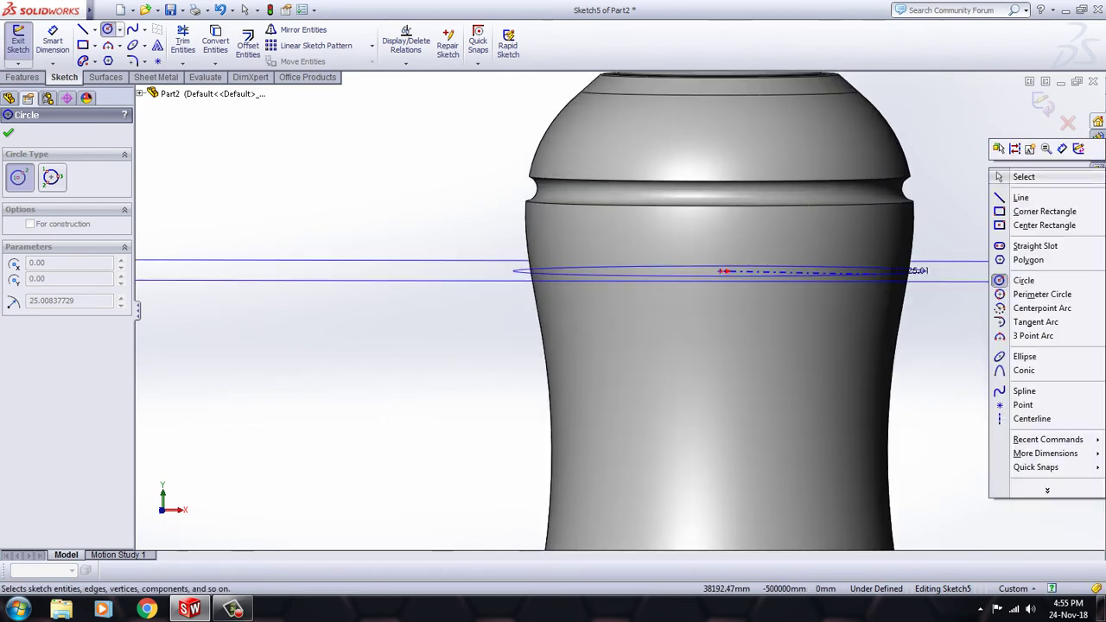
{"action": "left_click", "coordinate": [1011, 176]}
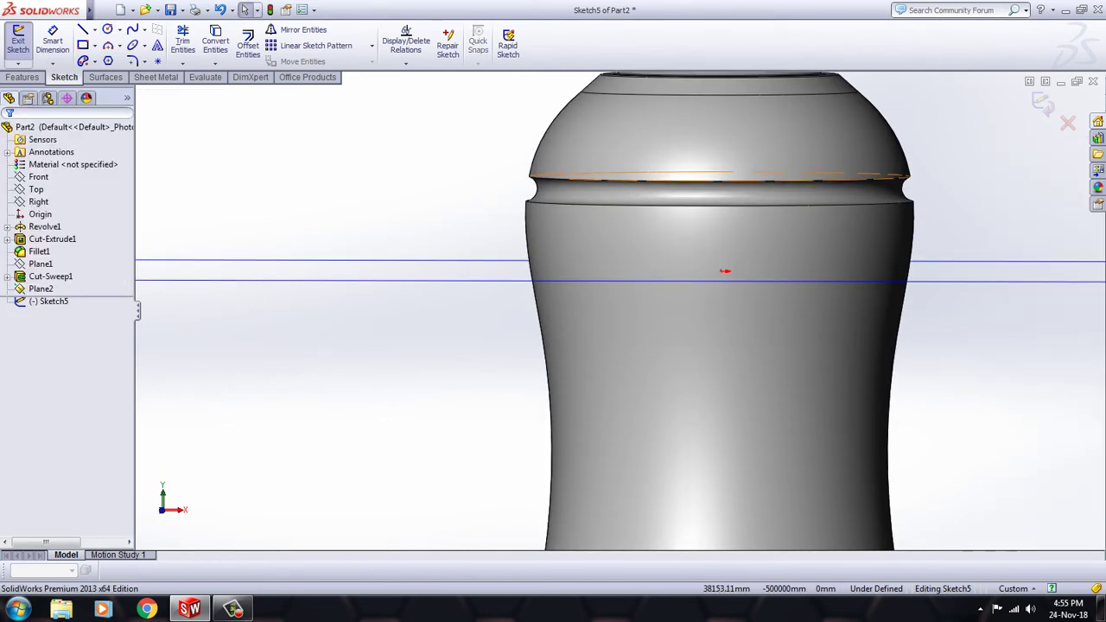
- Start a circle on Plane2 centred on the origin, checking the plane from several views
{"action": "left_click", "coordinate": [688, 281]}
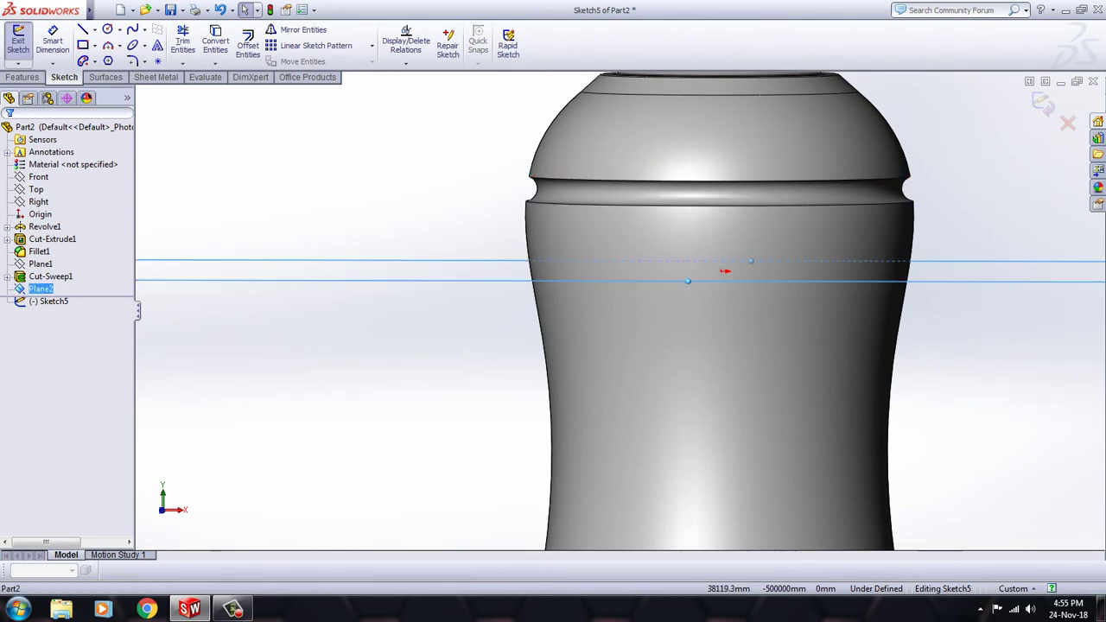
{"action": "right_click", "coordinate": [439, 276]}
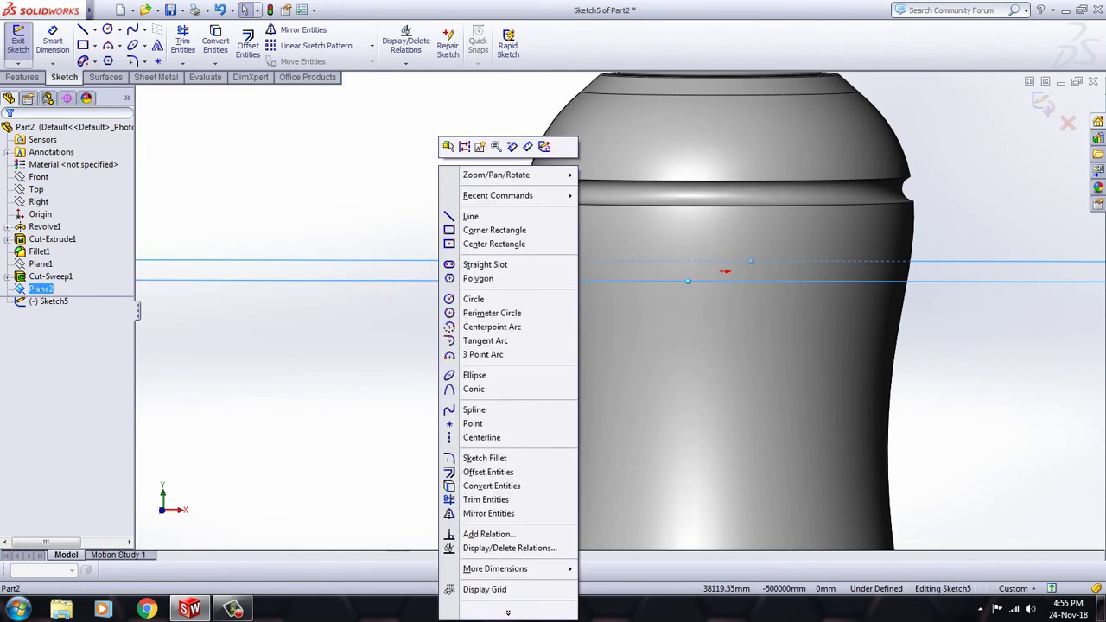
{"action": "left_click", "coordinate": [473, 299]}
{"action": "key", "text": "ctrl+7"}
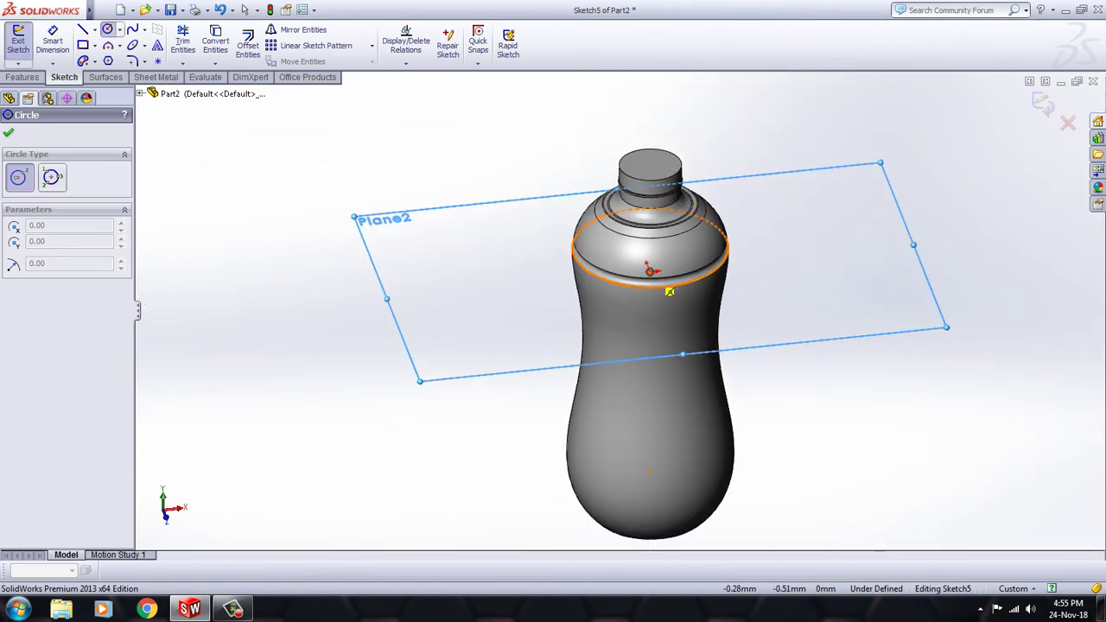
{"action": "left_click", "coordinate": [649, 270]}
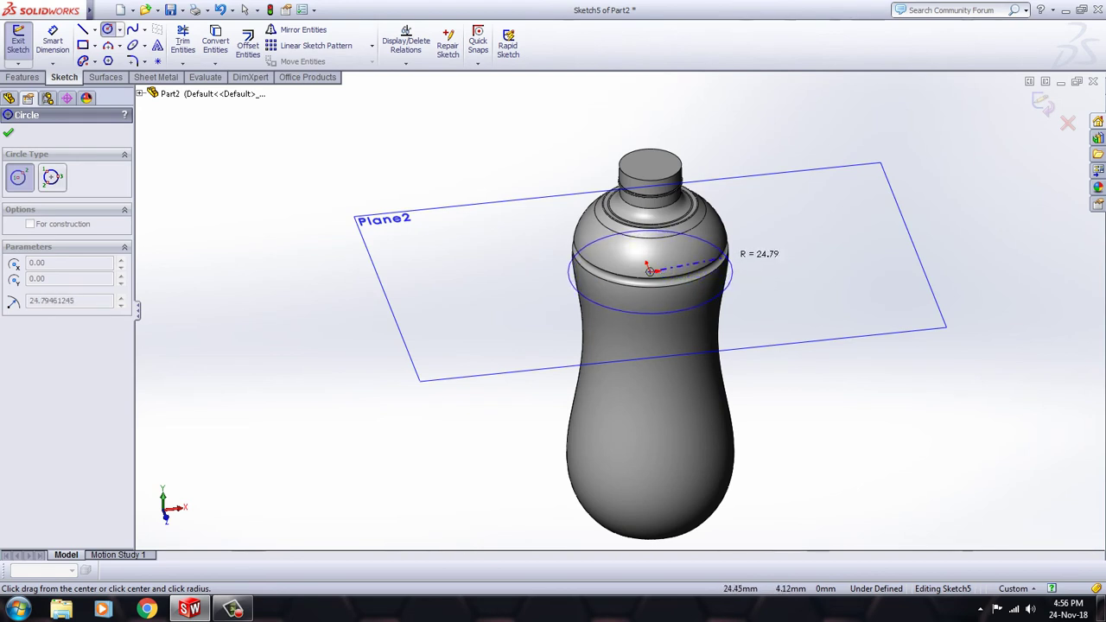
{"action": "scroll", "coordinate": [691, 274], "scroll_direction": "up", "scroll_amount": 3}
{"action": "mouse_move", "coordinate": [692, 274]}
{"action": "middle_mouse_down"}
{"action": "mouse_move", "coordinate": [735, 279]}
{"action": "mouse_move", "coordinate": [670, 259]}
{"action": "middle_mouse_up"}
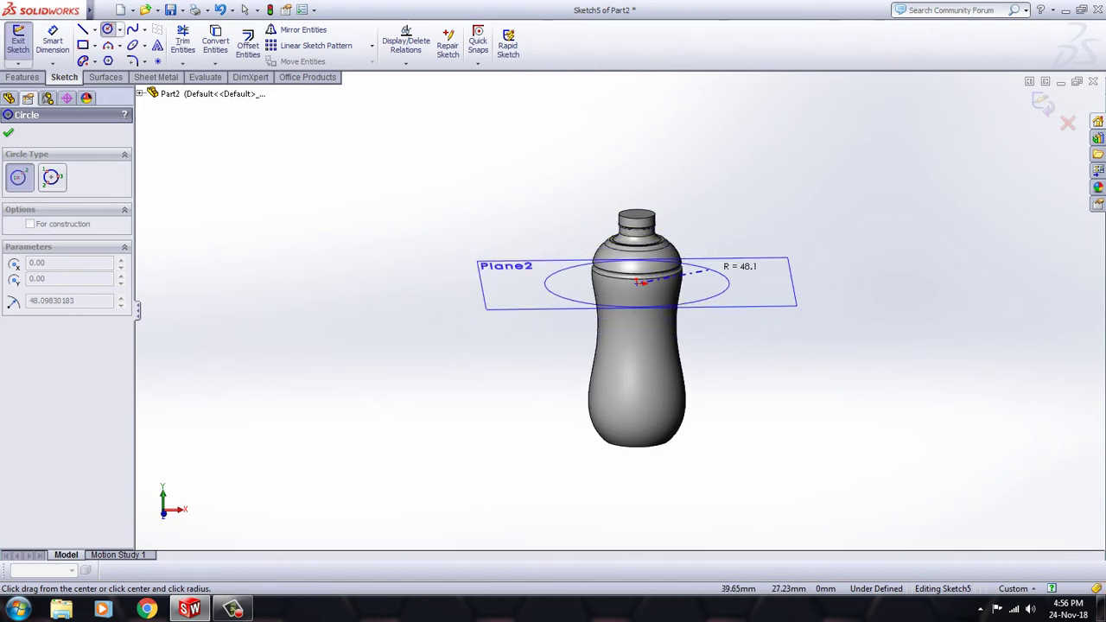
{"action": "scroll", "coordinate": [665, 281], "scroll_direction": "down", "scroll_amount": 2}
{"action": "key", "text": "ctrl+1"}
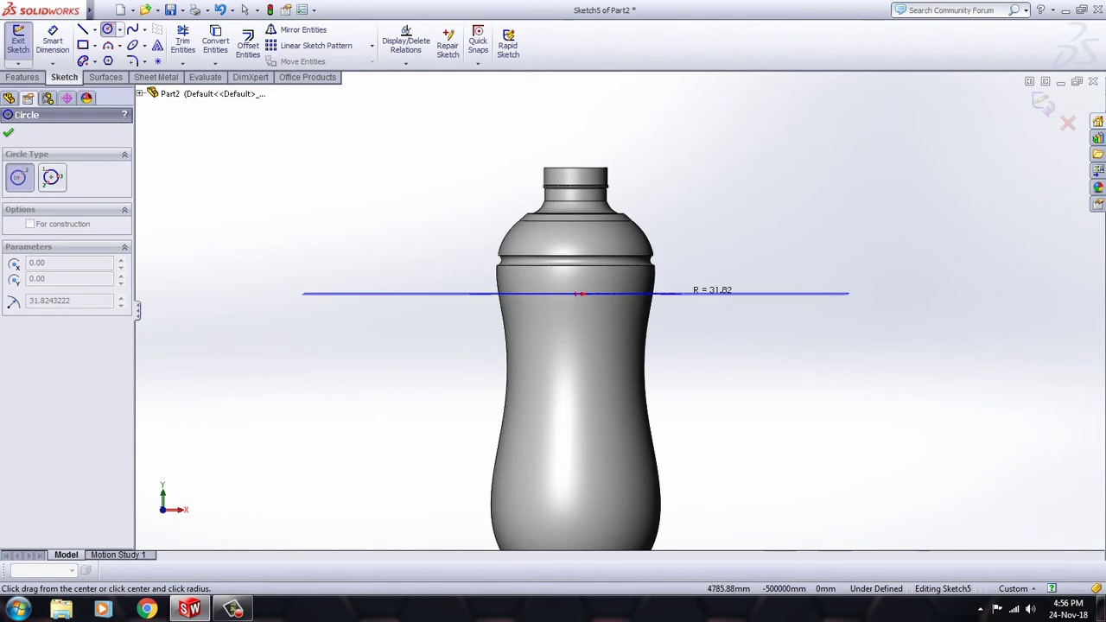
- Set the circle radius to about 22.93 around the bottle body and close Sketch5
{"action": "scroll", "coordinate": [682, 292], "scroll_direction": "up", "scroll_amount": 3}
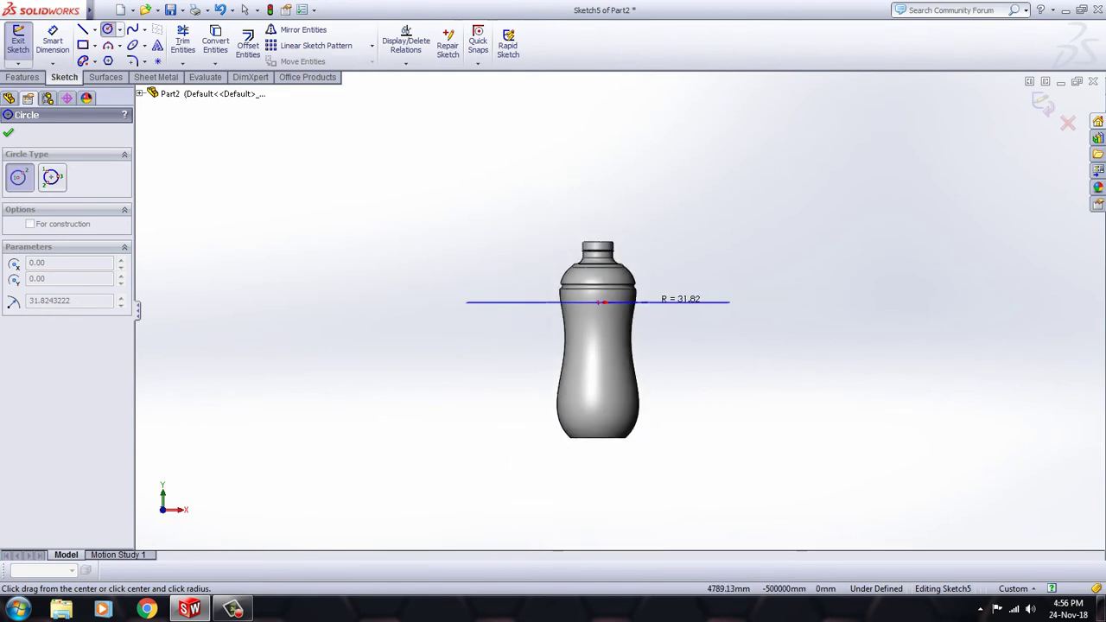
{"action": "middle_click_drag", "start_coordinate": [657, 298], "coordinate": [585, 302]}
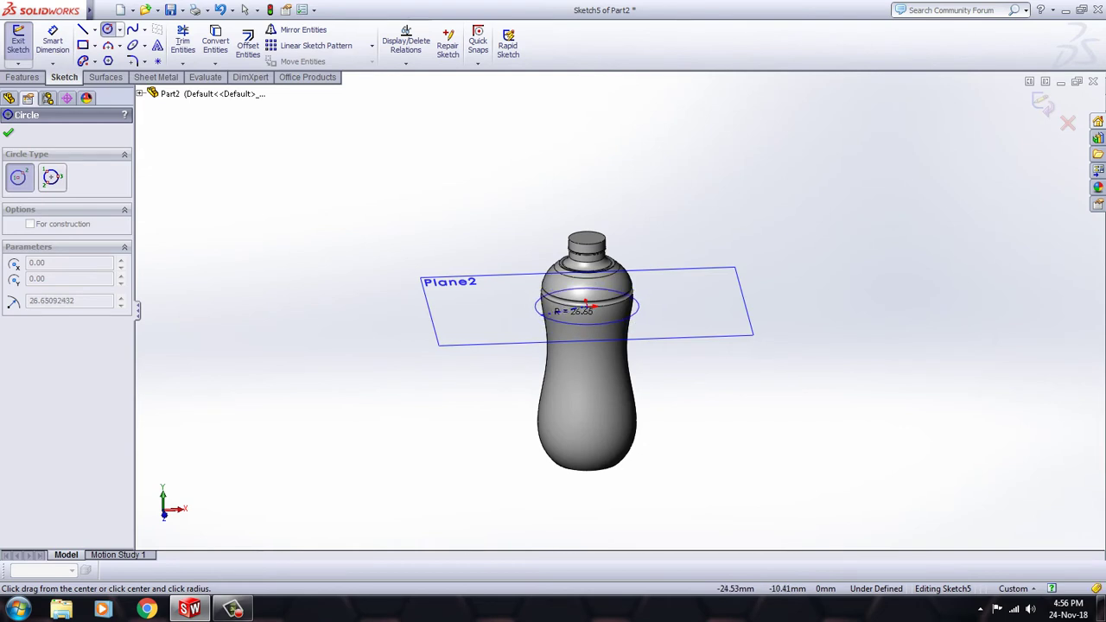
{"action": "middle_click_drag", "start_coordinate": [587, 304], "coordinate": [593, 302]}
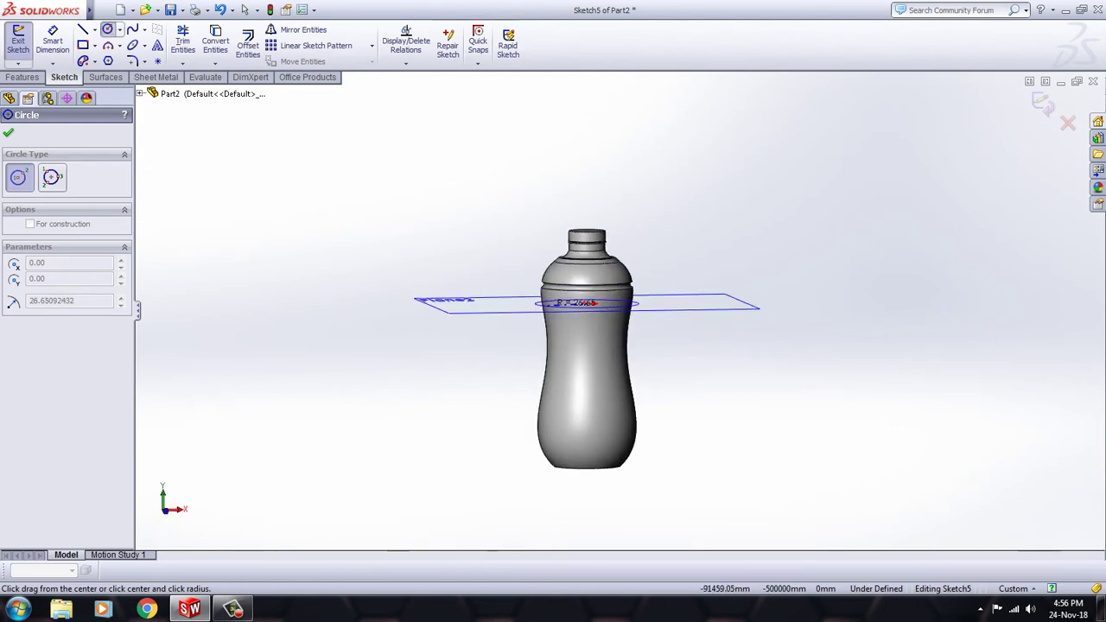
{"action": "middle_click_drag", "start_coordinate": [593, 303], "coordinate": [593, 302]}
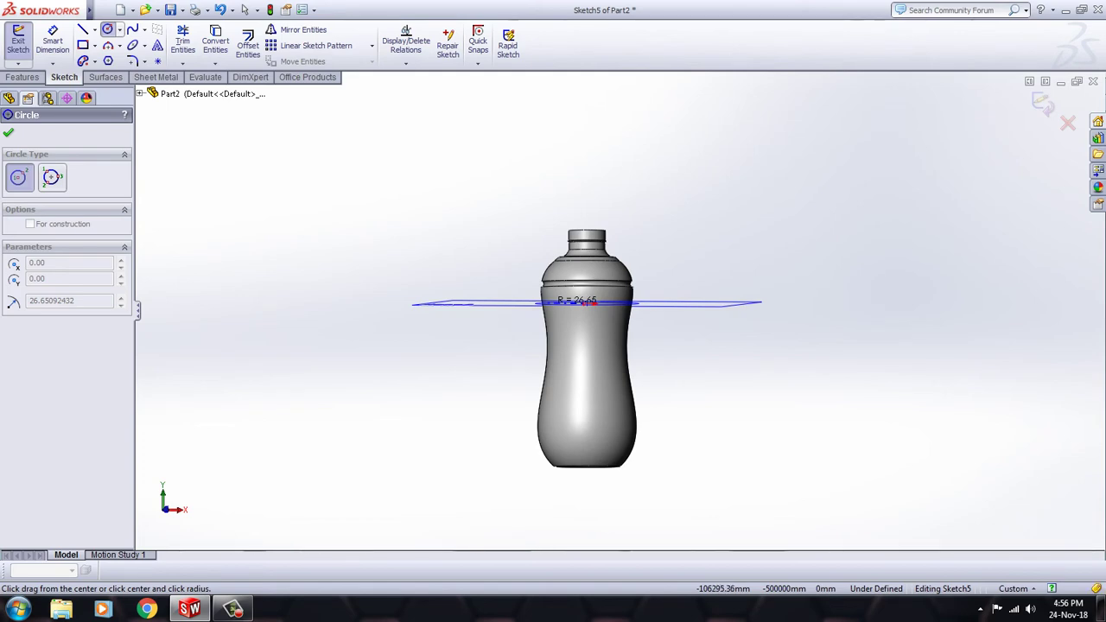
{"action": "scroll", "coordinate": [593, 302], "scroll_direction": "down", "scroll_amount": 2}
{"action": "scroll", "coordinate": [605, 300], "scroll_direction": "down", "scroll_amount": 3}
{"action": "scroll", "coordinate": [657, 295], "scroll_direction": "down", "scroll_amount": 2}
{"action": "middle_click_drag", "start_coordinate": [566, 289], "coordinate": [575, 278]}
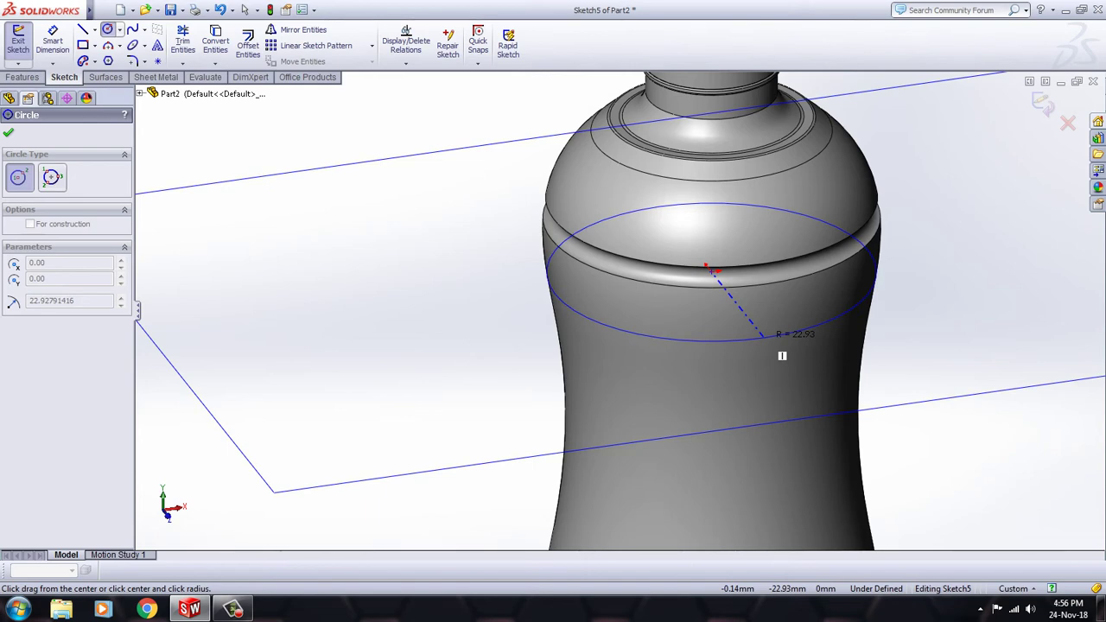
{"action": "left_click", "coordinate": [782, 355]}
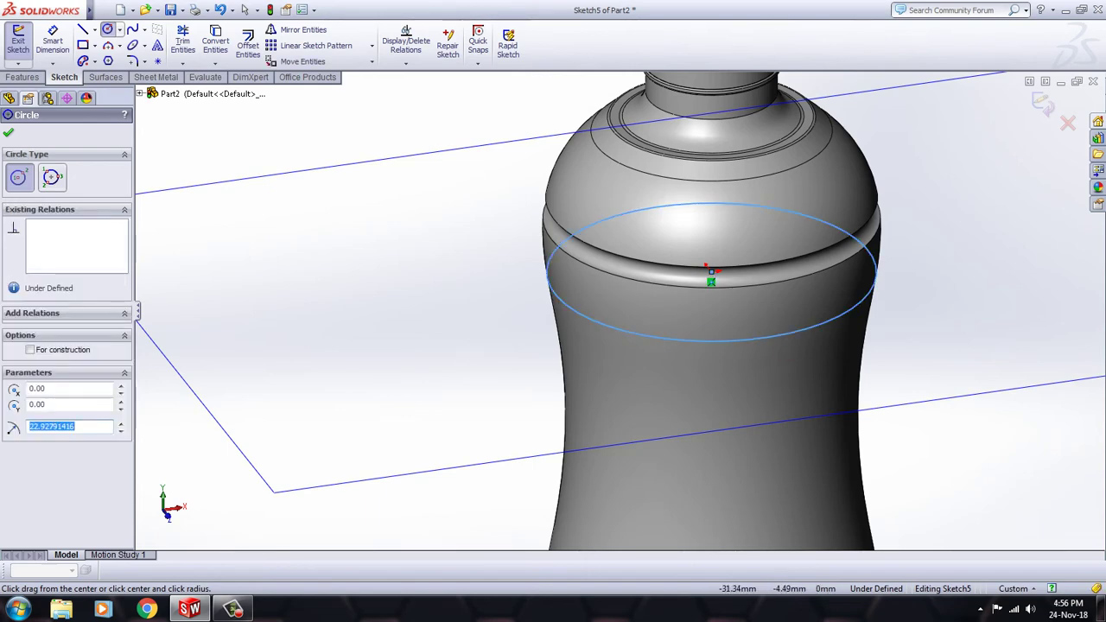
{"action": "middle_click_drag", "start_coordinate": [710, 272], "coordinate": [710, 216]}
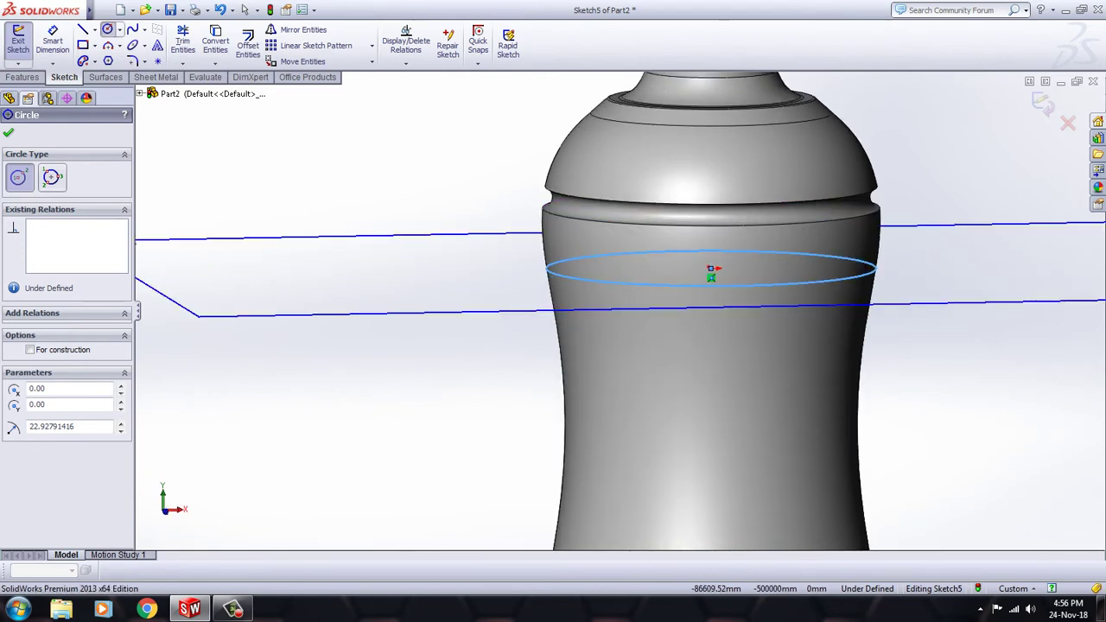
{"action": "key", "text": "Escape"}
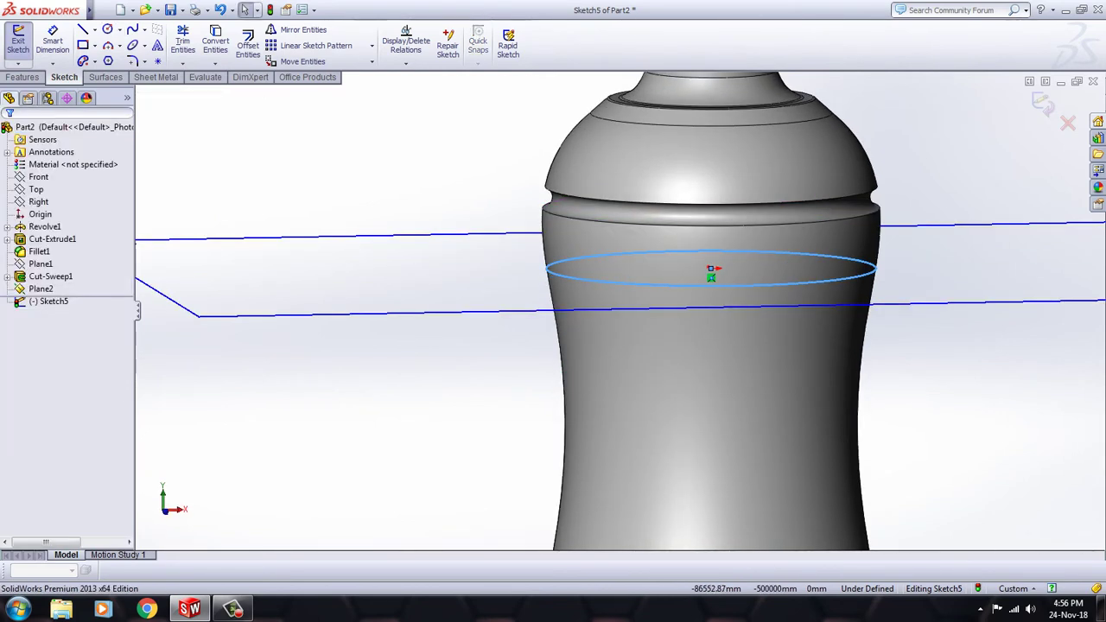
{"action": "left_click", "coordinate": [1043, 102]}
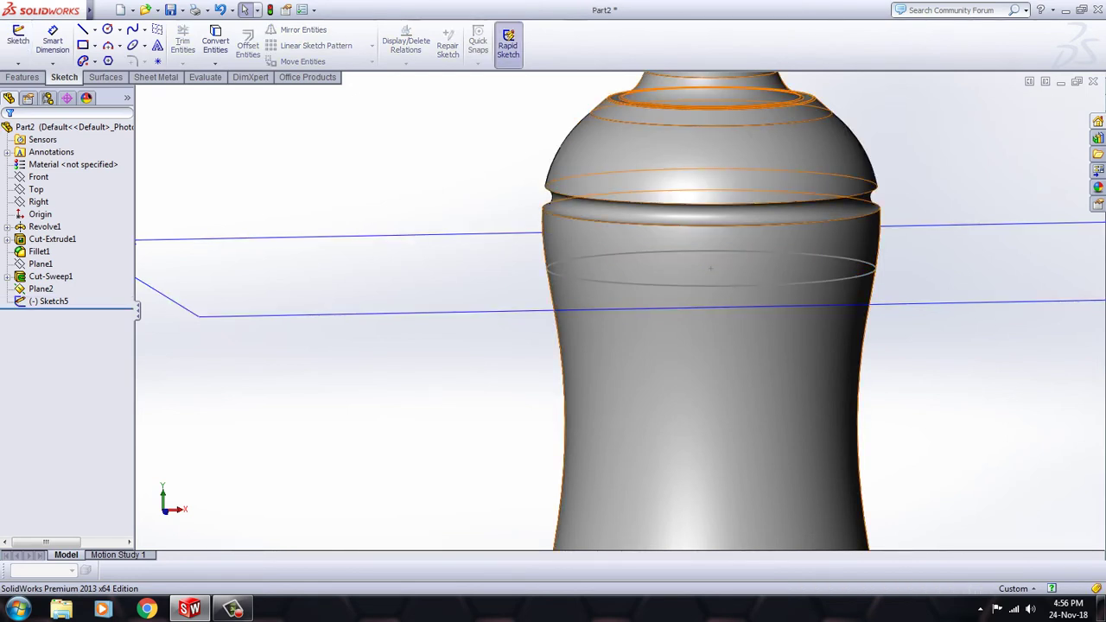
{"action": "left_click", "coordinate": [39, 201]}
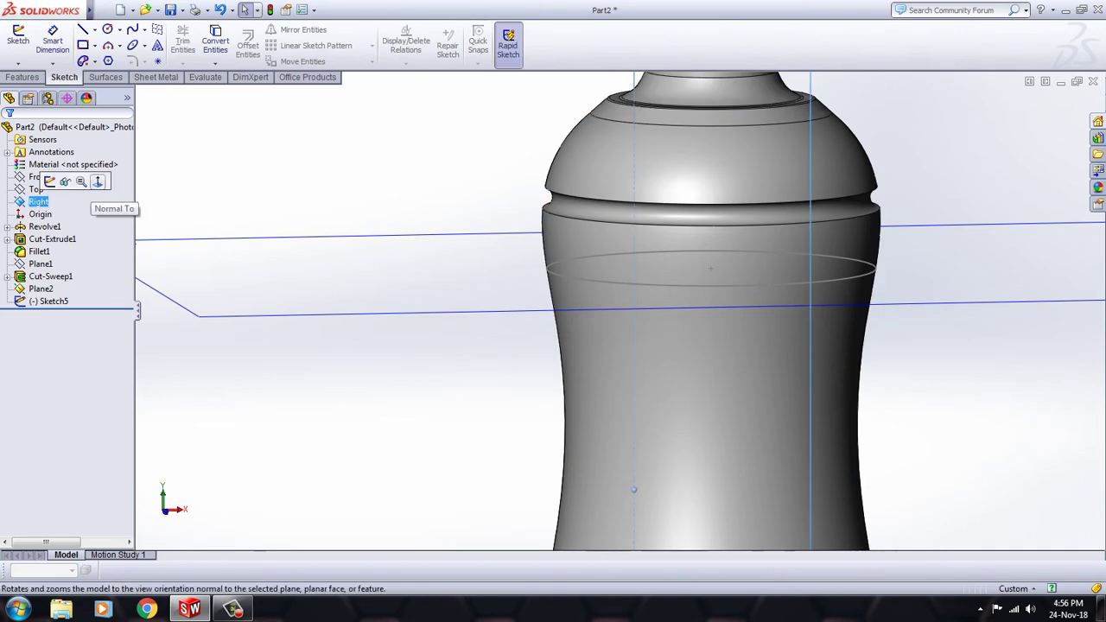
- On the Right plane, sketch a circle of about 1.61 mm radius where Plane2 meets the bottle edge
{"action": "left_click", "coordinate": [97, 181]}
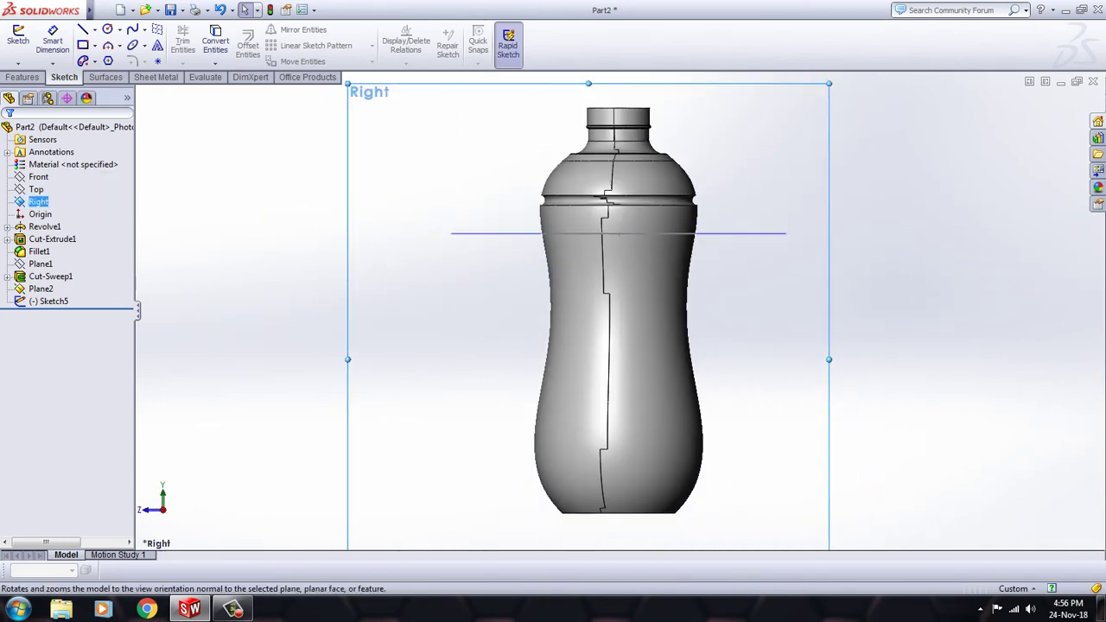
{"action": "left_click", "coordinate": [107, 29]}
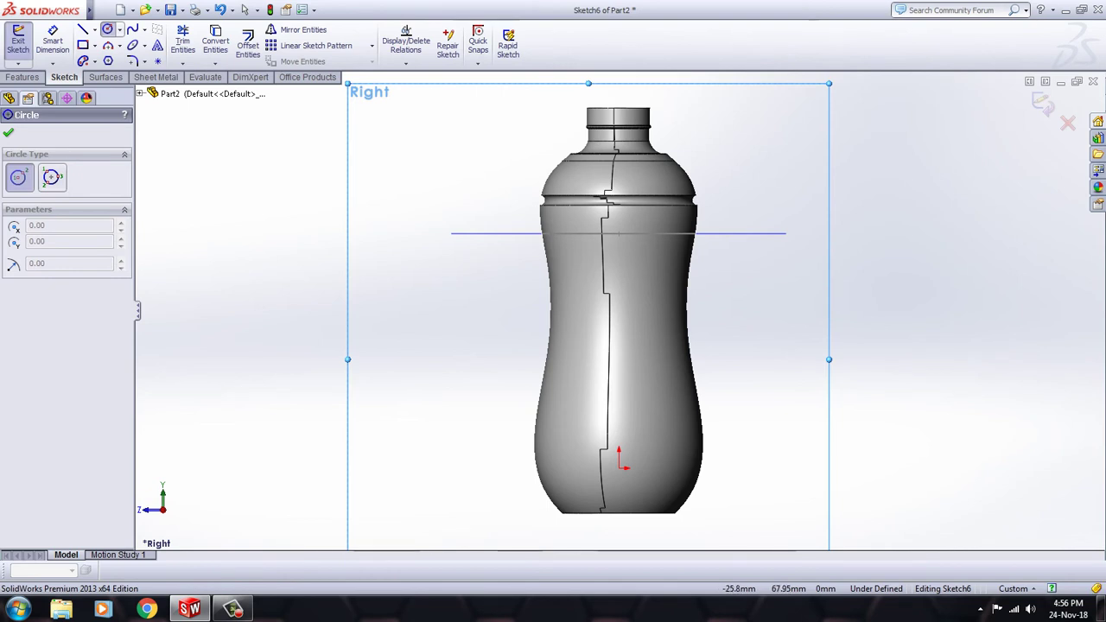
{"action": "left_click", "coordinate": [542, 233]}
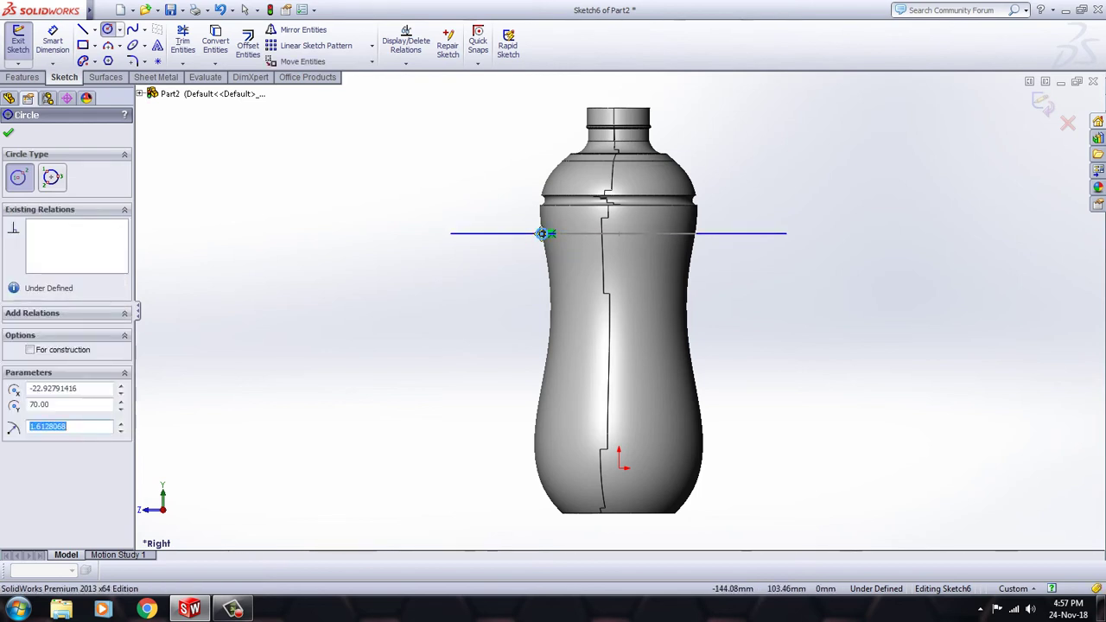
{"action": "key", "text": "Escape"}
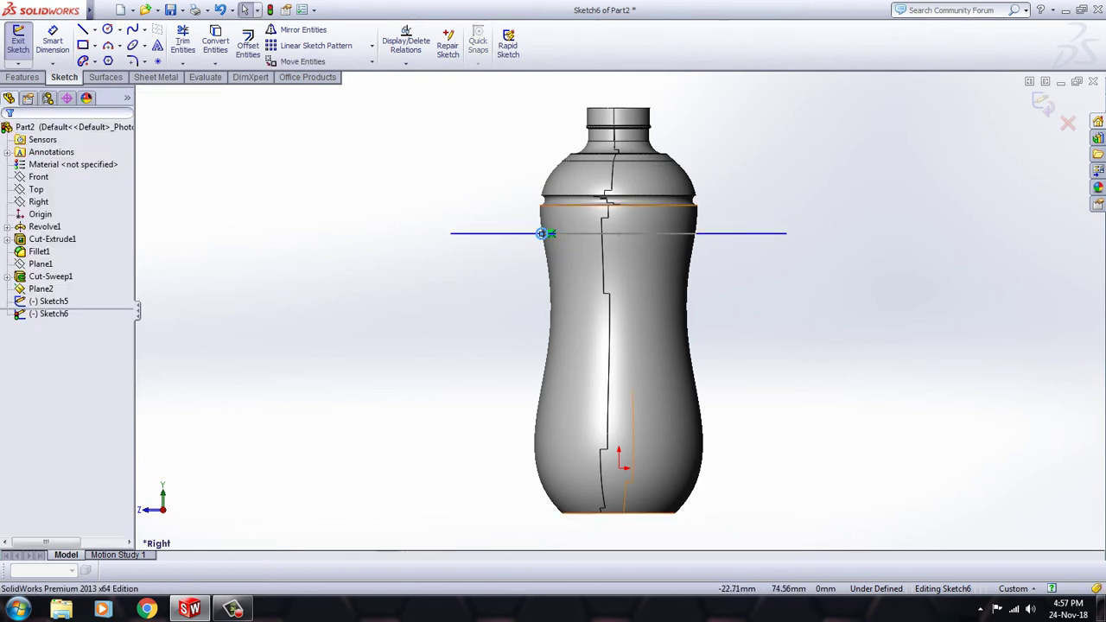
{"action": "key", "text": "ctrl+b"}
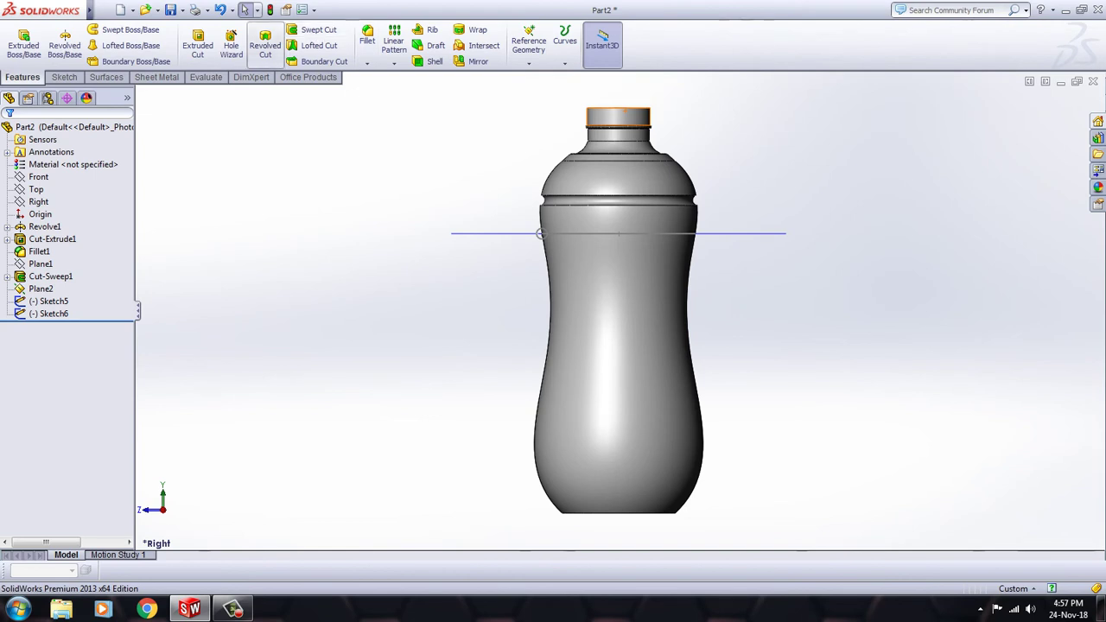
- Sweep-cut the Sketch6 profile along the Sketch5 circle to form the Cut-Sweep2 groove, then inspect it
{"action": "left_click", "coordinate": [318, 29]}
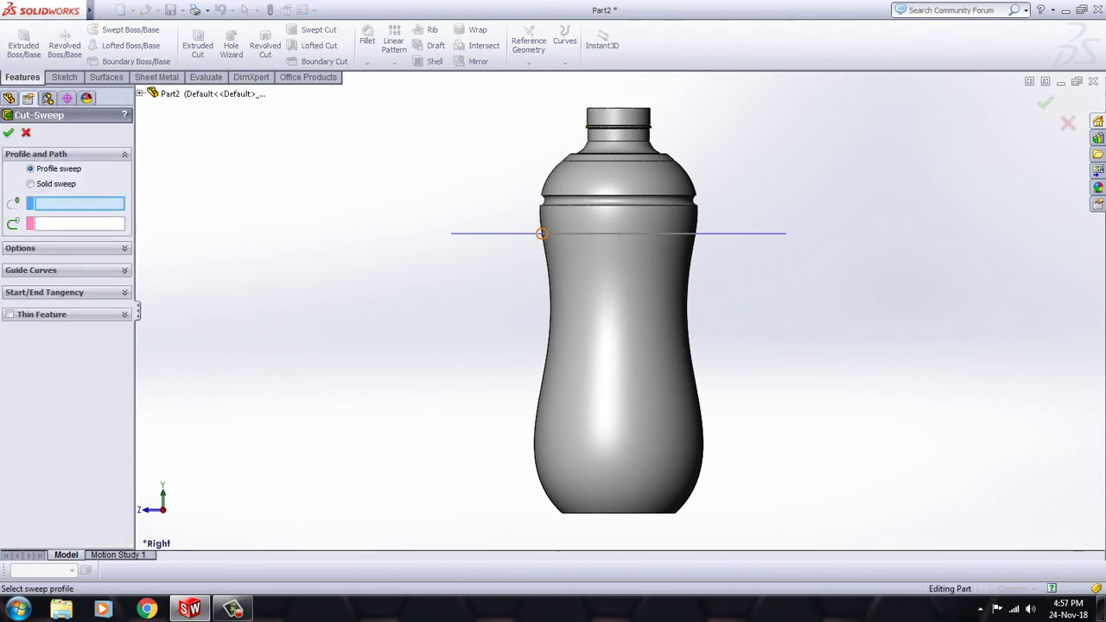
{"action": "left_click", "coordinate": [540, 233]}
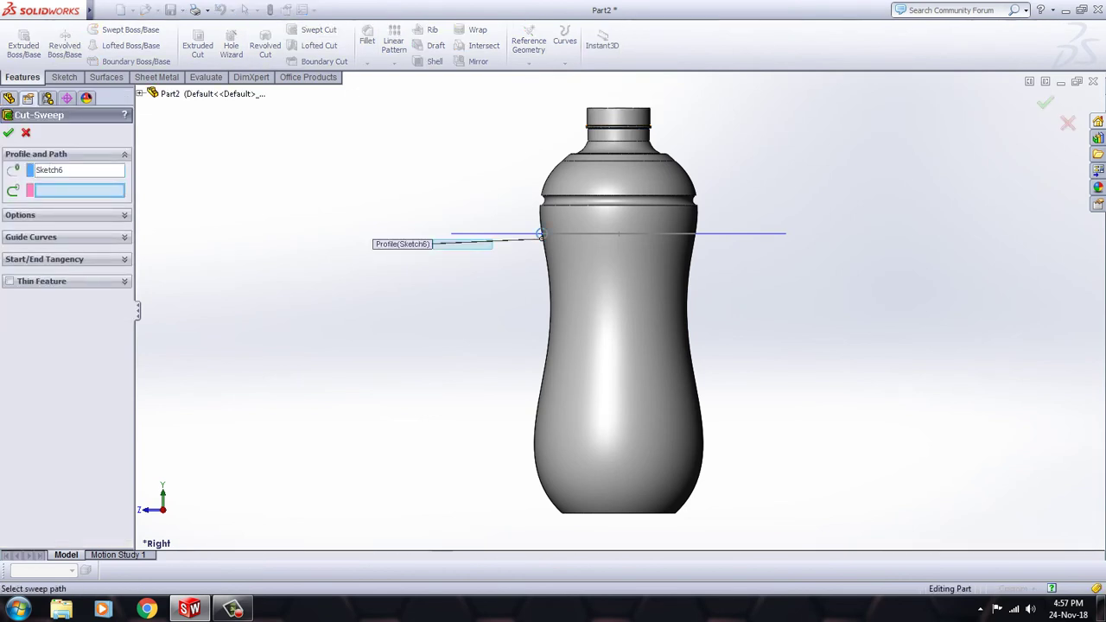
{"action": "left_click", "coordinate": [542, 234]}
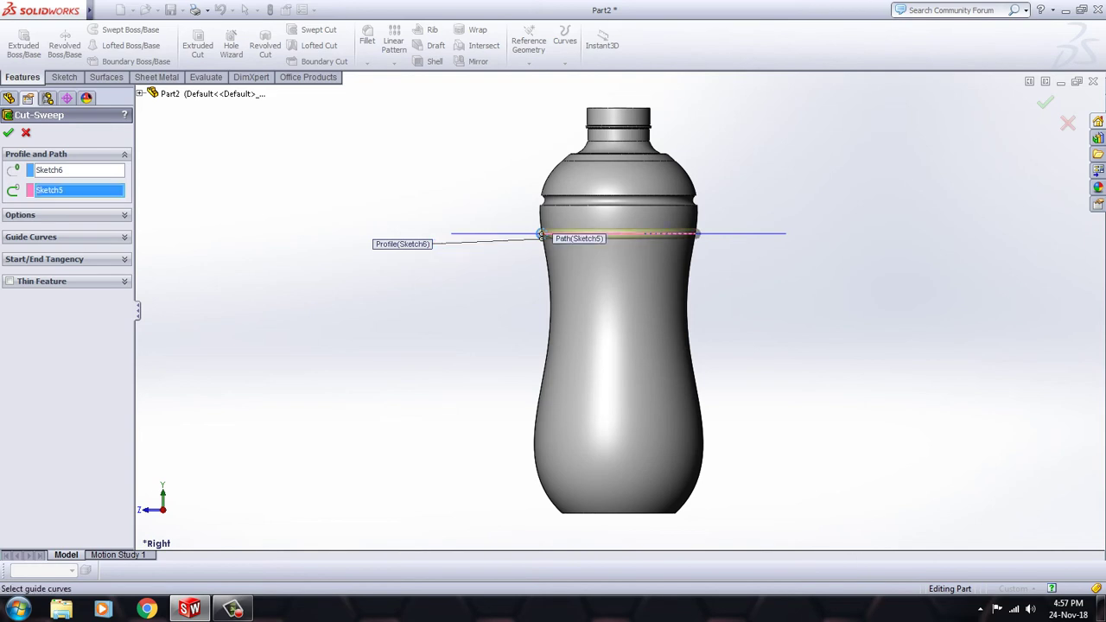
{"action": "key", "text": "Return"}
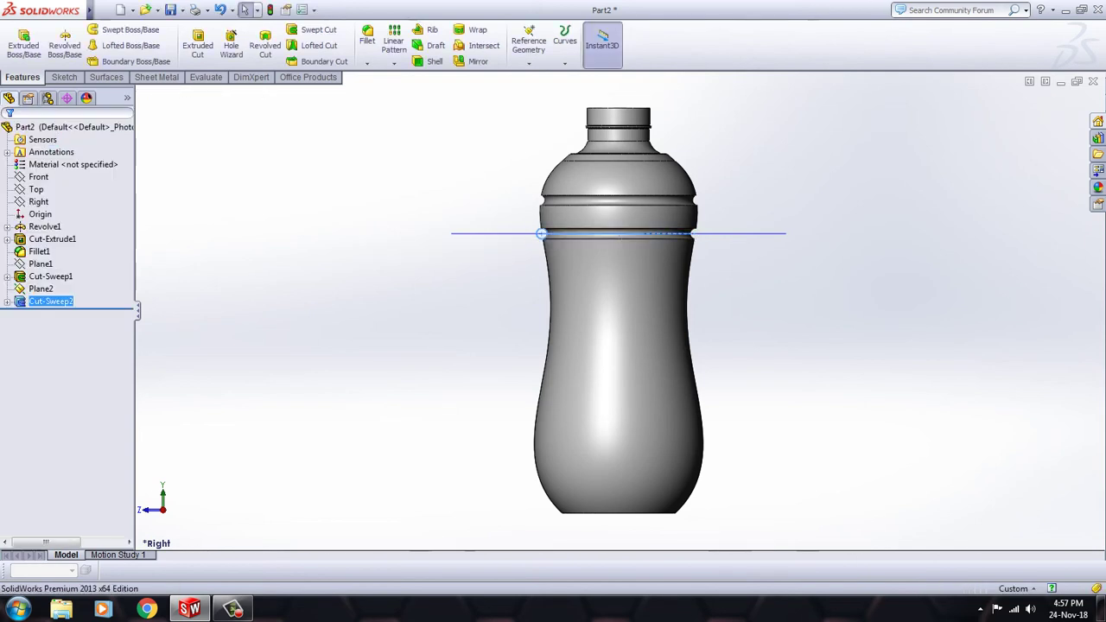
{"action": "key", "text": "Escape"}
{"action": "scroll", "coordinate": [365, 389], "scroll_direction": "down", "scroll_amount": 2}
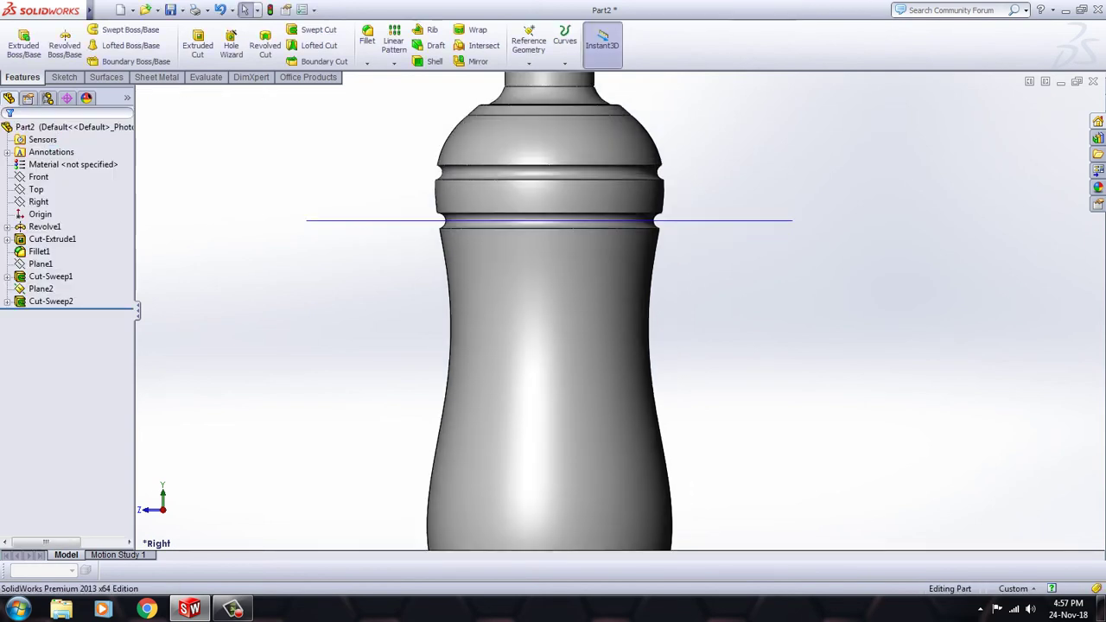
{"action": "scroll", "coordinate": [364, 389], "scroll_direction": "up", "scroll_amount": 3}
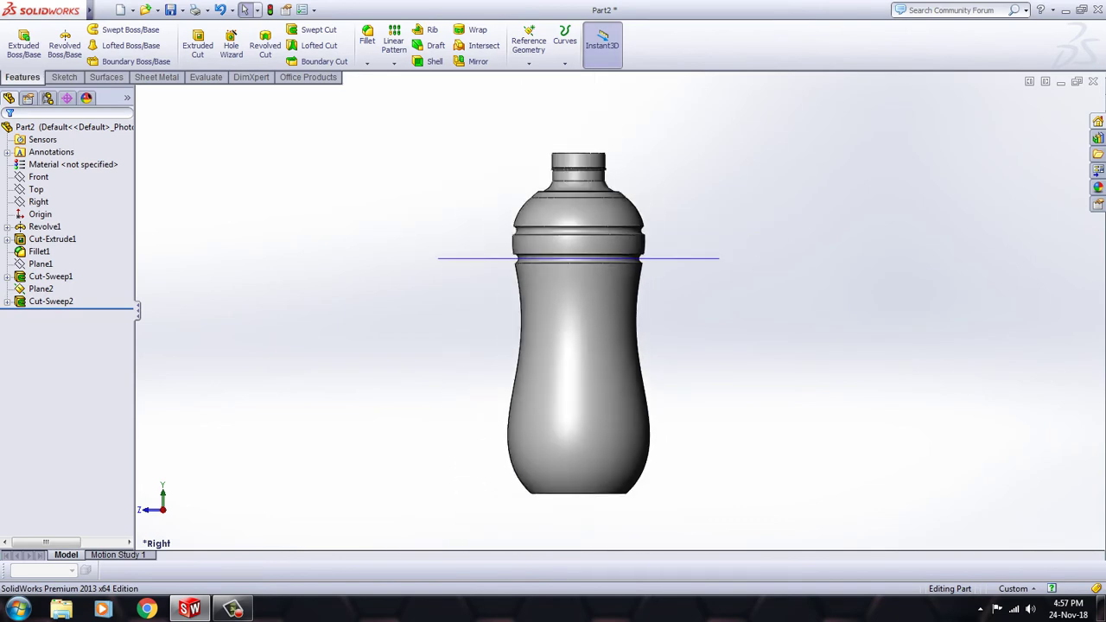
{"action": "mouse_move", "coordinate": [579, 328]}
{"action": "middle_mouse_down"}
{"action": "mouse_move", "coordinate": [622, 285]}
{"action": "mouse_move", "coordinate": [583, 324]}
{"action": "mouse_move", "coordinate": [553, 294]}
{"action": "mouse_move", "coordinate": [588, 388]}
{"action": "mouse_move", "coordinate": [583, 320]}
{"action": "middle_mouse_up"}
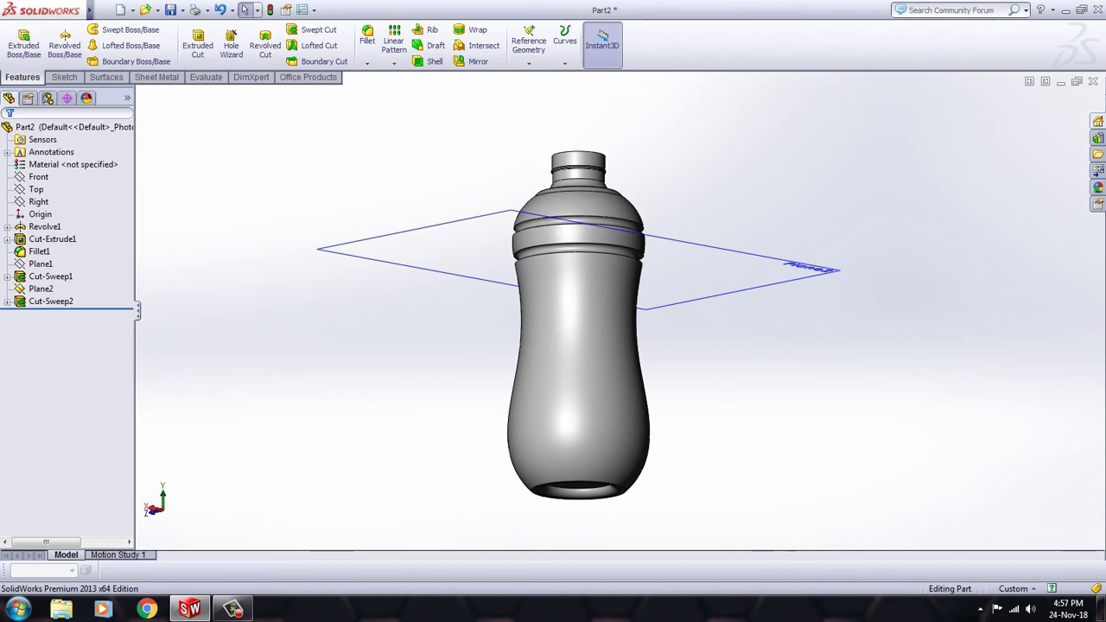
- Orient the view to look straight at the bottle's bottom end on Plane2
{"action": "mouse_move", "coordinate": [579, 337]}
{"action": "middle_mouse_down"}
{"action": "mouse_move", "coordinate": [579, 216]}
{"action": "mouse_move", "coordinate": [579, 406]}
{"action": "middle_mouse_up"}
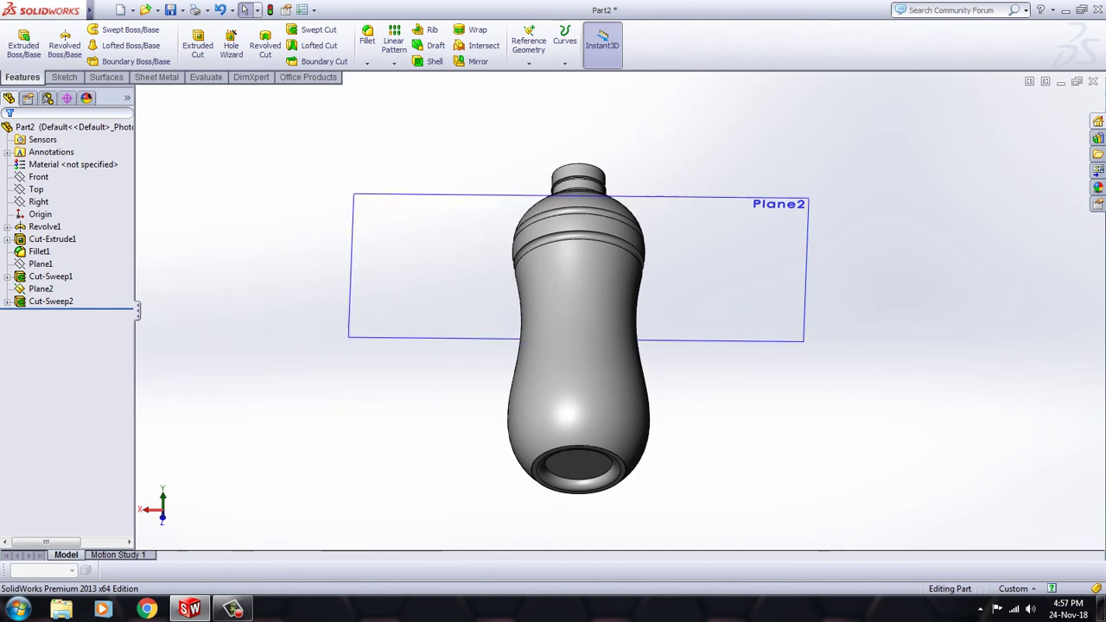
{"action": "left_click", "coordinate": [579, 466]}
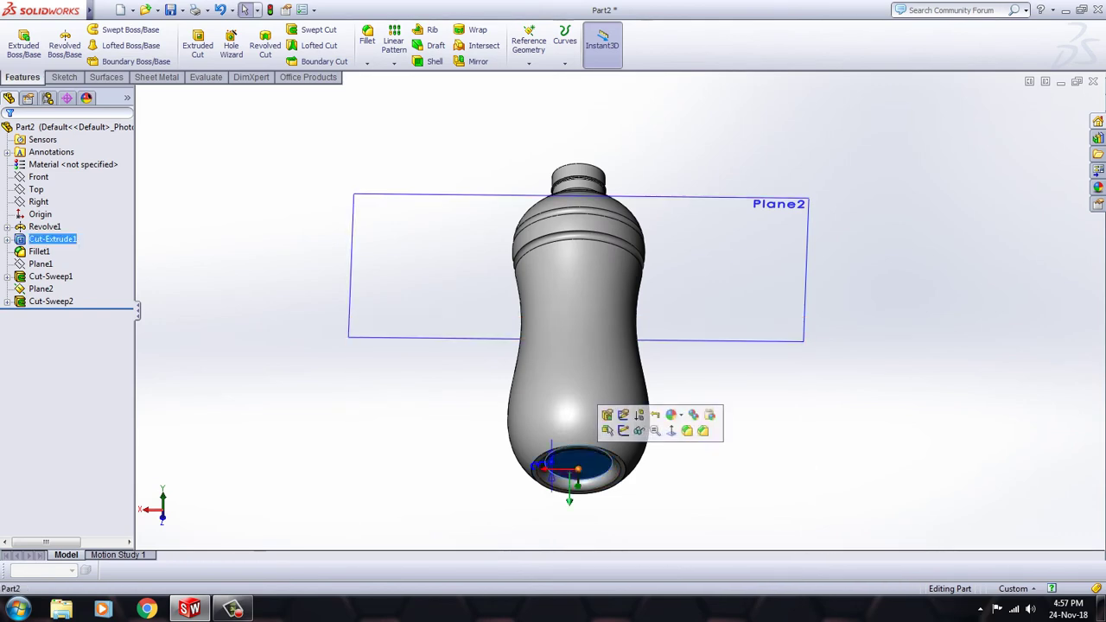
{"action": "left_click", "coordinate": [670, 430]}
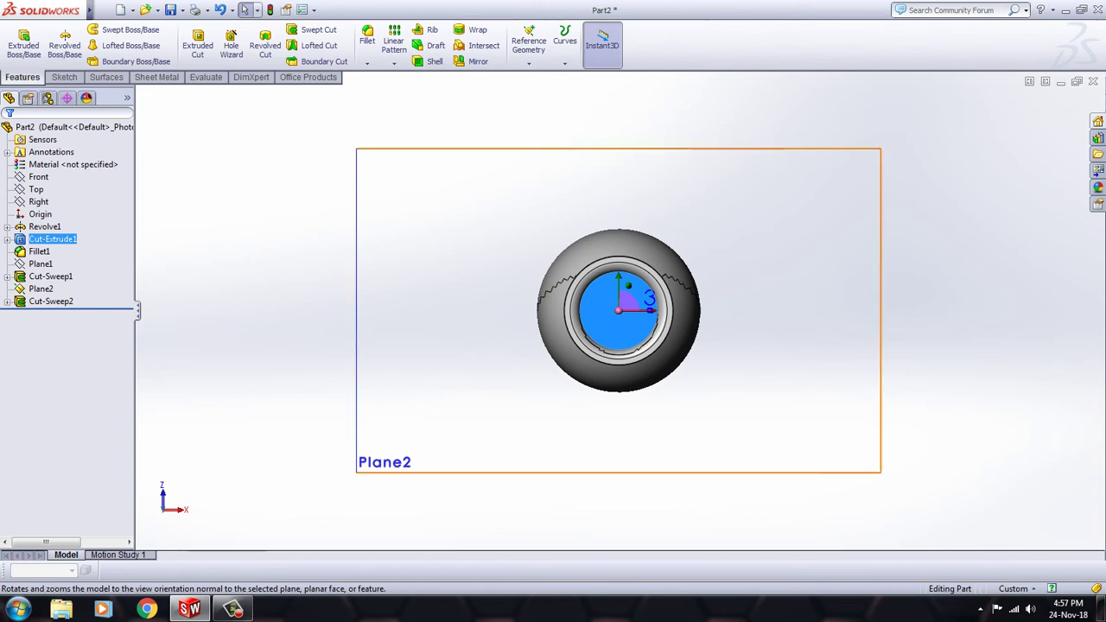
{"action": "right_click", "coordinate": [593, 316]}
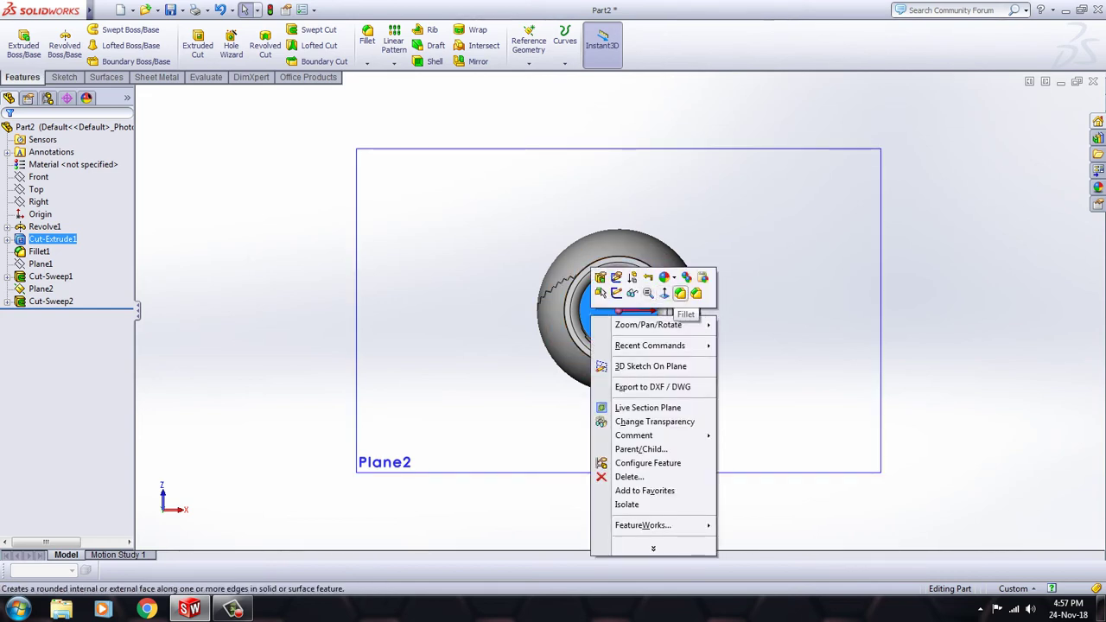
{"action": "left_click", "coordinate": [664, 293]}
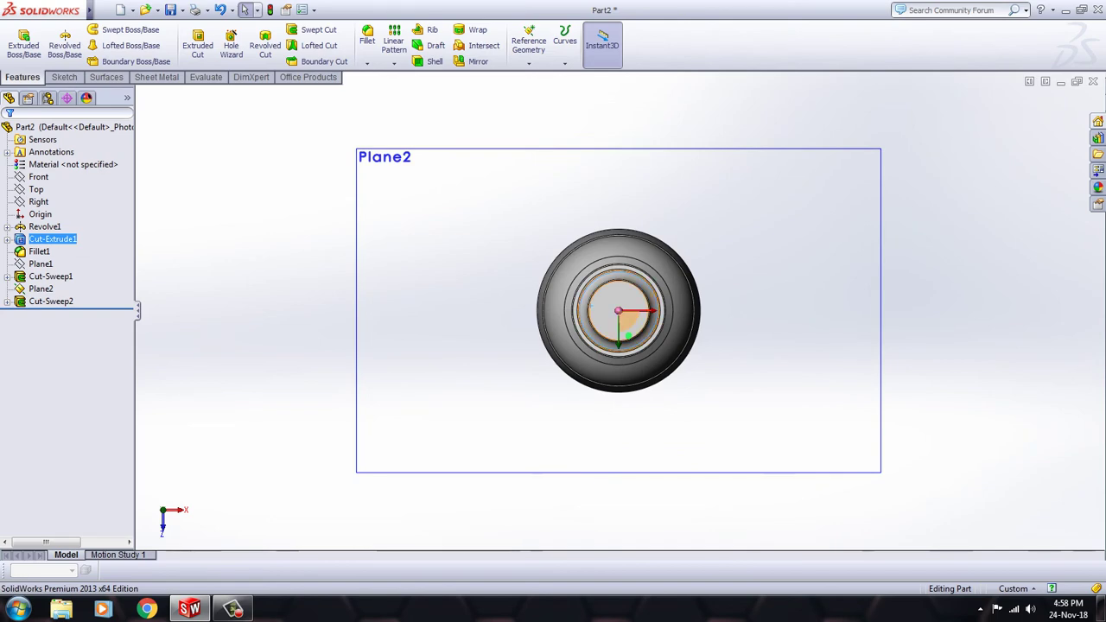
{"action": "right_click", "coordinate": [602, 314]}
{"action": "middle_click_drag", "start_coordinate": [657, 363], "coordinate": [604, 260]}
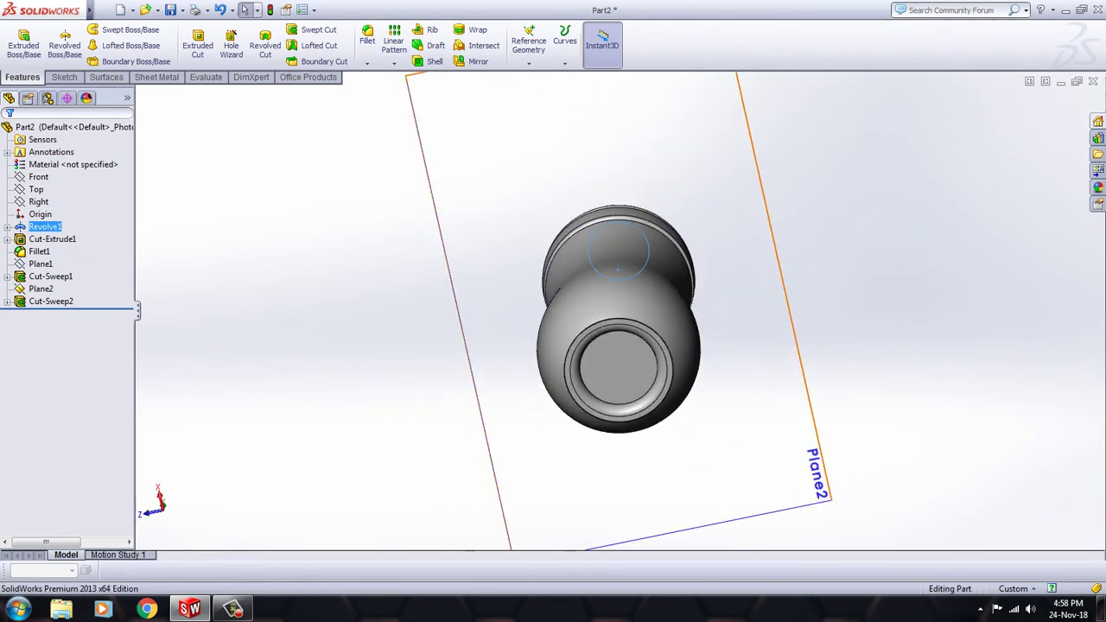
- Start the new Sketch7 on the bottle's bottom end face
{"action": "right_click", "coordinate": [628, 349]}
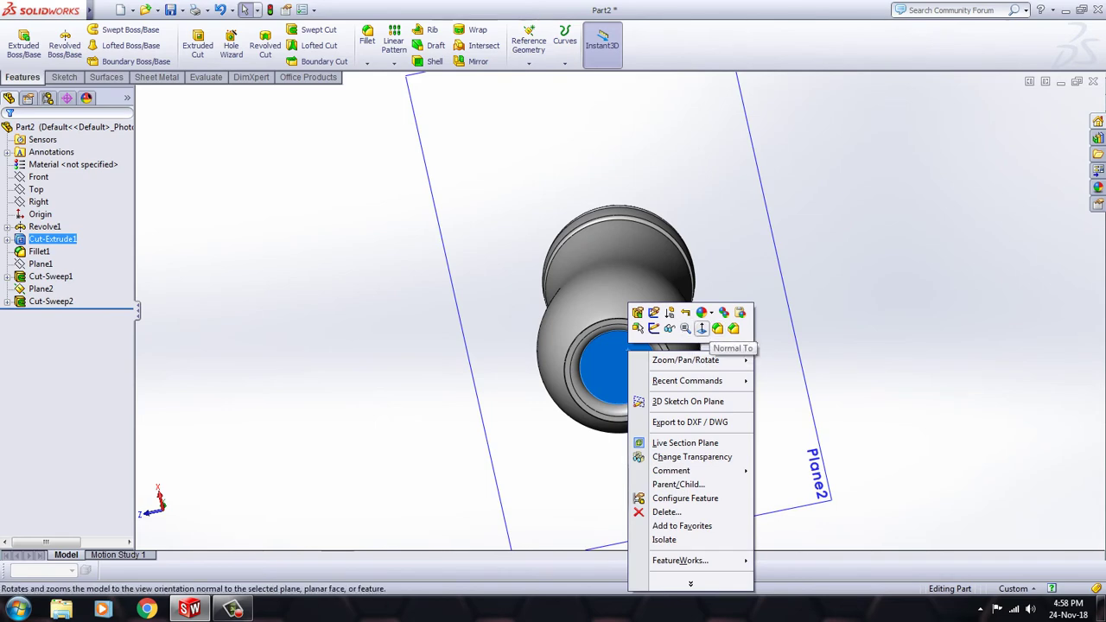
{"action": "left_click", "coordinate": [701, 328]}
{"action": "right_click", "coordinate": [630, 311]}
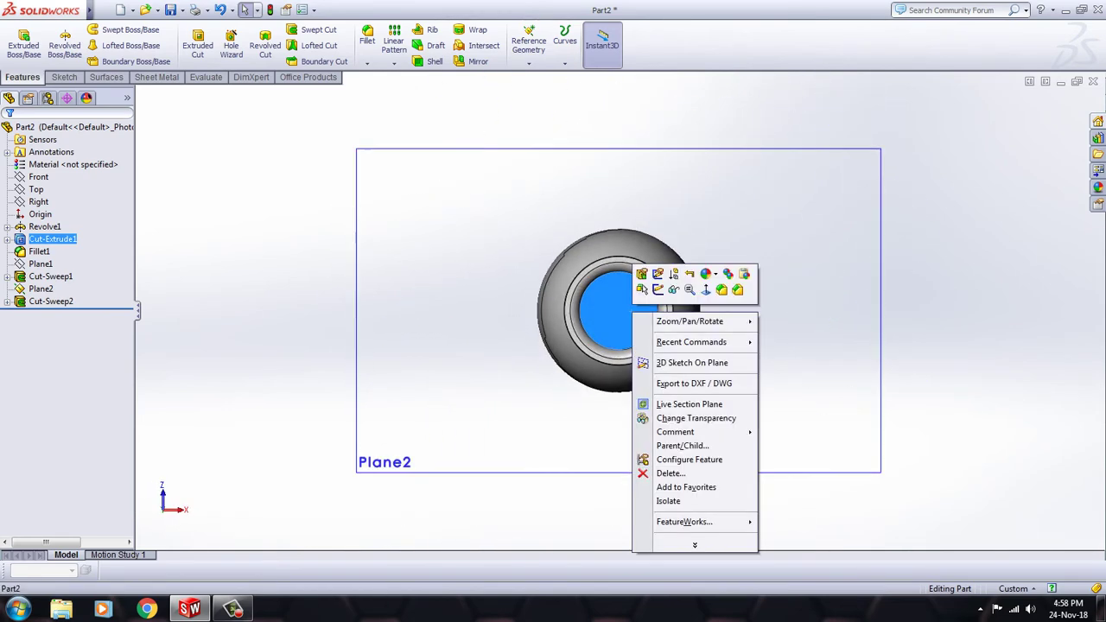
{"action": "key", "text": "Escape"}
{"action": "left_click", "coordinate": [640, 263]}
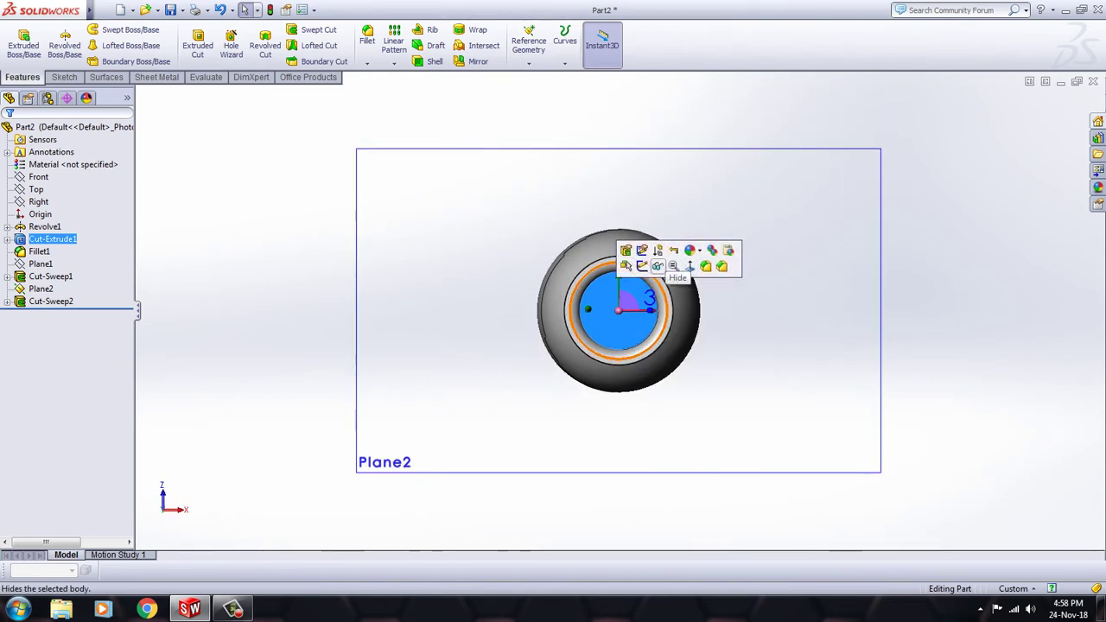
{"action": "left_click", "coordinate": [641, 265]}
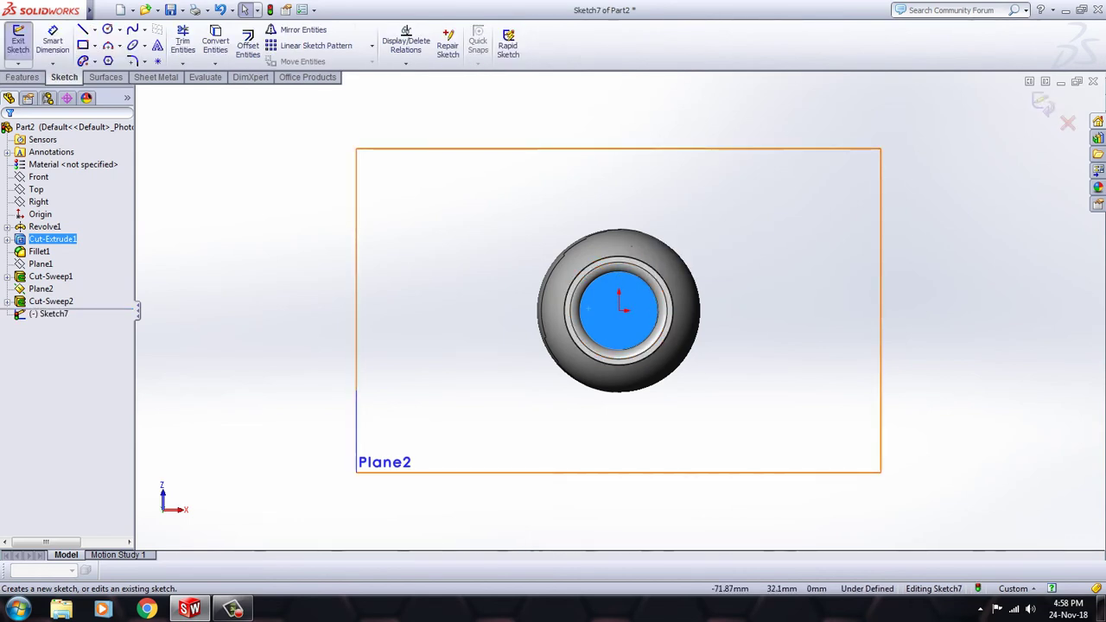
- Draw a vertical construction centerline through the bottle's centre
{"action": "key", "text": "l"}
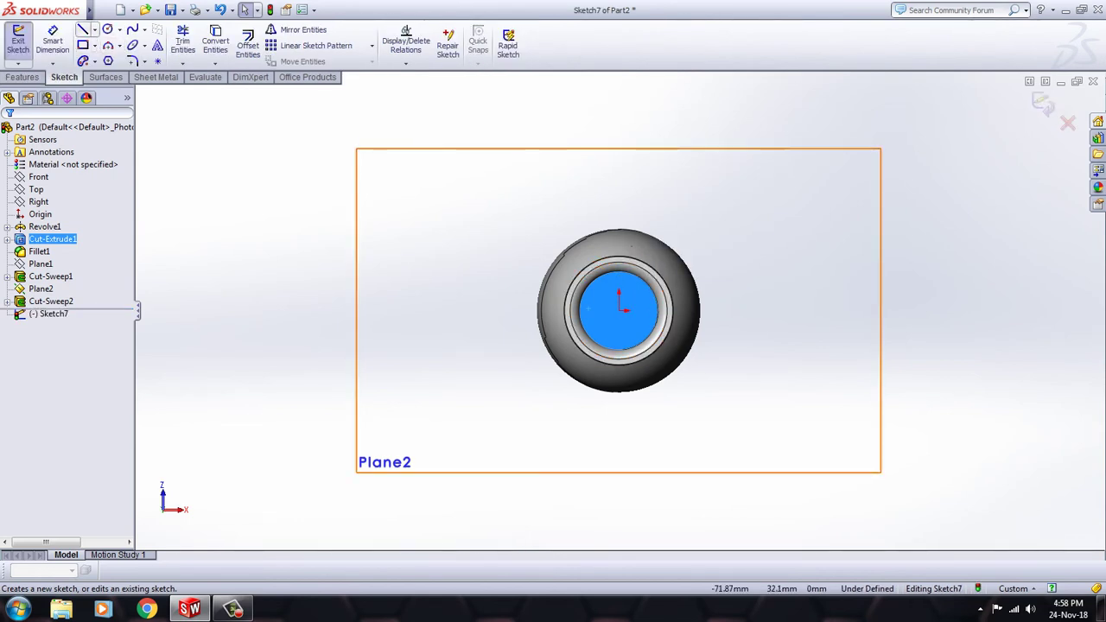
{"action": "left_click", "coordinate": [94, 31]}
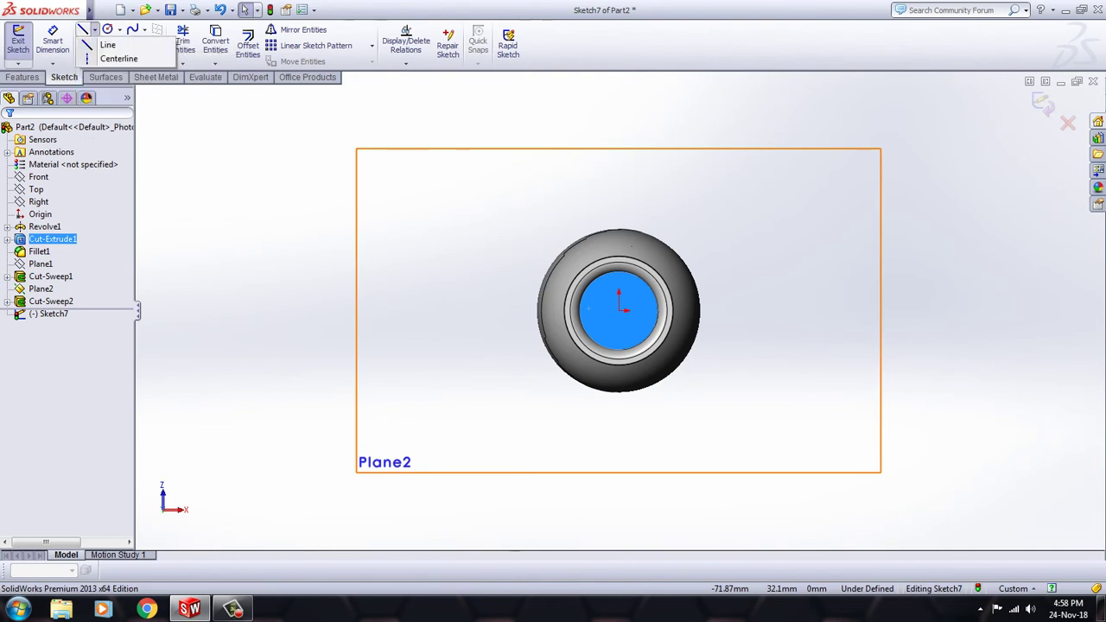
{"action": "left_click", "coordinate": [94, 30]}
{"action": "left_click", "coordinate": [94, 30]}
{"action": "left_click", "coordinate": [112, 58]}
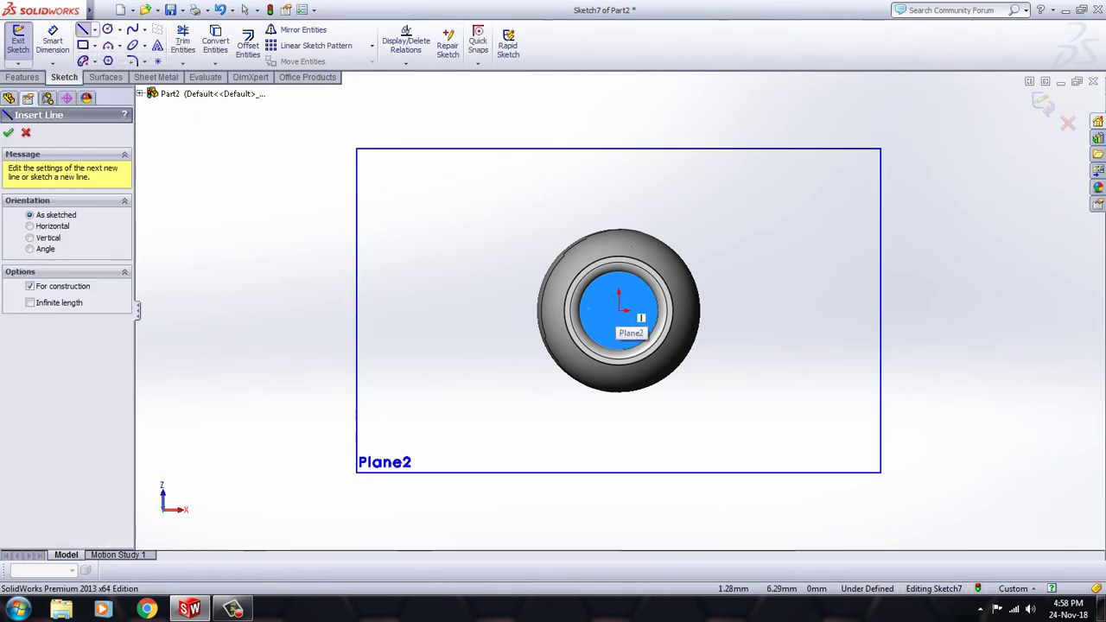
{"action": "left_click", "coordinate": [619, 209]}
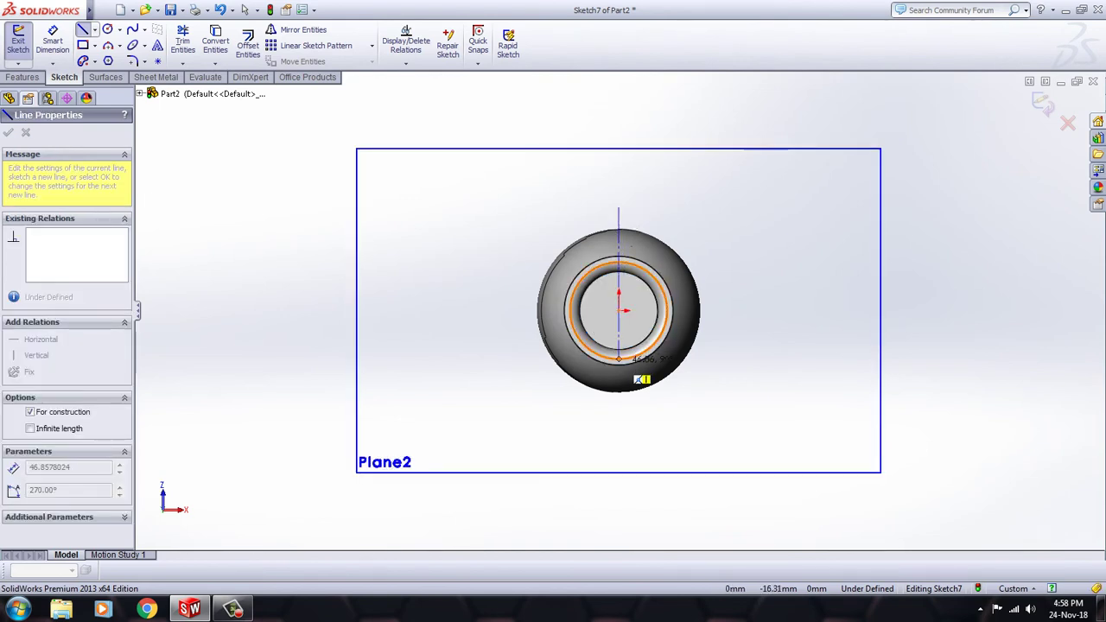
{"action": "left_click", "coordinate": [619, 425]}
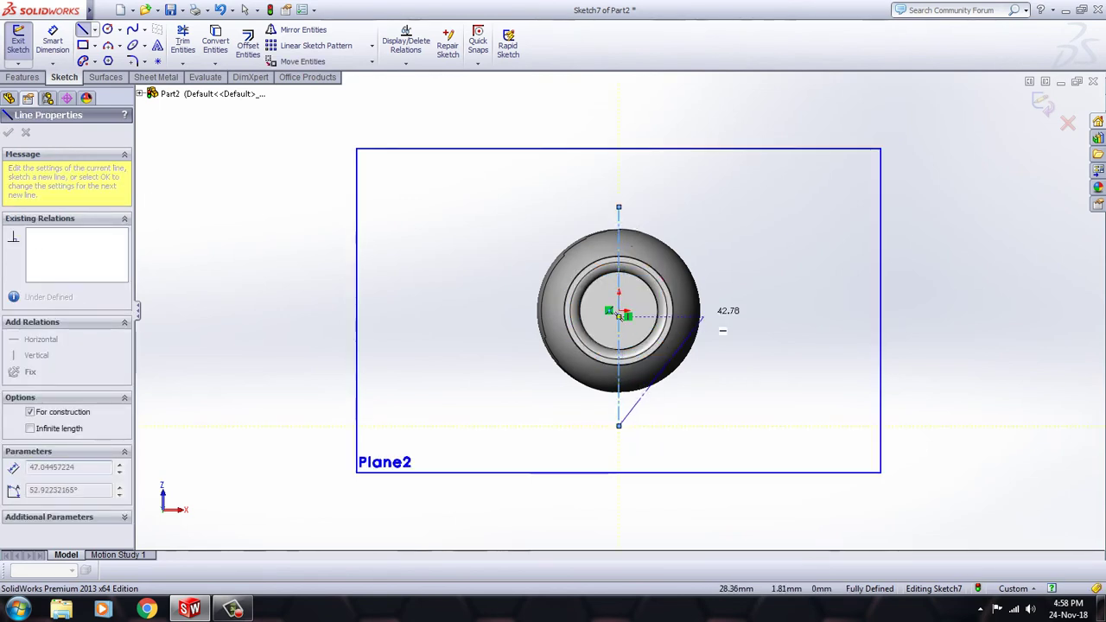
{"action": "right_click", "coordinate": [722, 284]}
{"action": "left_click", "coordinate": [741, 248]}
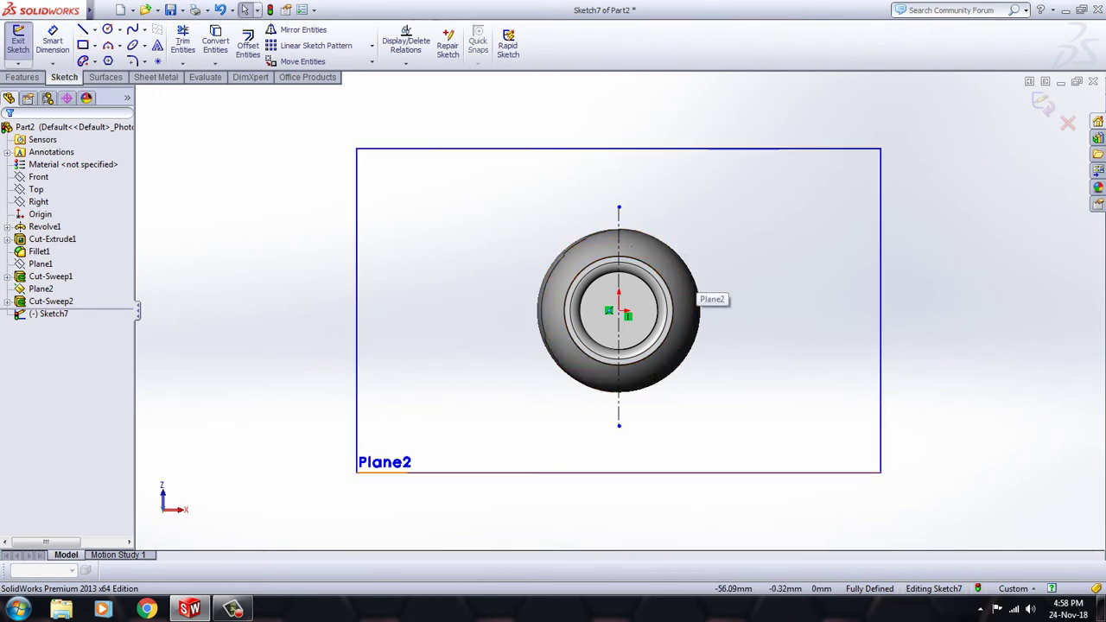
- Draw a horizontal construction centerline across the bottle through its centre
{"action": "key", "text": "l"}
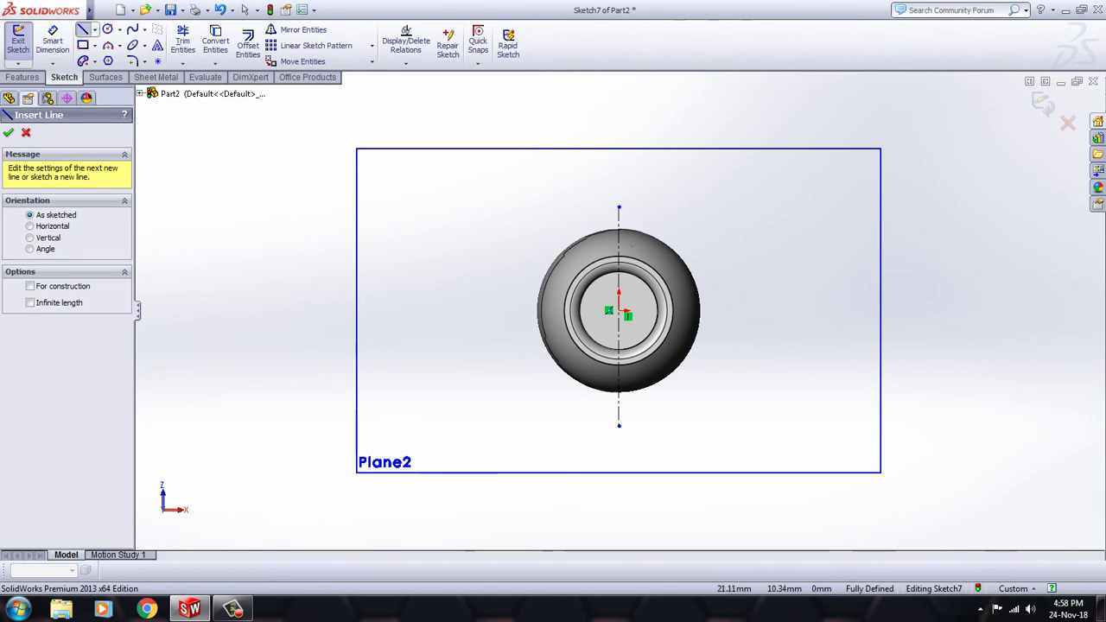
{"action": "scroll", "coordinate": [705, 270], "scroll_direction": "down", "scroll_amount": 3}
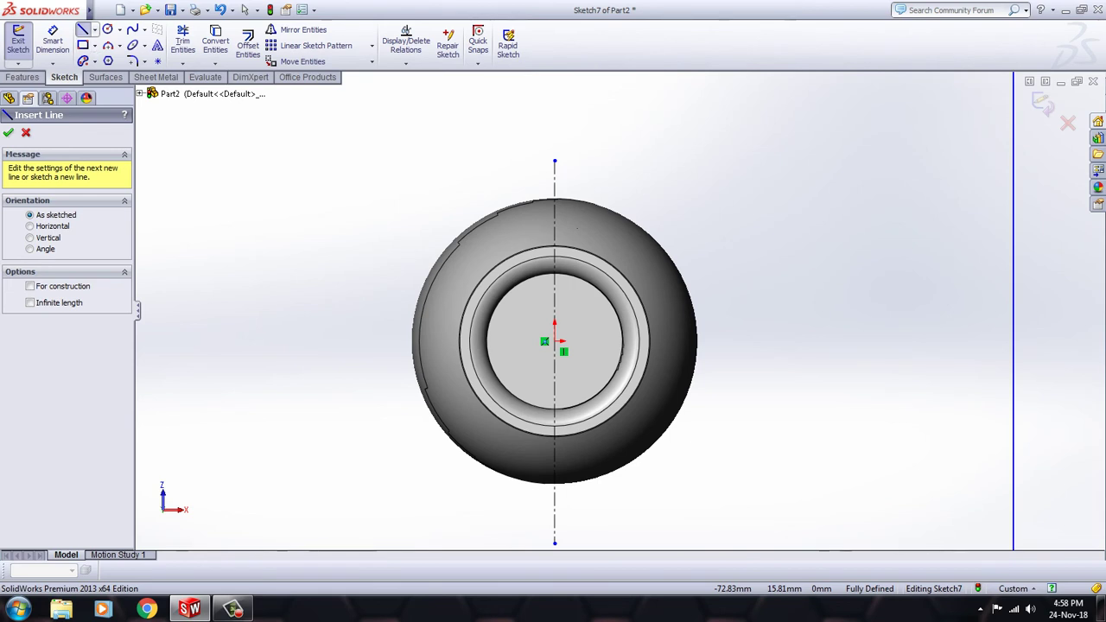
{"action": "left_click", "coordinate": [94, 29]}
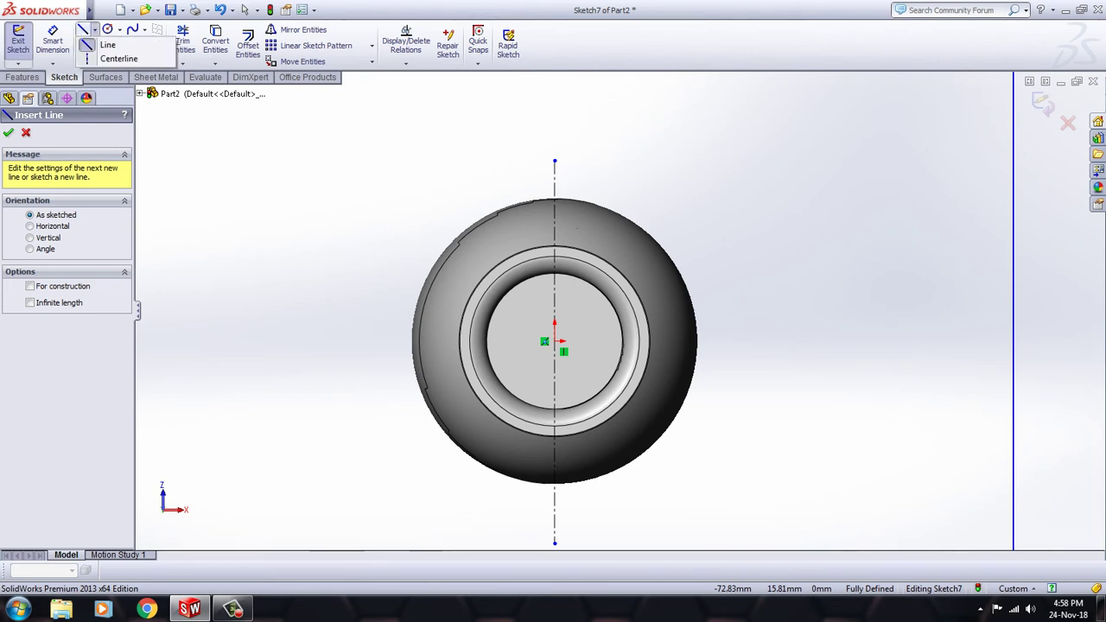
{"action": "left_click", "coordinate": [94, 29]}
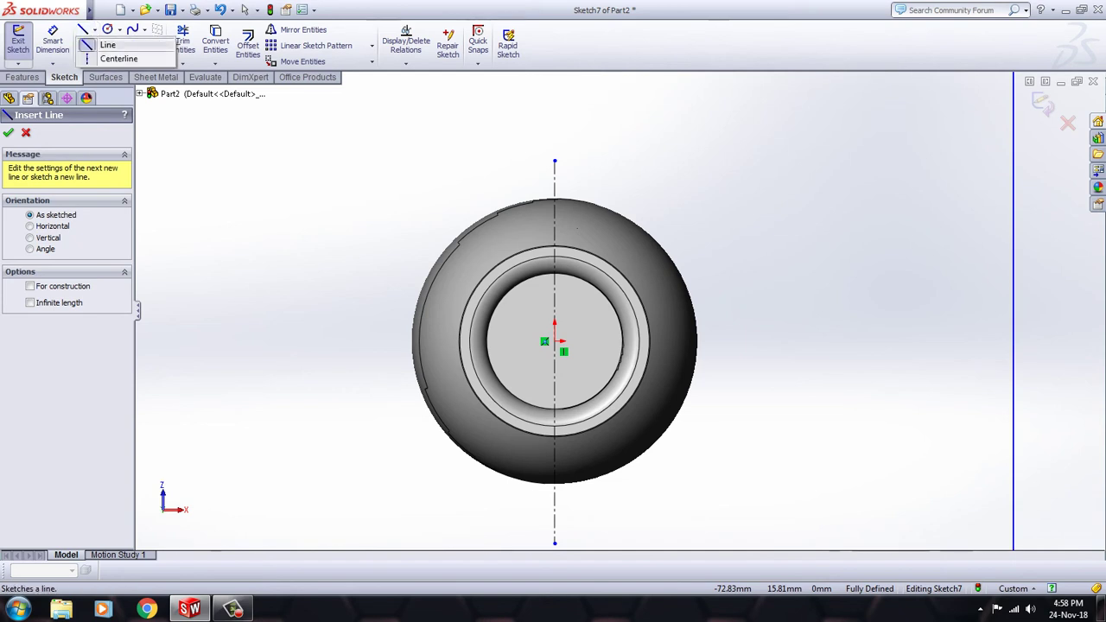
{"action": "left_click", "coordinate": [121, 55]}
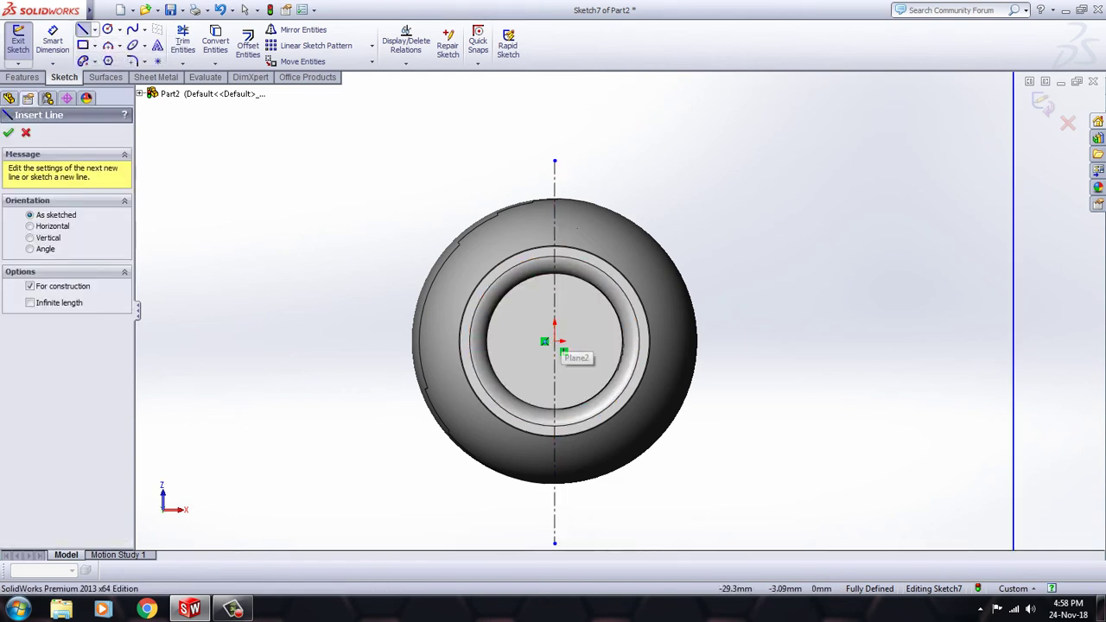
{"action": "left_click", "coordinate": [356, 342]}
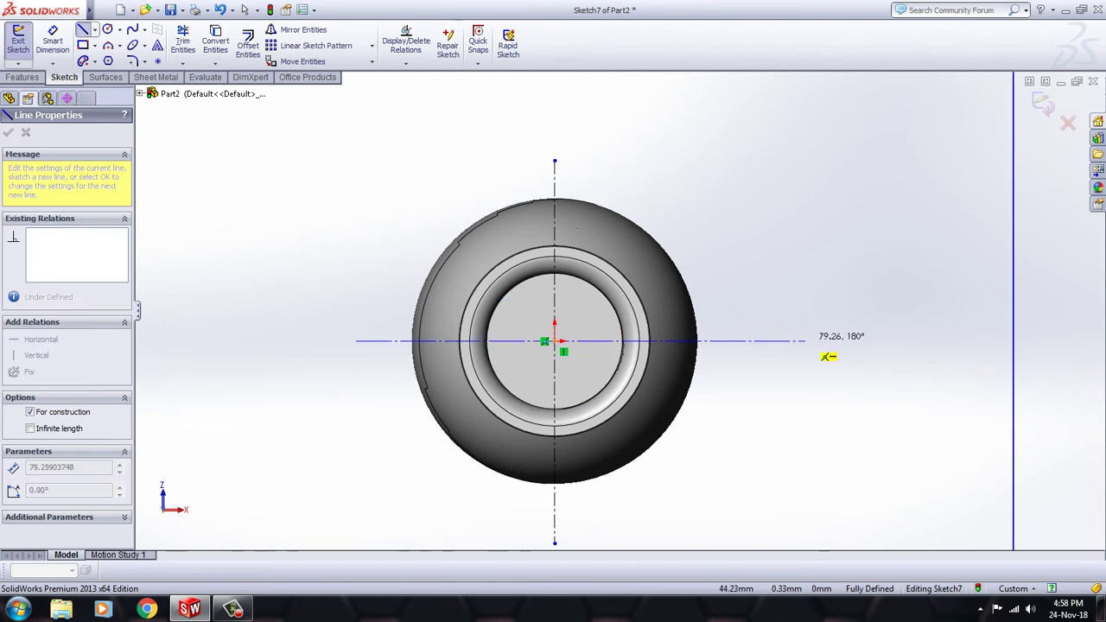
{"action": "left_click", "coordinate": [805, 341]}
{"action": "right_click", "coordinate": [512, 173]}
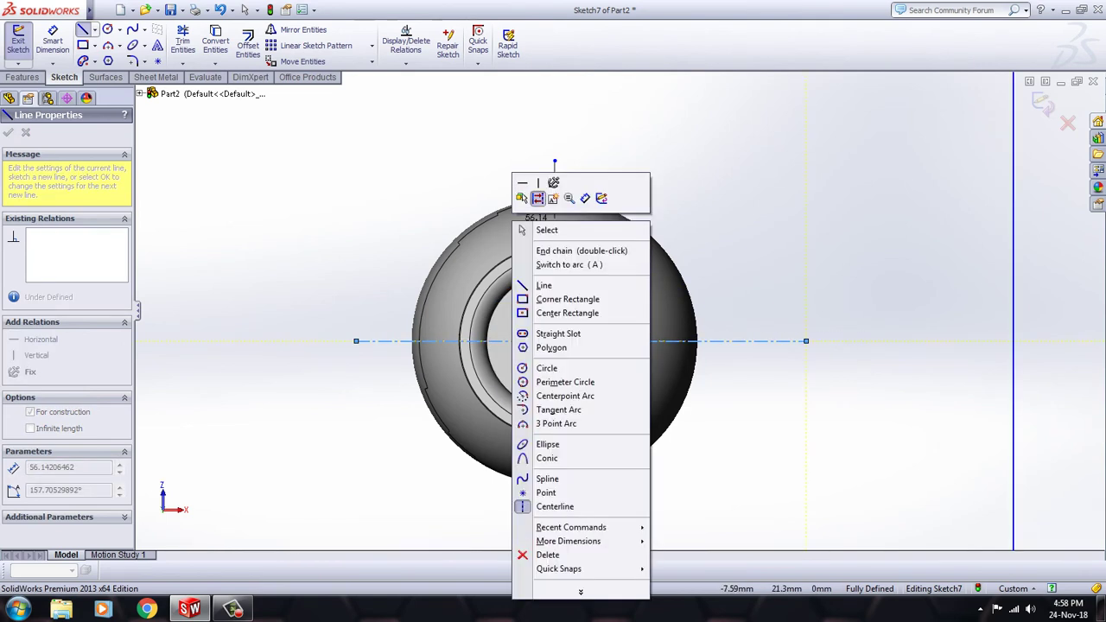
{"action": "left_click", "coordinate": [532, 227]}
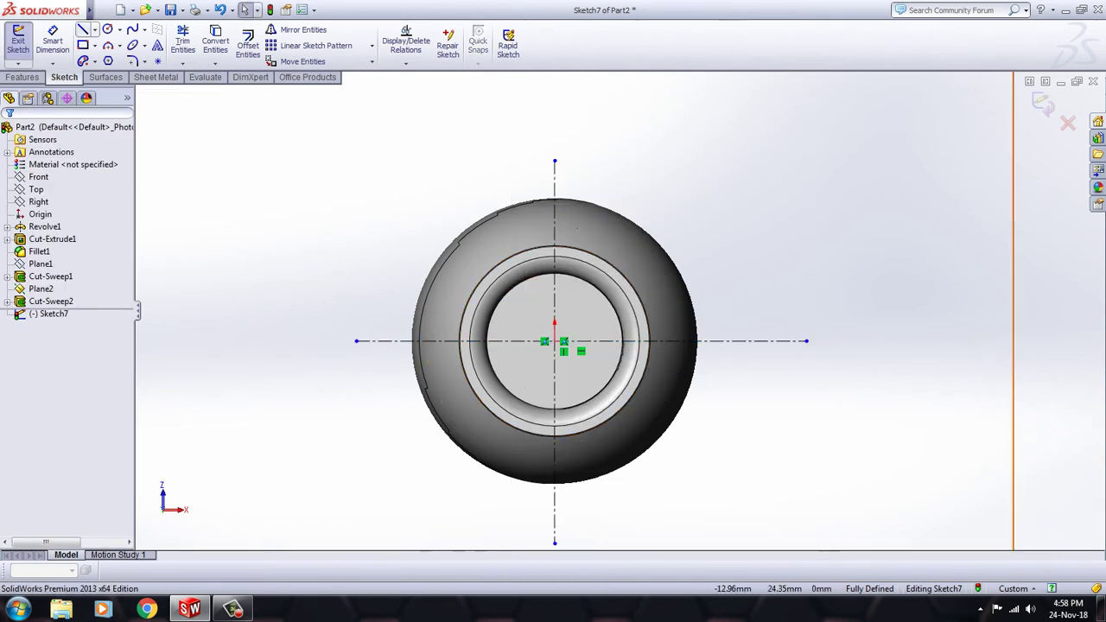
- Draw a closed triangle of lines at the outer circle's right edge, based on the horizontal centerline
{"action": "left_click", "coordinate": [83, 30]}
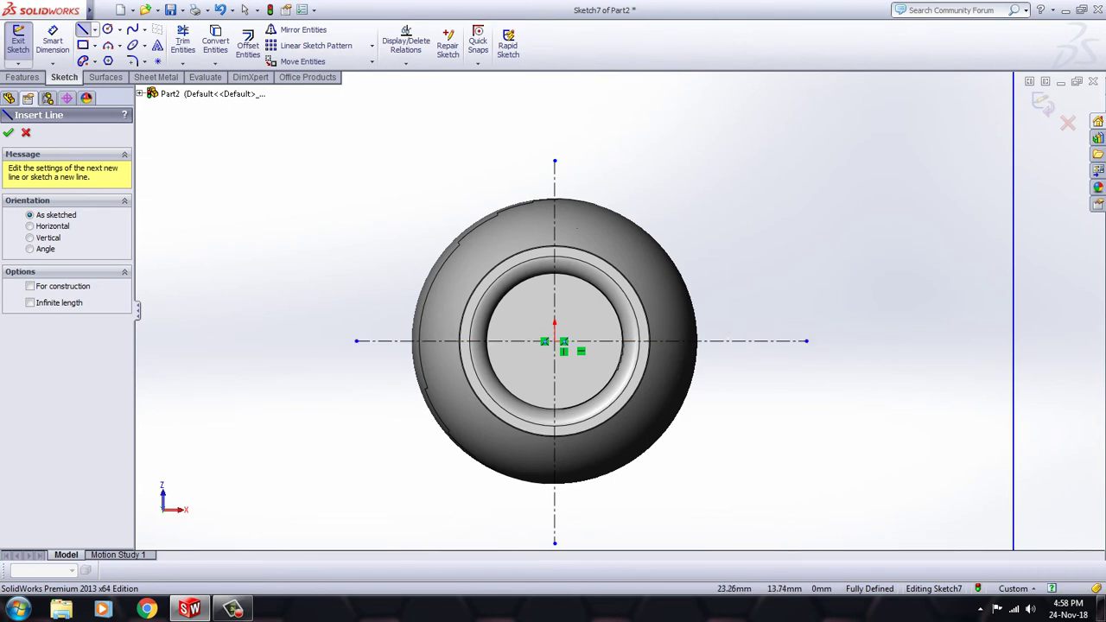
{"action": "left_click", "coordinate": [687, 264]}
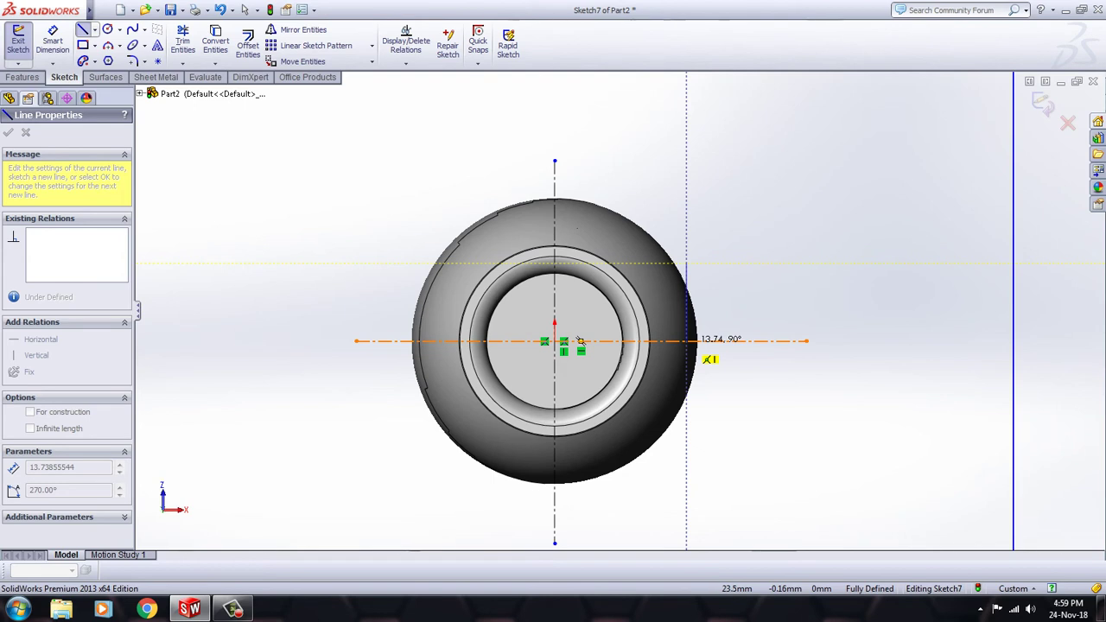
{"action": "right_click", "coordinate": [696, 207]}
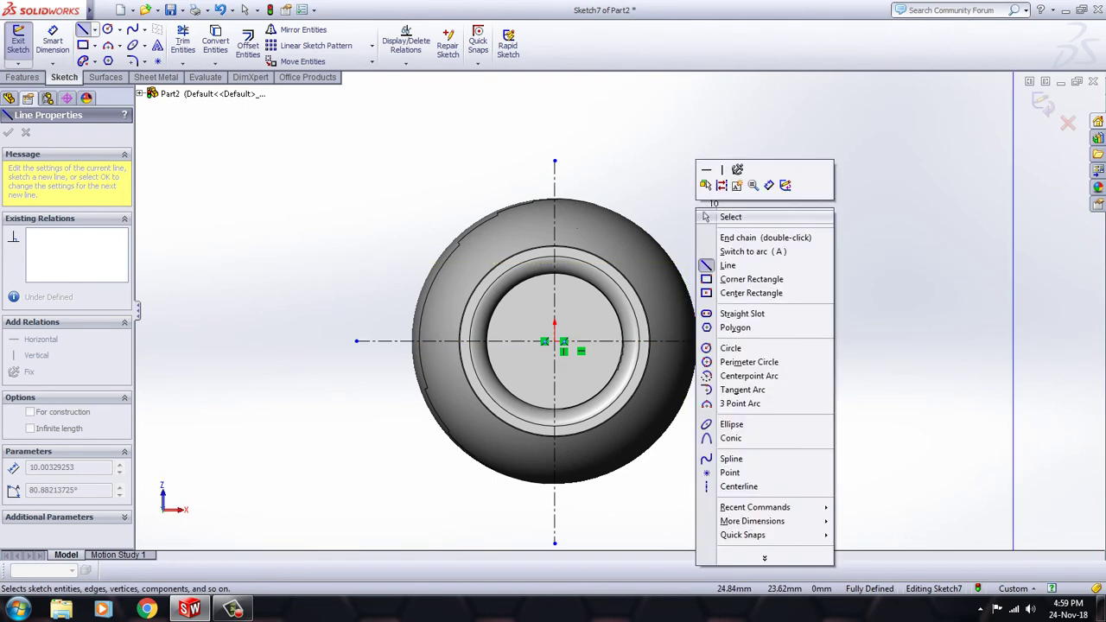
{"action": "left_click", "coordinate": [730, 217]}
{"action": "left_click", "coordinate": [83, 30]}
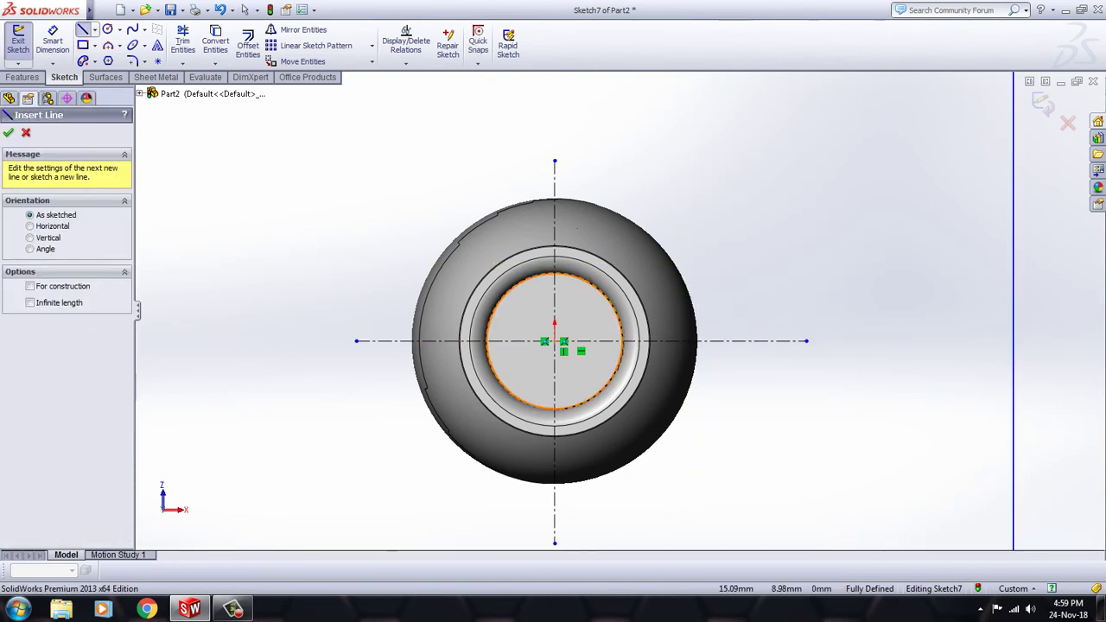
{"action": "left_click", "coordinate": [694, 276]}
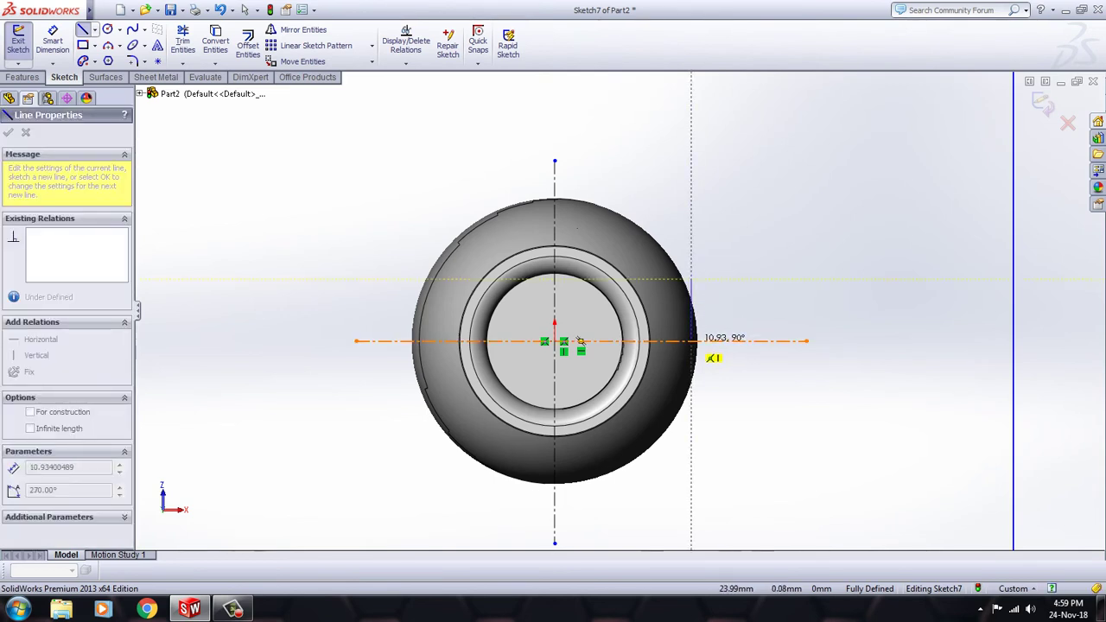
{"action": "left_click", "coordinate": [691, 349]}
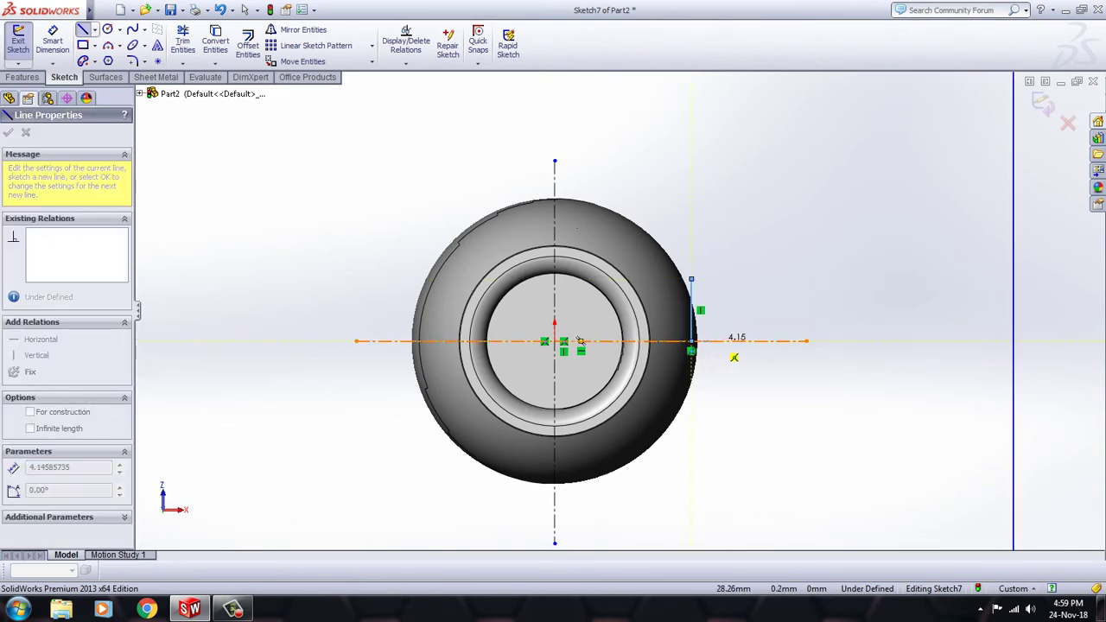
{"action": "left_click", "coordinate": [715, 342]}
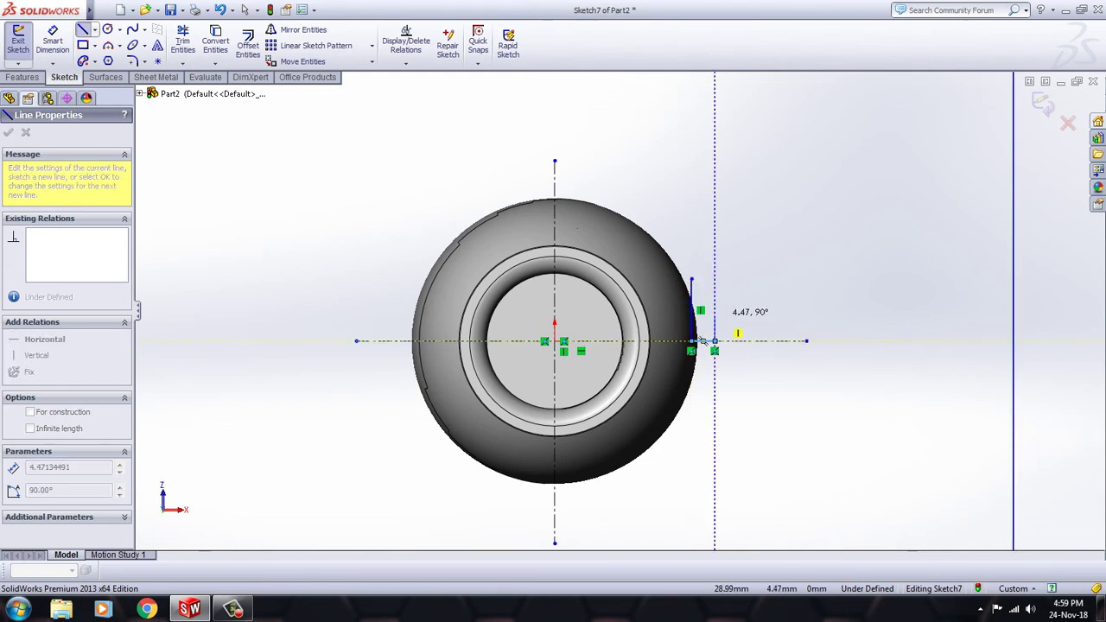
{"action": "left_click", "coordinate": [691, 280]}
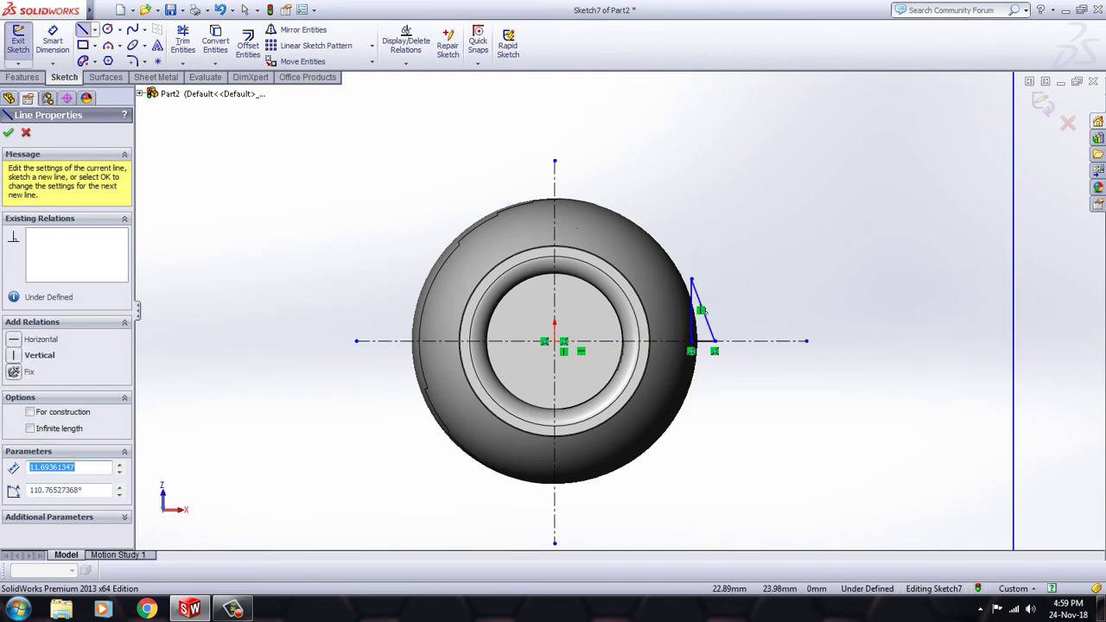
{"action": "right_click", "coordinate": [684, 204]}
{"action": "left_click", "coordinate": [710, 235]}
{"action": "key", "text": "Escape"}
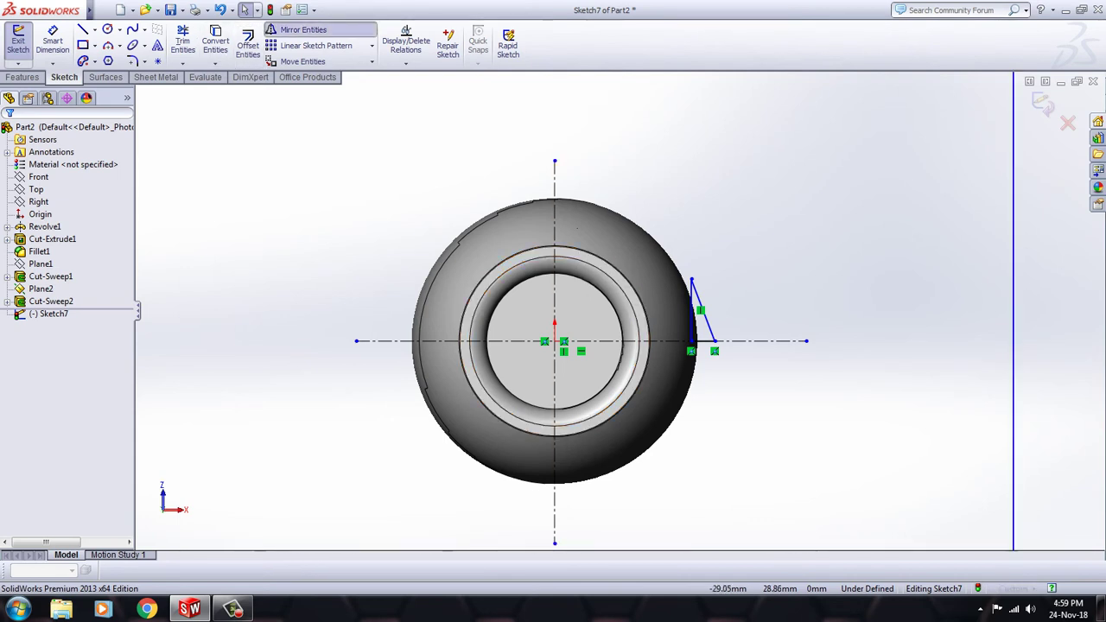
- Mirror Line5 and Line3 about the horizontal centerline Line4
{"action": "left_click", "coordinate": [298, 30]}
{"action": "left_click", "coordinate": [705, 322]}
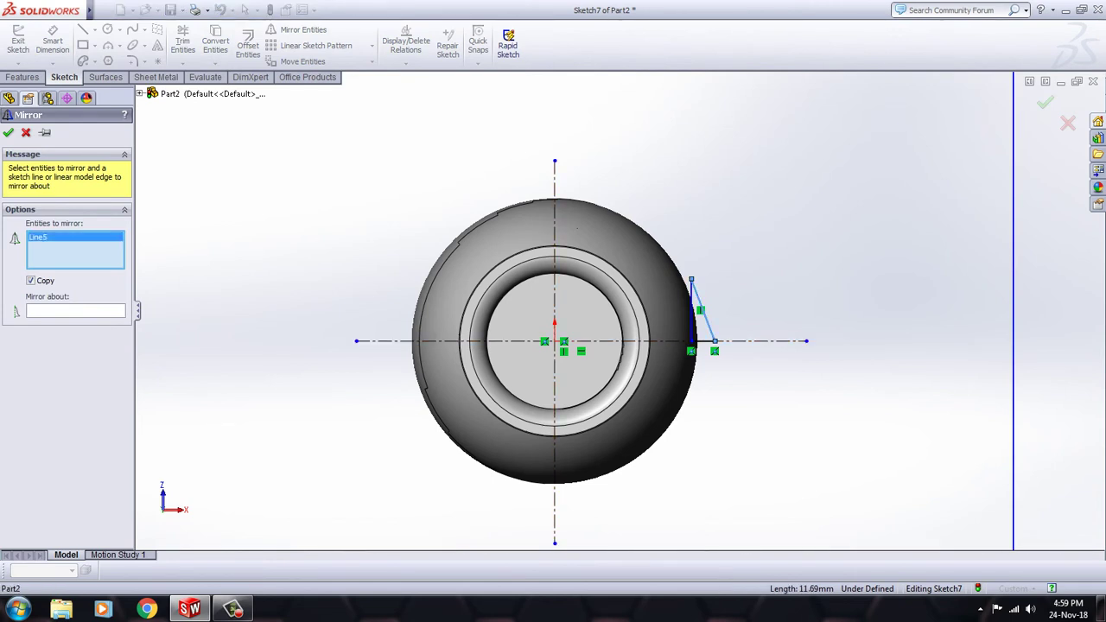
{"action": "left_click", "coordinate": [692, 311]}
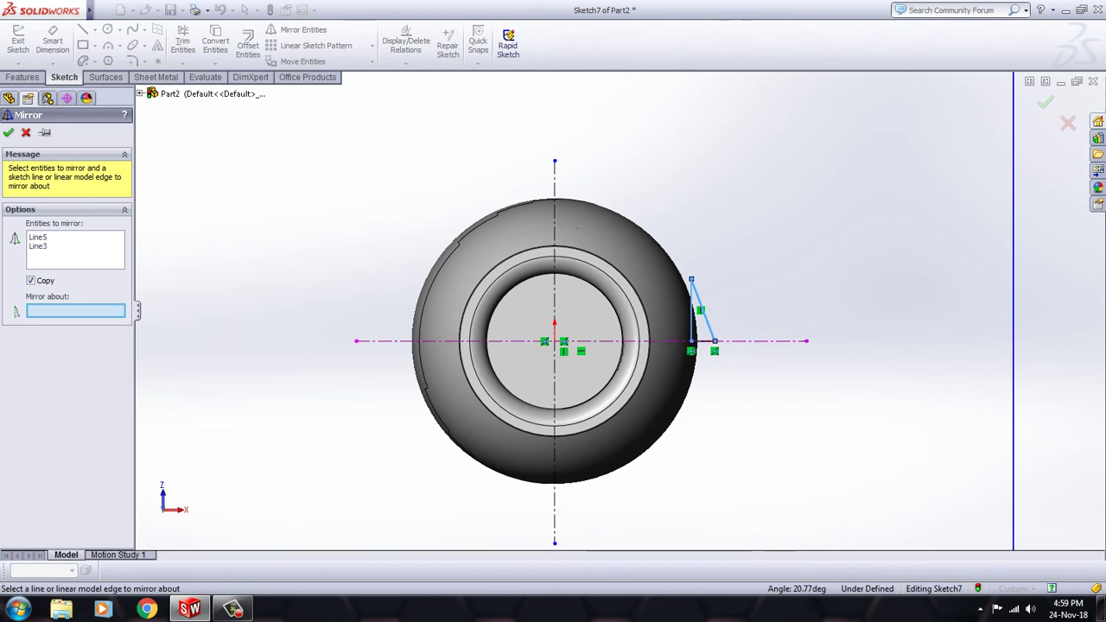
{"action": "left_click", "coordinate": [760, 340]}
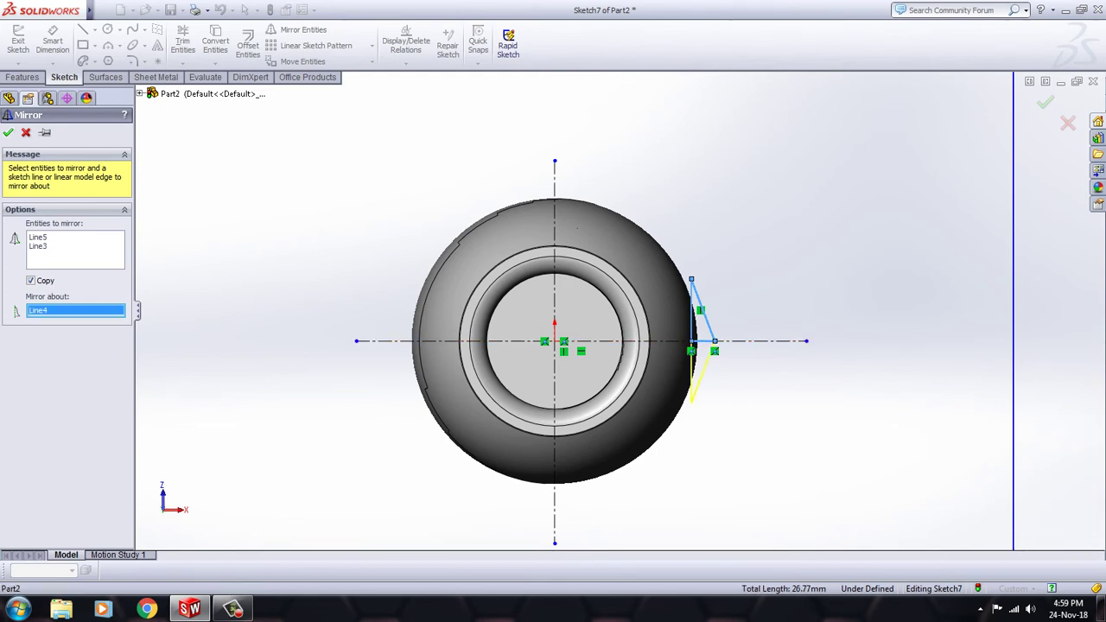
{"action": "left_click", "coordinate": [8, 132]}
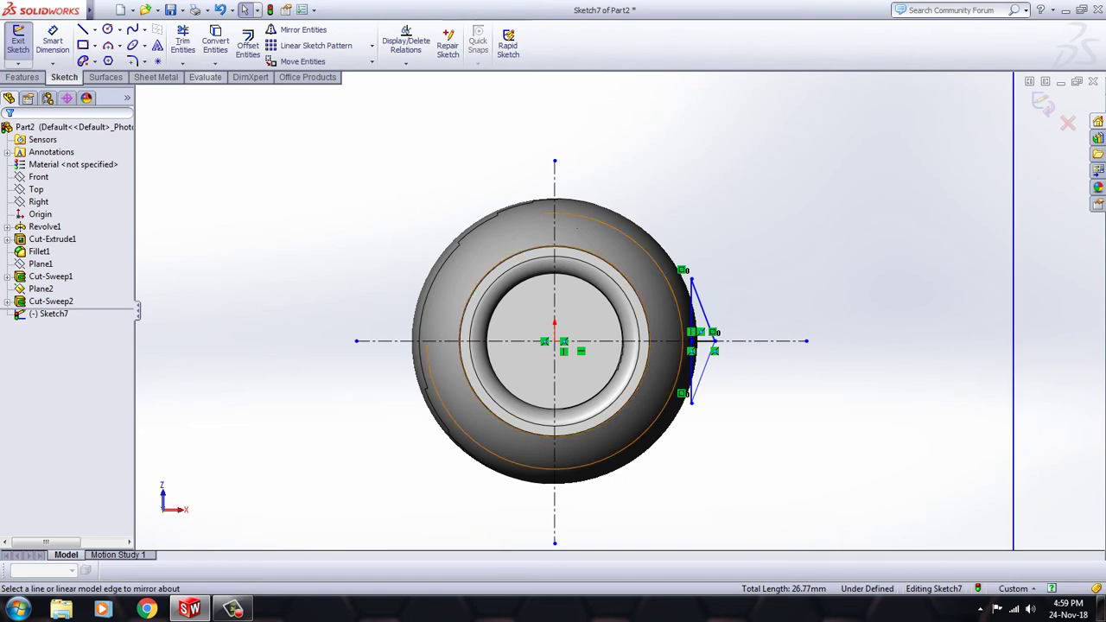
- Mirror Line5, Line3 and Line7 about the vertical centerline Line1 onto the bottle's left edge
{"action": "left_click", "coordinate": [298, 30]}
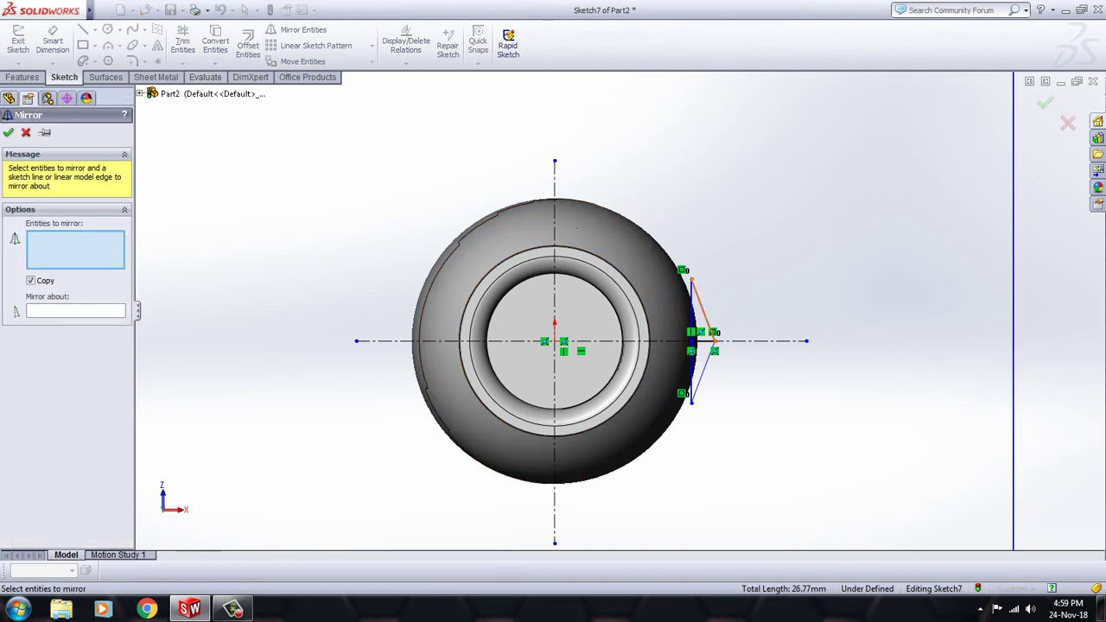
{"action": "left_click", "coordinate": [701, 306]}
{"action": "left_click", "coordinate": [702, 372]}
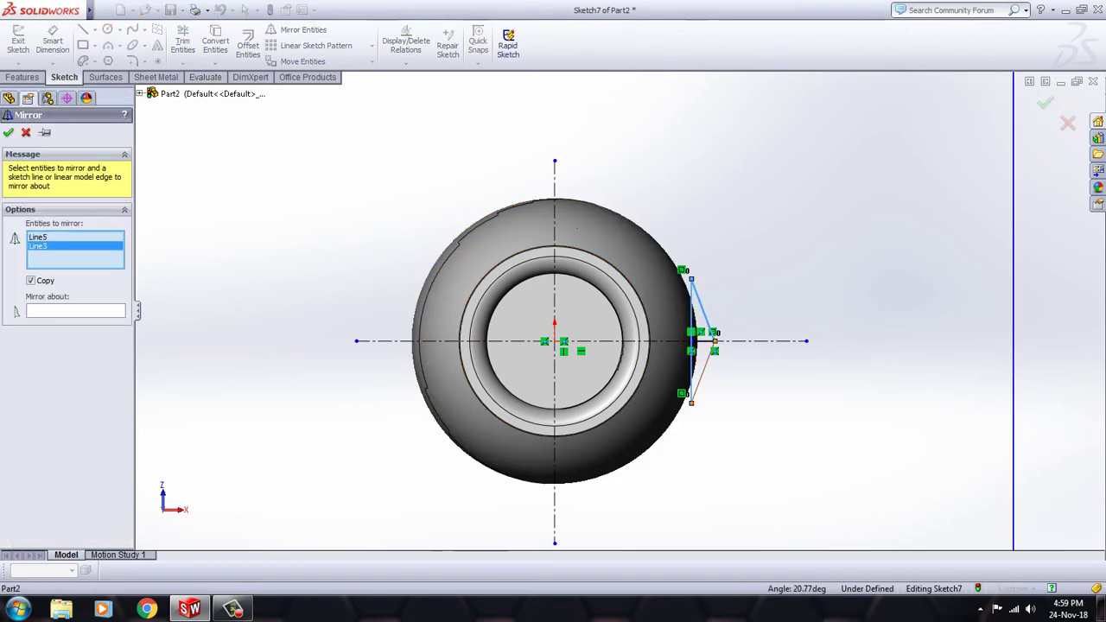
{"action": "left_click", "coordinate": [702, 376]}
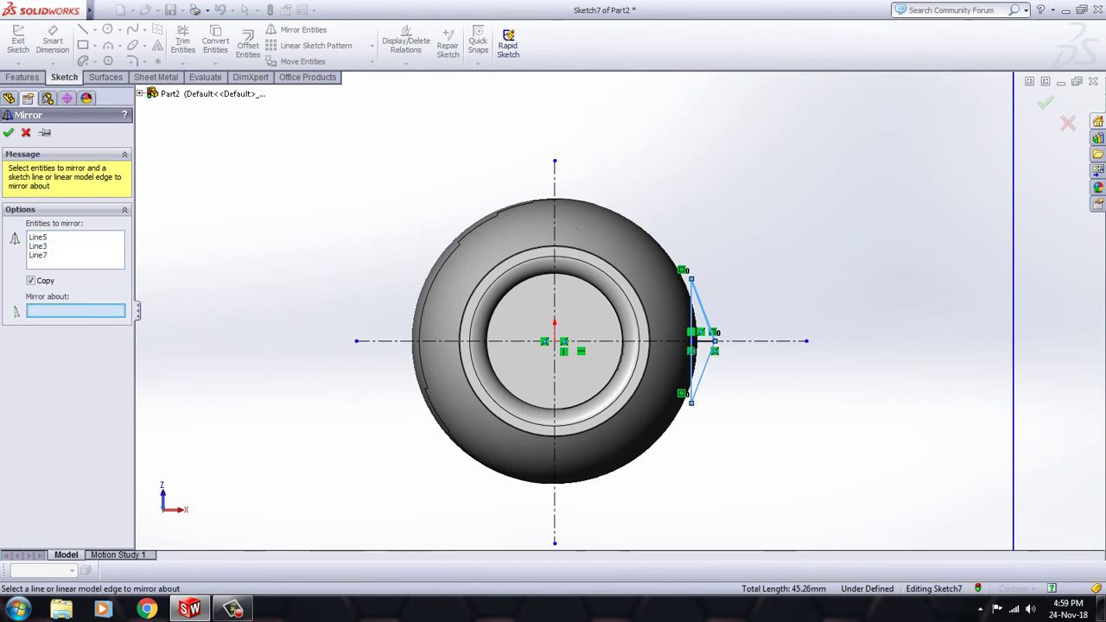
{"action": "left_click", "coordinate": [555, 450]}
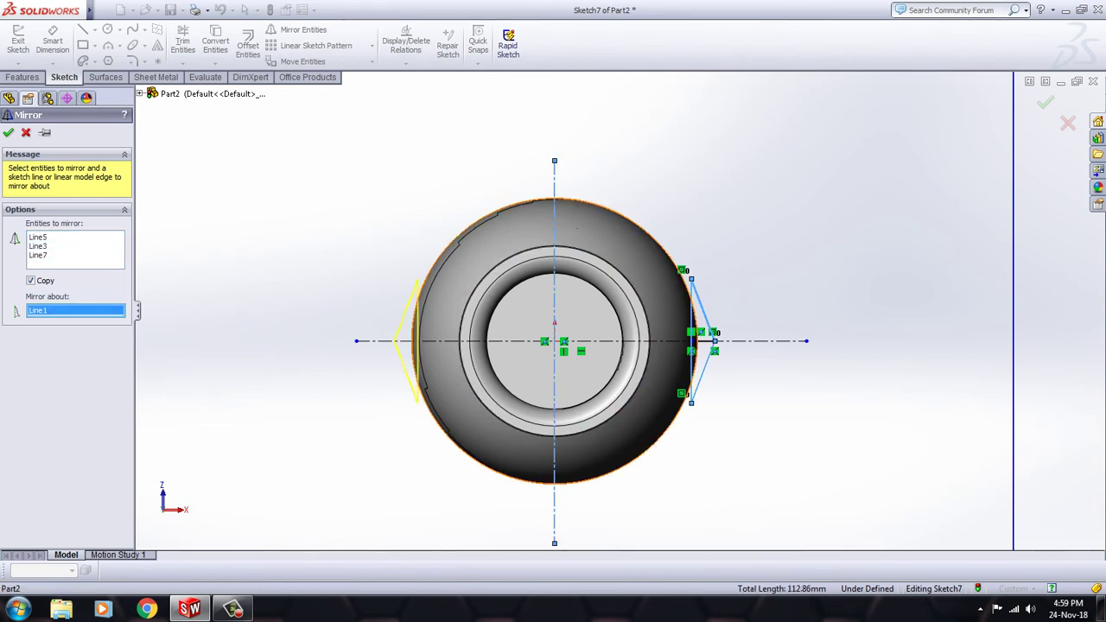
{"action": "left_click", "coordinate": [8, 132]}
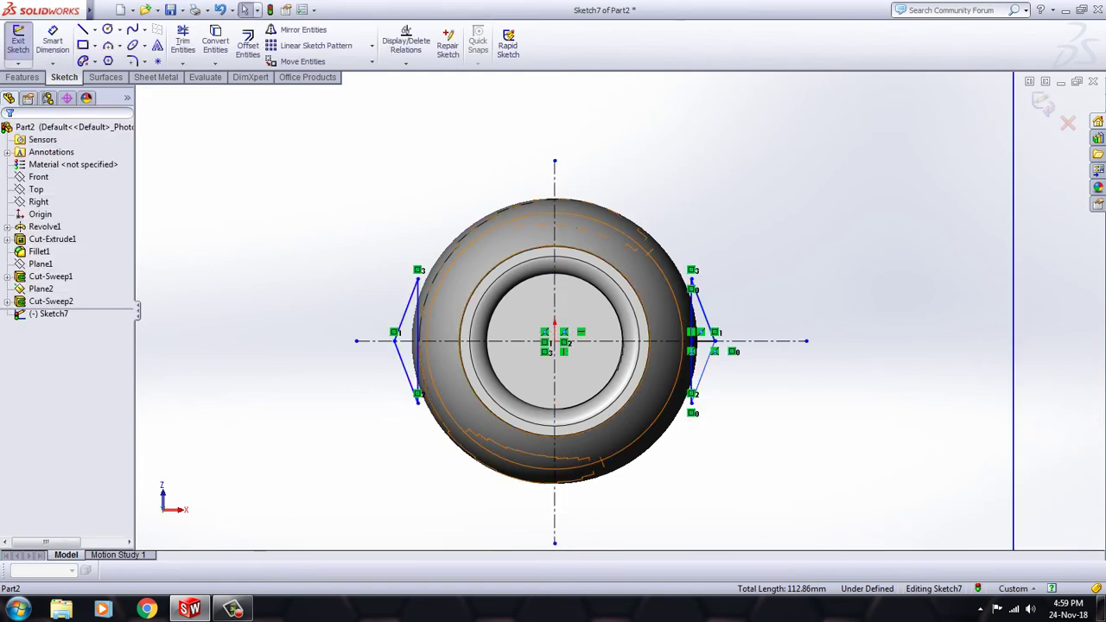
{"action": "scroll", "coordinate": [748, 350], "scroll_direction": "down", "scroll_amount": 2}
{"action": "scroll", "coordinate": [748, 350], "scroll_direction": "down", "scroll_amount": 2}
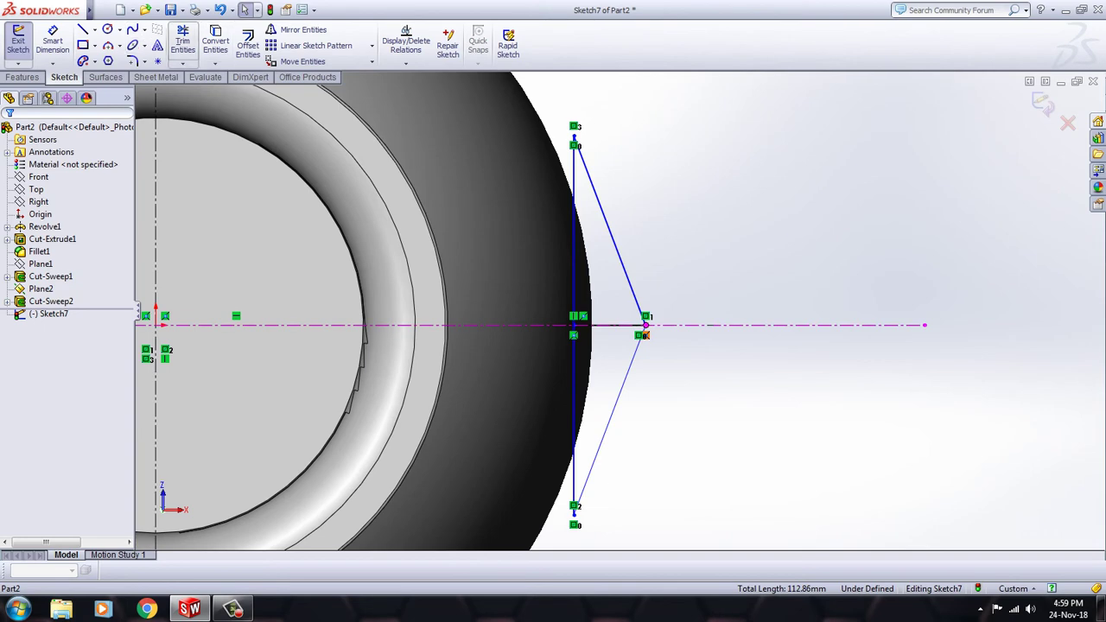
- Open and close Trim Entities without changes, then bring up the Features tools
{"action": "left_click", "coordinate": [182, 40]}
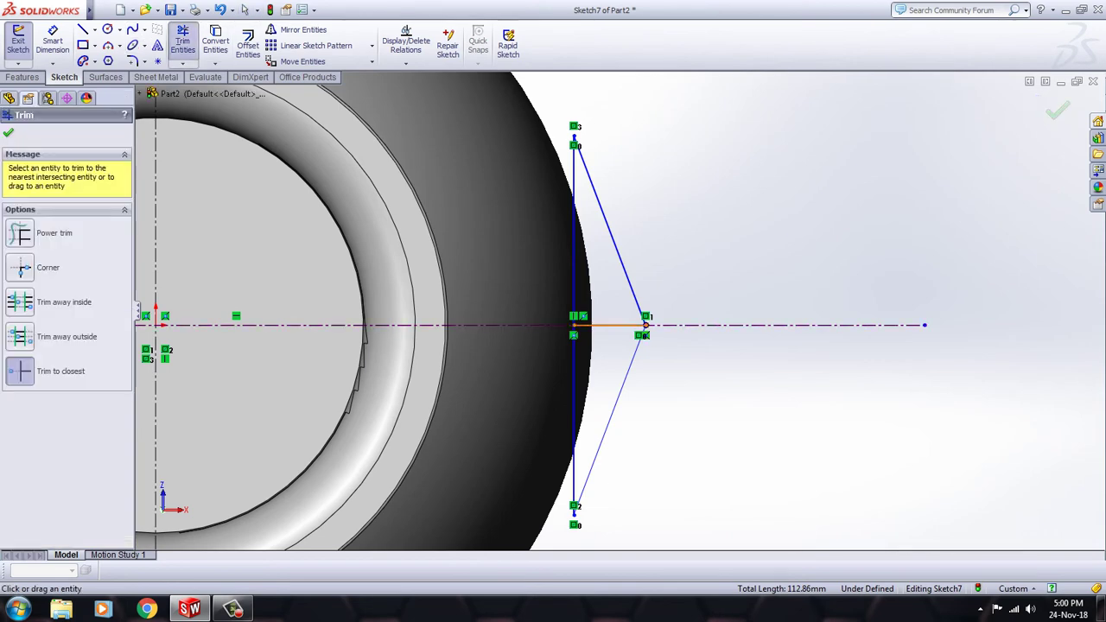
{"action": "scroll", "coordinate": [631, 315], "scroll_direction": "up", "scroll_amount": 2}
{"action": "scroll", "coordinate": [621, 311], "scroll_direction": "up", "scroll_amount": 2}
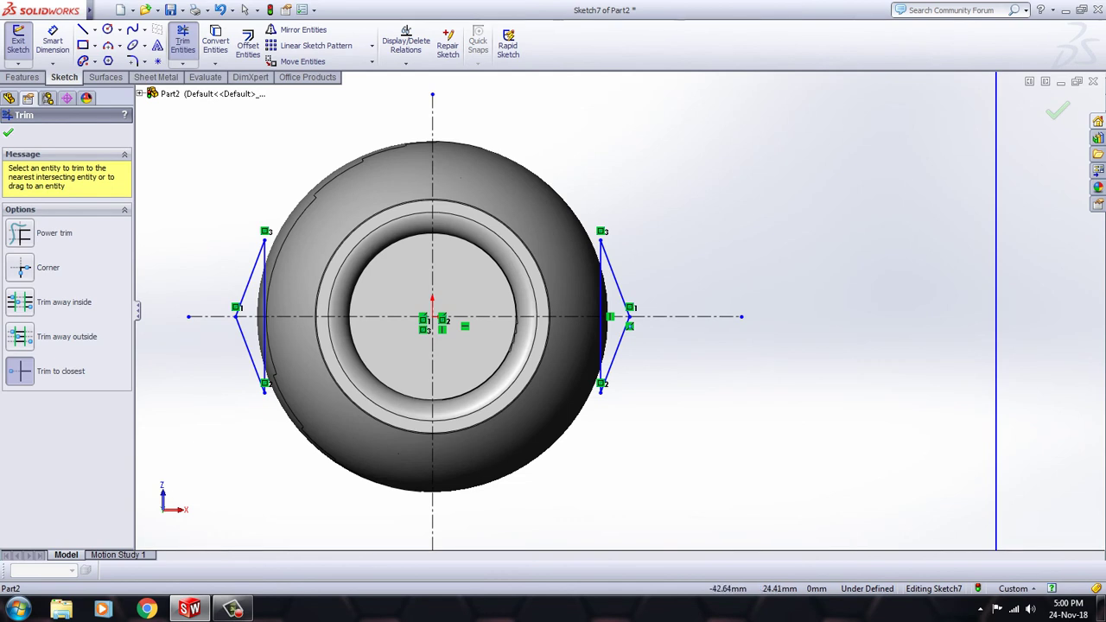
{"action": "left_click", "coordinate": [8, 132]}
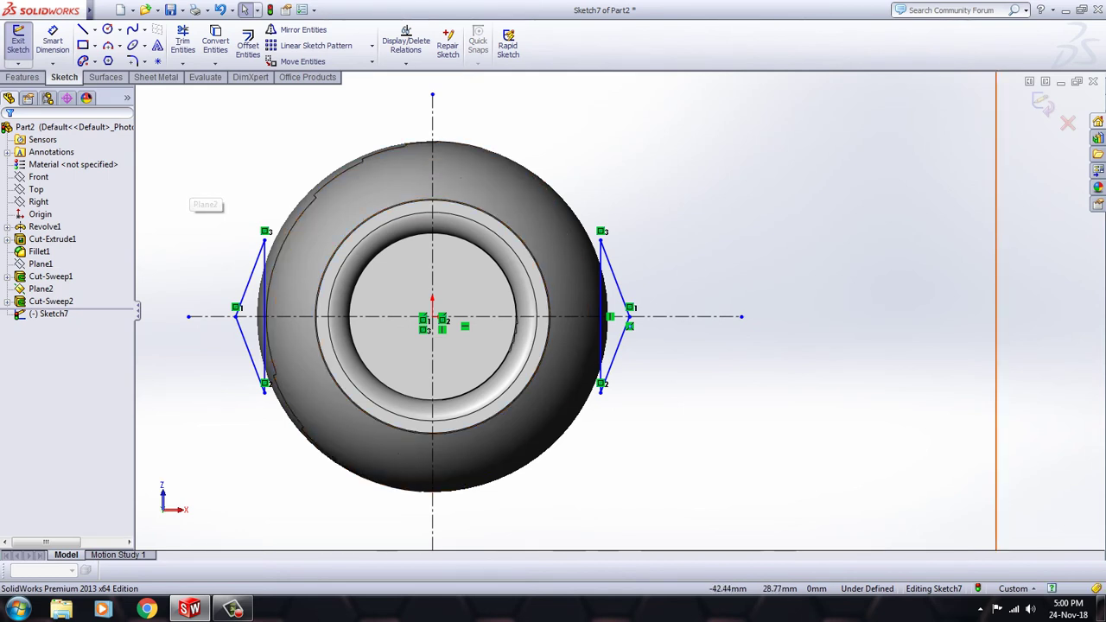
{"action": "left_click", "coordinate": [23, 77]}
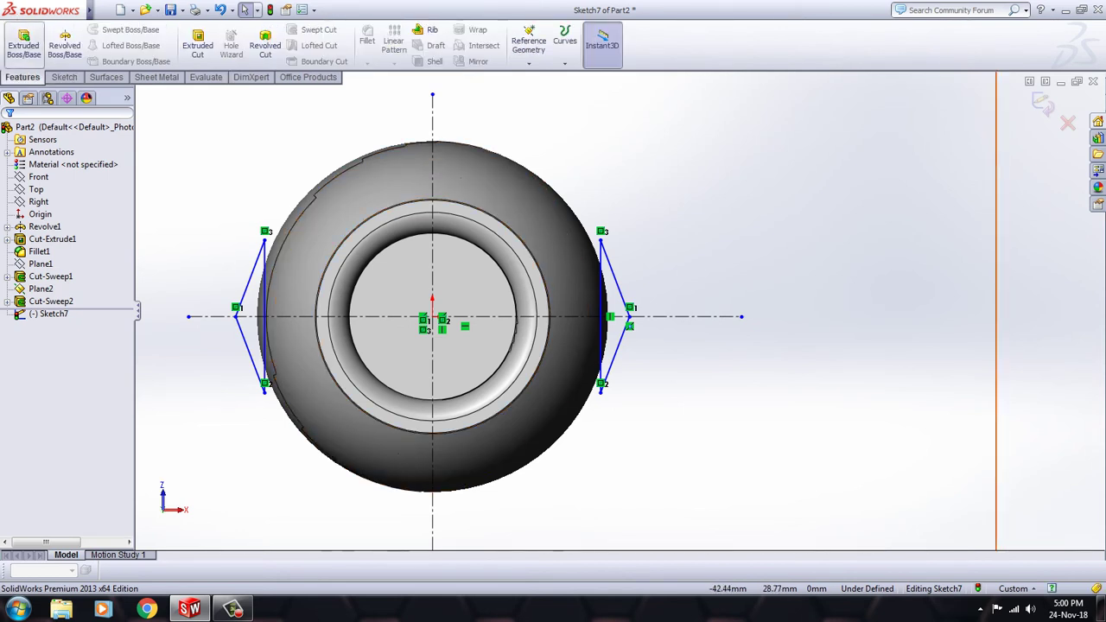
- Extrude-cut Sketch7's two triangular profiles Through All to create Cut-Extrude2
{"action": "left_click", "coordinate": [198, 43]}
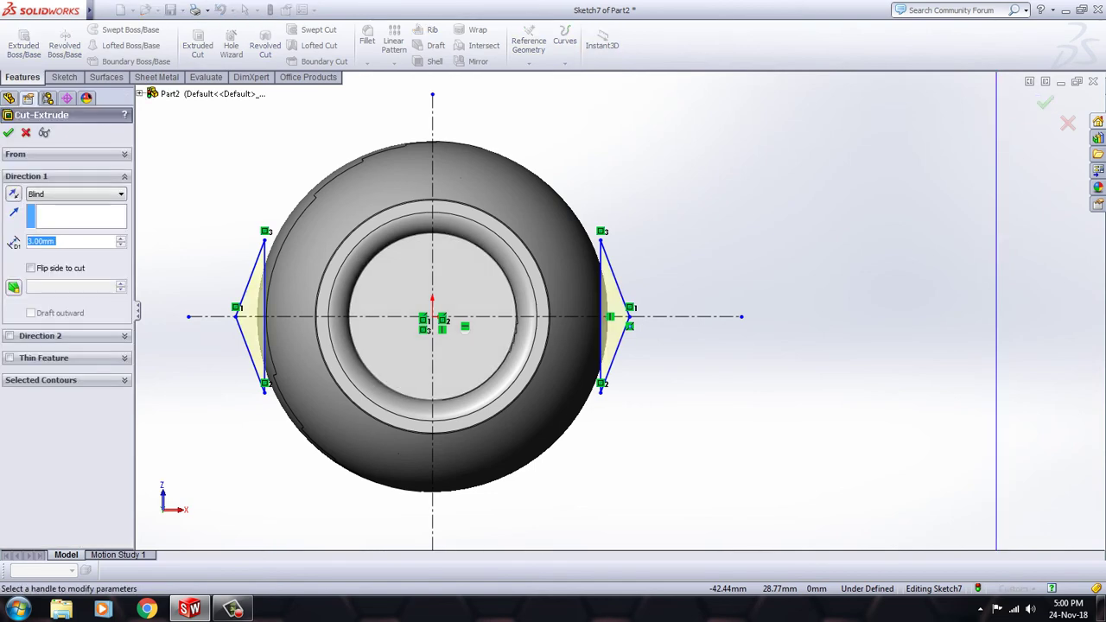
{"action": "middle_click_drag", "start_coordinate": [465, 329], "coordinate": [500, 549]}
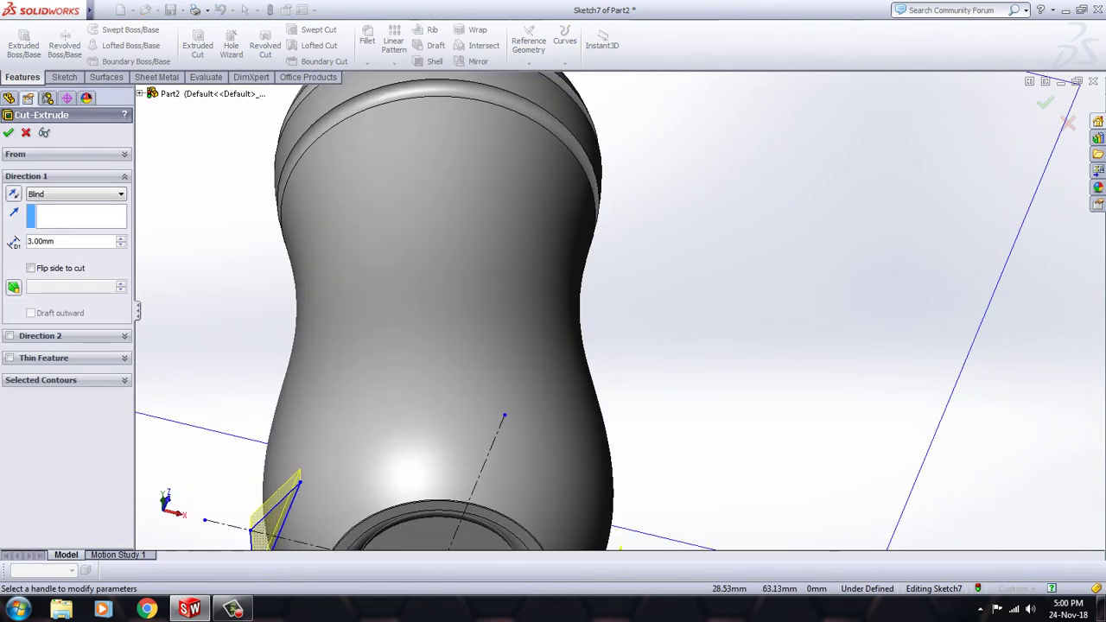
{"action": "scroll", "coordinate": [500, 545], "scroll_direction": "up", "scroll_amount": 2}
{"action": "scroll", "coordinate": [484, 531], "scroll_direction": "up", "scroll_amount": 3}
{"action": "scroll", "coordinate": [536, 484], "scroll_direction": "up", "scroll_amount": 3}
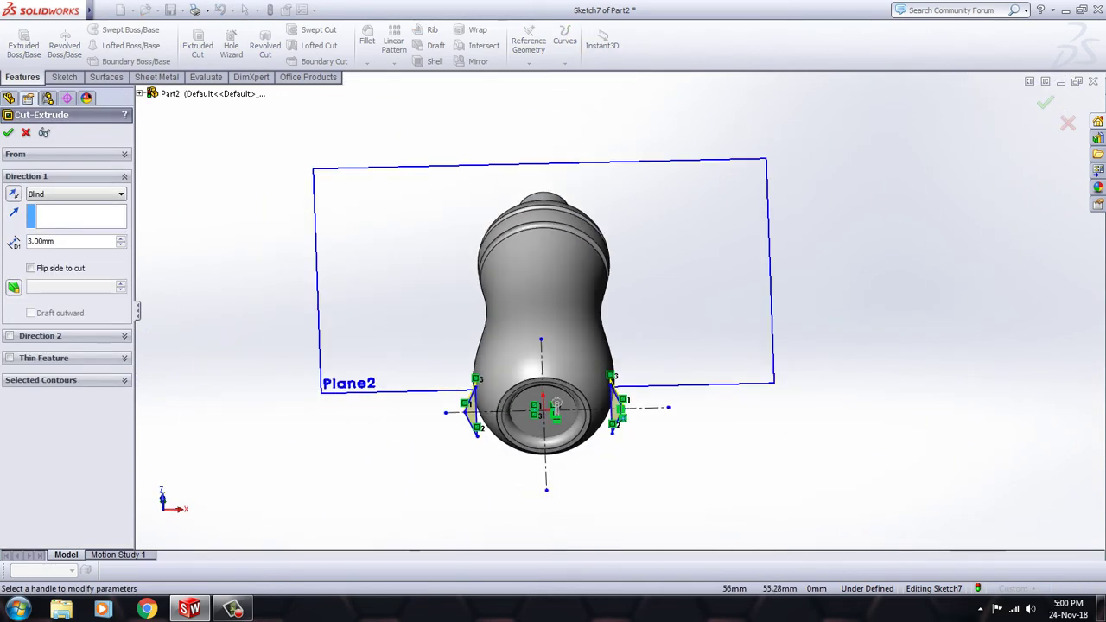
{"action": "mouse_move", "coordinate": [544, 432]}
{"action": "middle_mouse_down"}
{"action": "mouse_move", "coordinate": [556, 429]}
{"action": "mouse_move", "coordinate": [556, 455]}
{"action": "middle_mouse_up"}
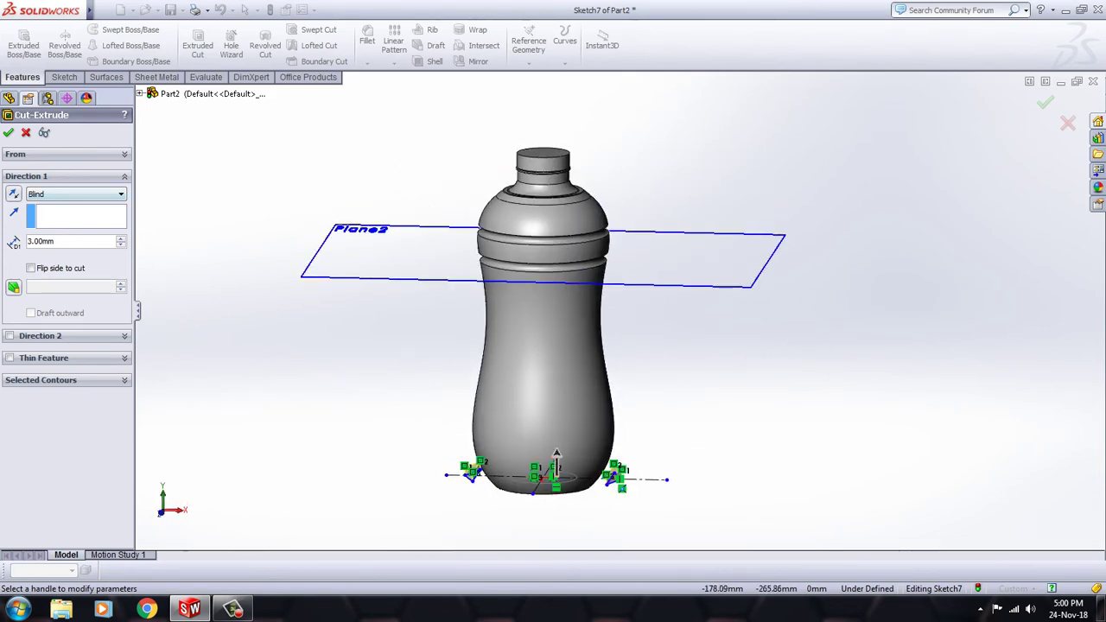
{"action": "left_click", "coordinate": [76, 193]}
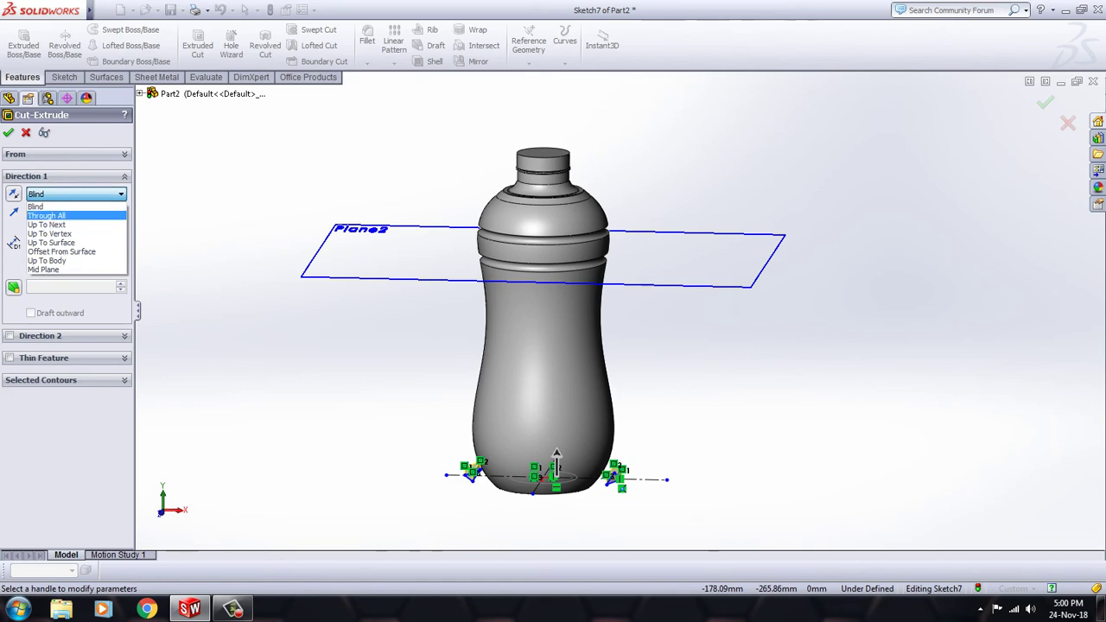
{"action": "left_click", "coordinate": [46, 215]}
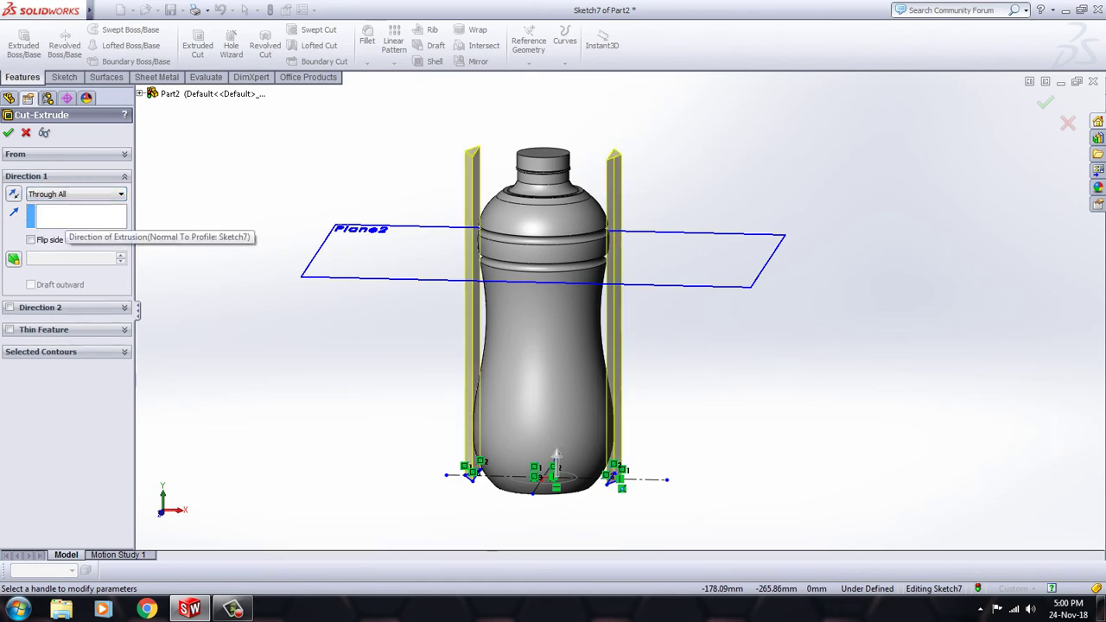
{"action": "key", "text": "ctrl+1"}
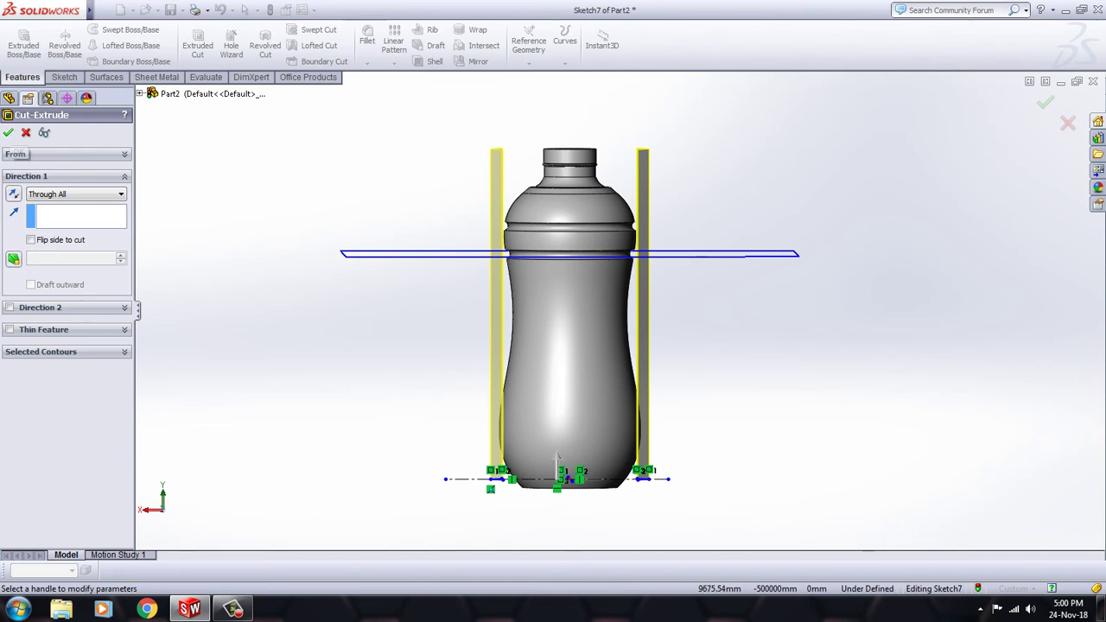
{"action": "key", "text": "Return"}
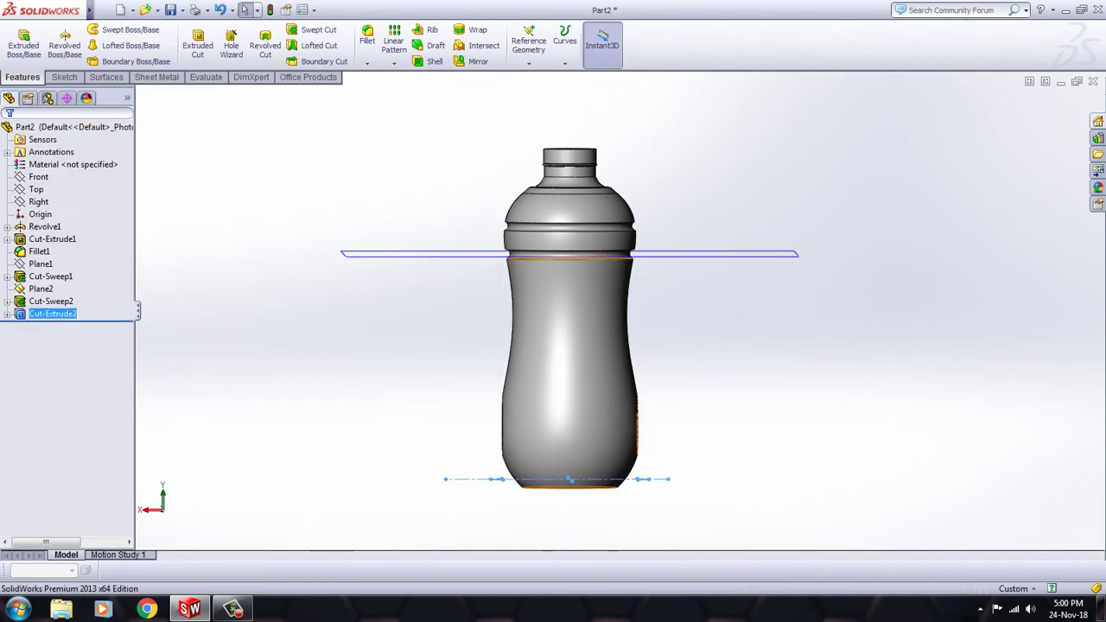
- Rotate and cycle through standard views to inspect the oval recesses, ending on the front view
{"action": "key", "text": "Up"}
{"action": "key", "text": "Left"}
{"action": "key", "text": "Left"}
{"action": "key", "text": "Left"}
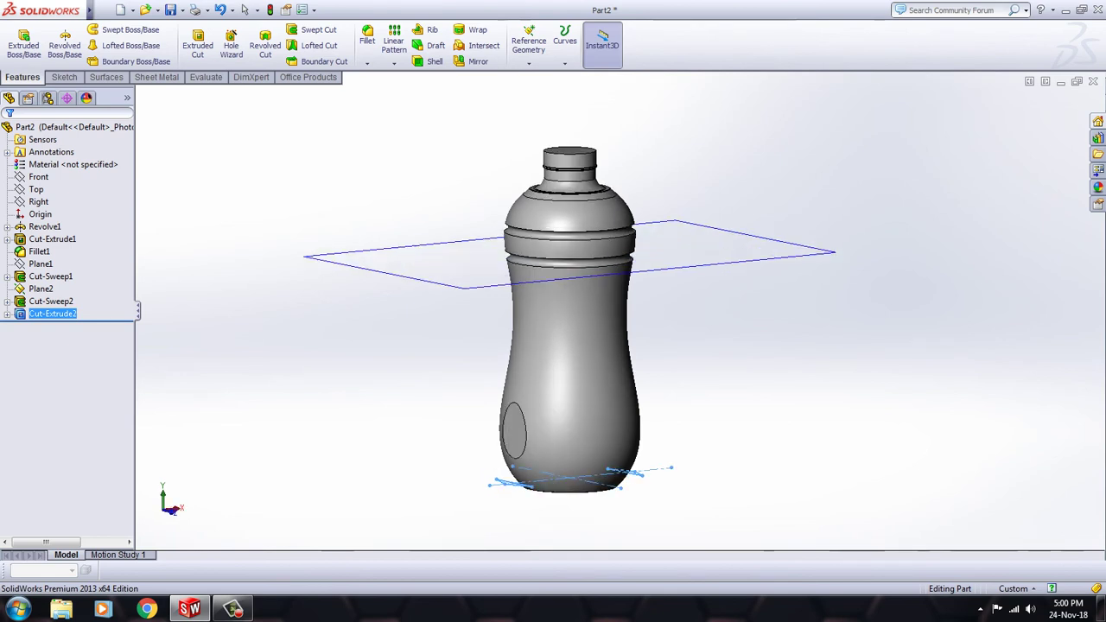
{"action": "key", "text": "Left"}
{"action": "key", "text": "Right"}
{"action": "key", "text": "Left"}
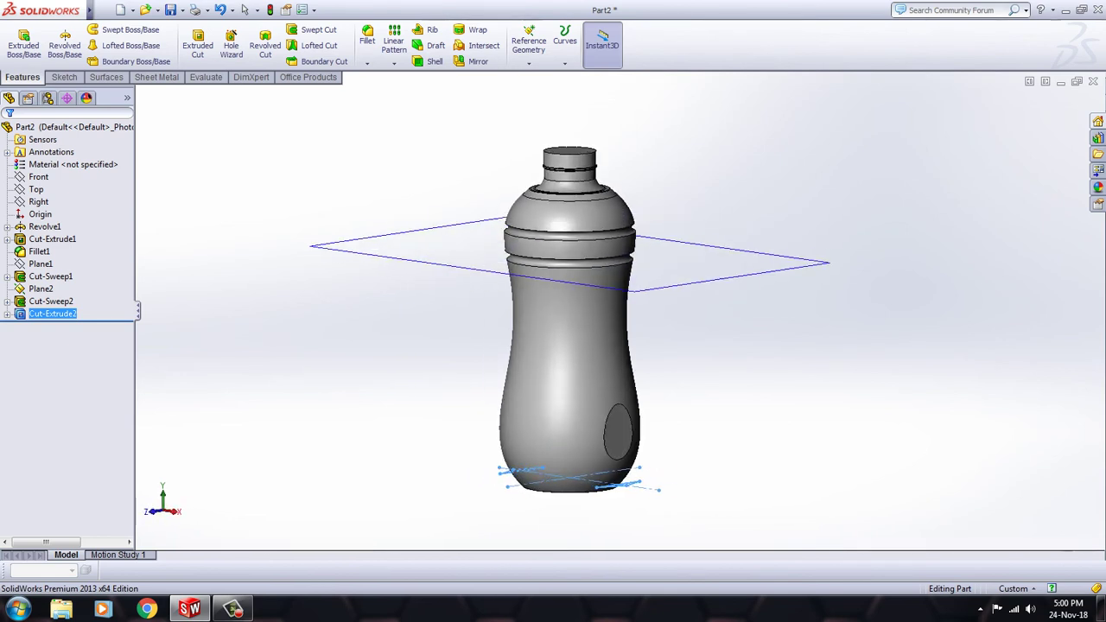
{"action": "key", "text": "Down"}
{"action": "key", "text": "Left"}
{"action": "key", "text": "Down"}
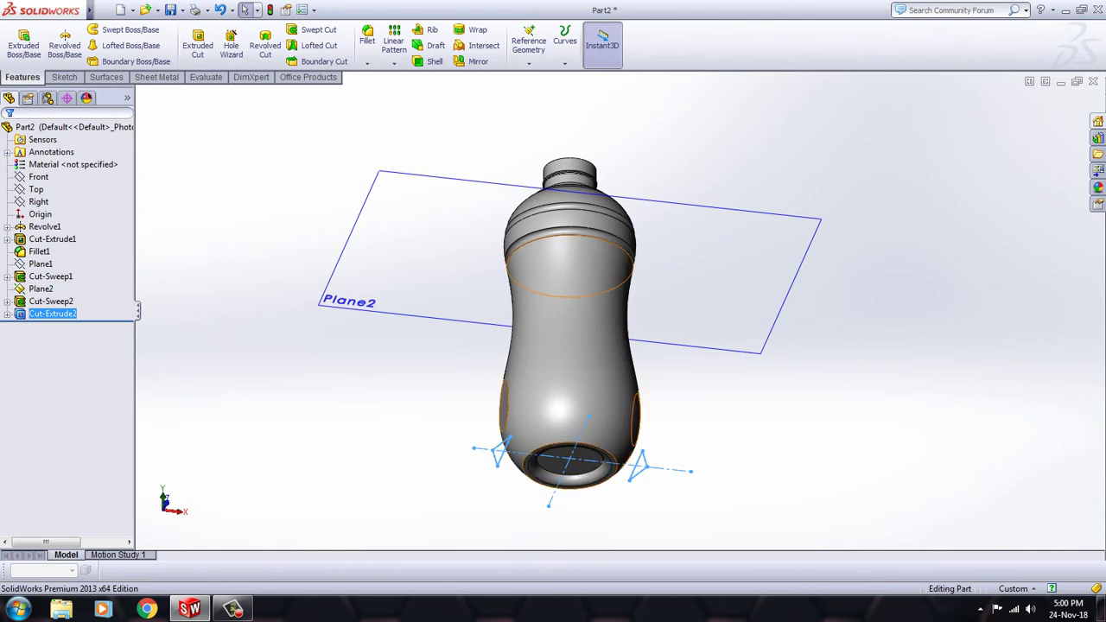
{"action": "key", "text": "ctrl+4"}
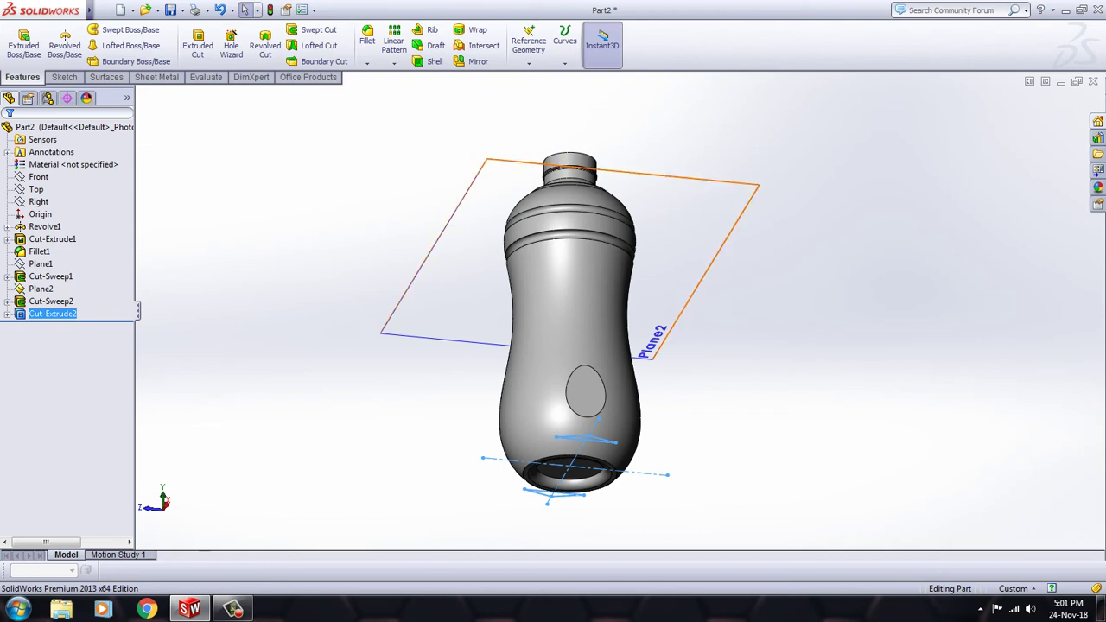
{"action": "key", "text": "Escape"}
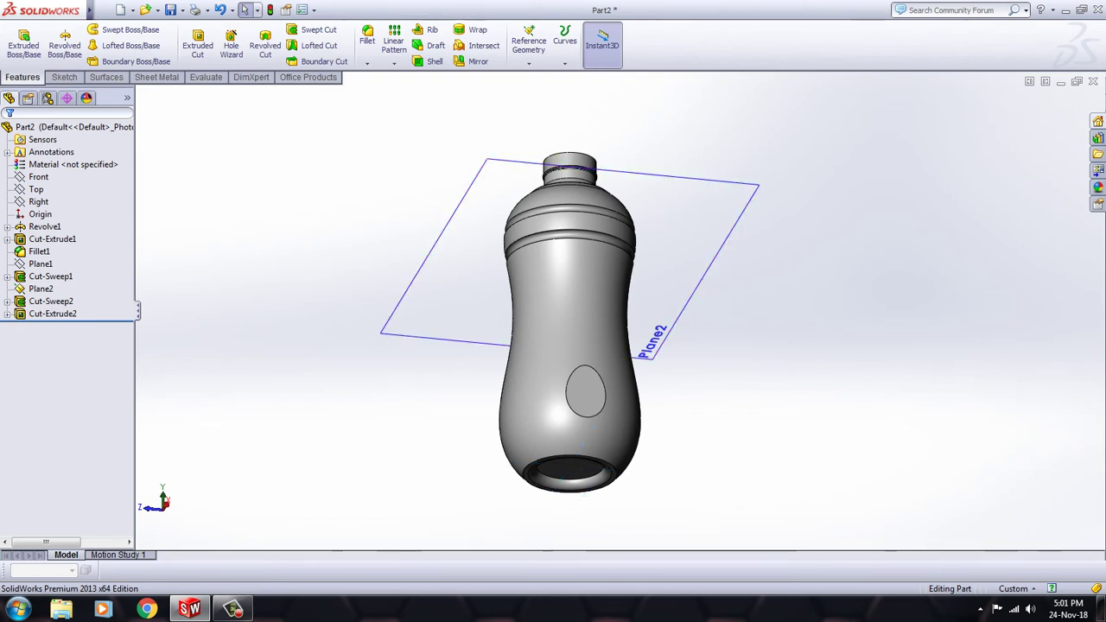
{"action": "key", "text": "ctrl+7"}
{"action": "key", "text": "ctrl+6"}
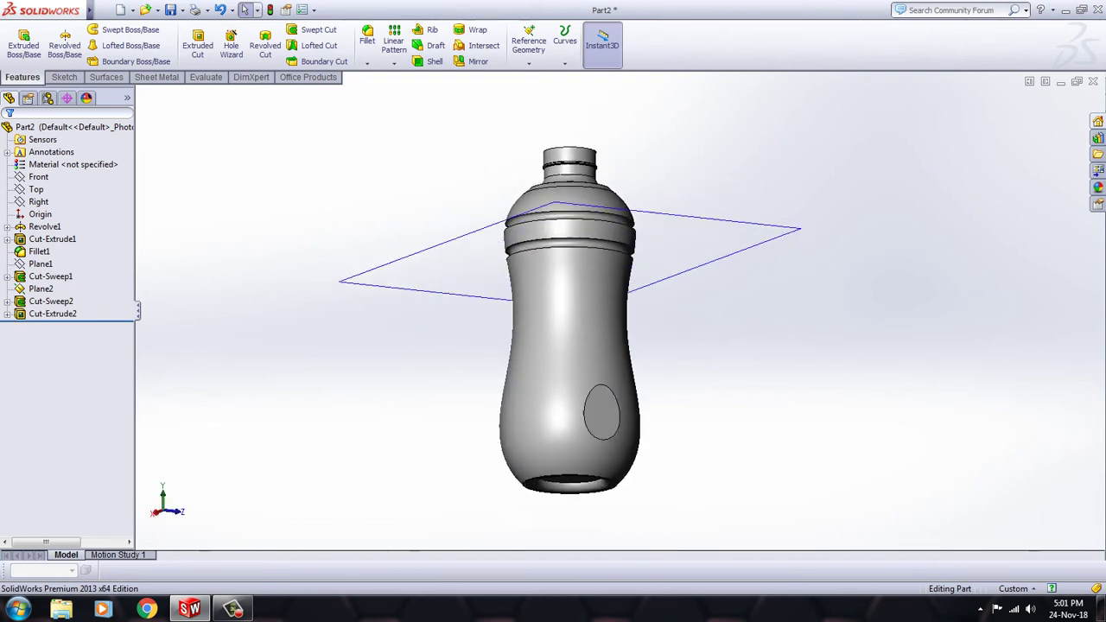
{"action": "key", "text": "ctrl+1"}
{"action": "key", "text": "ctrl+7"}
{"action": "key", "text": "ctrl+1"}
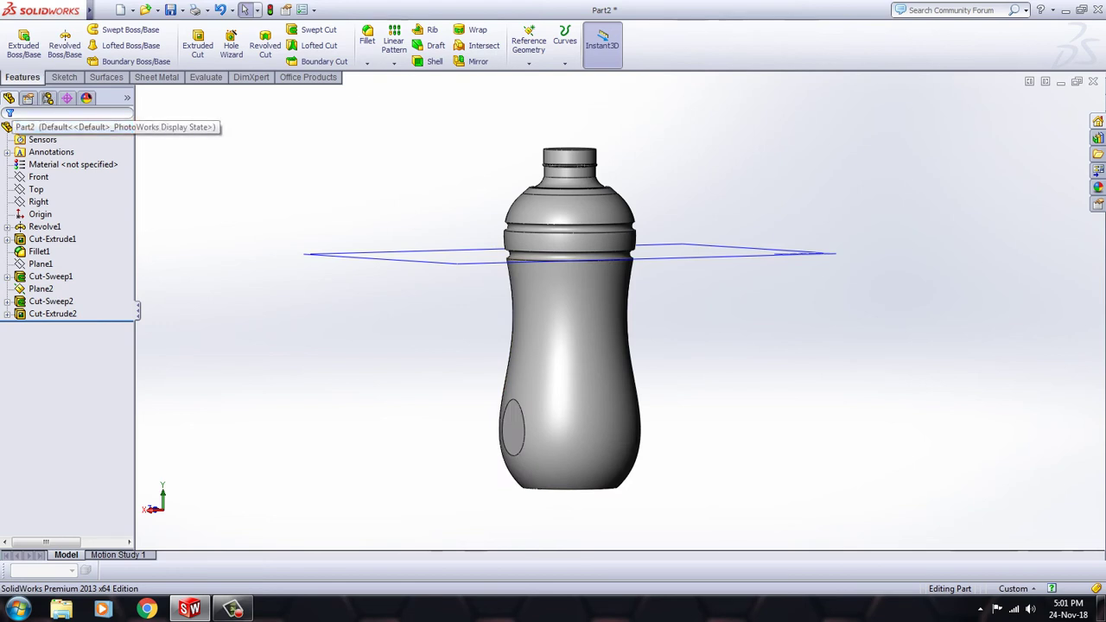
- Hide Plane2 so only the grooved bottle shows
{"action": "key", "text": "Down"}
{"action": "key", "text": "Down"}
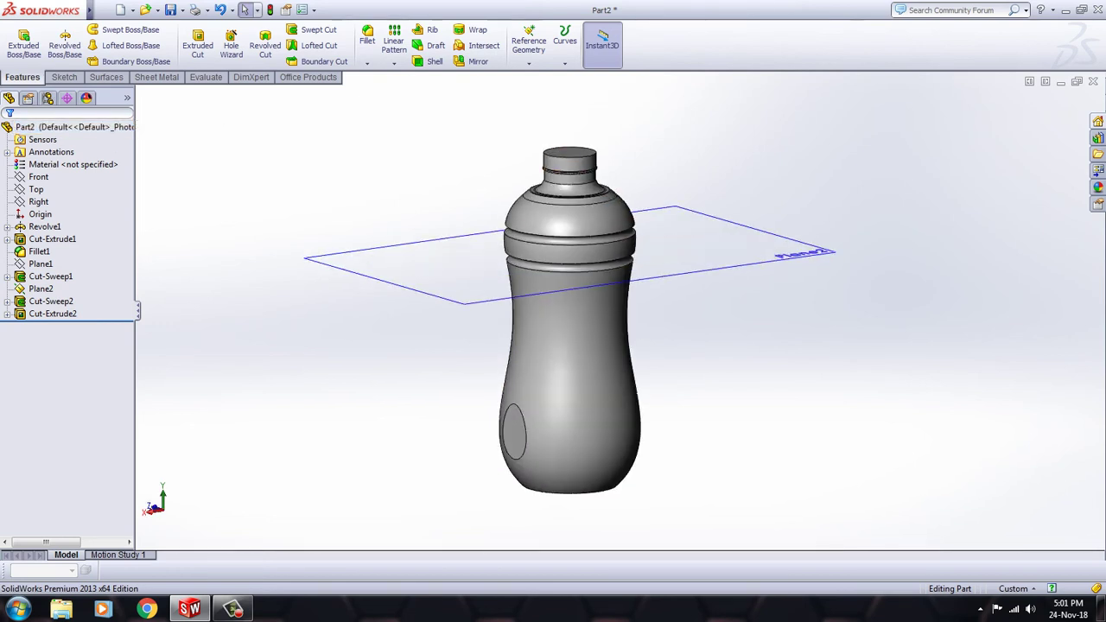
{"action": "right_click", "coordinate": [390, 245]}
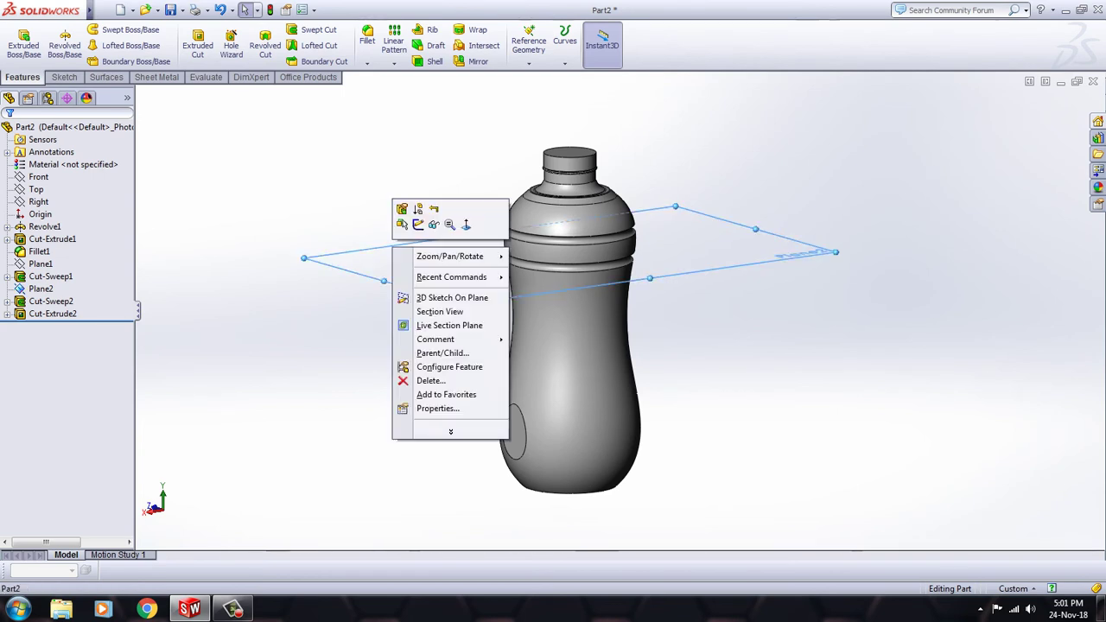
{"action": "left_click", "coordinate": [441, 217]}
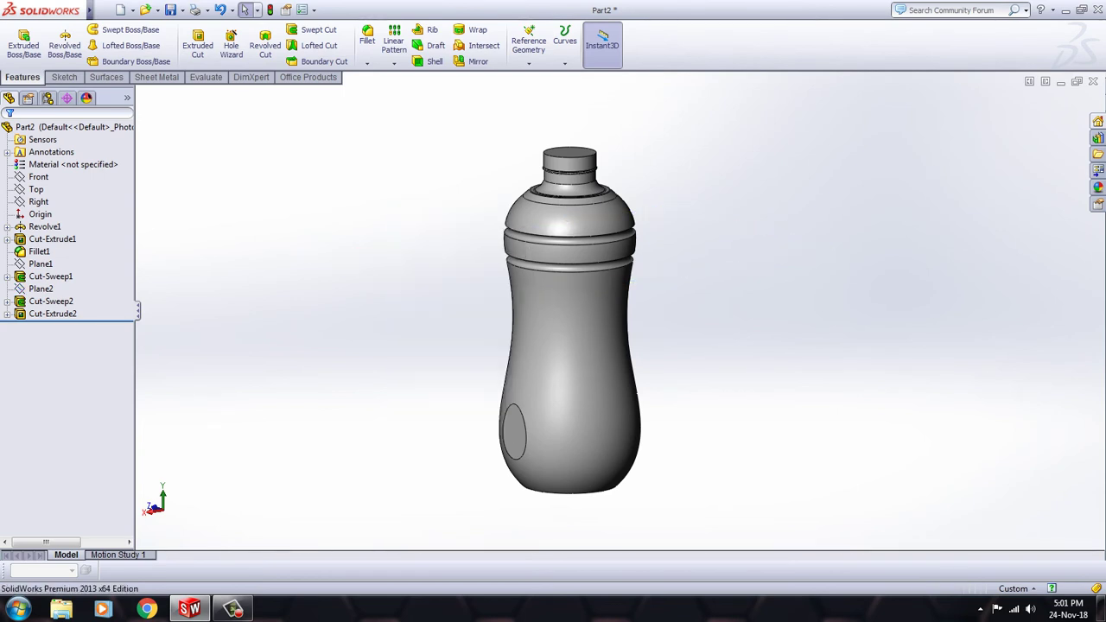
{"action": "key", "text": "Down"}
{"action": "key", "text": "Down"}
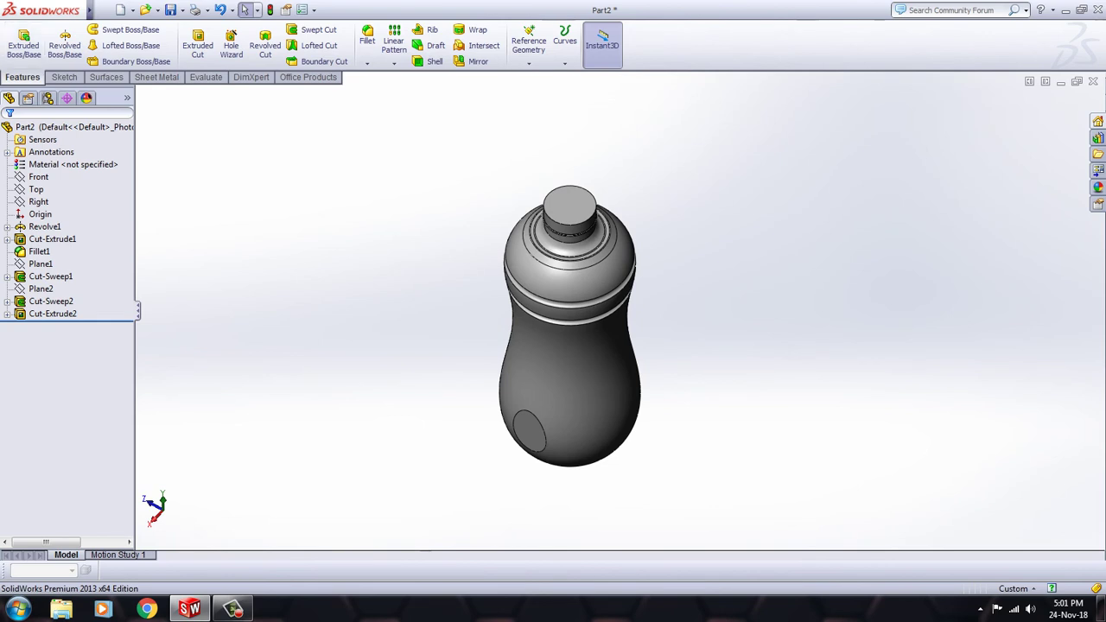
- Shell the bottle to a 0.5 mm wall, removing the neck's top face, and accept the warning
{"action": "left_click", "coordinate": [429, 61]}
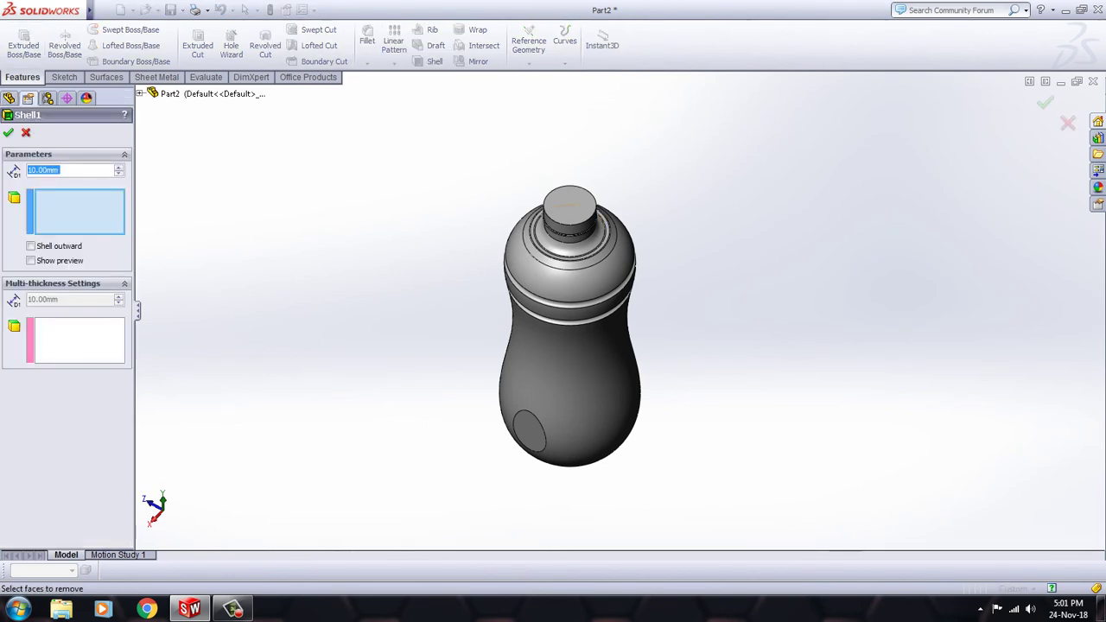
{"action": "left_click", "coordinate": [571, 211]}
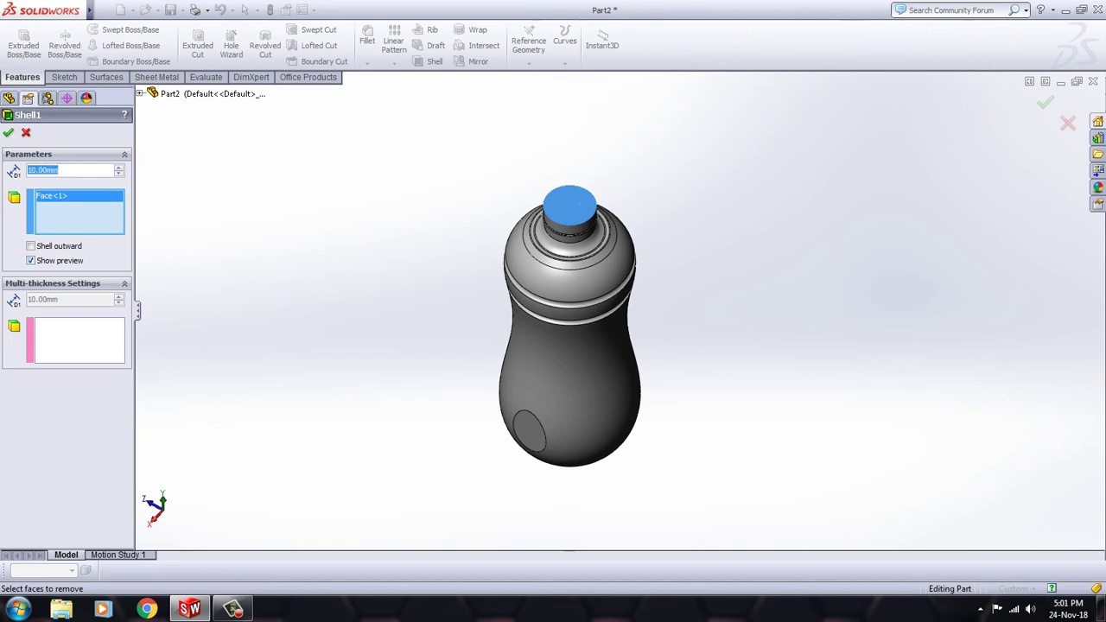
{"action": "key", "text": "BackSpace"}
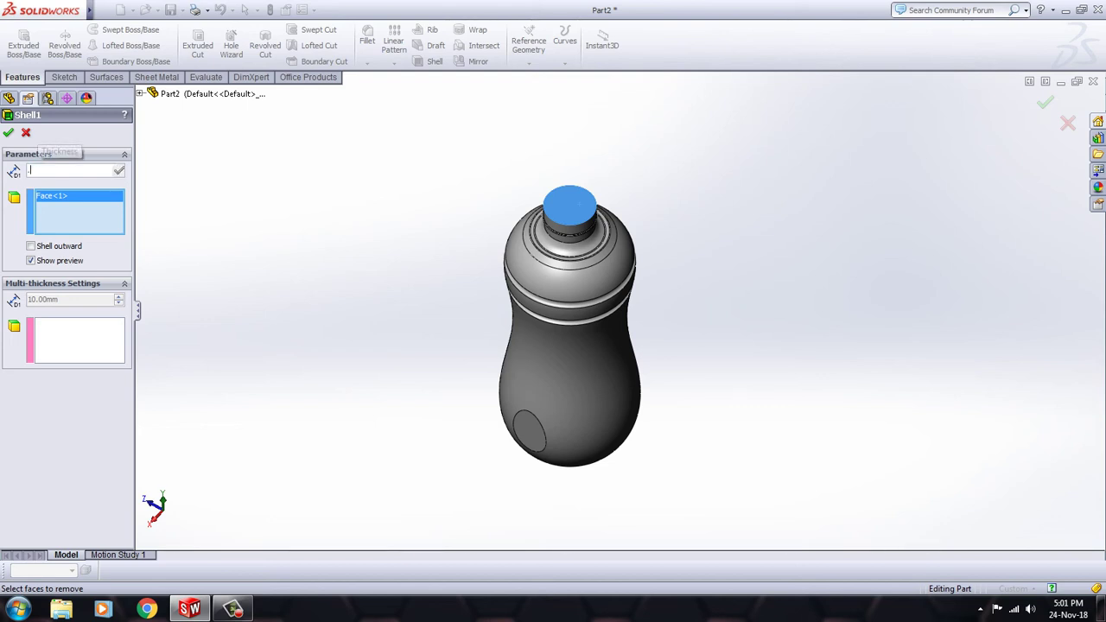
{"action": "type", "text": "0.5"}
{"action": "key", "text": "Return"}
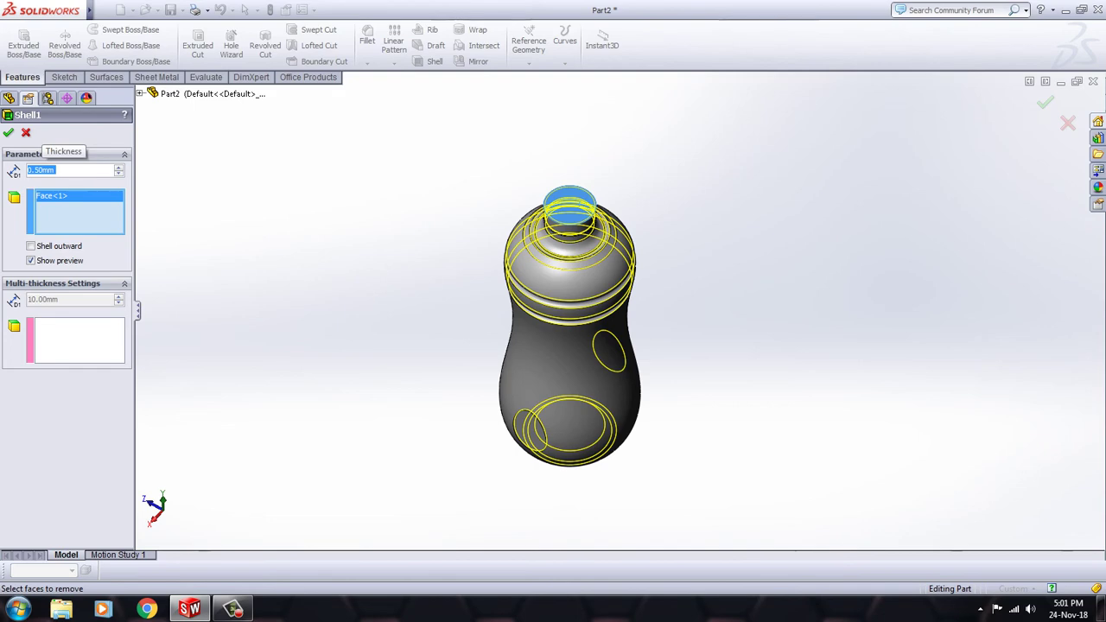
{"action": "scroll", "coordinate": [593, 175], "scroll_direction": "down", "scroll_amount": 2}
{"action": "scroll", "coordinate": [593, 175], "scroll_direction": "down", "scroll_amount": 2}
{"action": "scroll", "coordinate": [593, 175], "scroll_direction": "down", "scroll_amount": 2}
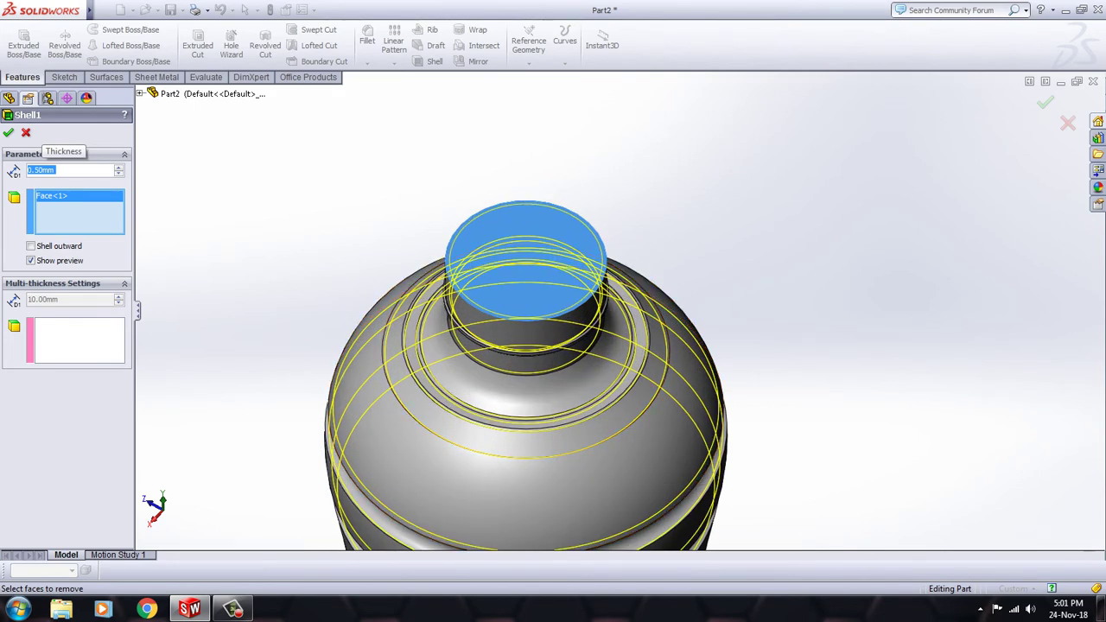
{"action": "key", "text": "Return"}
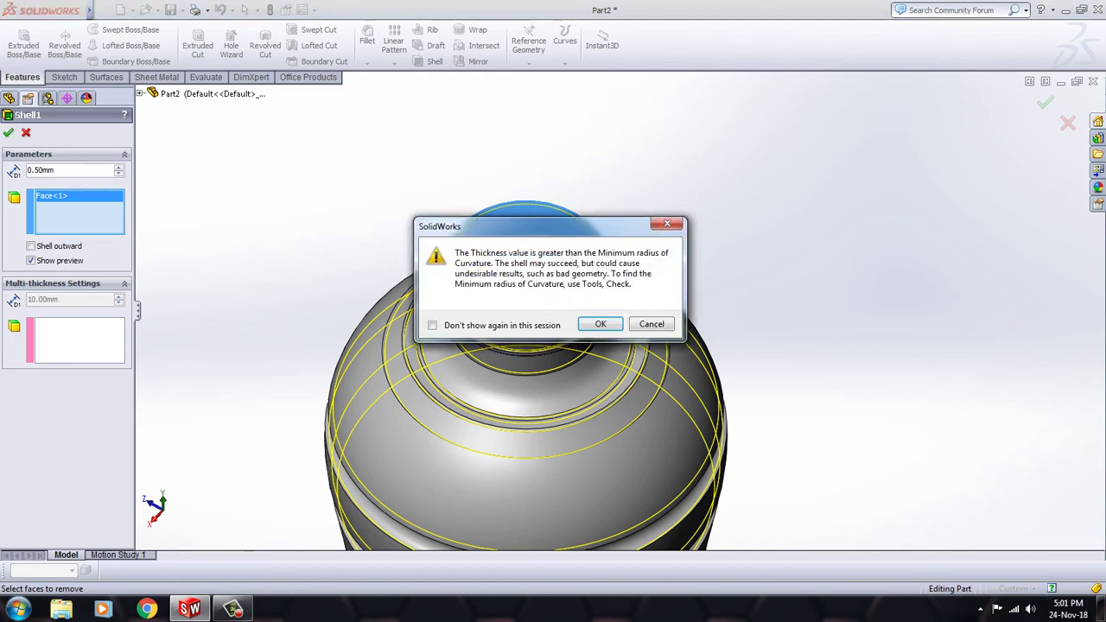
{"action": "key", "text": "Return"}
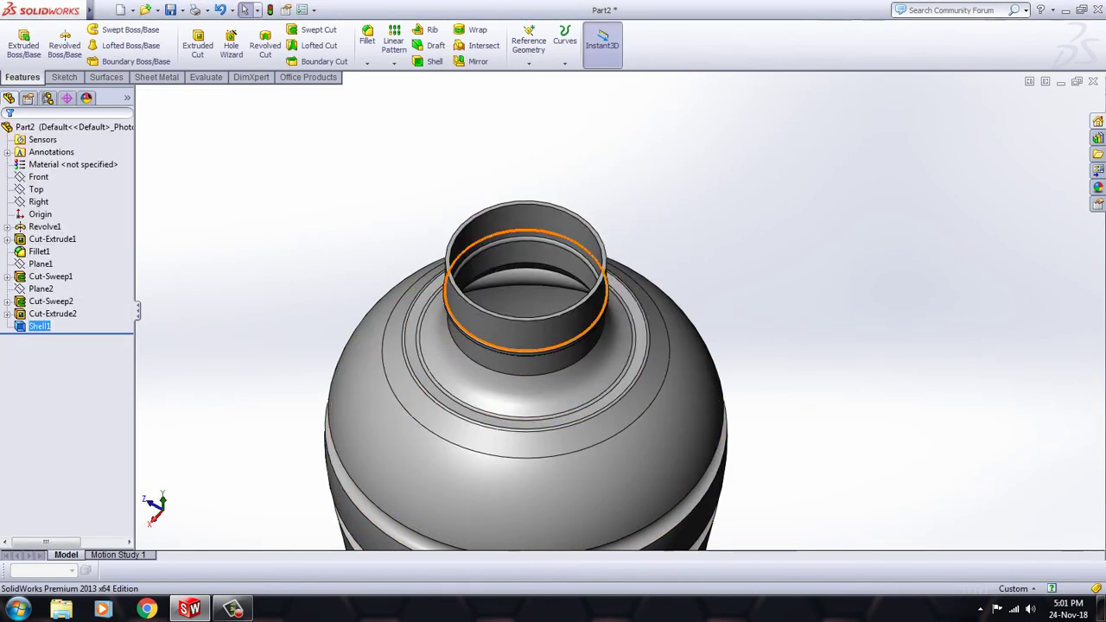
- Orbit and zoom around the hollowed bottle to inspect its sides and underside
{"action": "middle_click_drag", "start_coordinate": [553, 346], "coordinate": [553, 285]}
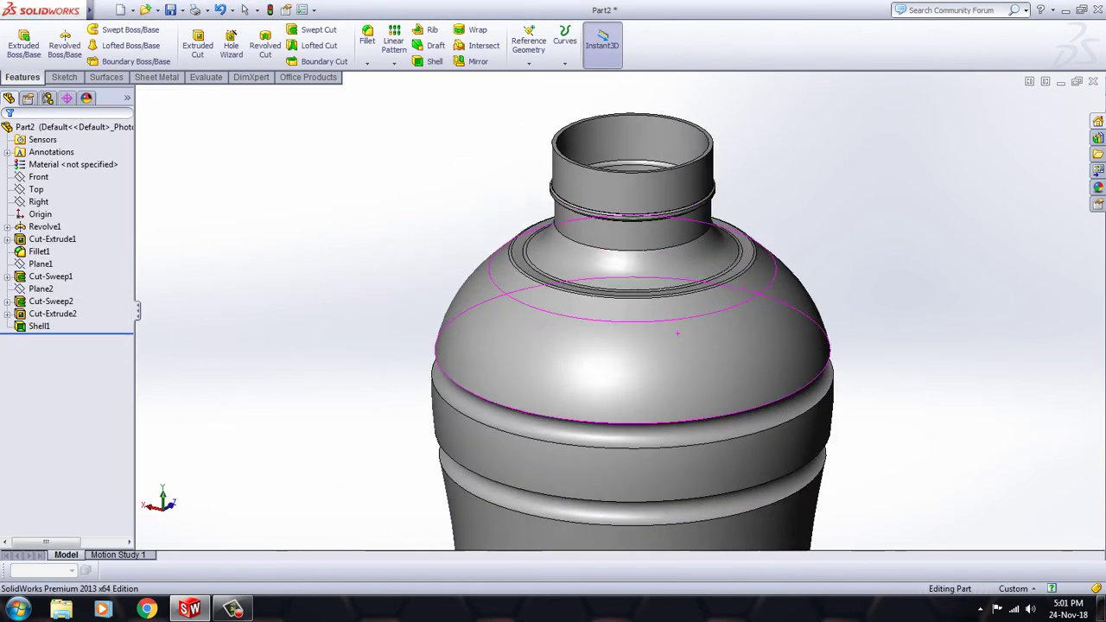
{"action": "scroll", "coordinate": [594, 345], "scroll_direction": "down", "scroll_amount": 2}
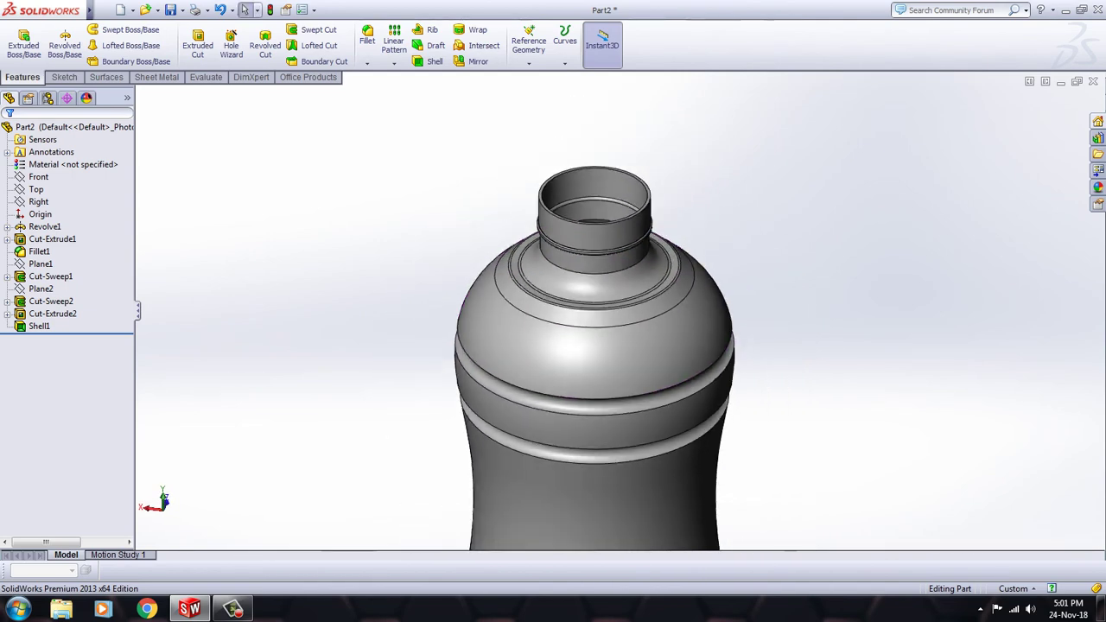
{"action": "middle_click_drag", "start_coordinate": [712, 501], "coordinate": [713, 362]}
{"action": "scroll", "coordinate": [600, 363], "scroll_direction": "down", "scroll_amount": 2}
{"action": "scroll", "coordinate": [601, 388], "scroll_direction": "down", "scroll_amount": 2}
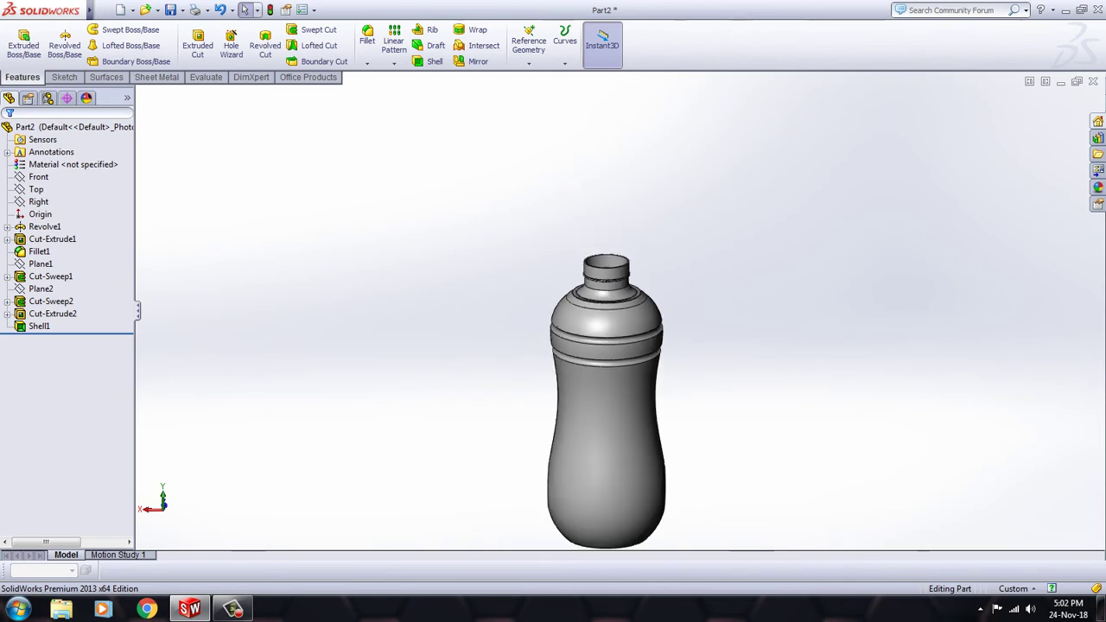
{"action": "middle_click_drag", "start_coordinate": [605, 406], "coordinate": [605, 337]}
- Check the bottle in Front and Right views, zoom in, and start a Chamfer feature
{"action": "key", "text": "ctrl+1"}
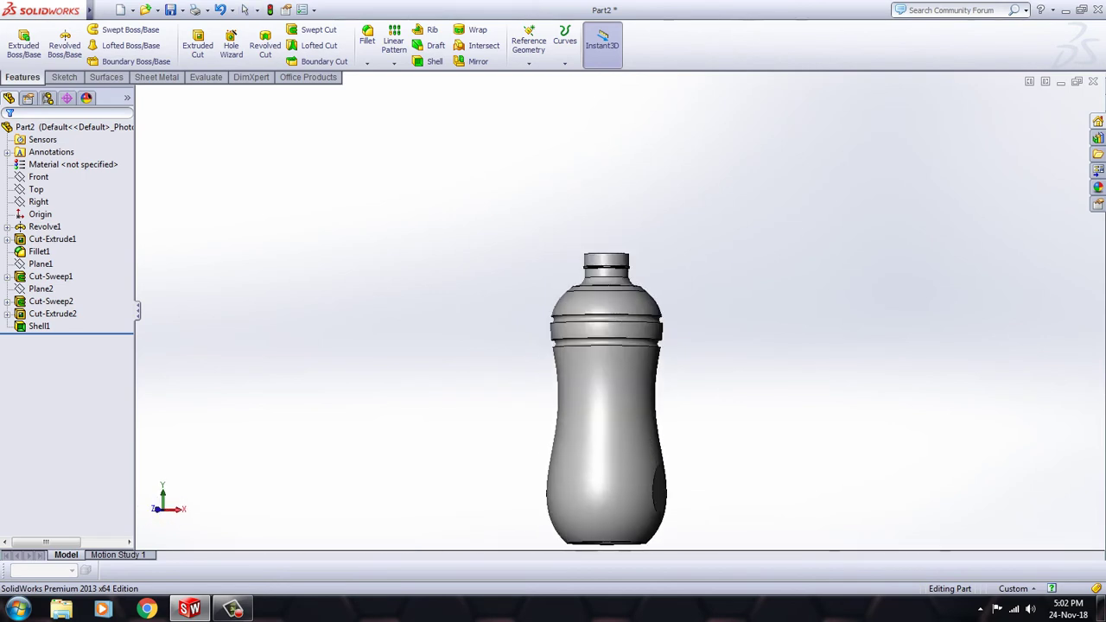
{"action": "key", "text": "ctrl+4"}
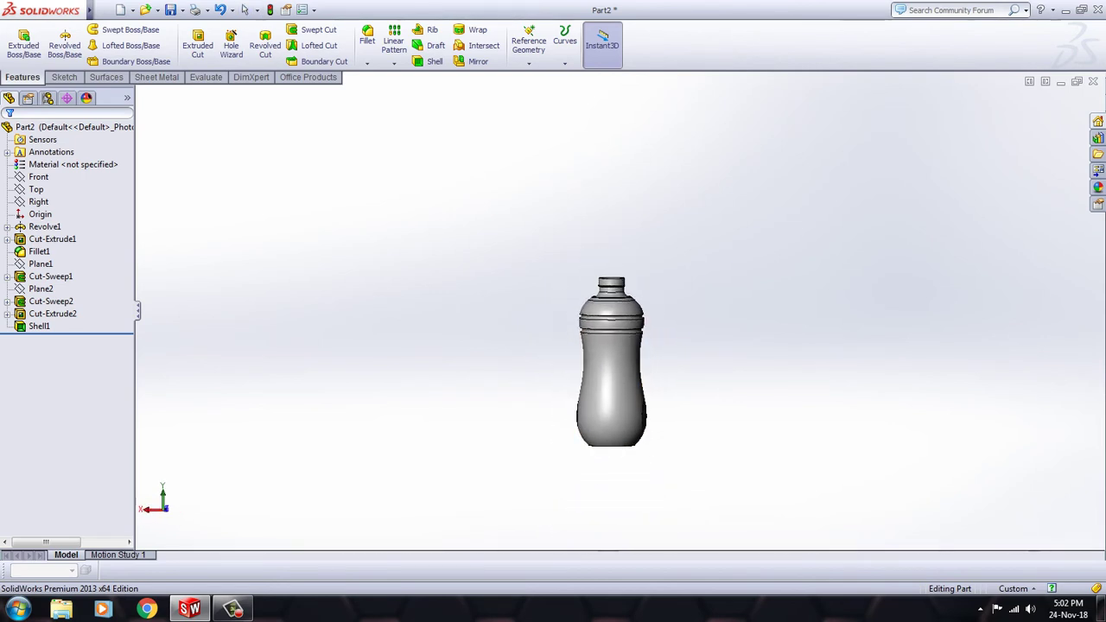
{"action": "scroll", "coordinate": [662, 303], "scroll_direction": "up", "scroll_amount": 3}
{"action": "scroll", "coordinate": [620, 350], "scroll_direction": "up", "scroll_amount": 1}
{"action": "scroll", "coordinate": [621, 349], "scroll_direction": "up", "scroll_amount": 1}
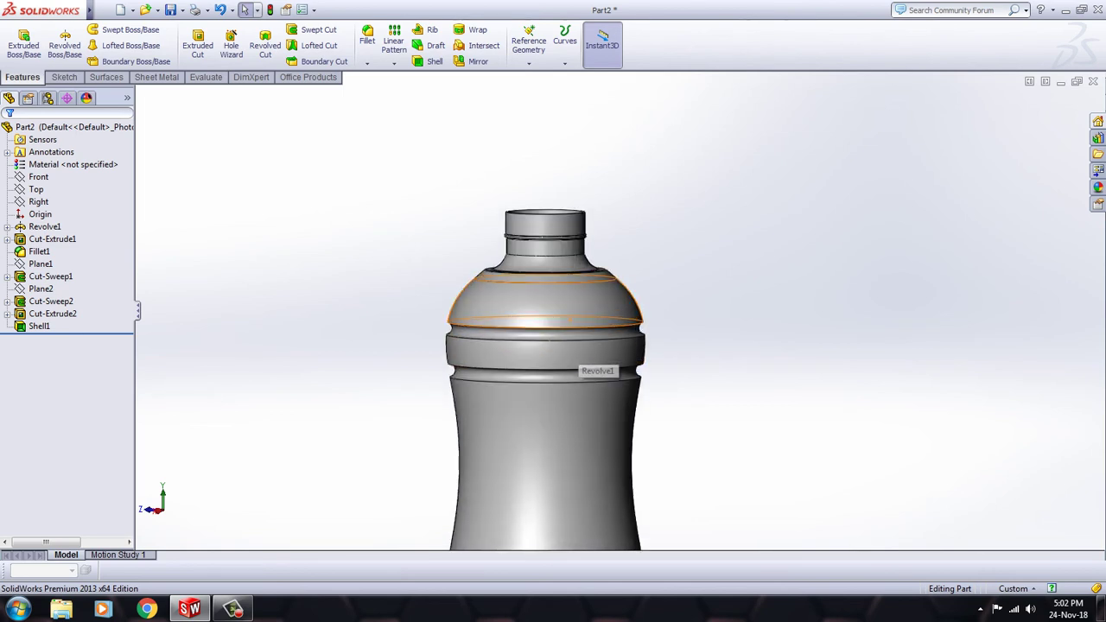
{"action": "scroll", "coordinate": [622, 348], "scroll_direction": "up", "scroll_amount": 1}
{"action": "scroll", "coordinate": [622, 345], "scroll_direction": "up", "scroll_amount": 1}
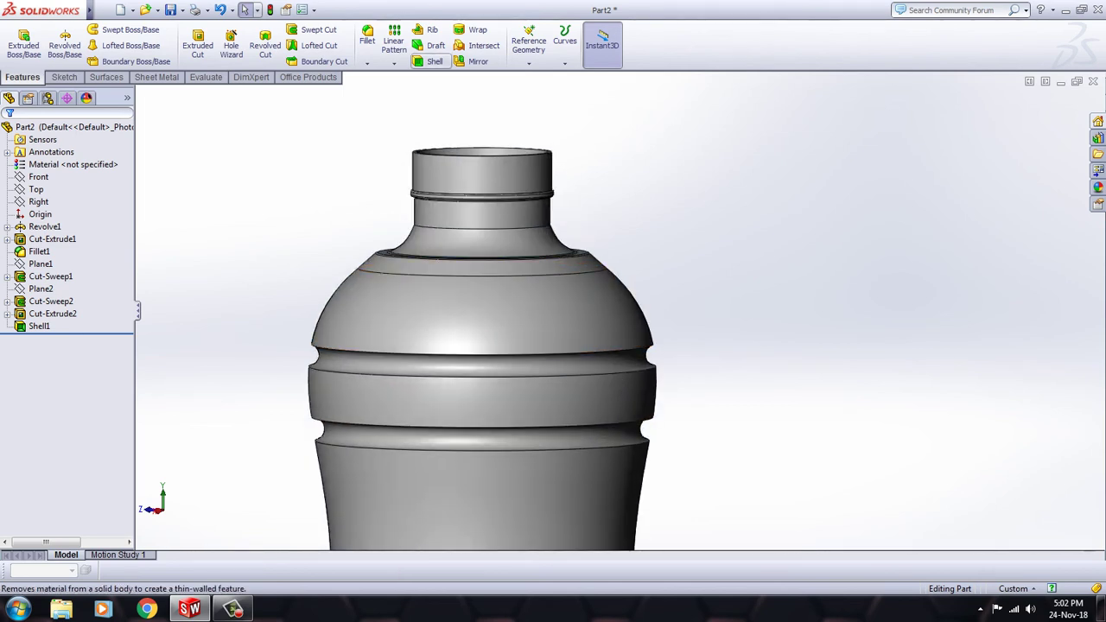
{"action": "left_click", "coordinate": [367, 63]}
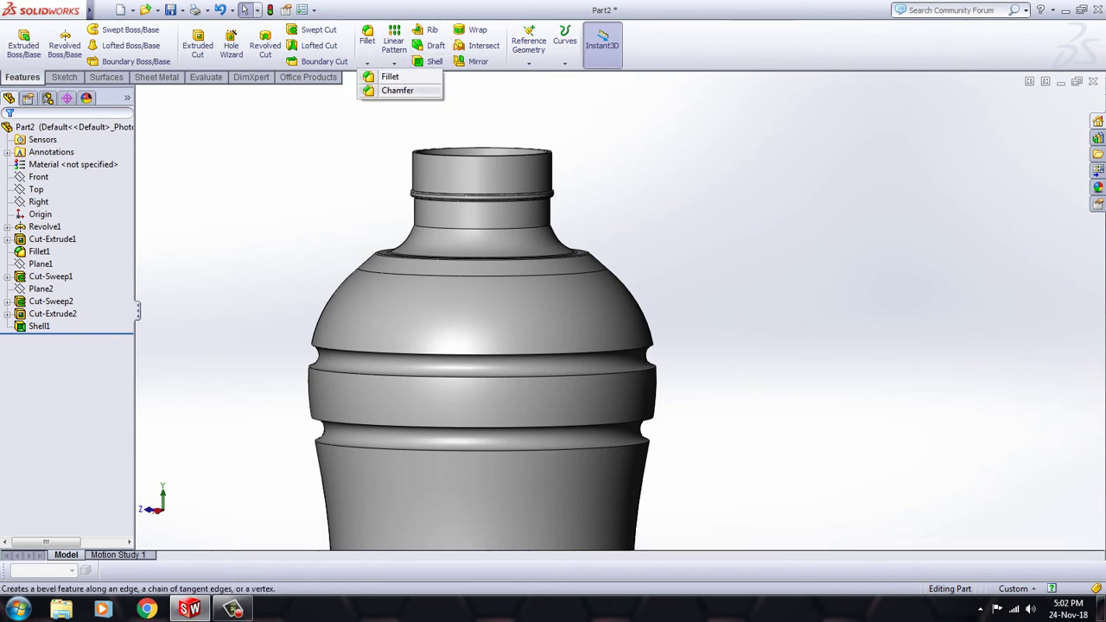
{"action": "left_click", "coordinate": [397, 90]}
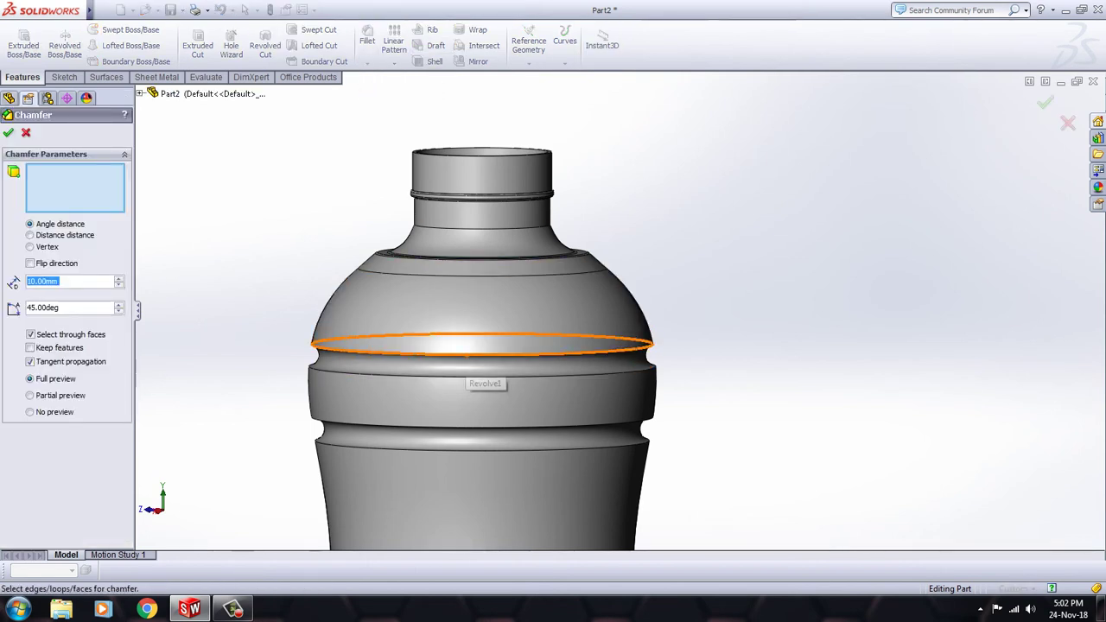
- Chamfer the four shoulder-groove edges at 0.1 mm by 45°
{"action": "left_click", "coordinate": [466, 350]}
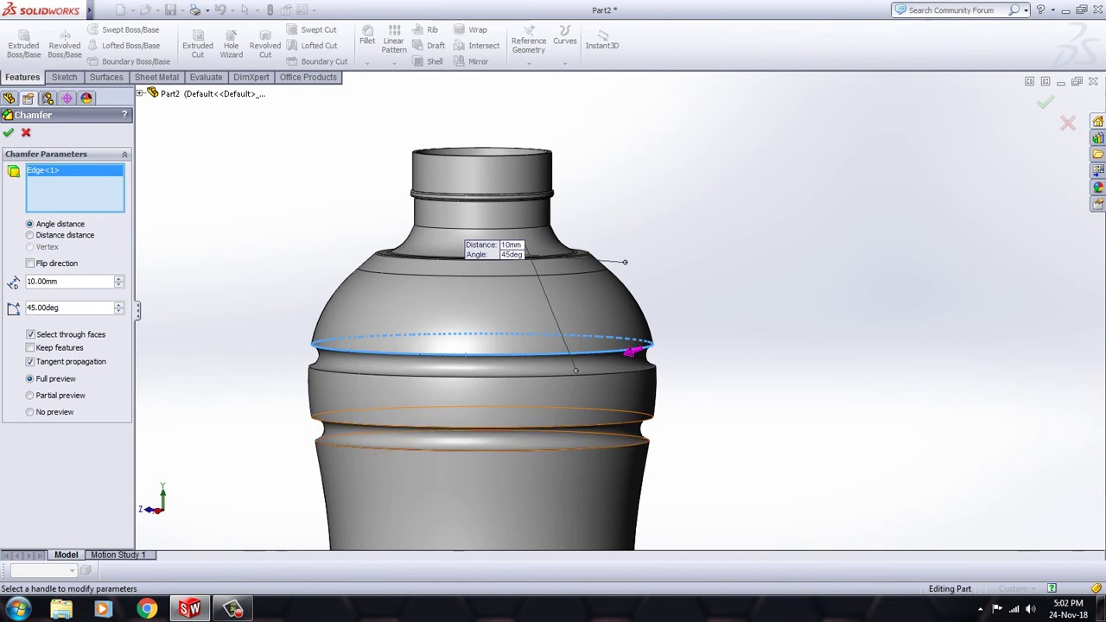
{"action": "left_click", "coordinate": [466, 443]}
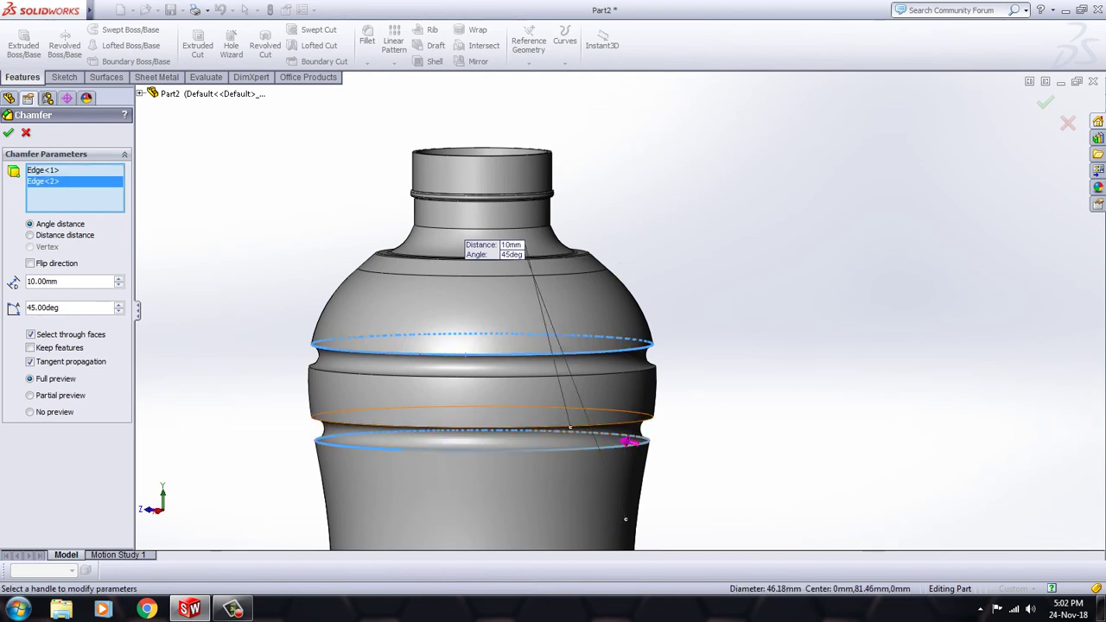
{"action": "left_click", "coordinate": [466, 417]}
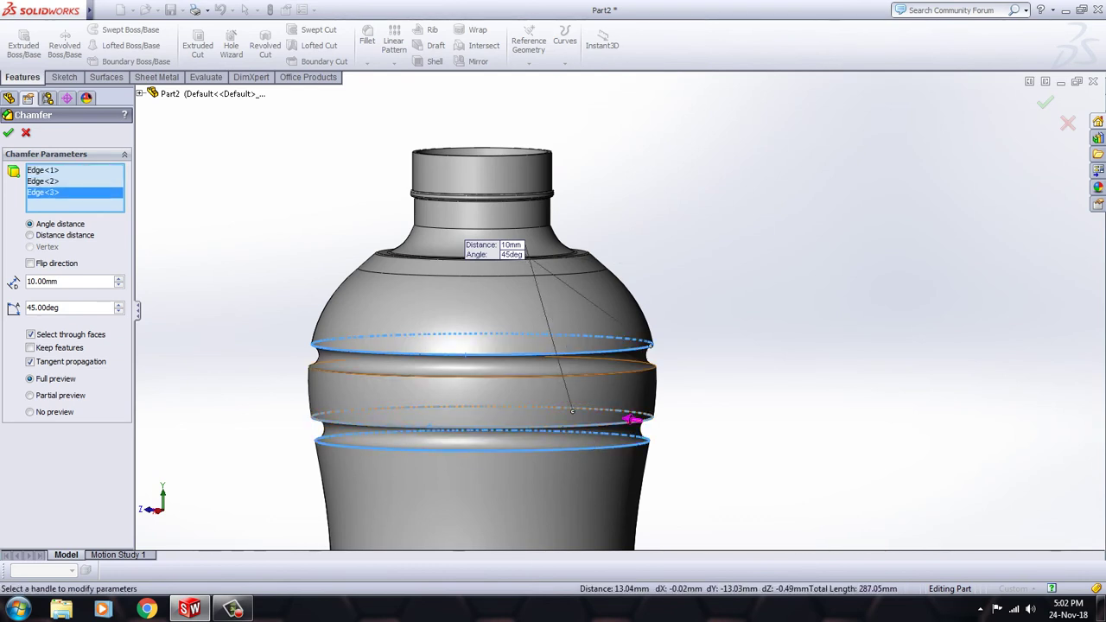
{"action": "left_click", "coordinate": [647, 456]}
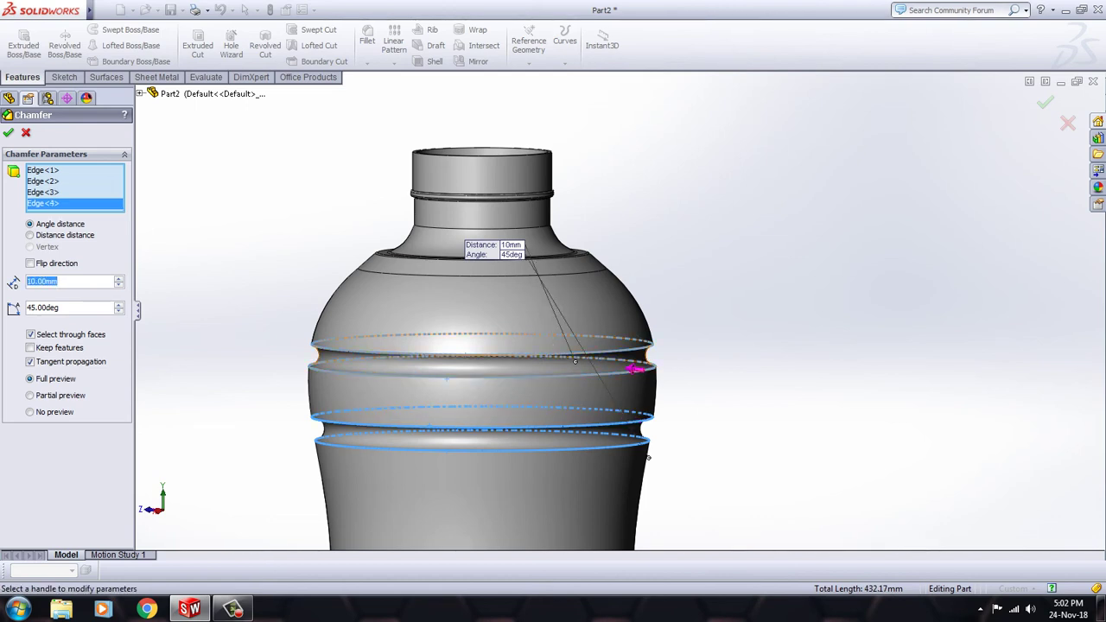
{"action": "type", "text": ".1"}
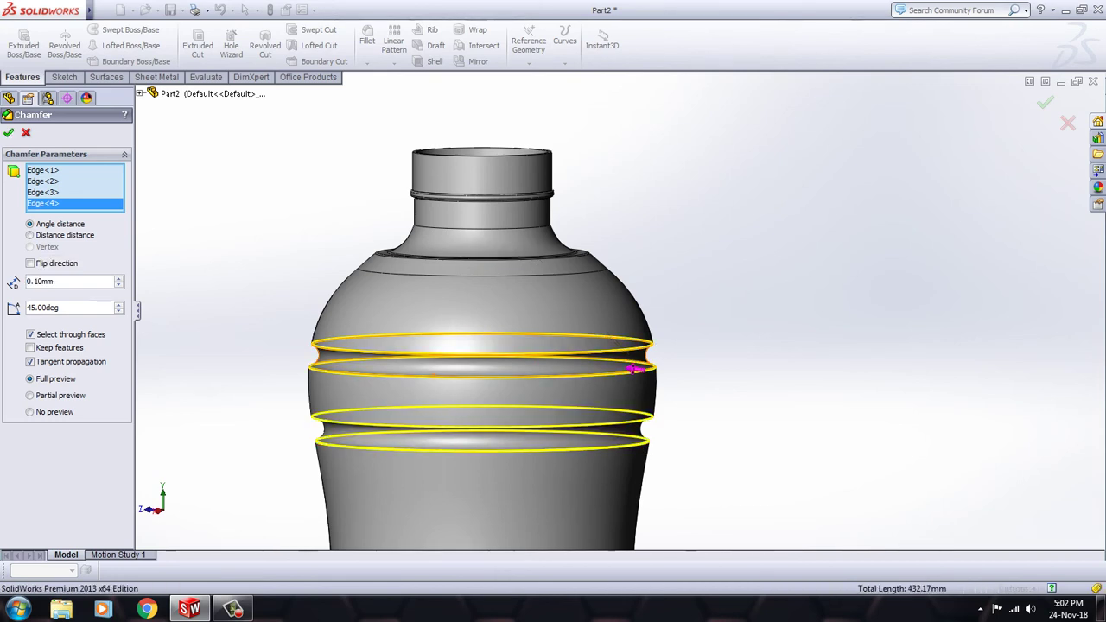
{"action": "key", "text": "Return"}
{"action": "scroll", "coordinate": [795, 306], "scroll_direction": "down", "scroll_amount": 3}
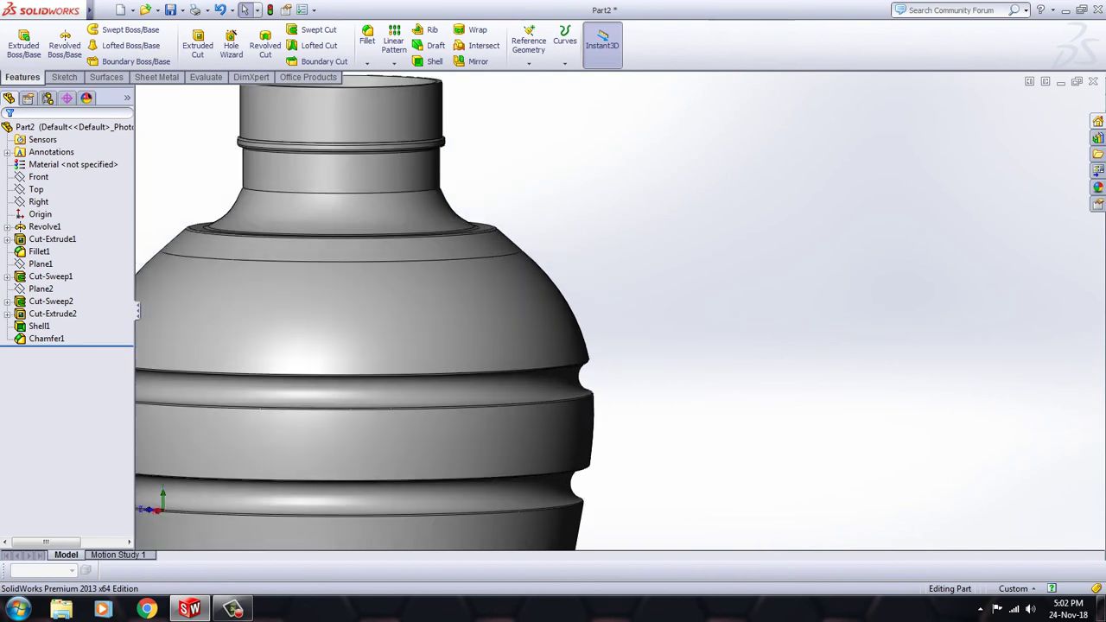
{"action": "scroll", "coordinate": [615, 310], "scroll_direction": "up", "scroll_amount": 3}
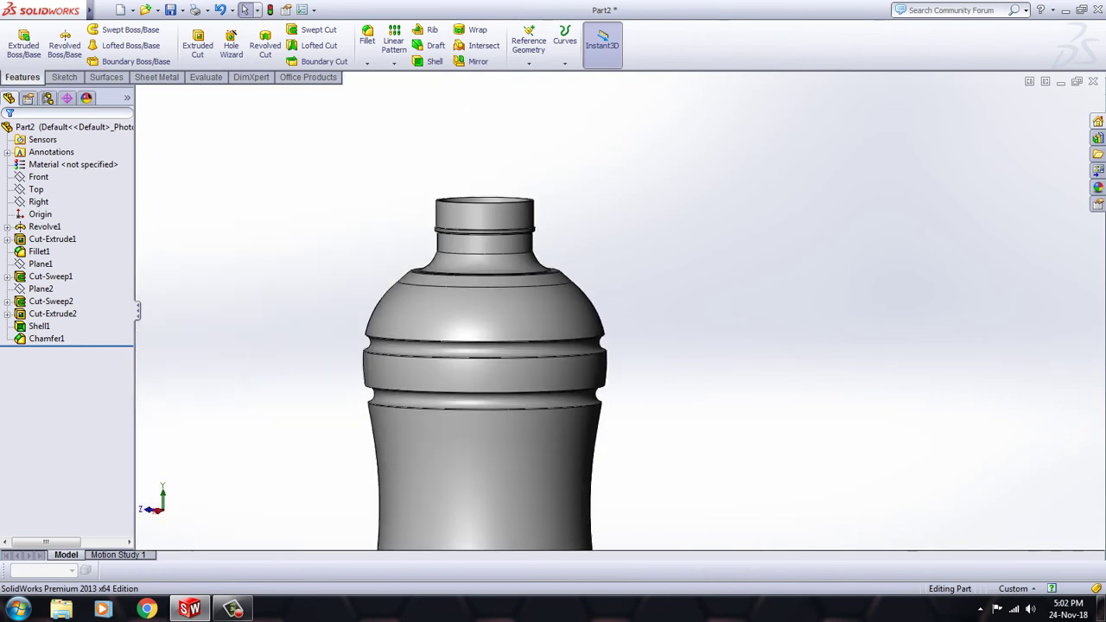
{"action": "middle_click_drag", "start_coordinate": [484, 201], "coordinate": [483, 277]}
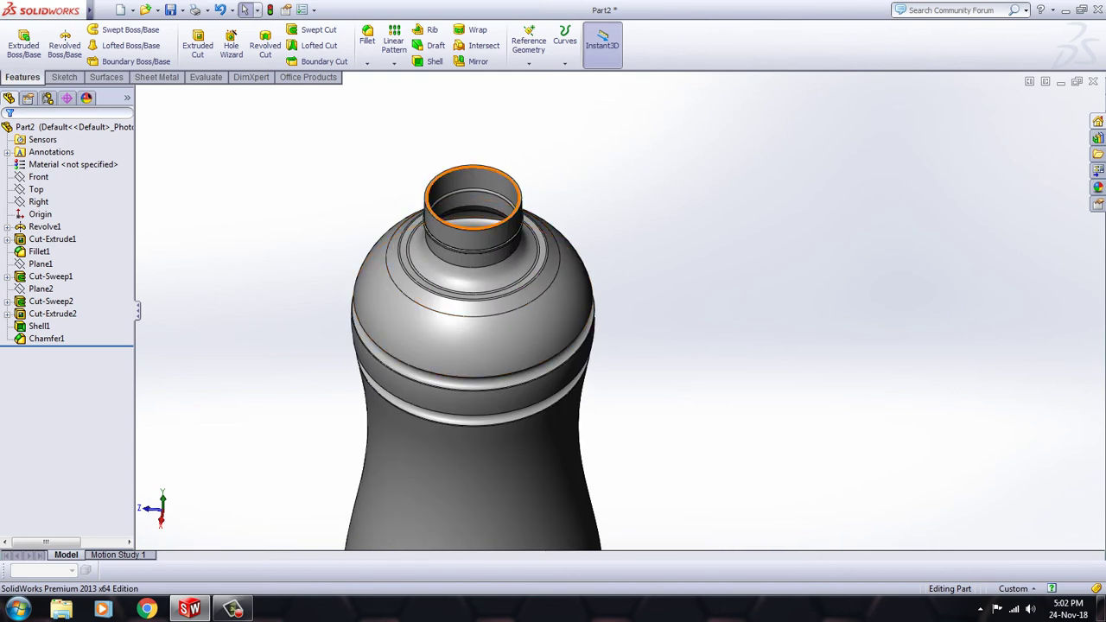
{"action": "right_click", "coordinate": [521, 205]}
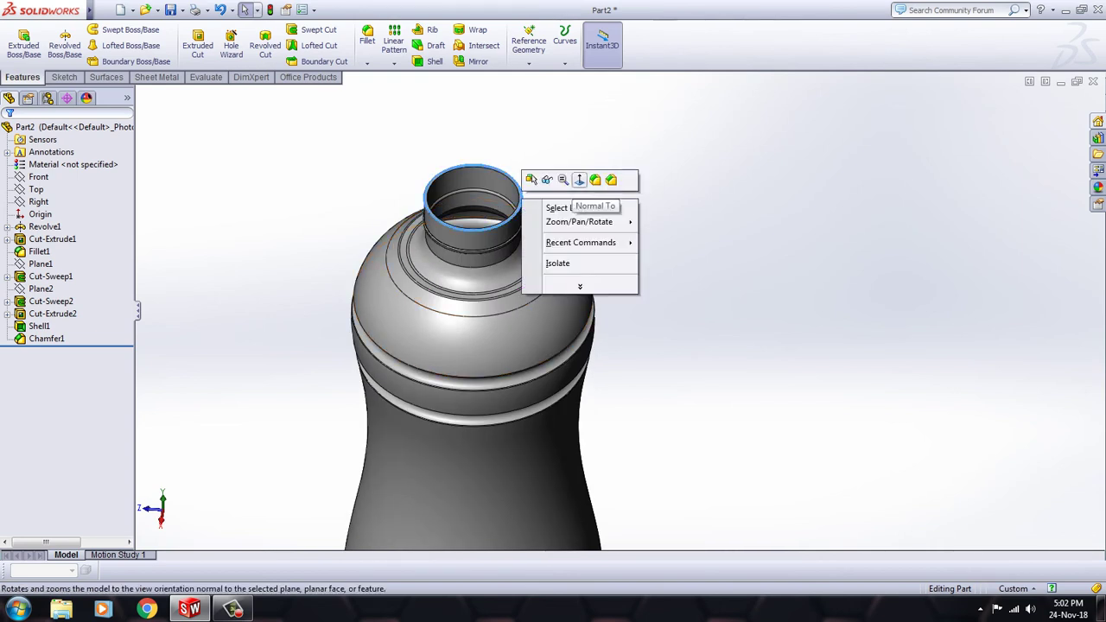
{"action": "left_click", "coordinate": [560, 180]}
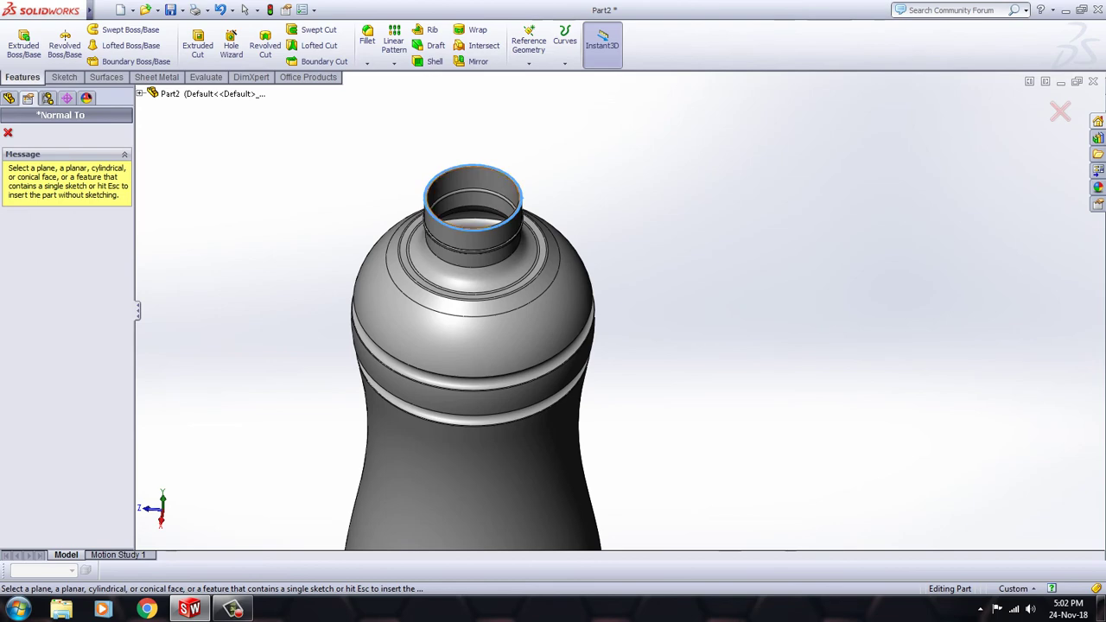
{"action": "key", "text": "Escape"}
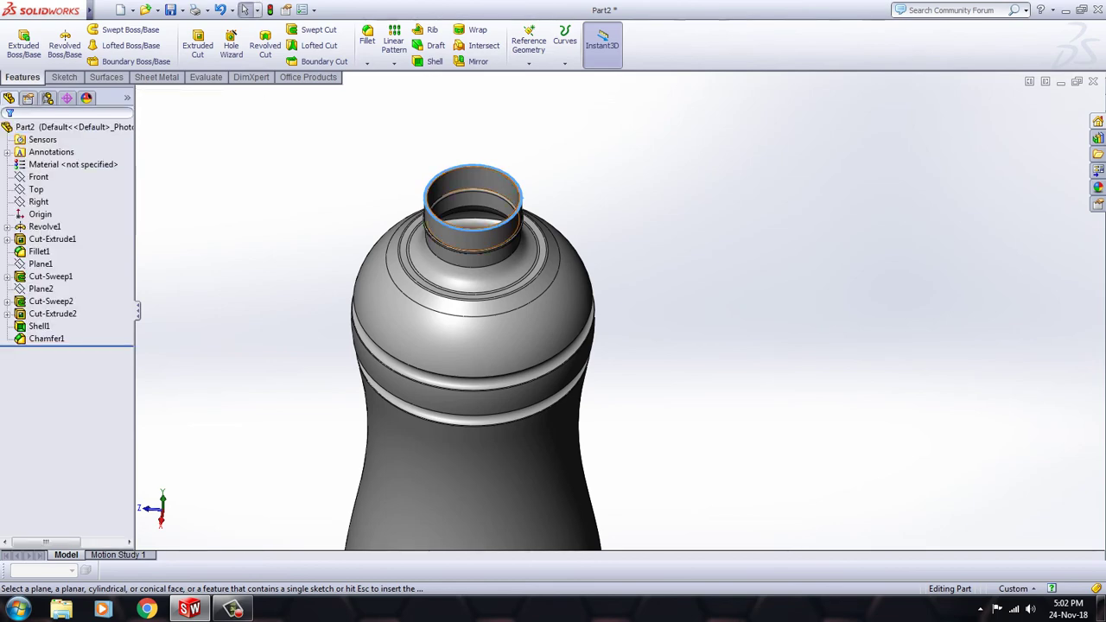
{"action": "scroll", "coordinate": [471, 203], "scroll_direction": "down", "scroll_amount": 5}
{"action": "middle_click_drag", "start_coordinate": [519, 259], "coordinate": [518, 363]}
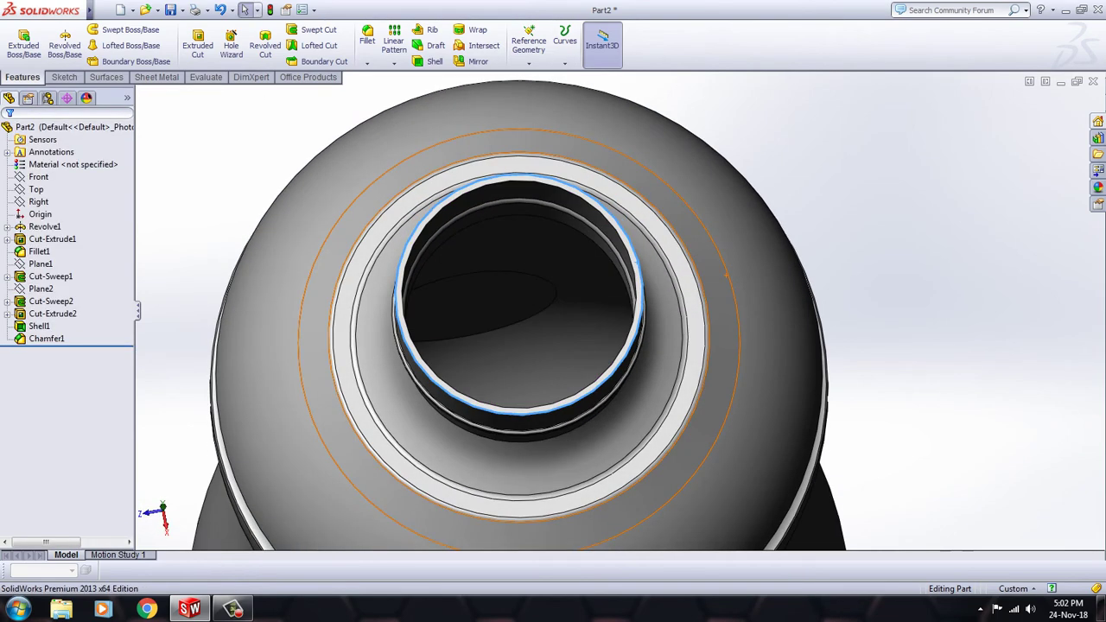
{"action": "left_click", "coordinate": [639, 289]}
{"action": "scroll", "coordinate": [639, 289], "scroll_direction": "down", "scroll_amount": 4}
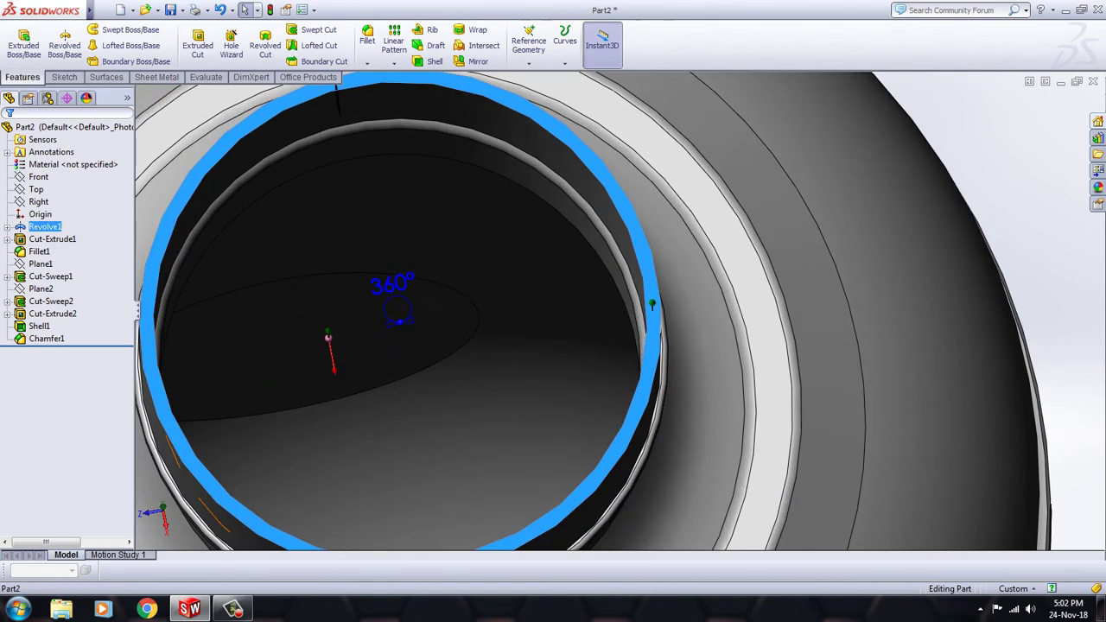
{"action": "right_click", "coordinate": [647, 250]}
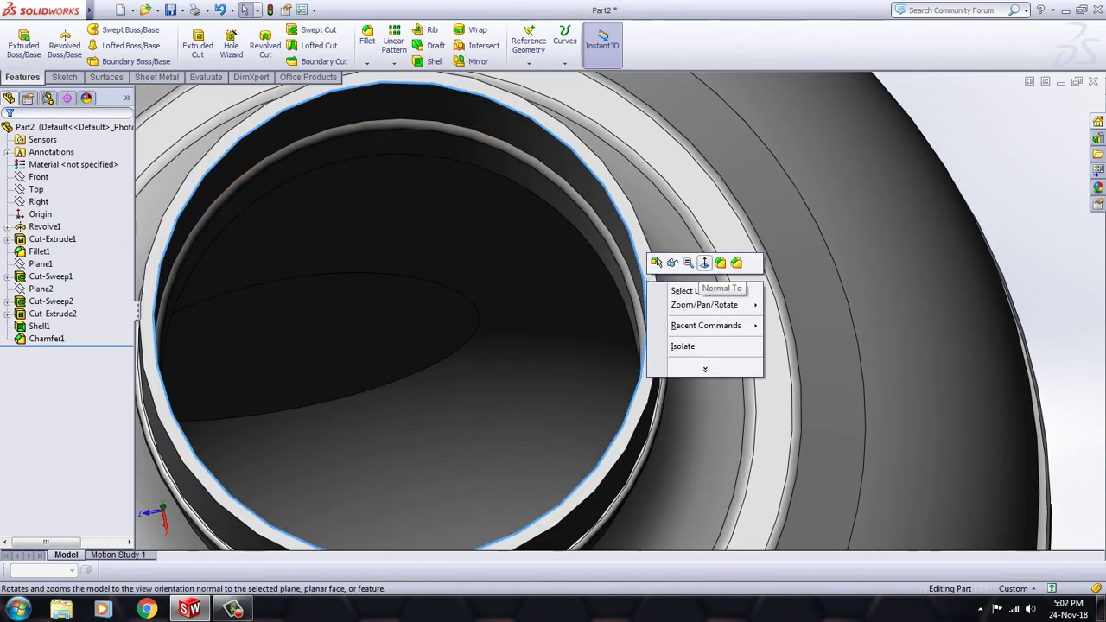
{"action": "left_click", "coordinate": [705, 261]}
{"action": "scroll", "coordinate": [646, 281], "scroll_direction": "up", "scroll_amount": 1}
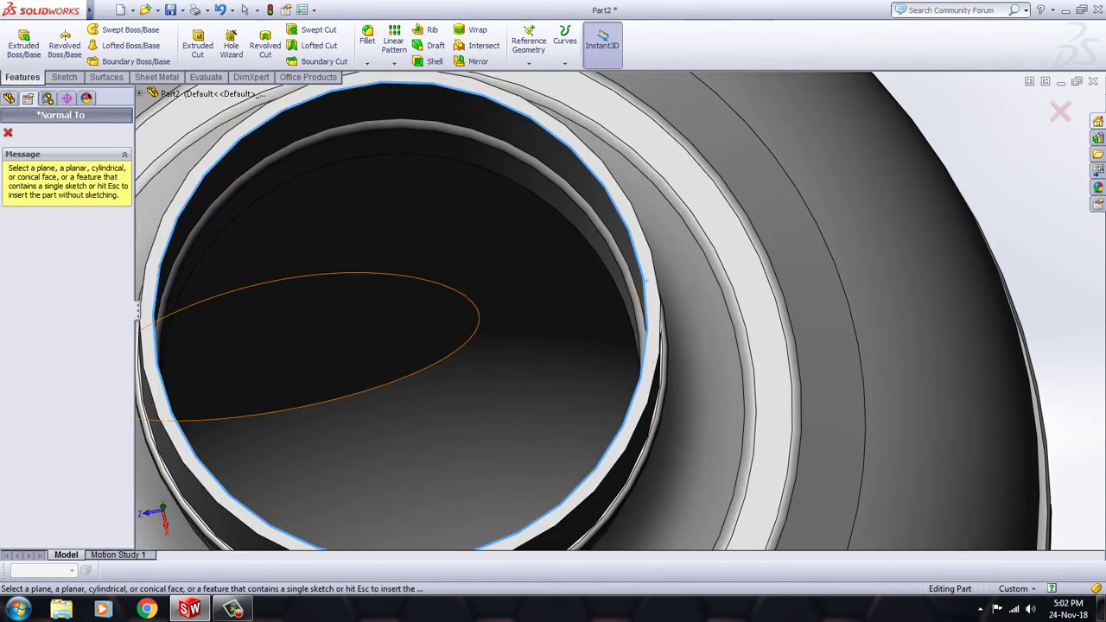
{"action": "scroll", "coordinate": [449, 356], "scroll_direction": "up", "scroll_amount": 3}
{"action": "scroll", "coordinate": [450, 356], "scroll_direction": "up", "scroll_amount": 3}
{"action": "scroll", "coordinate": [583, 350], "scroll_direction": "up", "scroll_amount": 1}
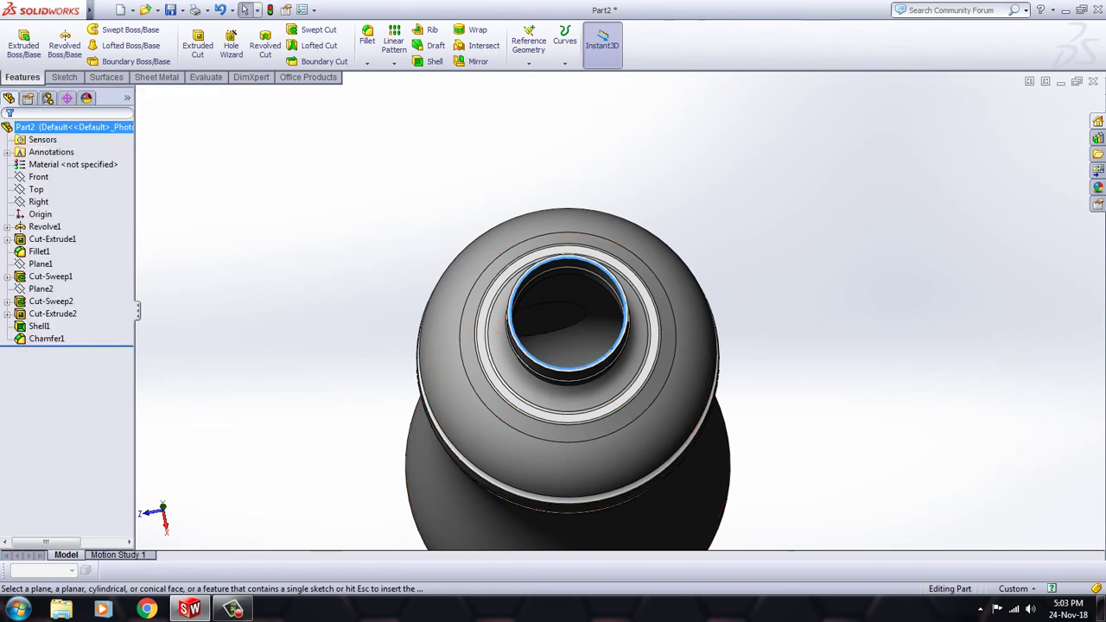
{"action": "key", "text": "Escape"}
{"action": "key", "text": "ctrl+7"}
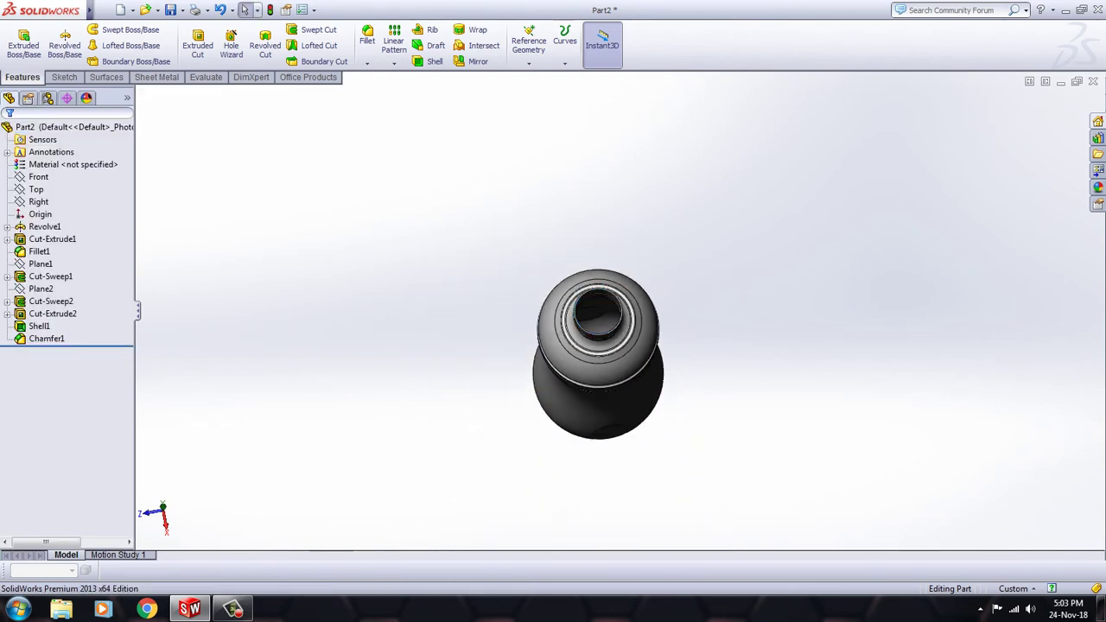
{"action": "key", "text": "z"}
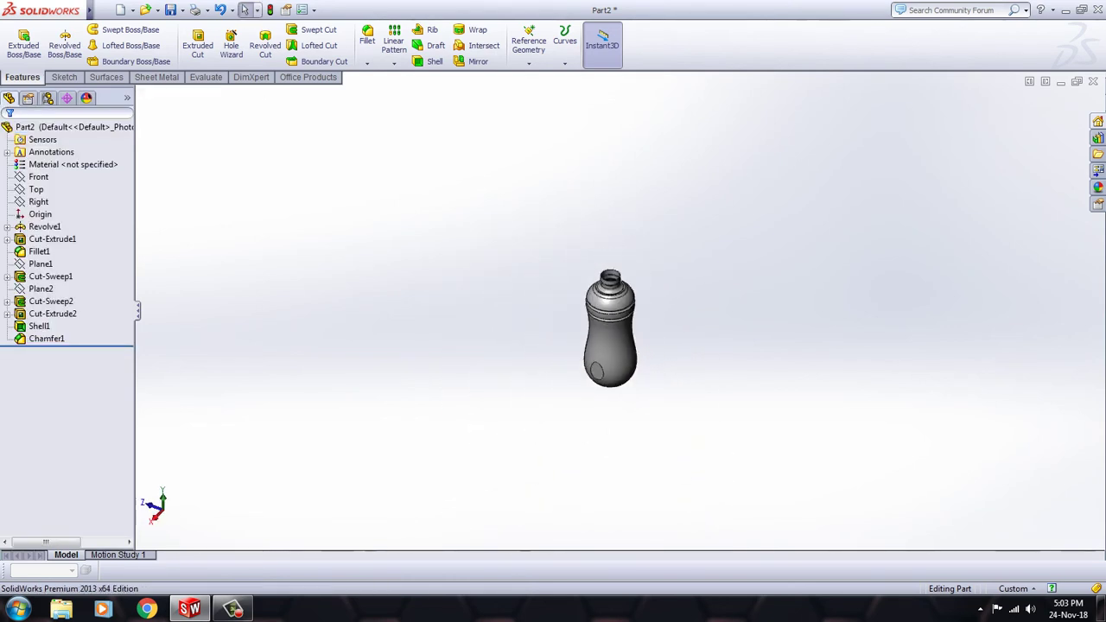
{"action": "key", "text": "Down"}
{"action": "key", "text": "Up"}
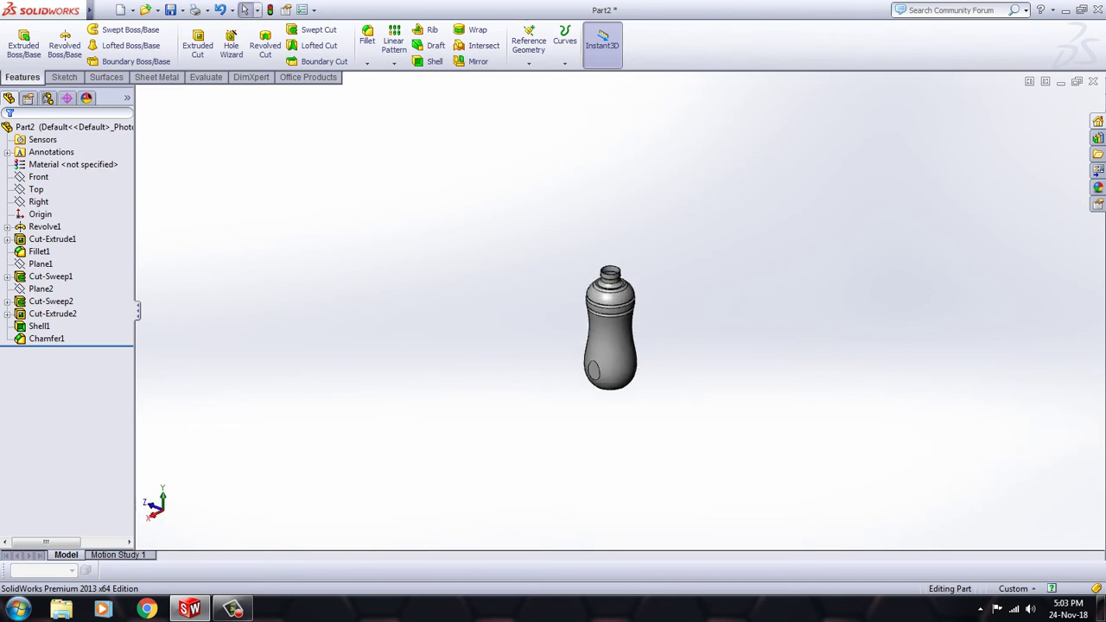
{"action": "scroll", "coordinate": [615, 272], "scroll_direction": "down", "scroll_amount": 3}
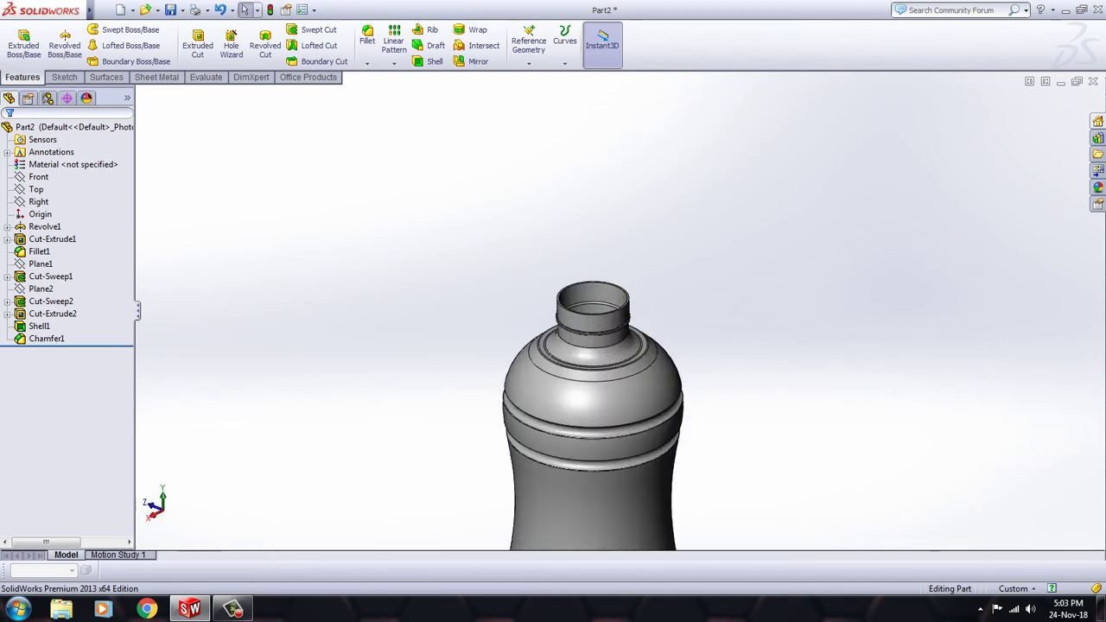
{"action": "scroll", "coordinate": [615, 272], "scroll_direction": "down", "scroll_amount": 3}
{"action": "key", "text": "Down"}
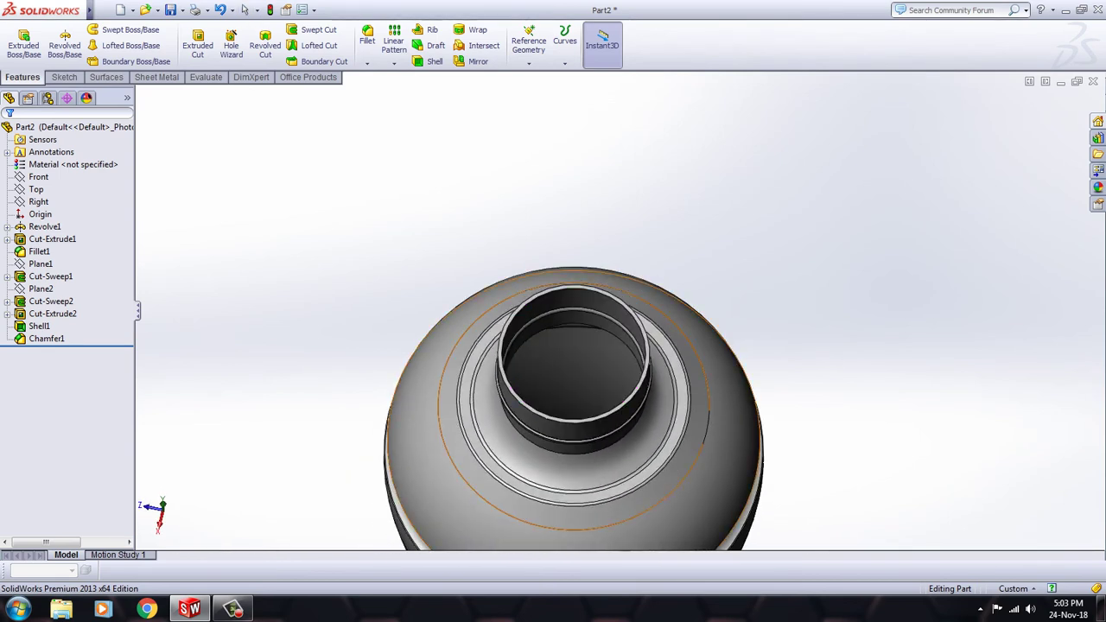
- Select the neck's outer rim edge, attempt a sketch on it, and dismiss the warning
{"action": "left_click", "coordinate": [646, 345]}
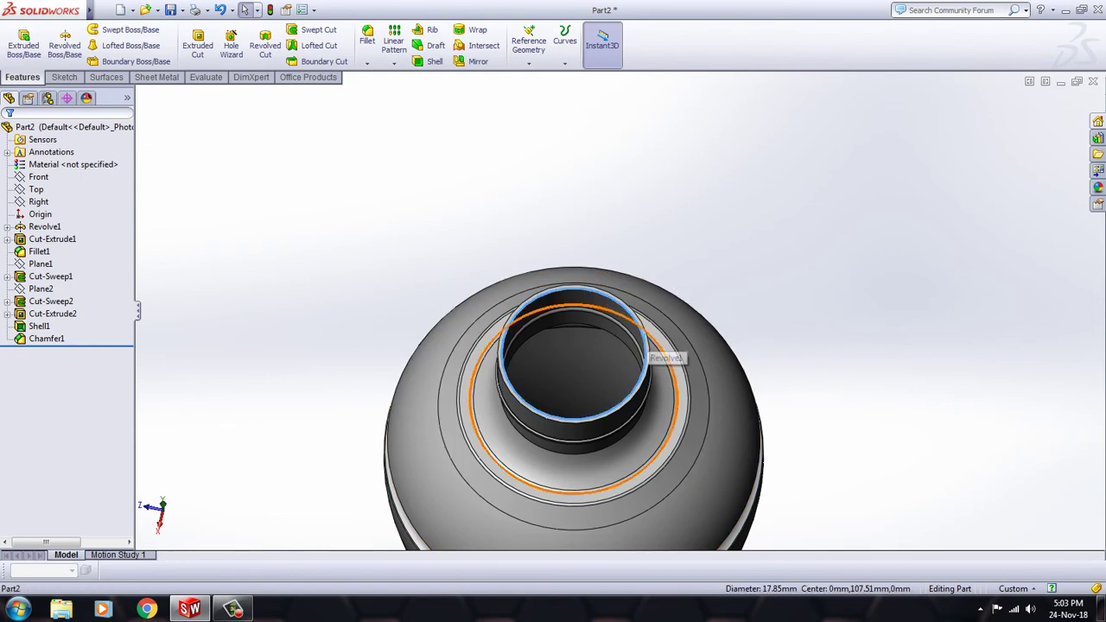
{"action": "scroll", "coordinate": [646, 355], "scroll_direction": "down", "scroll_amount": 2}
{"action": "scroll", "coordinate": [644, 349], "scroll_direction": "down", "scroll_amount": 1}
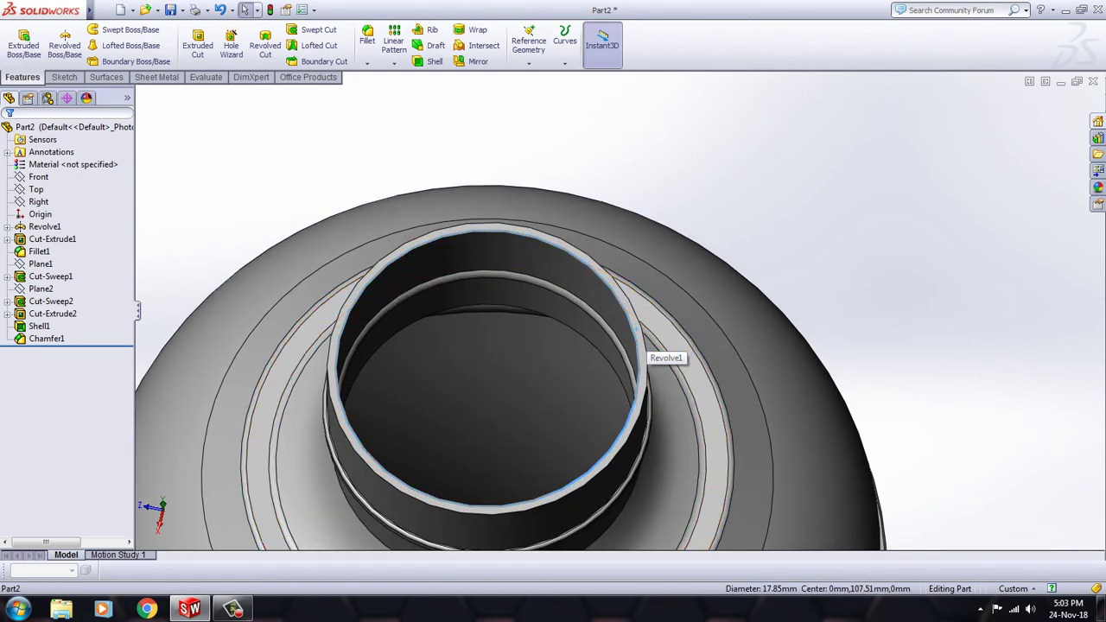
{"action": "left_click", "coordinate": [644, 338]}
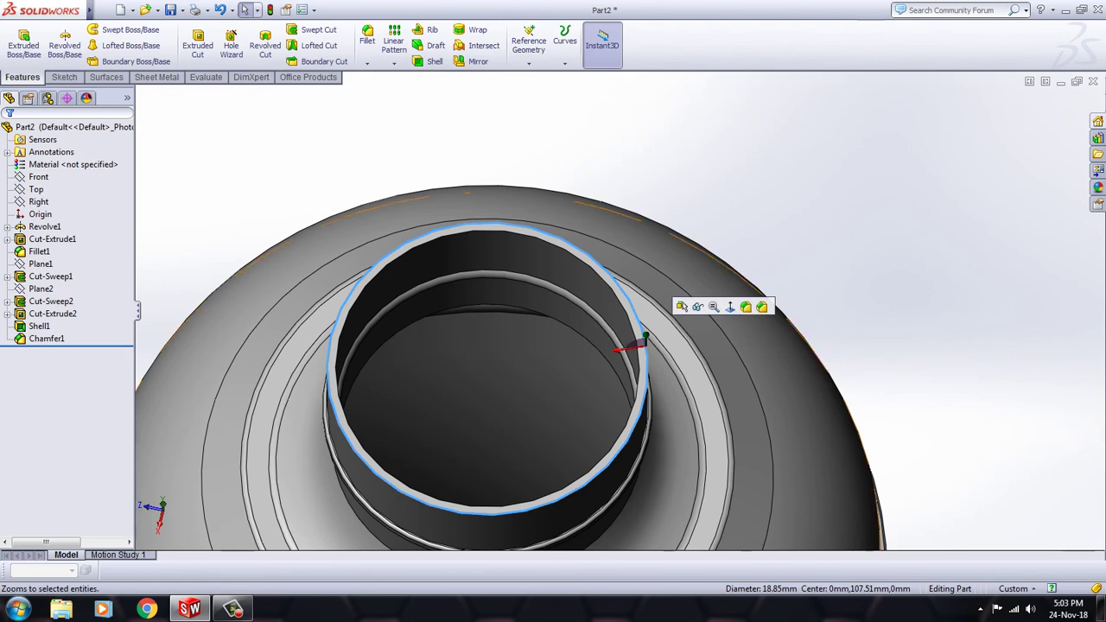
{"action": "left_click", "coordinate": [640, 344]}
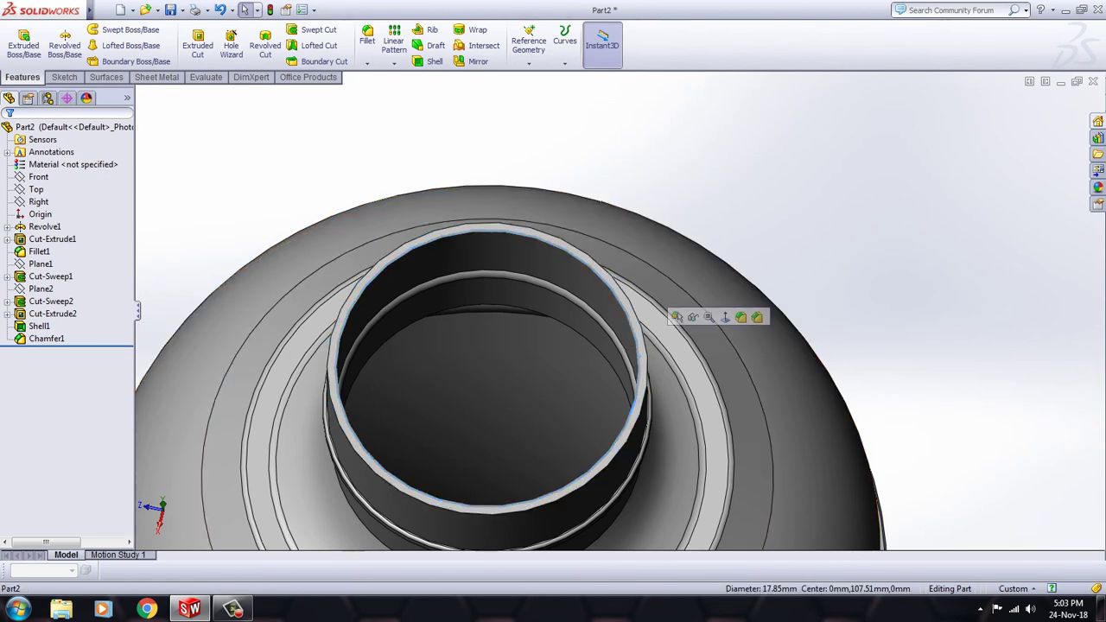
{"action": "double_click", "coordinate": [639, 342]}
{"action": "scroll", "coordinate": [638, 340], "scroll_direction": "down", "scroll_amount": 2}
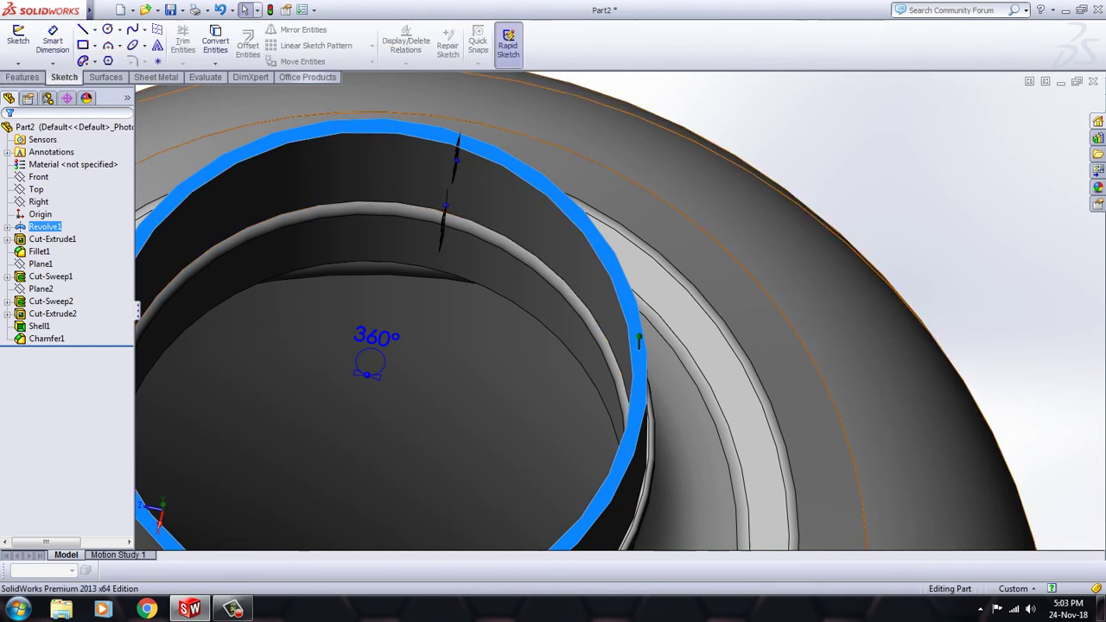
{"action": "left_click", "coordinate": [544, 169]}
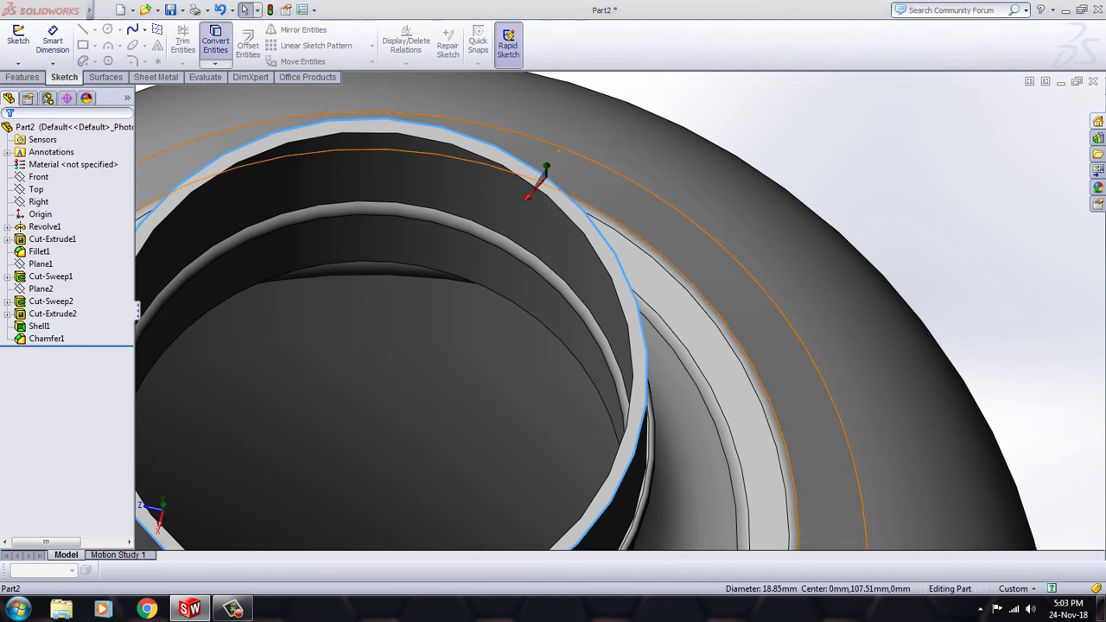
{"action": "left_click", "coordinate": [215, 41]}
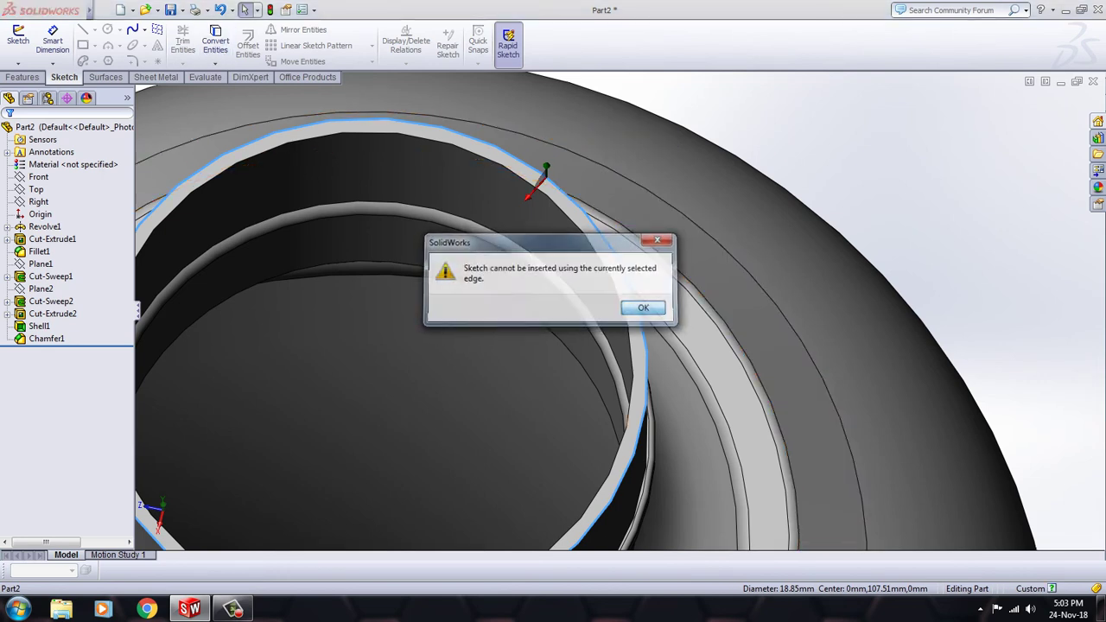
{"action": "left_click", "coordinate": [644, 307]}
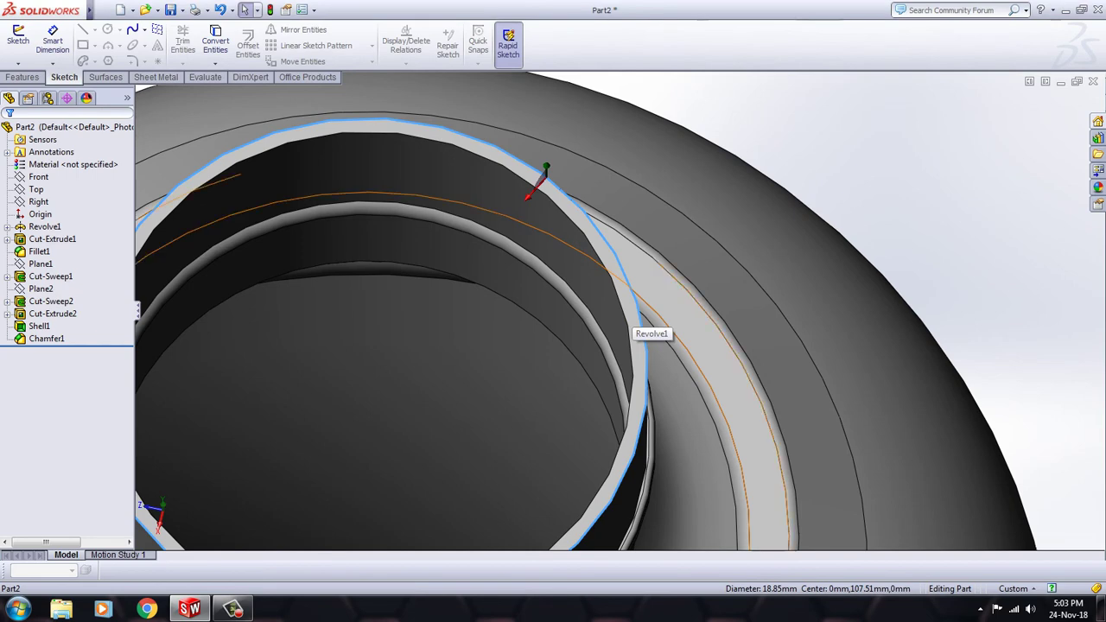
- Start a Helix and Spiral from the Features Curves menu
{"action": "scroll", "coordinate": [639, 324], "scroll_direction": "up", "scroll_amount": 1}
{"action": "scroll", "coordinate": [639, 324], "scroll_direction": "up", "scroll_amount": 1}
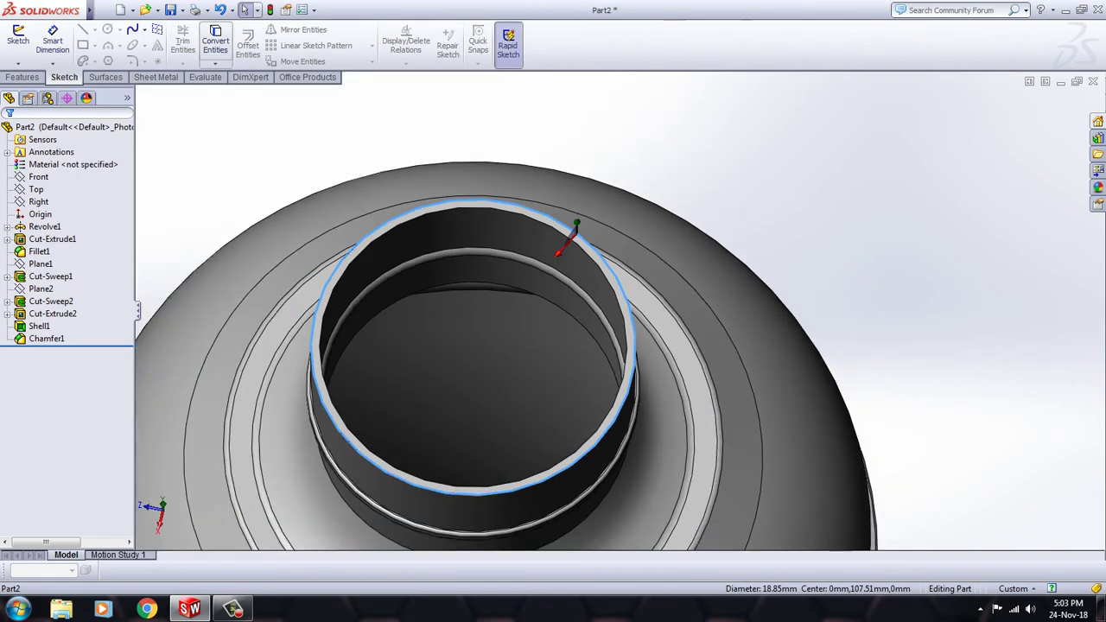
{"action": "left_click", "coordinate": [22, 77]}
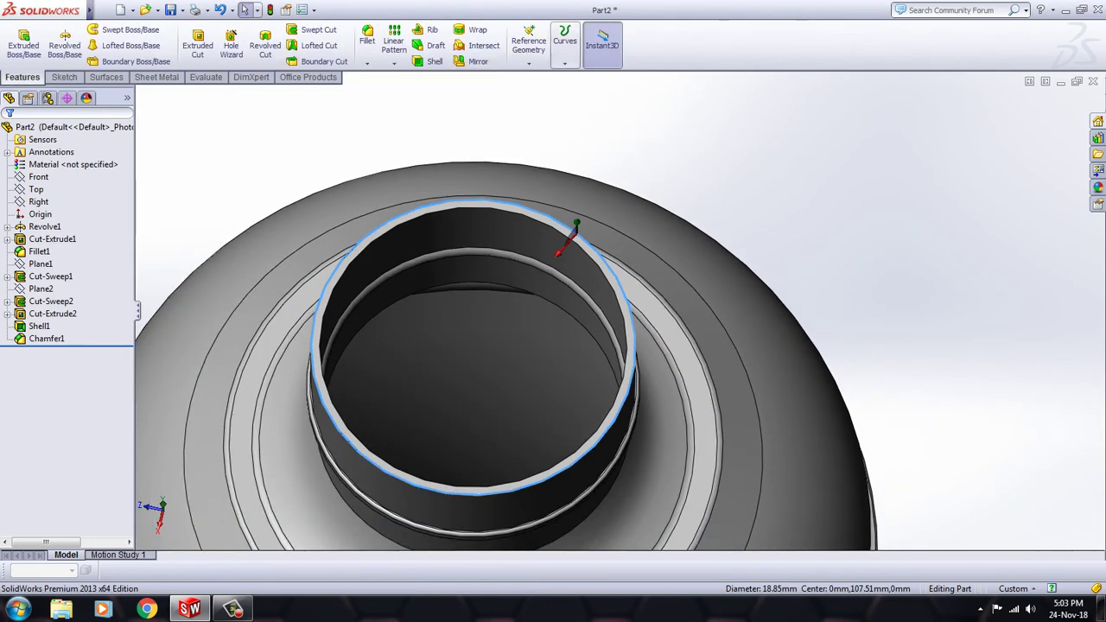
{"action": "left_click", "coordinate": [565, 39]}
{"action": "left_click", "coordinate": [596, 152]}
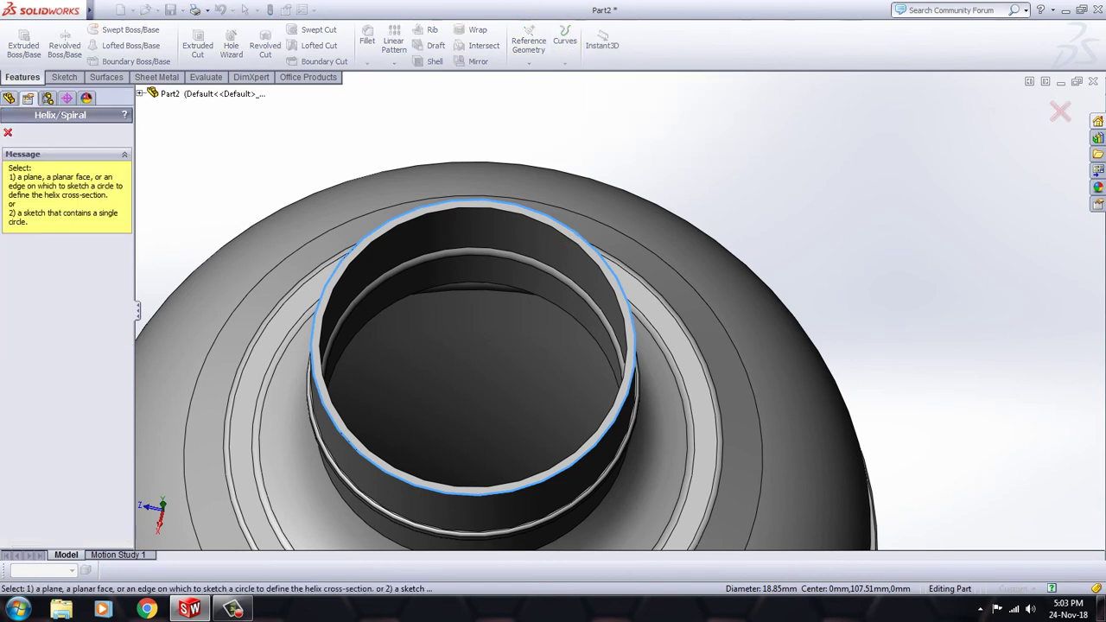
- Cancel the Helix/Spiral command and clear the neck-face selection
{"action": "key", "text": "Escape"}
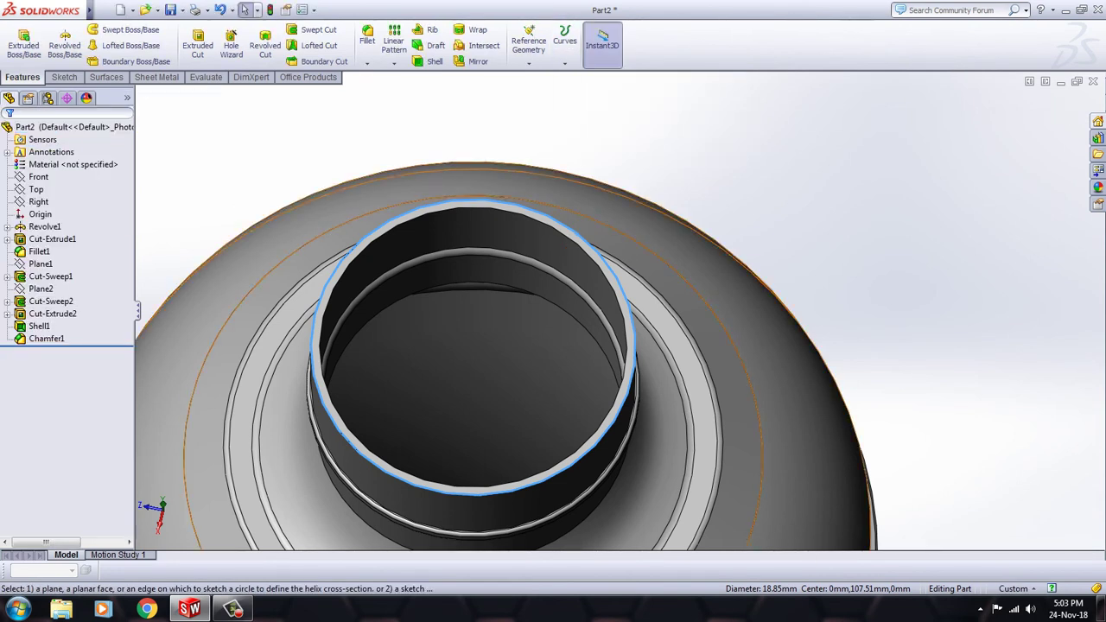
{"action": "scroll", "coordinate": [619, 315], "scroll_direction": "up", "scroll_amount": 2}
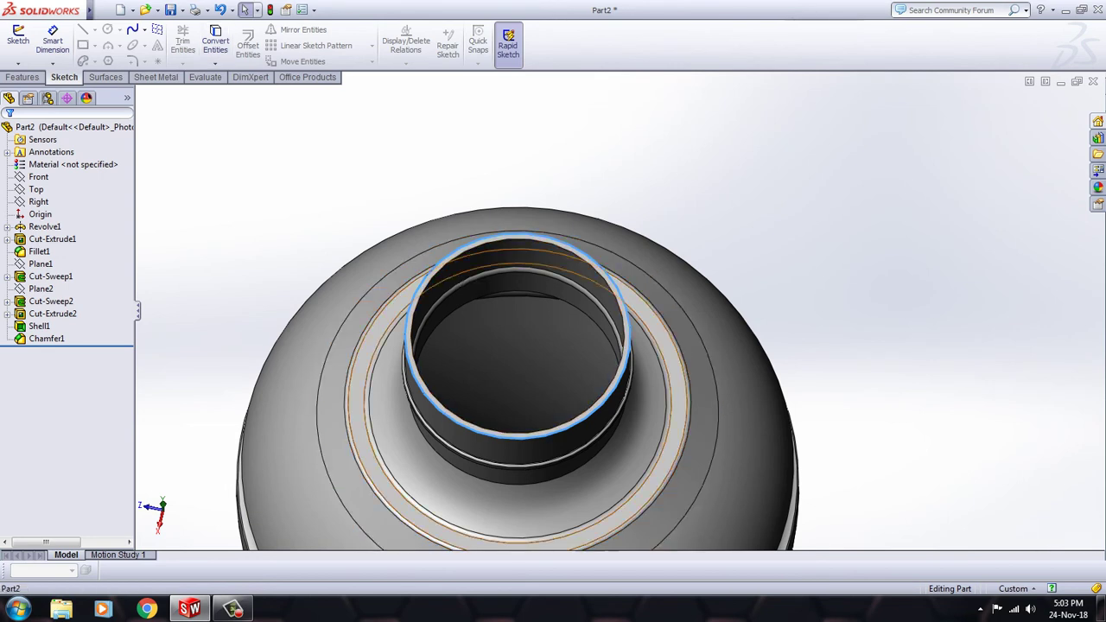
{"action": "left_click", "coordinate": [447, 273]}
{"action": "key", "text": "Escape"}
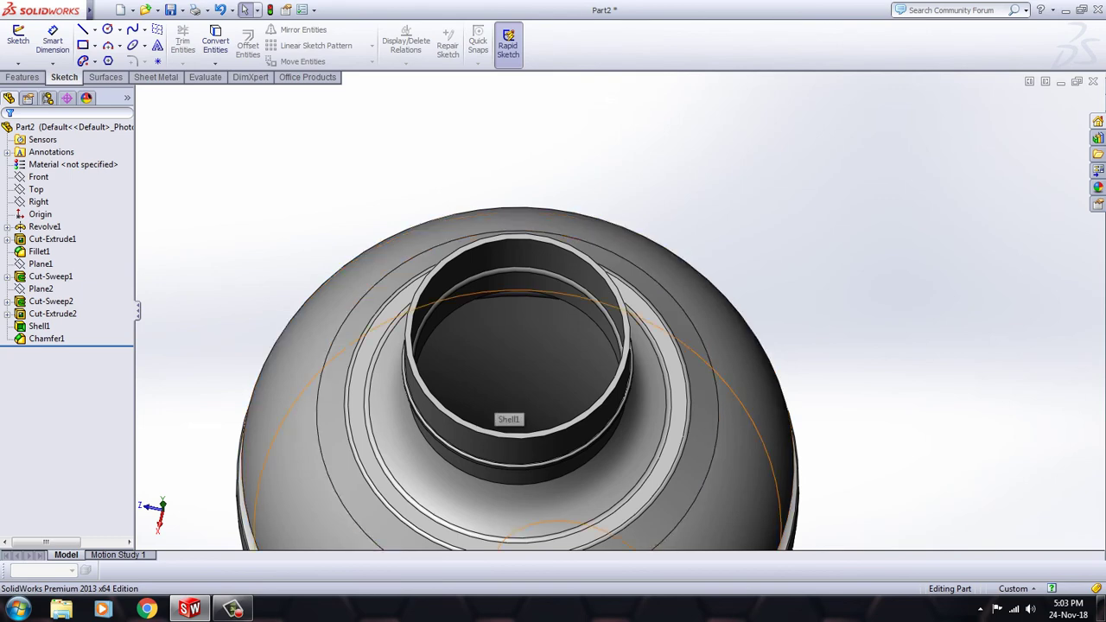
- Orient the view Normal To the neck's flat top face
{"action": "scroll", "coordinate": [628, 336], "scroll_direction": "down", "scroll_amount": 1}
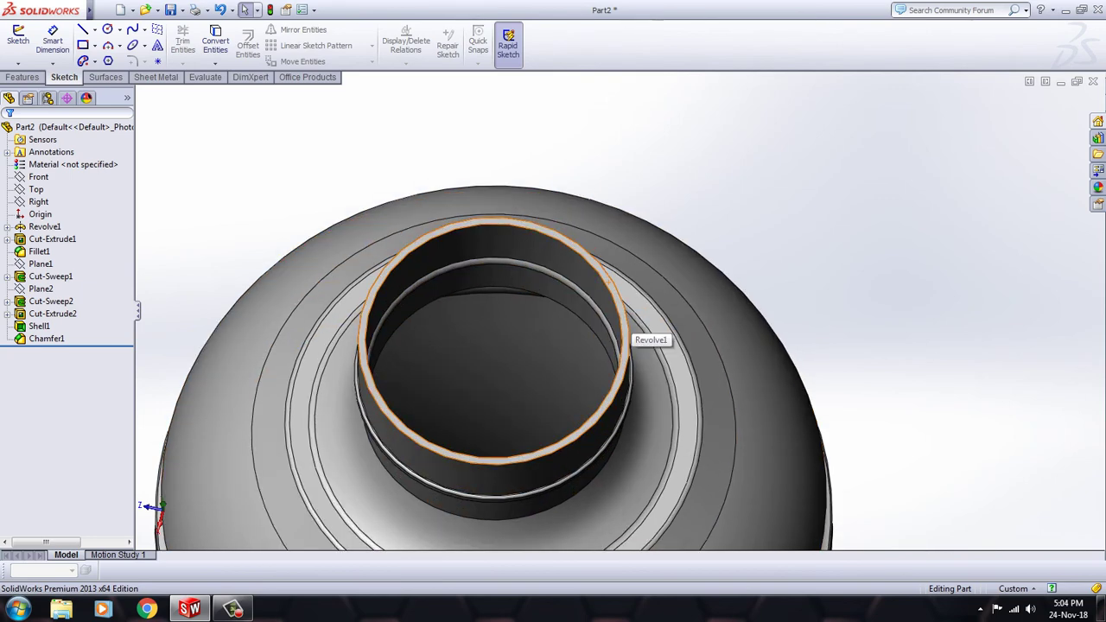
{"action": "scroll", "coordinate": [628, 336], "scroll_direction": "down", "scroll_amount": 2}
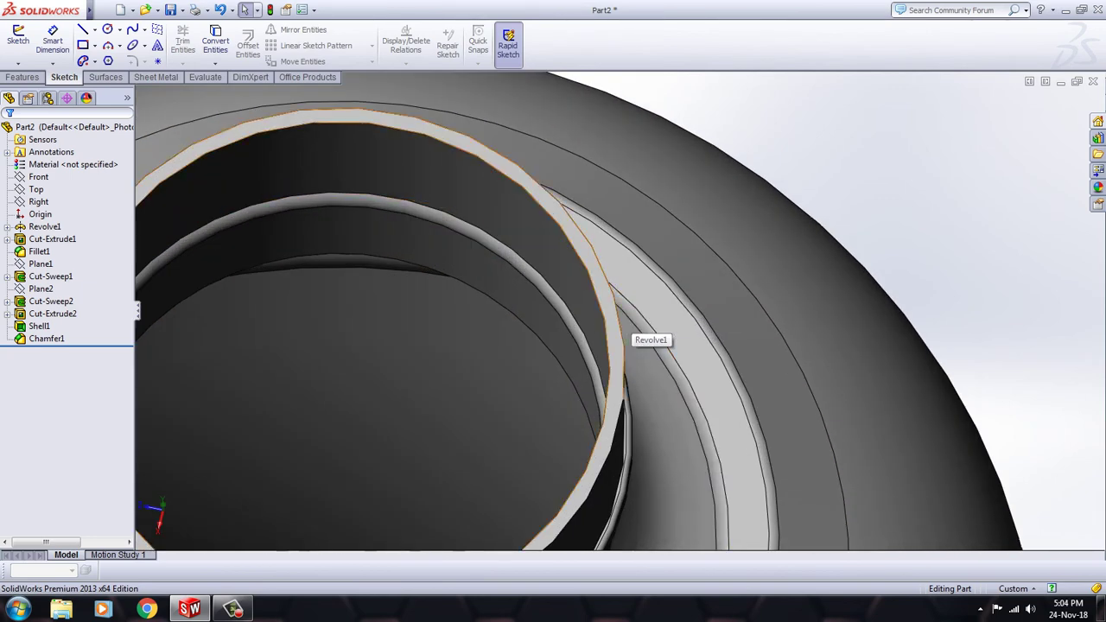
{"action": "scroll", "coordinate": [628, 336], "scroll_direction": "down", "scroll_amount": 1}
{"action": "right_click", "coordinate": [617, 326]}
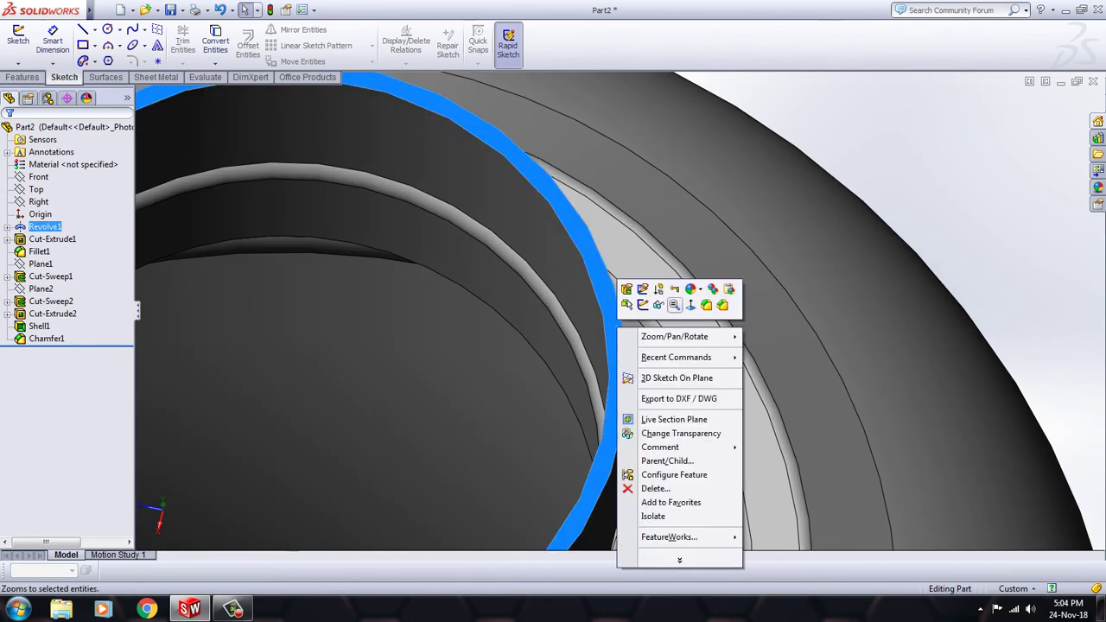
{"action": "left_click", "coordinate": [690, 304]}
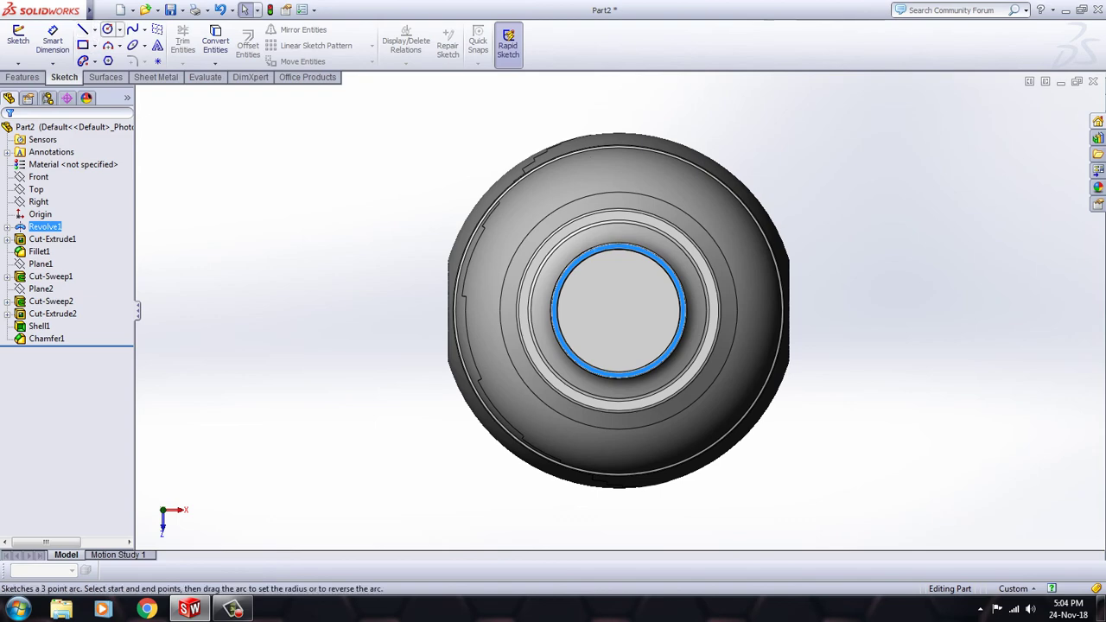
- Sketch an origin-centred circle on the neck top, about 9.9 mm radius
{"action": "left_click", "coordinate": [107, 28]}
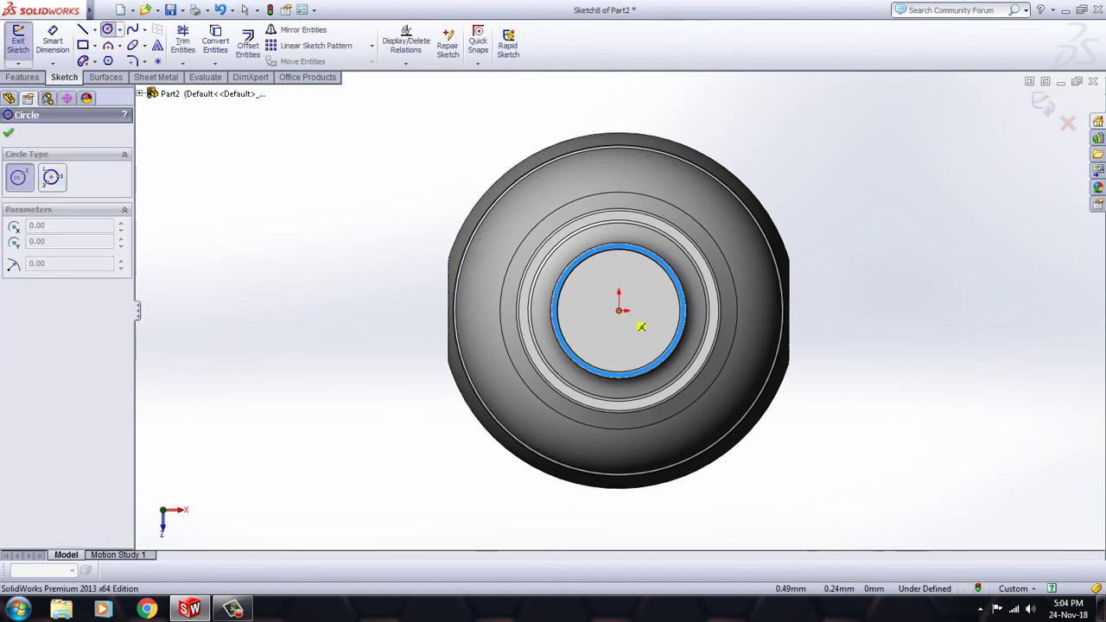
{"action": "left_click", "coordinate": [618, 309]}
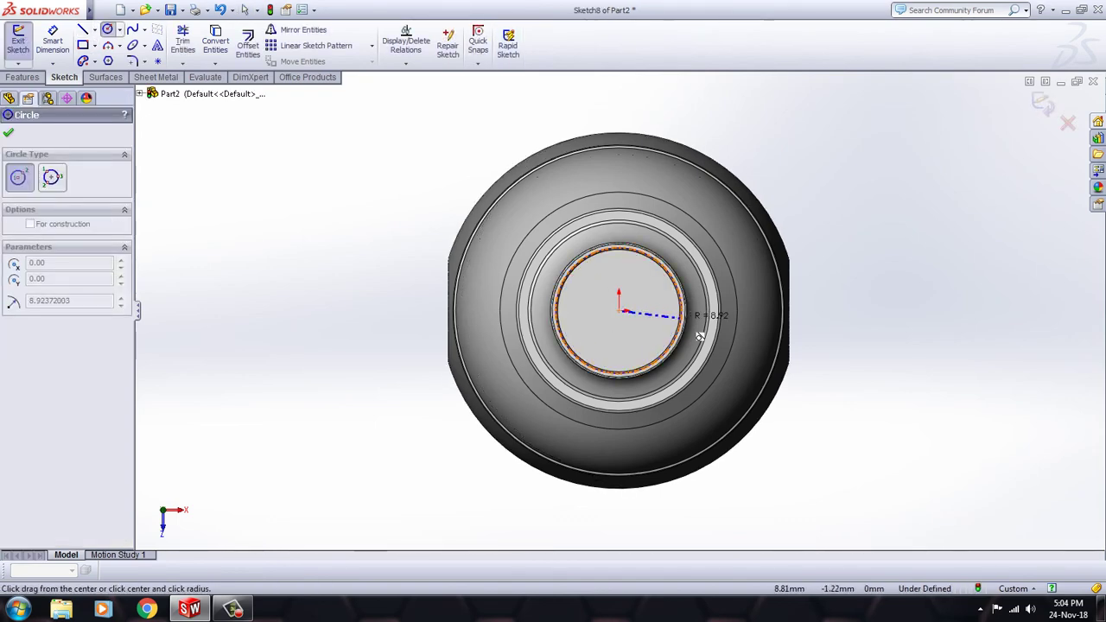
{"action": "scroll", "coordinate": [695, 324], "scroll_direction": "up", "scroll_amount": 3}
{"action": "scroll", "coordinate": [693, 336], "scroll_direction": "up", "scroll_amount": 3}
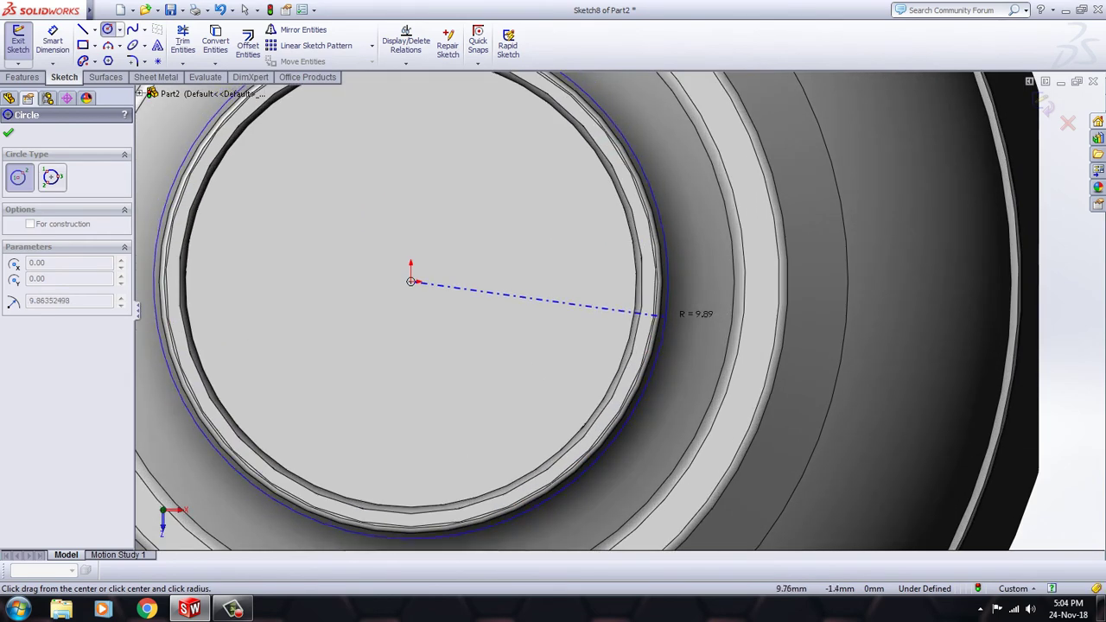
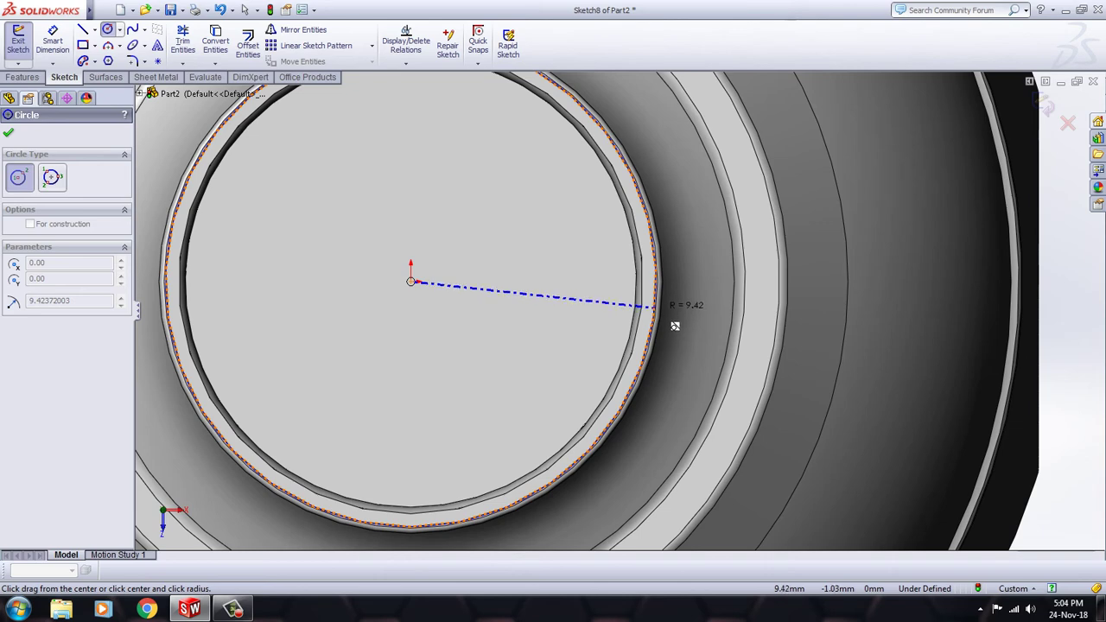
- Draw a 9.42 mm radius circle on the neck rim, then zoom to fit the whole bottle
{"action": "left_click", "coordinate": [674, 324]}
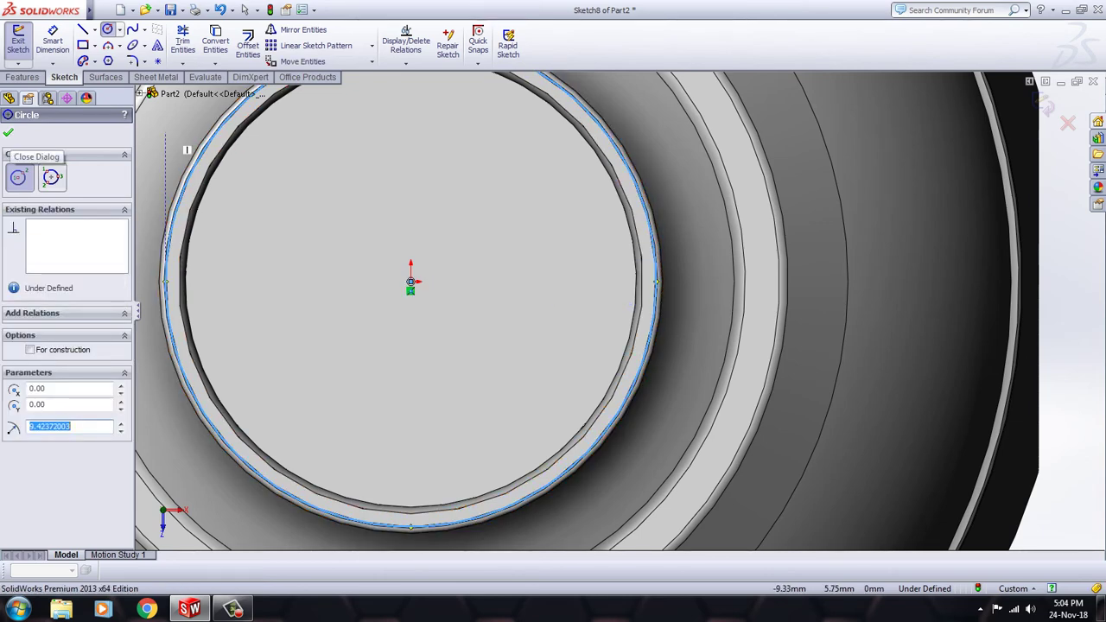
{"action": "left_click", "coordinate": [9, 132]}
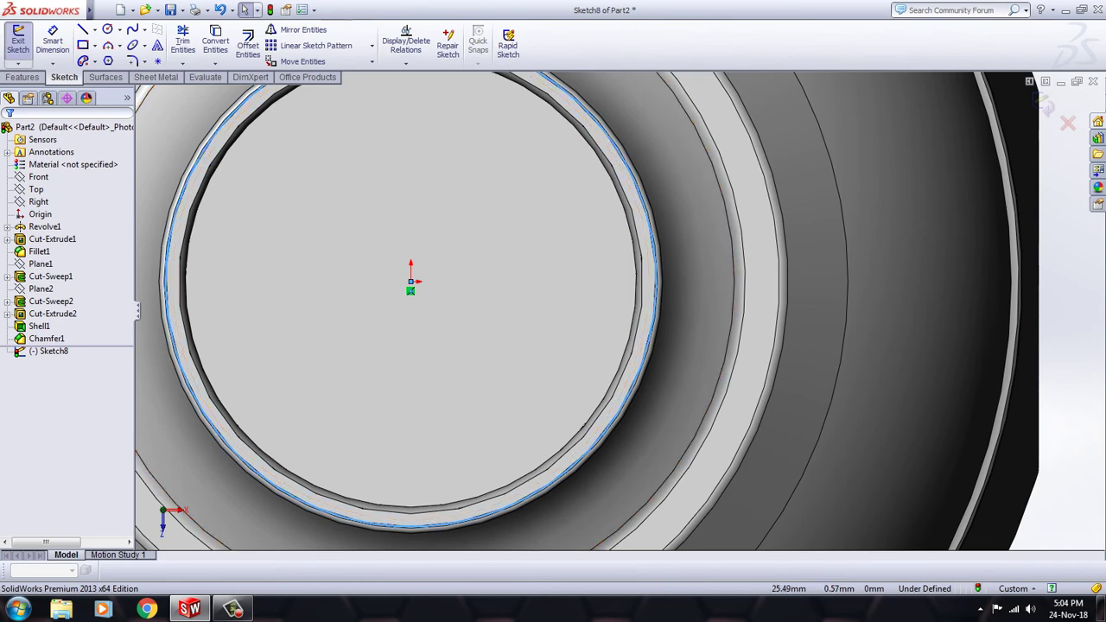
{"action": "key", "text": "ctrl+shift+z"}
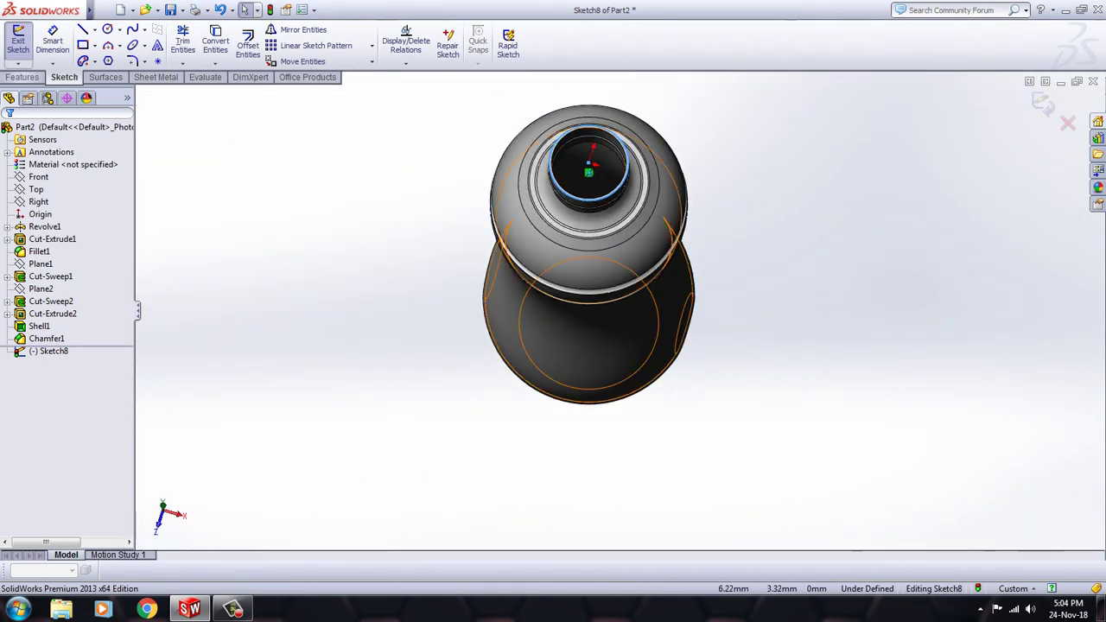
- Start a Helix and Spiral feature on the neck circle
{"action": "left_click", "coordinate": [23, 77]}
{"action": "left_click", "coordinate": [564, 41]}
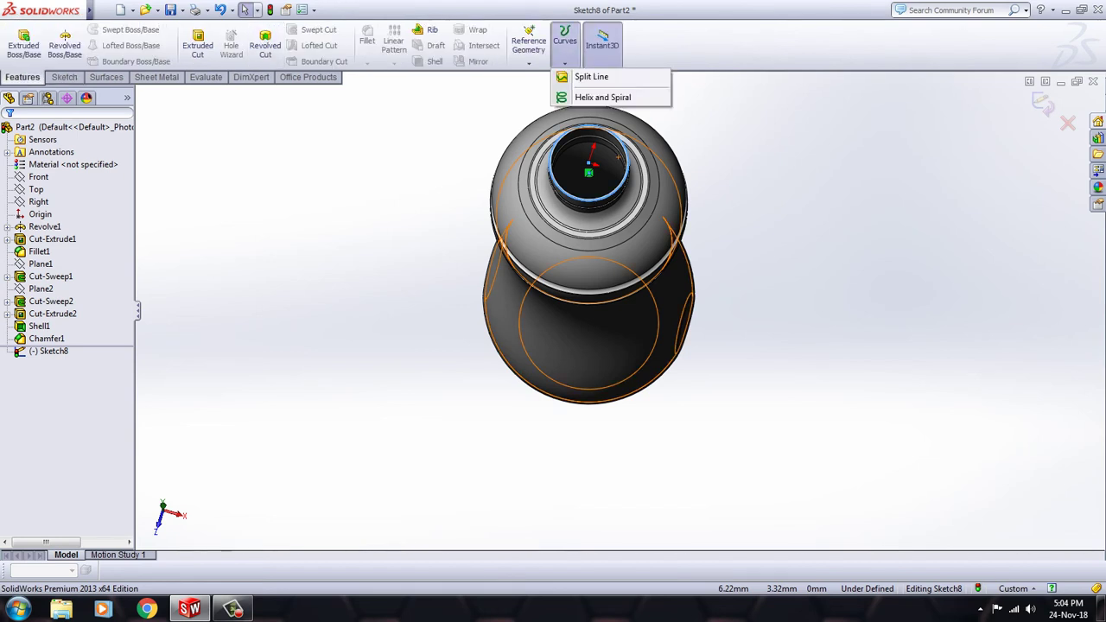
{"action": "left_click", "coordinate": [596, 98]}
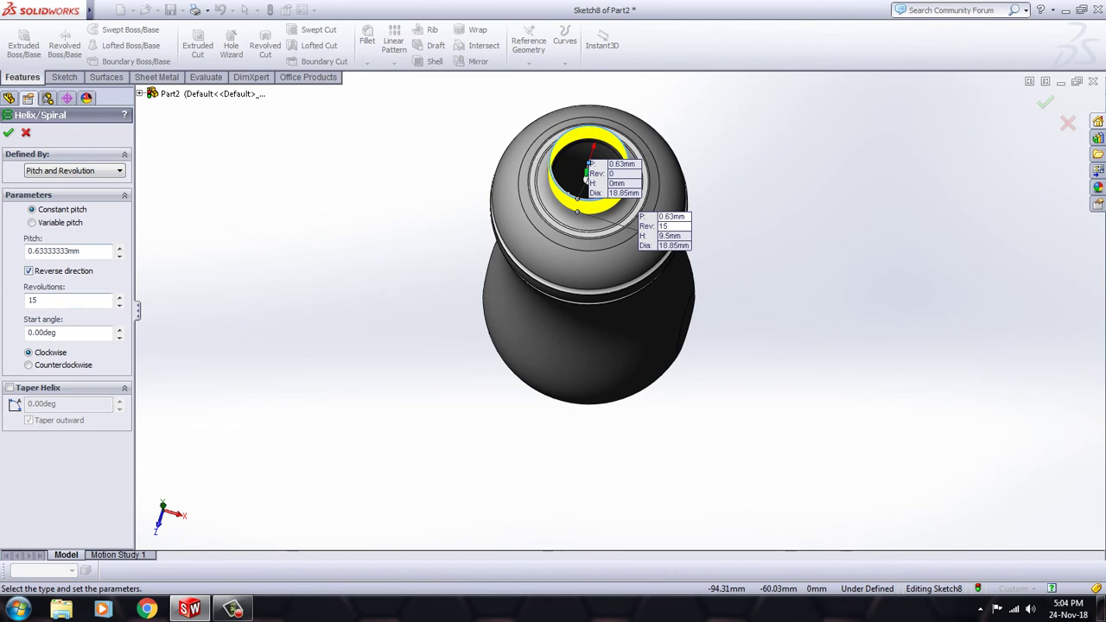
- Set the helix to 1.25 revolutions with a 0.63 mm pitch
{"action": "left_click", "coordinate": [119, 296]}
{"action": "type", "text": ".75"}
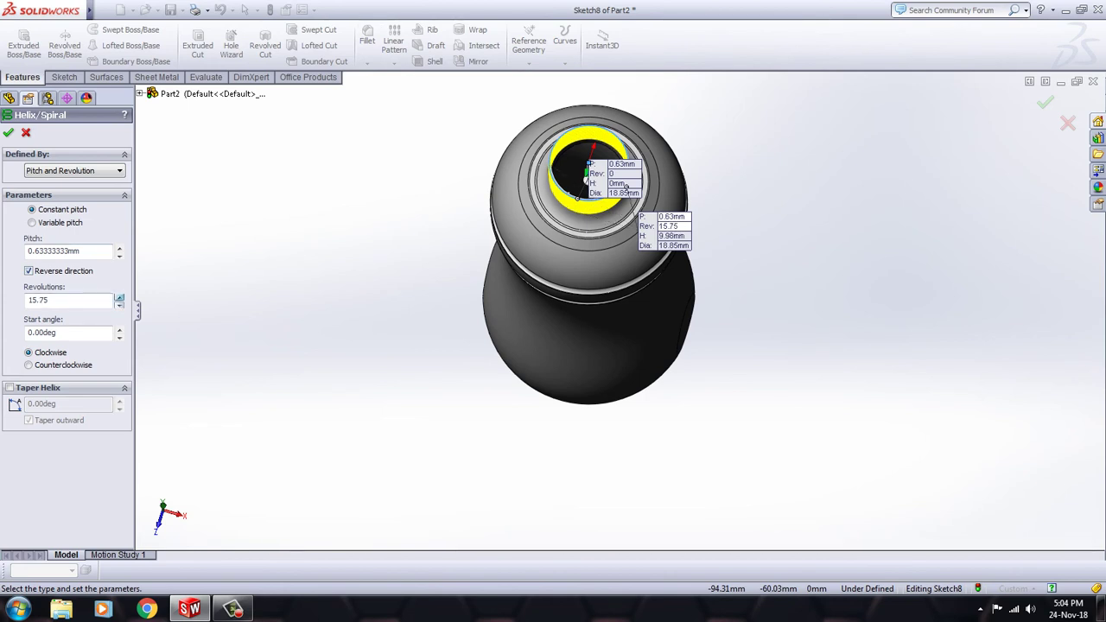
{"action": "left_click", "coordinate": [119, 297]}
{"action": "left_click", "coordinate": [120, 304]}
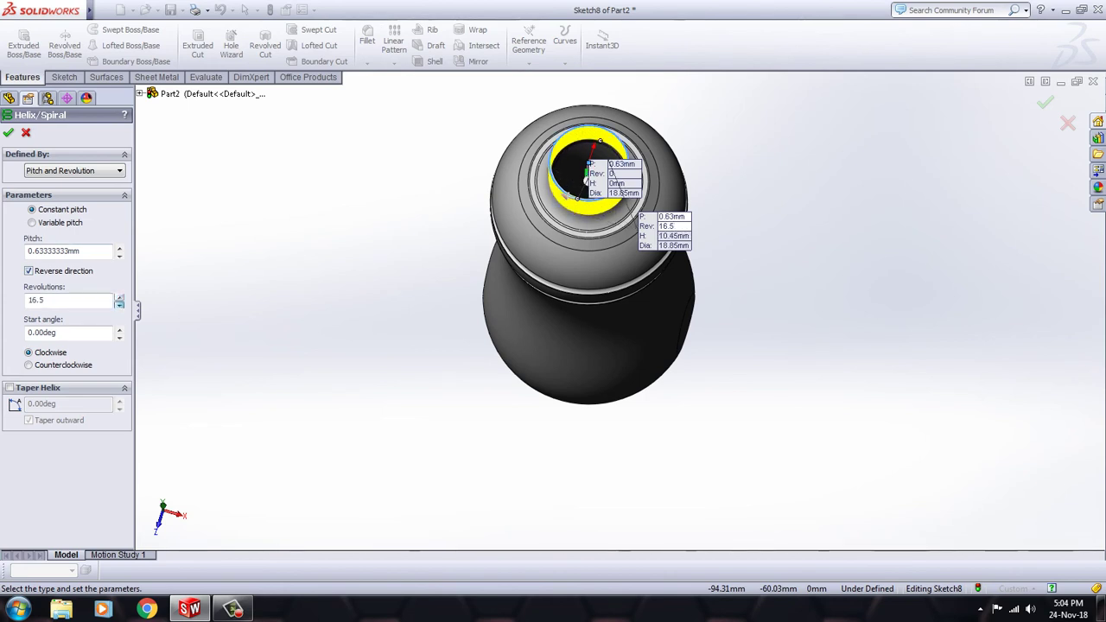
{"action": "left_click", "coordinate": [119, 305]}
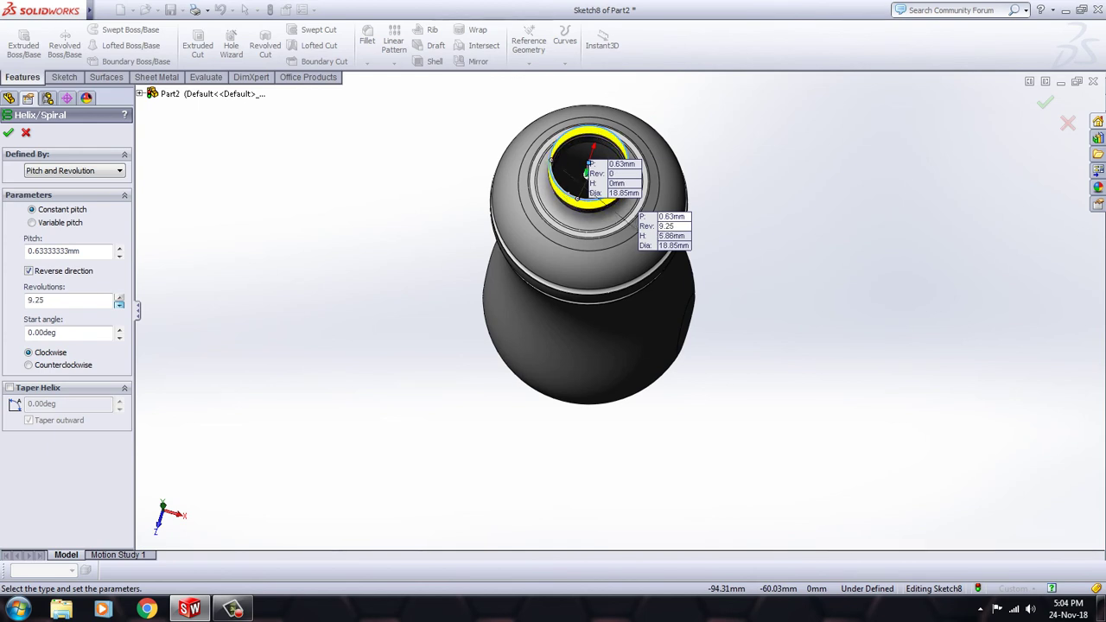
{"action": "left_click", "coordinate": [120, 304]}
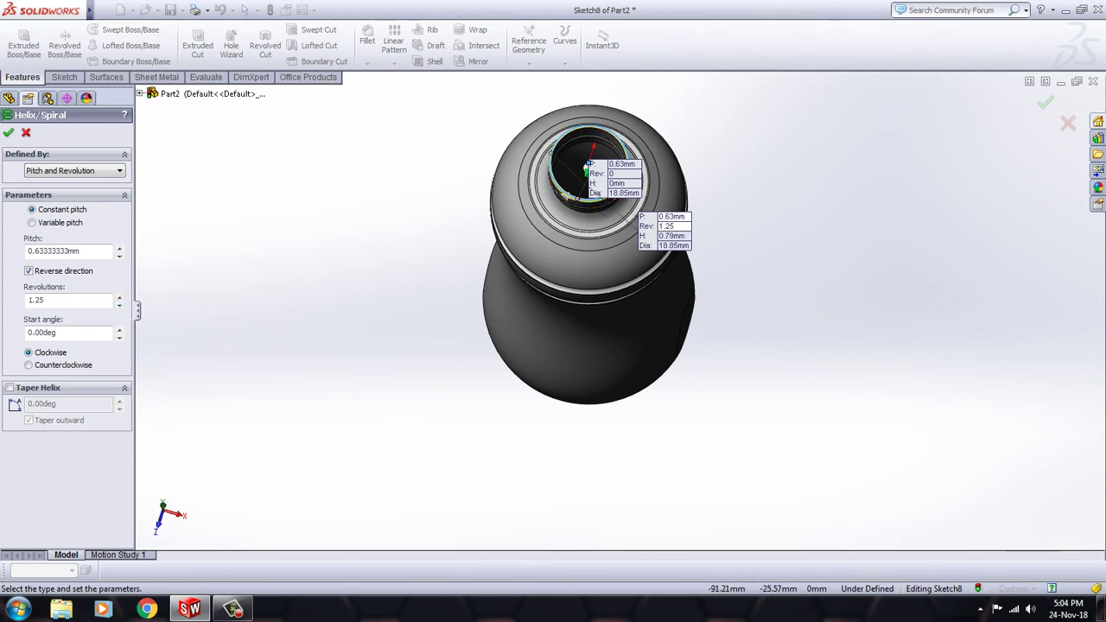
{"action": "left_click", "coordinate": [119, 247]}
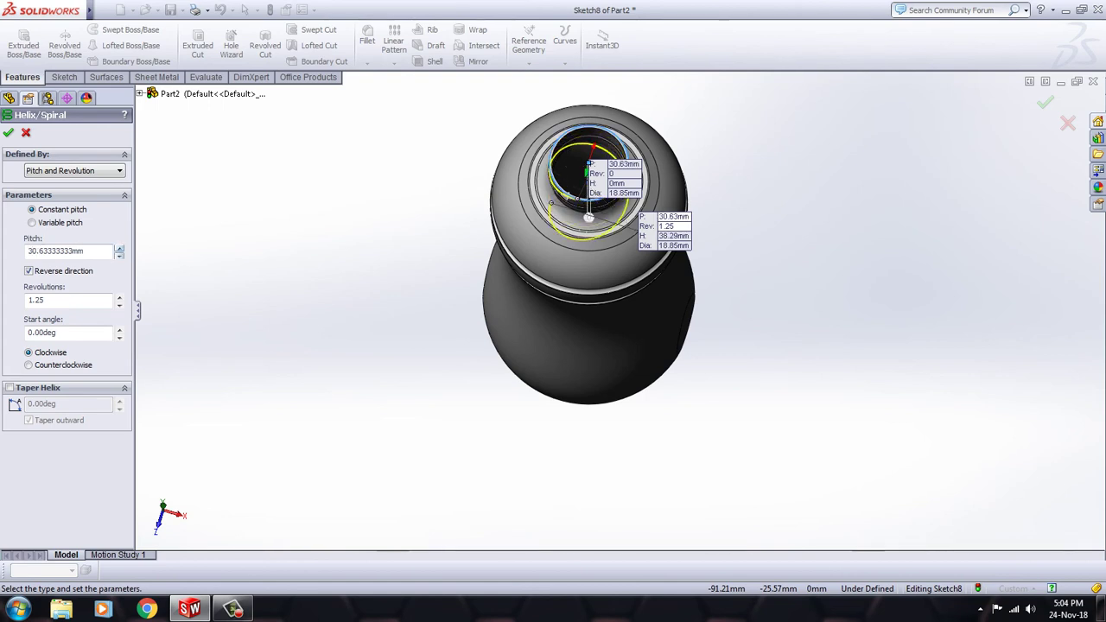
{"action": "left_click", "coordinate": [119, 255]}
{"action": "left_click", "coordinate": [119, 255]}
{"action": "left_click", "coordinate": [119, 255]}
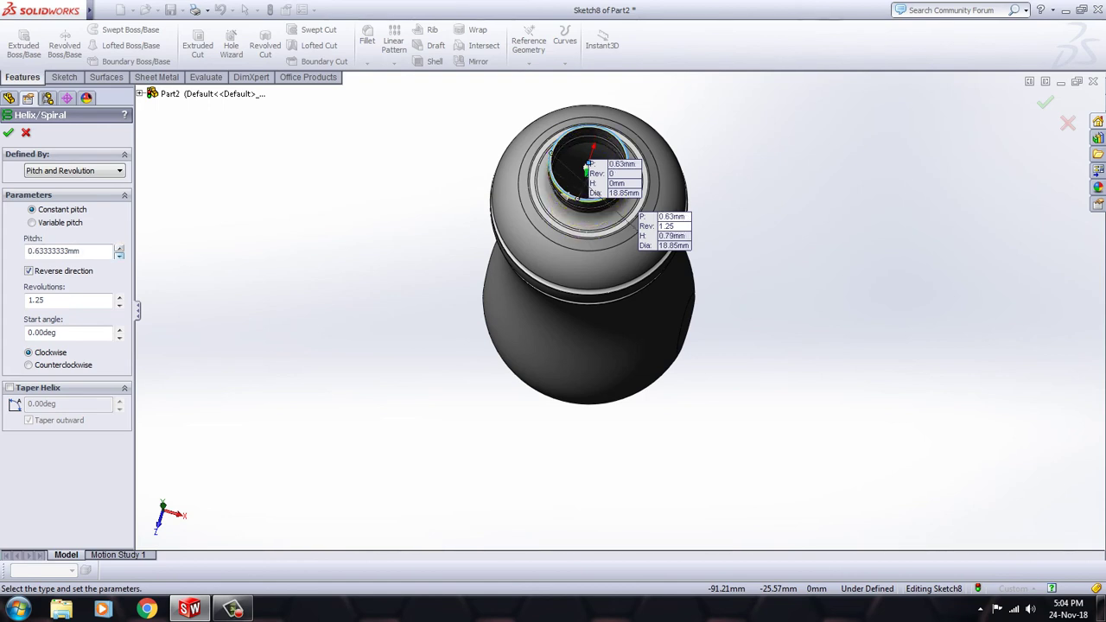
{"action": "scroll", "coordinate": [752, 155], "scroll_direction": "down", "scroll_amount": 1}
- Orbit to a side view of the neck and stretch the helix pitch to 3.2 mm
{"action": "scroll", "coordinate": [752, 155], "scroll_direction": "down", "scroll_amount": 1}
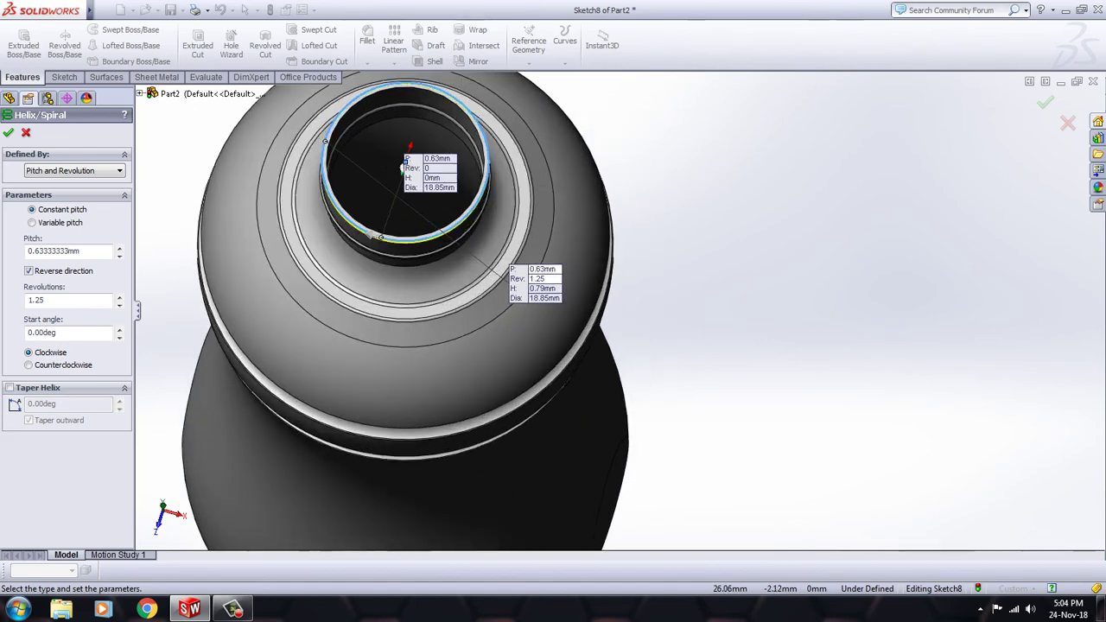
{"action": "scroll", "coordinate": [751, 155], "scroll_direction": "down", "scroll_amount": 1}
{"action": "mouse_move", "coordinate": [605, 346]}
{"action": "middle_mouse_down"}
{"action": "mouse_move", "coordinate": [605, 259]}
{"action": "mouse_move", "coordinate": [604, 293]}
{"action": "middle_mouse_up"}
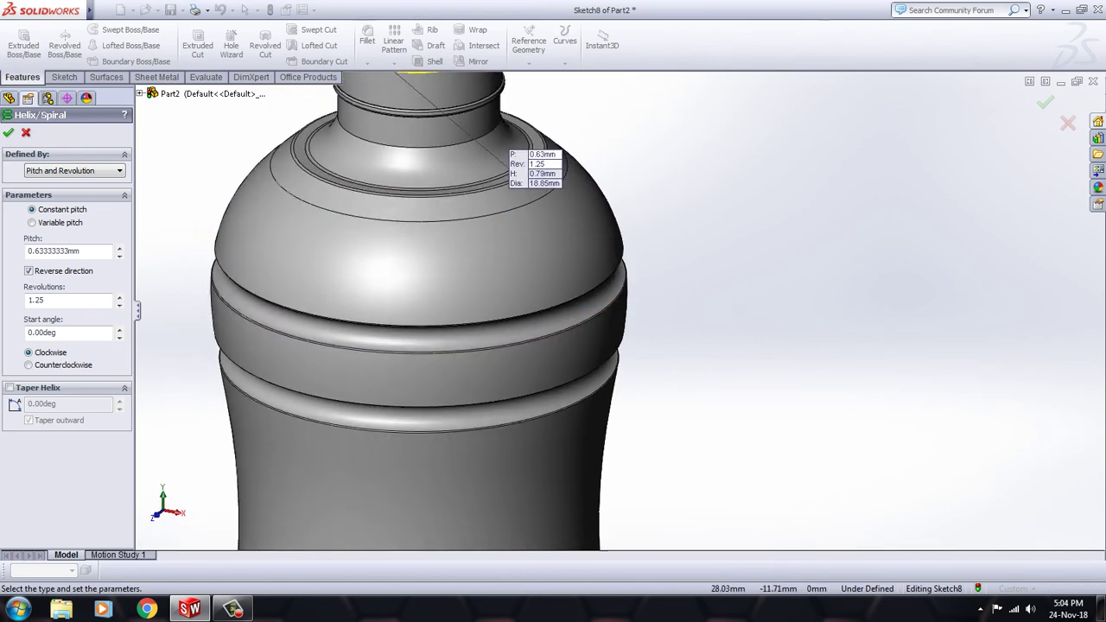
{"action": "scroll", "coordinate": [479, 328], "scroll_direction": "up", "scroll_amount": 1}
{"action": "scroll", "coordinate": [518, 259], "scroll_direction": "down", "scroll_amount": 1}
{"action": "scroll", "coordinate": [518, 259], "scroll_direction": "down", "scroll_amount": 1}
{"action": "scroll", "coordinate": [518, 259], "scroll_direction": "down", "scroll_amount": 1}
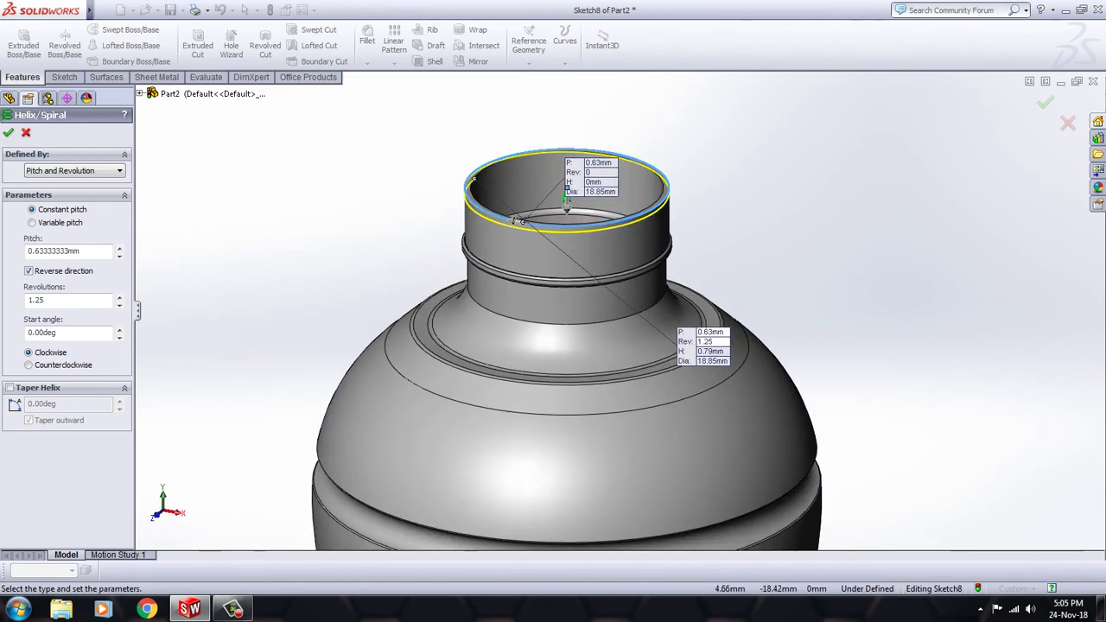
{"action": "left_click_drag", "start_coordinate": [565, 201], "coordinate": [566, 241]}
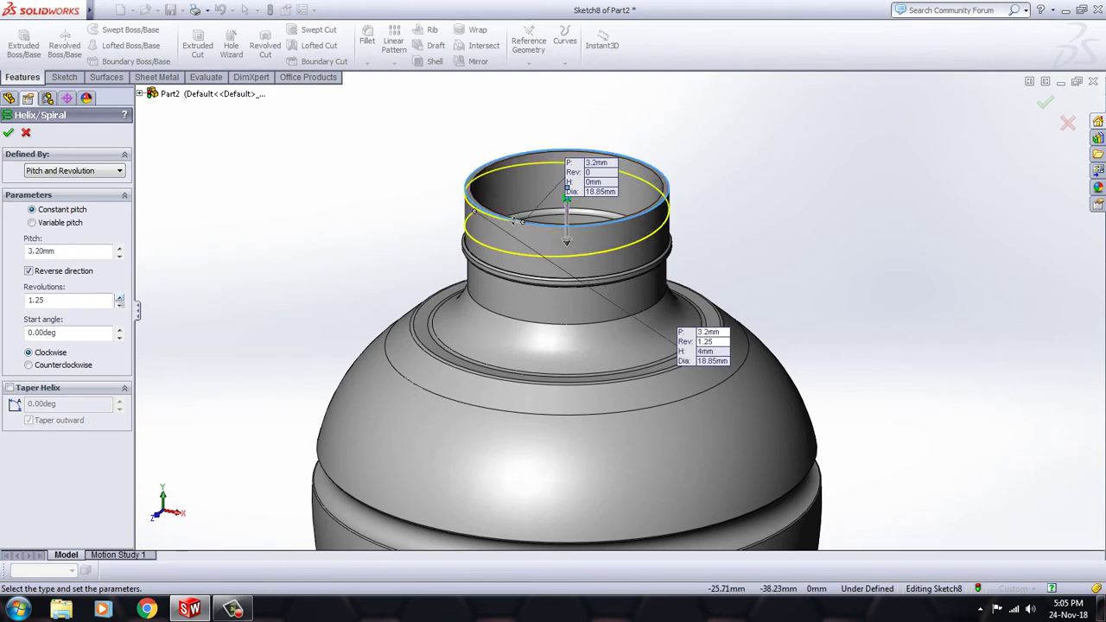
- Raise the helix to 1.75 revolutions and accept it as Helix/Spiral1
{"action": "left_click", "coordinate": [119, 297]}
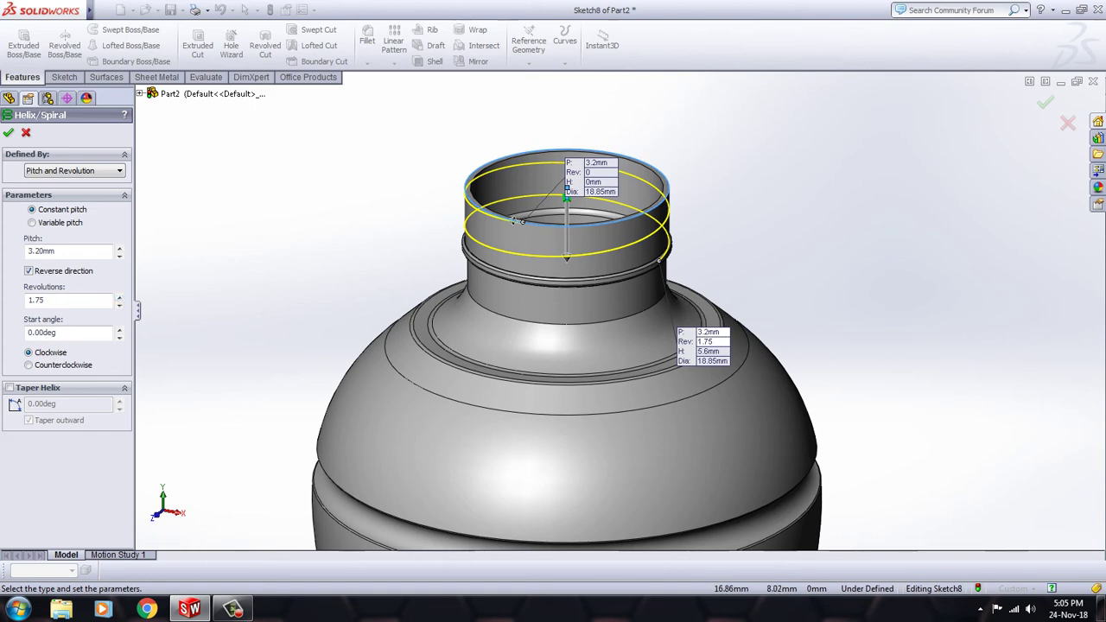
{"action": "scroll", "coordinate": [604, 298], "scroll_direction": "up", "scroll_amount": 1}
{"action": "scroll", "coordinate": [605, 298], "scroll_direction": "up", "scroll_amount": 1}
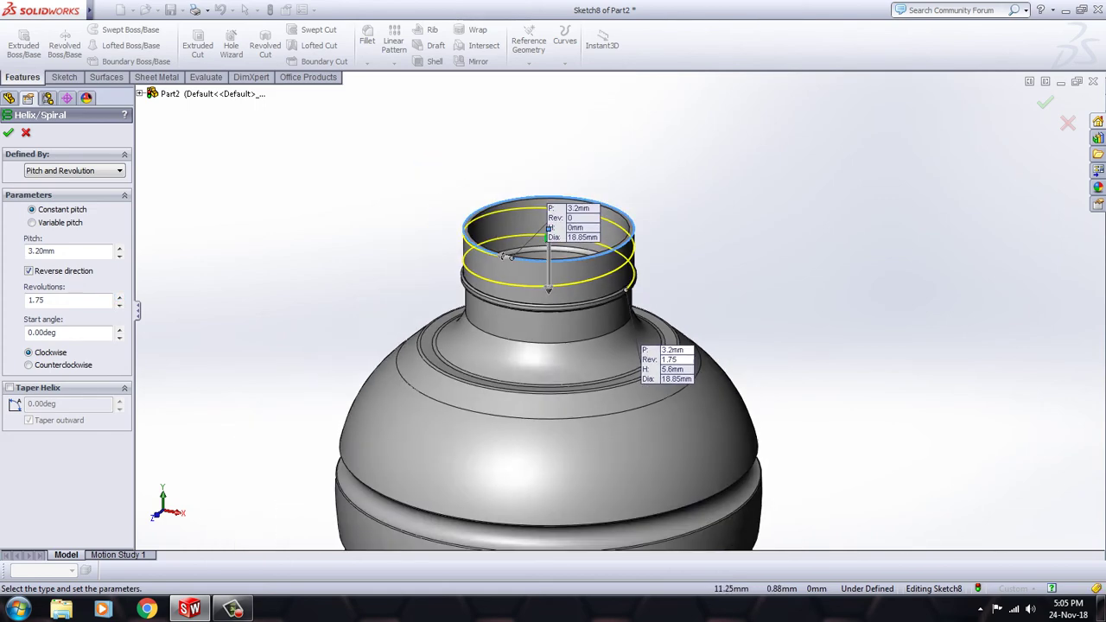
{"action": "scroll", "coordinate": [609, 303], "scroll_direction": "up", "scroll_amount": 2}
{"action": "scroll", "coordinate": [620, 307], "scroll_direction": "up", "scroll_amount": 2}
{"action": "scroll", "coordinate": [621, 306], "scroll_direction": "down", "scroll_amount": 1}
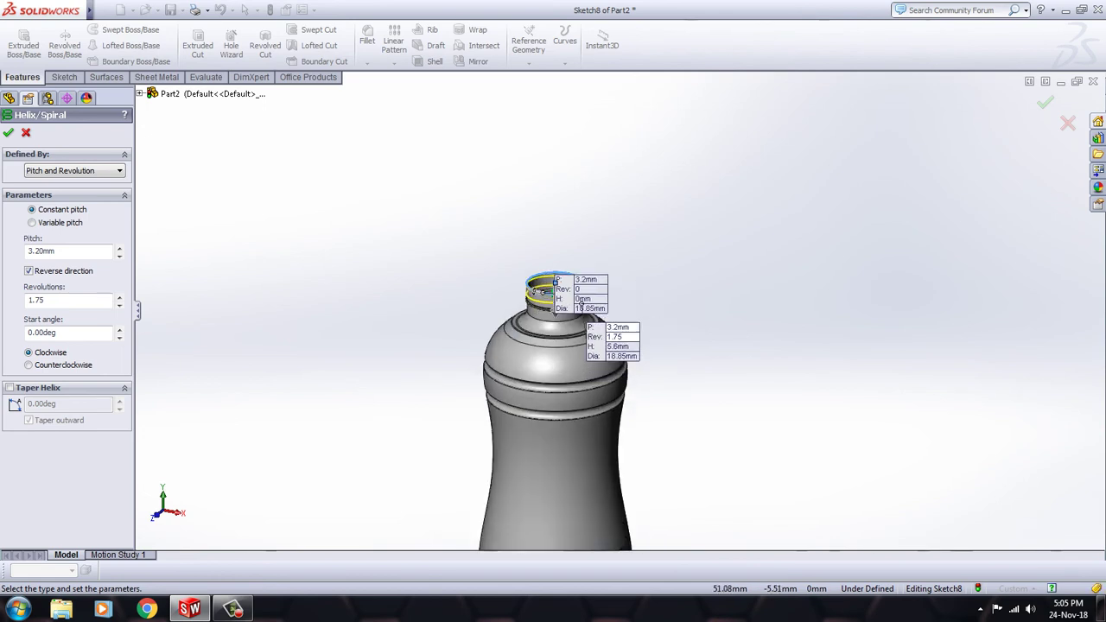
{"action": "scroll", "coordinate": [616, 307], "scroll_direction": "up", "scroll_amount": 1}
{"action": "scroll", "coordinate": [609, 307], "scroll_direction": "up", "scroll_amount": 2}
{"action": "scroll", "coordinate": [606, 308], "scroll_direction": "up", "scroll_amount": 1}
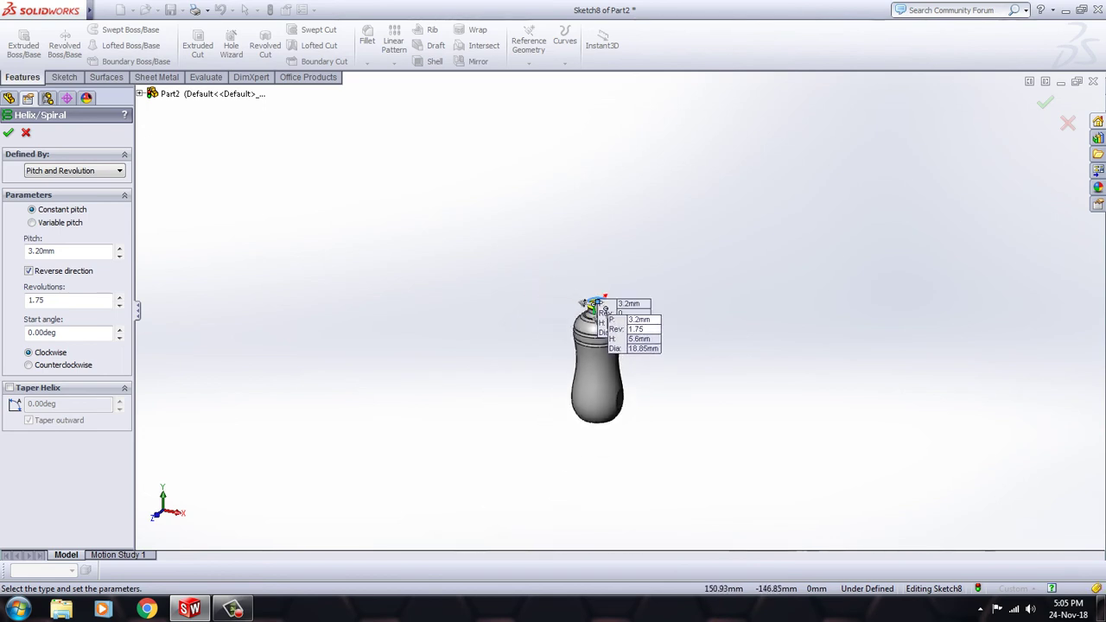
{"action": "scroll", "coordinate": [601, 307], "scroll_direction": "down", "scroll_amount": 2}
{"action": "scroll", "coordinate": [519, 121], "scroll_direction": "down", "scroll_amount": 1}
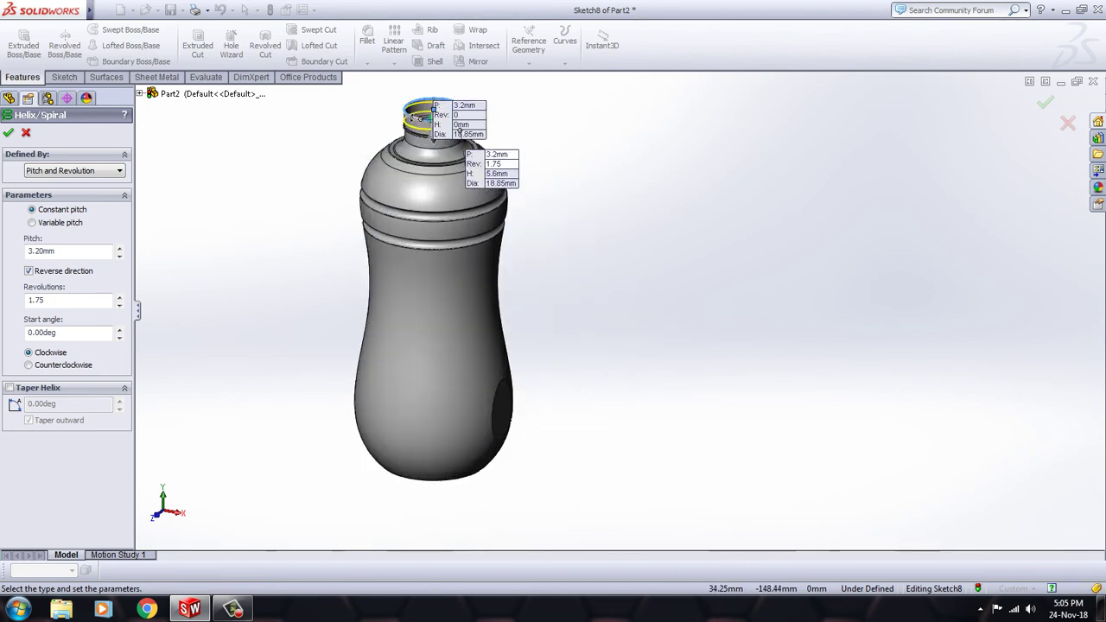
{"action": "scroll", "coordinate": [506, 103], "scroll_direction": "down", "scroll_amount": 1}
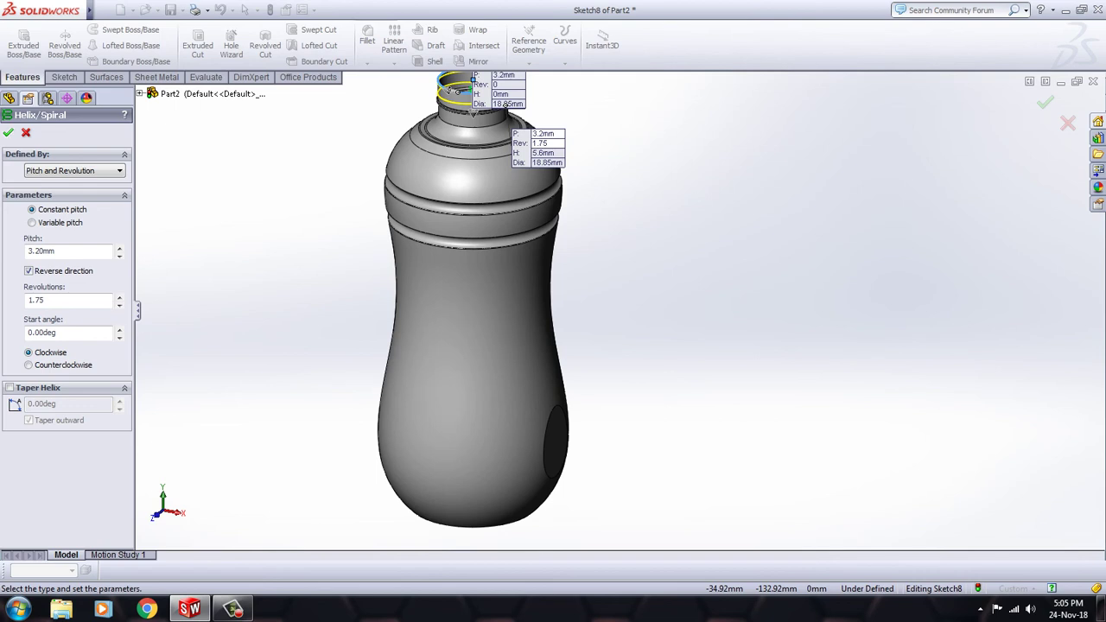
{"action": "key", "text": "Return"}
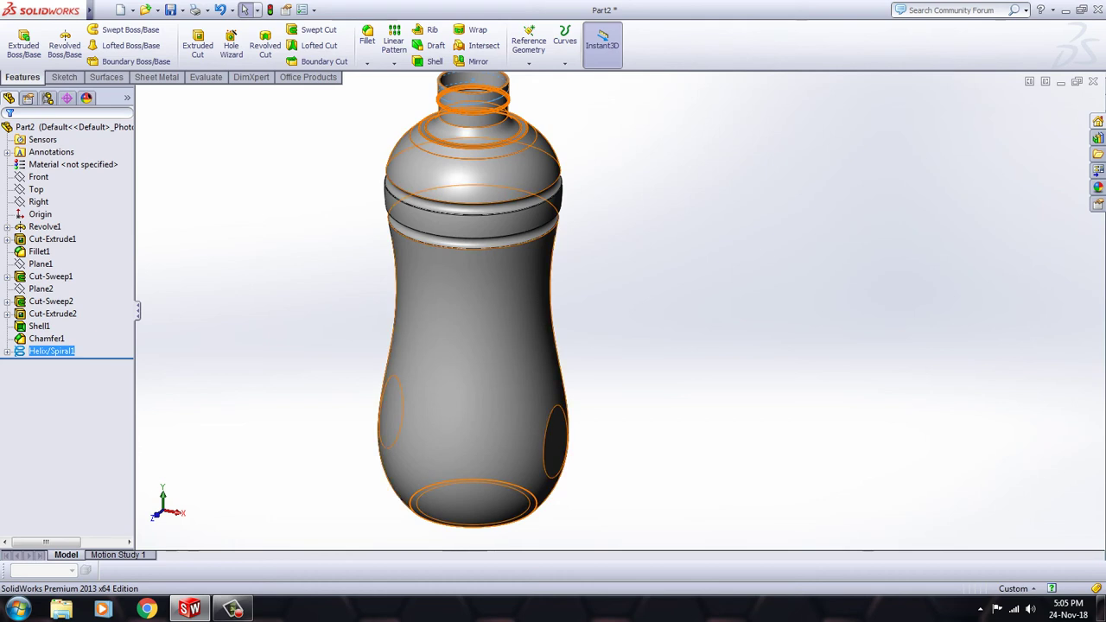
{"action": "left_click", "coordinate": [7, 351]}
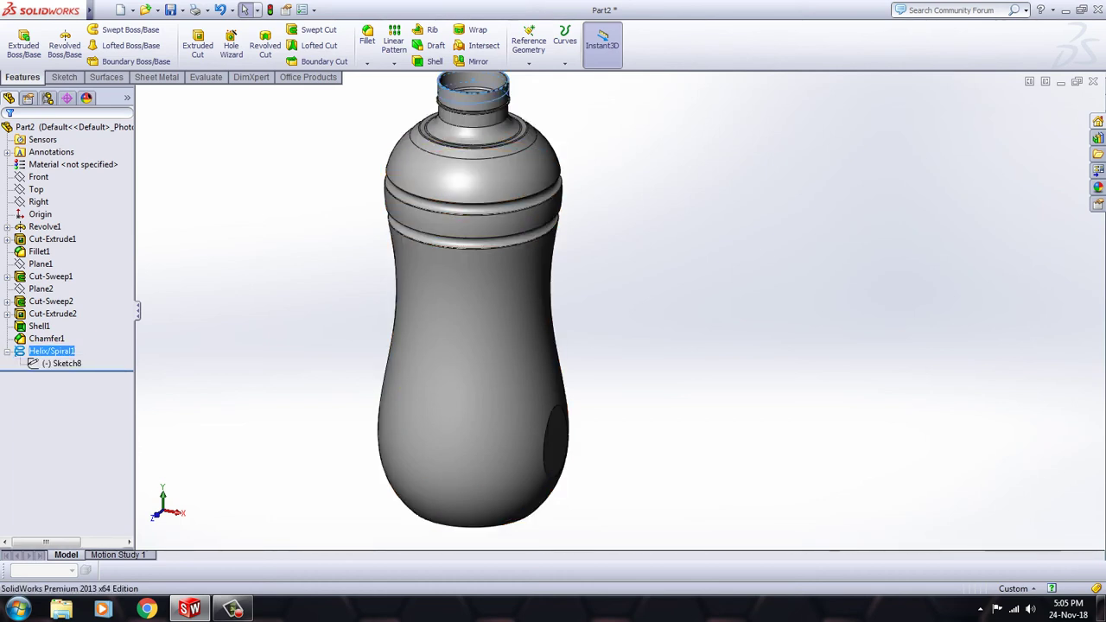
{"action": "right_click", "coordinate": [47, 351]}
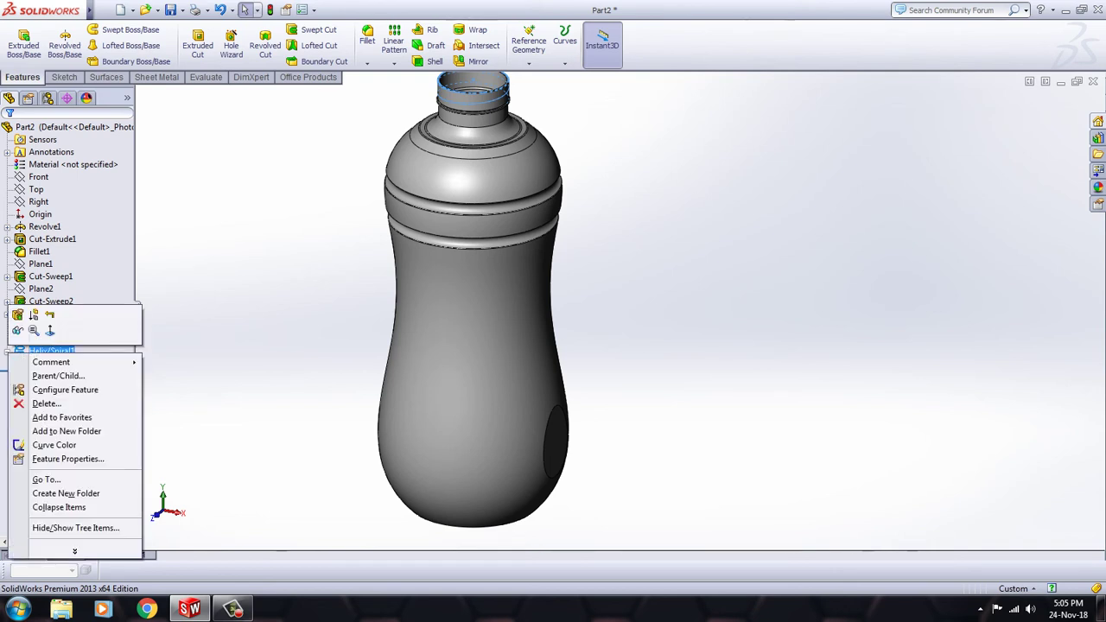
{"action": "left_click", "coordinate": [17, 314]}
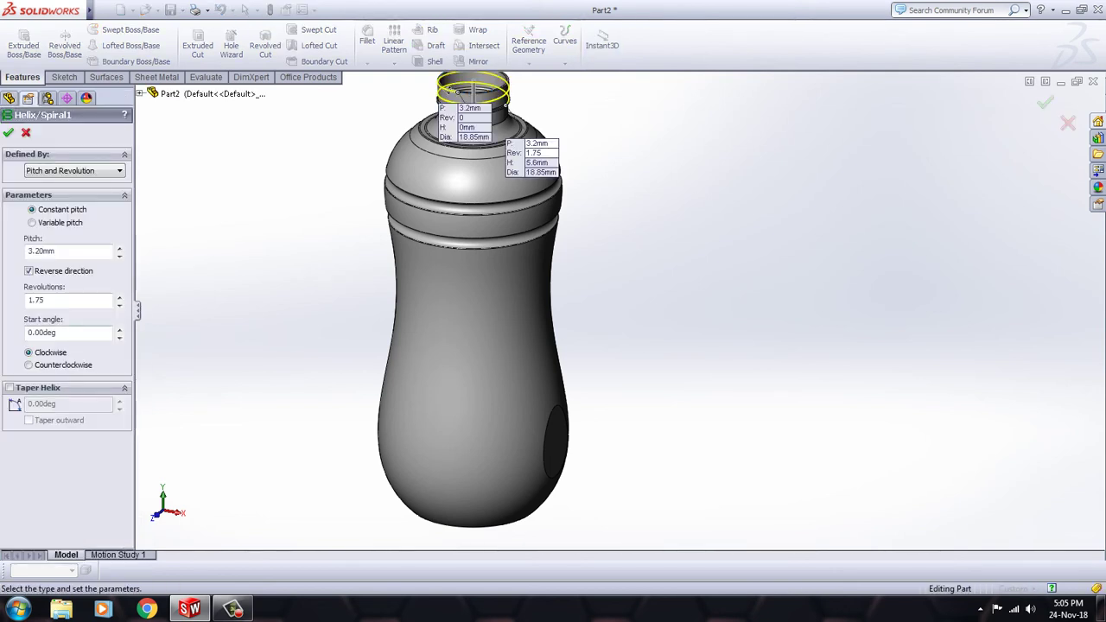
{"action": "key", "text": "Return"}
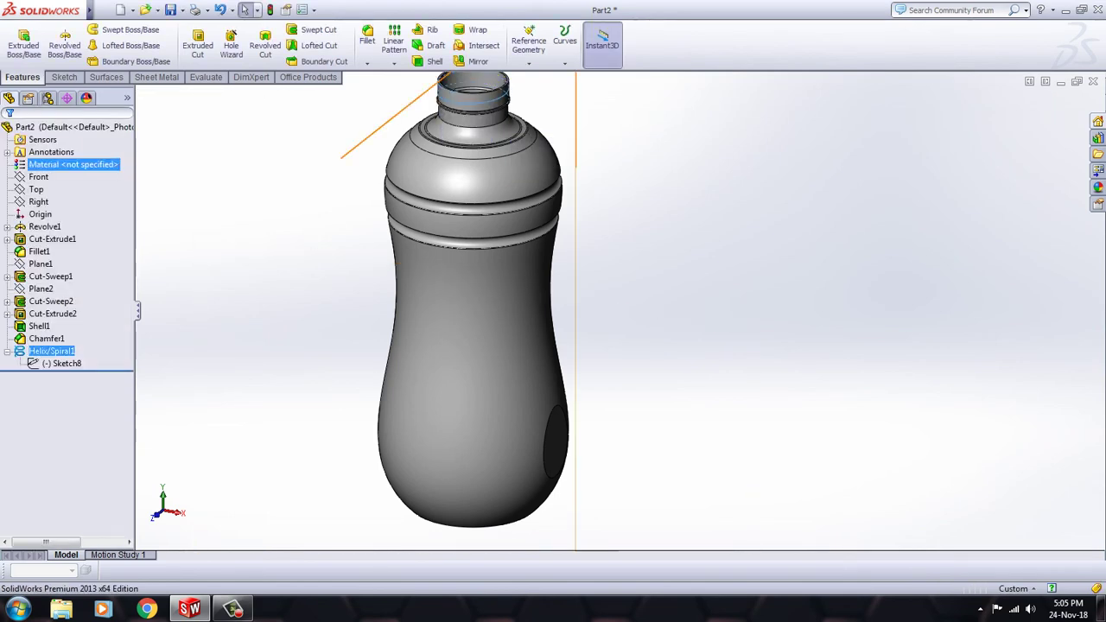
{"action": "left_click", "coordinate": [38, 201]}
{"action": "left_click", "coordinate": [112, 221]}
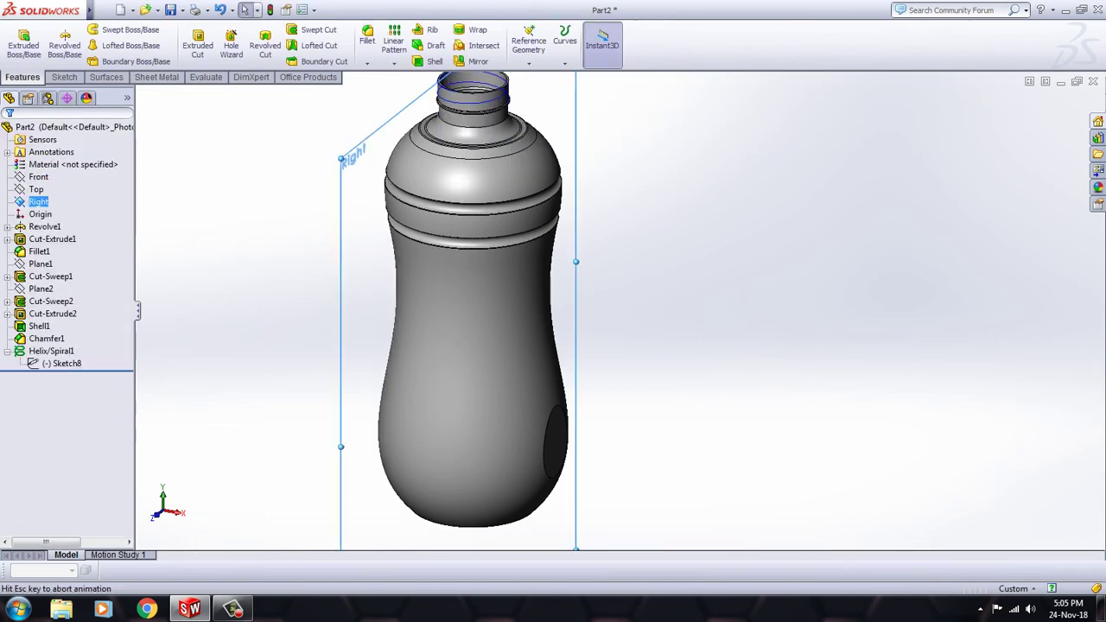
{"action": "scroll", "coordinate": [654, 97], "scroll_direction": "down", "scroll_amount": 1}
{"action": "scroll", "coordinate": [654, 96], "scroll_direction": "down", "scroll_amount": 1}
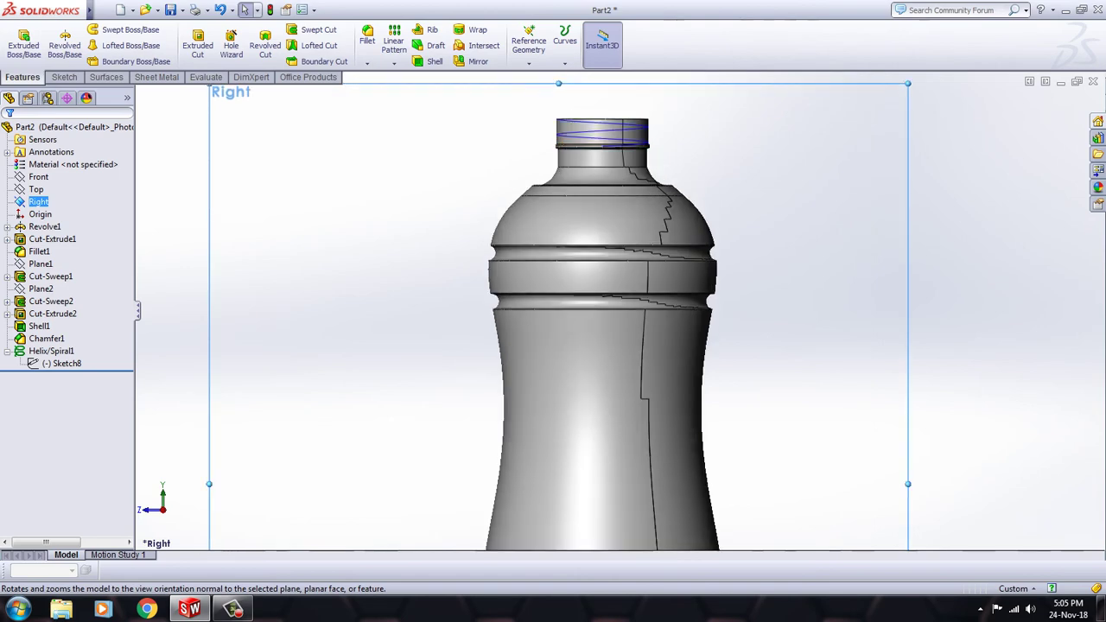
{"action": "scroll", "coordinate": [654, 97], "scroll_direction": "down", "scroll_amount": 2}
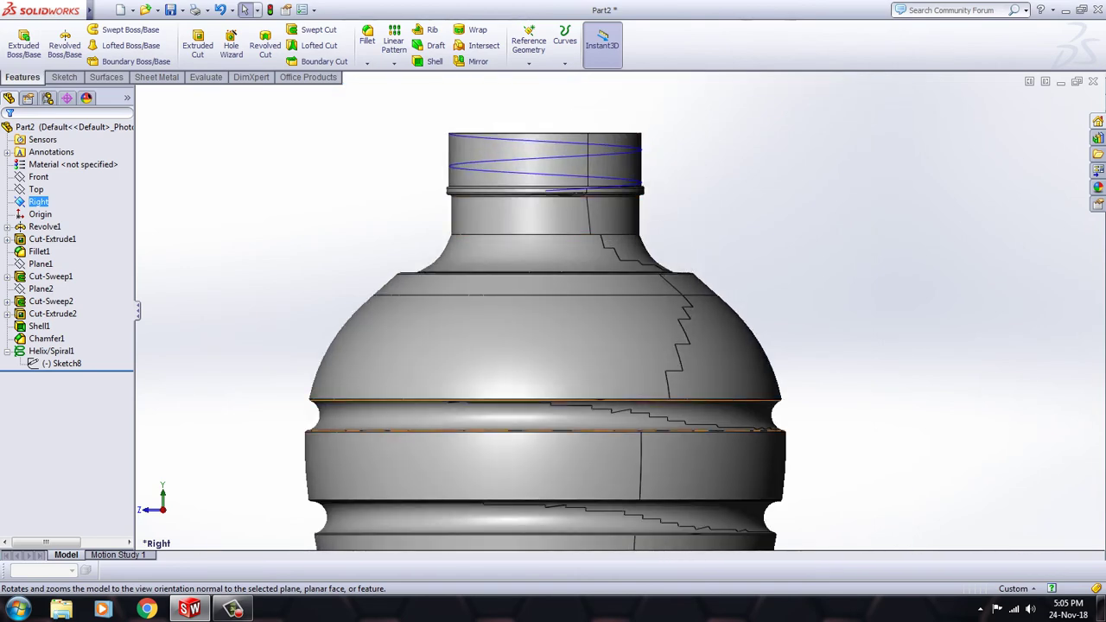
{"action": "left_click", "coordinate": [38, 177]}
{"action": "left_click", "coordinate": [99, 156]}
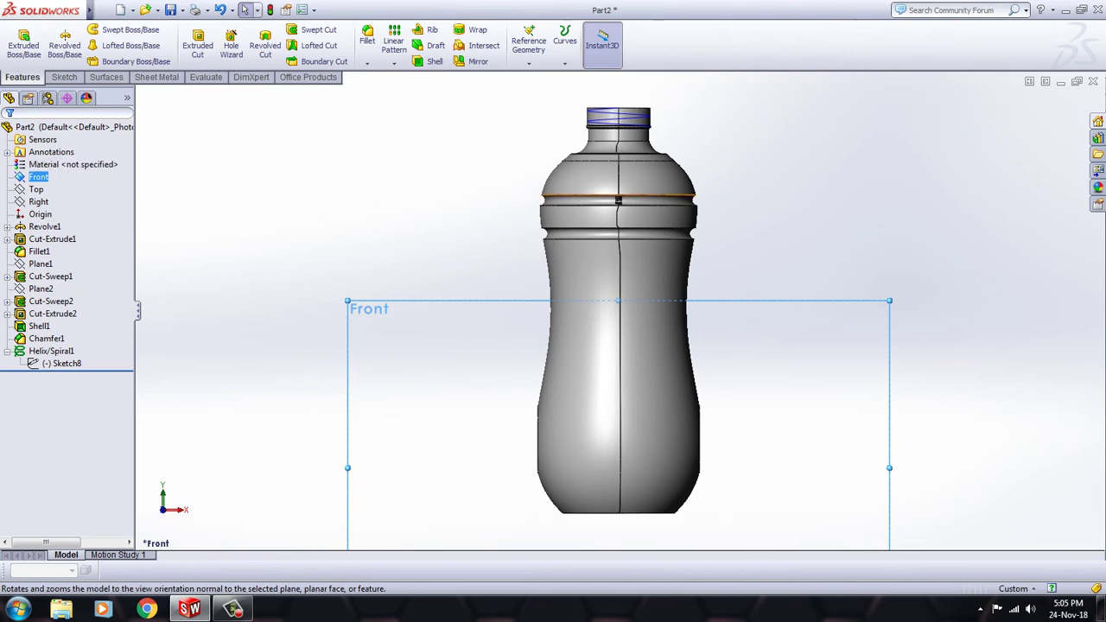
{"action": "scroll", "coordinate": [652, 95], "scroll_direction": "down", "scroll_amount": 1}
{"action": "scroll", "coordinate": [648, 147], "scroll_direction": "down", "scroll_amount": 2}
{"action": "scroll", "coordinate": [648, 147], "scroll_direction": "down", "scroll_amount": 1}
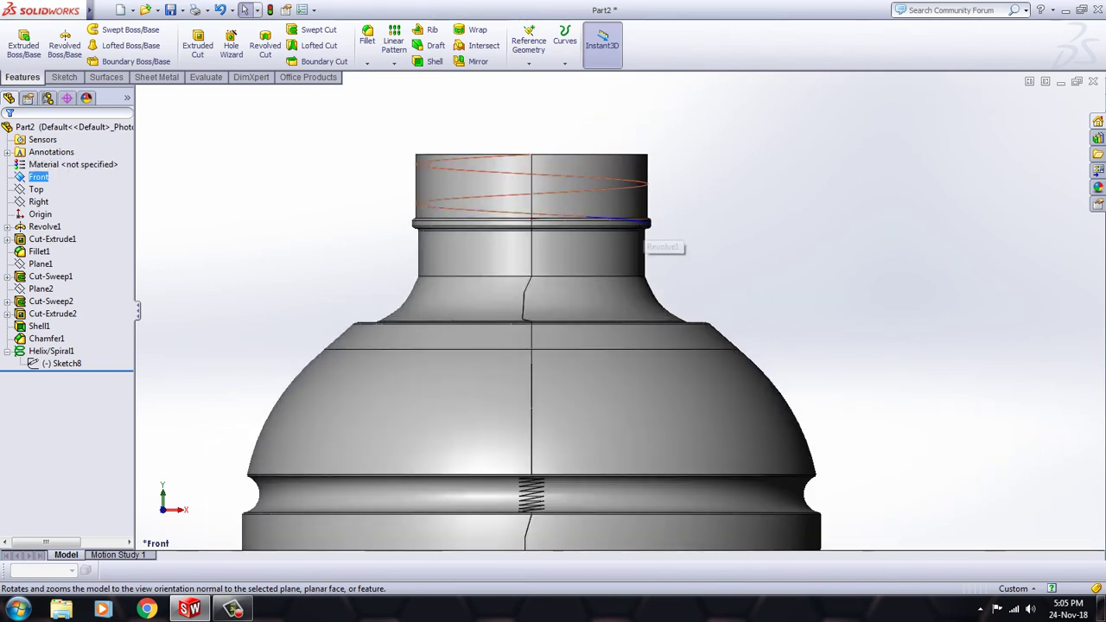
{"action": "scroll", "coordinate": [653, 216], "scroll_direction": "down", "scroll_amount": 2}
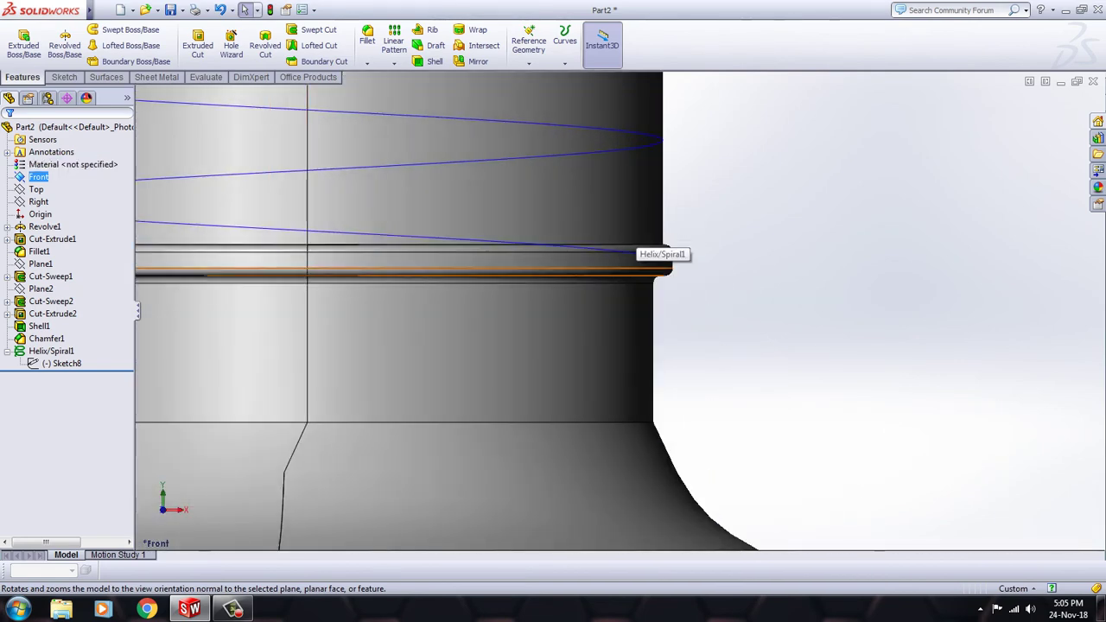
{"action": "left_click", "coordinate": [380, 262]}
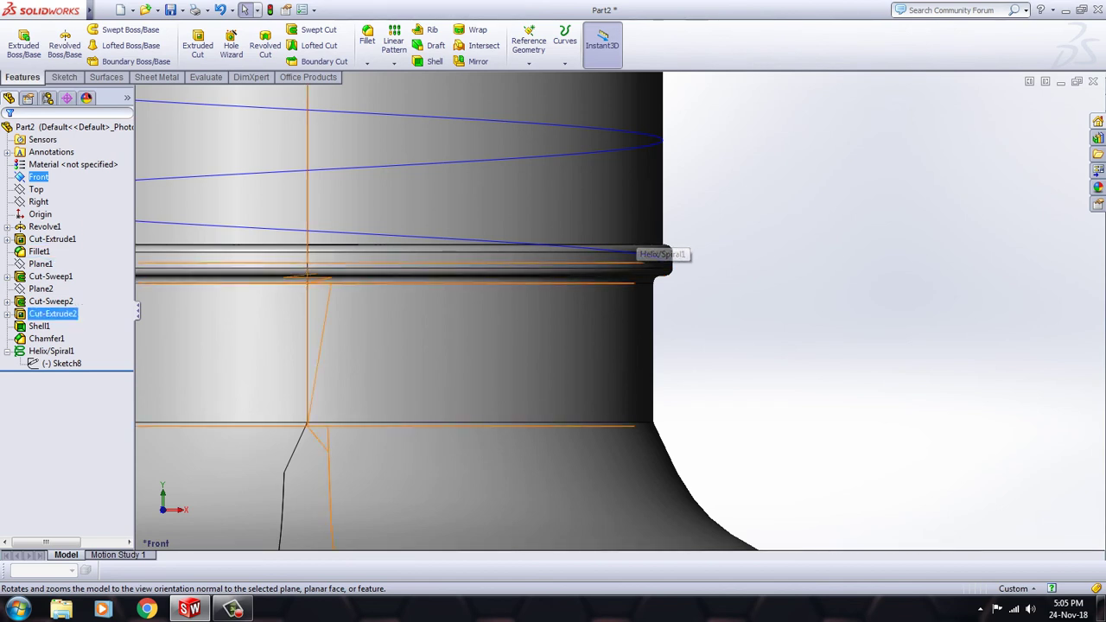
{"action": "left_click", "coordinate": [61, 363]}
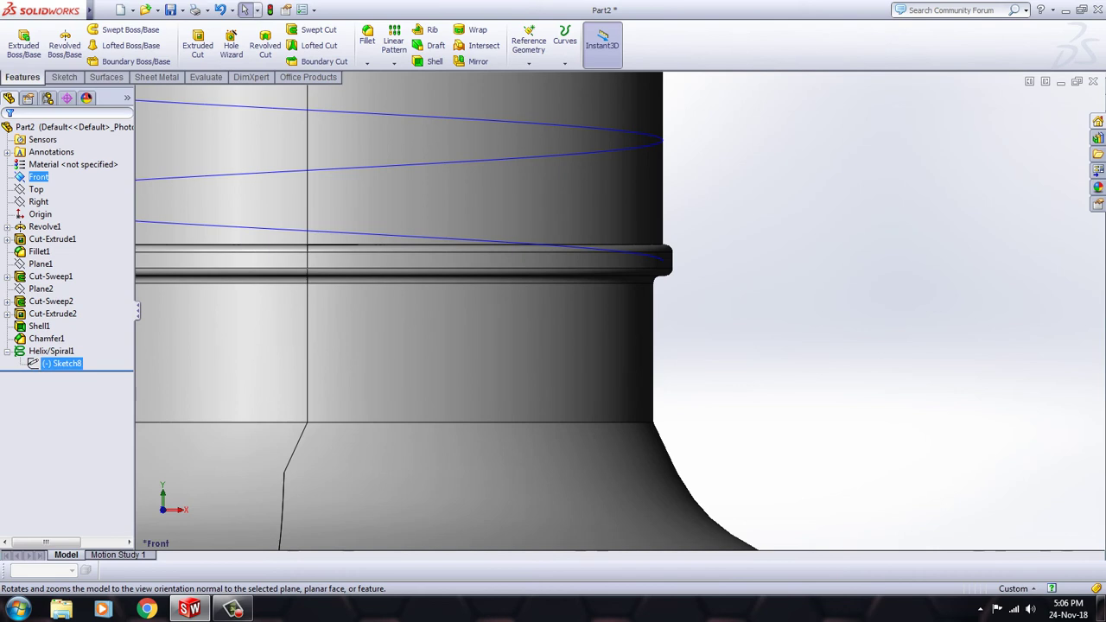
{"action": "left_click", "coordinate": [61, 362]}
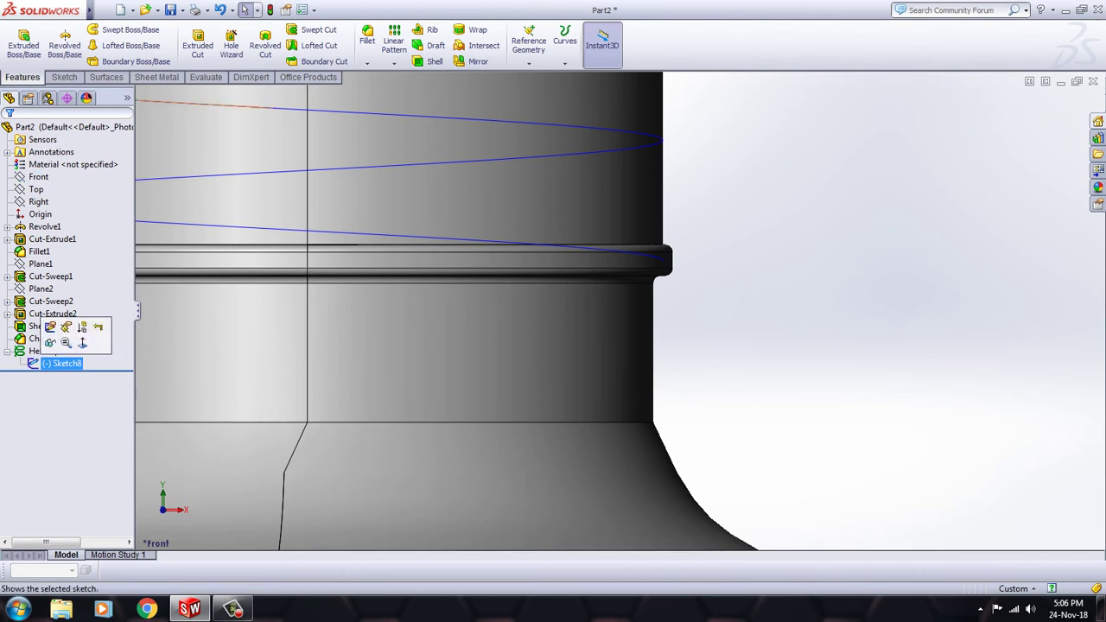
- Edit Helix/Spiral1 to reduce it from 1.75 to 1.5 revolutions
{"action": "right_click", "coordinate": [20, 351]}
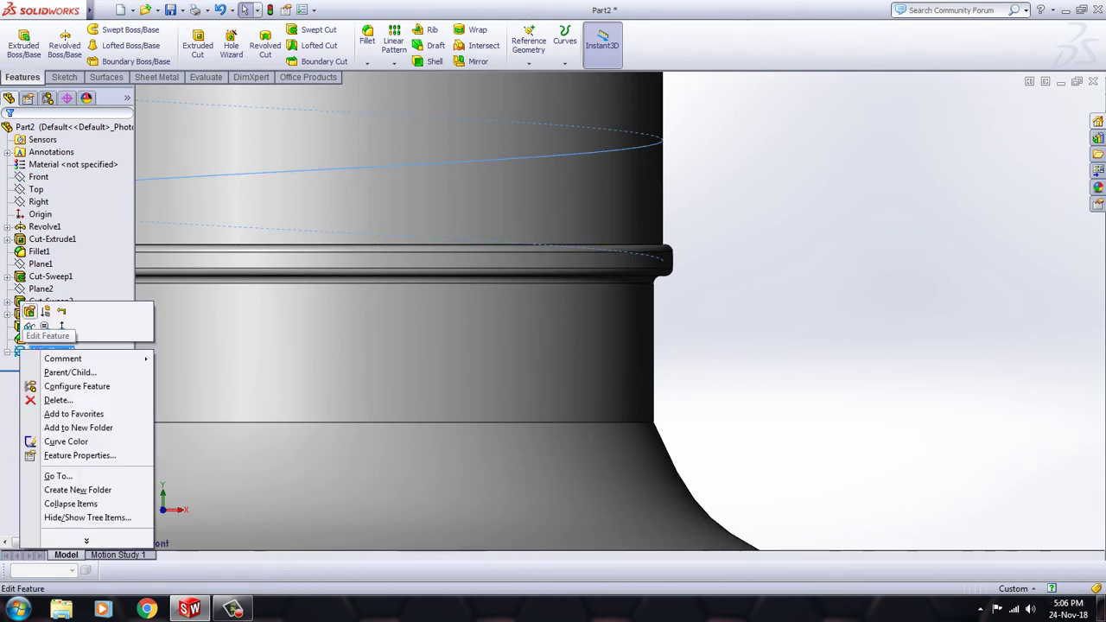
{"action": "left_click", "coordinate": [30, 312]}
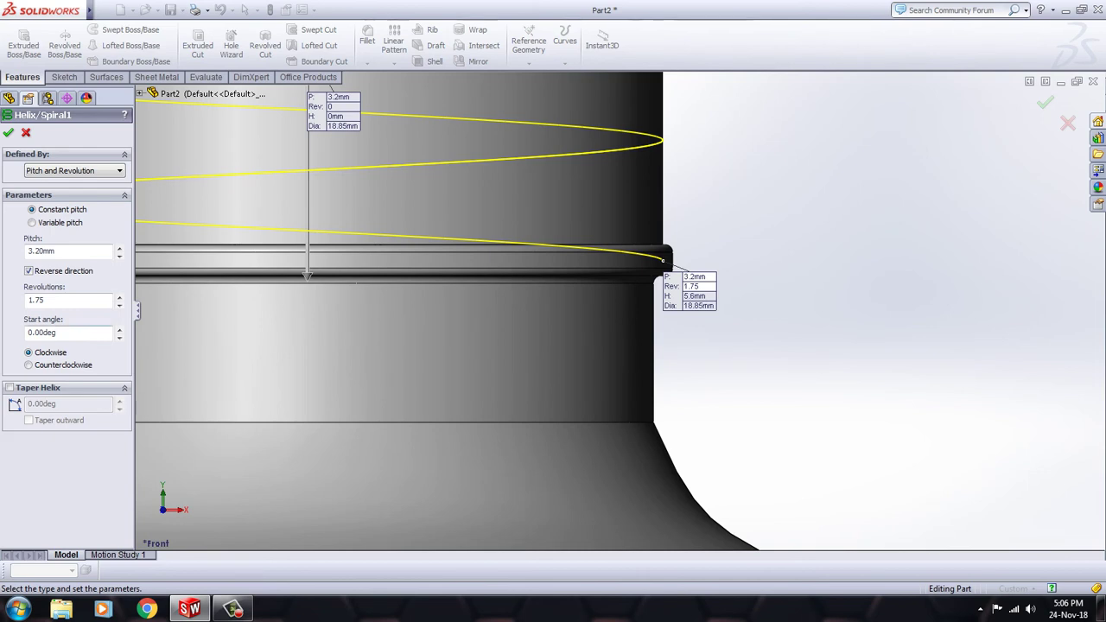
{"action": "left_click", "coordinate": [119, 304]}
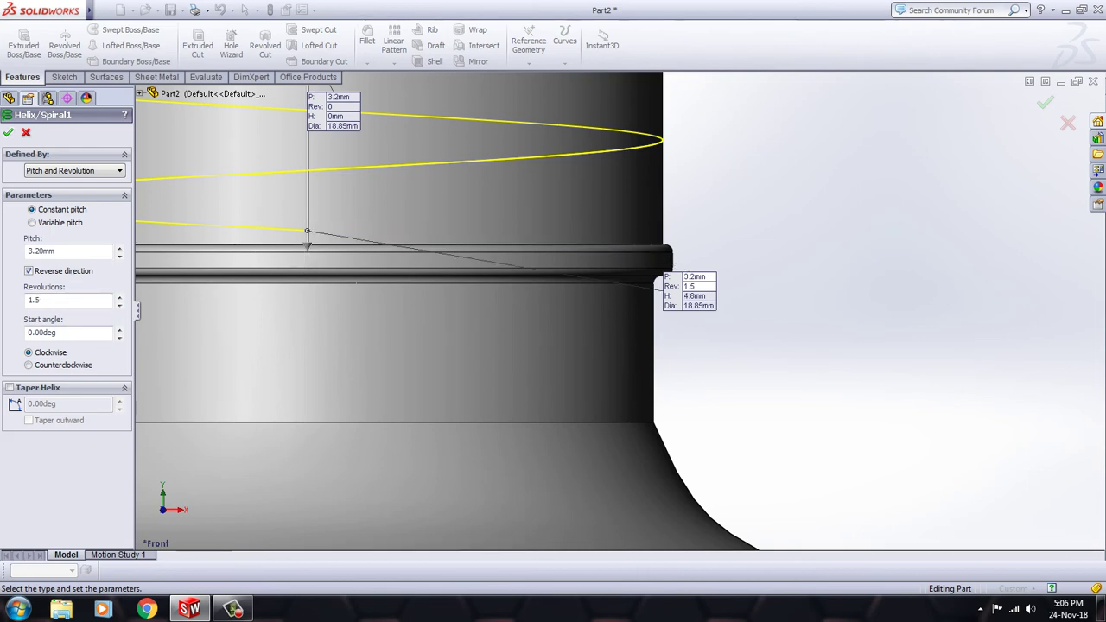
{"action": "left_click", "coordinate": [9, 133]}
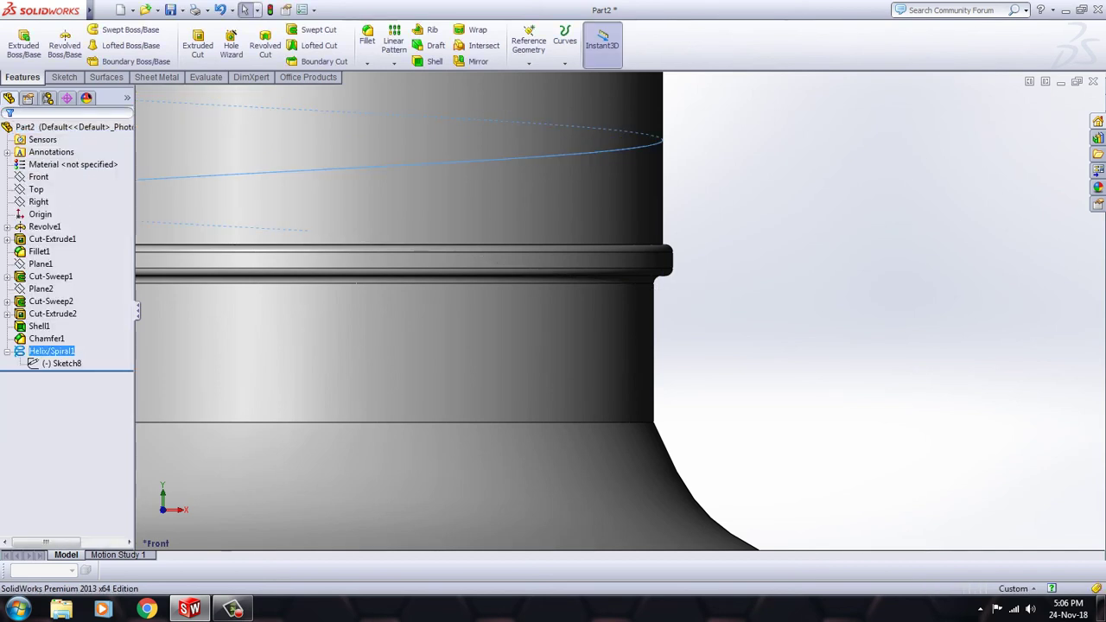
{"action": "left_click", "coordinate": [45, 337]}
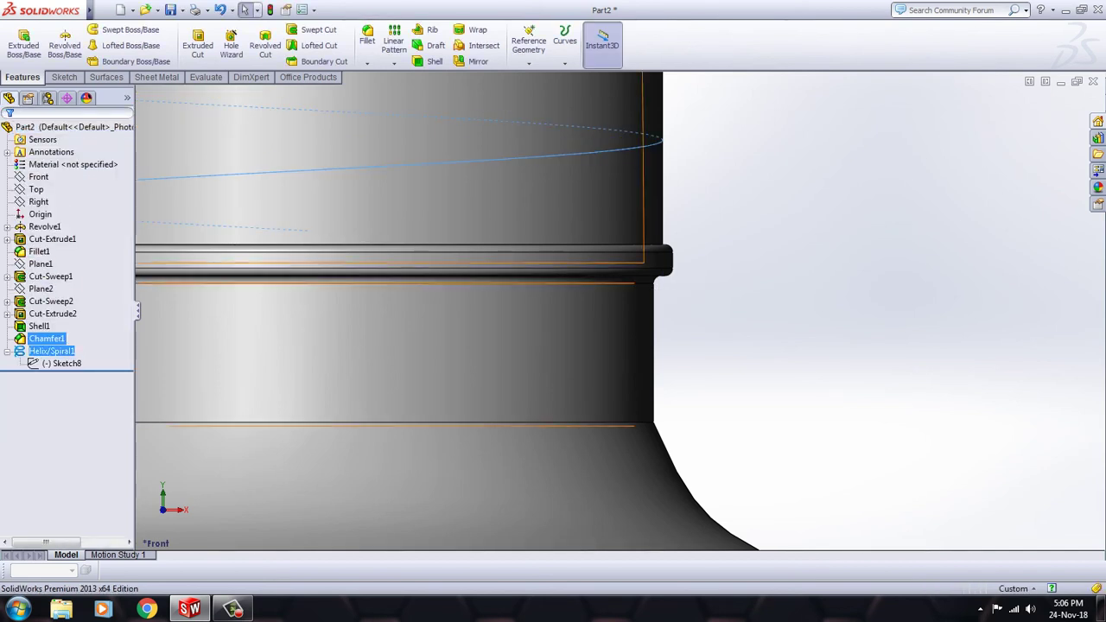
{"action": "left_click", "coordinate": [38, 201]}
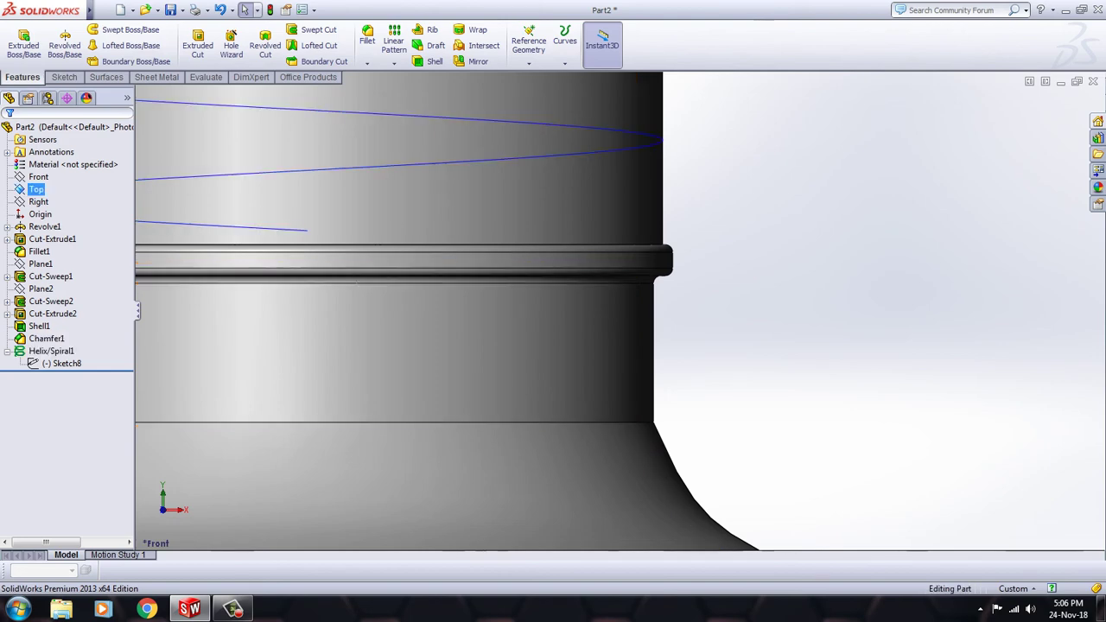
{"action": "left_click", "coordinate": [94, 184]}
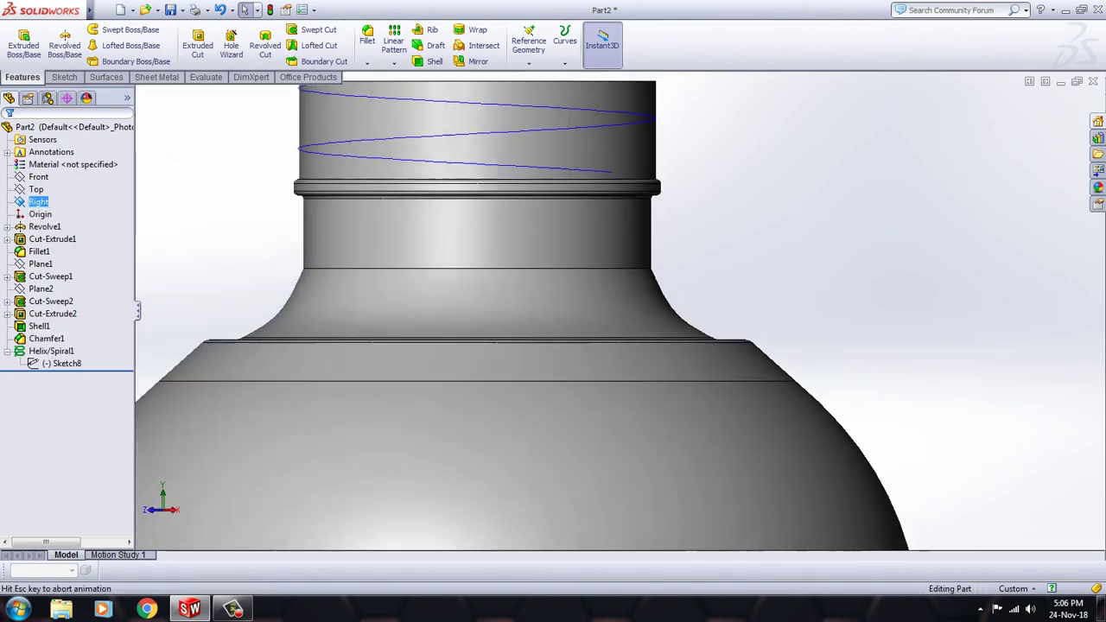
{"action": "scroll", "coordinate": [639, 129], "scroll_direction": "down", "scroll_amount": 3}
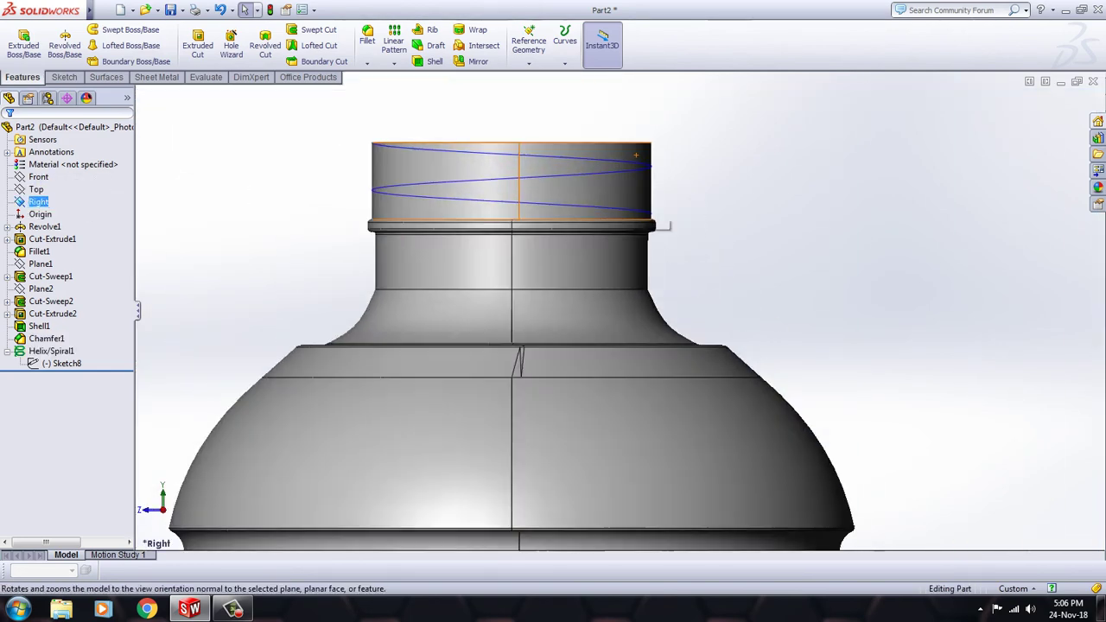
{"action": "scroll", "coordinate": [639, 129], "scroll_direction": "down", "scroll_amount": 3}
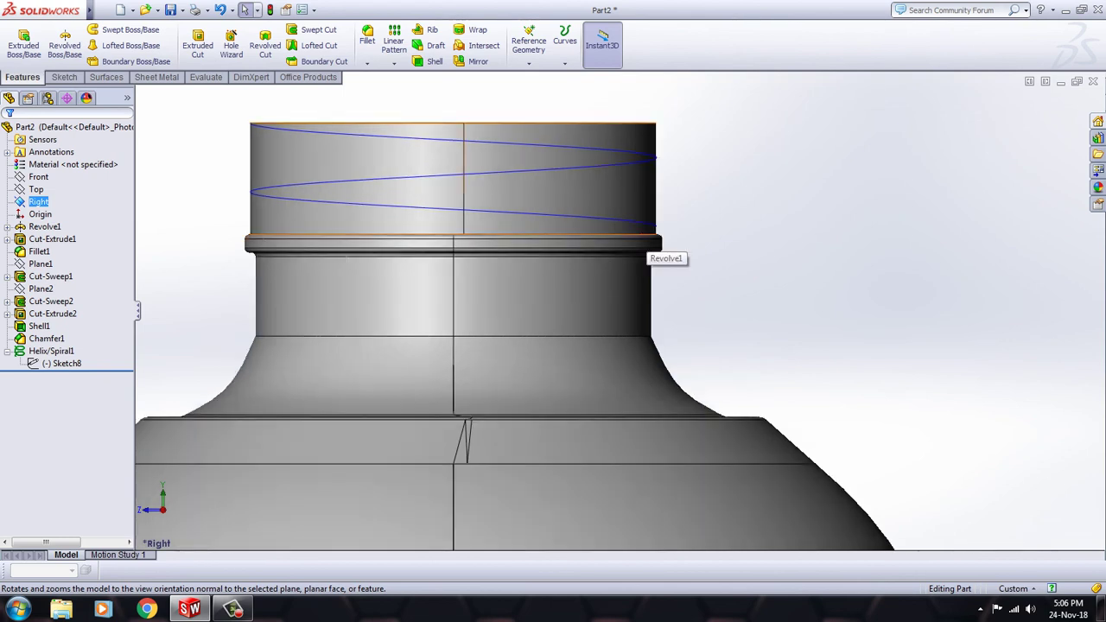
{"action": "scroll", "coordinate": [649, 207], "scroll_direction": "down", "scroll_amount": 3}
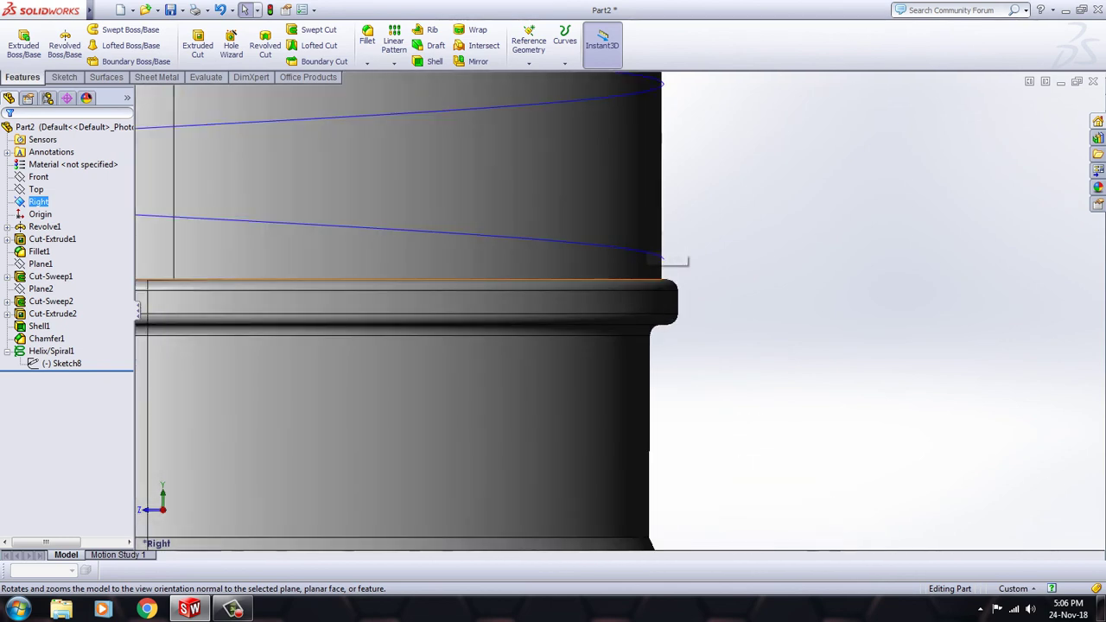
- Sketch a circle of about 0.4 mm radius at the helix's lower end point as Sketch9
{"action": "left_click", "coordinate": [64, 77]}
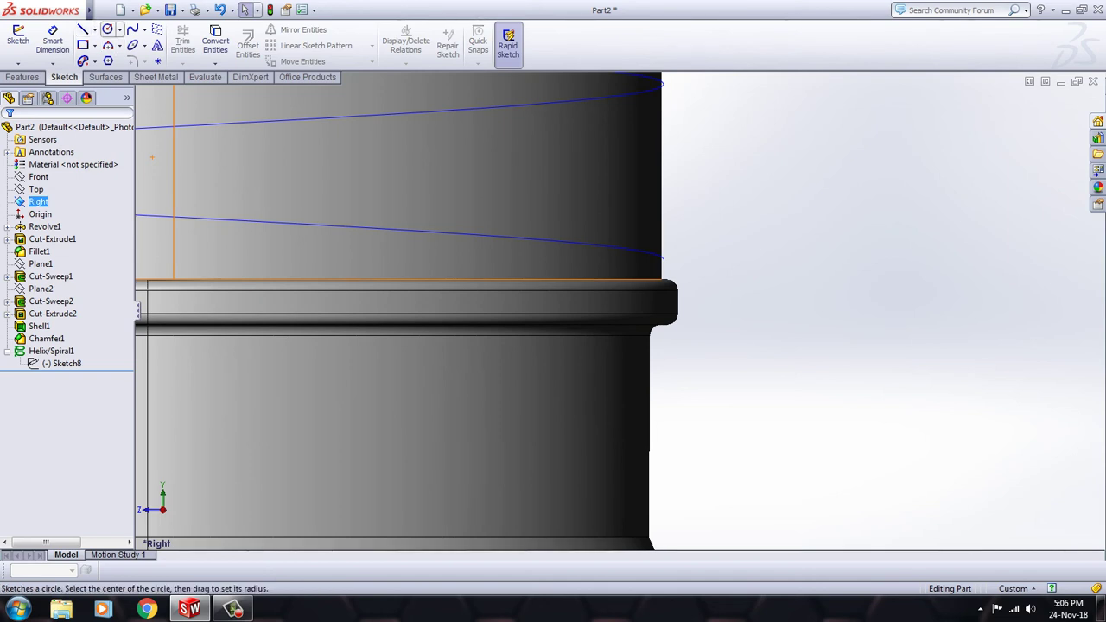
{"action": "left_click", "coordinate": [107, 28]}
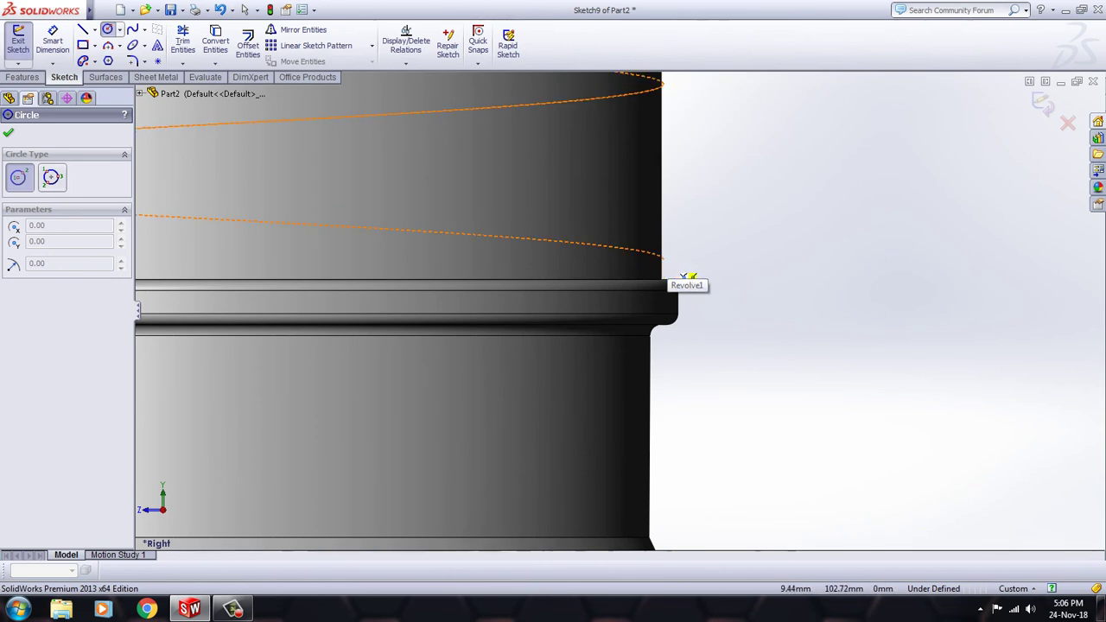
{"action": "left_click", "coordinate": [683, 277]}
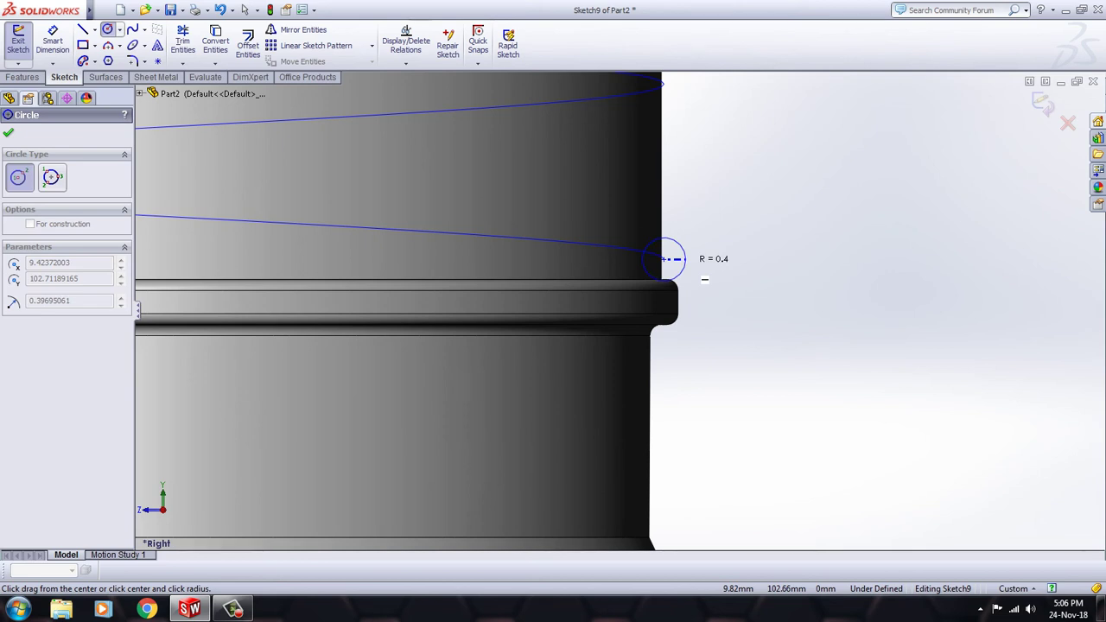
{"action": "left_click", "coordinate": [704, 279]}
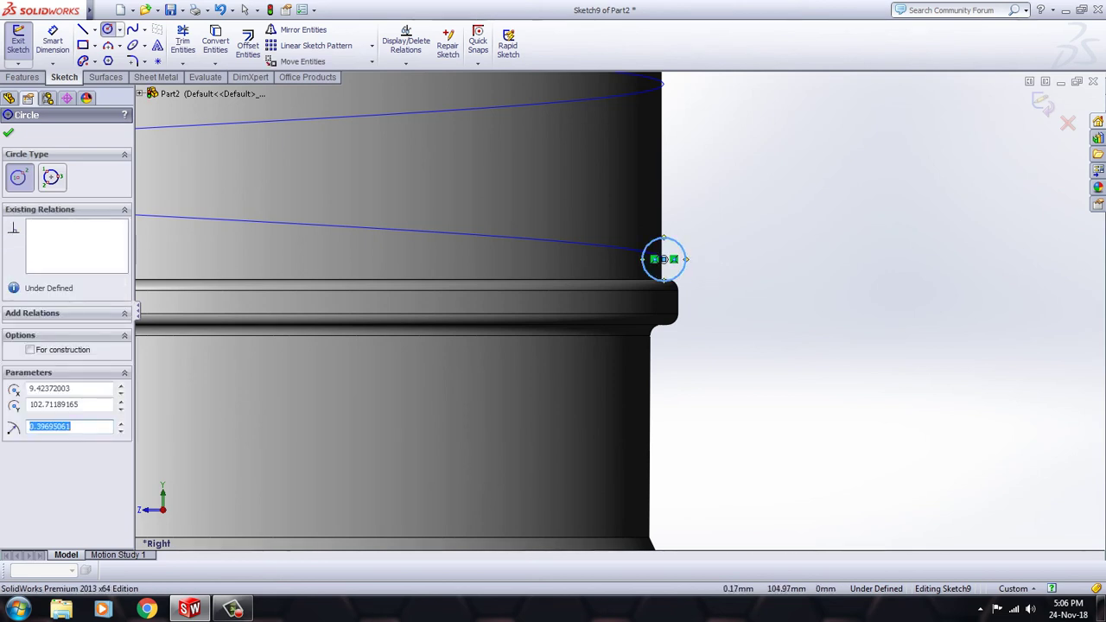
{"action": "key", "text": "Escape"}
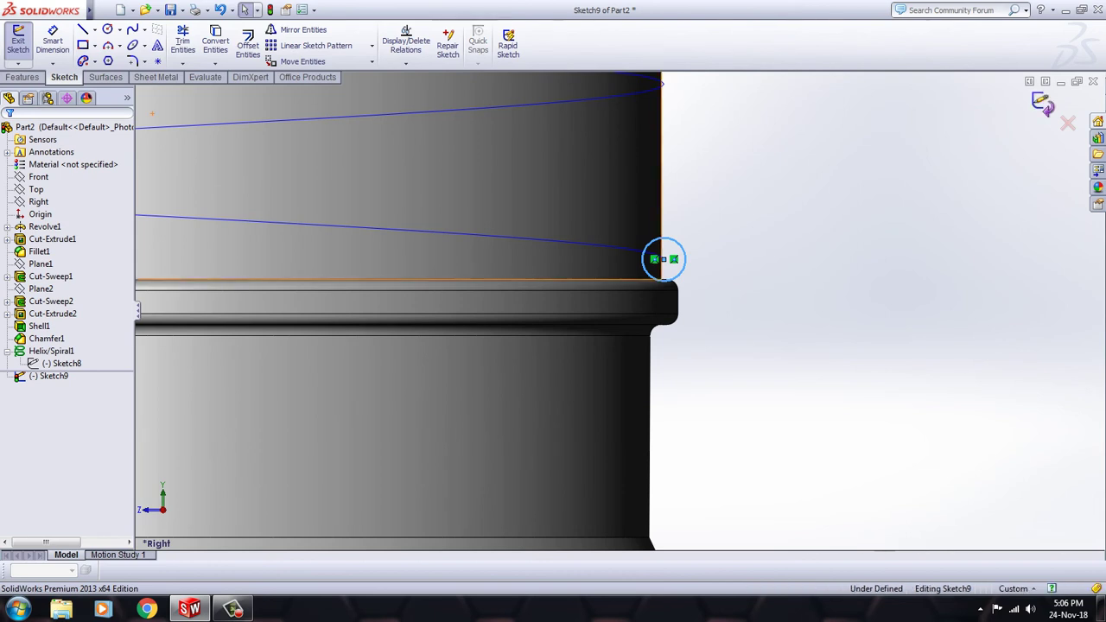
{"action": "key", "text": "ctrl+b"}
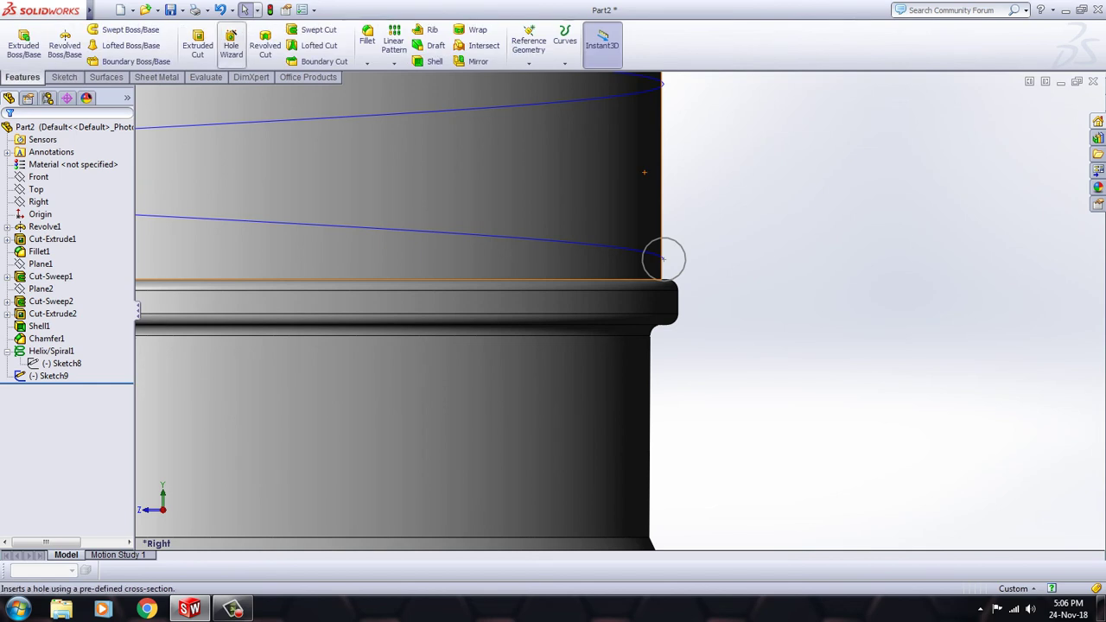
{"action": "left_click", "coordinate": [129, 30]}
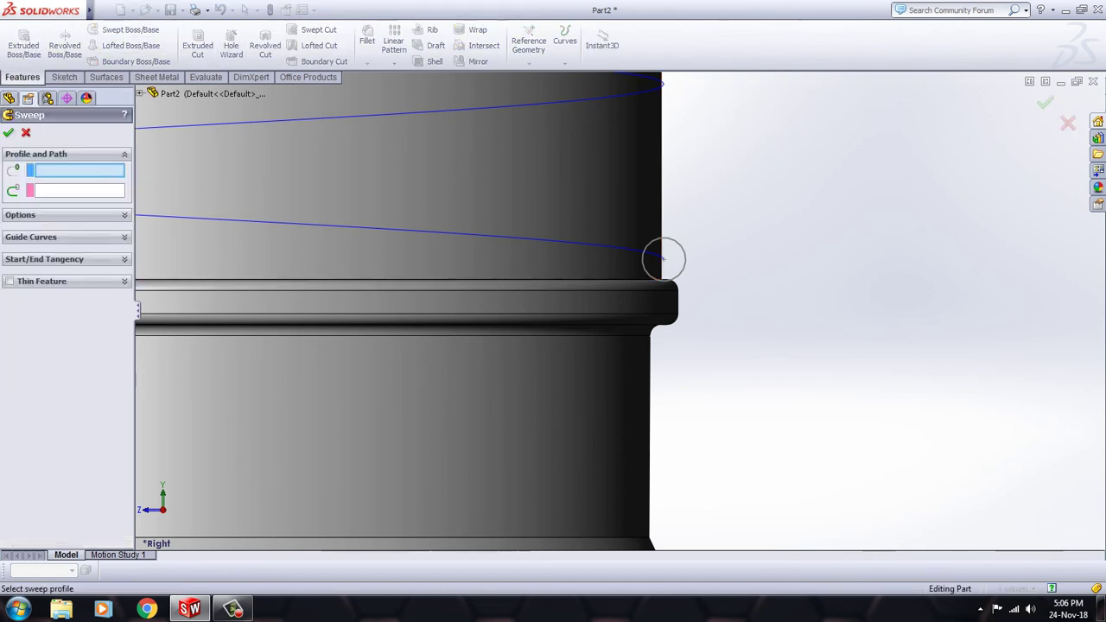
{"action": "left_click", "coordinate": [662, 258]}
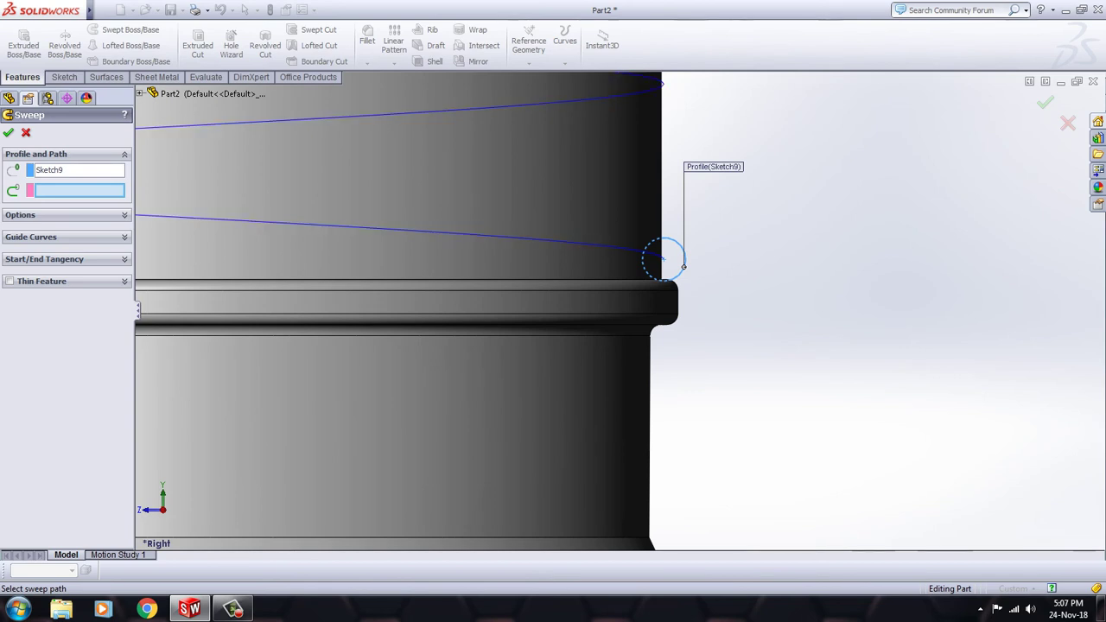
{"action": "left_click", "coordinate": [195, 124]}
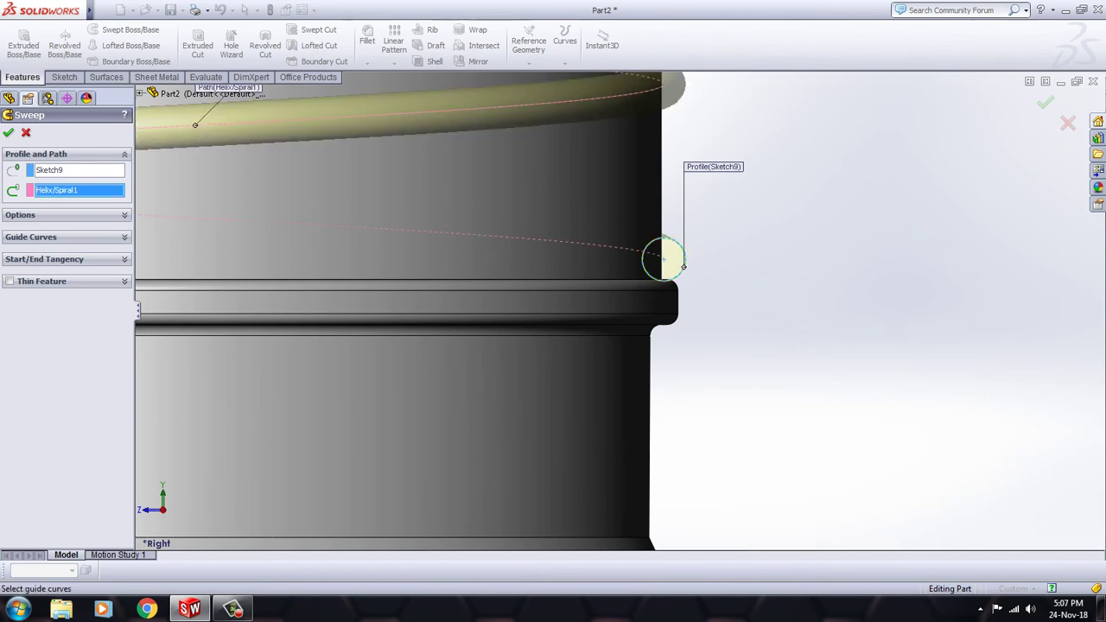
{"action": "scroll", "coordinate": [616, 312], "scroll_direction": "up", "scroll_amount": 3}
{"action": "scroll", "coordinate": [619, 309], "scroll_direction": "up", "scroll_amount": 3}
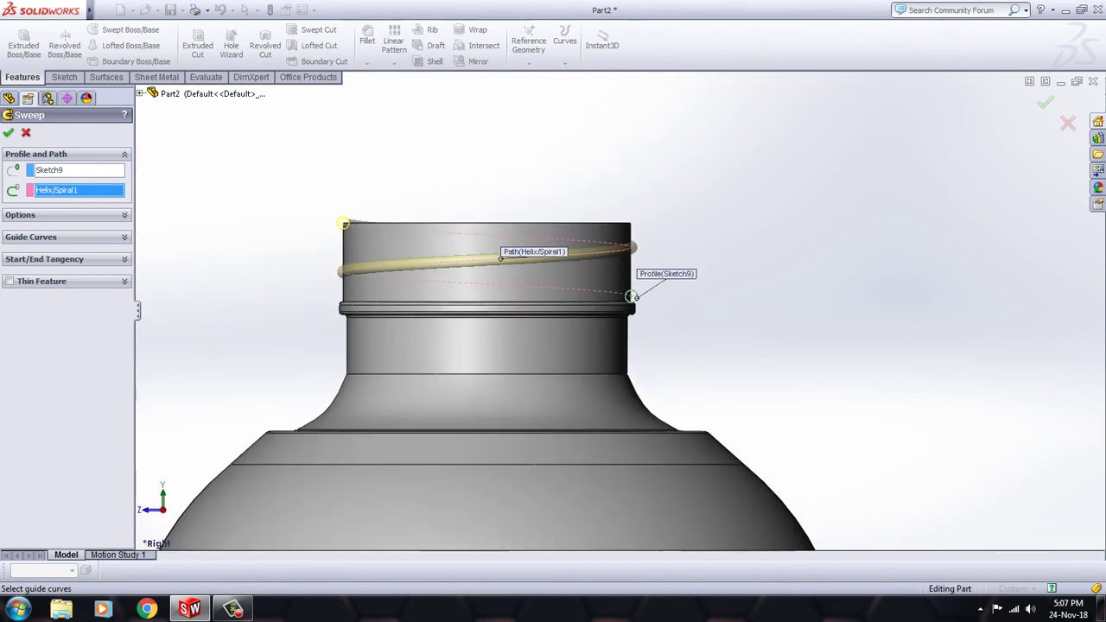
{"action": "key", "text": "Return"}
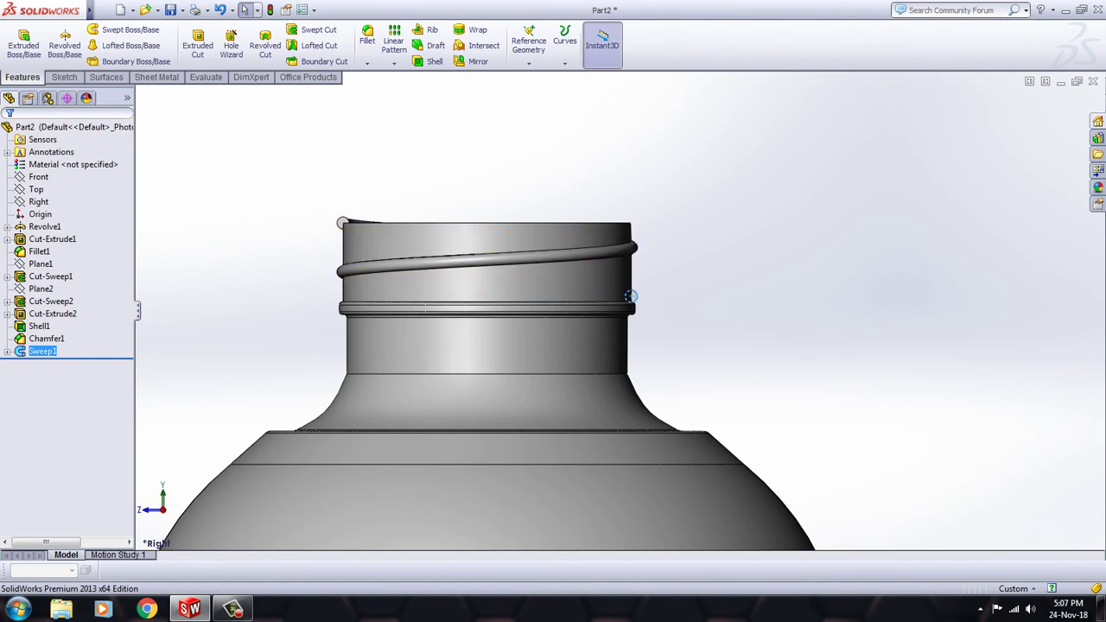
- Zoom in on the neck rim to inspect the protruding thread end and select the rim's top face
{"action": "mouse_move", "coordinate": [631, 297]}
{"action": "middle_mouse_down"}
{"action": "mouse_move", "coordinate": [633, 273]}
{"action": "mouse_move", "coordinate": [626, 298]}
{"action": "mouse_move", "coordinate": [559, 274]}
{"action": "middle_mouse_up"}
{"action": "scroll", "coordinate": [623, 305], "scroll_direction": "up", "scroll_amount": 3}
{"action": "scroll", "coordinate": [623, 304], "scroll_direction": "up", "scroll_amount": 2}
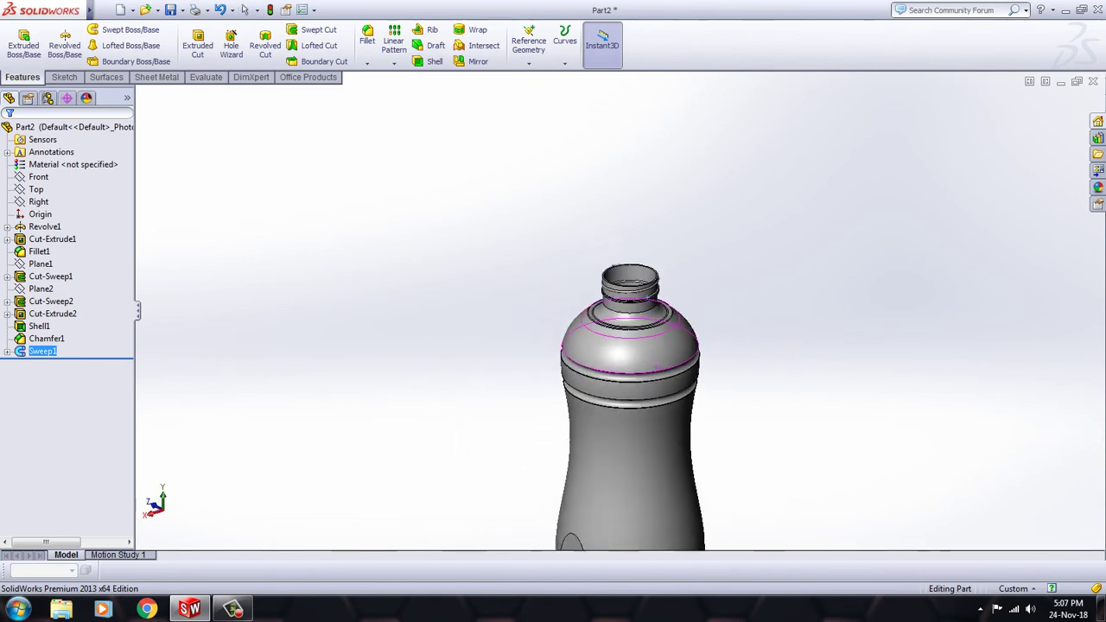
{"action": "scroll", "coordinate": [560, 274], "scroll_direction": "down", "scroll_amount": 3}
{"action": "scroll", "coordinate": [596, 285], "scroll_direction": "down", "scroll_amount": 4}
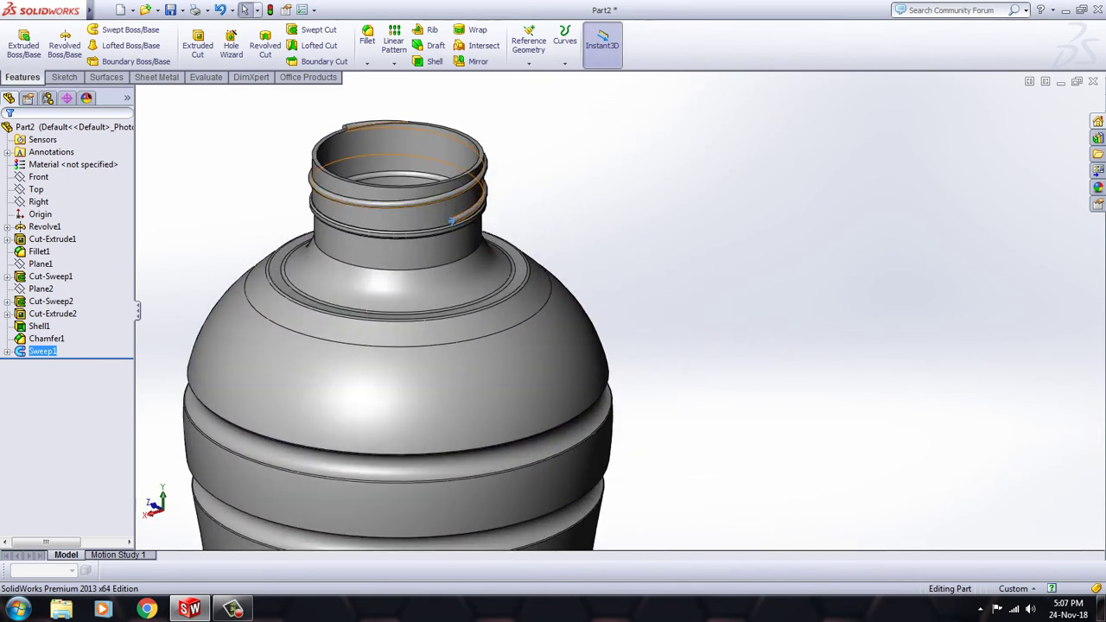
{"action": "scroll", "coordinate": [639, 373], "scroll_direction": "down", "scroll_amount": 3}
{"action": "scroll", "coordinate": [640, 373], "scroll_direction": "down", "scroll_amount": 4}
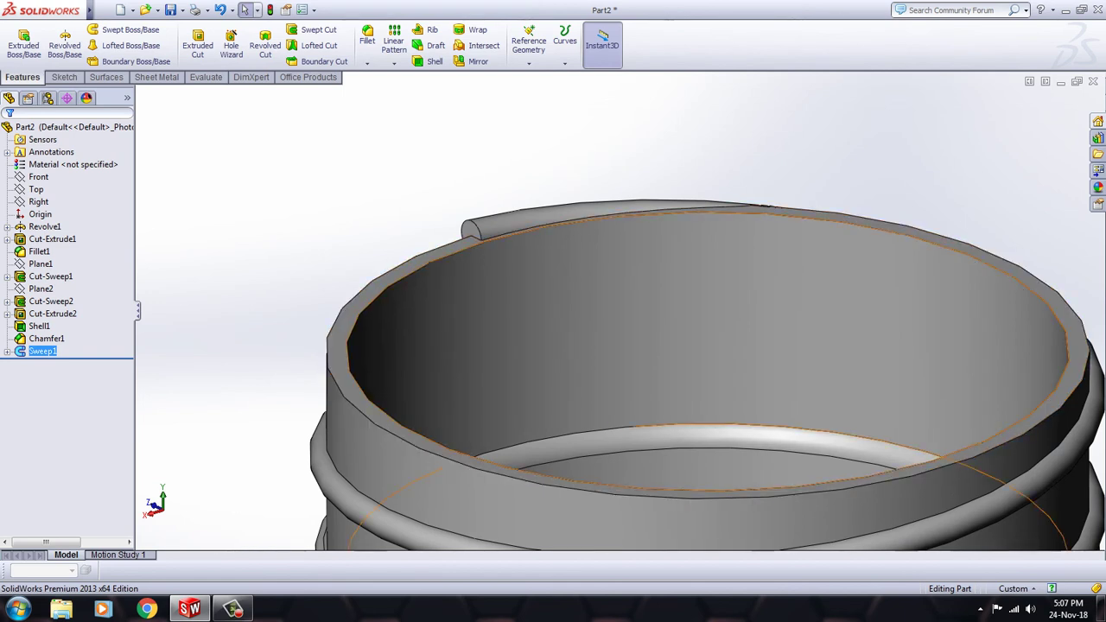
{"action": "middle_click_drag", "start_coordinate": [363, 329], "coordinate": [817, 343]}
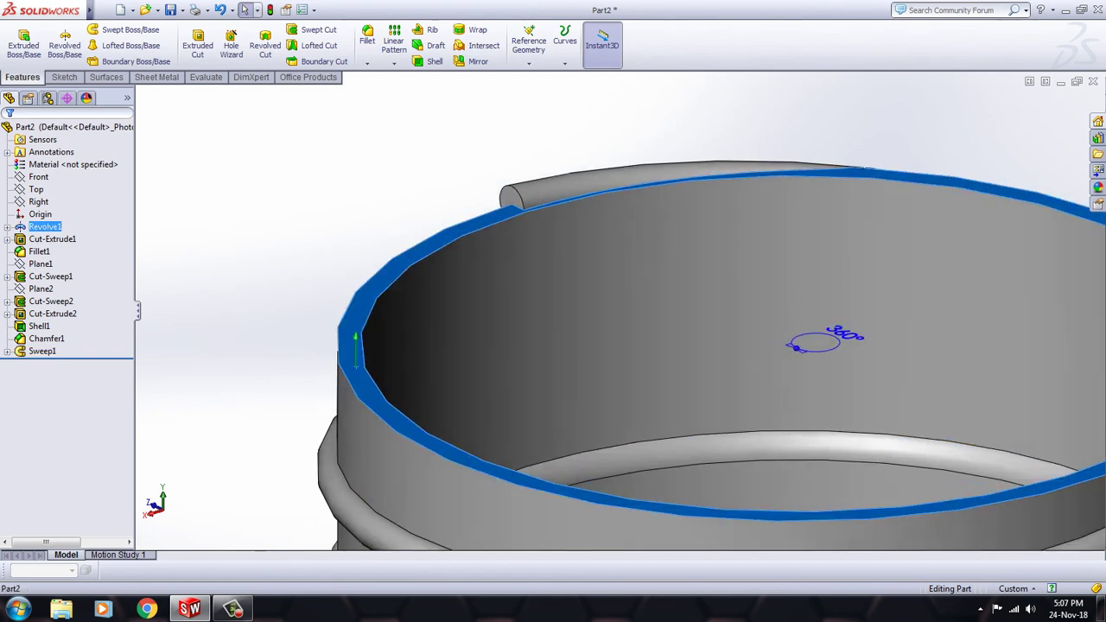
- Sketch a 12.43 mm radius circle at the origin on the rim face and start an Extruded Cut
{"action": "right_click", "coordinate": [346, 313]}
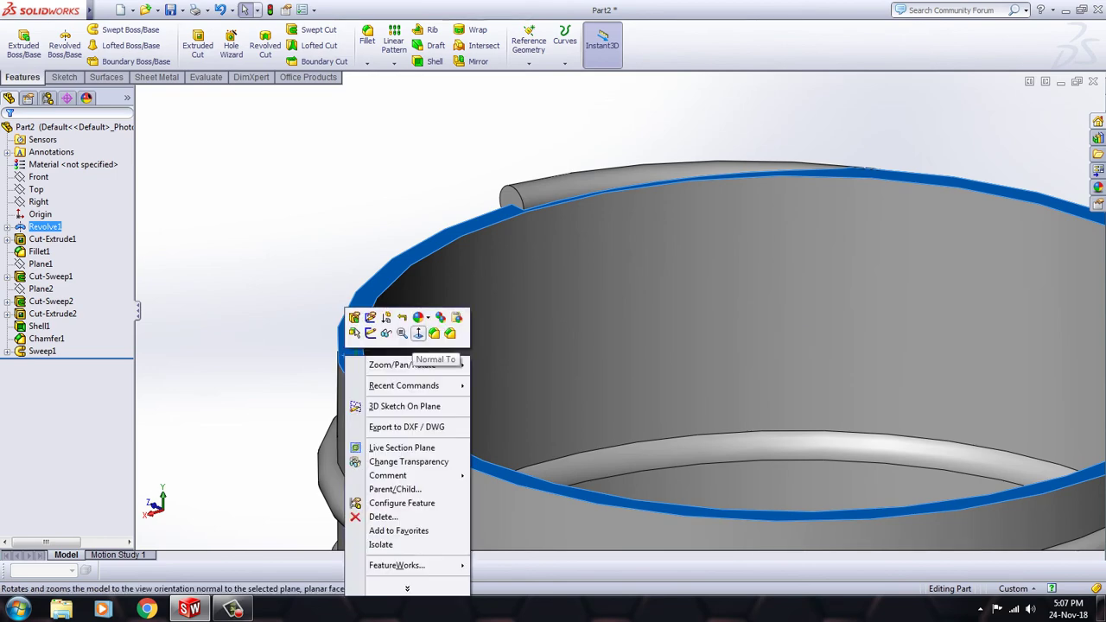
{"action": "left_click", "coordinate": [437, 323]}
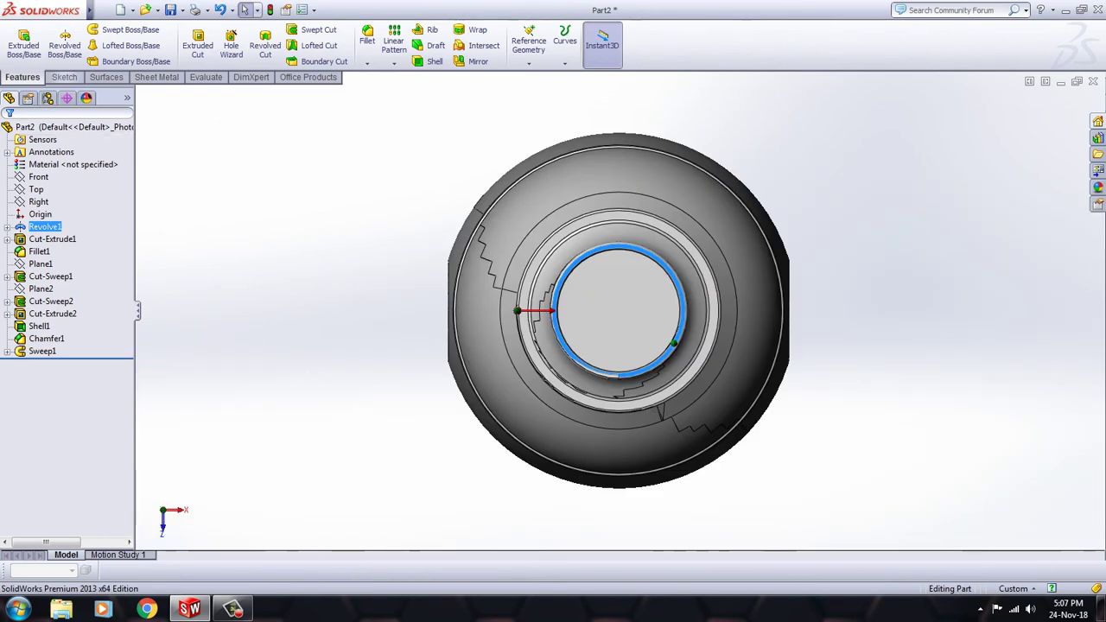
{"action": "left_click", "coordinate": [64, 77]}
{"action": "left_click", "coordinate": [107, 29]}
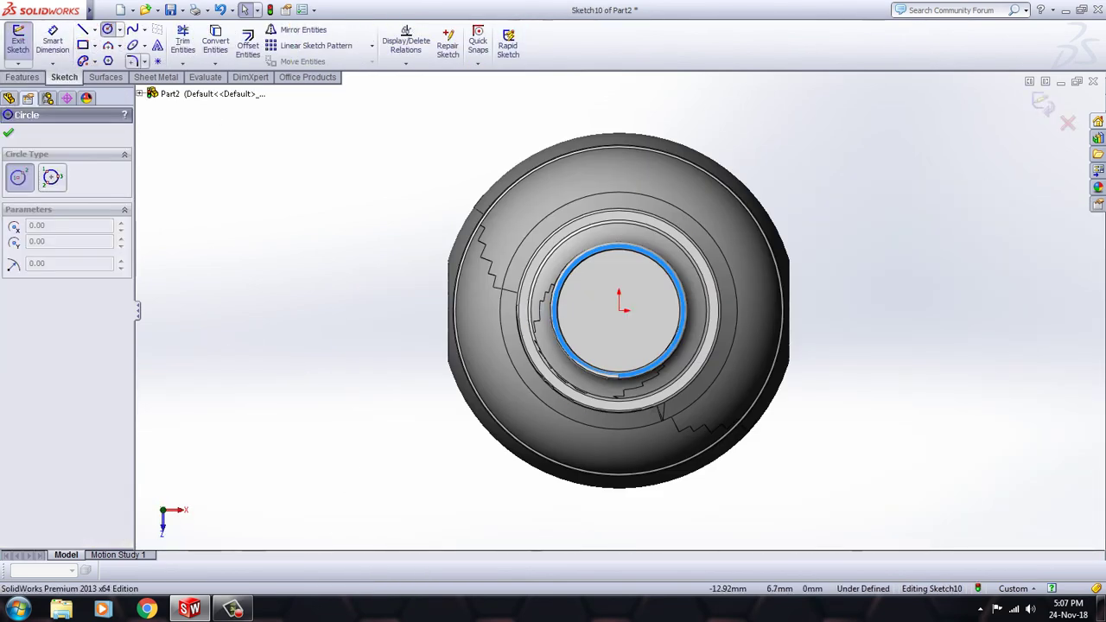
{"action": "left_click", "coordinate": [637, 328]}
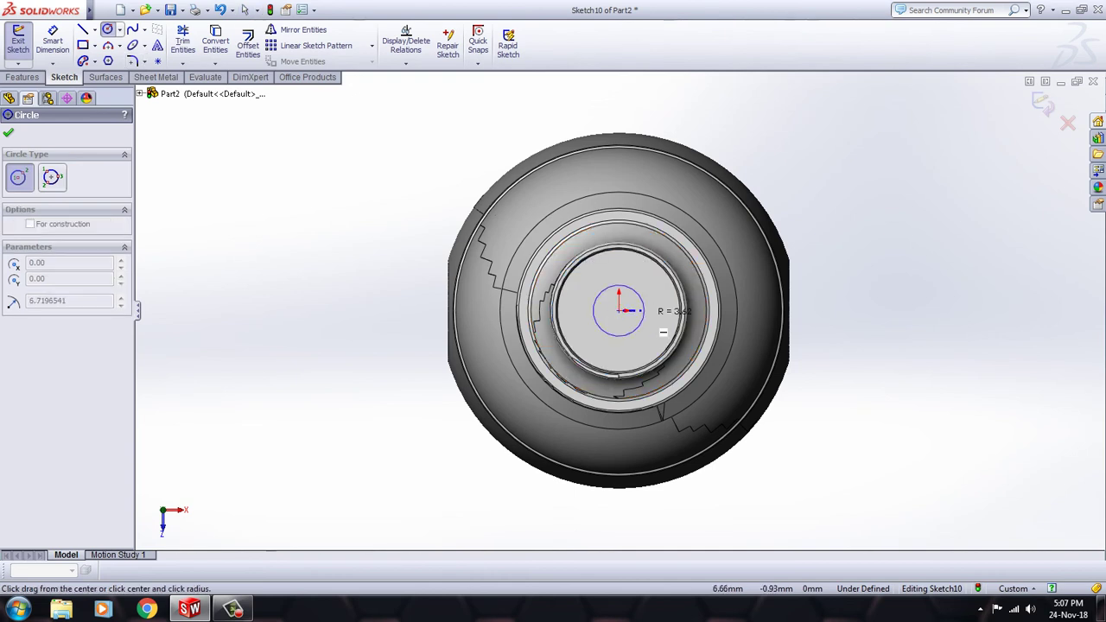
{"action": "left_click", "coordinate": [725, 344]}
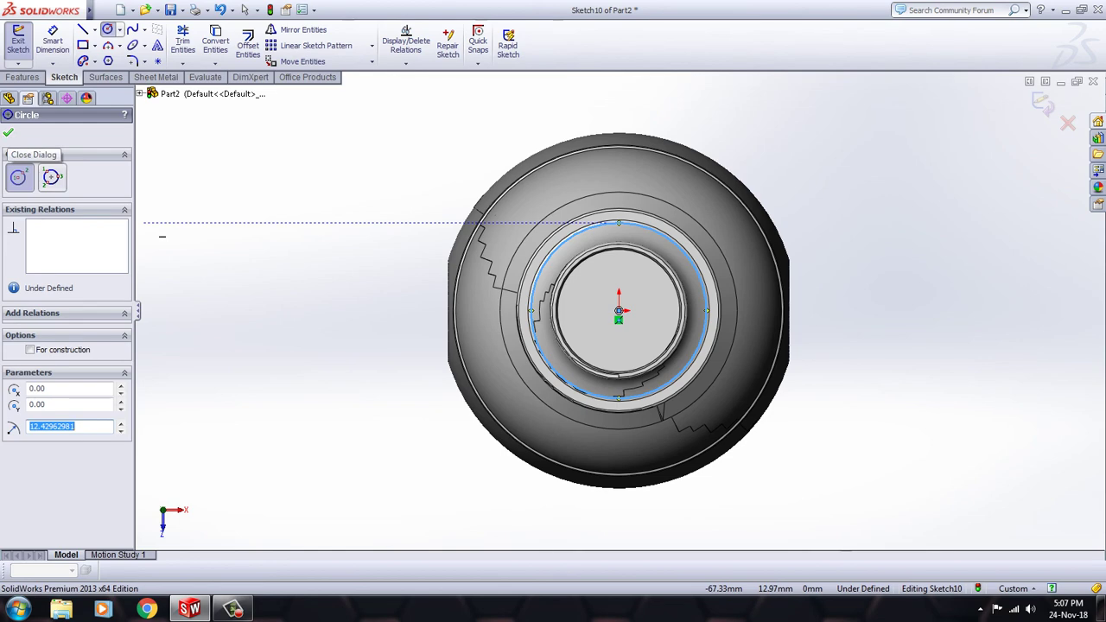
{"action": "left_click", "coordinate": [8, 132]}
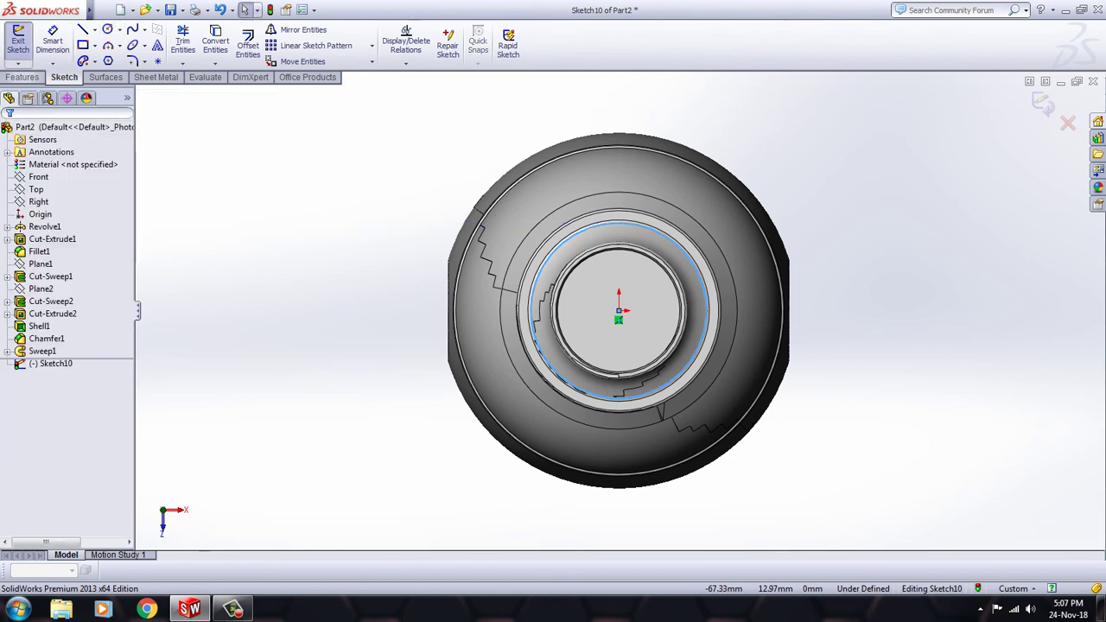
{"action": "left_click", "coordinate": [23, 77]}
{"action": "left_click", "coordinate": [198, 44]}
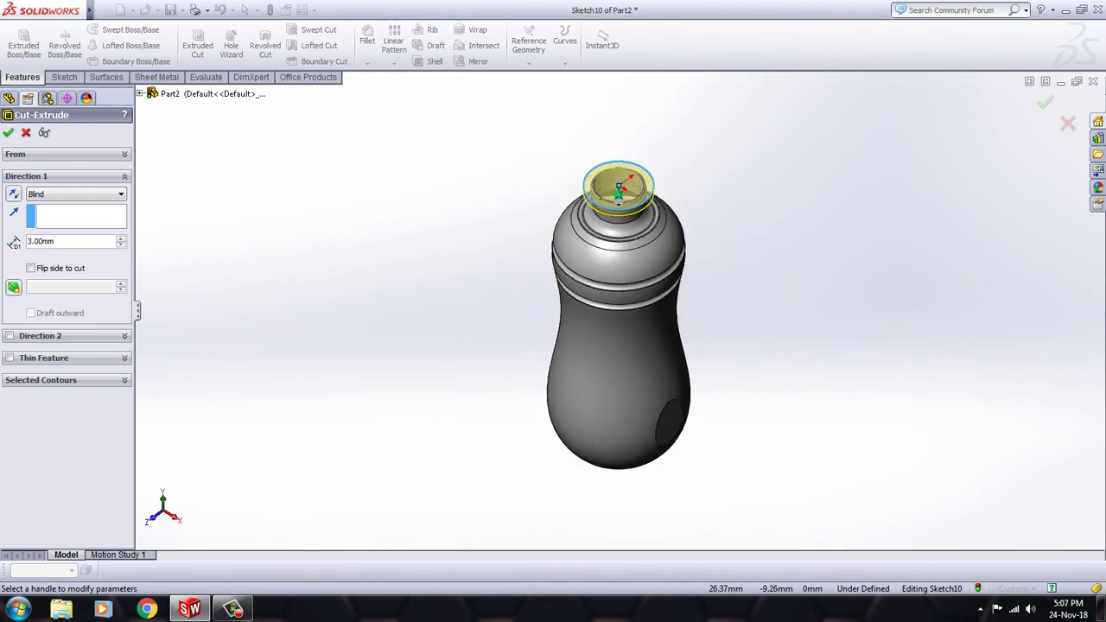
- Apply the extruded cut at 0.20 mm Blind depth on all bodies
{"action": "scroll", "coordinate": [683, 155], "scroll_direction": "down", "scroll_amount": 5}
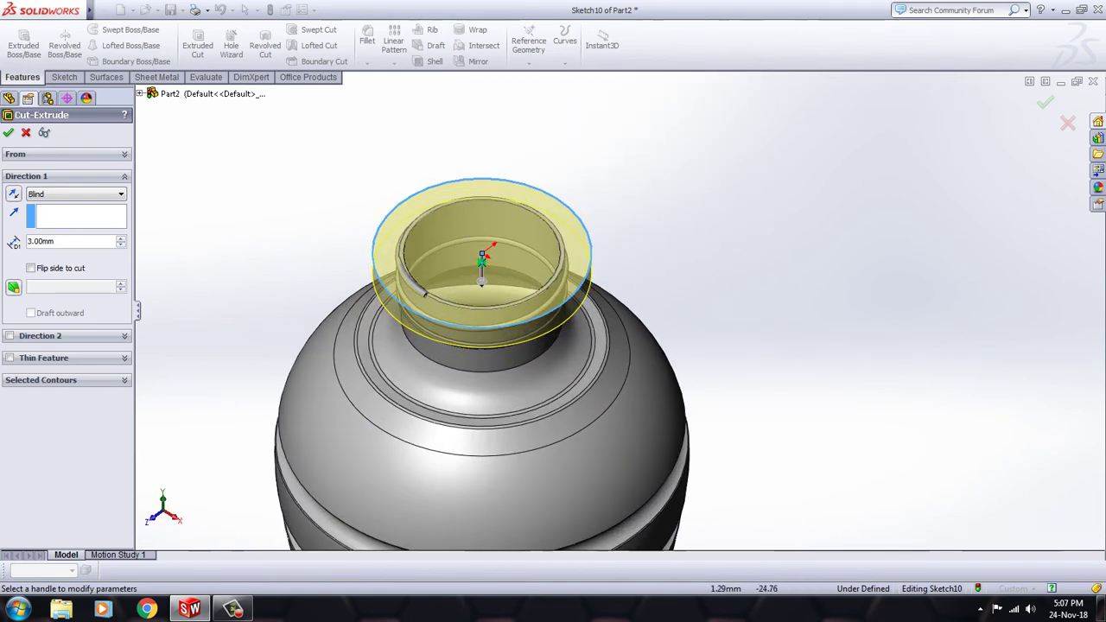
{"action": "middle_click_drag", "start_coordinate": [683, 346], "coordinate": [683, 216]}
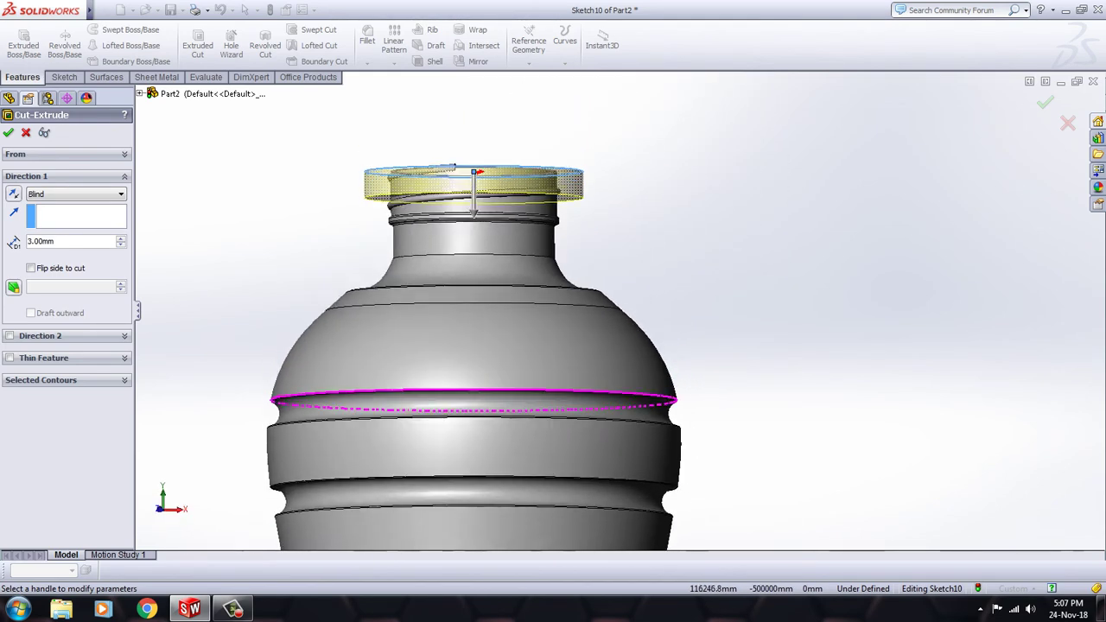
{"action": "left_click", "coordinate": [473, 201]}
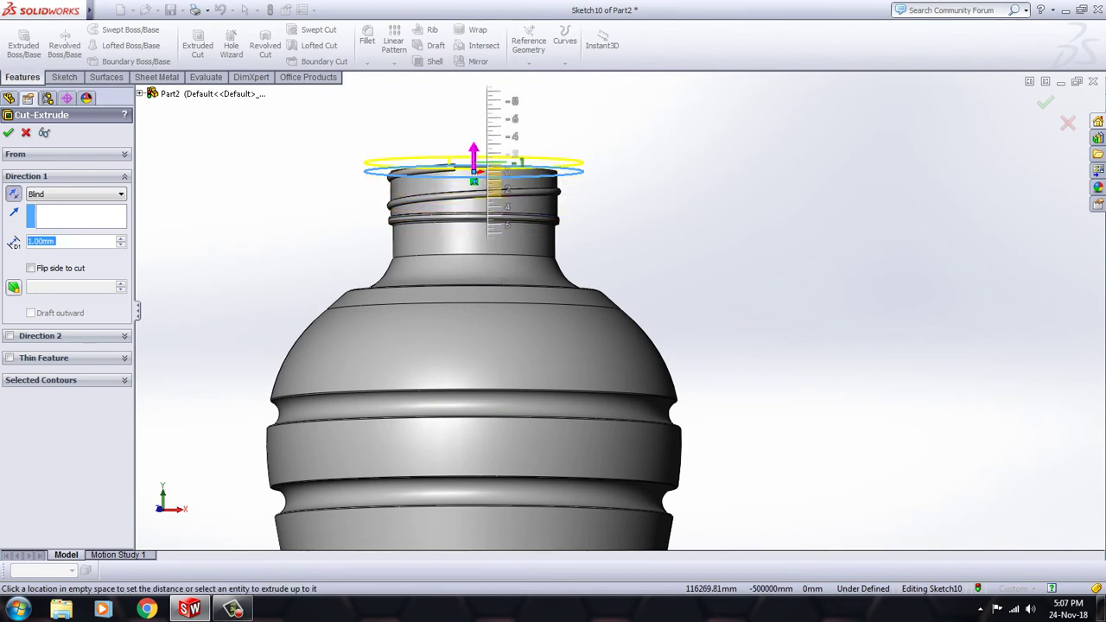
{"action": "left_click", "coordinate": [510, 164]}
{"action": "scroll", "coordinate": [518, 199], "scroll_direction": "down", "scroll_amount": 3}
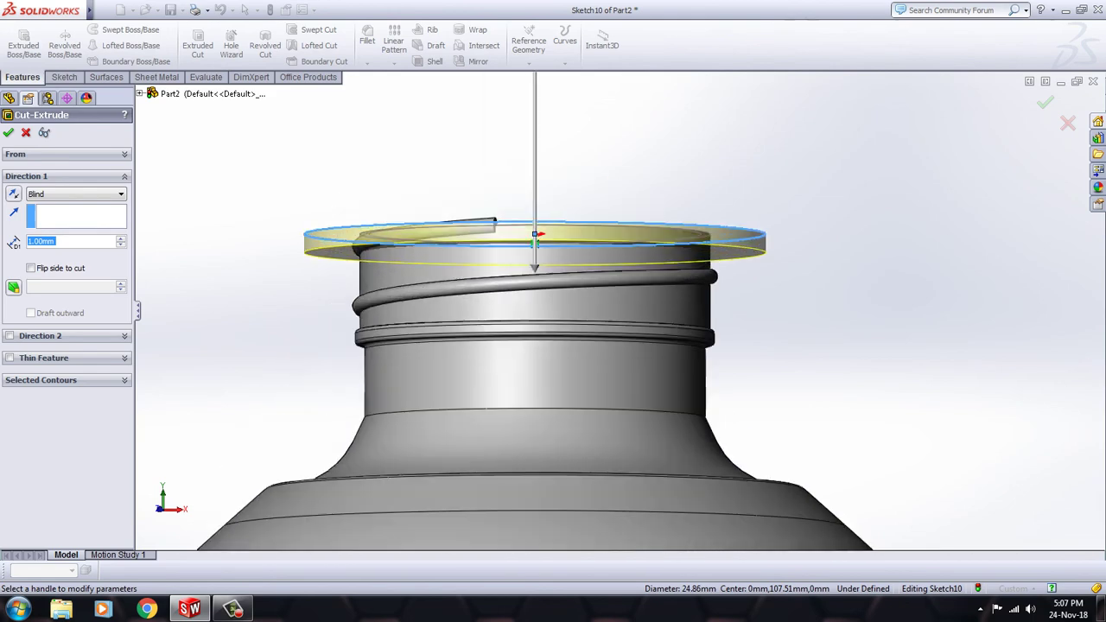
{"action": "scroll", "coordinate": [413, 147], "scroll_direction": "down", "scroll_amount": 3}
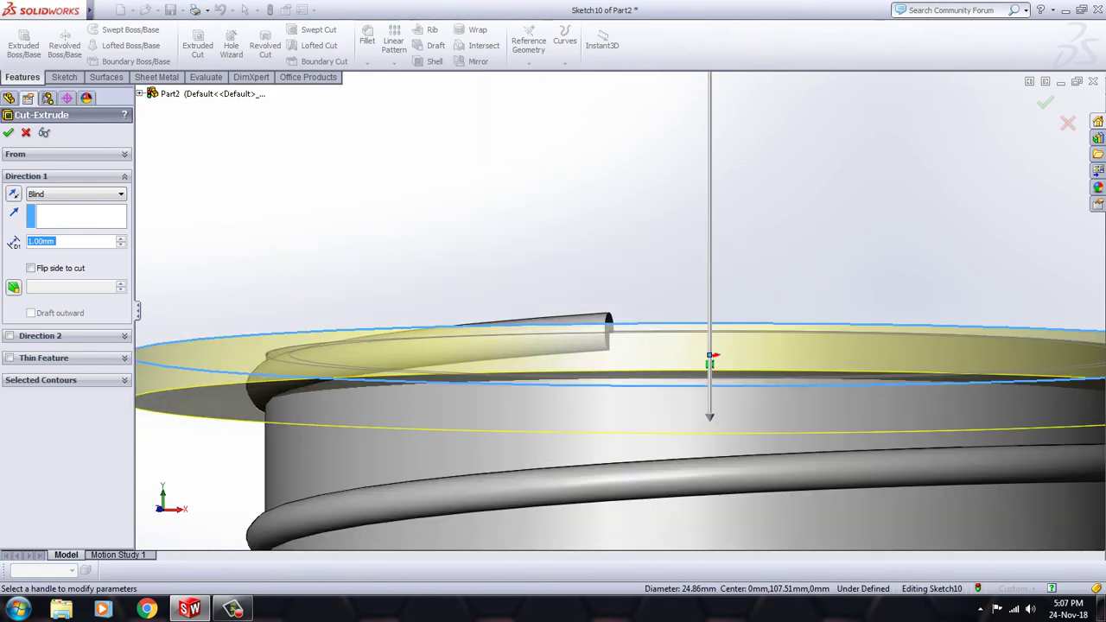
{"action": "middle_click_drag", "start_coordinate": [553, 216], "coordinate": [553, 285]}
{"action": "type", "text": "."}
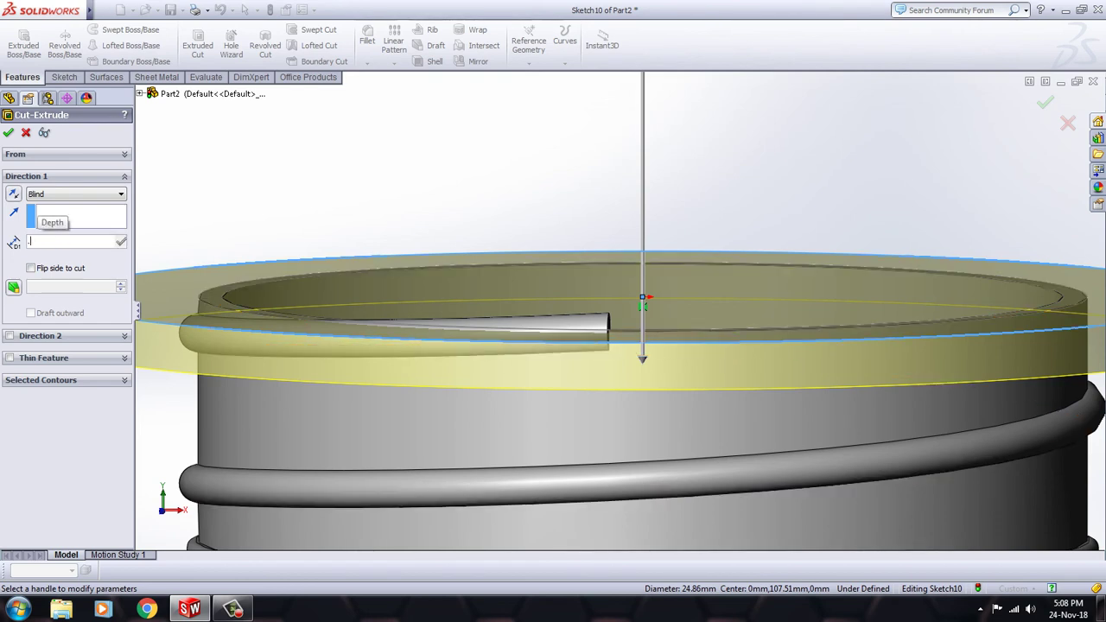
{"action": "type", "text": "5"}
{"action": "key", "text": "Return"}
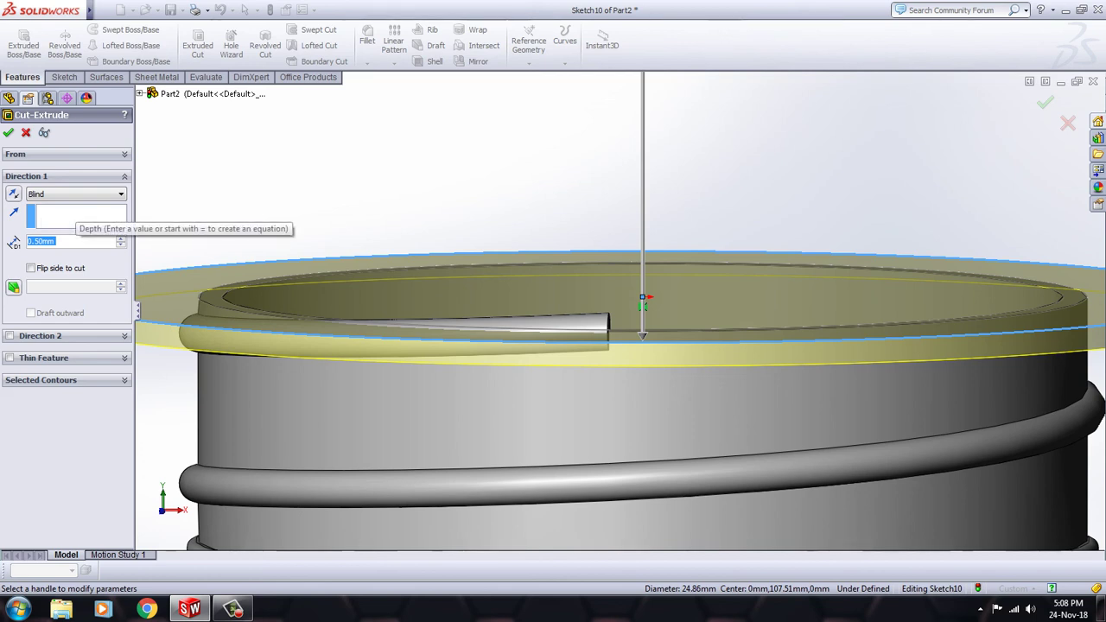
{"action": "type", "text": "2"}
{"action": "key", "text": "Return"}
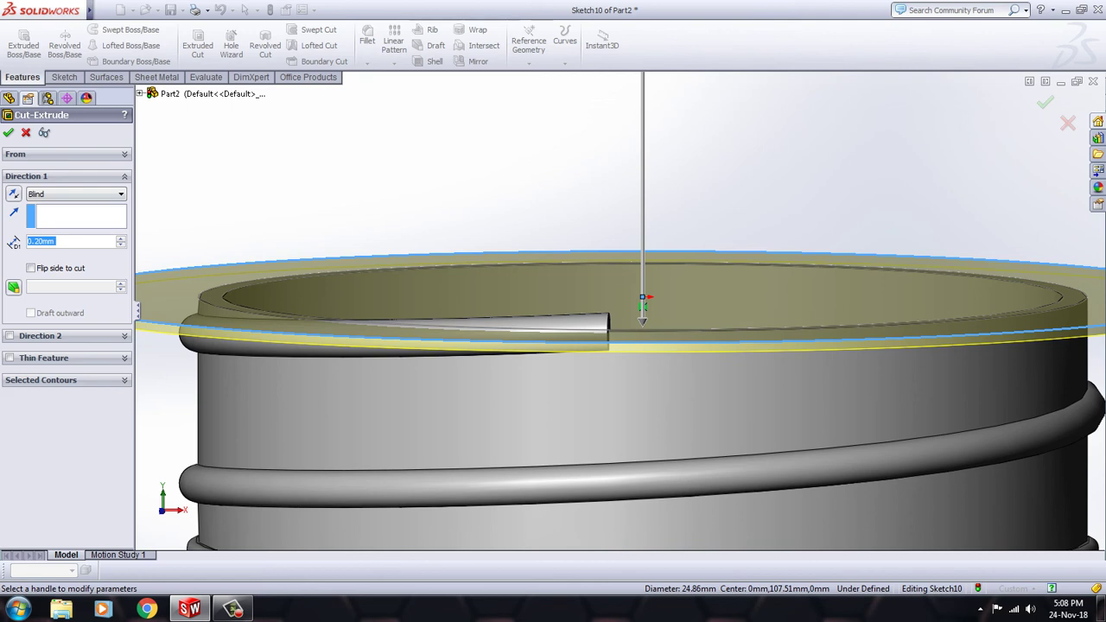
{"action": "key", "text": "Return"}
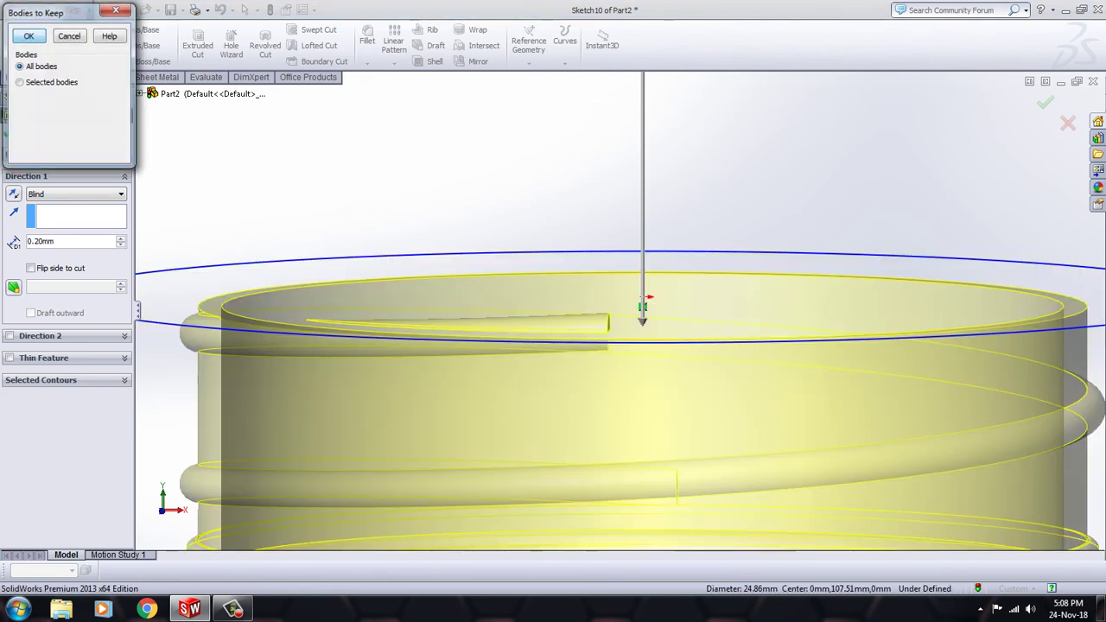
{"action": "key", "text": "Return"}
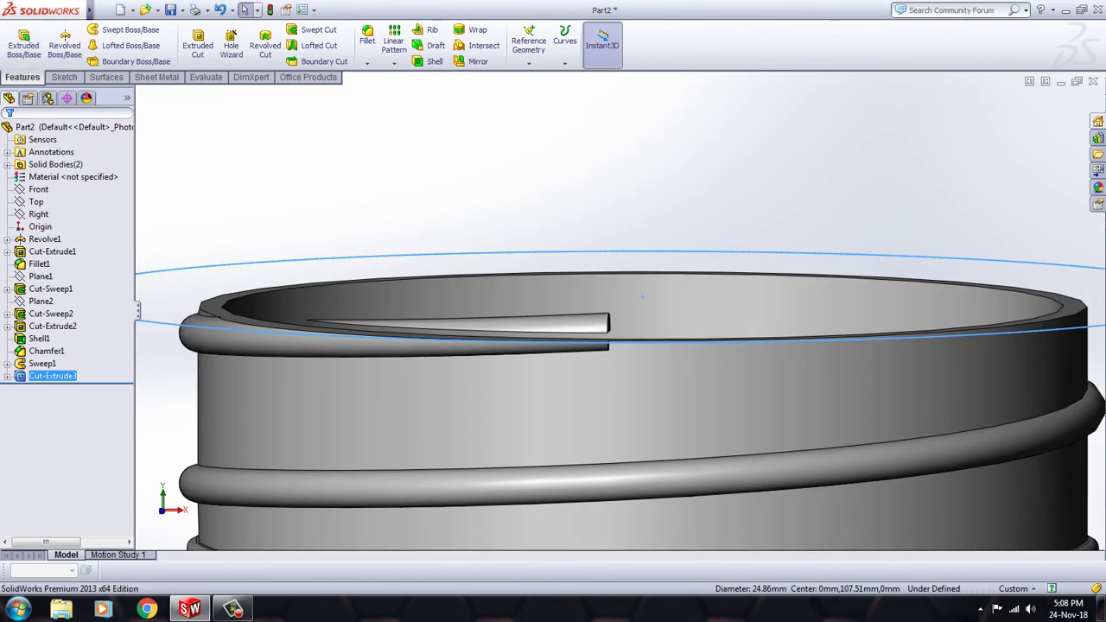
{"action": "key", "text": "Escape"}
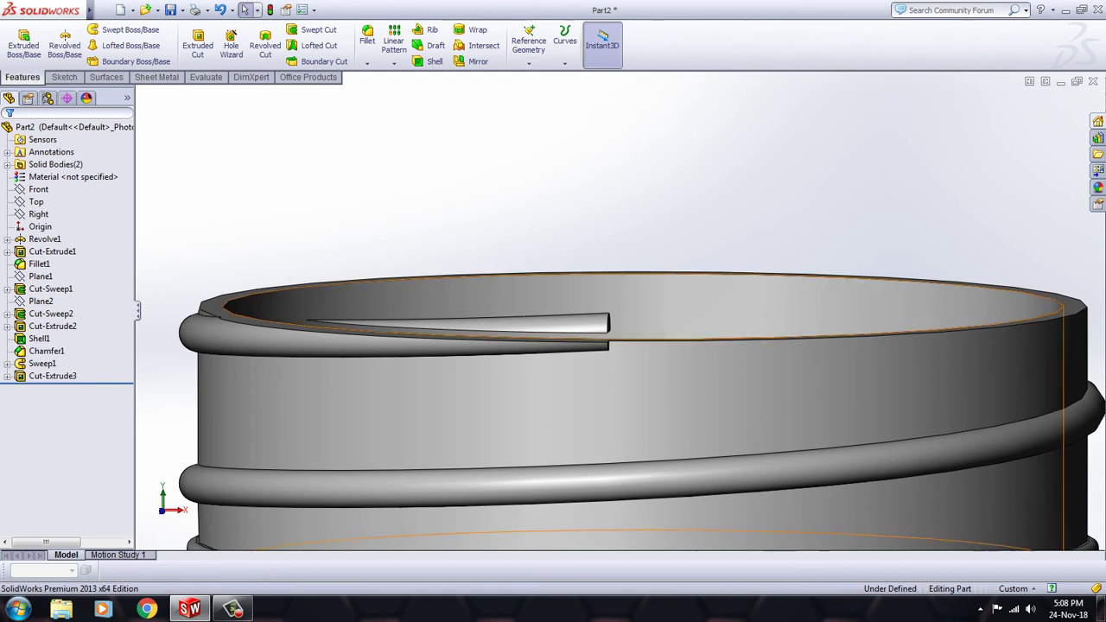
- Edit Cut-Extrude3 to reverse direction and deepen it to 1.20 mm
{"action": "left_click", "coordinate": [1071, 304]}
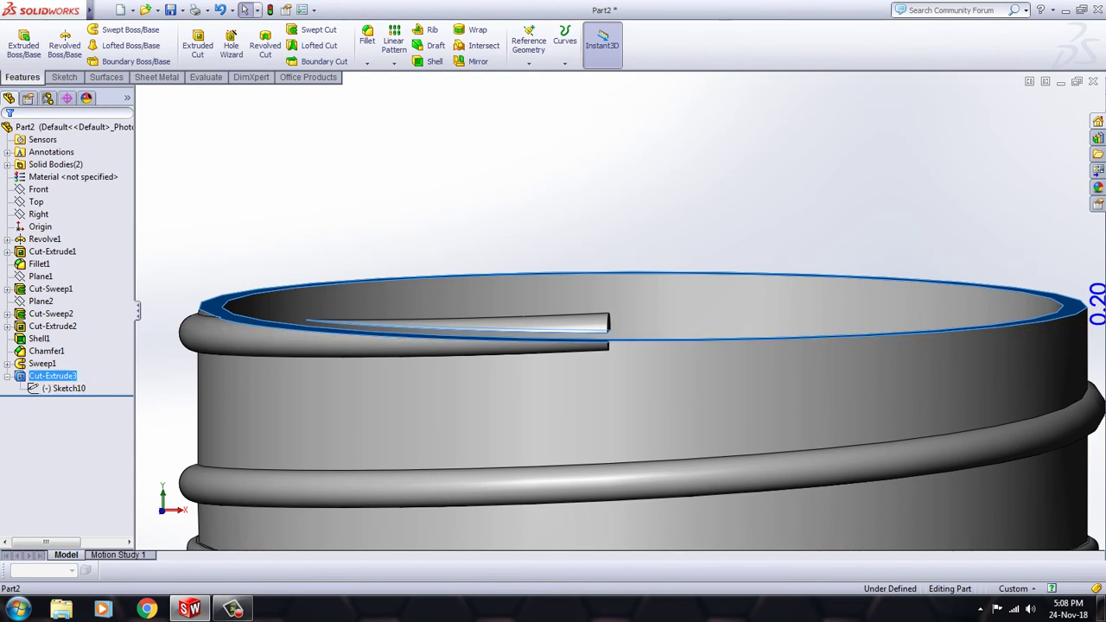
{"action": "right_click", "coordinate": [47, 375]}
{"action": "left_click", "coordinate": [16, 332]}
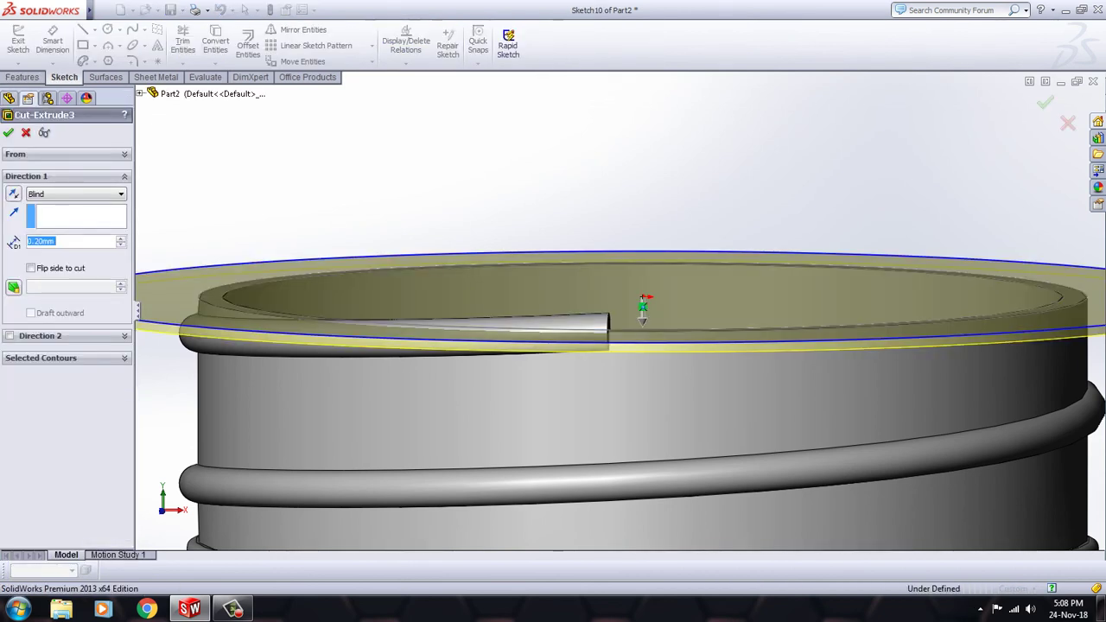
{"action": "left_click", "coordinate": [13, 194]}
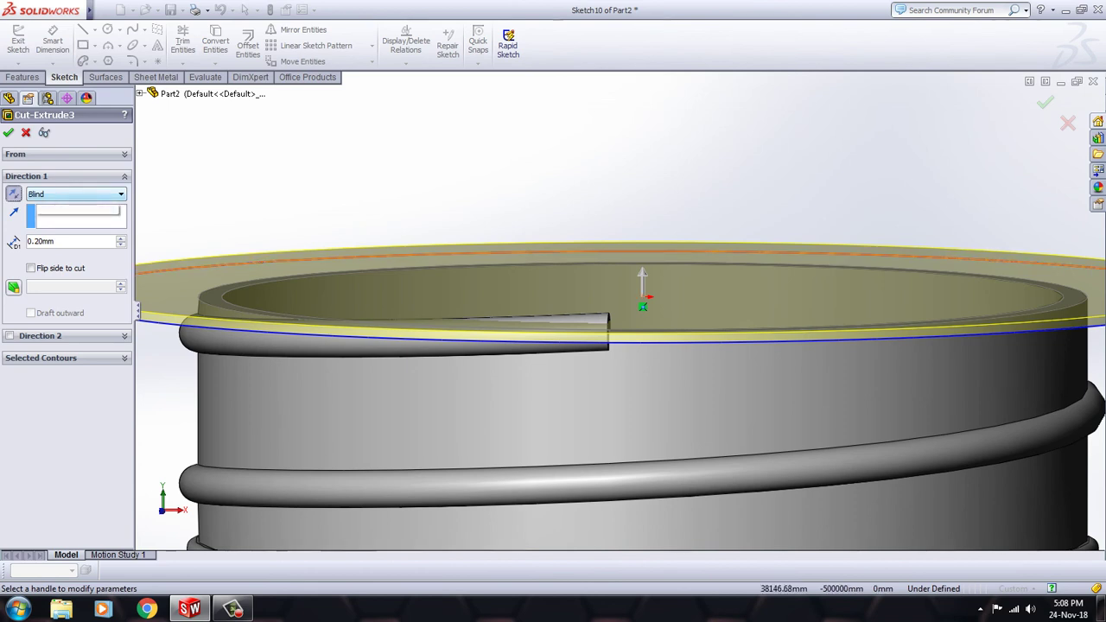
{"action": "left_click", "coordinate": [642, 280]}
{"action": "left_click", "coordinate": [676, 242]}
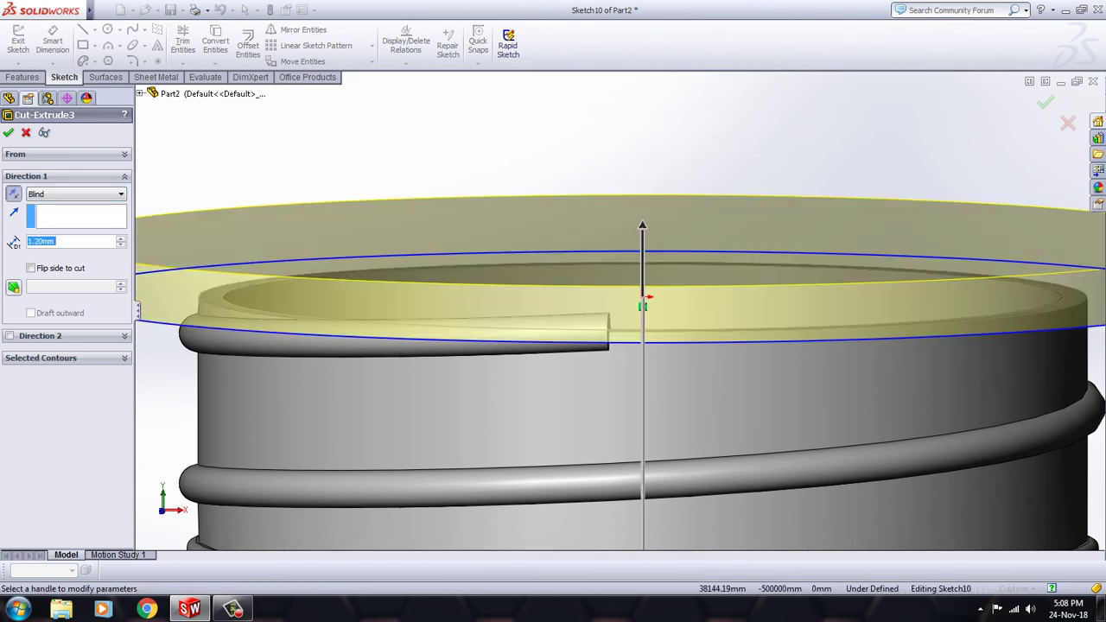
{"action": "key", "text": "Return"}
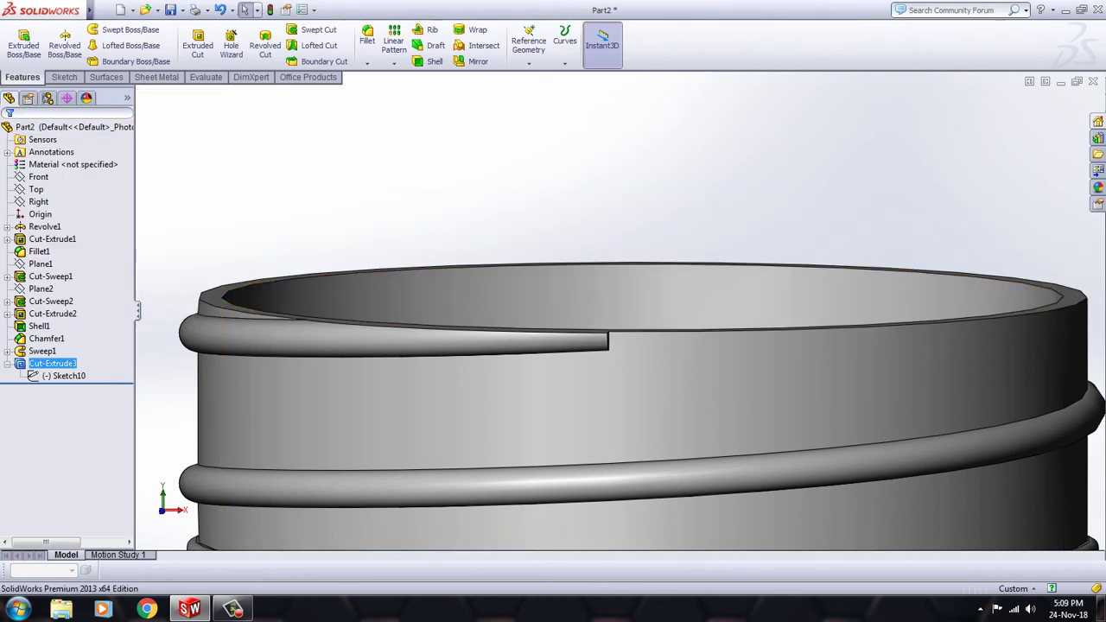
- Try a 3 mm fillet on the thread coil's end edges and dismiss the radius error
{"action": "left_click", "coordinate": [368, 39]}
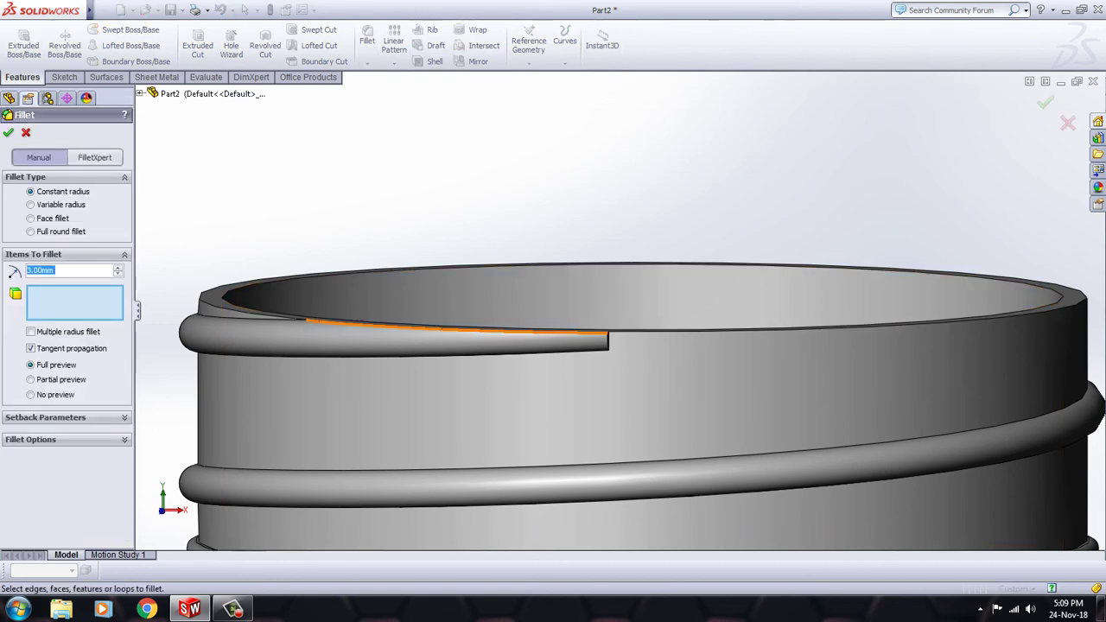
{"action": "scroll", "coordinate": [601, 350], "scroll_direction": "down", "scroll_amount": 5}
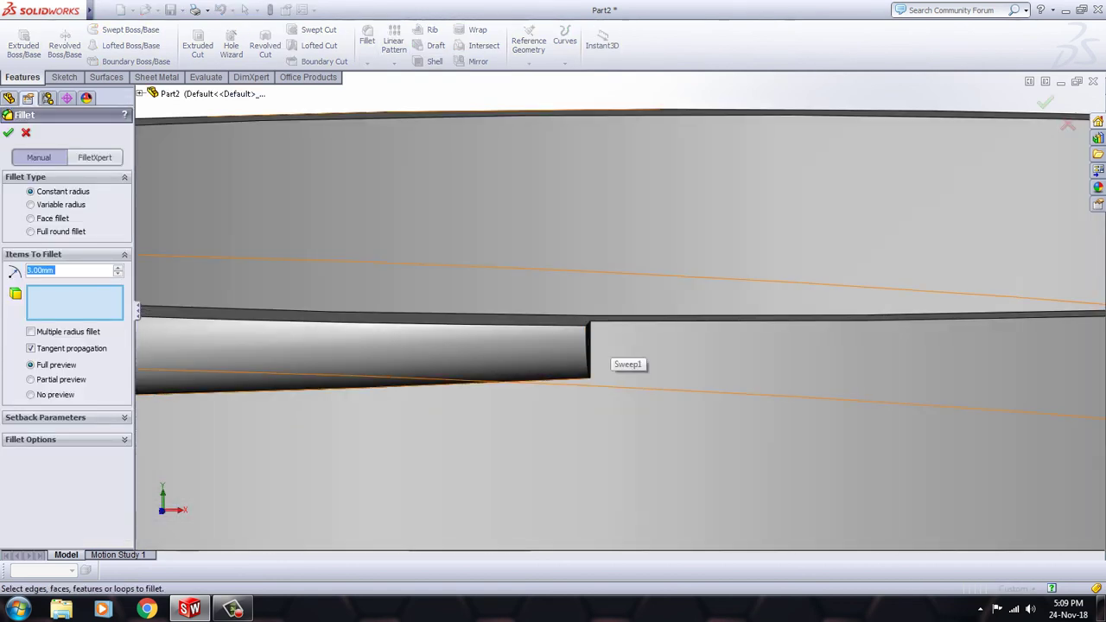
{"action": "left_click", "coordinate": [588, 353]}
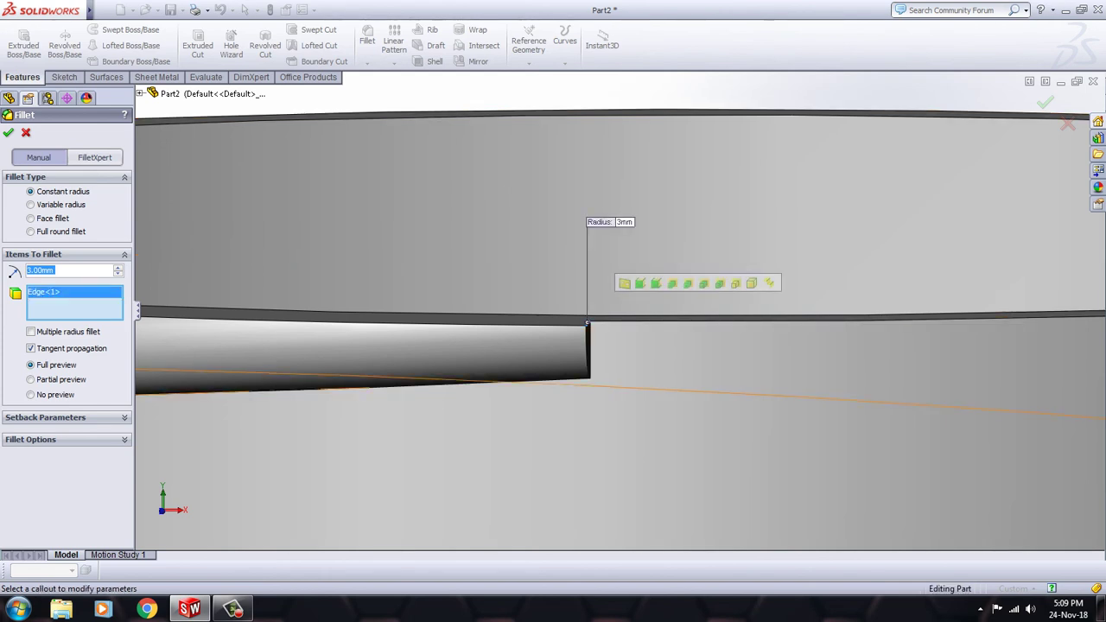
{"action": "left_click", "coordinate": [589, 350]}
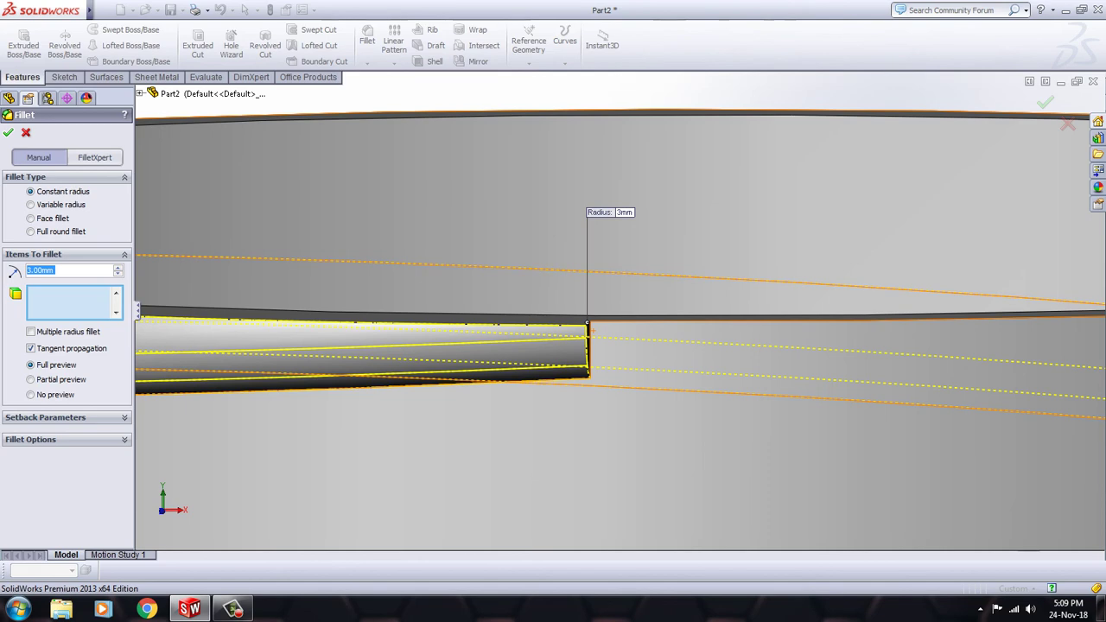
{"action": "left_click", "coordinate": [518, 322]}
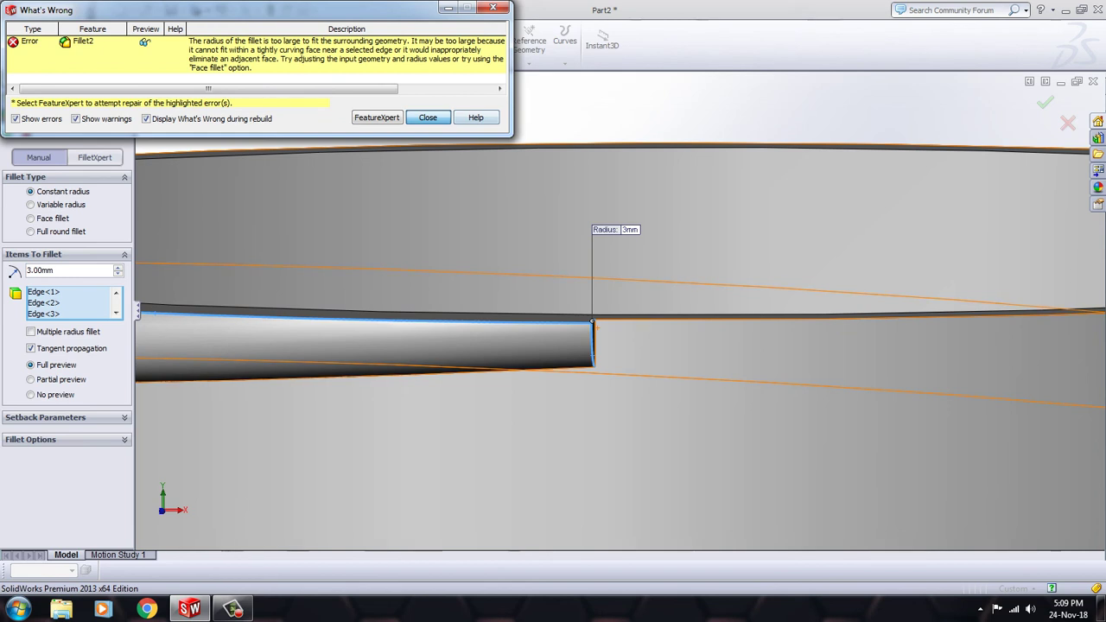
{"action": "left_click", "coordinate": [428, 117]}
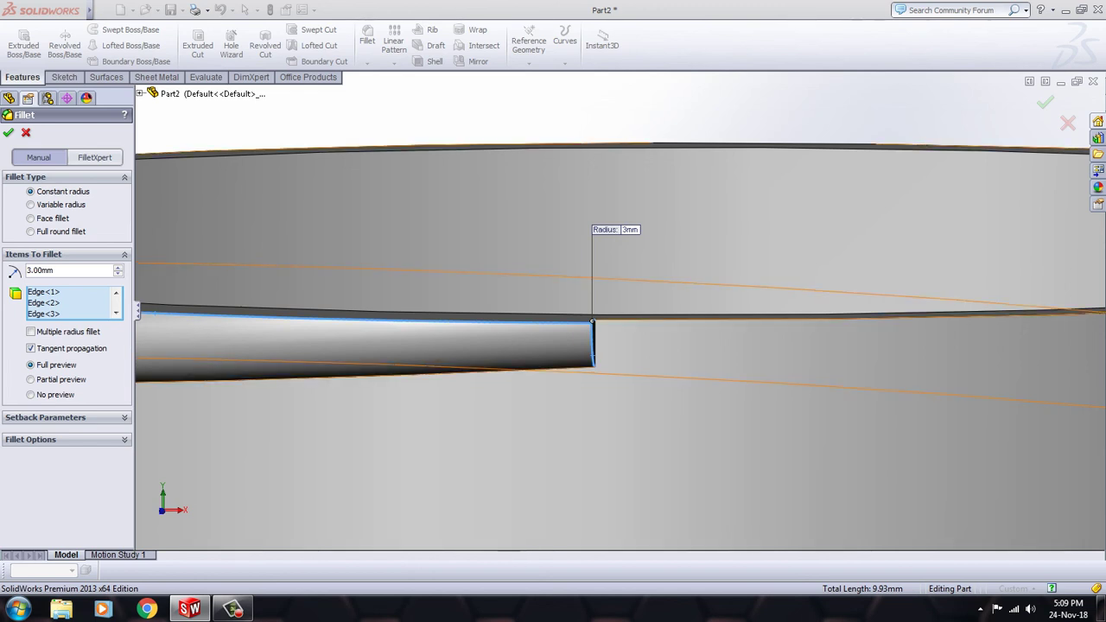
- Clear the fillet edges, retry the coil's top edge, then cancel the Fillet without adding it
{"action": "scroll", "coordinate": [946, 147], "scroll_direction": "down", "scroll_amount": 1}
{"action": "key", "text": "Delete"}
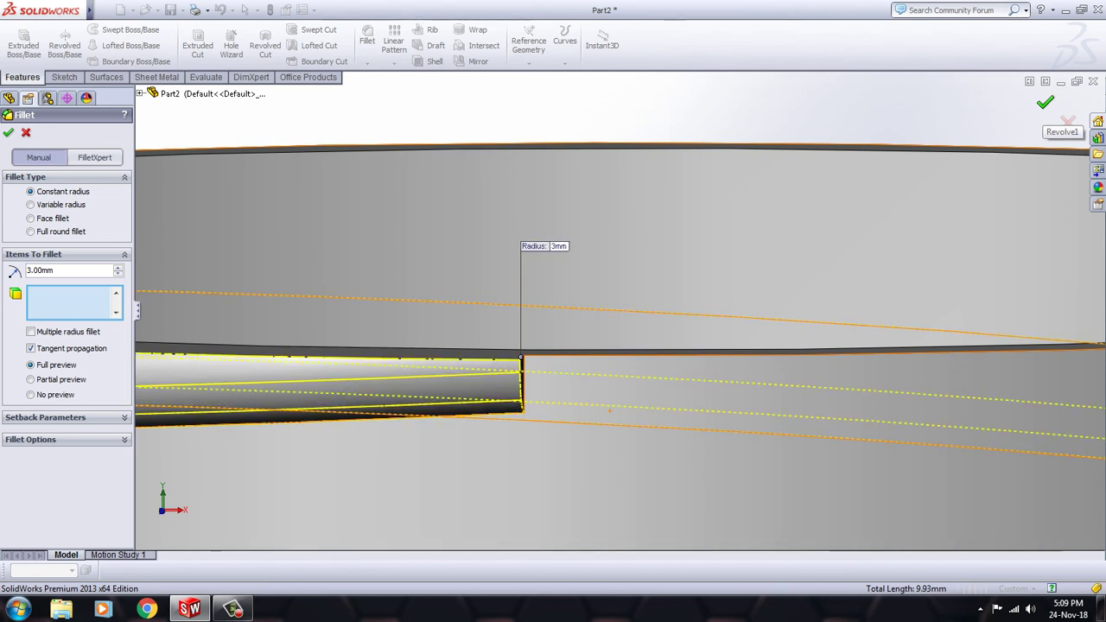
{"action": "left_click", "coordinate": [372, 357]}
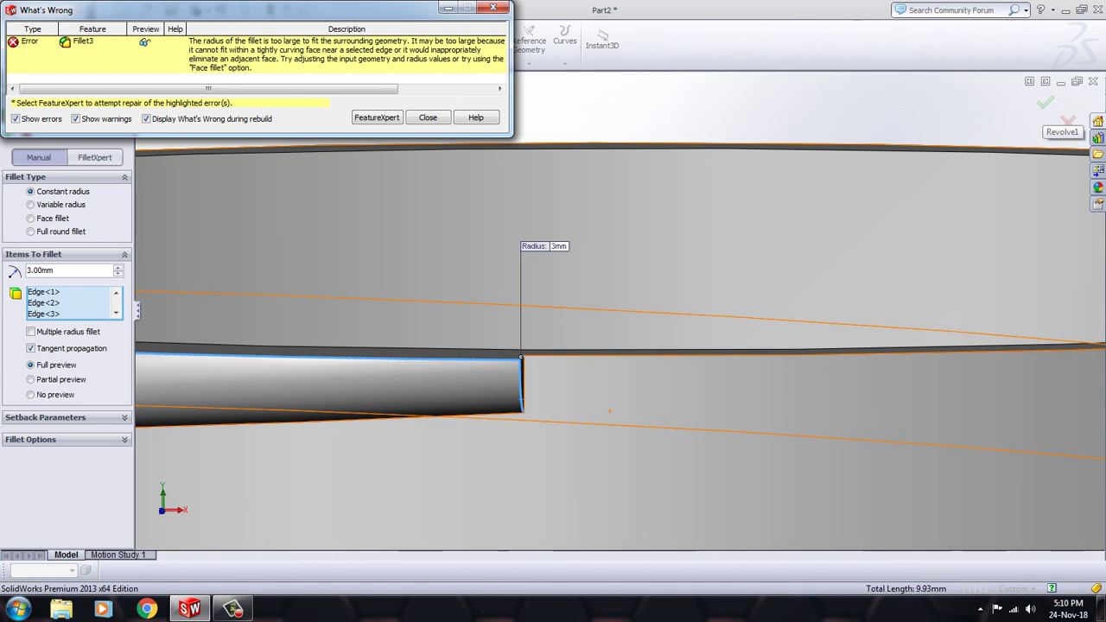
{"action": "key", "text": "Escape"}
{"action": "scroll", "coordinate": [622, 346], "scroll_direction": "up", "scroll_amount": 3}
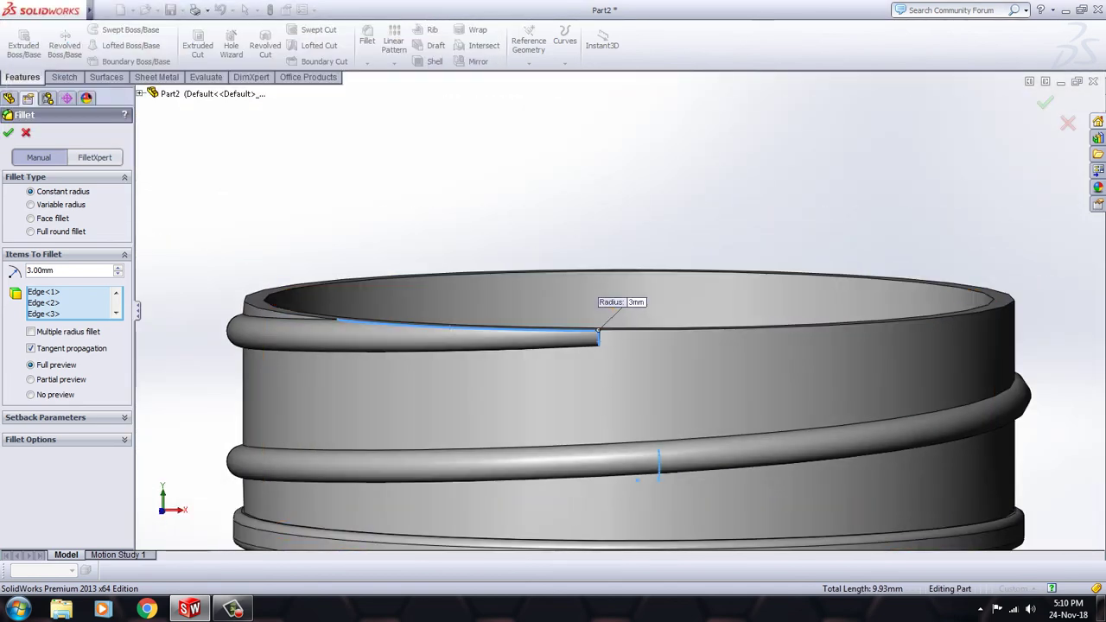
{"action": "key", "text": "Escape"}
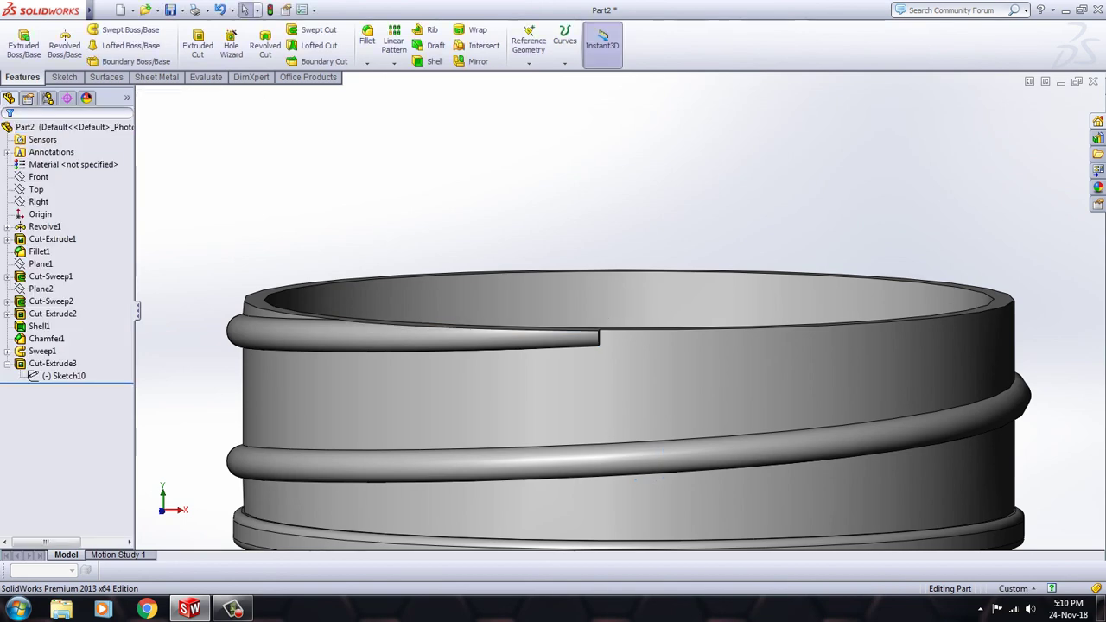
- Zoom and orbit the bottle to view the oval dimple and the base
{"action": "scroll", "coordinate": [523, 186], "scroll_direction": "down", "scroll_amount": 2}
{"action": "scroll", "coordinate": [643, 344], "scroll_direction": "down", "scroll_amount": 1}
{"action": "scroll", "coordinate": [643, 344], "scroll_direction": "up", "scroll_amount": 4}
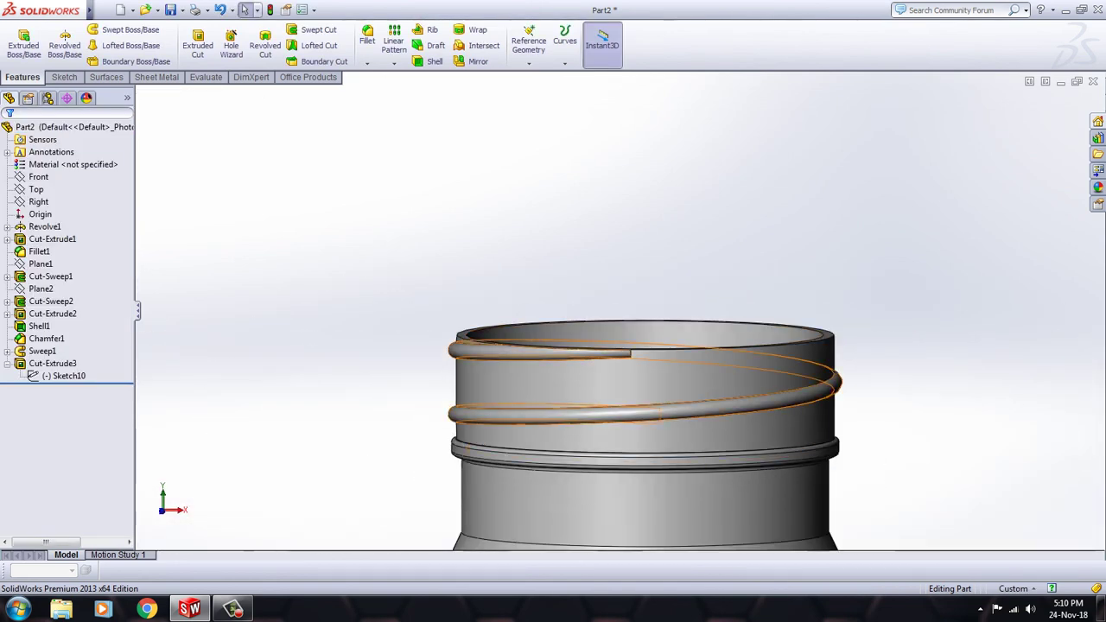
{"action": "scroll", "coordinate": [488, 346], "scroll_direction": "down", "scroll_amount": 1}
{"action": "scroll", "coordinate": [488, 346], "scroll_direction": "up", "scroll_amount": 3}
{"action": "scroll", "coordinate": [488, 346], "scroll_direction": "down", "scroll_amount": 3}
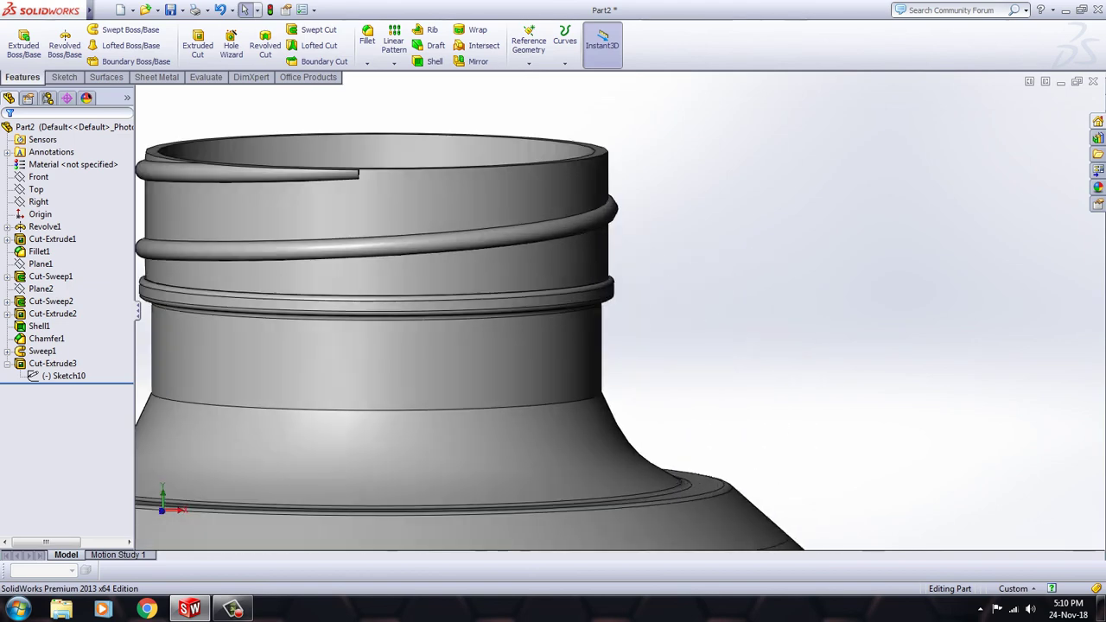
{"action": "scroll", "coordinate": [488, 346], "scroll_direction": "up", "scroll_amount": 2}
{"action": "scroll", "coordinate": [622, 313], "scroll_direction": "up", "scroll_amount": 3}
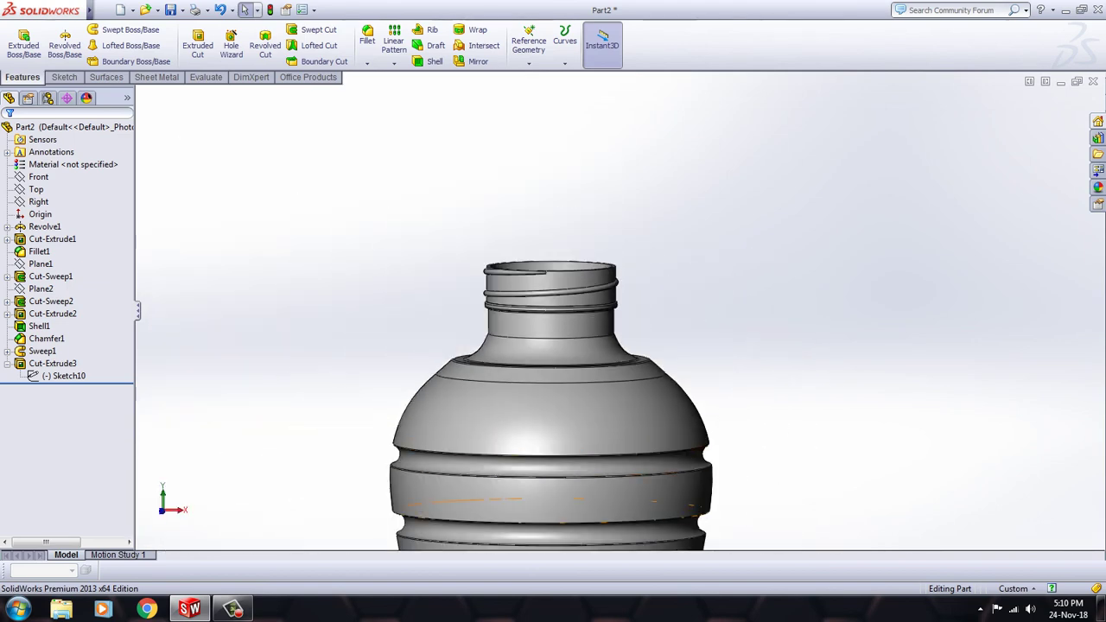
{"action": "scroll", "coordinate": [619, 310], "scroll_direction": "up", "scroll_amount": 2}
{"action": "scroll", "coordinate": [618, 310], "scroll_direction": "up", "scroll_amount": 3}
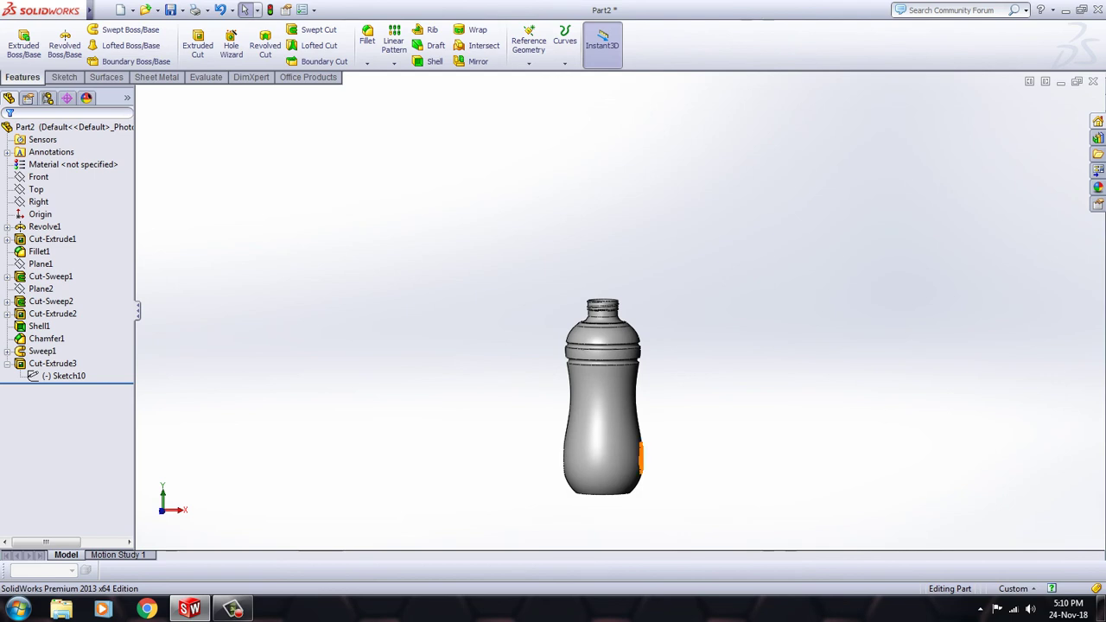
{"action": "scroll", "coordinate": [641, 466], "scroll_direction": "down", "scroll_amount": 5}
{"action": "mouse_move", "coordinate": [692, 479]}
{"action": "middle_mouse_down"}
{"action": "mouse_move", "coordinate": [605, 480]}
{"action": "mouse_move", "coordinate": [605, 458]}
{"action": "mouse_move", "coordinate": [656, 480]}
{"action": "mouse_move", "coordinate": [588, 480]}
{"action": "middle_mouse_up"}
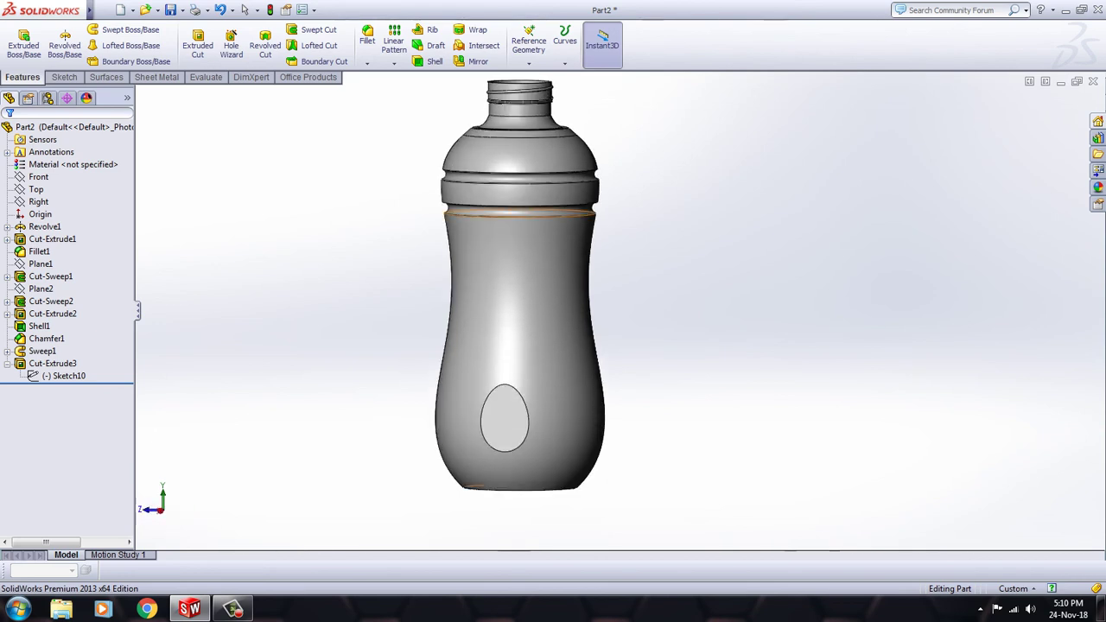
{"action": "middle_click_drag", "start_coordinate": [519, 302], "coordinate": [518, 259]}
{"action": "scroll", "coordinate": [432, 345], "scroll_direction": "down", "scroll_amount": 3}
{"action": "scroll", "coordinate": [432, 346], "scroll_direction": "up", "scroll_amount": 2}
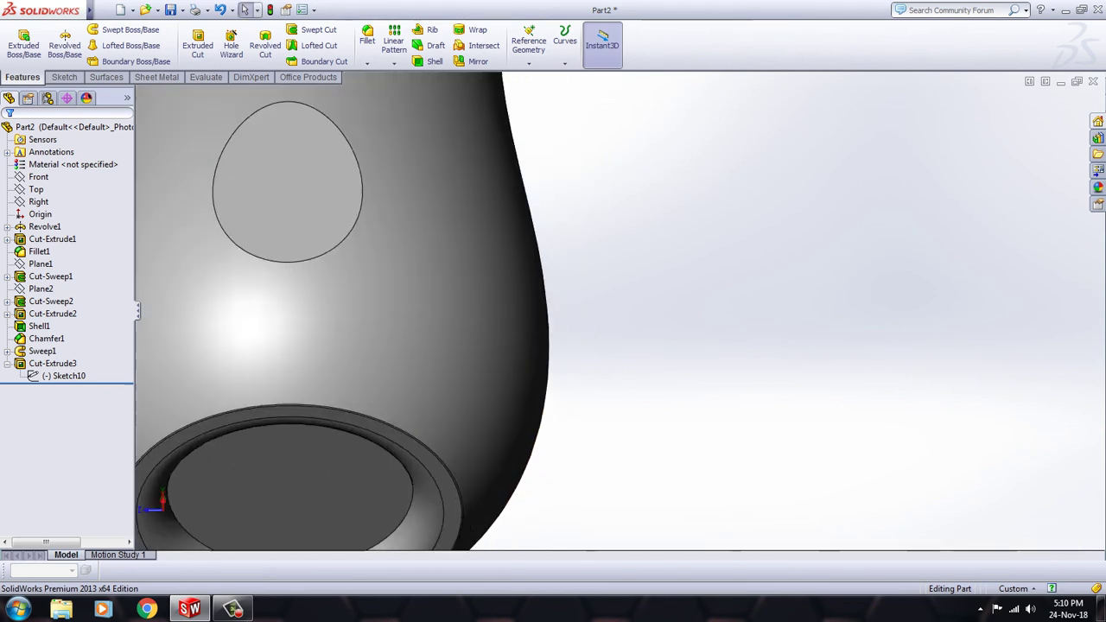
{"action": "middle_click_drag", "start_coordinate": [553, 311], "coordinate": [553, 216]}
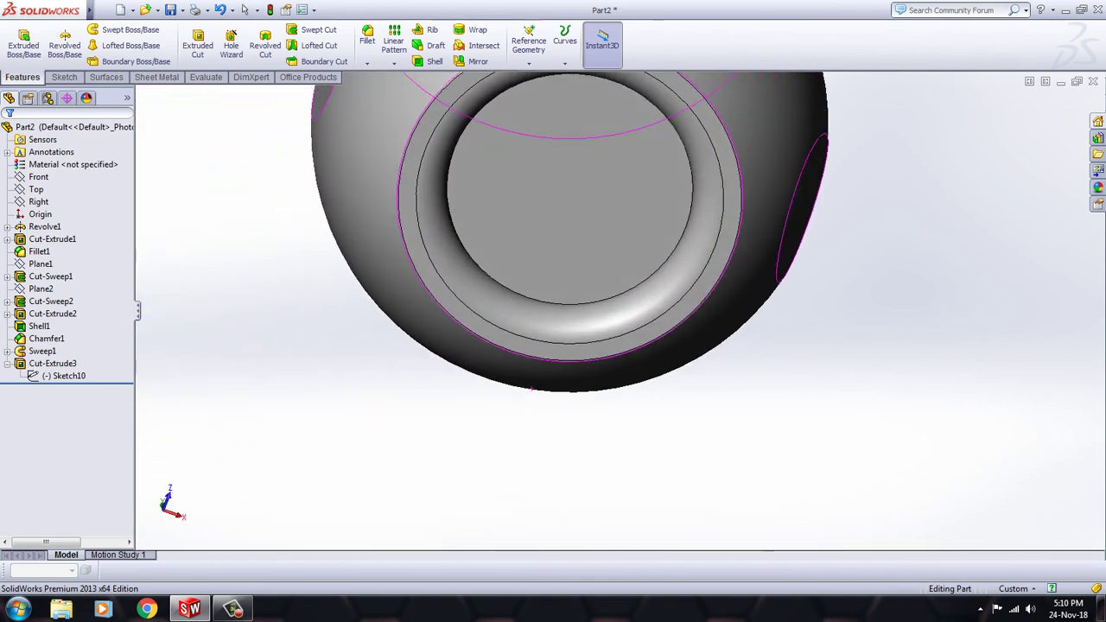
{"action": "mouse_move", "coordinate": [536, 380]}
{"action": "middle_mouse_down"}
{"action": "mouse_move", "coordinate": [536, 432]}
{"action": "mouse_move", "coordinate": [546, 354]}
{"action": "middle_mouse_up"}
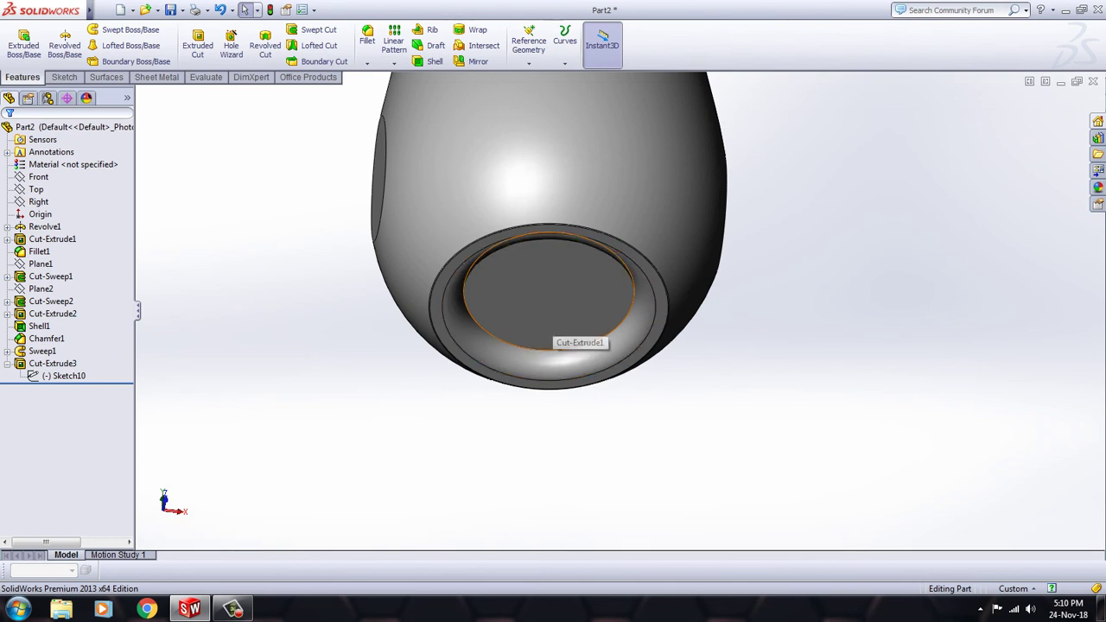
- Orbit to inspect the neck from above, then return to an upright side view
{"action": "scroll", "coordinate": [605, 311], "scroll_direction": "up", "scroll_amount": 1}
{"action": "scroll", "coordinate": [604, 311], "scroll_direction": "up", "scroll_amount": 2}
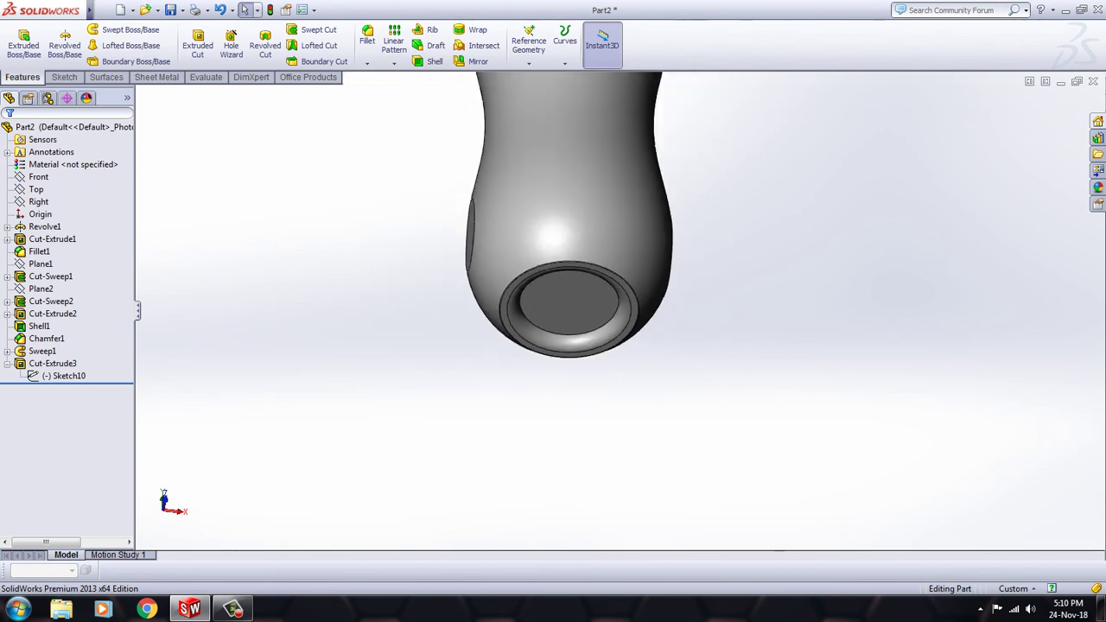
{"action": "scroll", "coordinate": [605, 311], "scroll_direction": "up", "scroll_amount": 2}
{"action": "mouse_move", "coordinate": [605, 311]}
{"action": "middle_mouse_down"}
{"action": "mouse_move", "coordinate": [639, 285]}
{"action": "mouse_move", "coordinate": [604, 311]}
{"action": "middle_mouse_up"}
{"action": "middle_click_drag", "start_coordinate": [596, 225], "coordinate": [570, 242]}
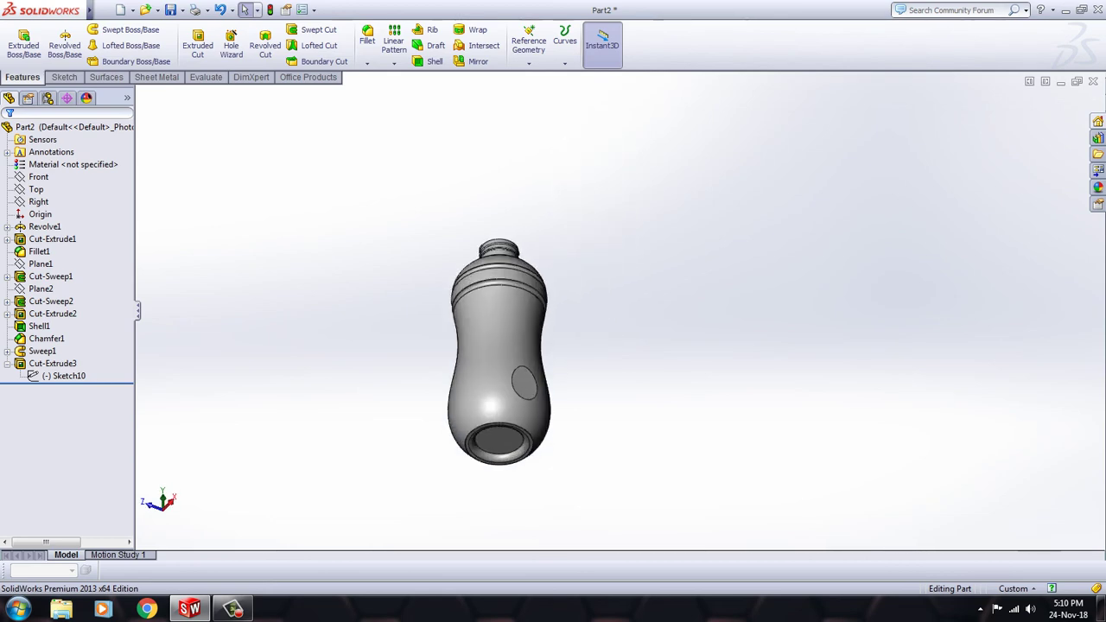
{"action": "scroll", "coordinate": [518, 259], "scroll_direction": "down", "scroll_amount": 2}
{"action": "middle_click_drag", "start_coordinate": [536, 380], "coordinate": [536, 320]}
{"action": "scroll", "coordinate": [489, 319], "scroll_direction": "down", "scroll_amount": 2}
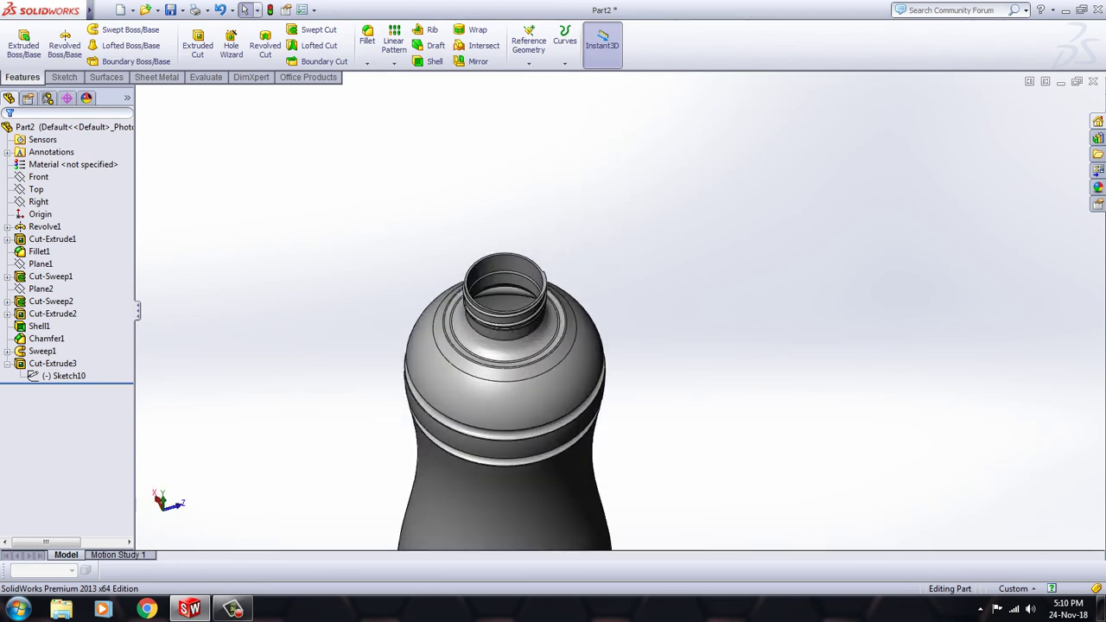
{"action": "scroll", "coordinate": [489, 319], "scroll_direction": "down", "scroll_amount": 2}
{"action": "middle_click_drag", "start_coordinate": [605, 311], "coordinate": [704, 275]}
{"action": "scroll", "coordinate": [704, 275], "scroll_direction": "down", "scroll_amount": 1}
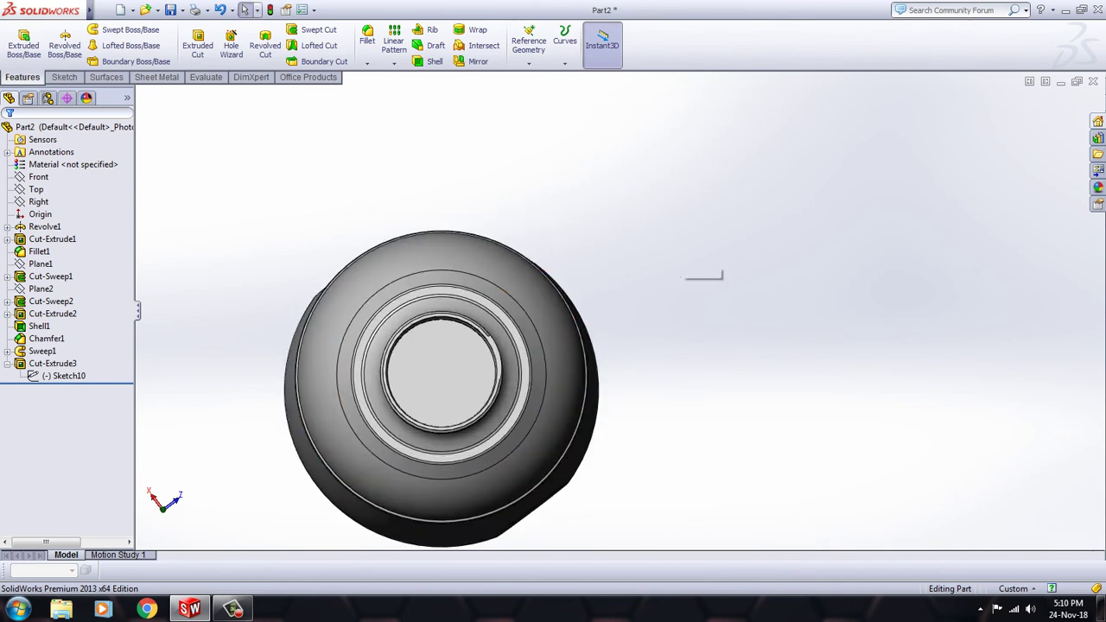
{"action": "scroll", "coordinate": [619, 311], "scroll_direction": "up", "scroll_amount": 5}
{"action": "middle_click_drag", "start_coordinate": [568, 333], "coordinate": [402, 334], "text": "ctrl"}
{"action": "scroll", "coordinate": [373, 395], "scroll_direction": "down", "scroll_amount": 2}
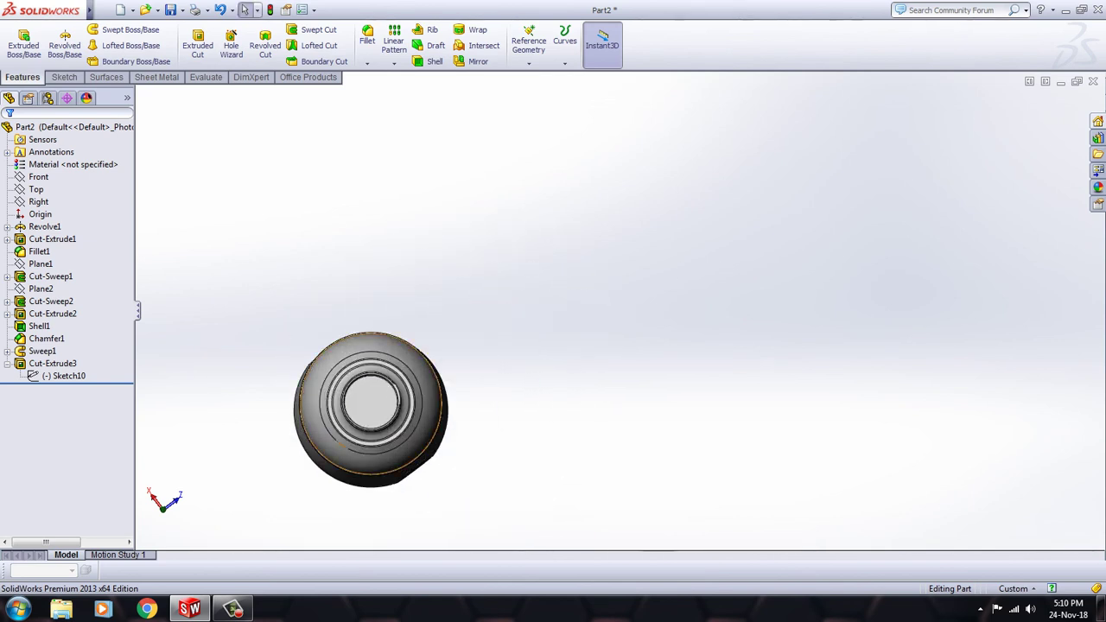
{"action": "scroll", "coordinate": [499, 358], "scroll_direction": "up", "scroll_amount": 3}
{"action": "mouse_move", "coordinate": [501, 328]}
{"action": "middle_mouse_down"}
{"action": "mouse_move", "coordinate": [501, 398]}
{"action": "mouse_move", "coordinate": [329, 372]}
{"action": "middle_mouse_up"}
{"action": "scroll", "coordinate": [328, 372], "scroll_direction": "down", "scroll_amount": 1}
{"action": "scroll", "coordinate": [202, 392], "scroll_direction": "down", "scroll_amount": 2}
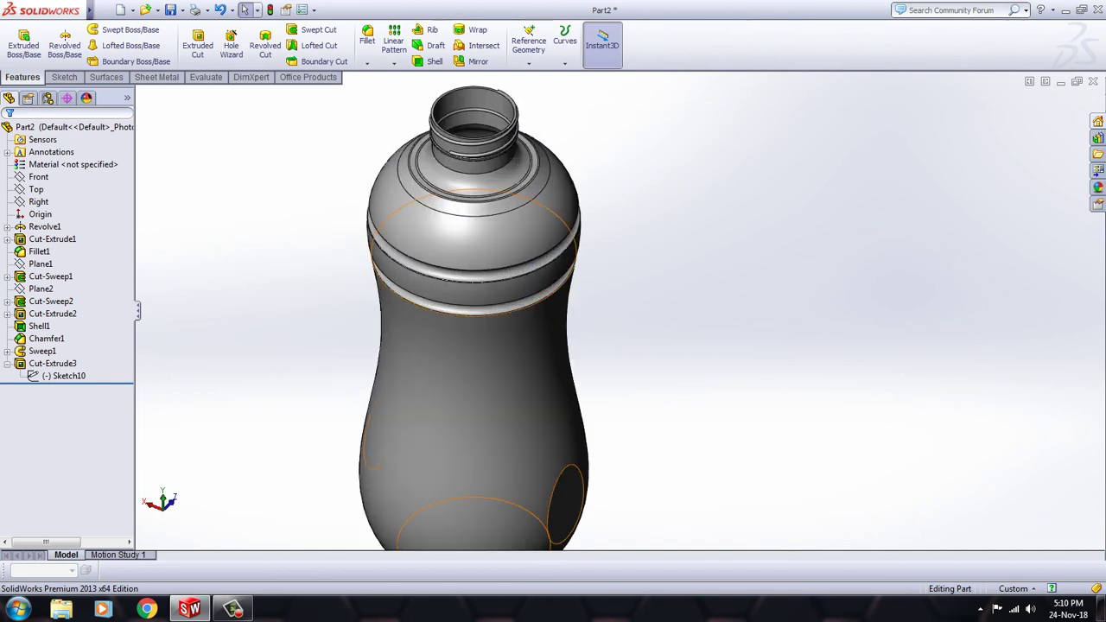
{"action": "scroll", "coordinate": [596, 406], "scroll_direction": "up", "scroll_amount": 2}
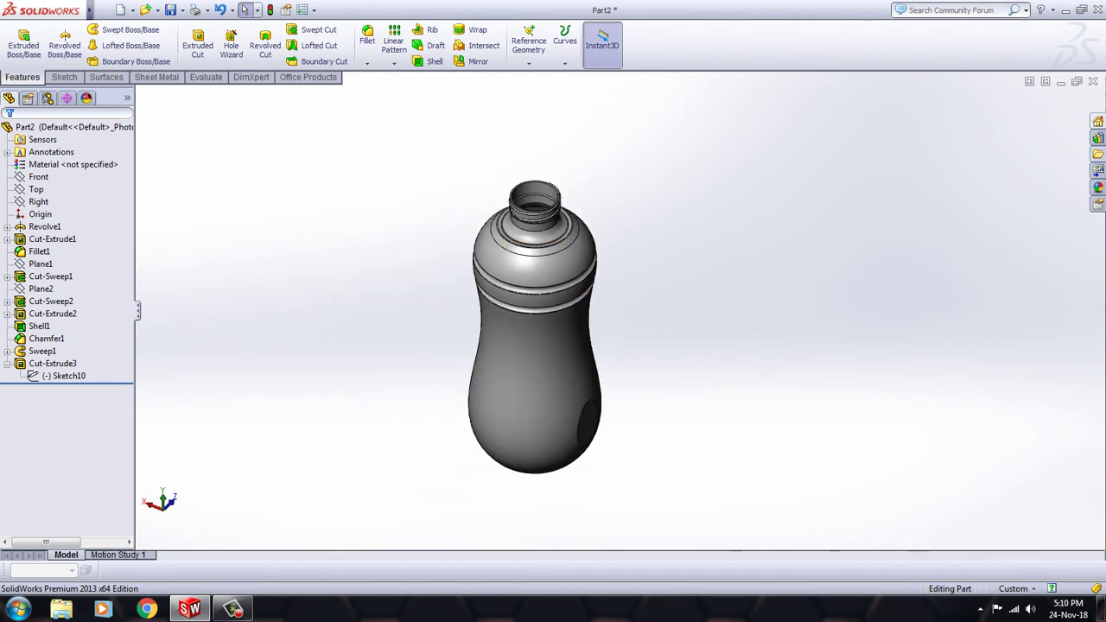
- Apply the 3 Point Beige scene from Basic Scenes to the bottle
{"action": "left_click", "coordinate": [1097, 187]}
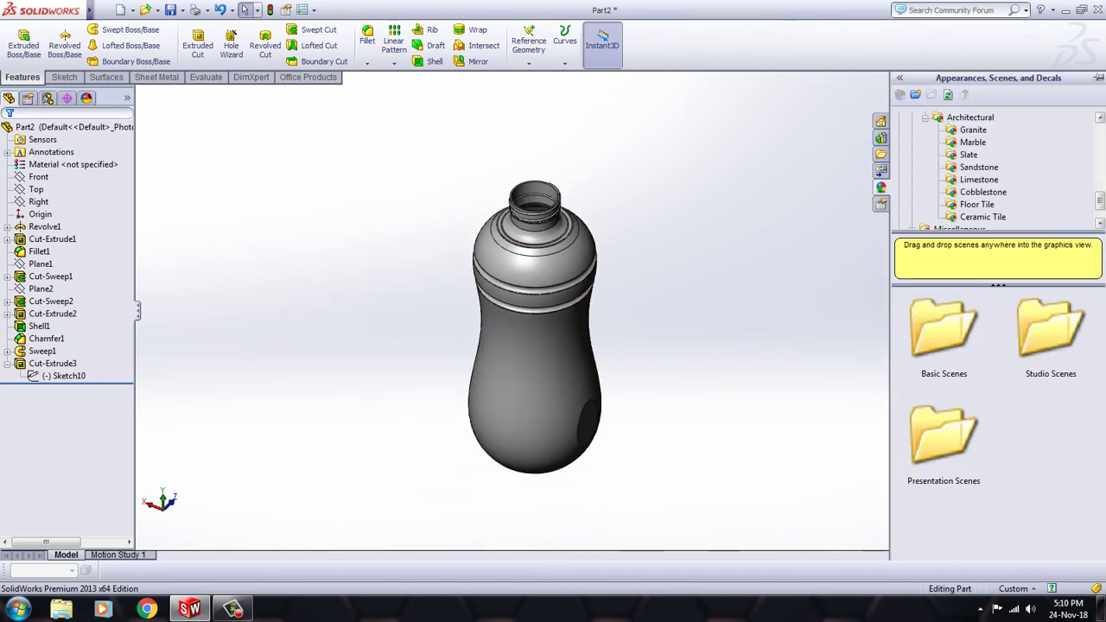
{"action": "double_click", "coordinate": [944, 328]}
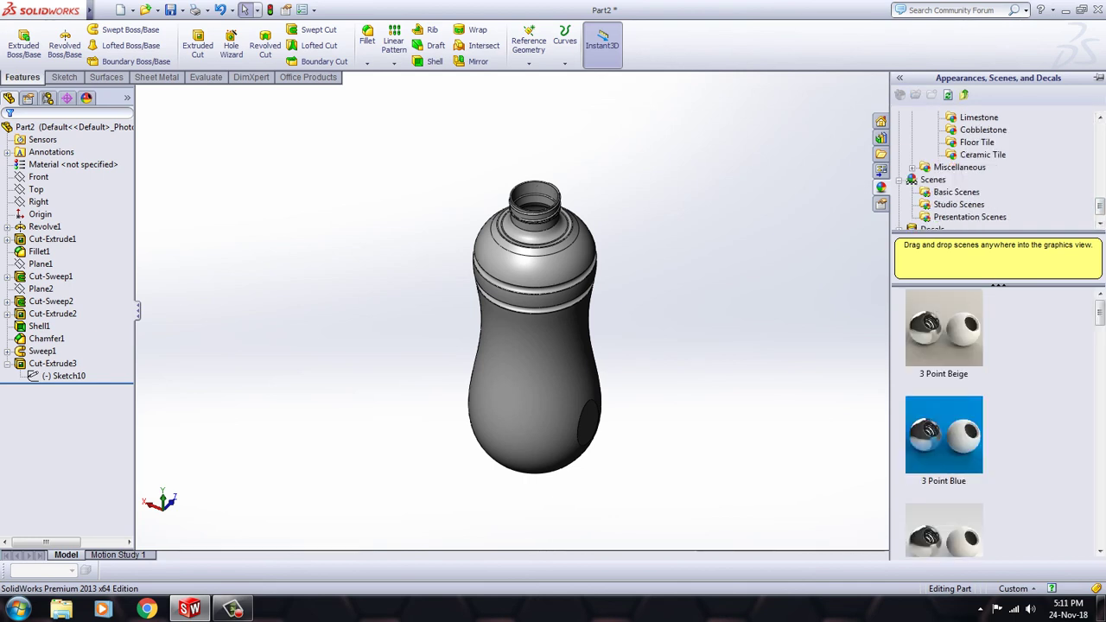
{"action": "double_click", "coordinate": [943, 329]}
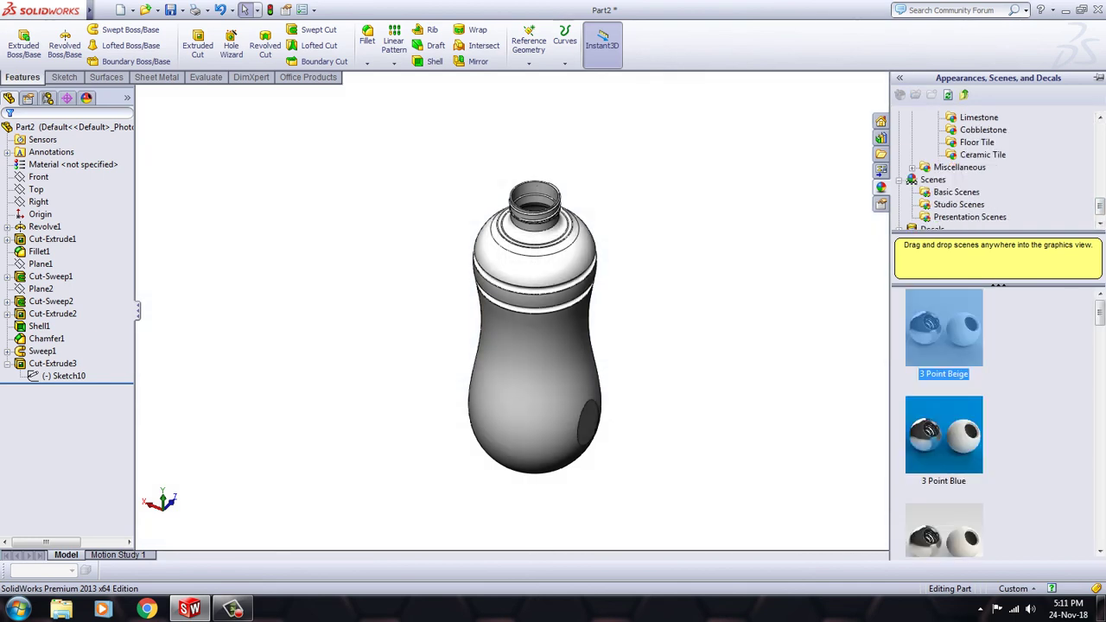
{"action": "scroll", "coordinate": [994, 173], "scroll_direction": "up", "scroll_amount": 3}
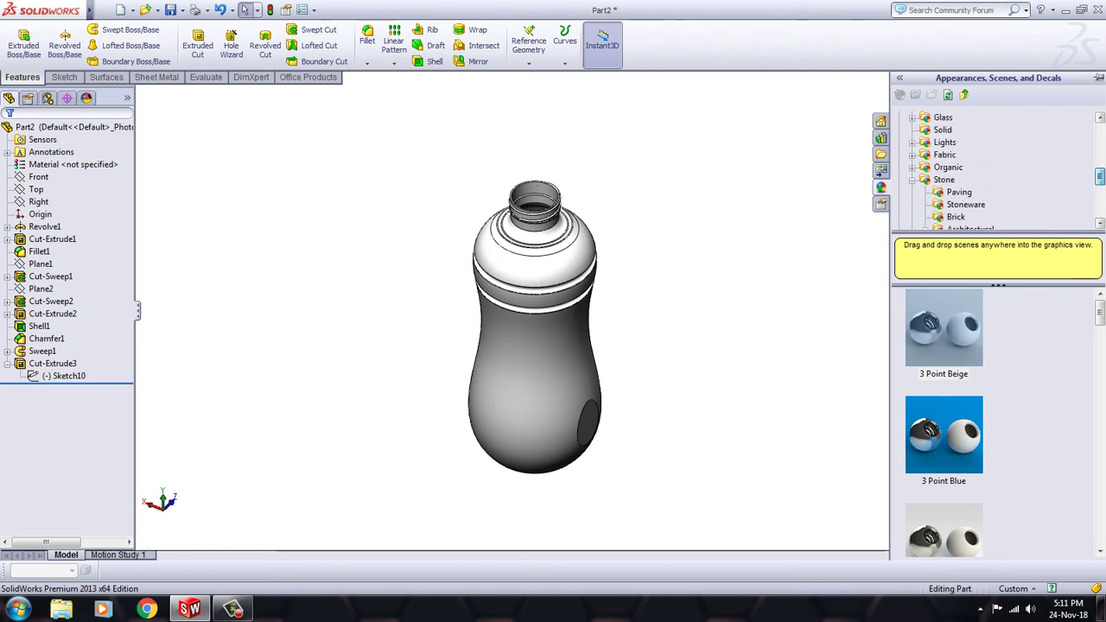
{"action": "scroll", "coordinate": [993, 173], "scroll_direction": "up", "scroll_amount": 2}
{"action": "scroll", "coordinate": [994, 172], "scroll_direction": "up", "scroll_amount": 2}
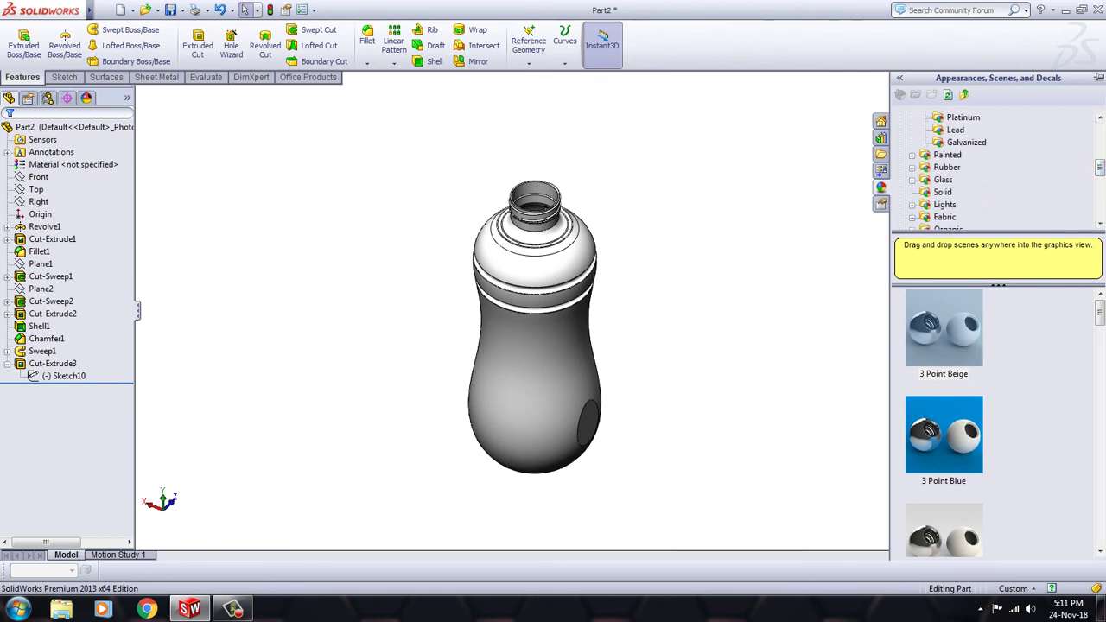
{"action": "scroll", "coordinate": [942, 182], "scroll_direction": "down", "scroll_amount": 1}
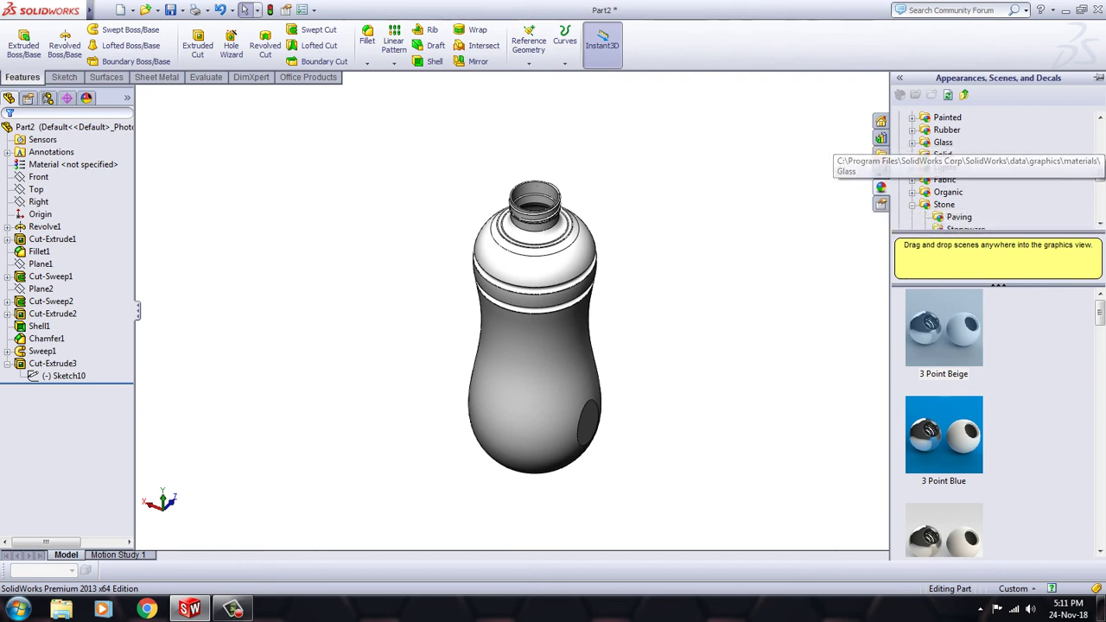
{"action": "scroll", "coordinate": [942, 181], "scroll_direction": "up", "scroll_amount": 1}
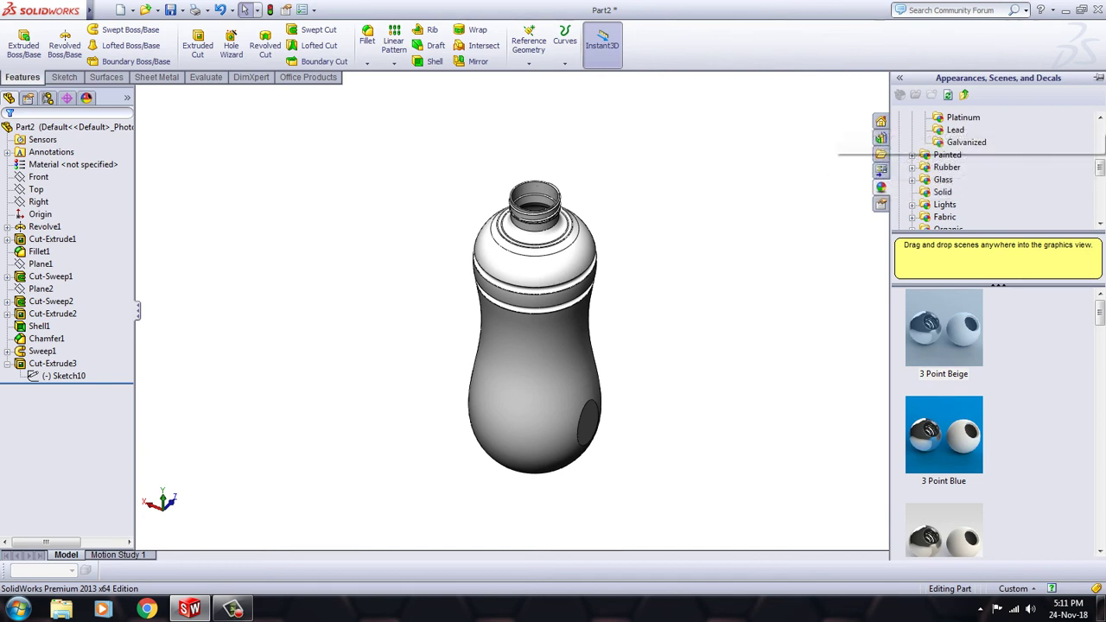
{"action": "scroll", "coordinate": [951, 172], "scroll_direction": "up", "scroll_amount": 2}
{"action": "scroll", "coordinate": [950, 164], "scroll_direction": "up", "scroll_amount": 1}
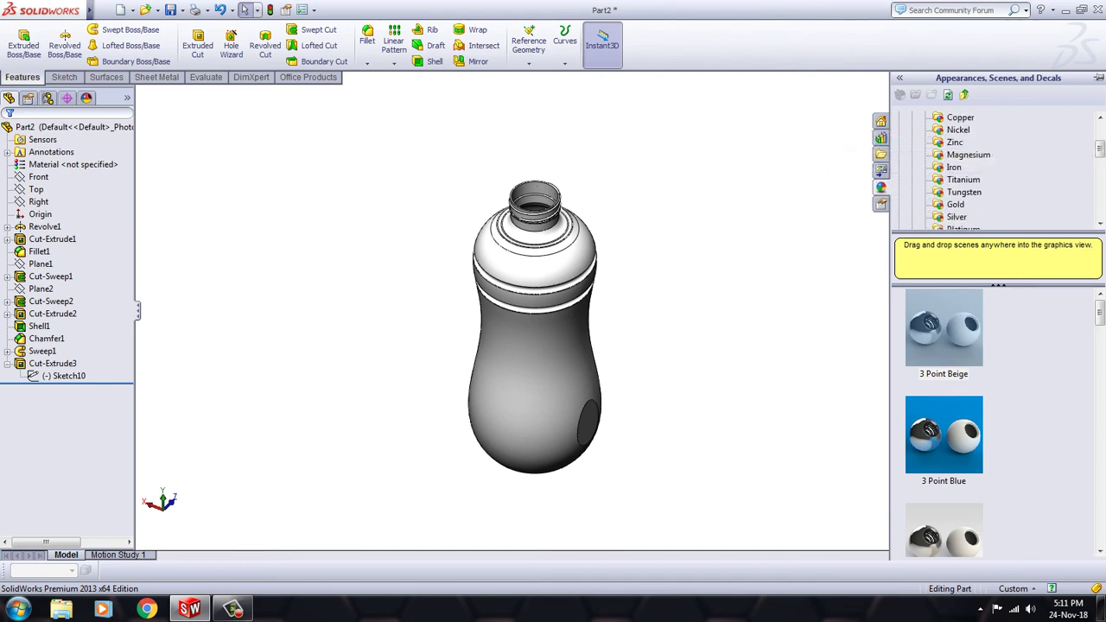
{"action": "scroll", "coordinate": [951, 164], "scroll_direction": "up", "scroll_amount": 2}
{"action": "scroll", "coordinate": [950, 164], "scroll_direction": "up", "scroll_amount": 1}
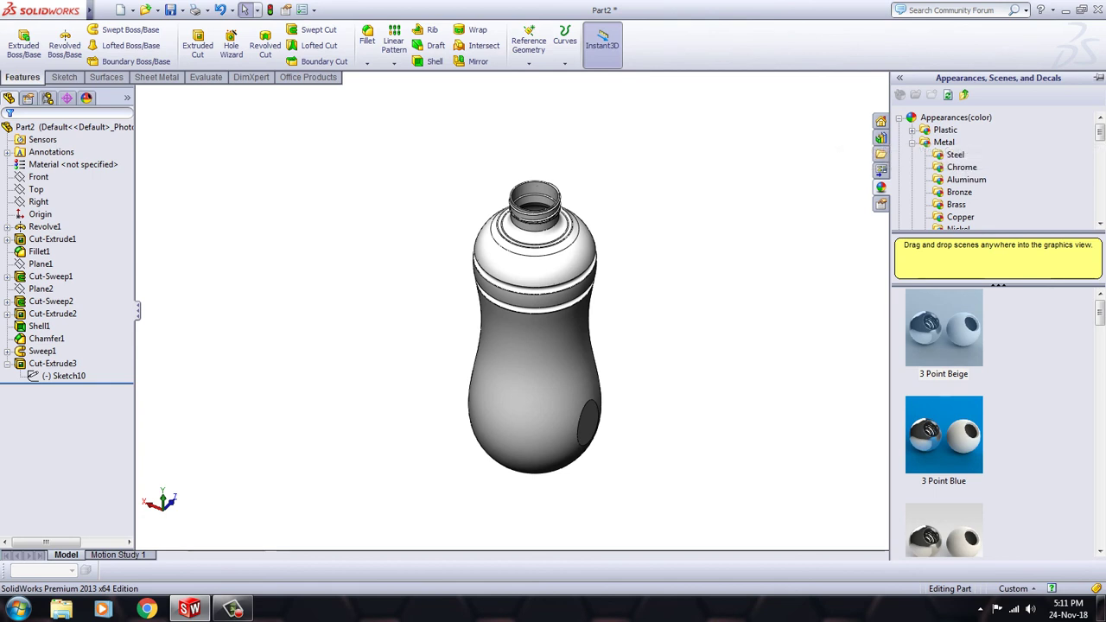
- Browse the Plastic appearances: Composite, EDM, Clear, Textured, Low, Medium and High Gloss
{"action": "left_click", "coordinate": [912, 142]}
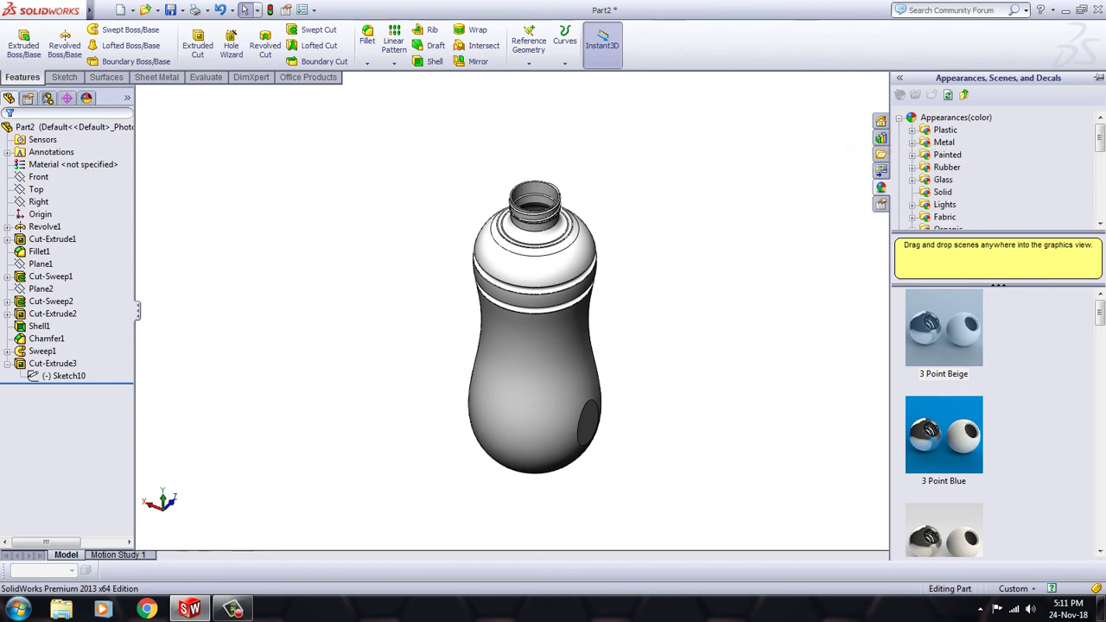
{"action": "left_click", "coordinate": [945, 129]}
{"action": "key", "text": "Right"}
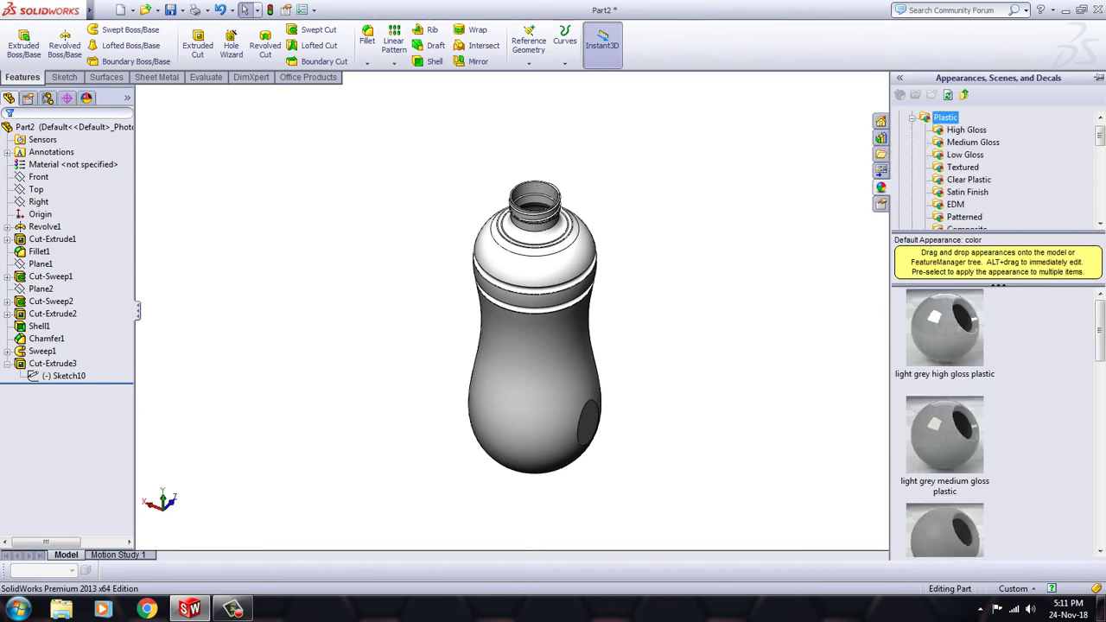
{"action": "scroll", "coordinate": [998, 168], "scroll_direction": "down", "scroll_amount": 1}
{"action": "scroll", "coordinate": [998, 169], "scroll_direction": "down", "scroll_amount": 2}
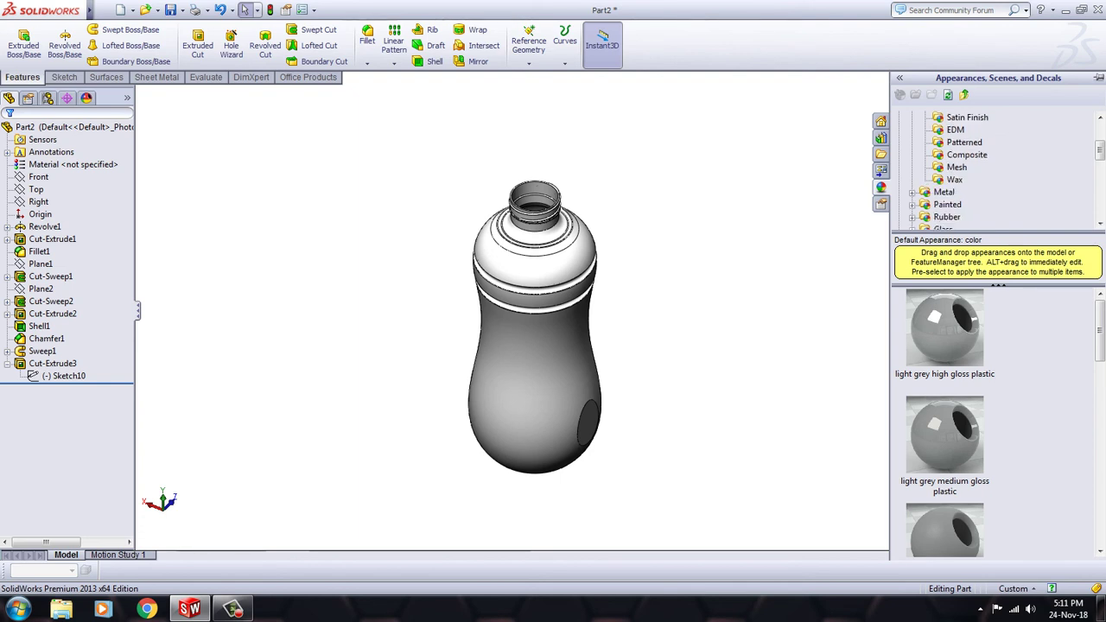
{"action": "left_click", "coordinate": [966, 155]}
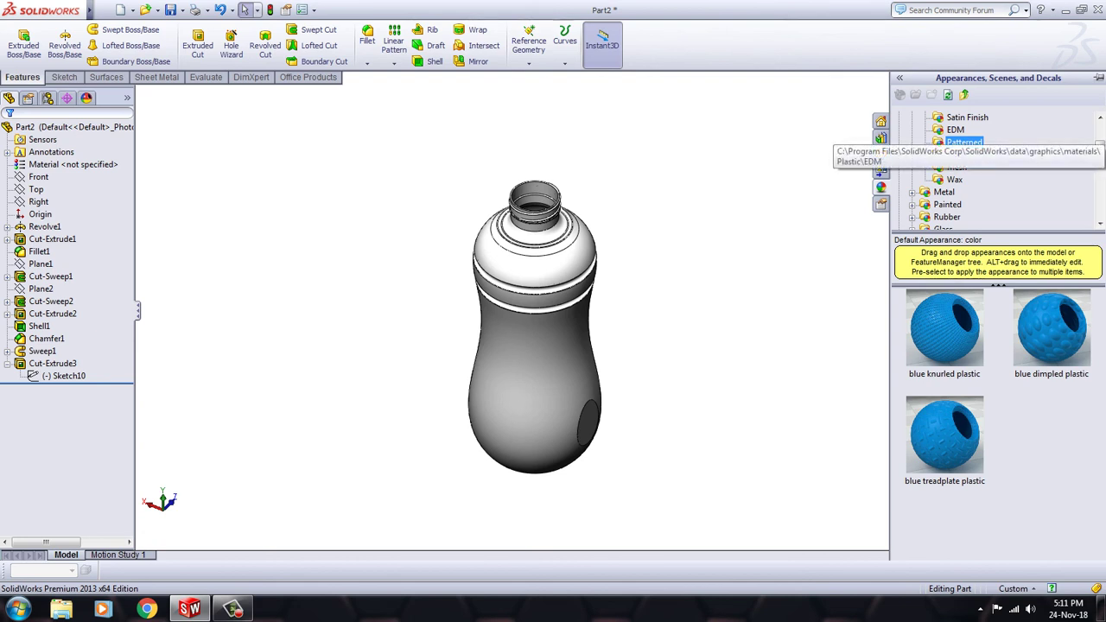
{"action": "left_click", "coordinate": [955, 130]}
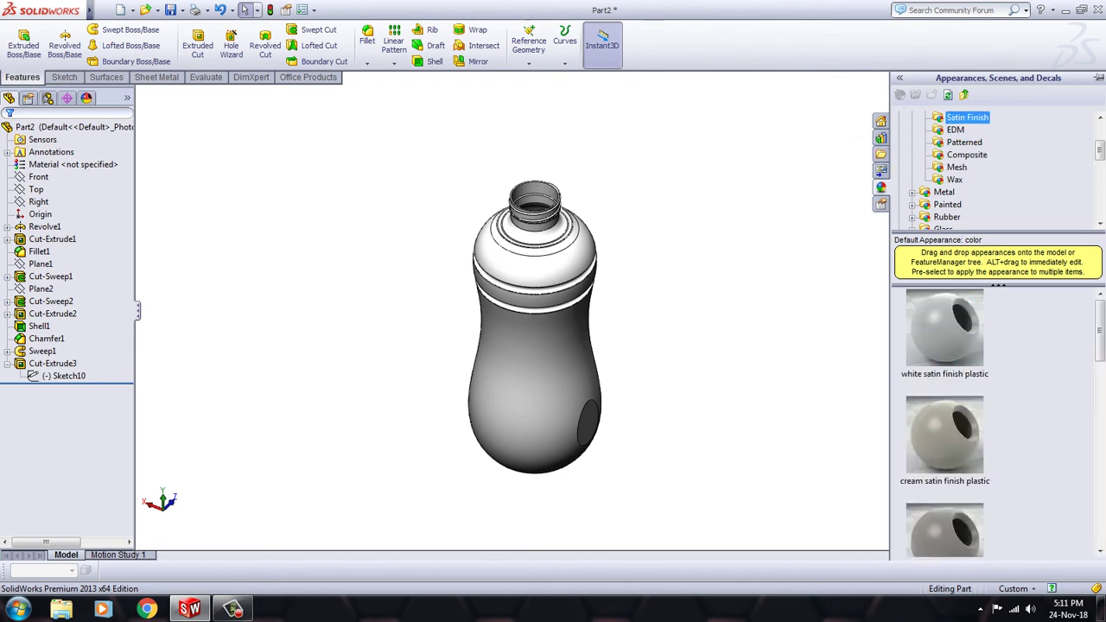
{"action": "scroll", "coordinate": [994, 173], "scroll_direction": "up", "scroll_amount": 2}
{"action": "left_click", "coordinate": [969, 179]}
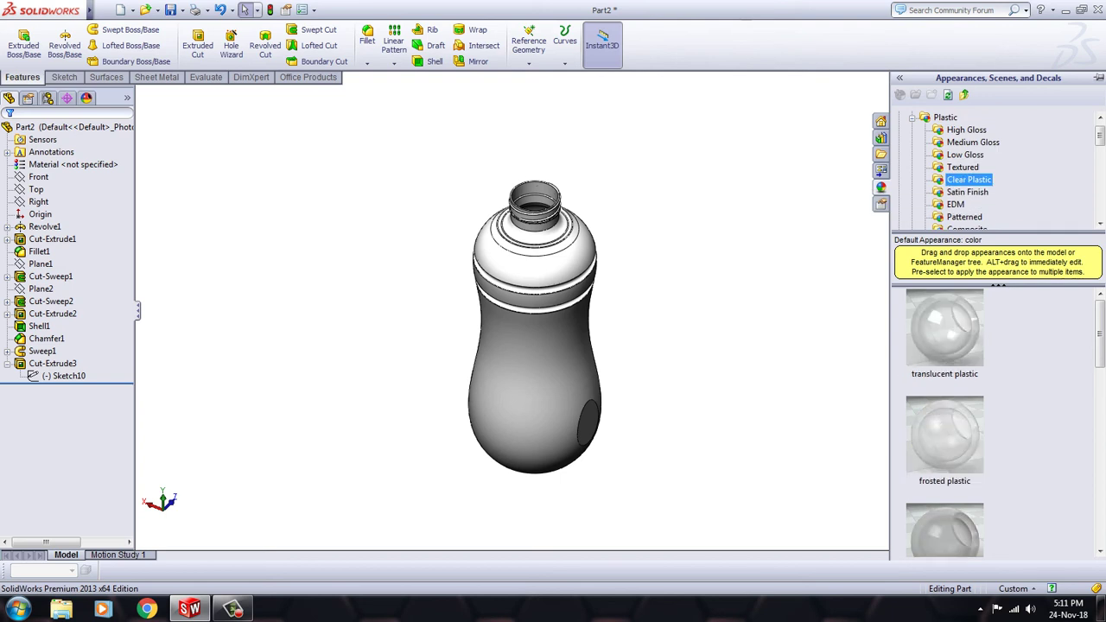
{"action": "left_click", "coordinate": [963, 166]}
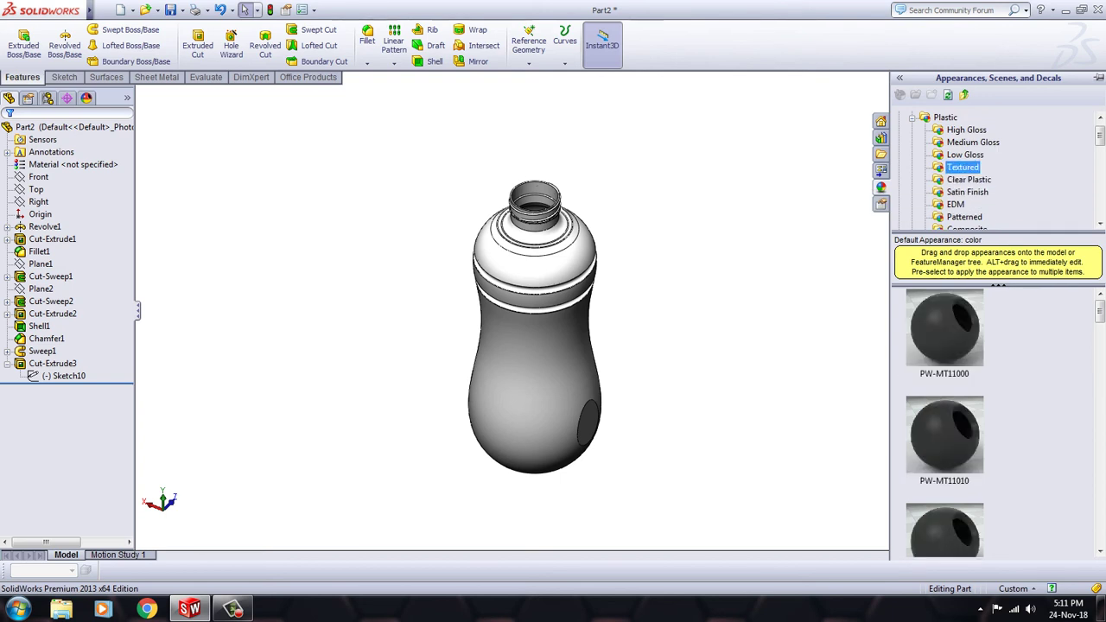
{"action": "left_click", "coordinate": [965, 155]}
{"action": "left_click", "coordinate": [972, 142]}
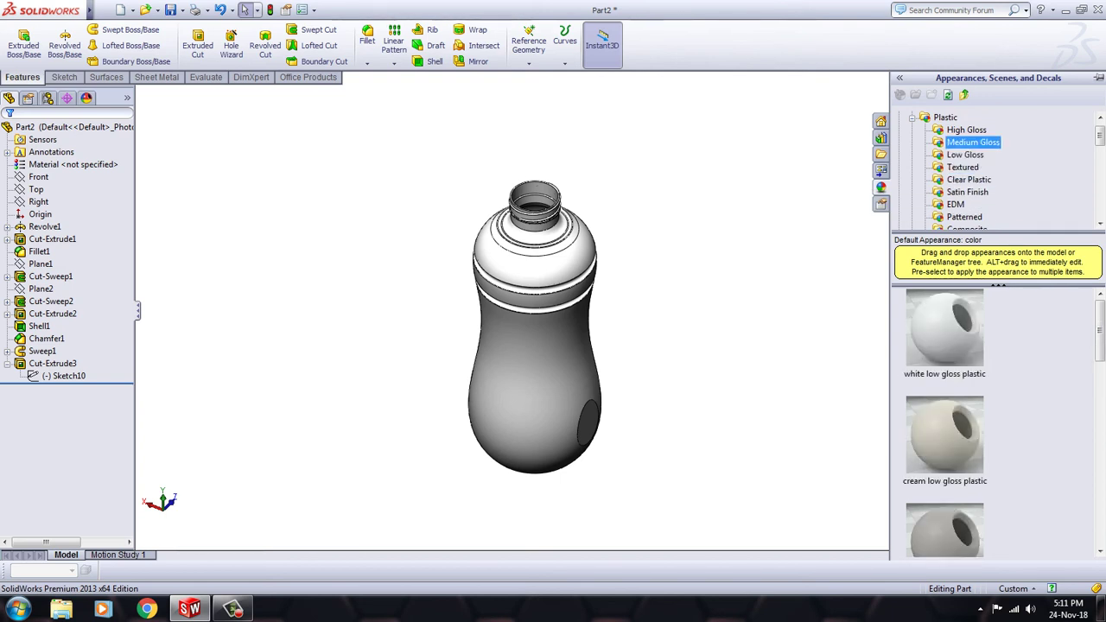
{"action": "left_click", "coordinate": [966, 129]}
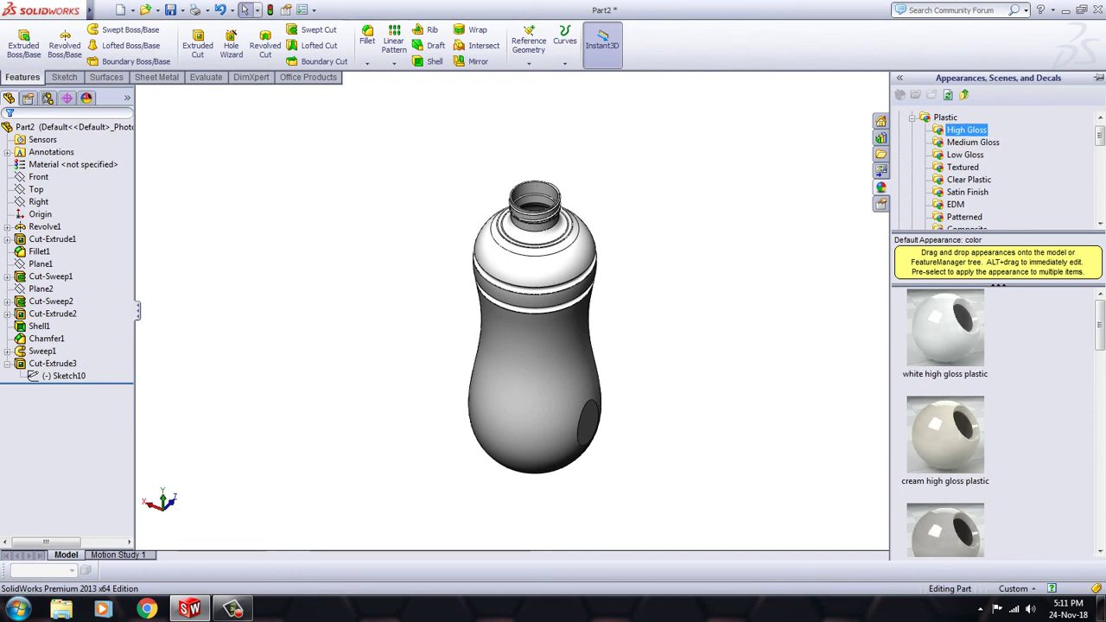
- Apply red high gloss plastic, then replace it with blue high gloss plastic
{"action": "scroll", "coordinate": [994, 172], "scroll_direction": "down", "scroll_amount": 3}
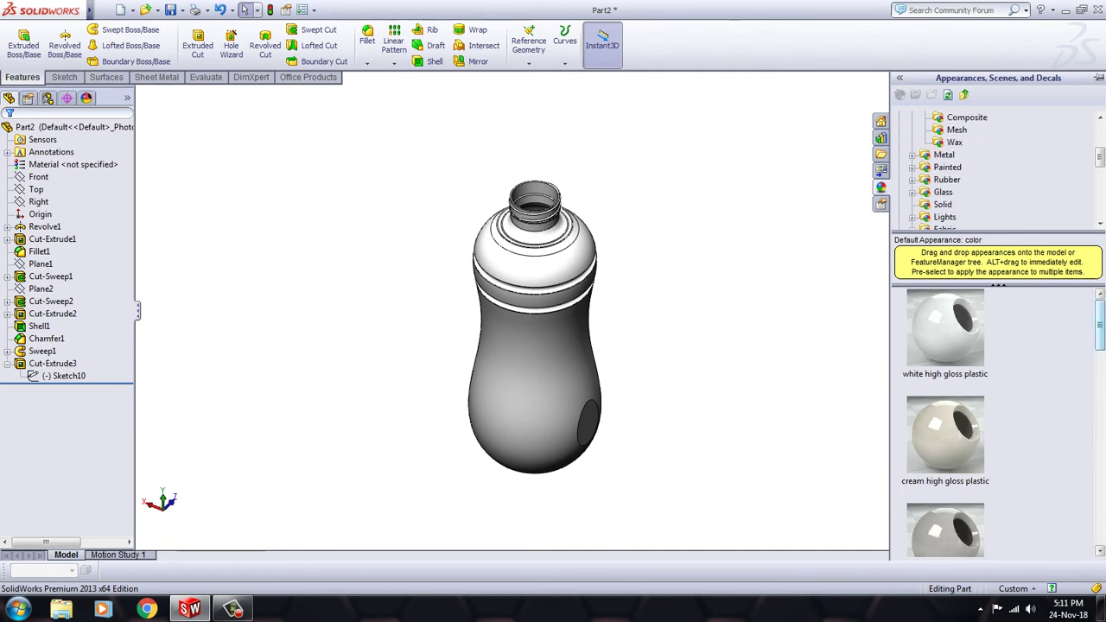
{"action": "scroll", "coordinate": [993, 423], "scroll_direction": "down", "scroll_amount": 3}
{"action": "scroll", "coordinate": [994, 424], "scroll_direction": "down", "scroll_amount": 2}
{"action": "scroll", "coordinate": [993, 423], "scroll_direction": "down", "scroll_amount": 2}
{"action": "scroll", "coordinate": [994, 424], "scroll_direction": "down", "scroll_amount": 1}
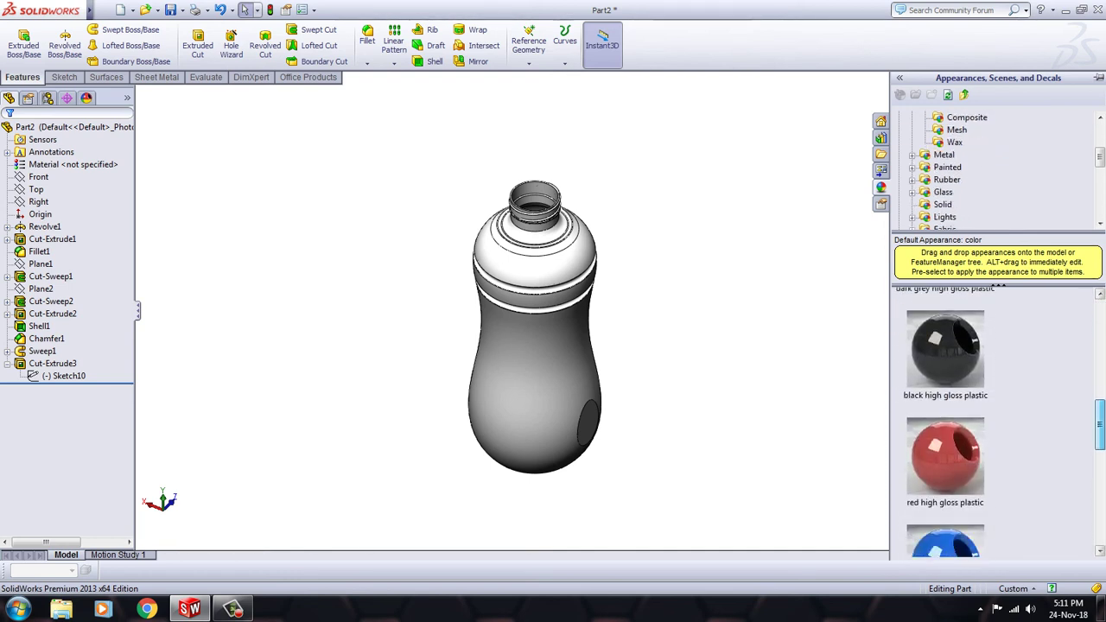
{"action": "double_click", "coordinate": [946, 445]}
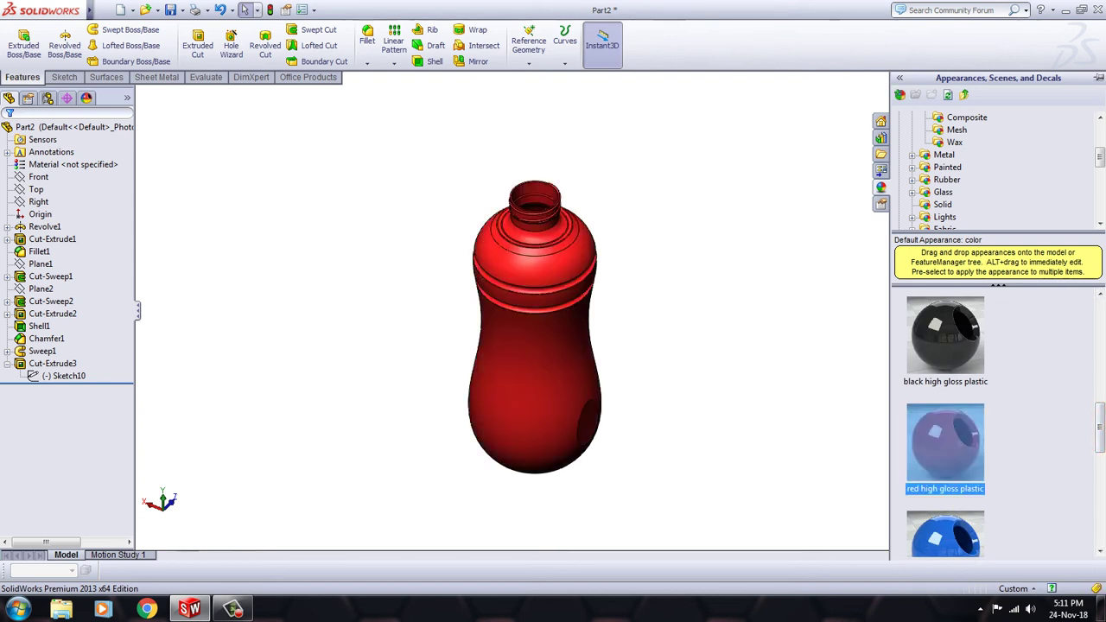
{"action": "left_click", "coordinate": [945, 532]}
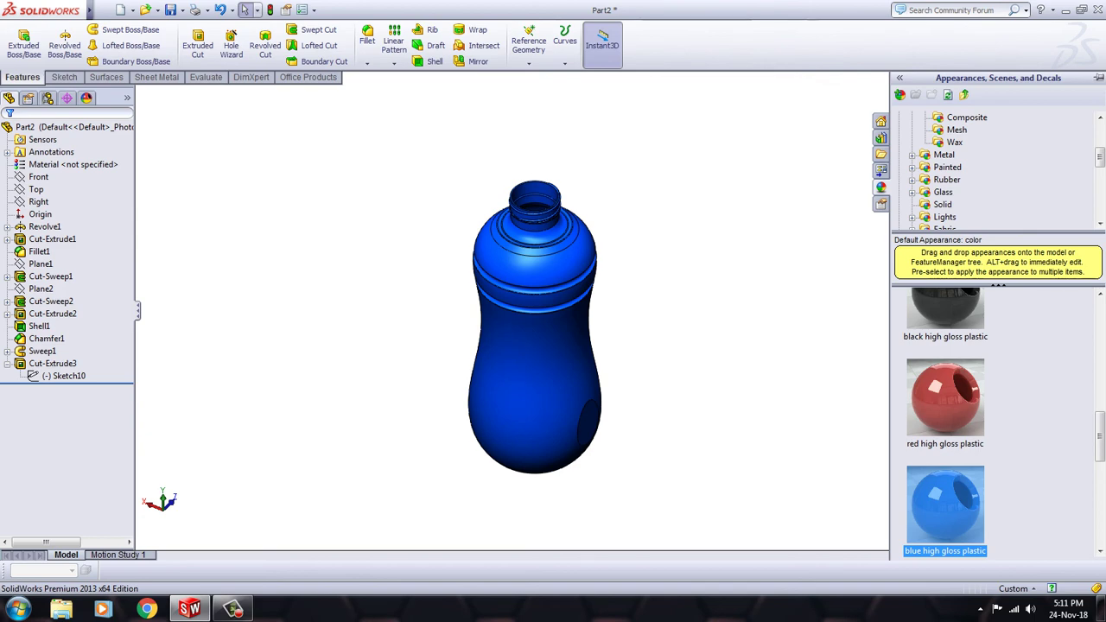
{"action": "scroll", "coordinate": [819, 299], "scroll_direction": "down", "scroll_amount": 3}
{"action": "middle_click_drag", "start_coordinate": [302, 303], "coordinate": [363, 302]}
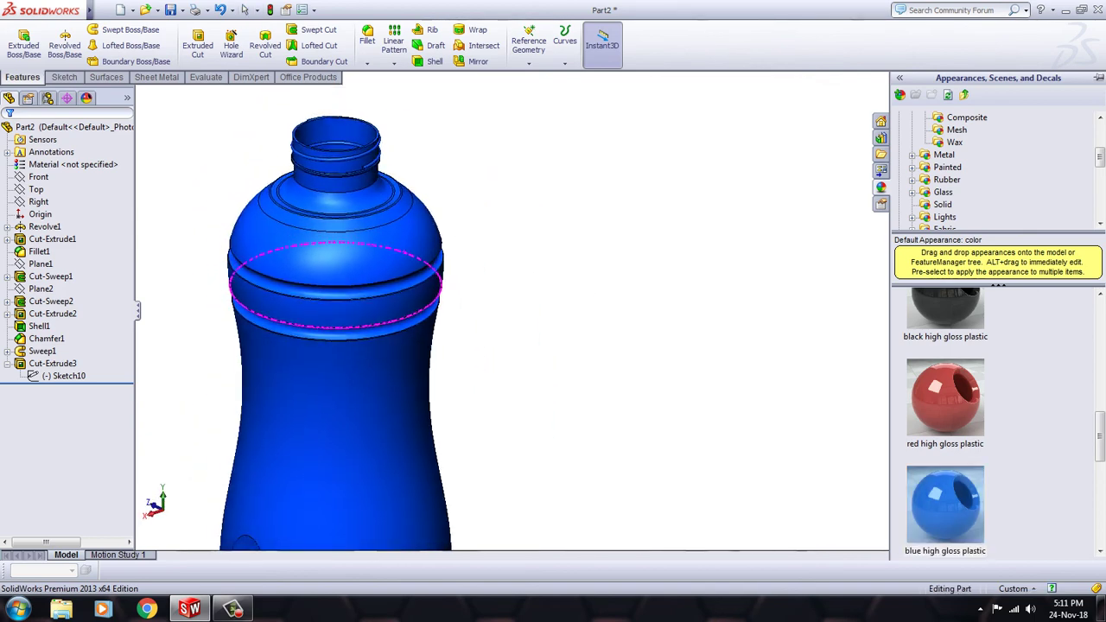
{"action": "scroll", "coordinate": [633, 321], "scroll_direction": "up", "scroll_amount": 3}
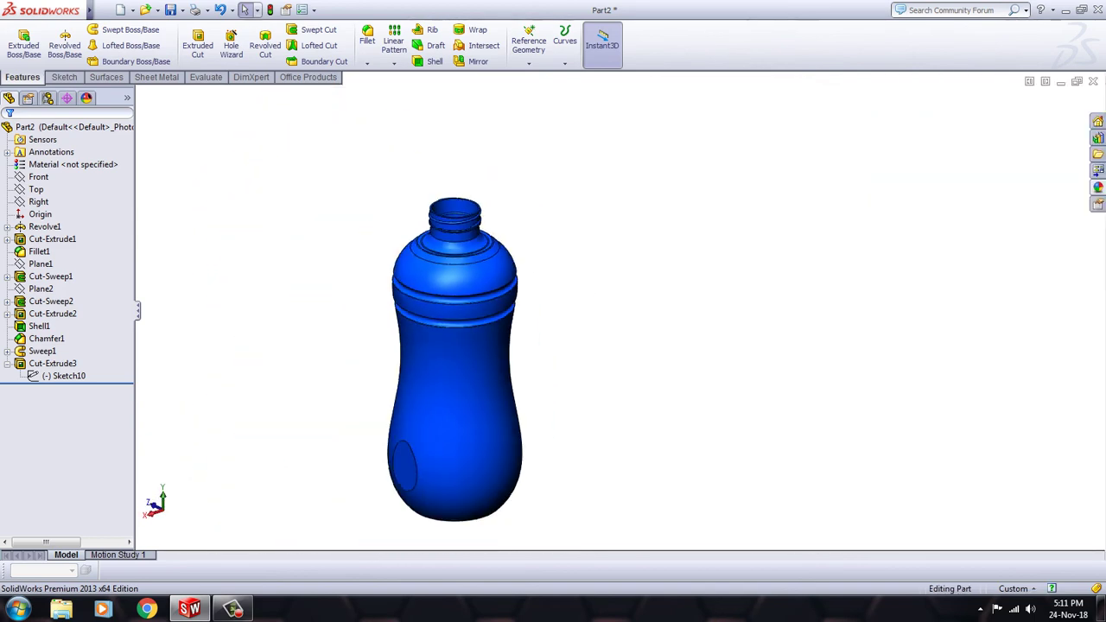
{"action": "middle_click_drag", "start_coordinate": [456, 363], "coordinate": [455, 312]}
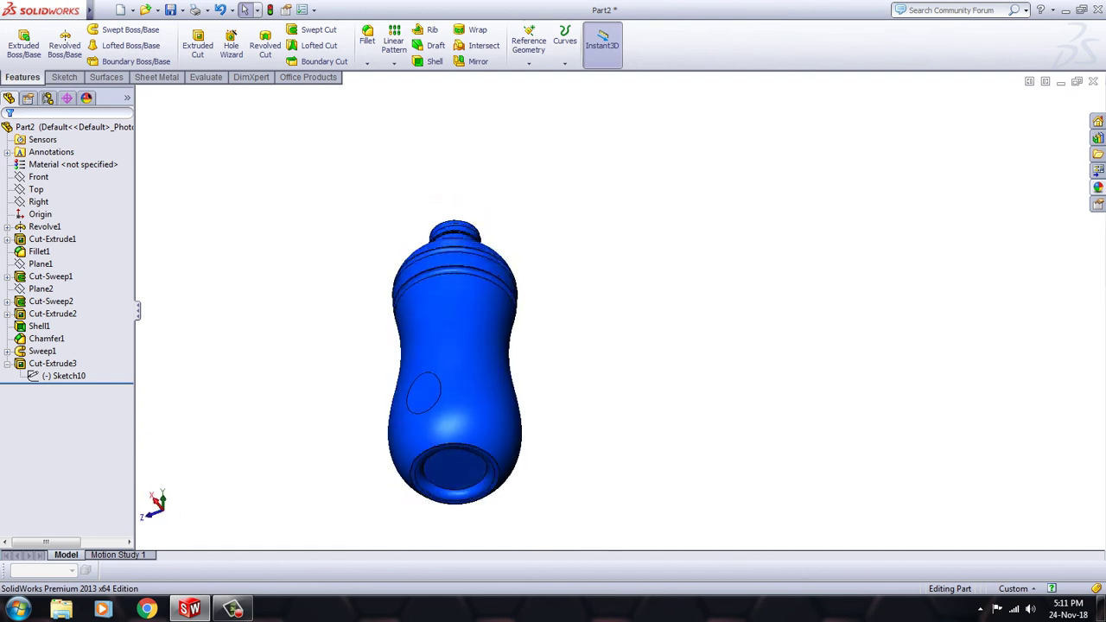
{"action": "middle_click_drag", "start_coordinate": [456, 363], "coordinate": [455, 414]}
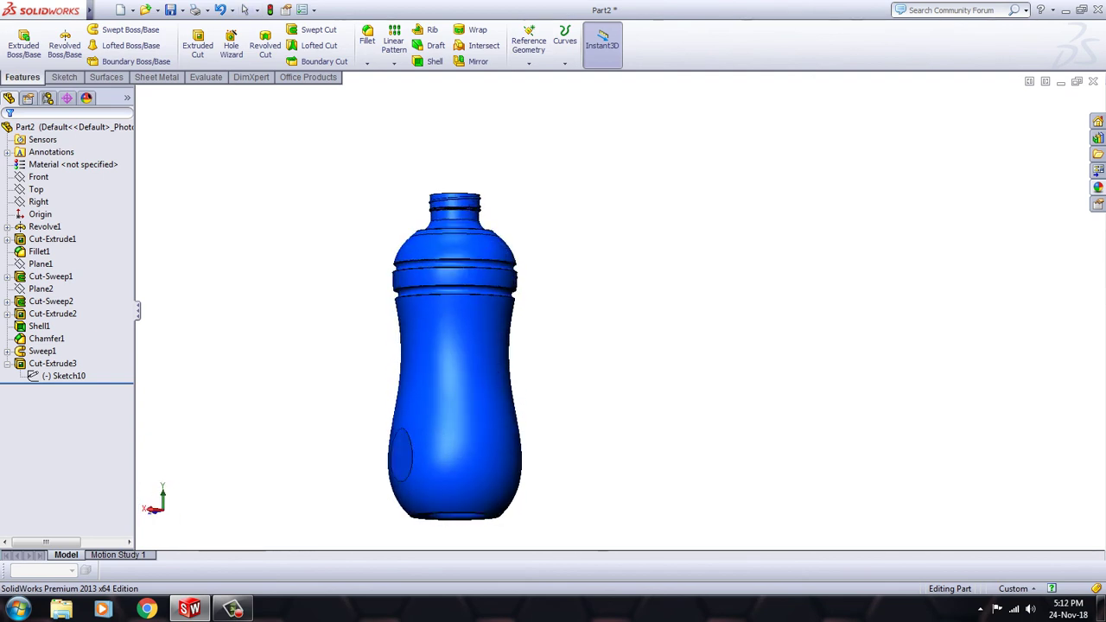
{"action": "middle_click_drag", "start_coordinate": [456, 363], "coordinate": [483, 363]}
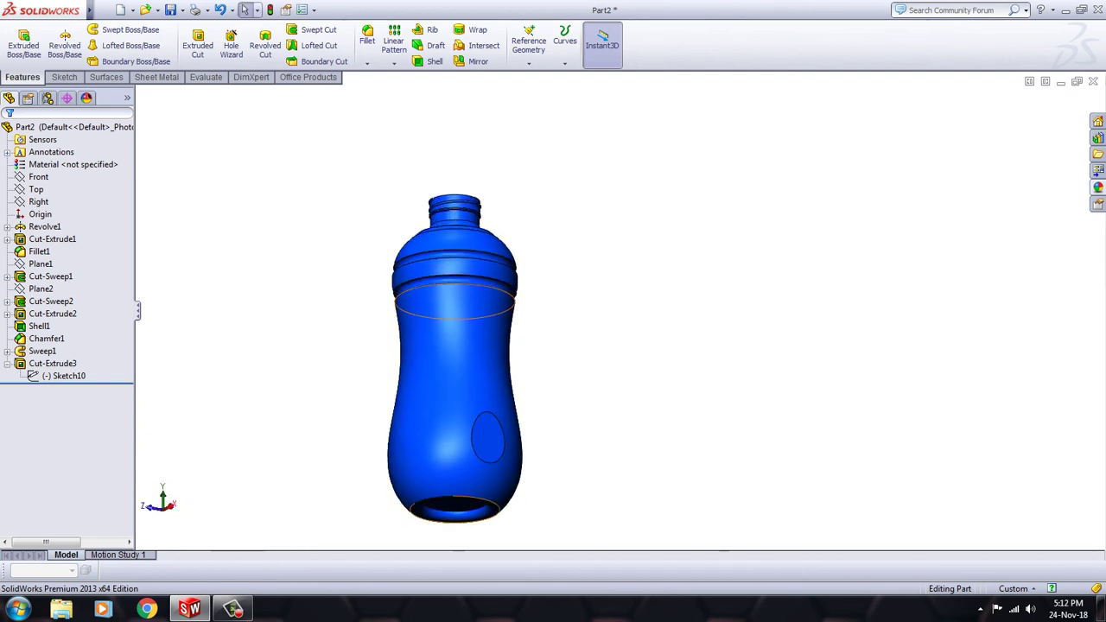
{"action": "key", "text": "ctrl+1"}
{"action": "key", "text": "ctrl+7"}
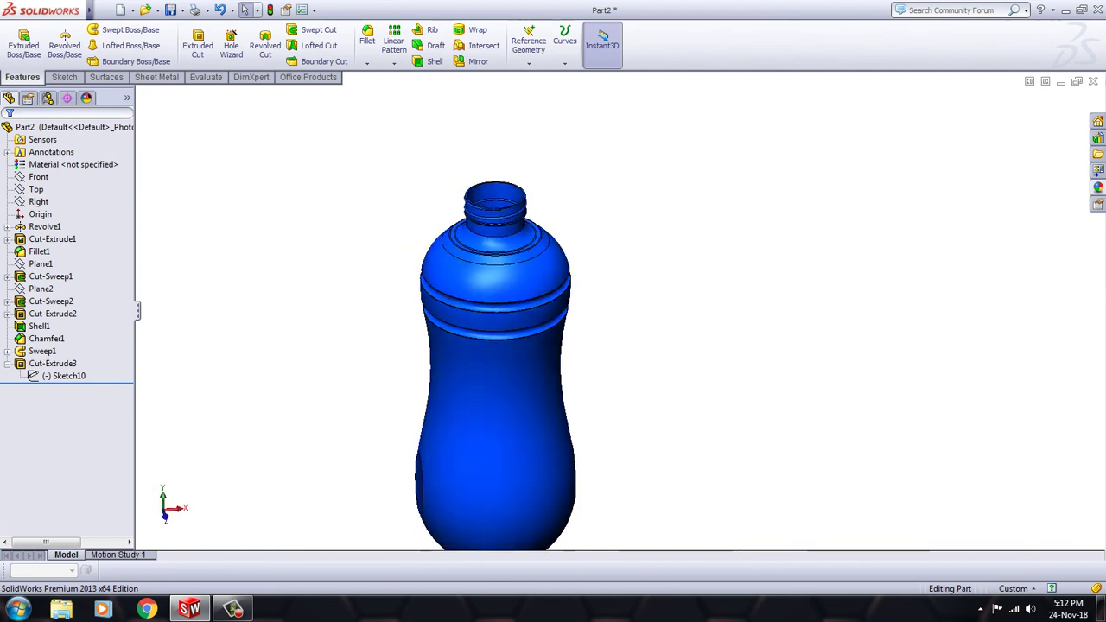
{"action": "scroll", "coordinate": [397, 329], "scroll_direction": "down", "scroll_amount": 3}
{"action": "scroll", "coordinate": [398, 329], "scroll_direction": "down", "scroll_amount": 2}
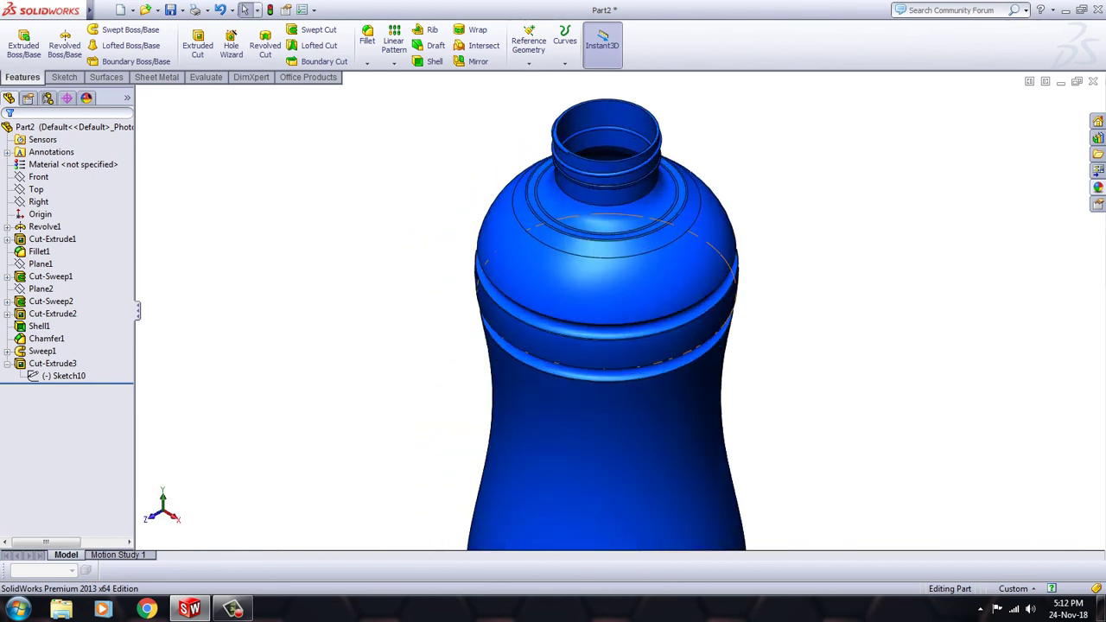
{"action": "key", "text": "ctrl+5"}
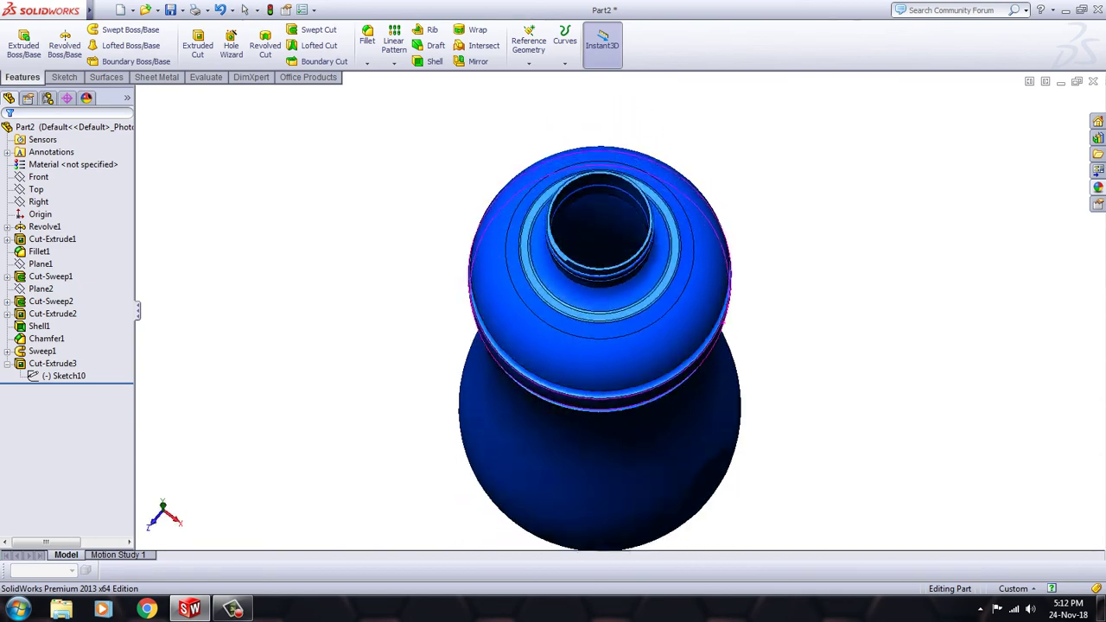
{"action": "key", "text": "ctrl+4"}
{"action": "key", "text": "Down"}
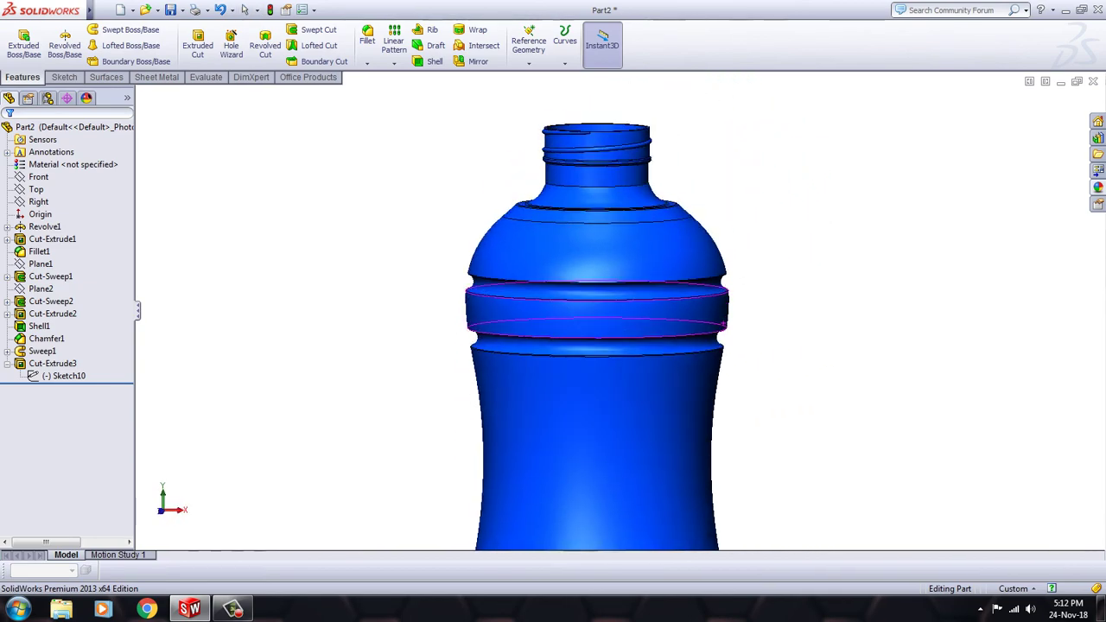
{"action": "key", "text": "Down"}
{"action": "key", "text": "Down"}
{"action": "key", "text": "Down"}
{"action": "key", "text": "Up"}
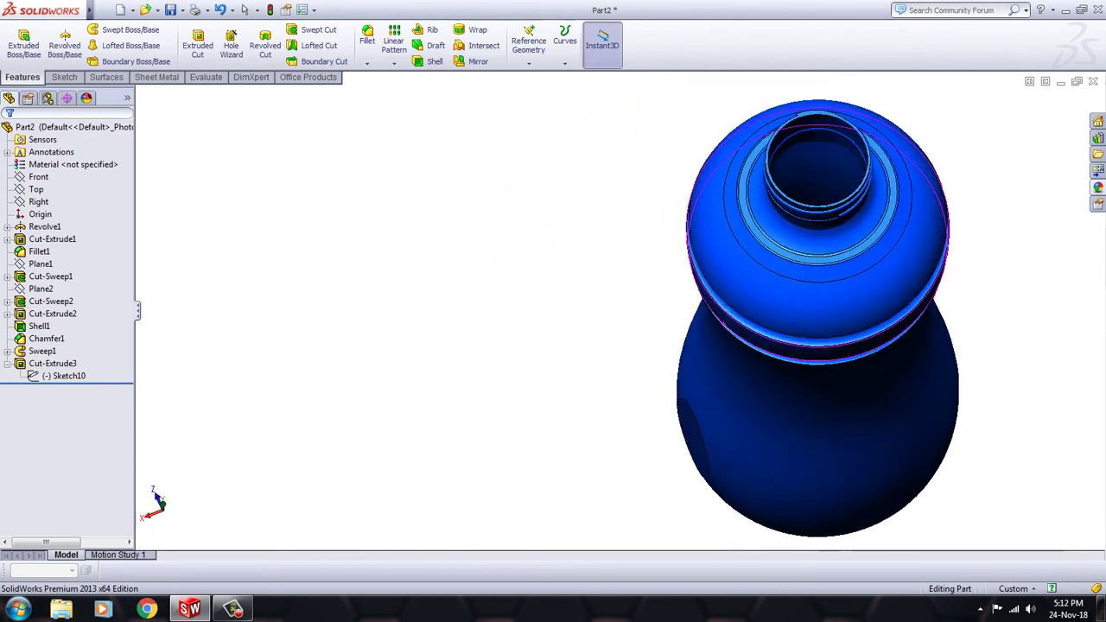
{"action": "key", "text": "Up"}
{"action": "key", "text": "Down"}
{"action": "key", "text": "Up"}
{"action": "key", "text": "Up"}
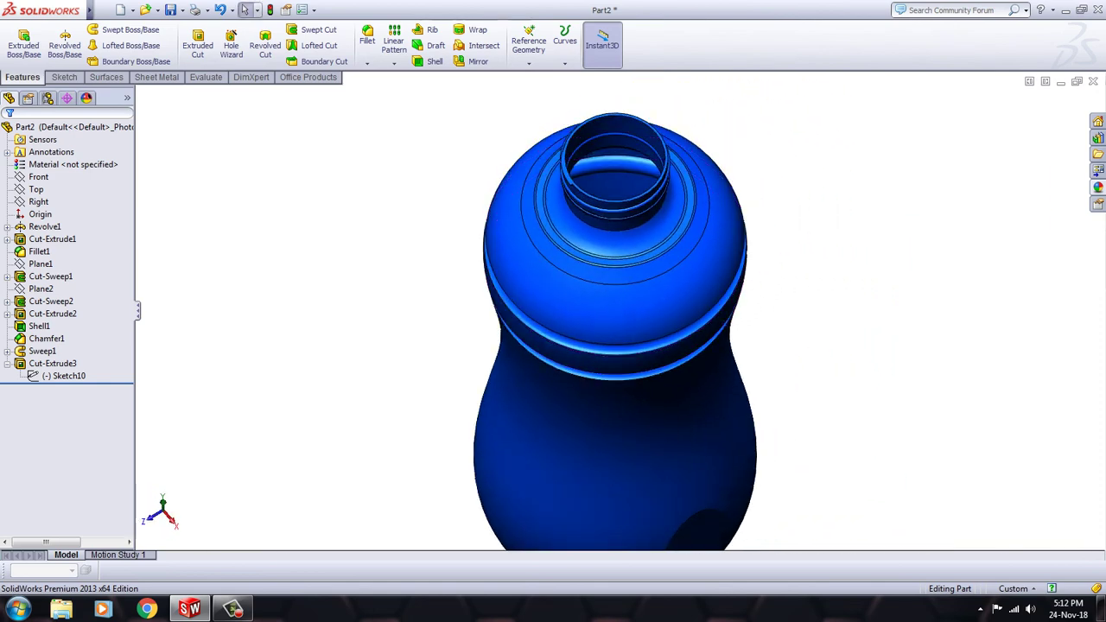
{"action": "key", "text": "f"}
{"action": "key", "text": "Left"}
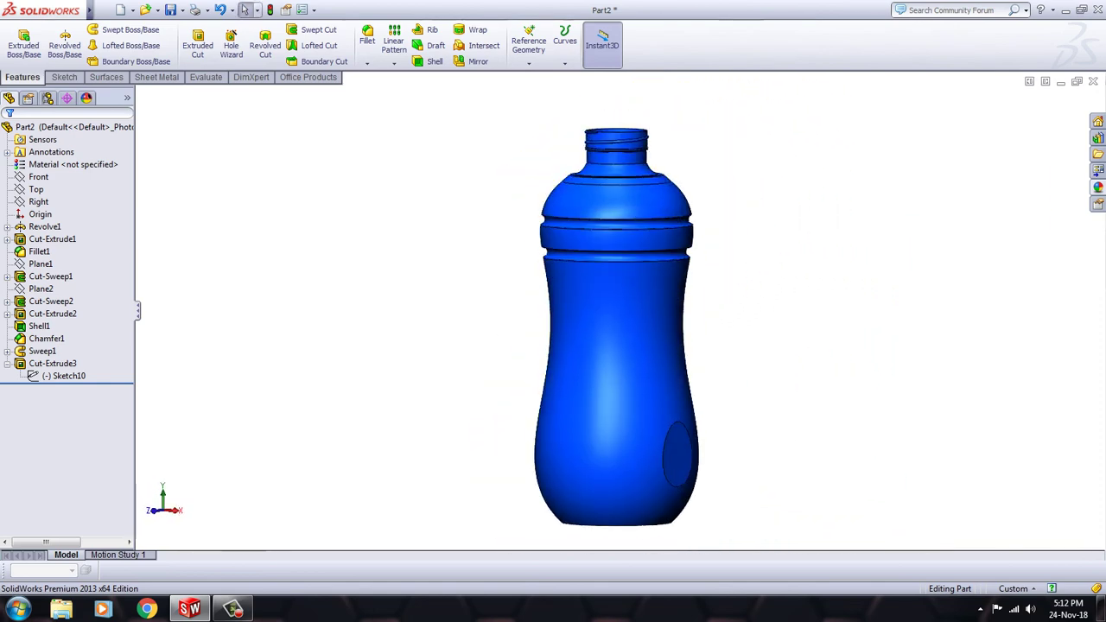
{"action": "key", "text": "shift+z"}
{"action": "key", "text": "Up"}
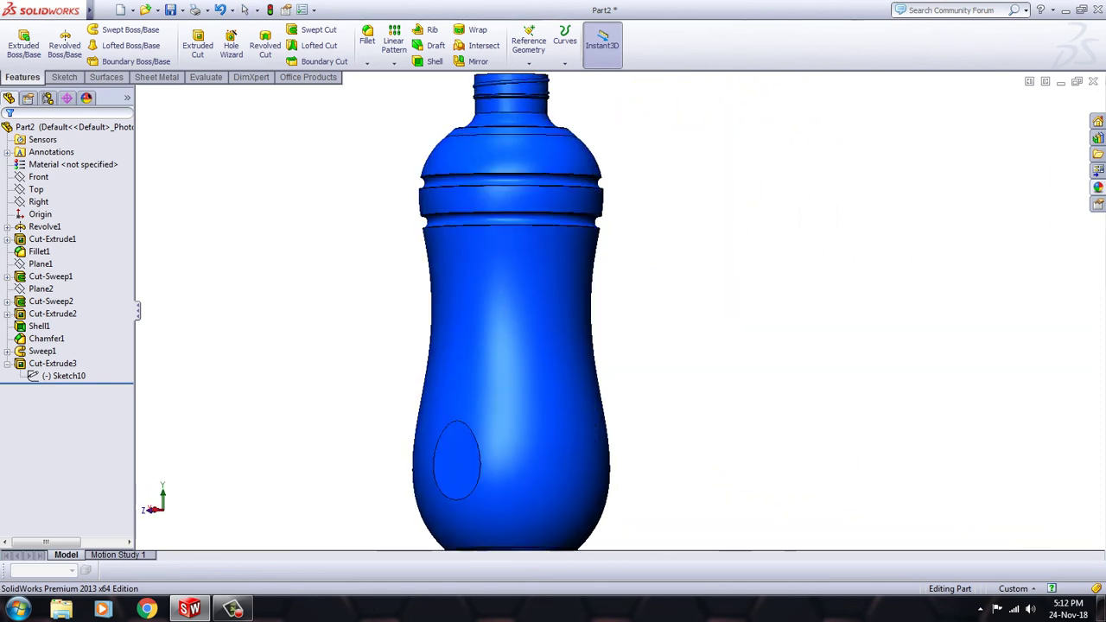
{"action": "key", "text": "Up"}
{"action": "key", "text": "ctrl+2"}
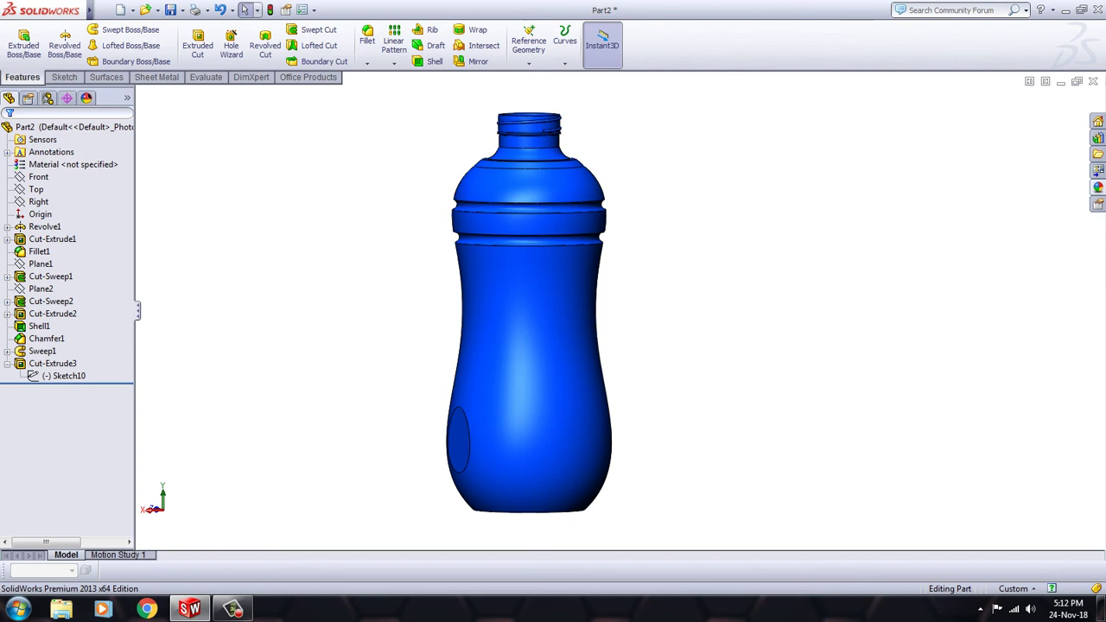
{"action": "key", "text": "Up"}
{"action": "key", "text": "Up"}
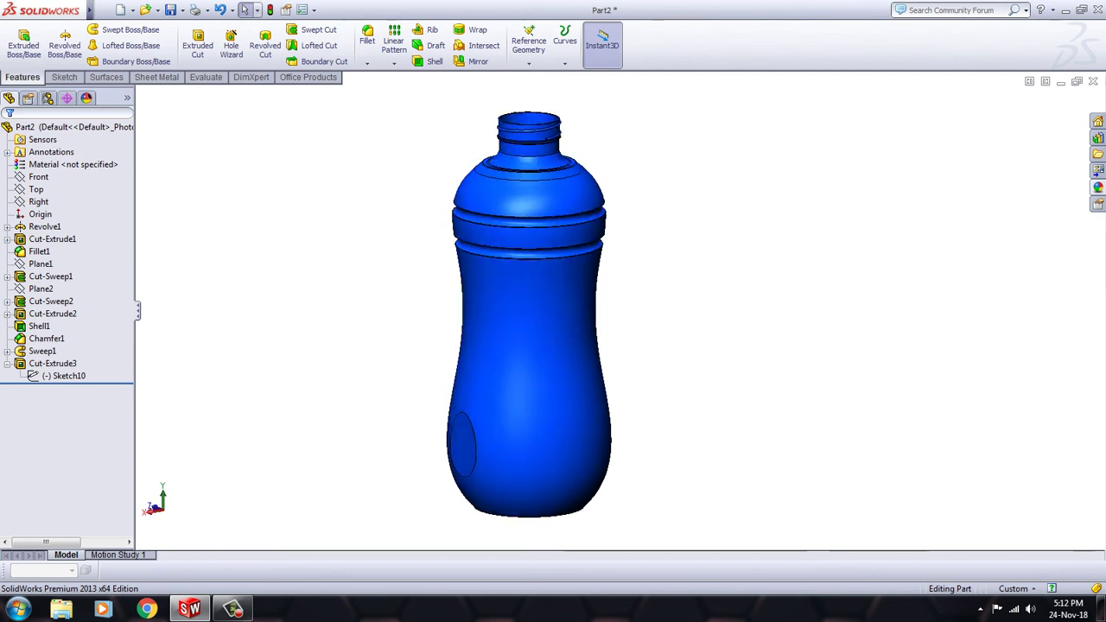
{"action": "key", "text": "Up"}
{"action": "key", "text": "Up"}
{"action": "key", "text": "Up"}
{"action": "key", "text": "Up"}
{"action": "key", "text": "Up"}
{"action": "key", "text": "Up"}
{"action": "key", "text": "Up"}
{"action": "key", "text": "Up"}
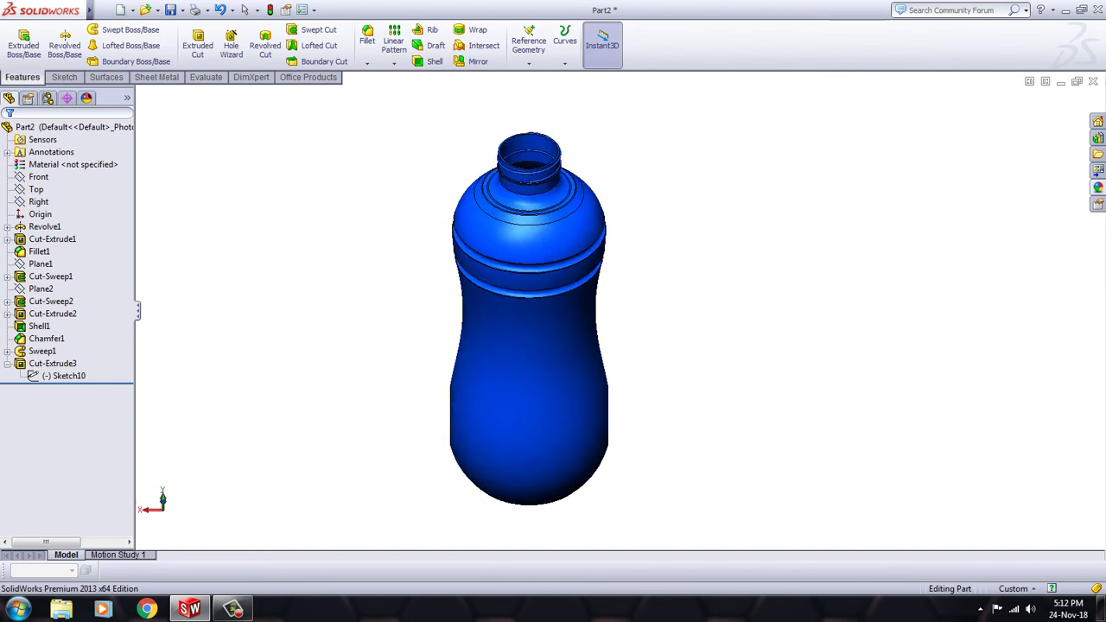
{"action": "key", "text": "Right"}
{"action": "key", "text": "Right"}
{"action": "key", "text": "Up"}
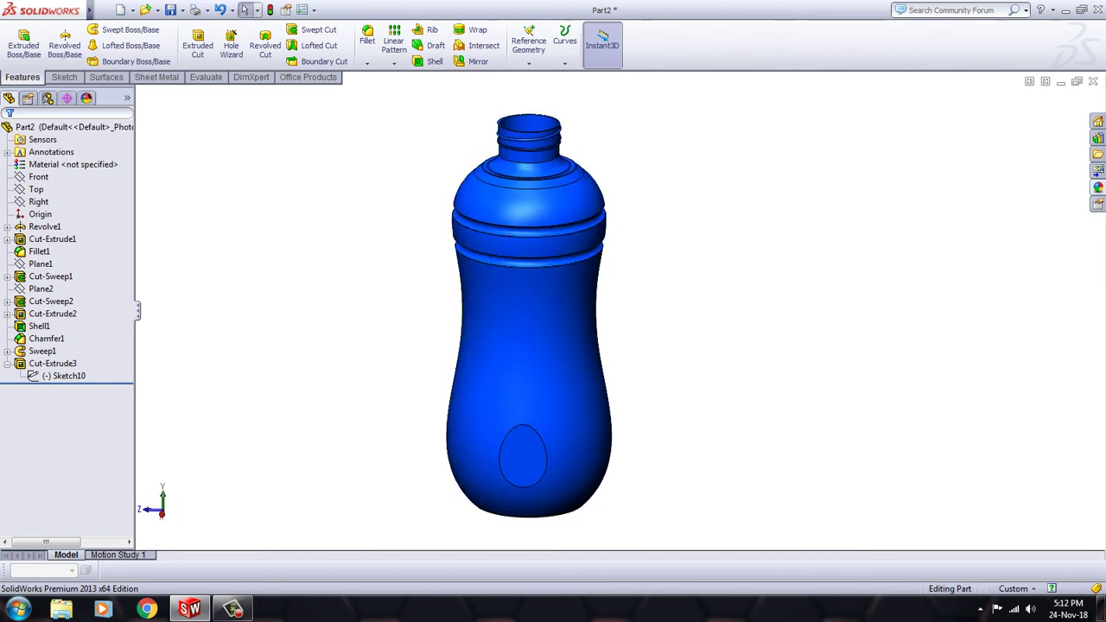
{"action": "key", "text": "Up"}
{"action": "key", "text": "Up"}
{"action": "key", "text": "Up"}
{"action": "key", "text": "Up"}
{"action": "key", "text": "Down"}
{"action": "key", "text": "Down"}
{"action": "key", "text": "Down"}
{"action": "key", "text": "Left"}
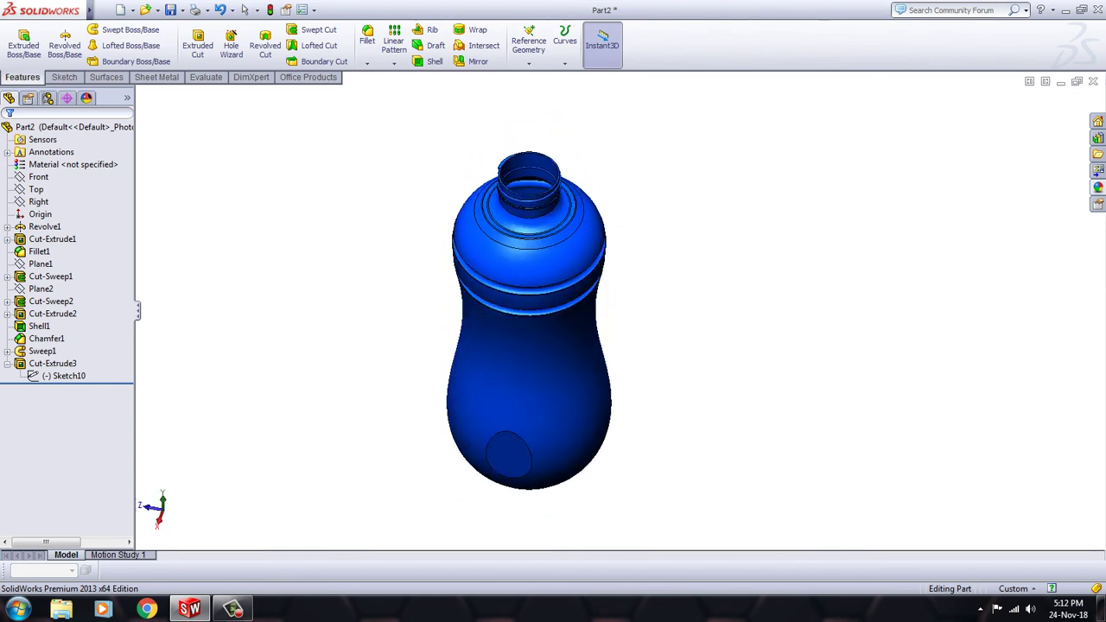
{"action": "key", "text": "Down"}
{"action": "key", "text": "Down"}
{"action": "key", "text": "Down"}
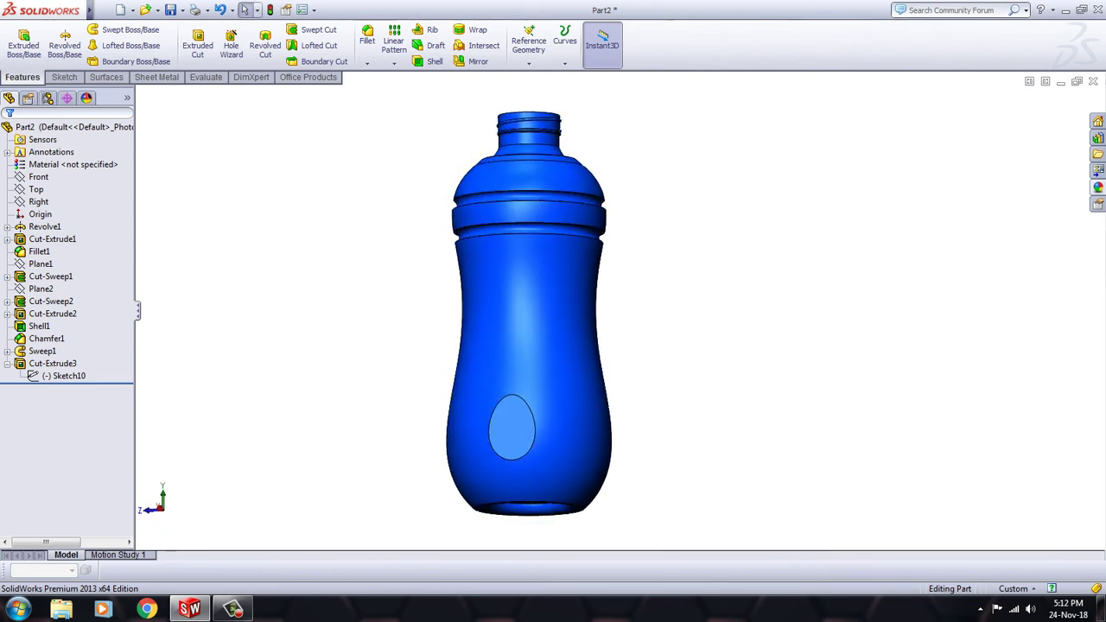
{"action": "key", "text": "Up"}
{"action": "key", "text": "Right"}
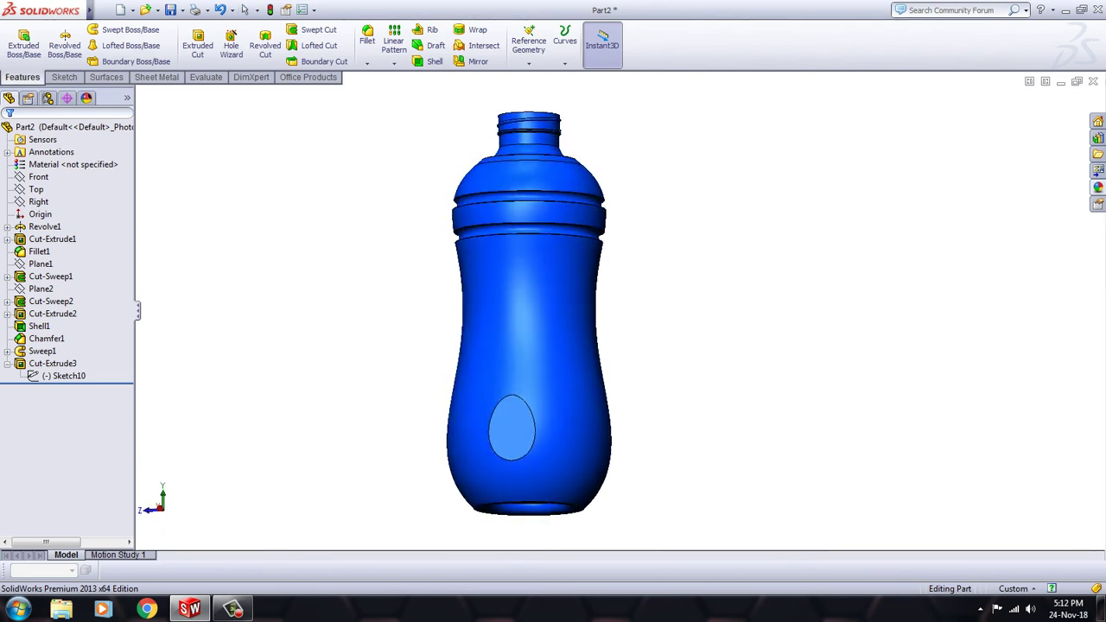
{"action": "key", "text": "Down"}
{"action": "key", "text": "Down"}
{"action": "key", "text": "Up"}
{"action": "key", "text": "Up"}
{"action": "key", "text": "Right"}
- Orbit the bottle, then snap to the top and front views and zoom to fit
{"action": "key", "text": "Down"}
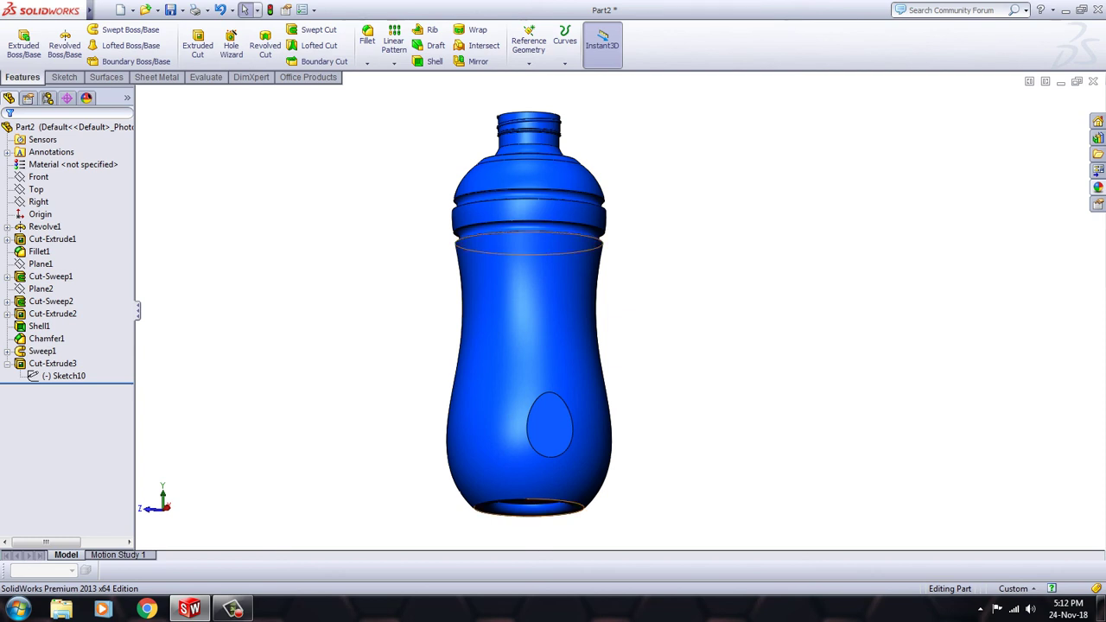
{"action": "mouse_move", "coordinate": [529, 311]}
{"action": "middle_mouse_down"}
{"action": "mouse_move", "coordinate": [528, 328]}
{"action": "mouse_move", "coordinate": [502, 346]}
{"action": "mouse_move", "coordinate": [518, 328]}
{"action": "middle_mouse_up"}
{"action": "scroll", "coordinate": [529, 311], "scroll_direction": "up", "scroll_amount": 2}
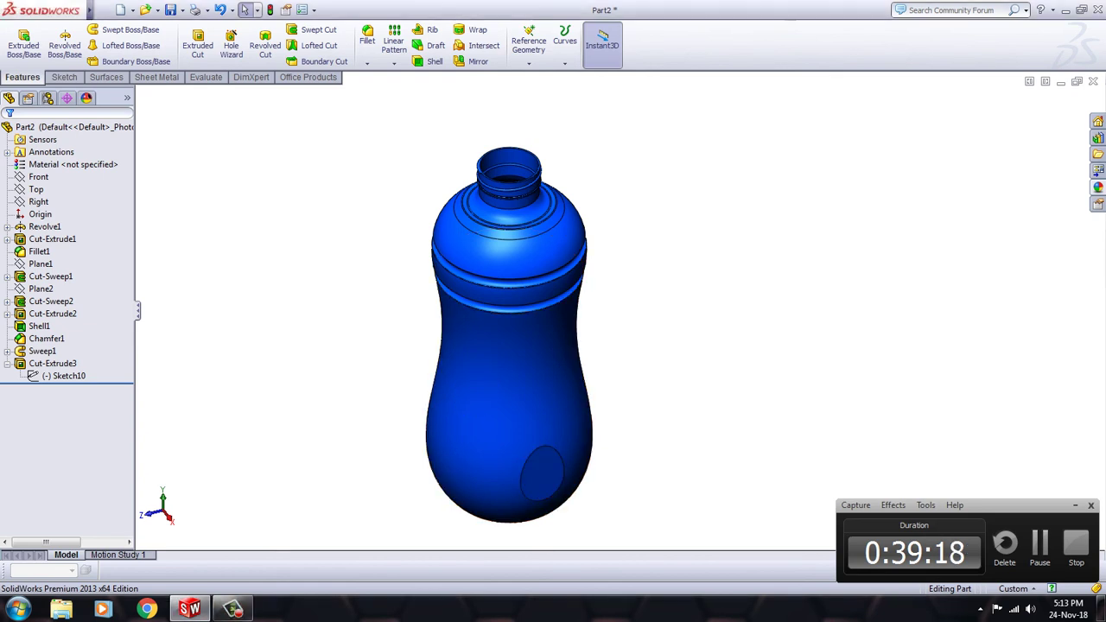
{"action": "middle_click_drag", "start_coordinate": [509, 337], "coordinate": [553, 328]}
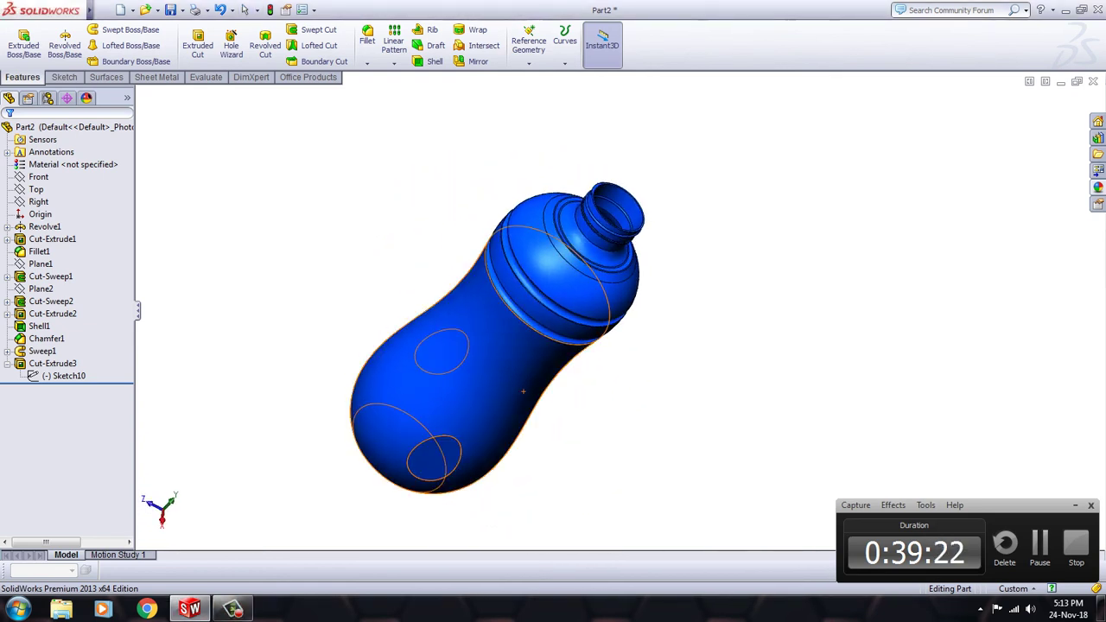
{"action": "scroll", "coordinate": [674, 380], "scroll_direction": "down", "scroll_amount": 3}
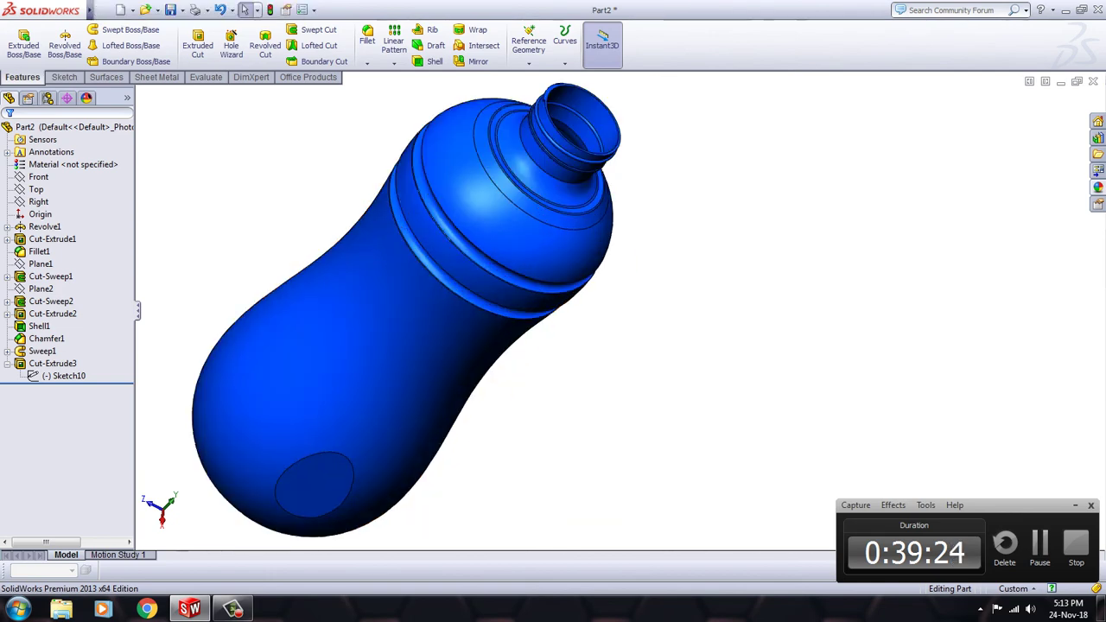
{"action": "key", "text": "ctrl+7"}
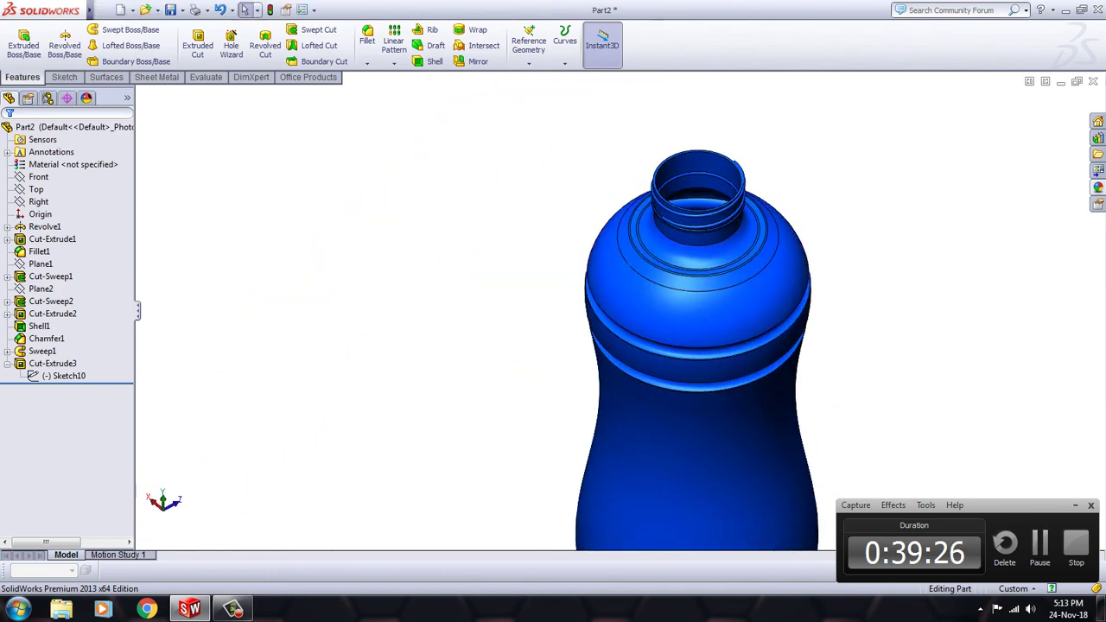
{"action": "scroll", "coordinate": [431, 323], "scroll_direction": "down", "scroll_amount": 1}
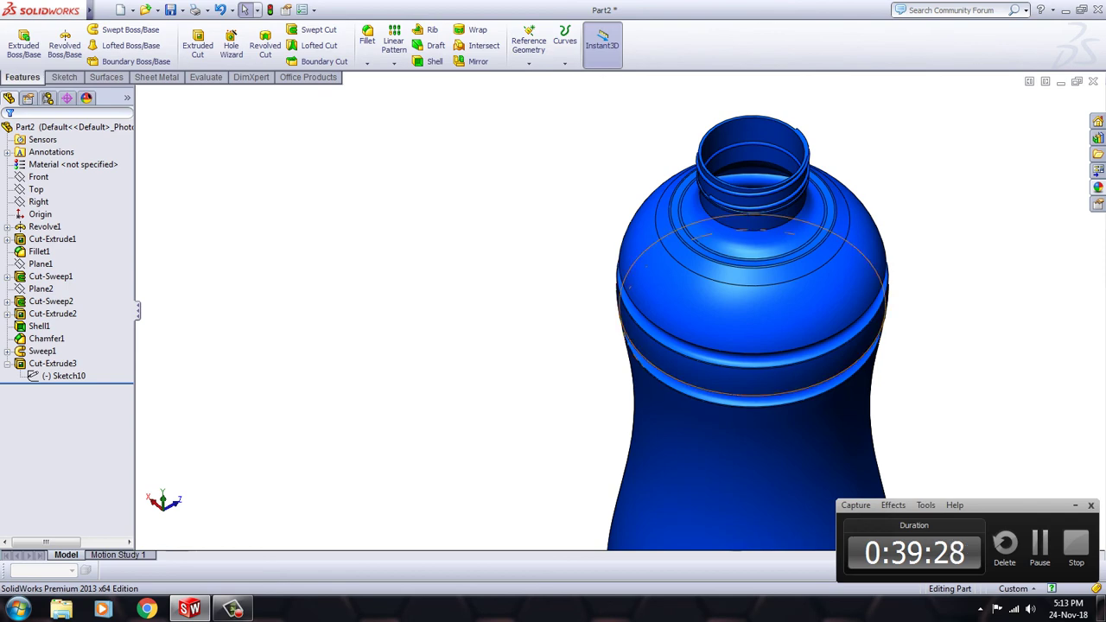
{"action": "key", "text": "ctrl+8"}
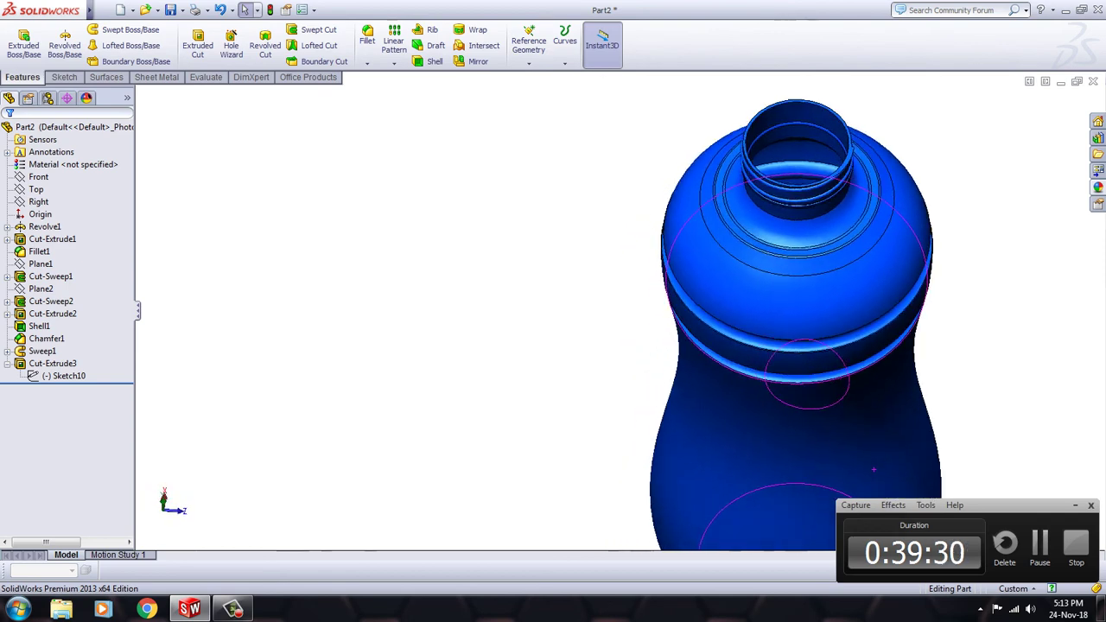
{"action": "key", "text": "f"}
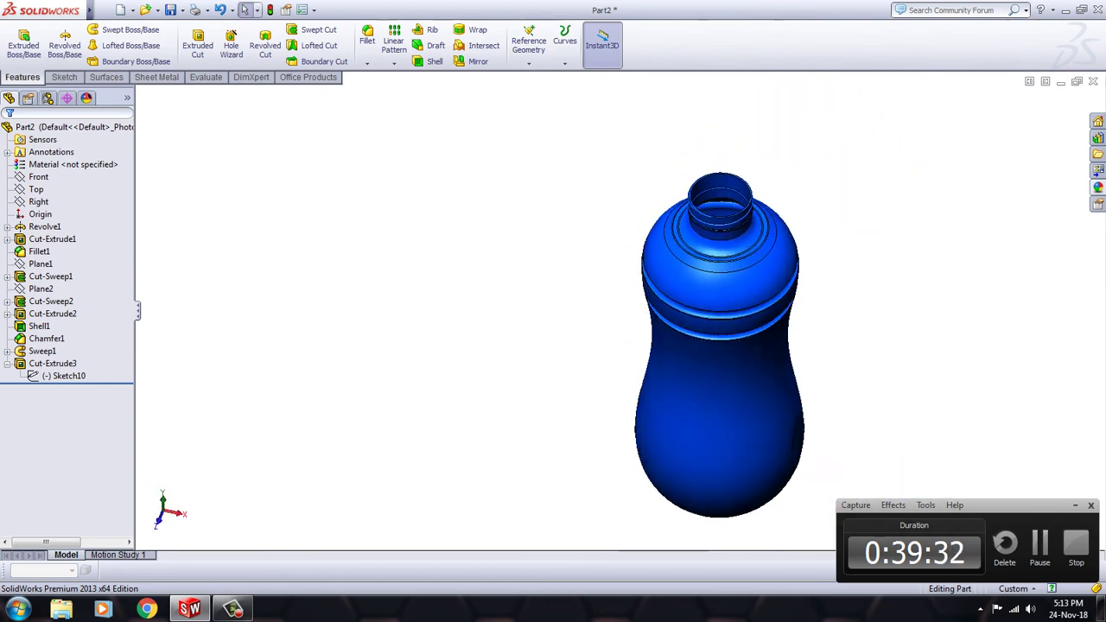
- Tilt and rotate the bottle with arrow keys to inspect its dimple and base
{"action": "key", "text": "Down"}
{"action": "key", "text": "Up"}
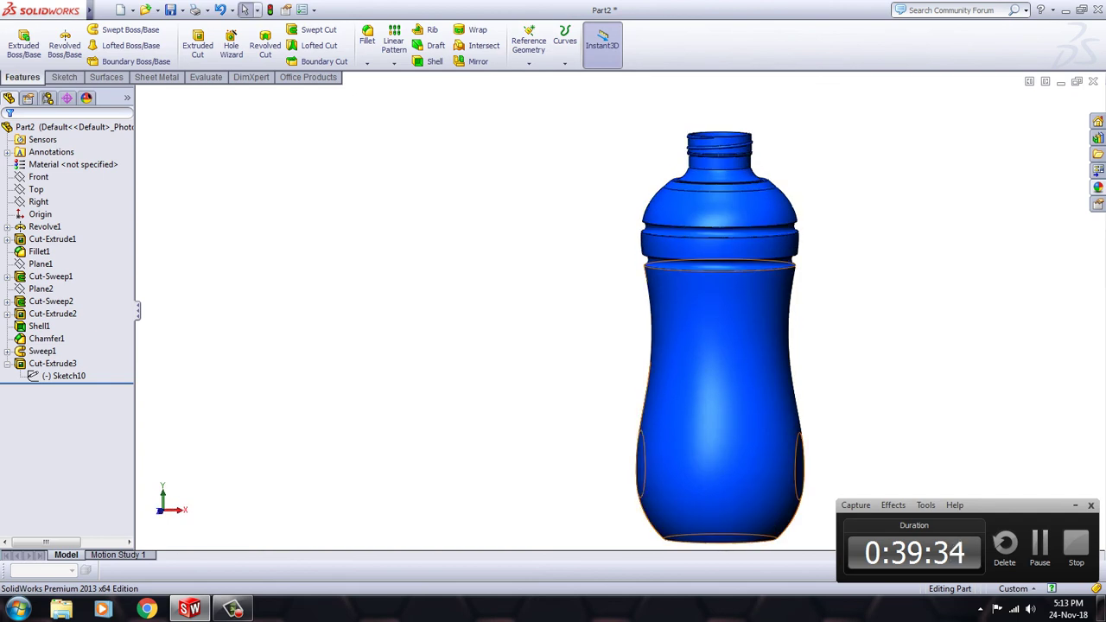
{"action": "scroll", "coordinate": [670, 346], "scroll_direction": "down", "scroll_amount": 1}
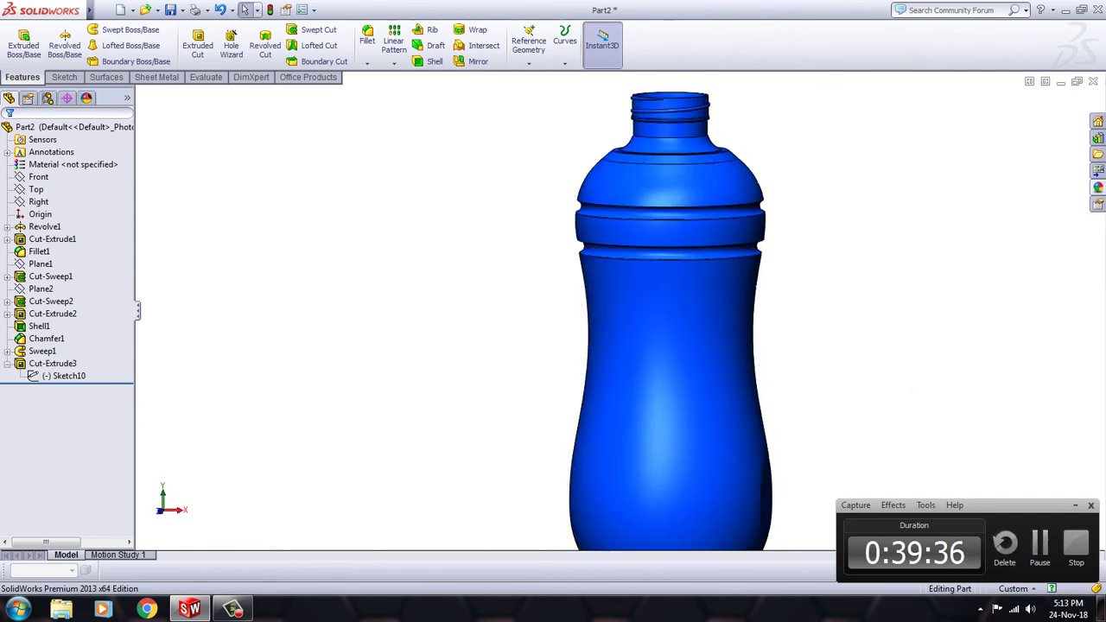
{"action": "scroll", "coordinate": [1010, 319], "scroll_direction": "down", "scroll_amount": 2}
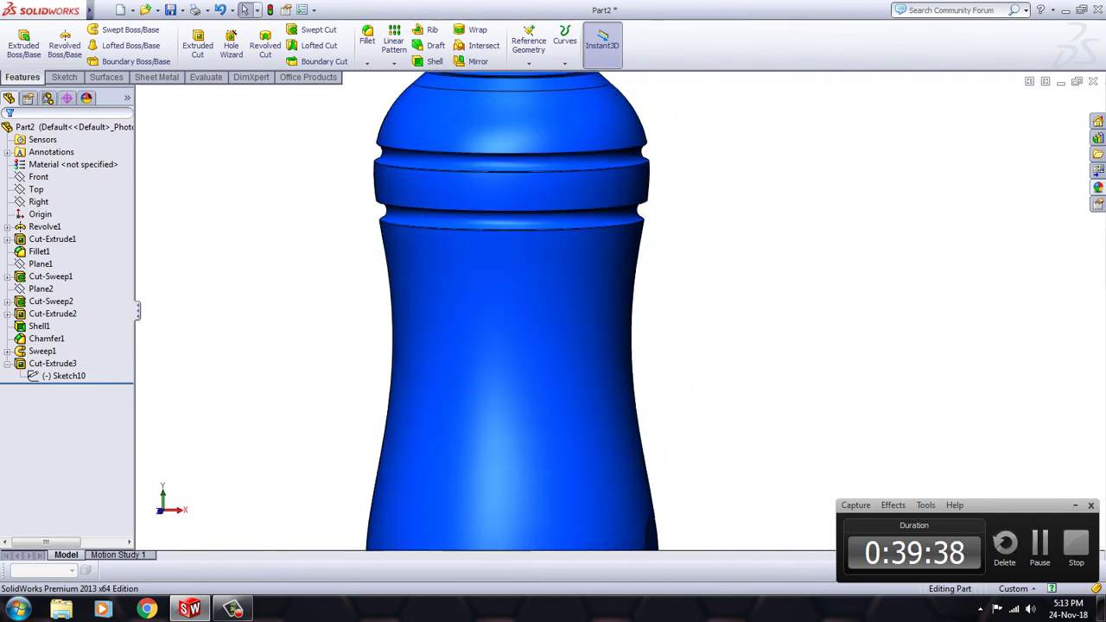
{"action": "scroll", "coordinate": [619, 311], "scroll_direction": "up", "scroll_amount": 2}
{"action": "scroll", "coordinate": [620, 311], "scroll_direction": "up", "scroll_amount": 2}
{"action": "key", "text": "Down"}
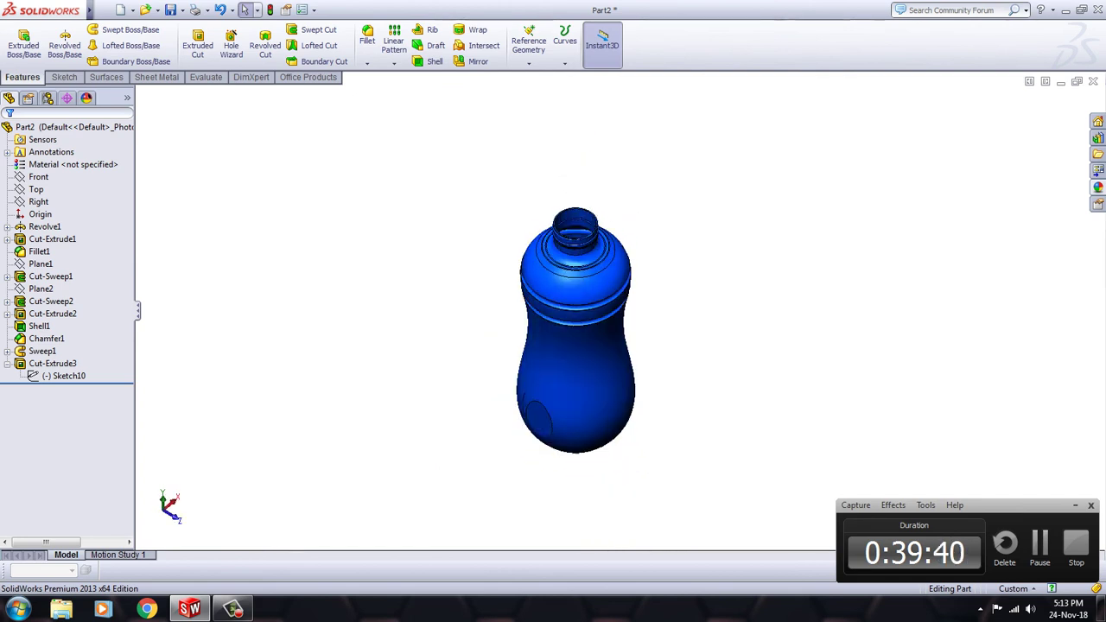
{"action": "scroll", "coordinate": [566, 341], "scroll_direction": "down", "scroll_amount": 1}
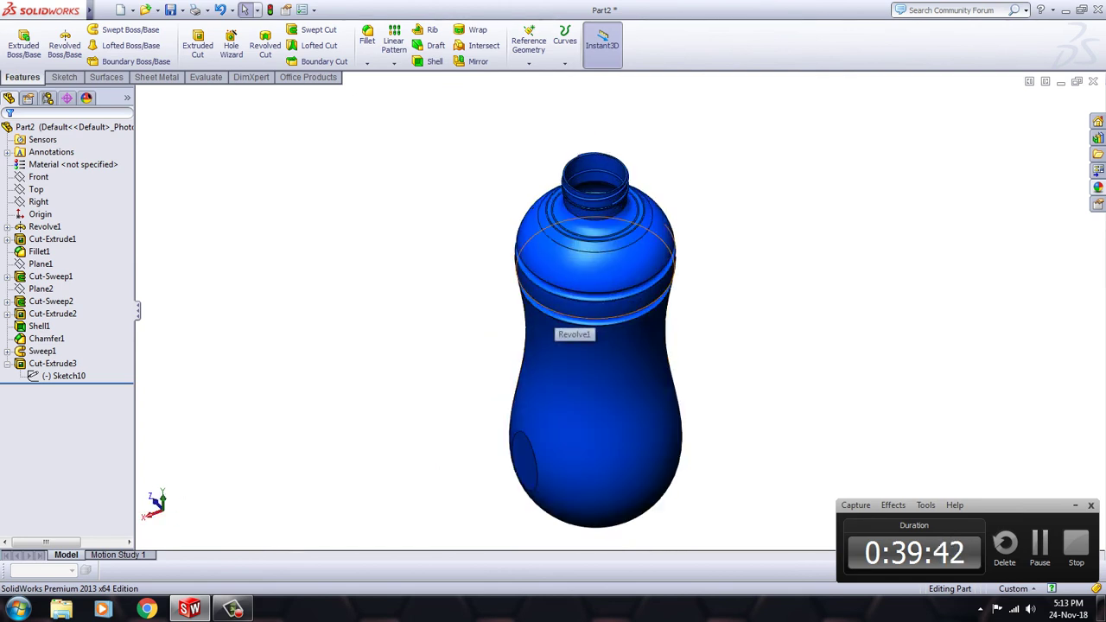
{"action": "key", "text": "Left"}
{"action": "key", "text": "Left"}
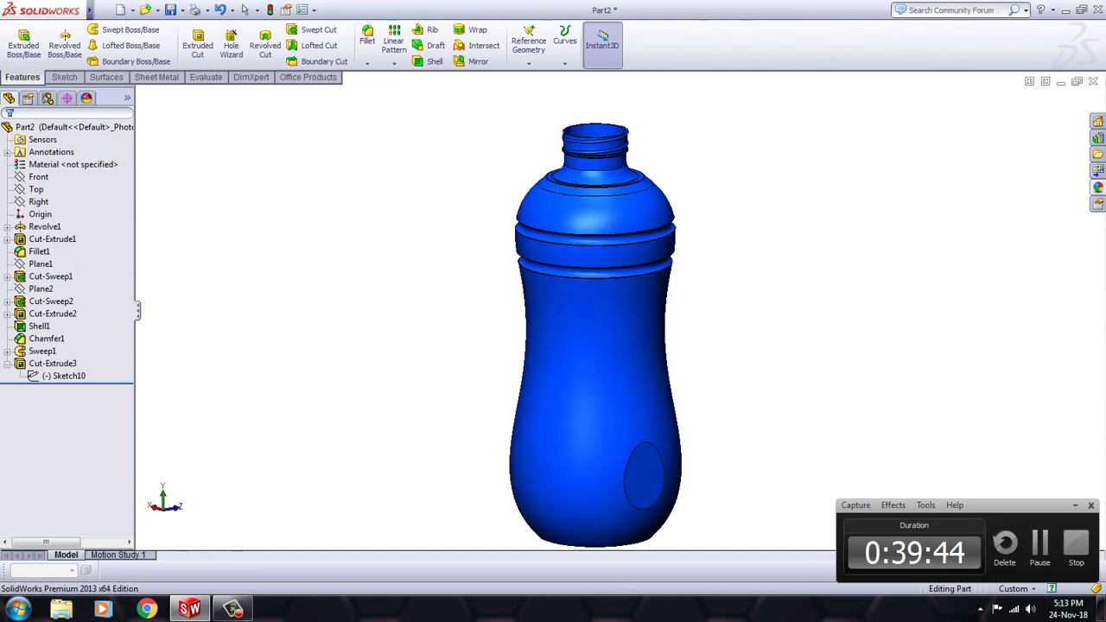
{"action": "key", "text": "Down"}
{"action": "key", "text": "shift+z"}
{"action": "key", "text": "Right"}
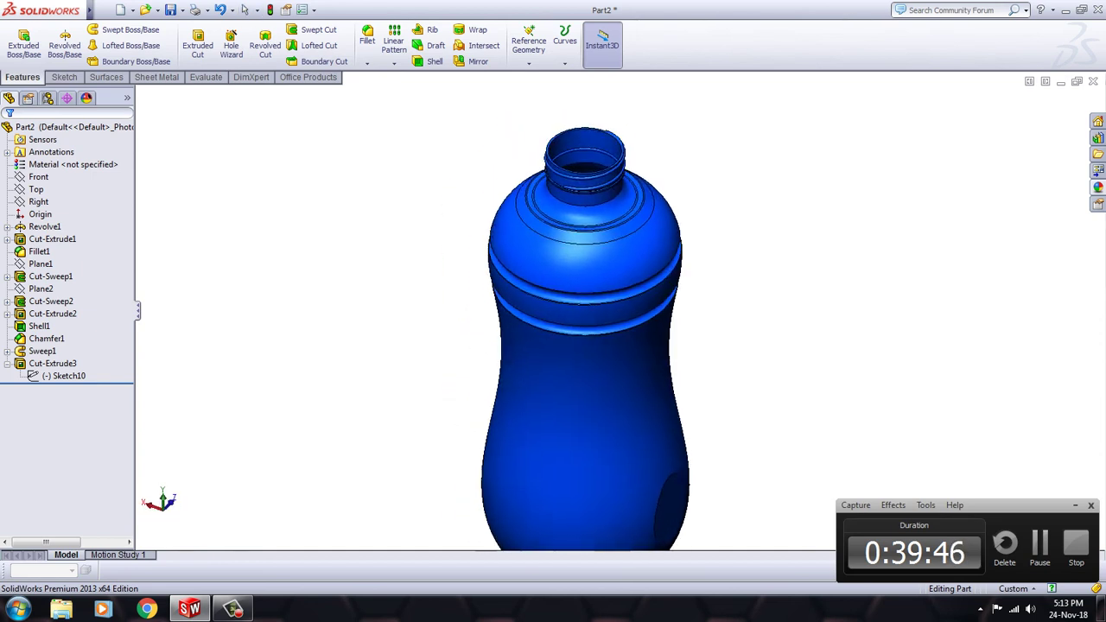
{"action": "key", "text": "z"}
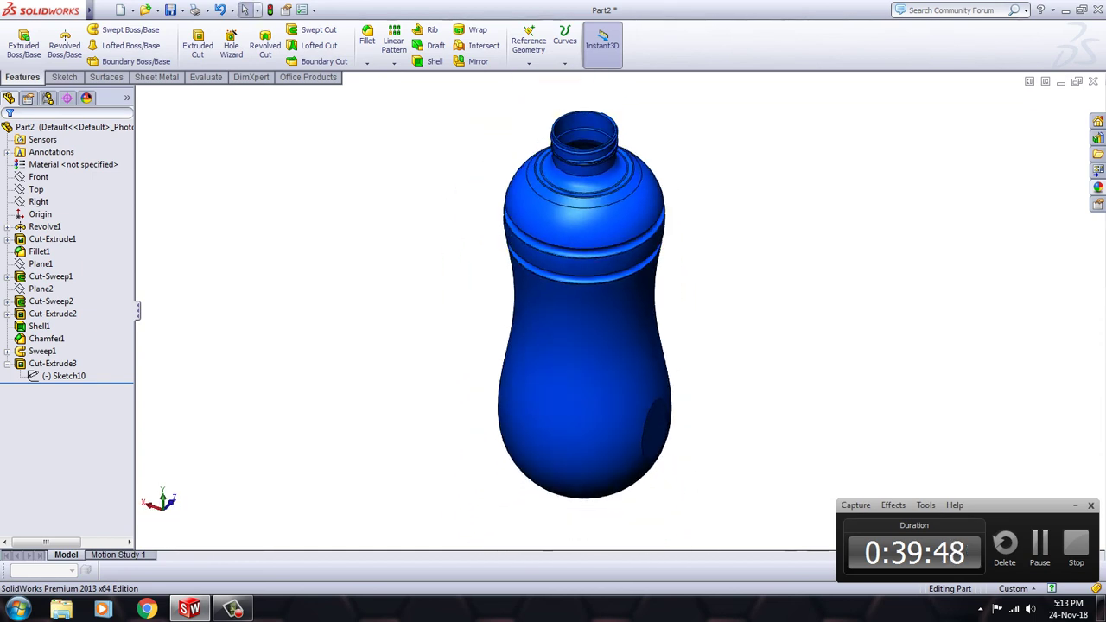
- Roll and rotate the bottle until looking down into its open neck
{"action": "key", "text": "ctrl+Down"}
{"action": "key", "text": "alt+Right"}
{"action": "key", "text": "alt+Right"}
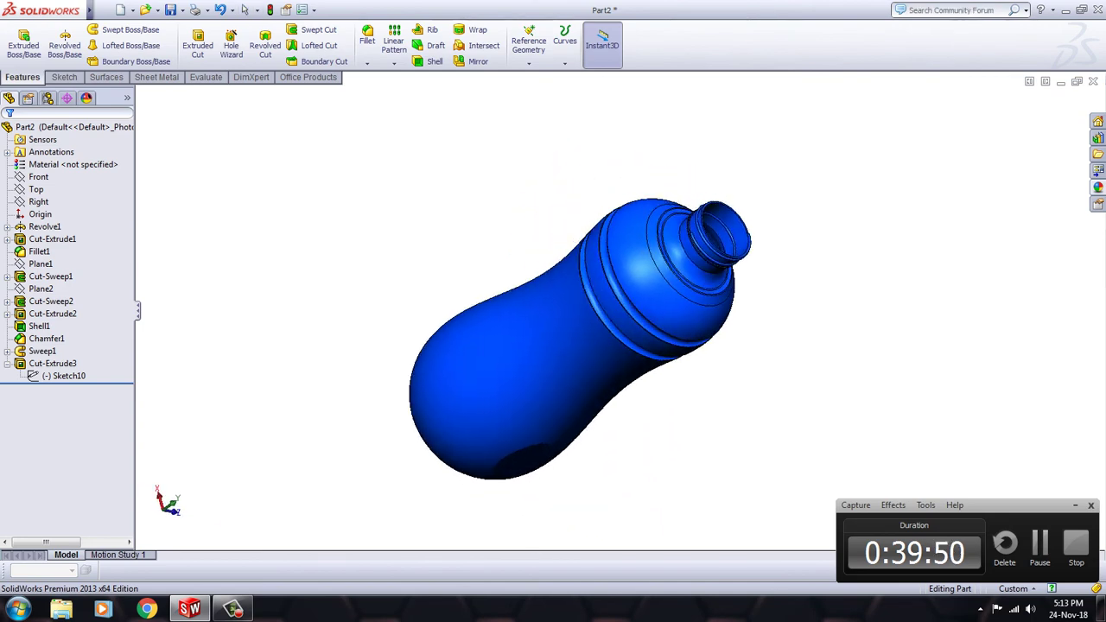
{"action": "key", "text": "alt+Right"}
{"action": "key", "text": "alt+Left"}
{"action": "key", "text": "alt+Left"}
{"action": "key", "text": "Down"}
{"action": "key", "text": "Down"}
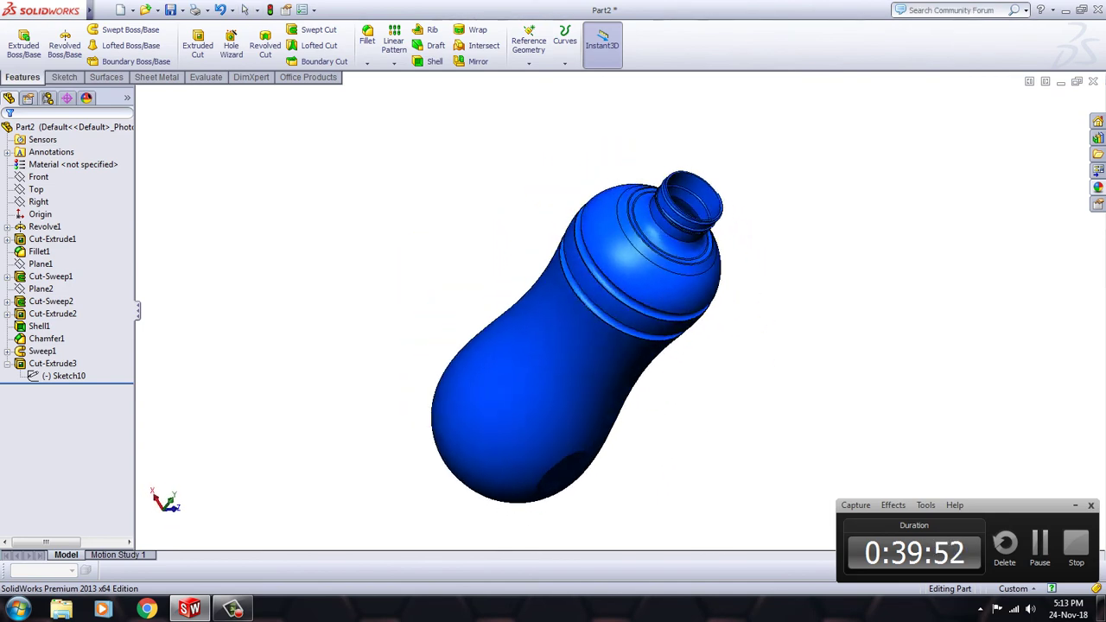
{"action": "key", "text": "Down"}
{"action": "key", "text": "Down"}
{"action": "key", "text": "Down"}
{"action": "key", "text": "Down"}
{"action": "key", "text": "Down"}
{"action": "key", "text": "Down"}
{"action": "key", "text": "Down"}
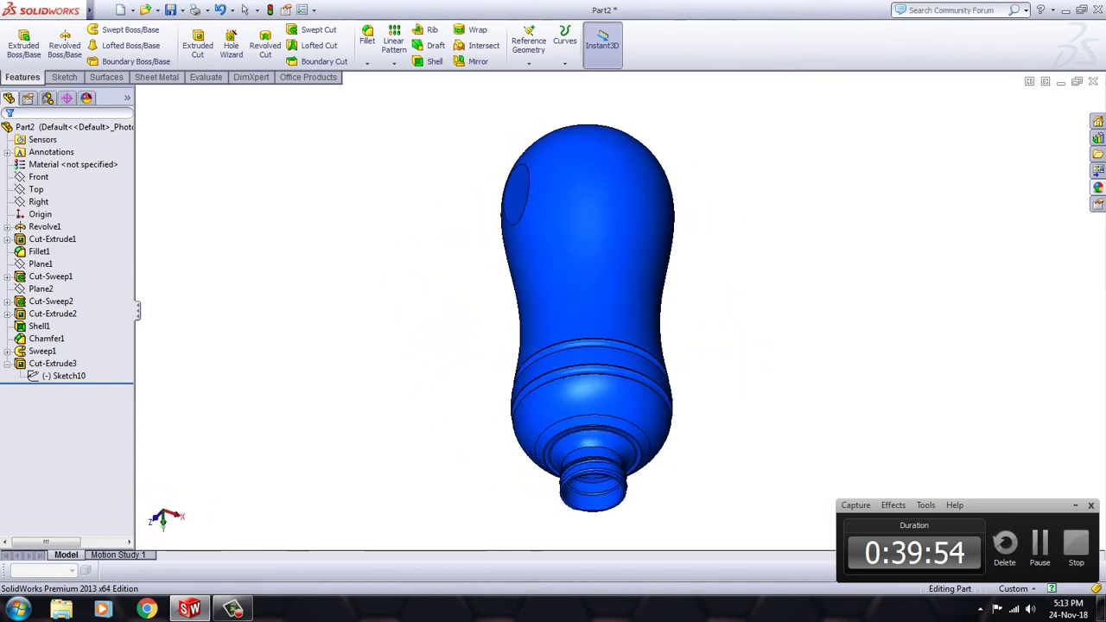
{"action": "key", "text": "Down"}
{"action": "key", "text": "Down"}
{"action": "key", "text": "Down"}
{"action": "key", "text": "Down"}
{"action": "key", "text": "alt"}
{"action": "key", "text": "Down"}
{"action": "key", "text": "Down"}
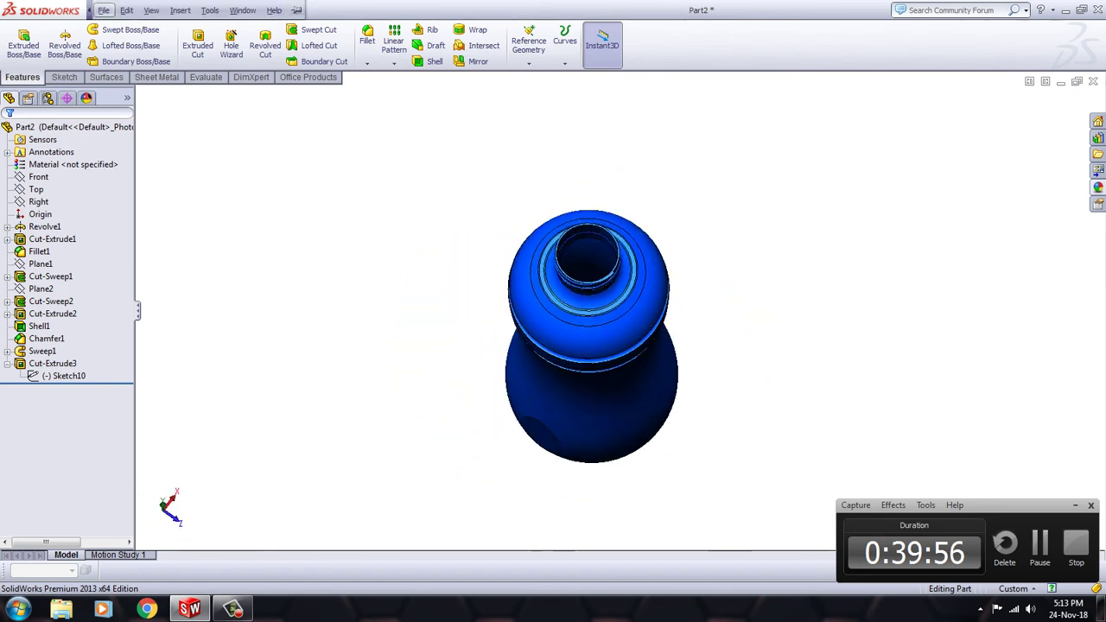
{"action": "key", "text": "Down"}
{"action": "key", "text": "Down"}
- Cycle the bottle through the Right, Left, Top and Bottom standard views
{"action": "key", "text": "Up"}
{"action": "key", "text": "ctrl+4"}
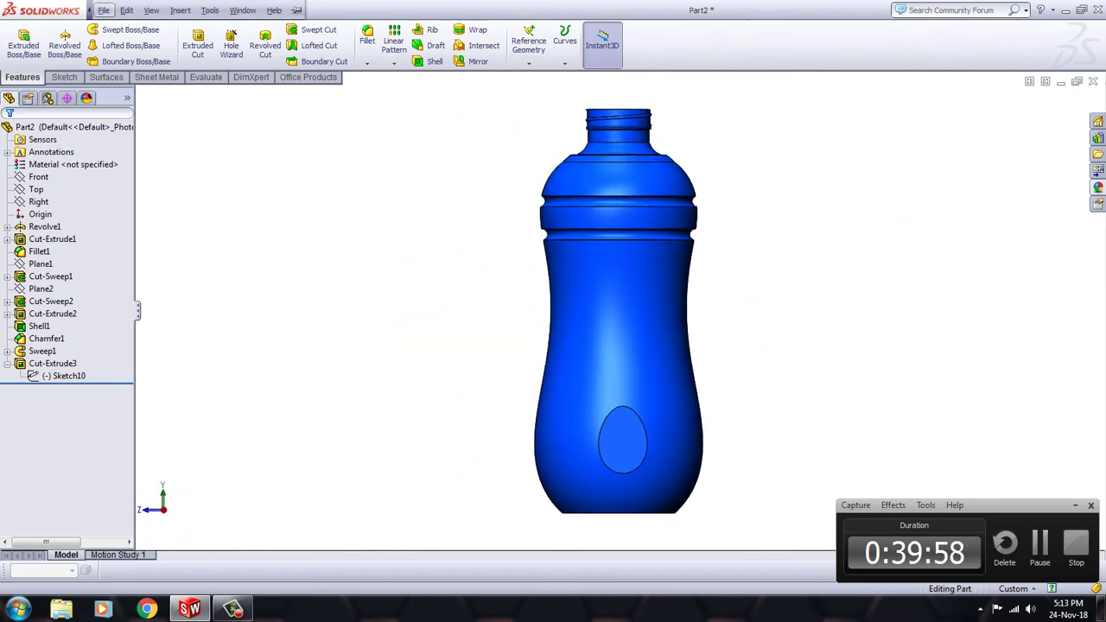
{"action": "key", "text": "ctrl+3"}
{"action": "key", "text": "ctrl+5"}
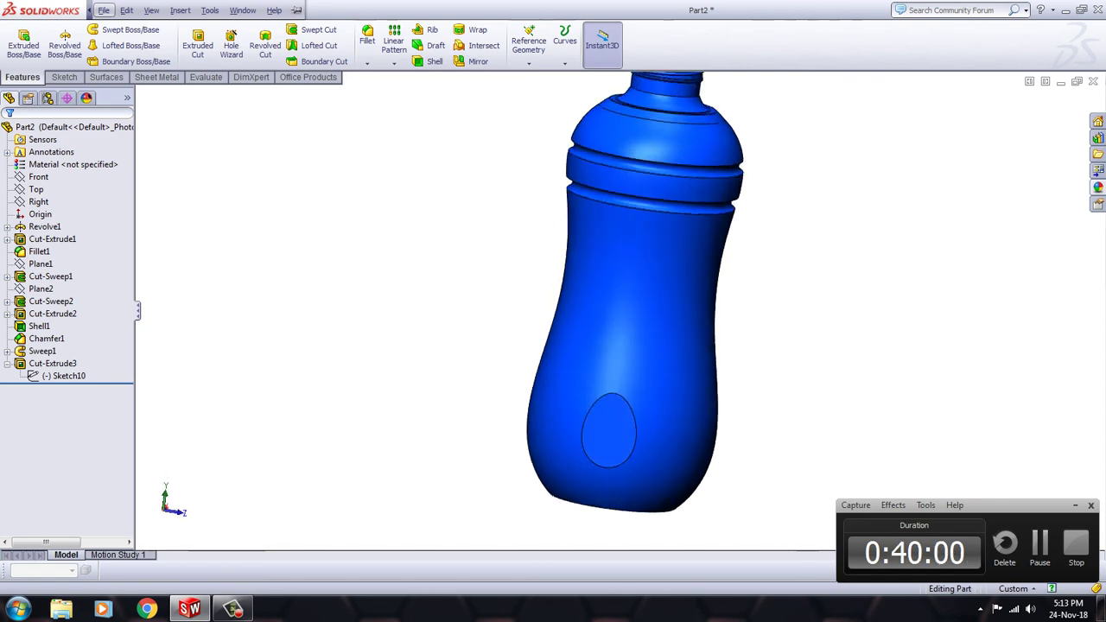
{"action": "key", "text": "ctrl+6"}
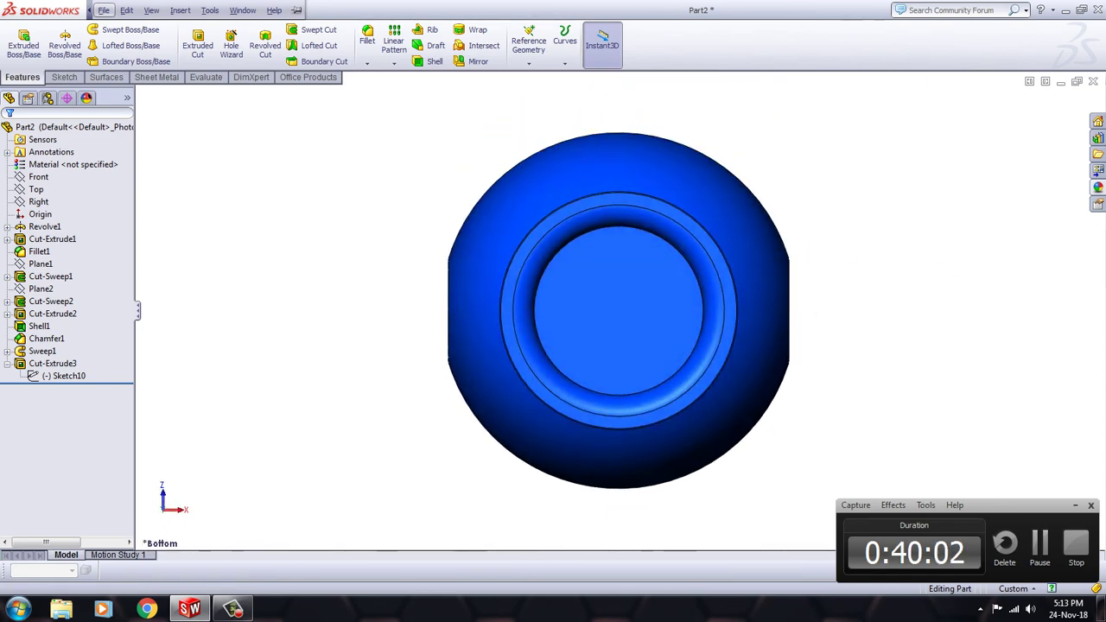
{"action": "key", "text": "ctrl+4"}
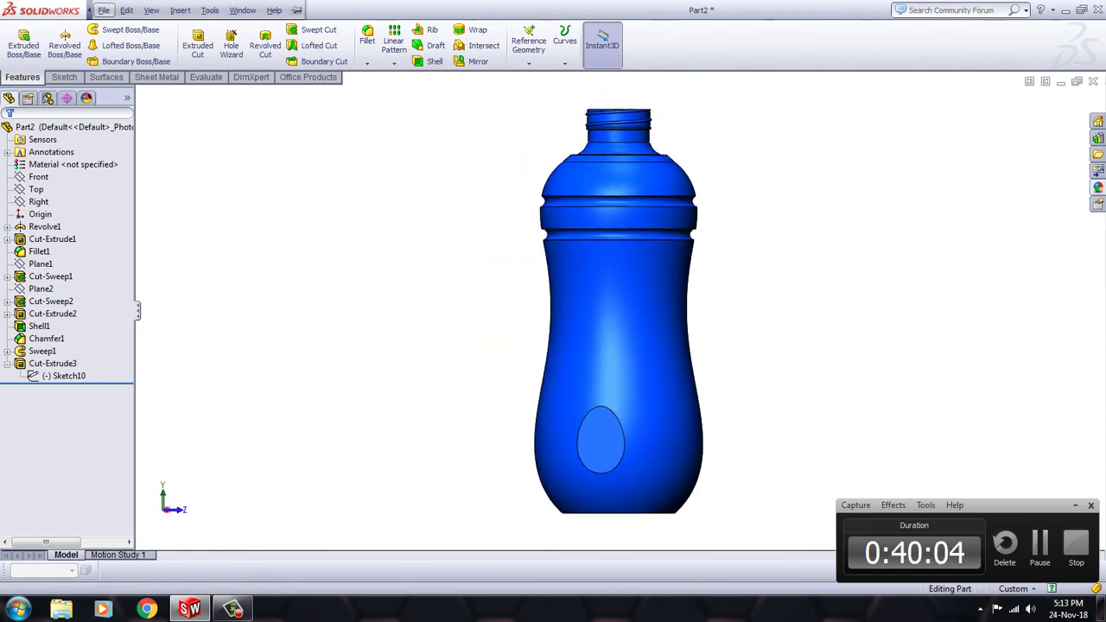
{"action": "key", "text": "ctrl+6"}
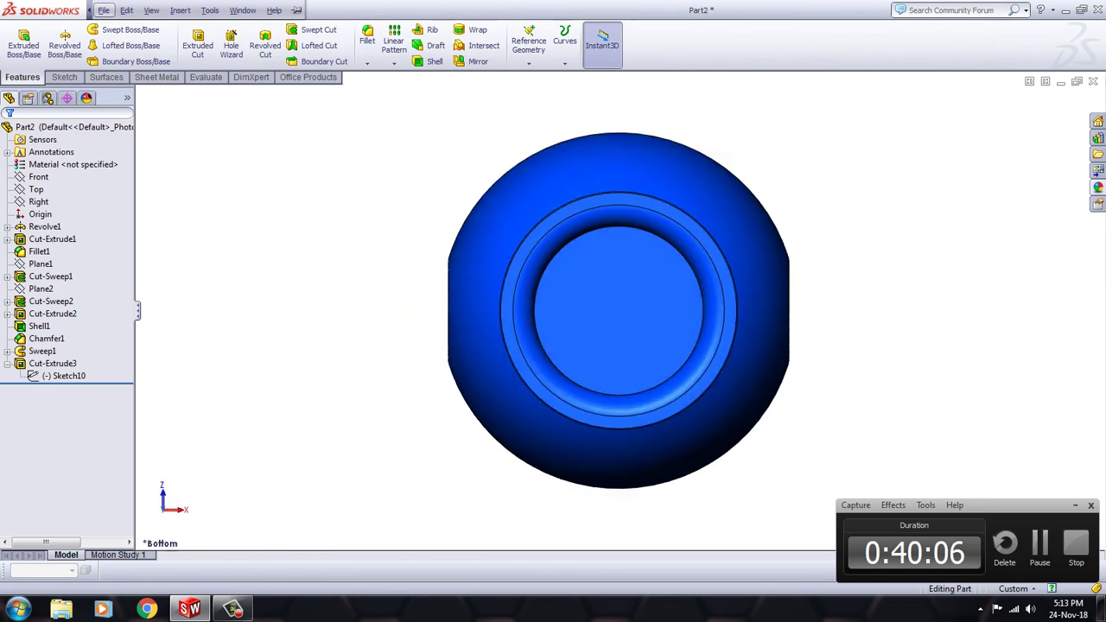
{"action": "key", "text": "ctrl+4"}
{"action": "key", "text": "ctrl+6"}
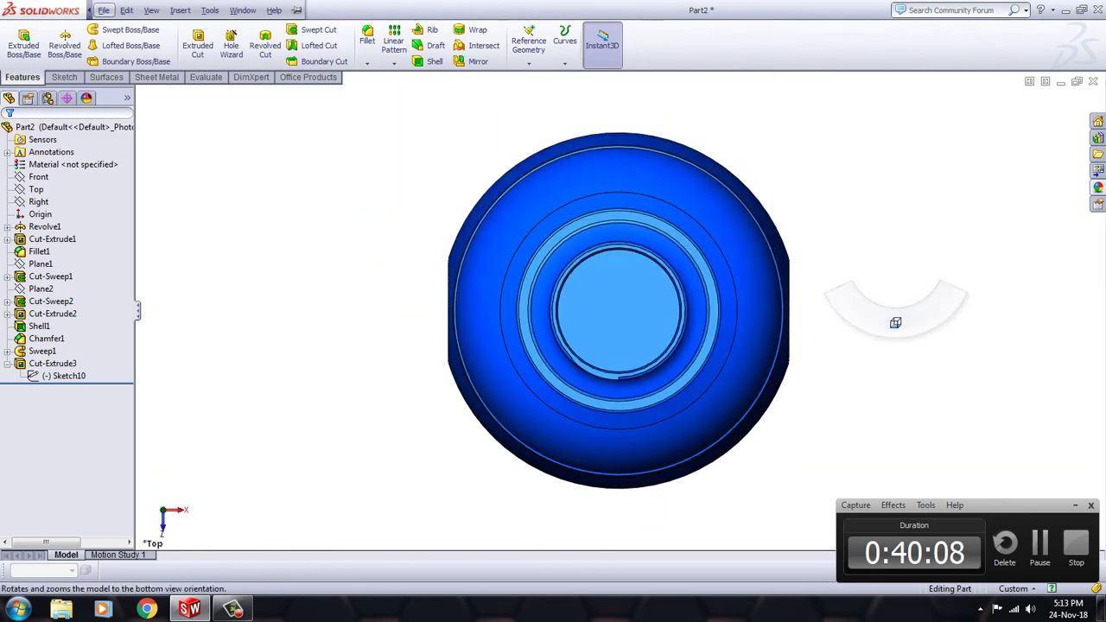
- Tilt the bottle from the bottom and top views, then tip it upright to show neck and shoulder
{"action": "middle_click_drag", "start_coordinate": [898, 316], "coordinate": [898, 294]}
{"action": "key", "text": "ctrl+6"}
{"action": "right_click_drag", "start_coordinate": [898, 294], "coordinate": [899, 246]}
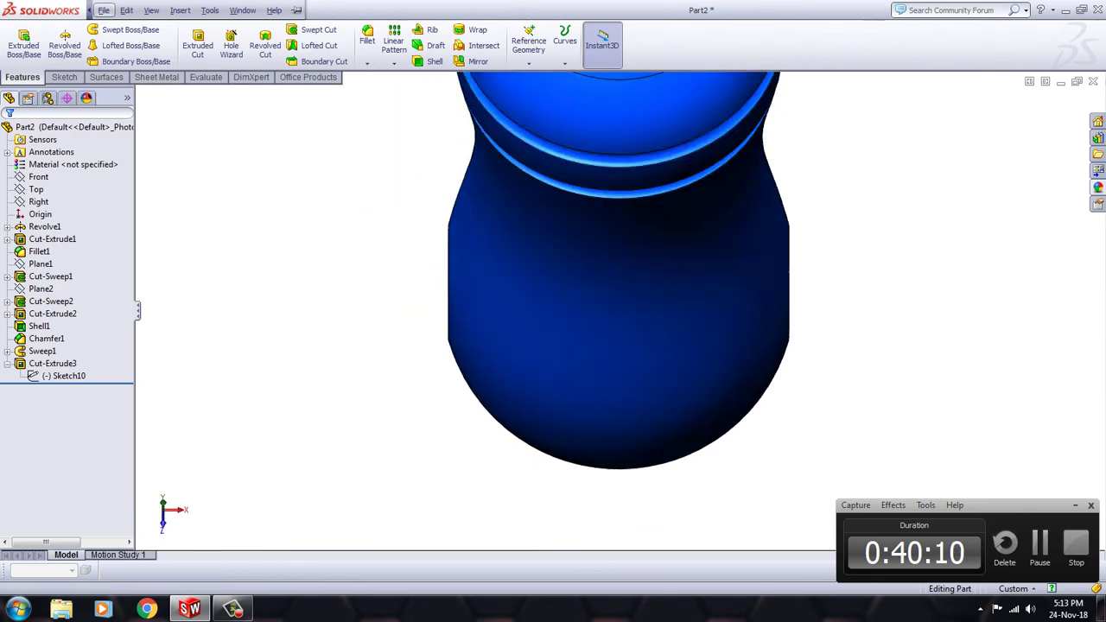
{"action": "key", "text": "ctrl+7"}
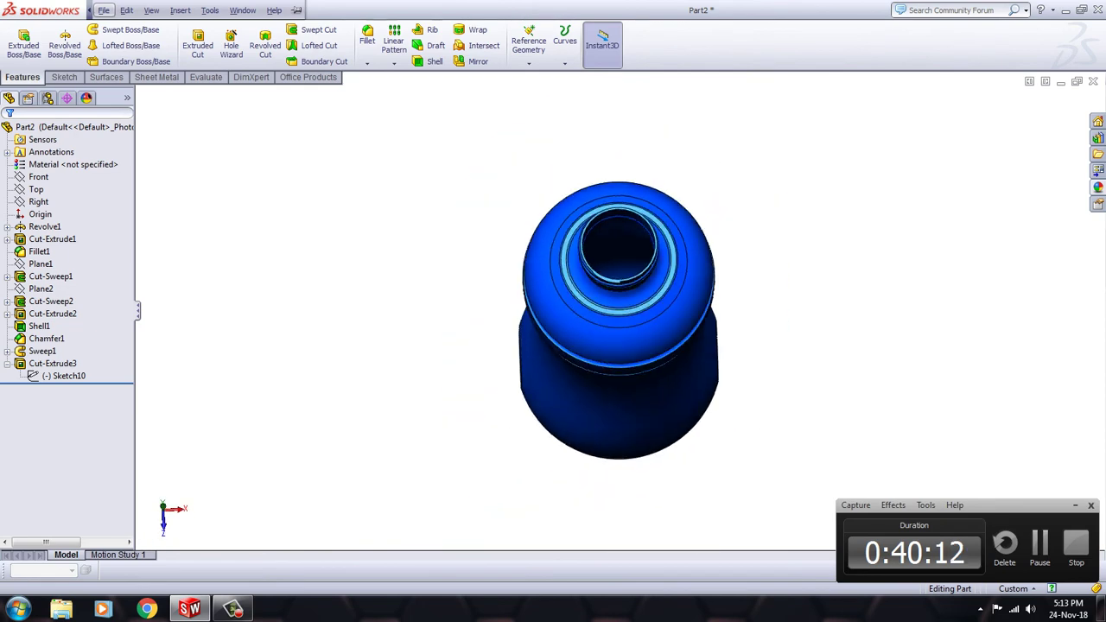
{"action": "key", "text": "Up"}
{"action": "key", "text": "Up"}
{"action": "key", "text": "Up"}
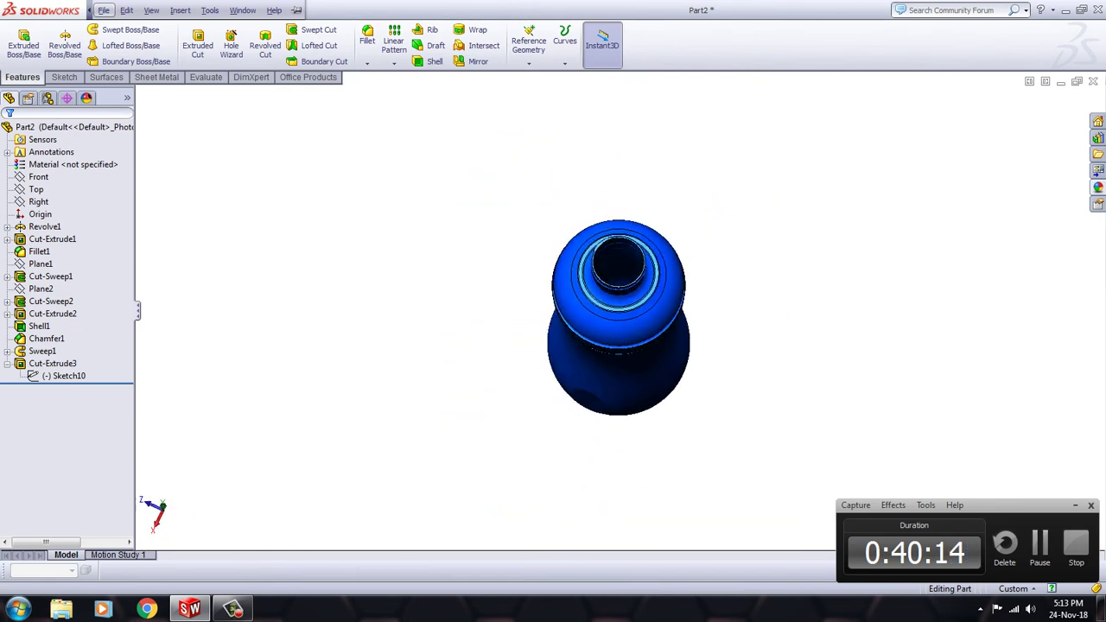
{"action": "key", "text": "Up"}
- Zoom and rotate the bottle to reveal the dimple near its base and the top
{"action": "scroll", "coordinate": [771, 214], "scroll_direction": "down", "scroll_amount": 3}
{"action": "key", "text": "Up"}
{"action": "key", "text": "Up"}
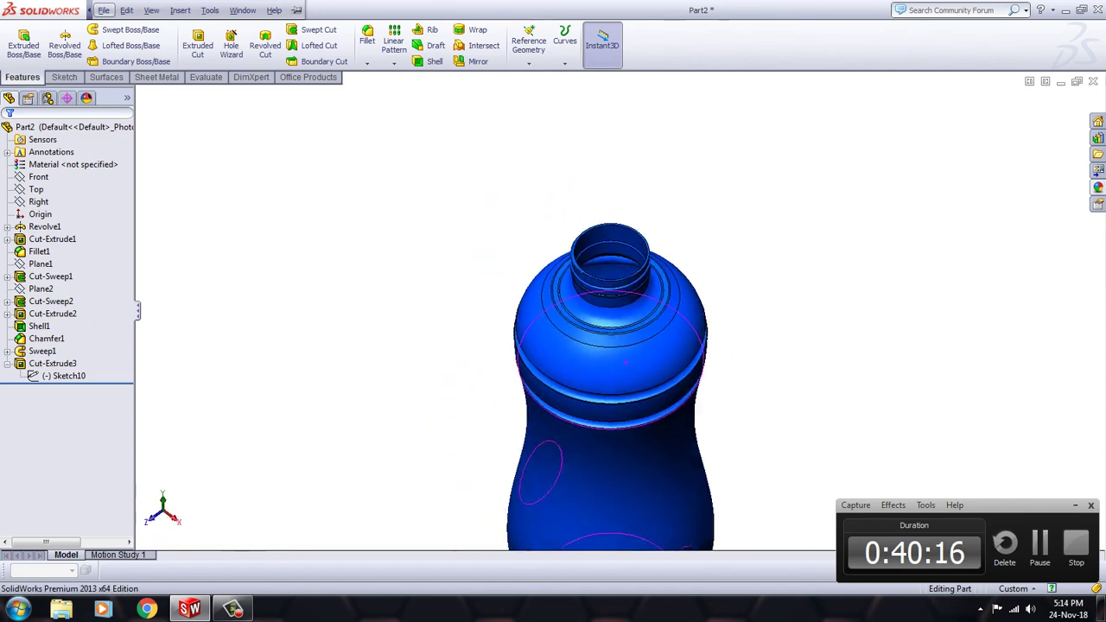
{"action": "scroll", "coordinate": [535, 371], "scroll_direction": "down", "scroll_amount": 2}
{"action": "scroll", "coordinate": [624, 317], "scroll_direction": "up", "scroll_amount": 4}
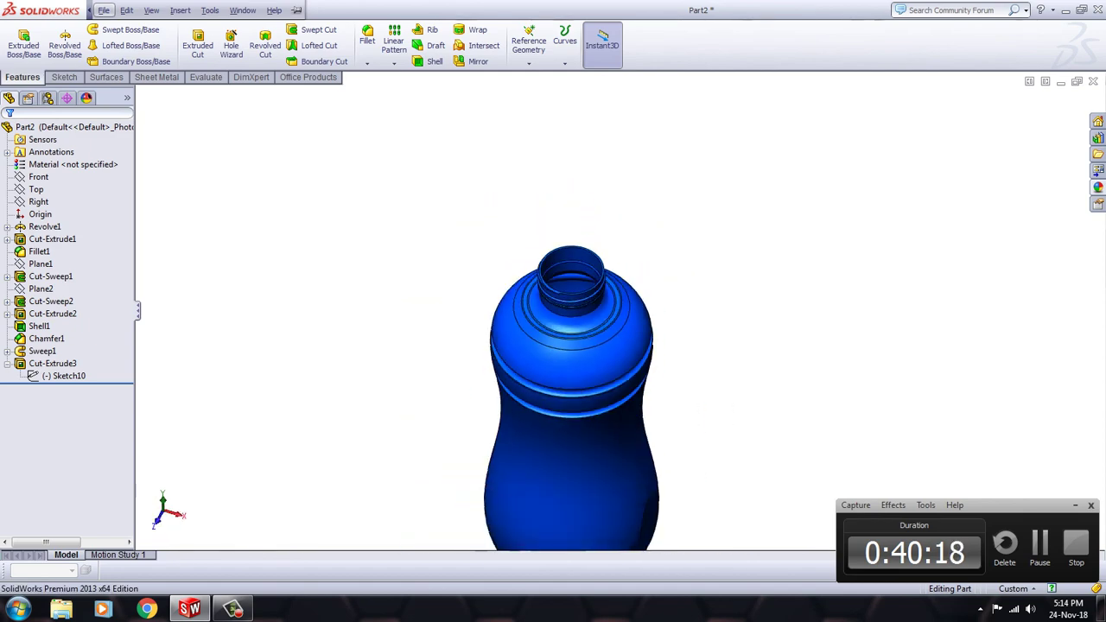
{"action": "scroll", "coordinate": [656, 360], "scroll_direction": "down", "scroll_amount": 2}
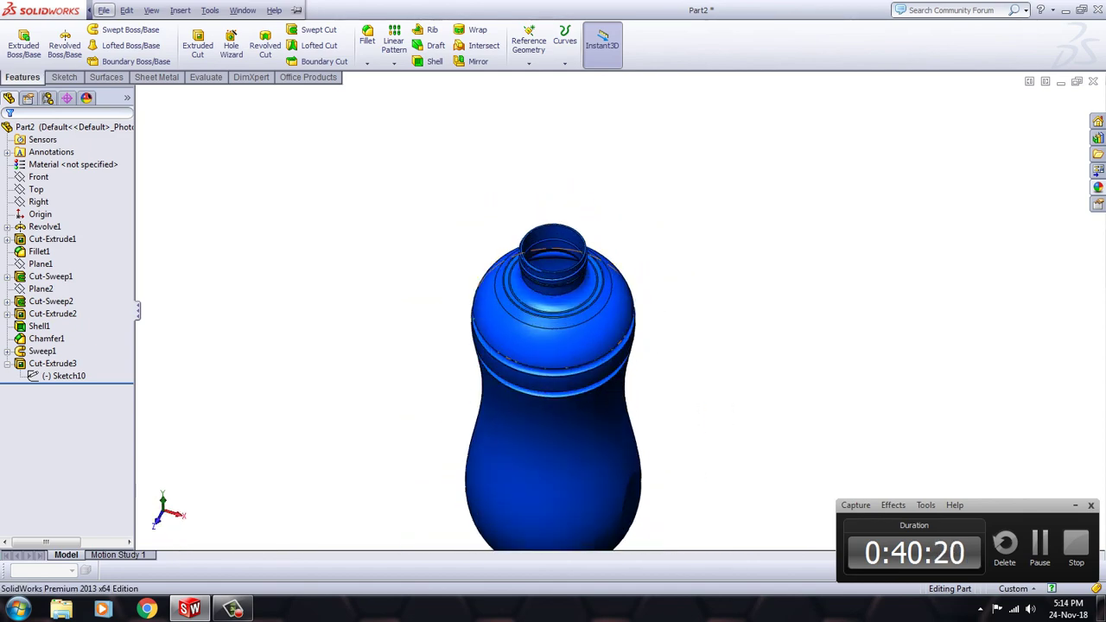
{"action": "key", "text": "Left"}
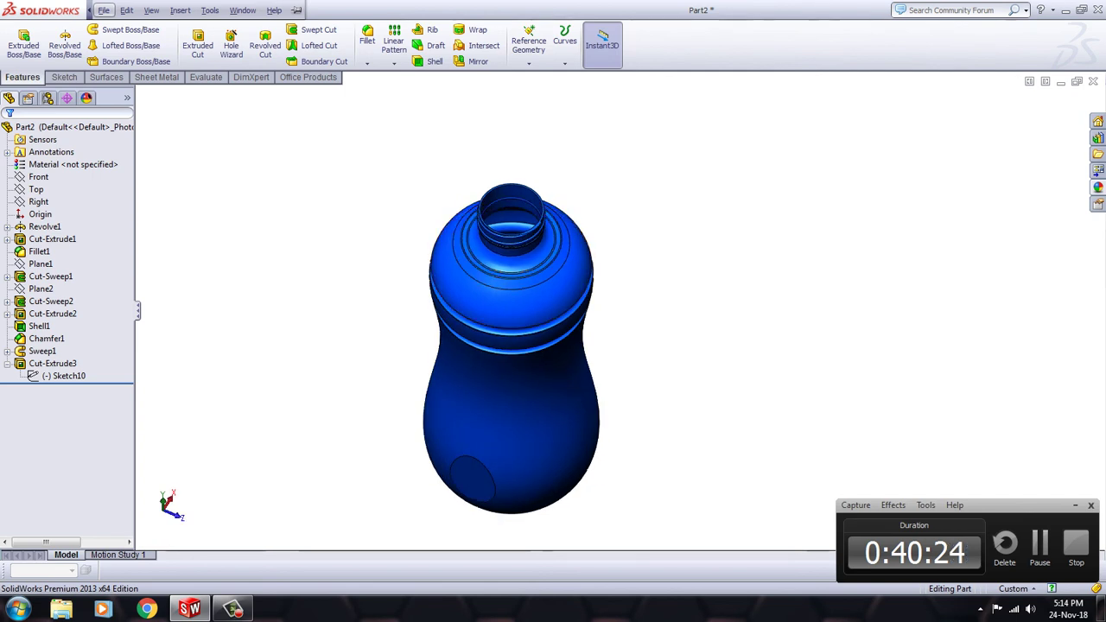
{"action": "key", "text": "Down"}
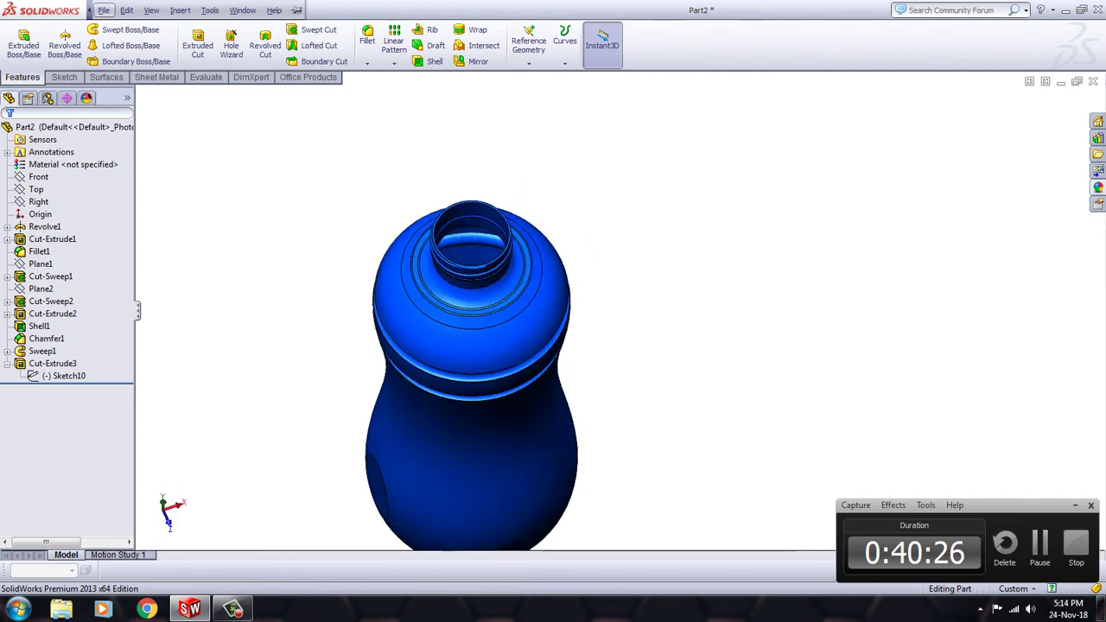
{"action": "key", "text": "z"}
{"action": "key", "text": "Down"}
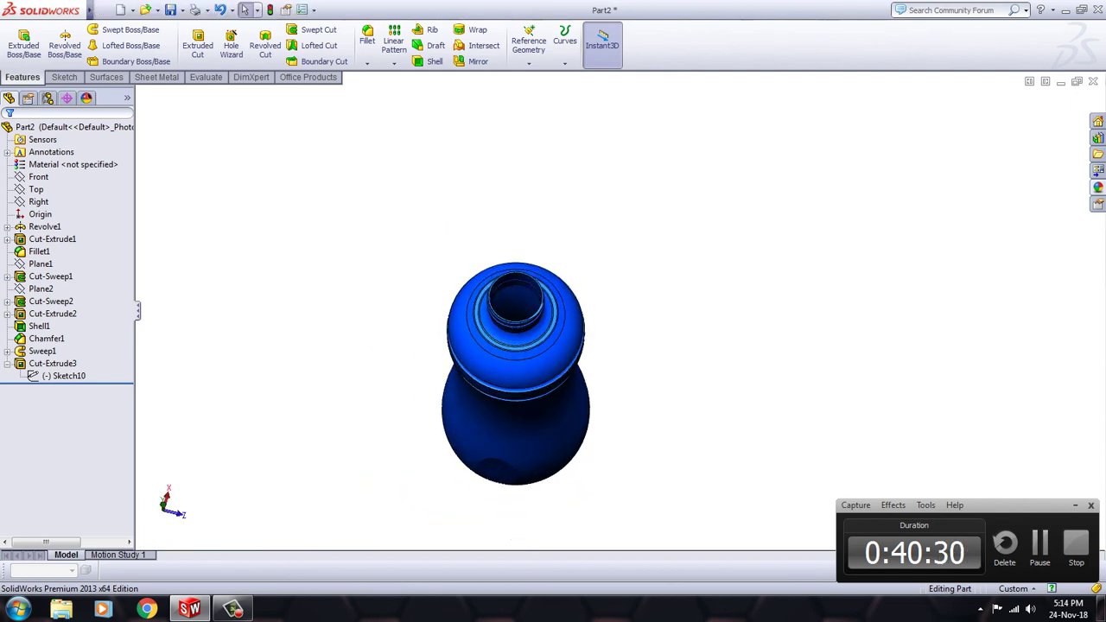
- Roll and turn the bottle, then zoom out to an upright front view of the whole part
{"action": "key", "text": "alt+Left"}
{"action": "key", "text": "alt+Left"}
{"action": "key", "text": "alt+Left"}
{"action": "key", "text": "alt+Left"}
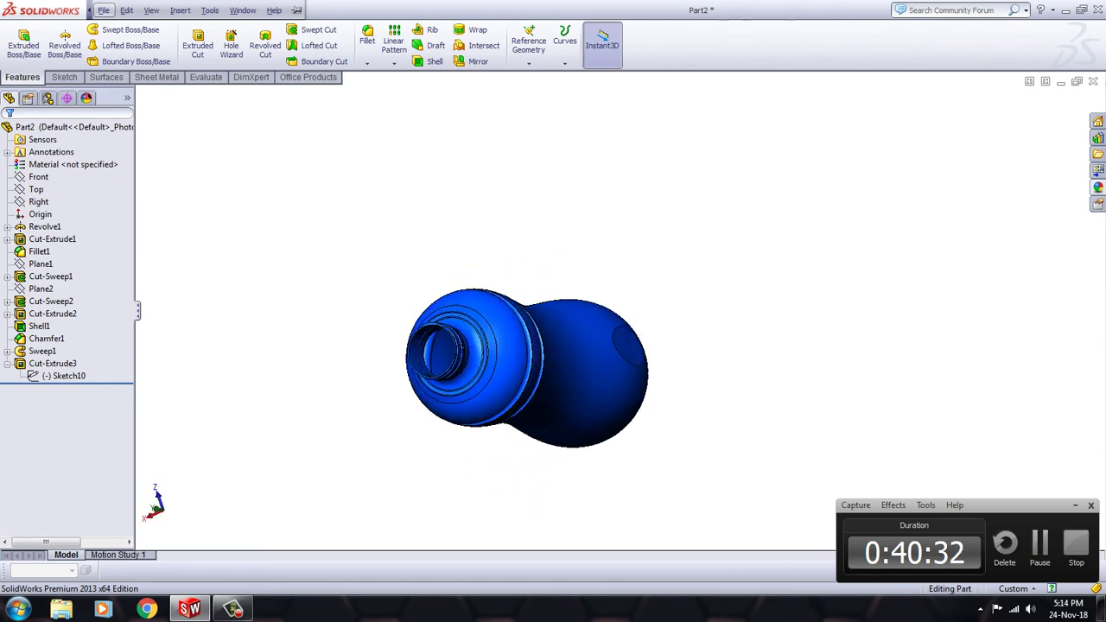
{"action": "key", "text": "alt+Right"}
{"action": "key", "text": "alt+Right"}
{"action": "key", "text": "shift+z"}
{"action": "key", "text": "Down"}
{"action": "key", "text": "Down"}
{"action": "key", "text": "Down"}
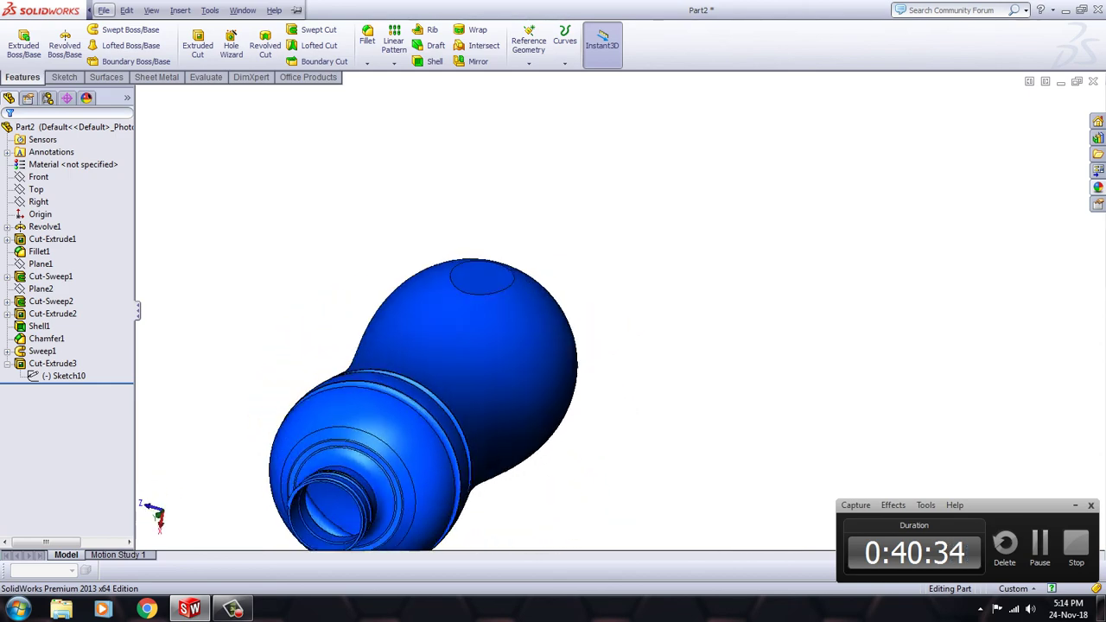
{"action": "key", "text": "Right"}
{"action": "key", "text": "Right"}
{"action": "key", "text": "Right"}
{"action": "key", "text": "Right"}
{"action": "key", "text": "Right"}
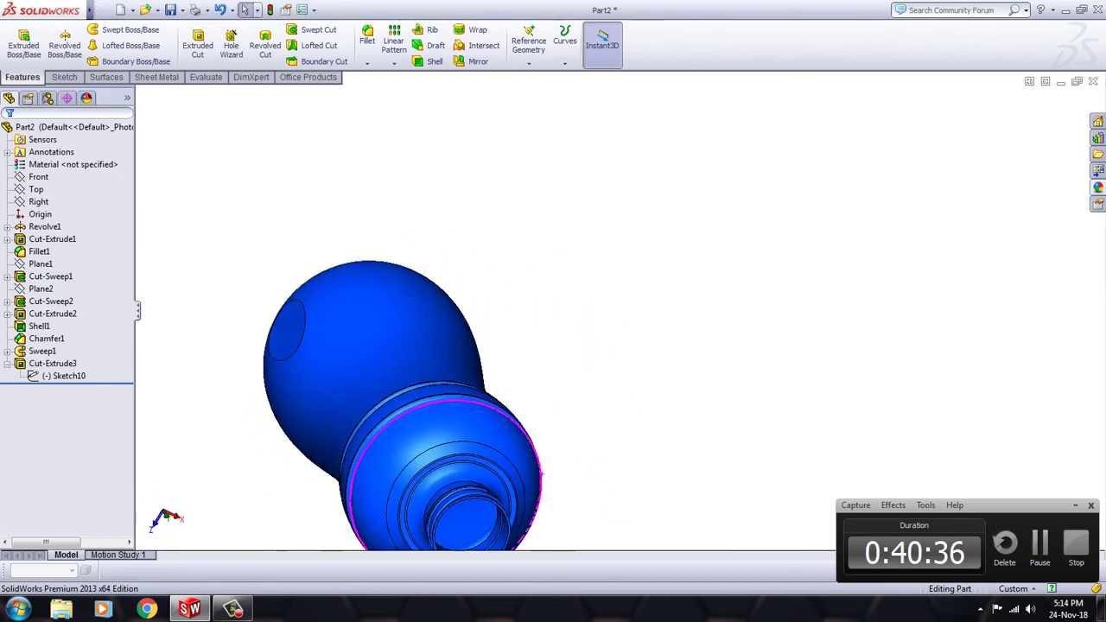
{"action": "key", "text": "Up"}
{"action": "key", "text": "Up"}
{"action": "key", "text": "Up"}
{"action": "key", "text": "z"}
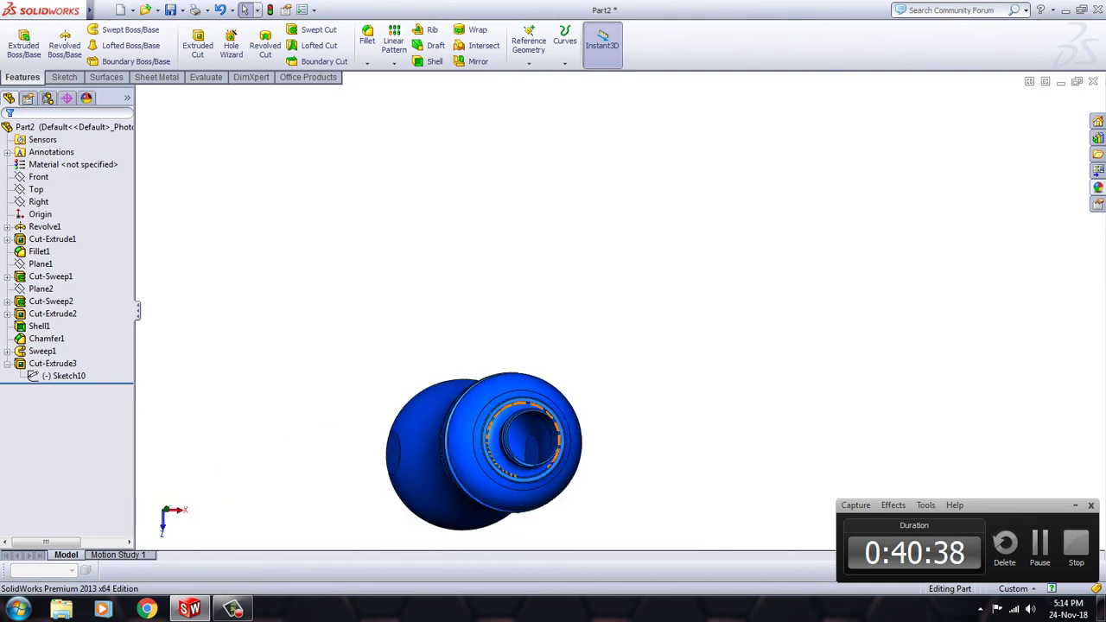
{"action": "key", "text": "Up"}
{"action": "key", "text": "Up"}
{"action": "scroll", "coordinate": [441, 476], "scroll_direction": "down", "scroll_amount": 3}
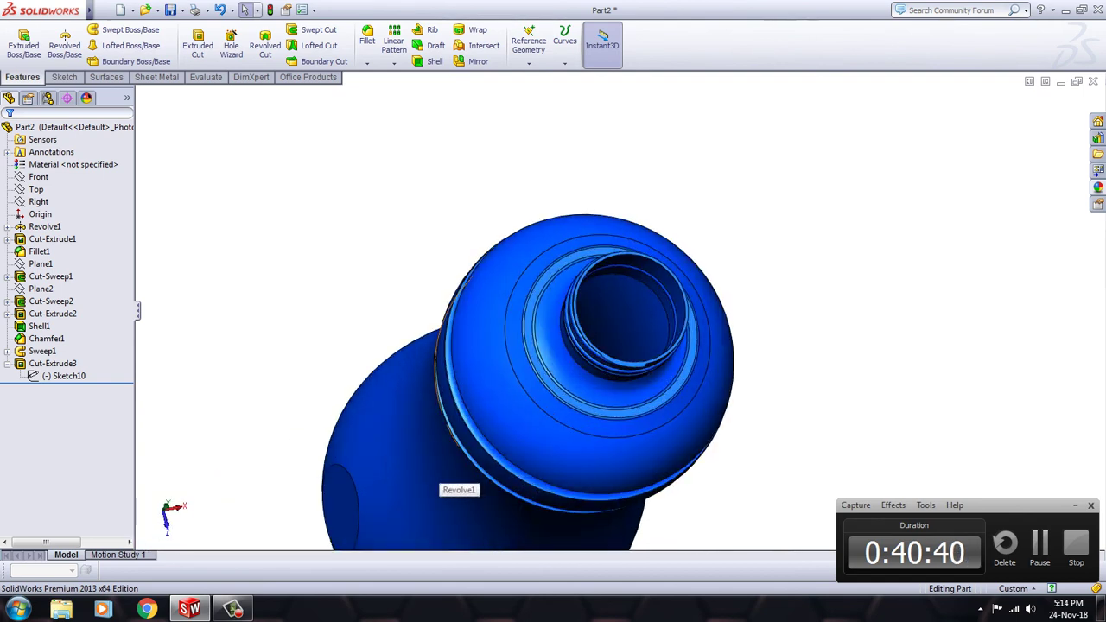
{"action": "key", "text": "z"}
{"action": "key", "text": "z"}
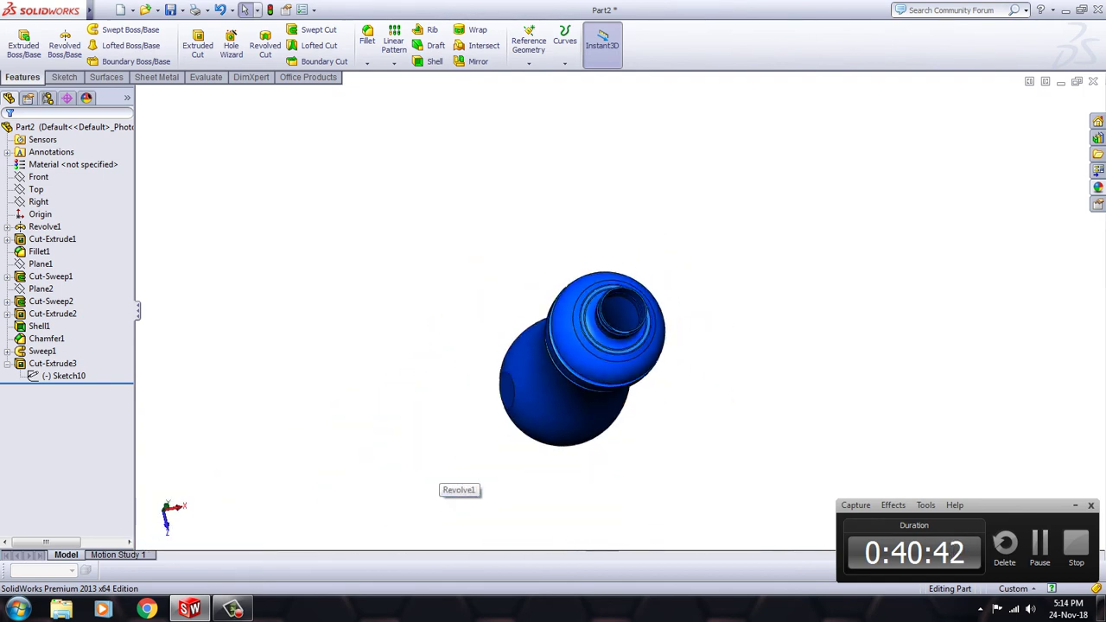
{"action": "key", "text": "Down"}
{"action": "key", "text": "Down"}
{"action": "key", "text": "Down"}
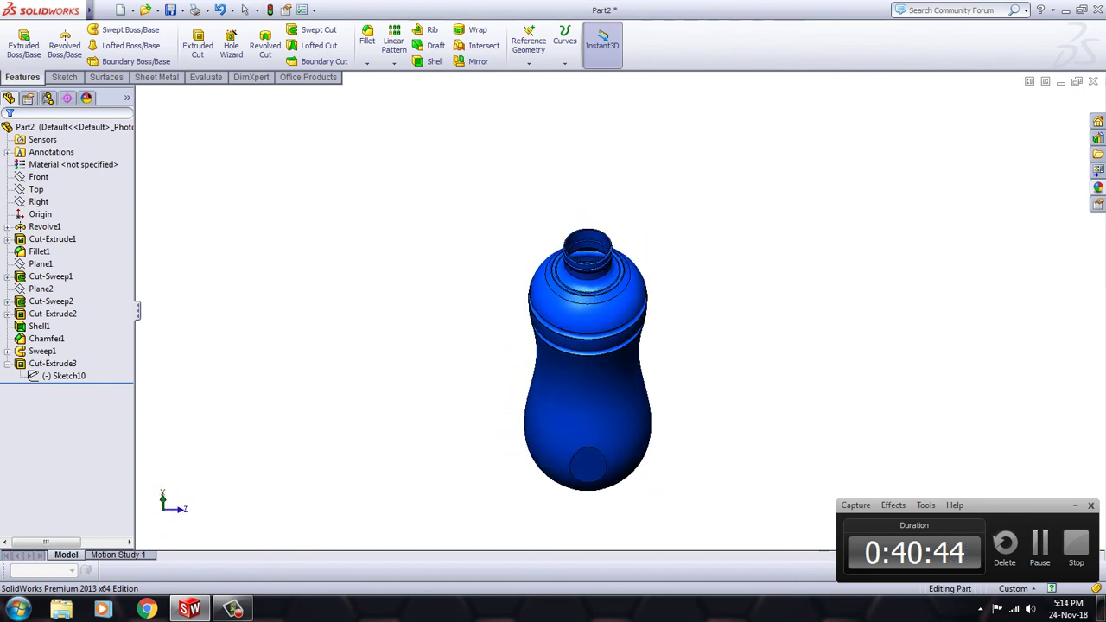